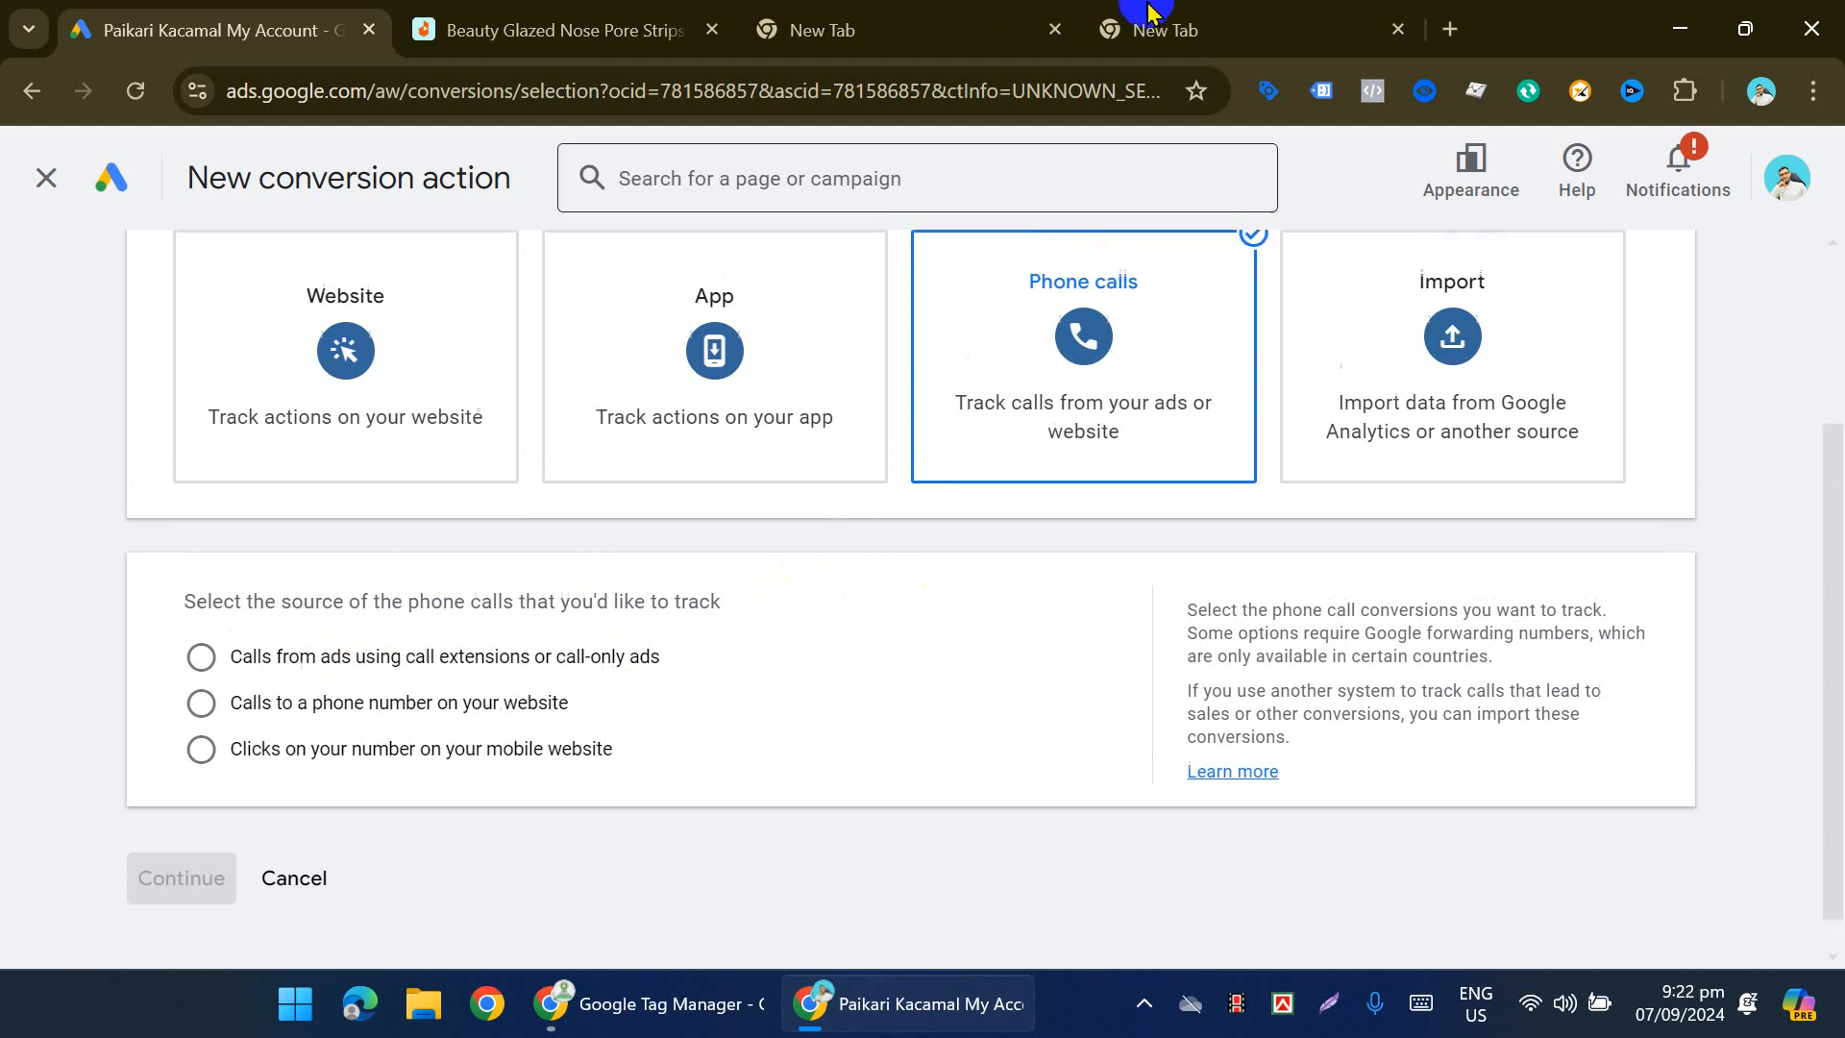
Step: Search Google for "plumber in new york" in a new tab
key(ctrl+t)
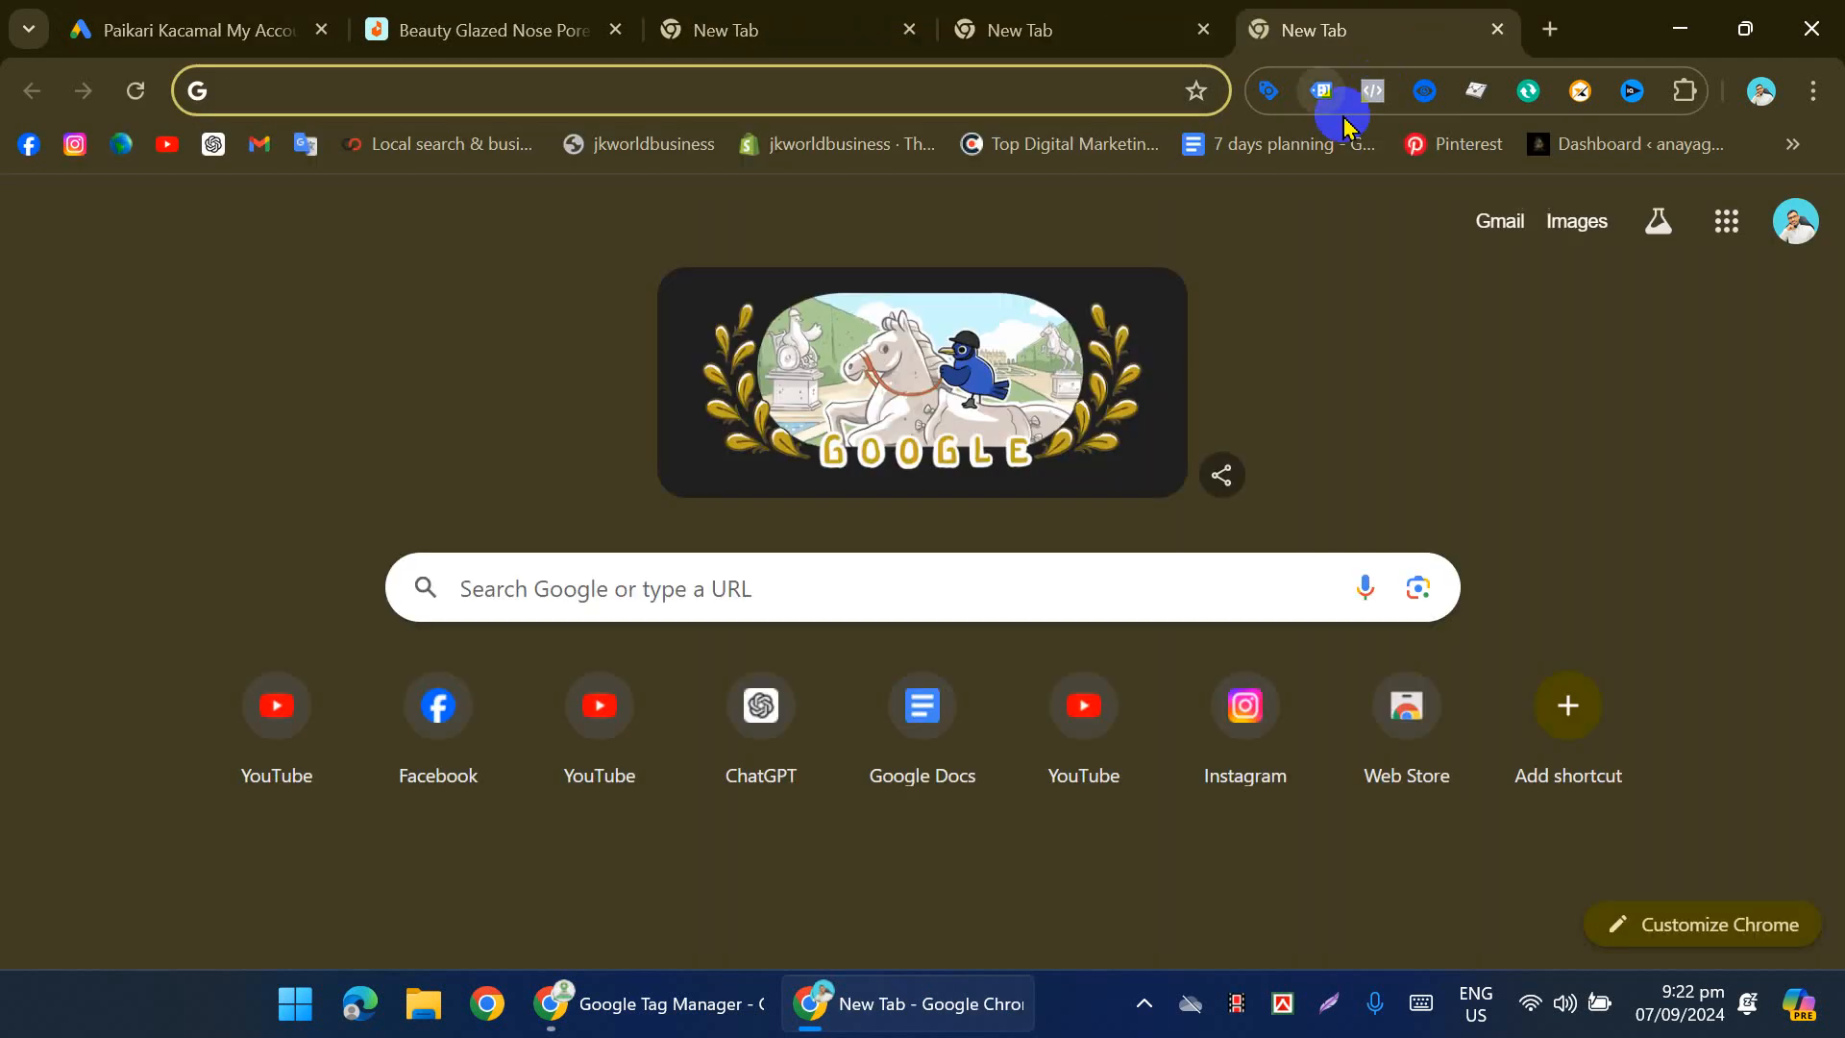
text(plu)
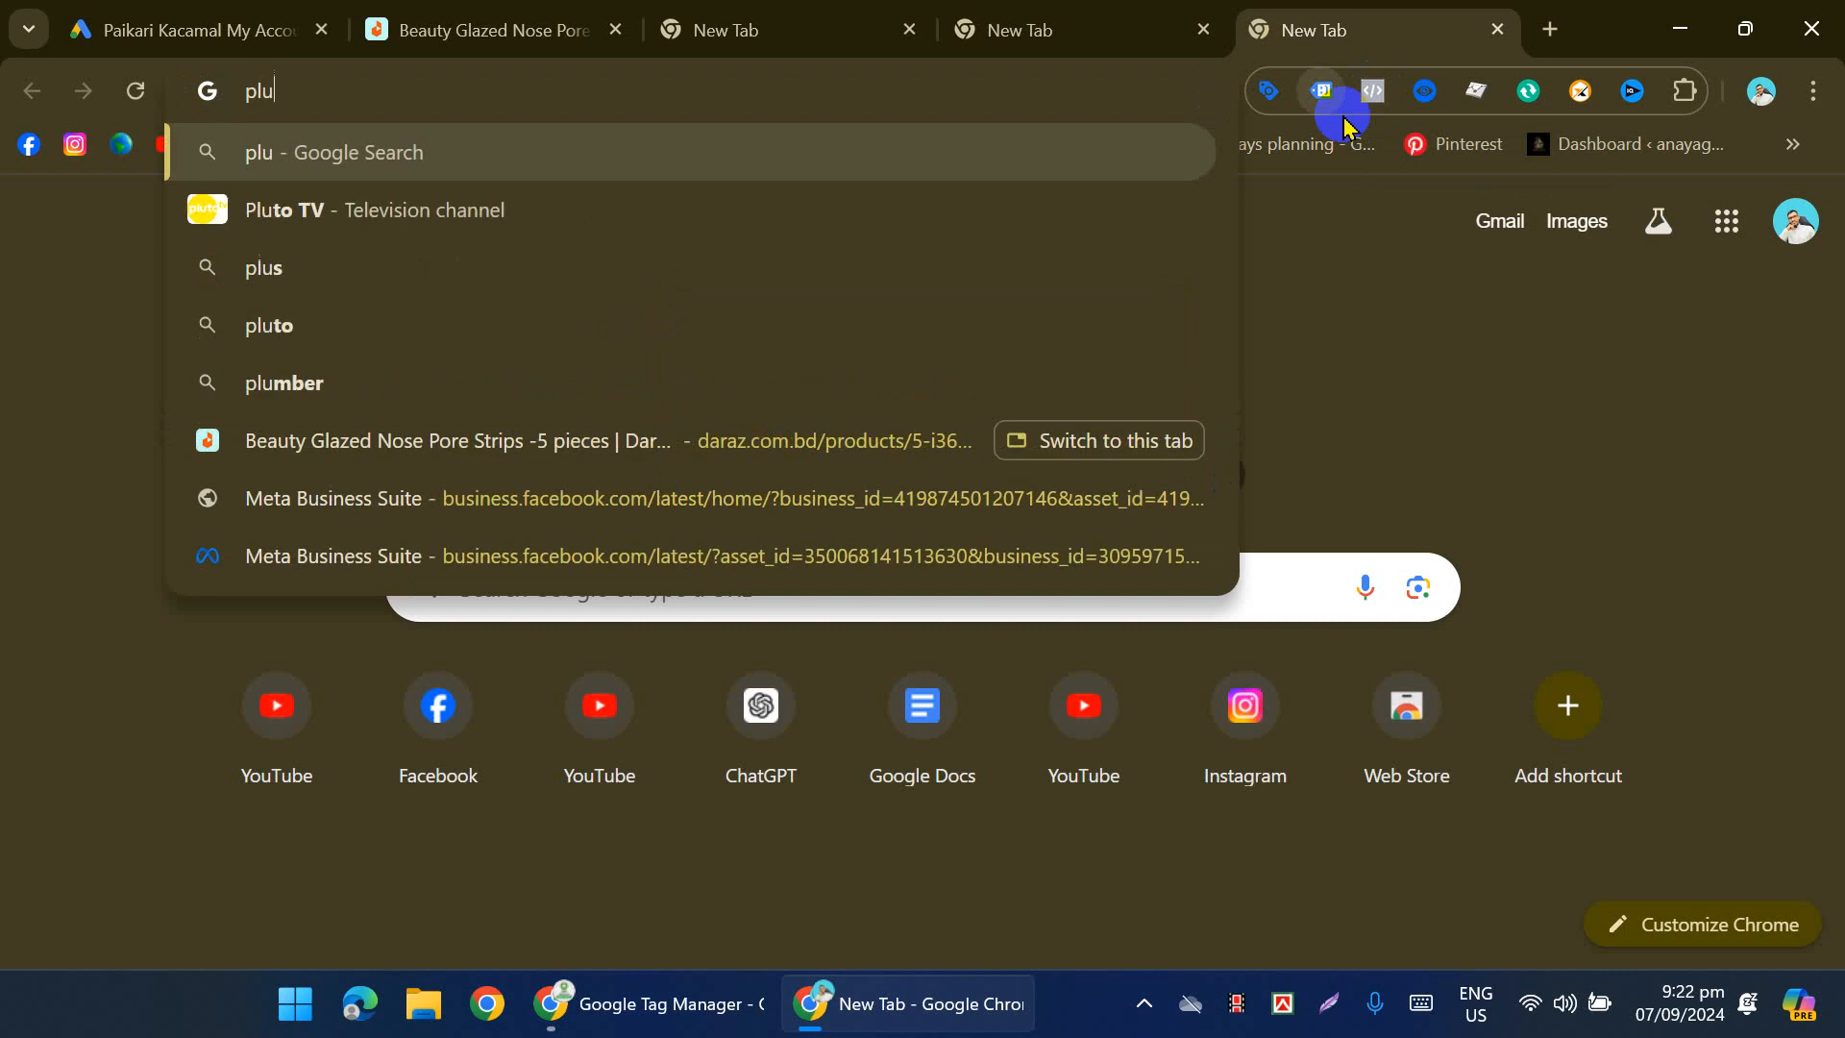
text(m)
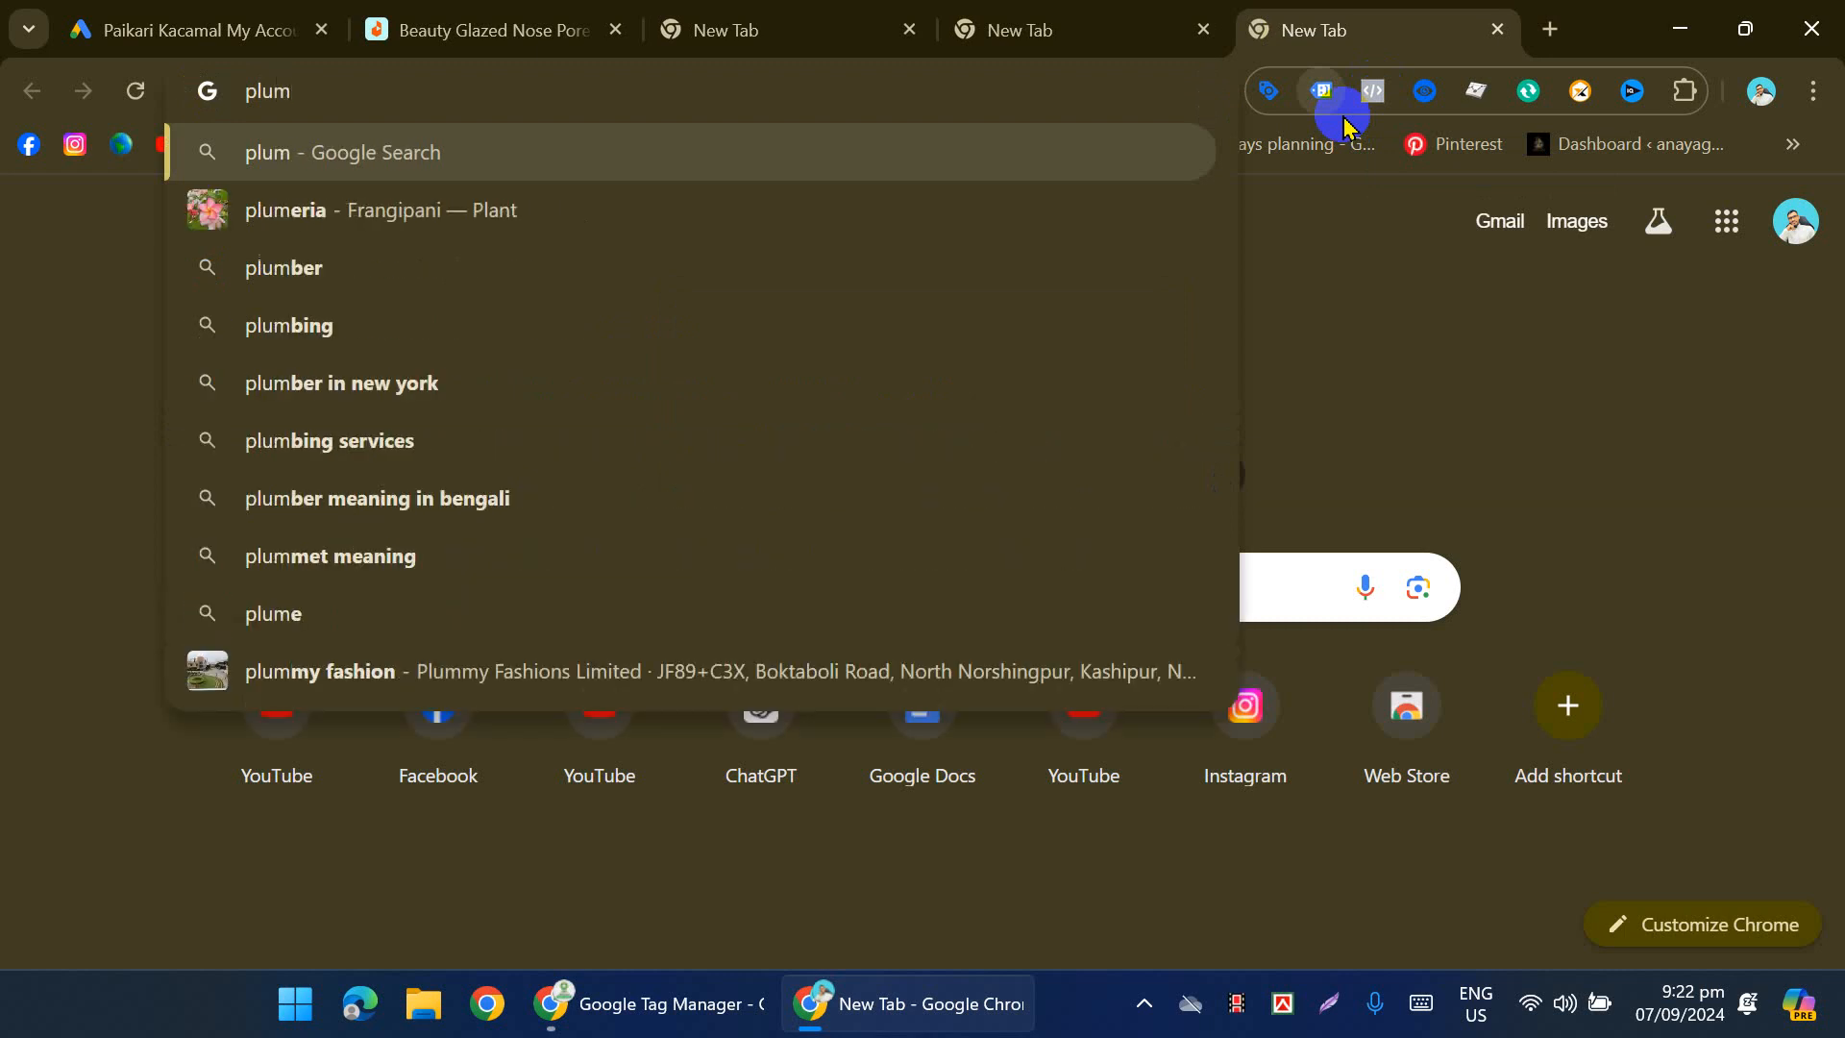
click(433, 383)
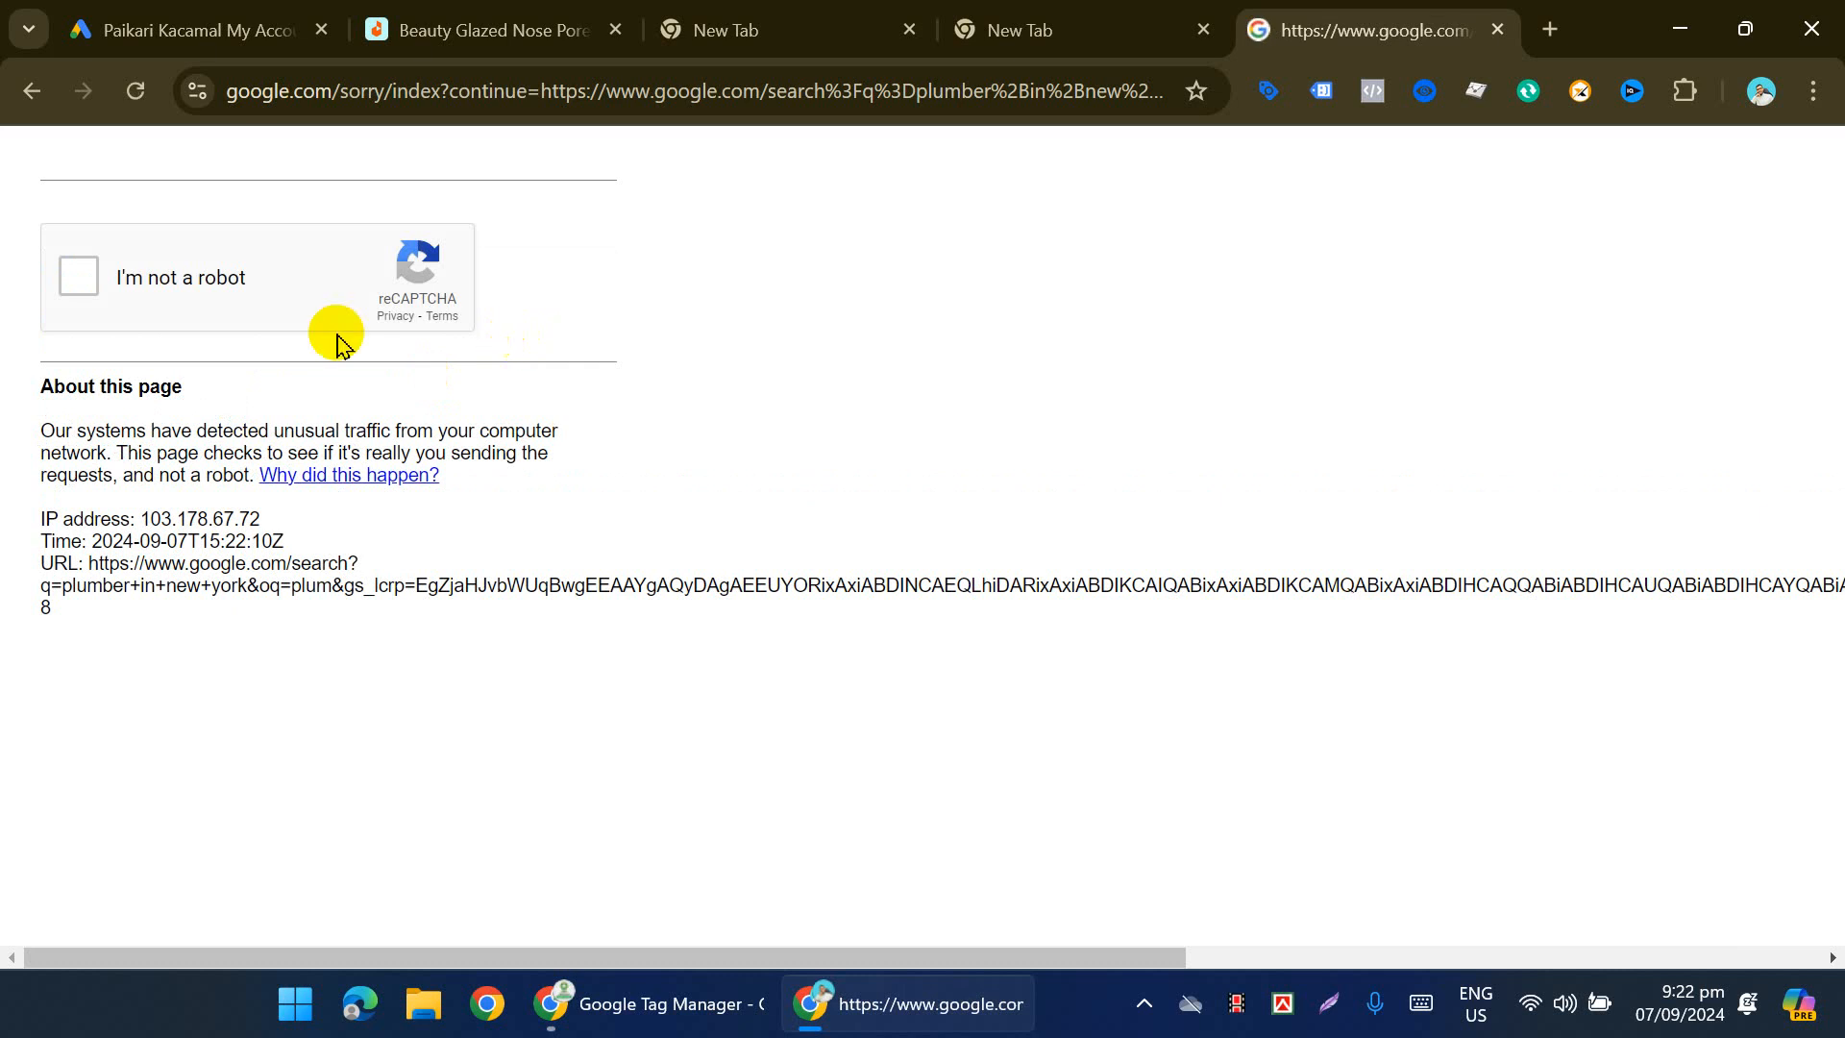
Step: Complete the reCAPTCHA check by selecting the squares containing bicycles and verifying the selection
click(86, 281)
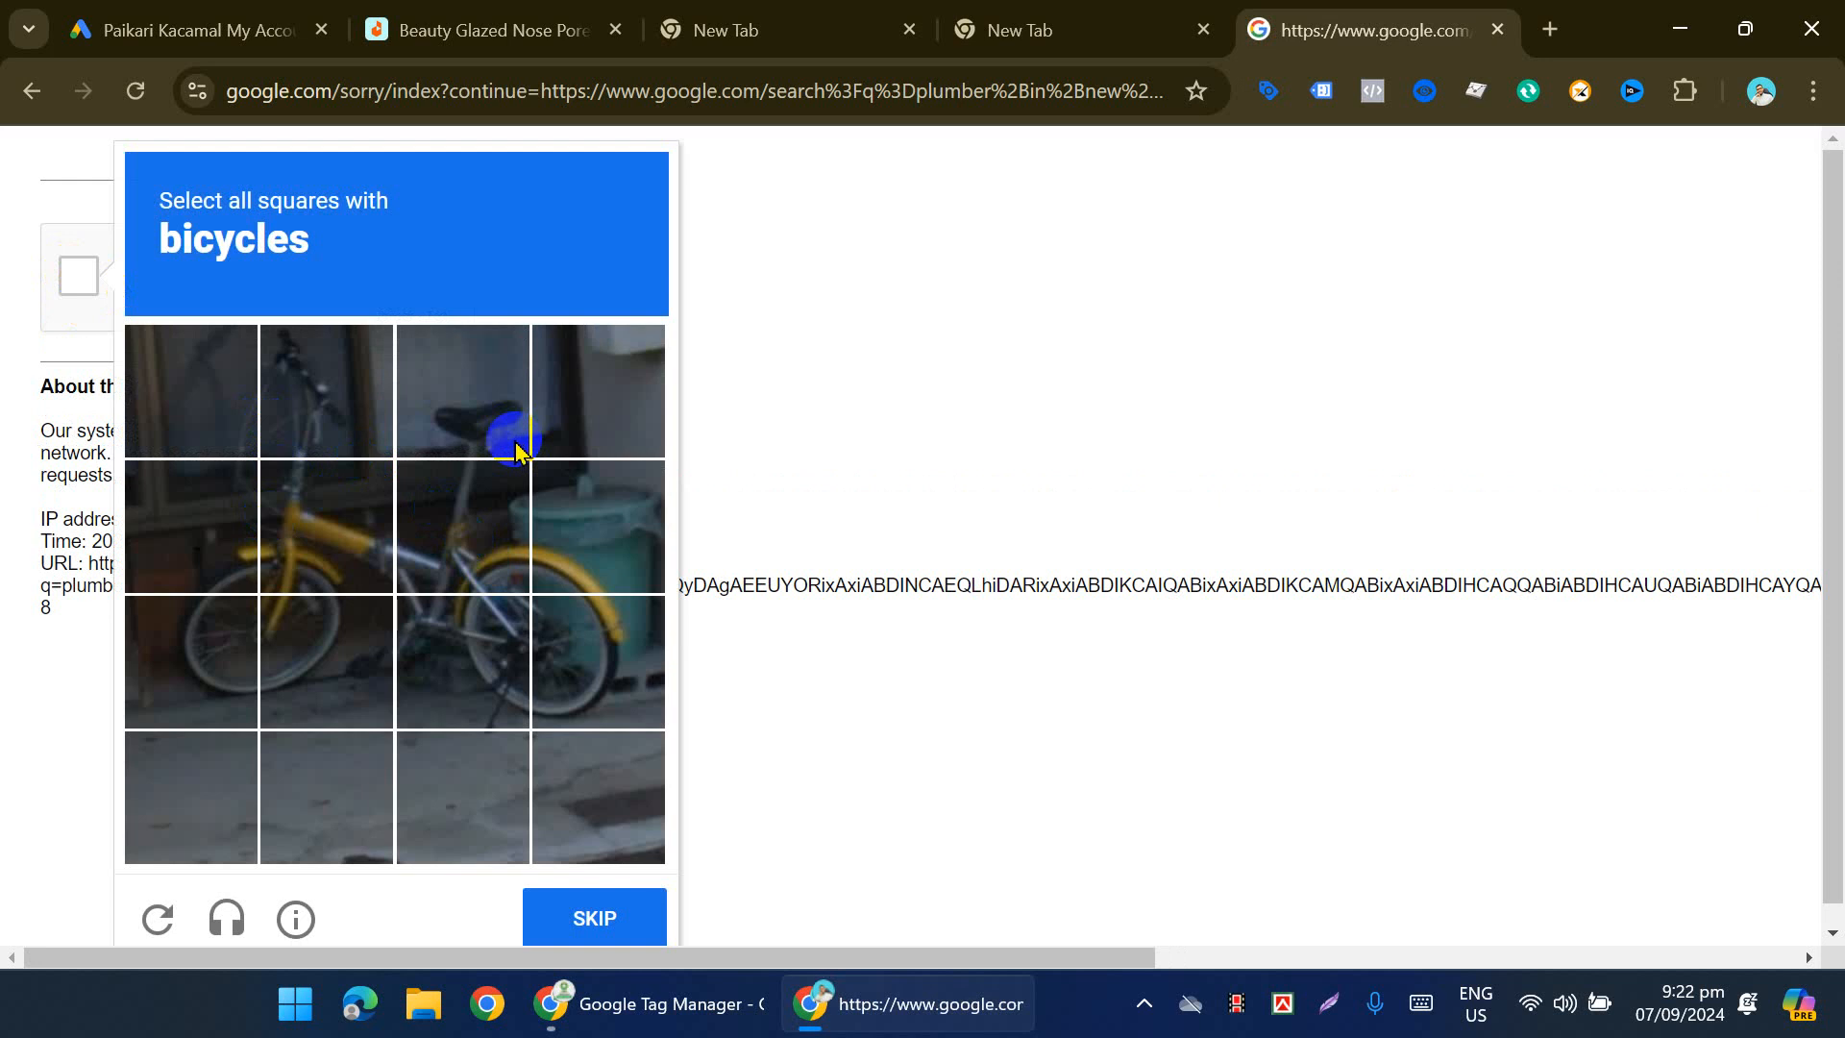
click(190, 383)
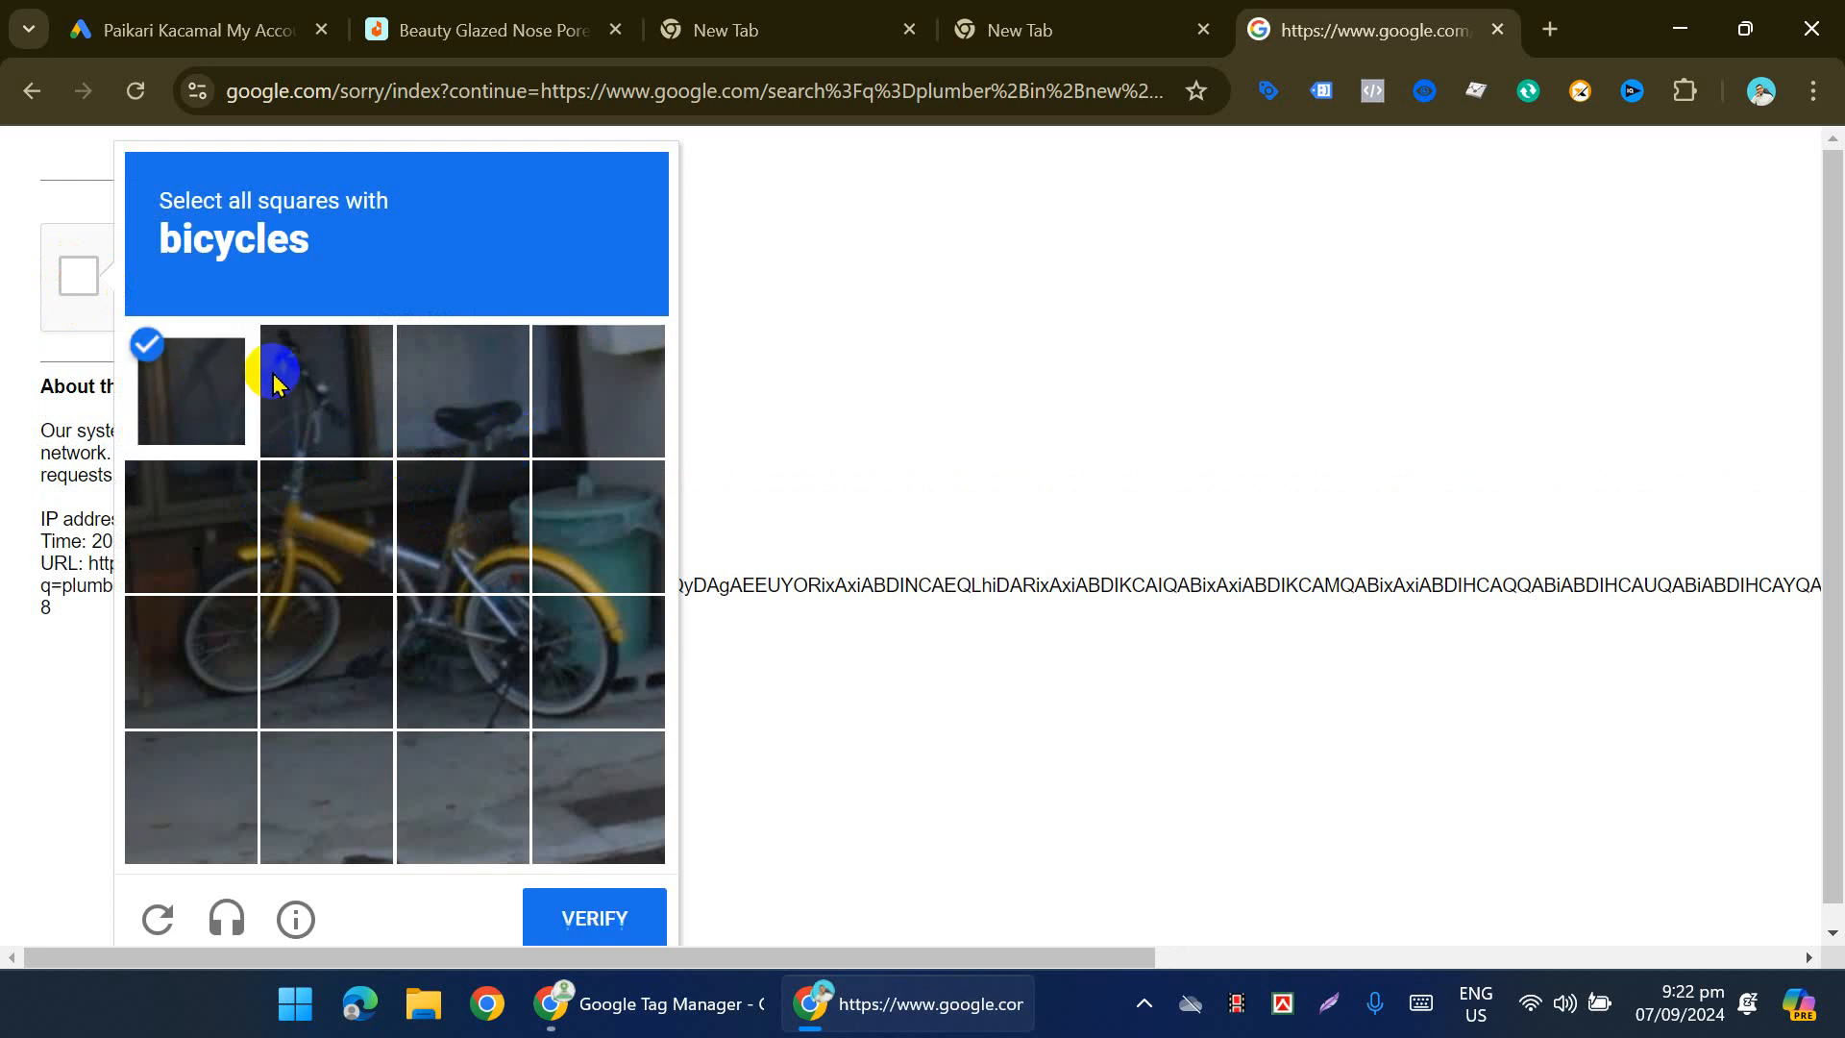
click(275, 373)
click(430, 398)
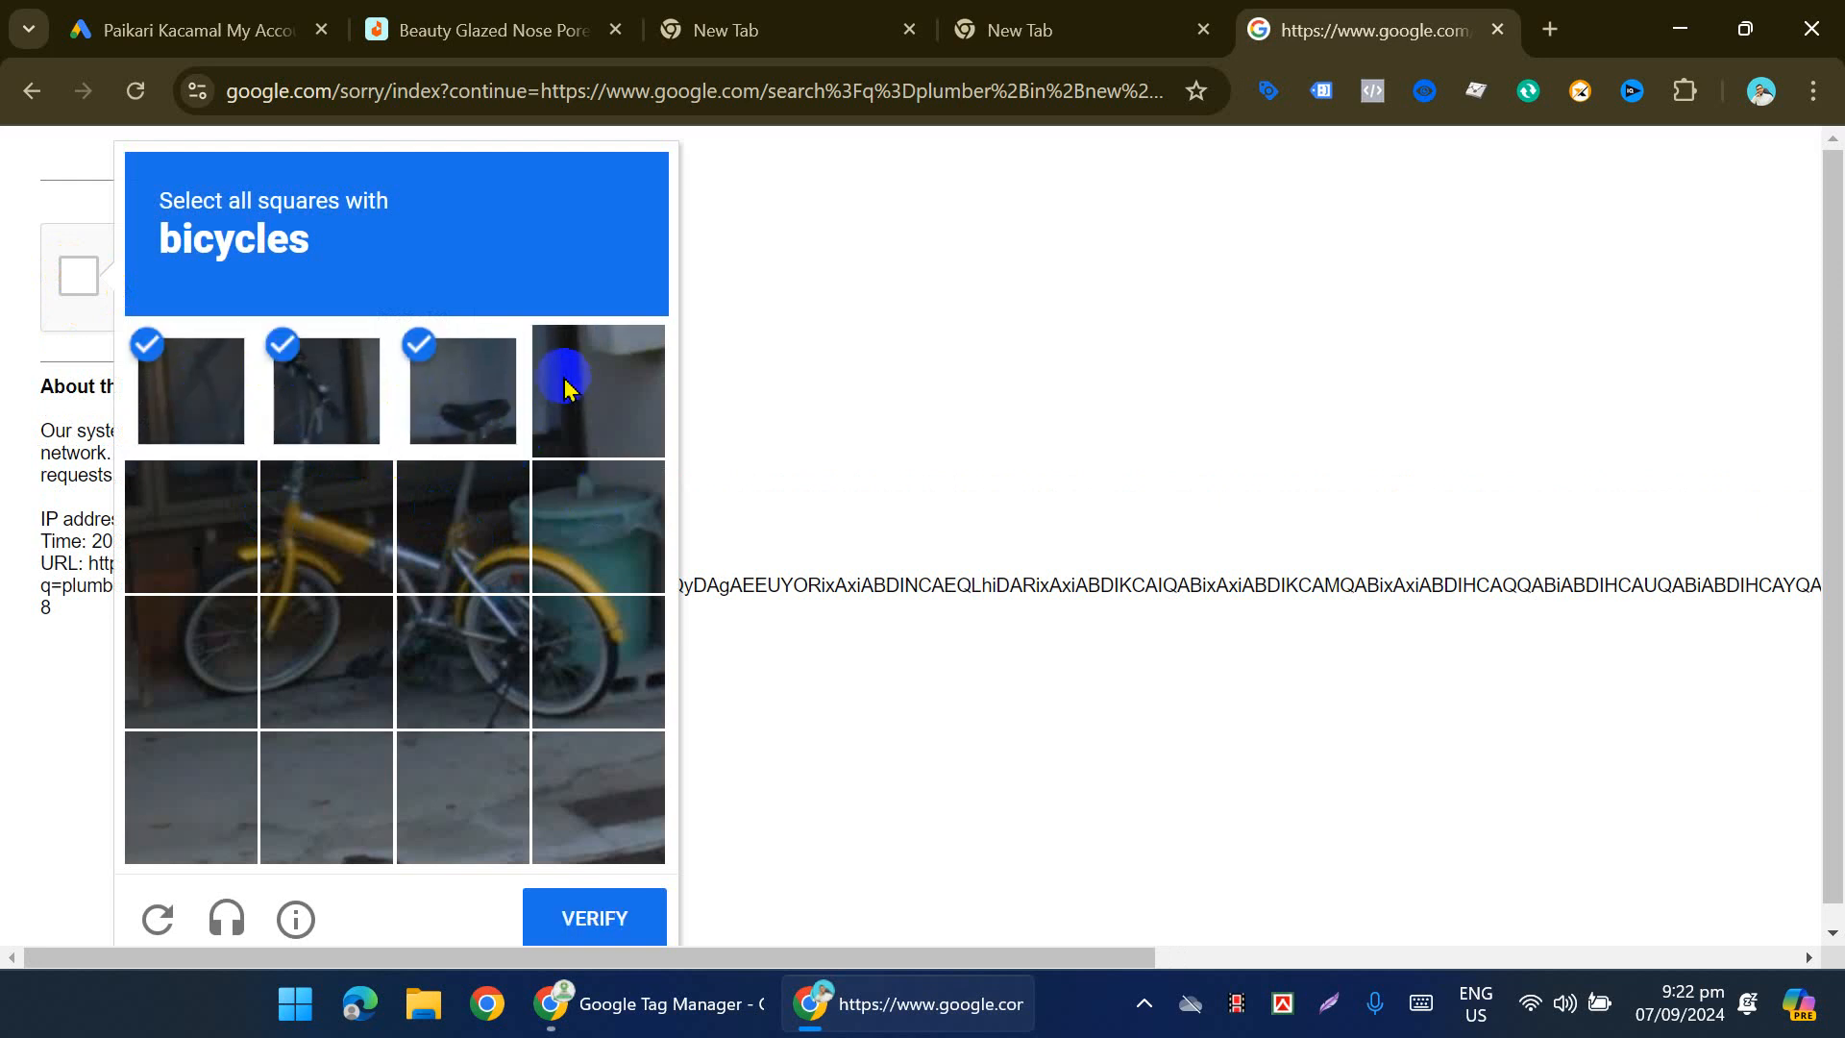
click(607, 543)
click(603, 646)
click(490, 664)
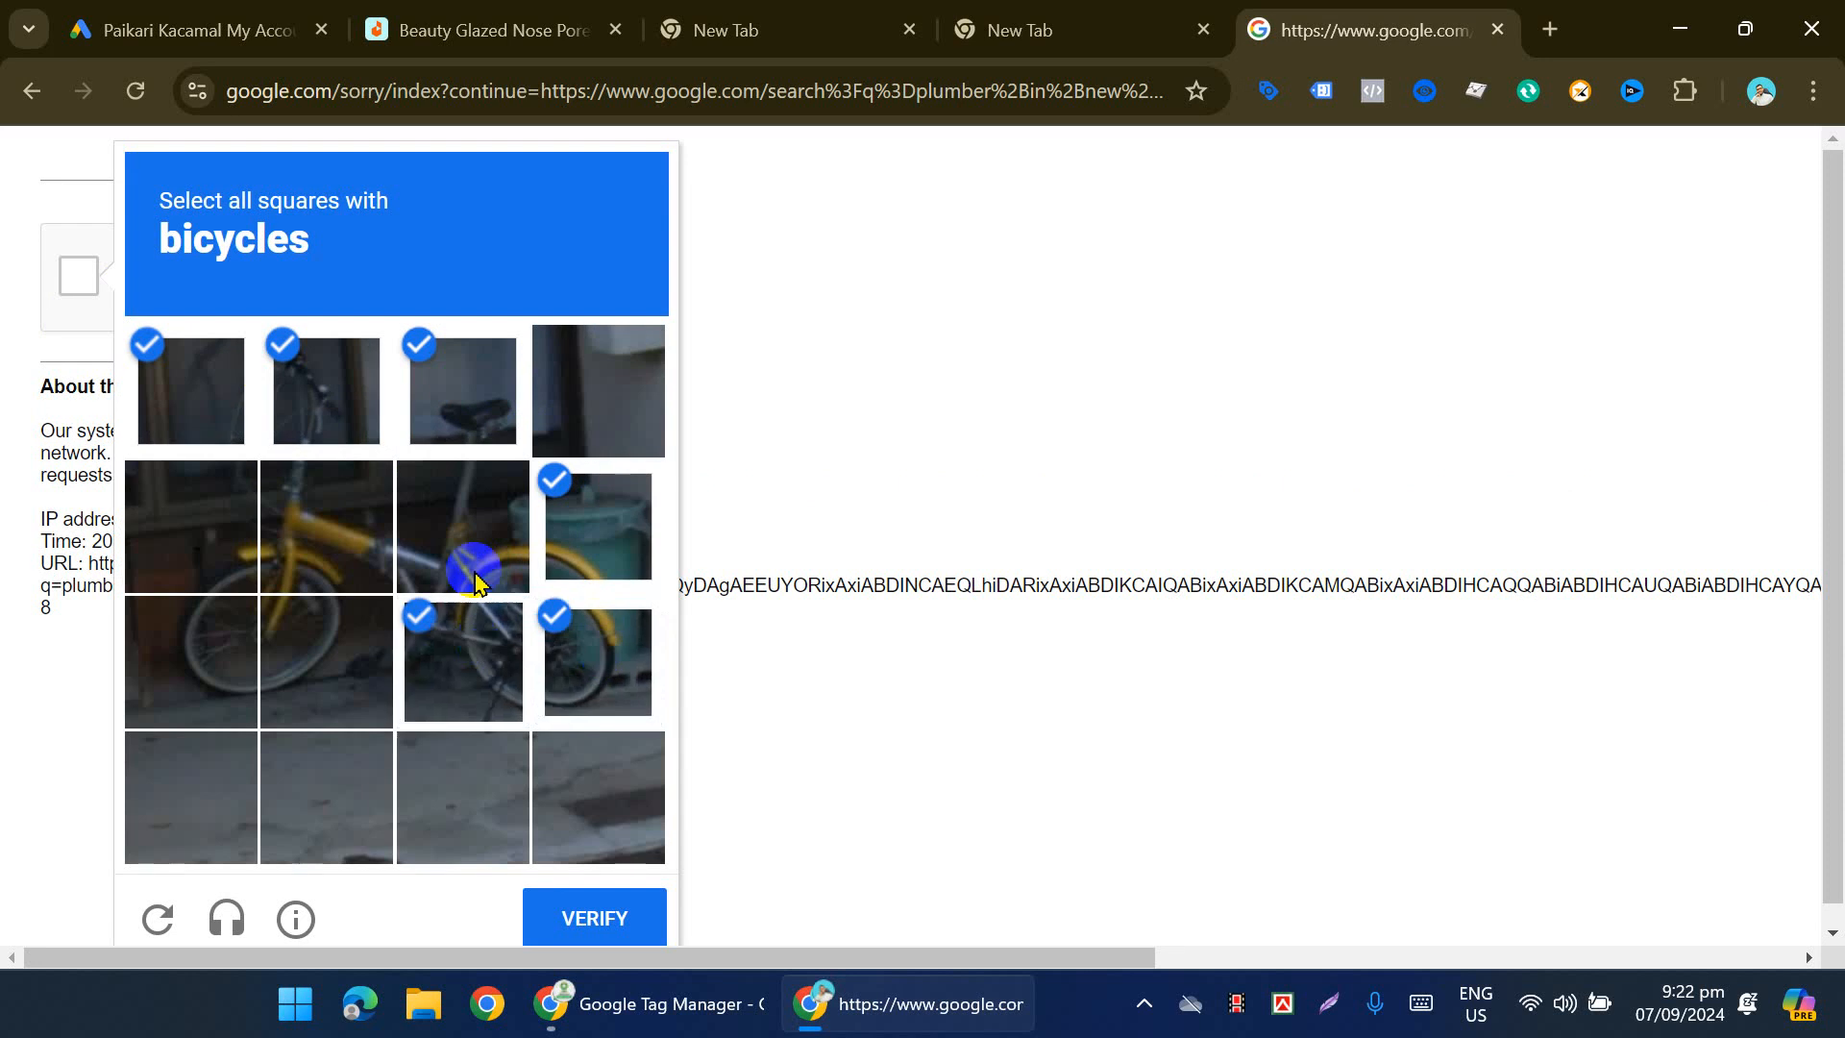
click(475, 567)
click(331, 514)
click(186, 503)
click(214, 631)
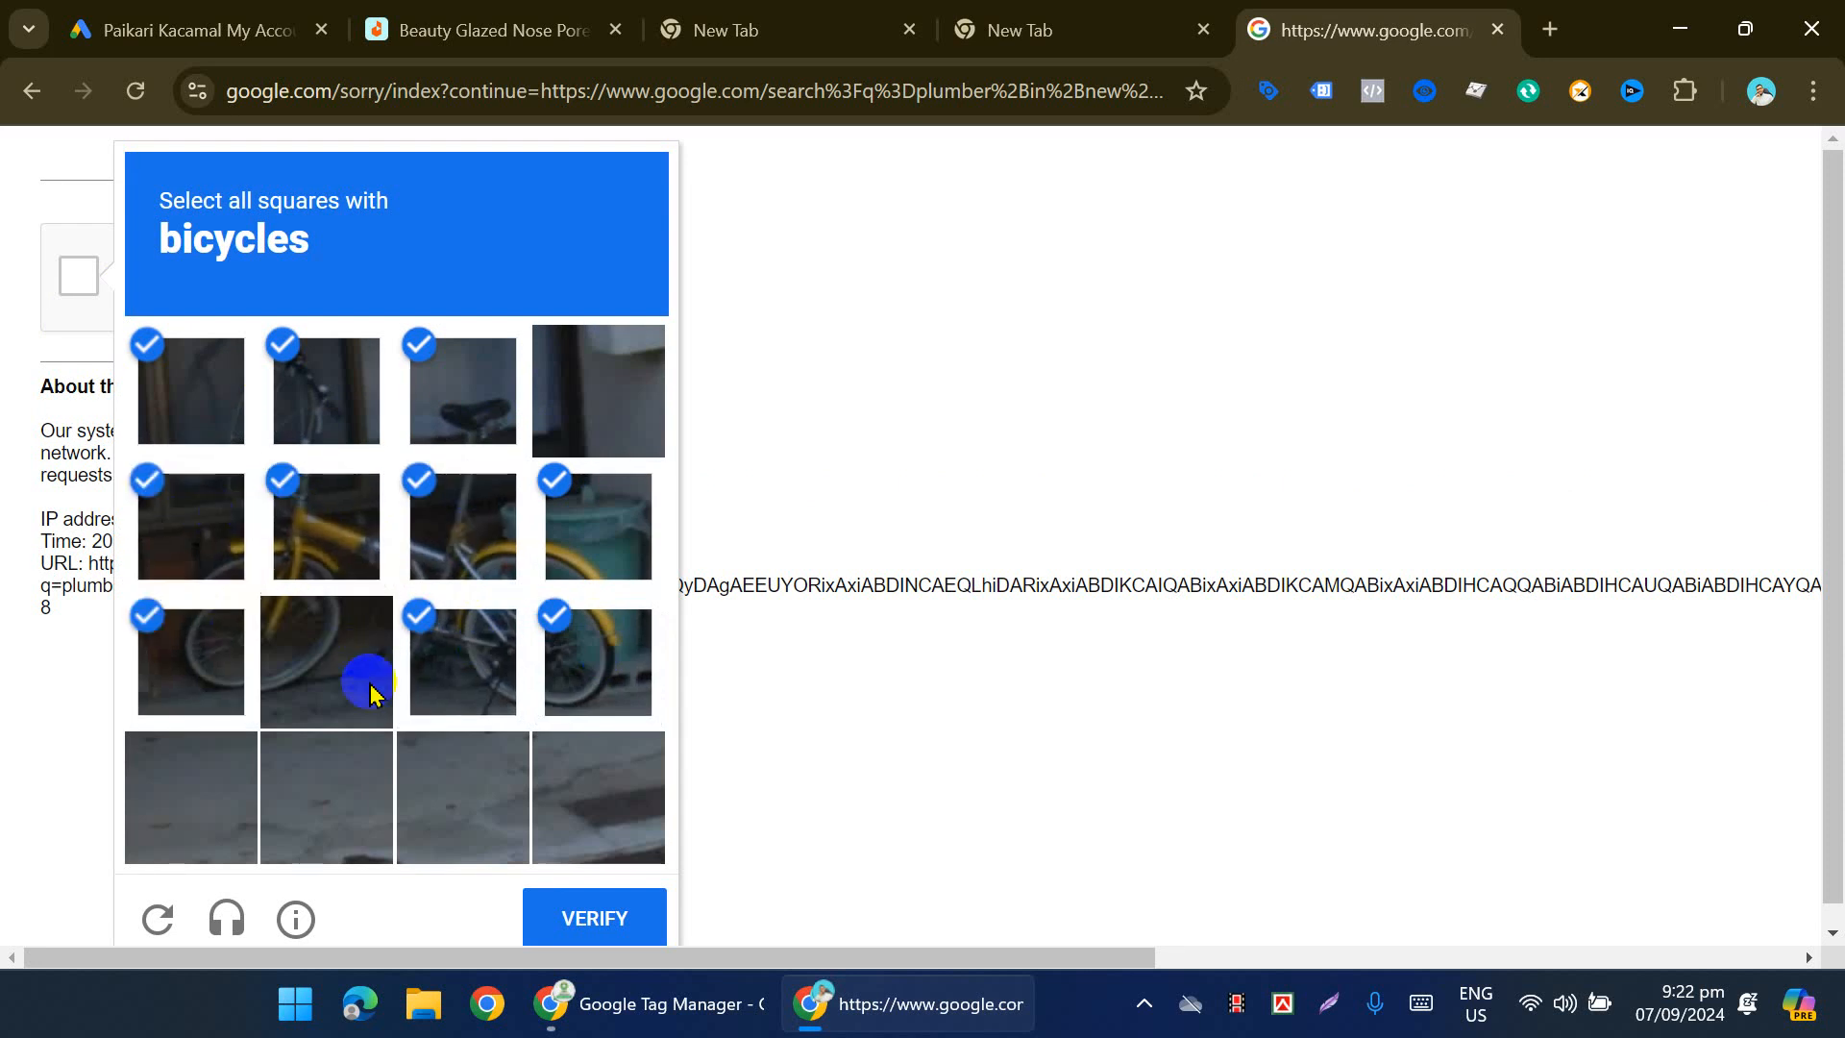
click(363, 684)
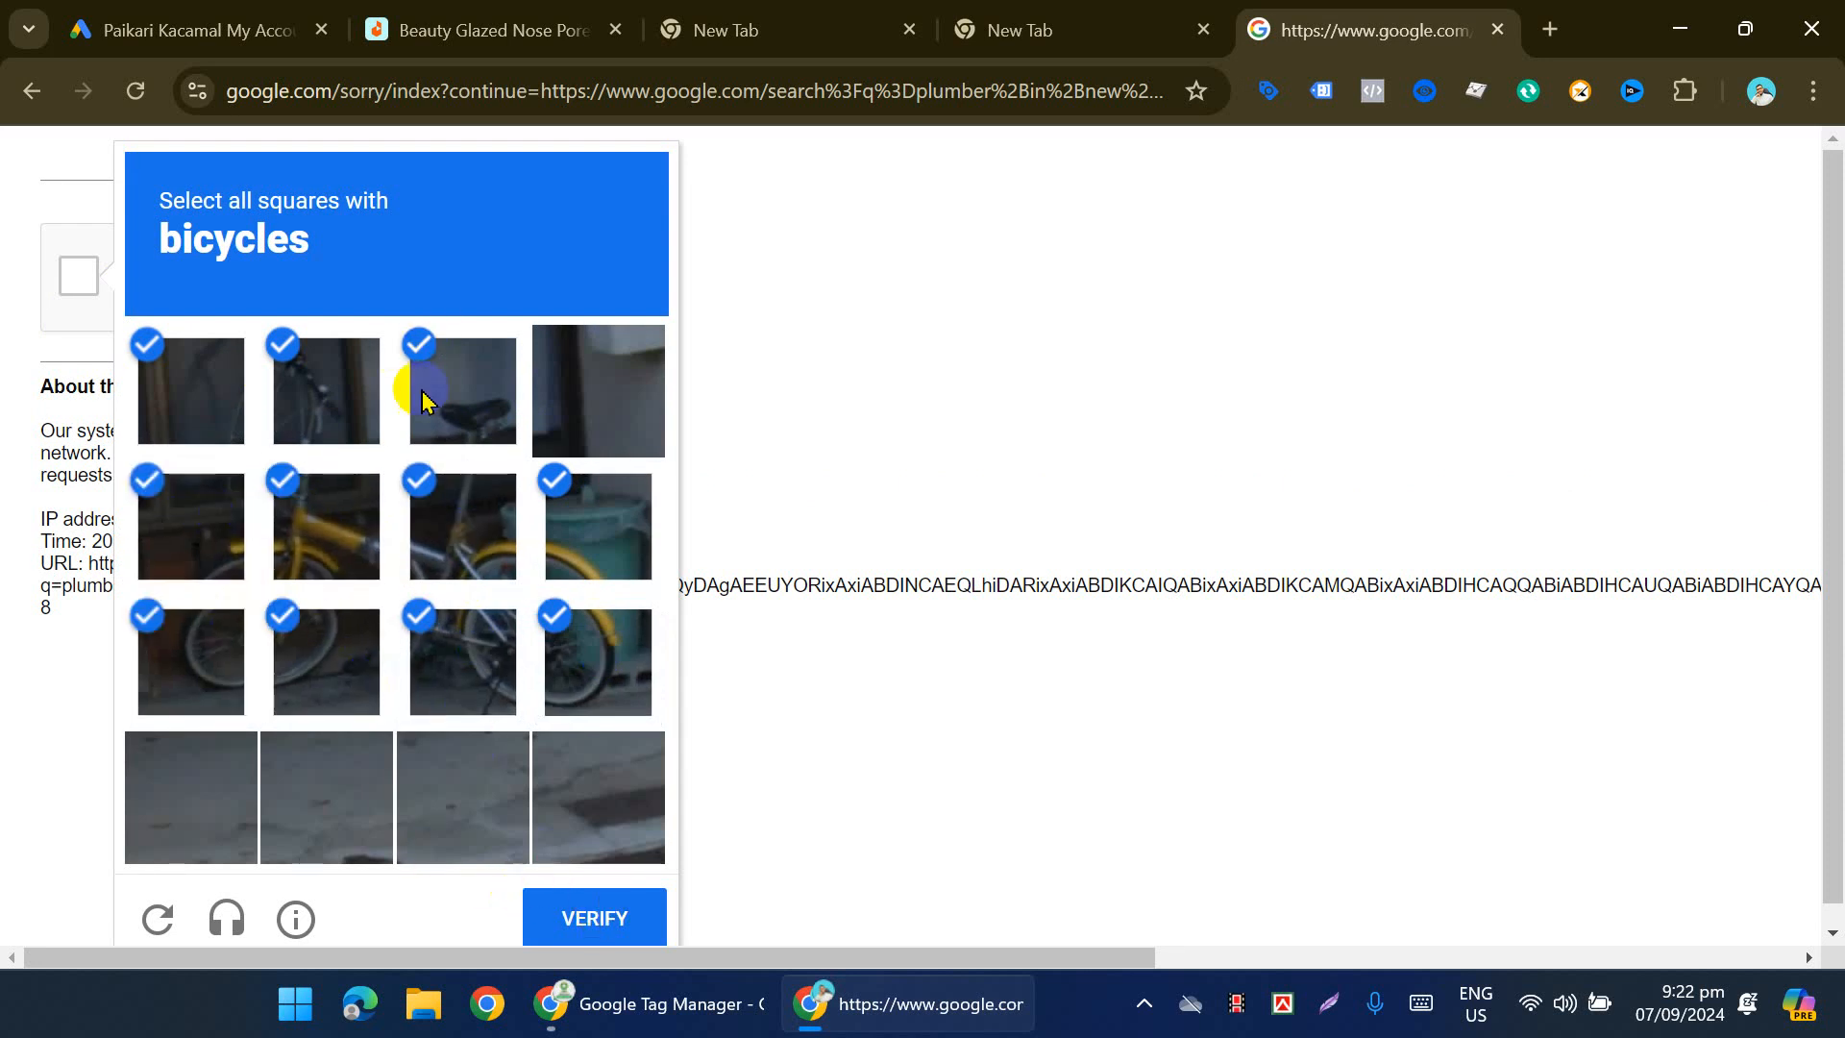
click(582, 915)
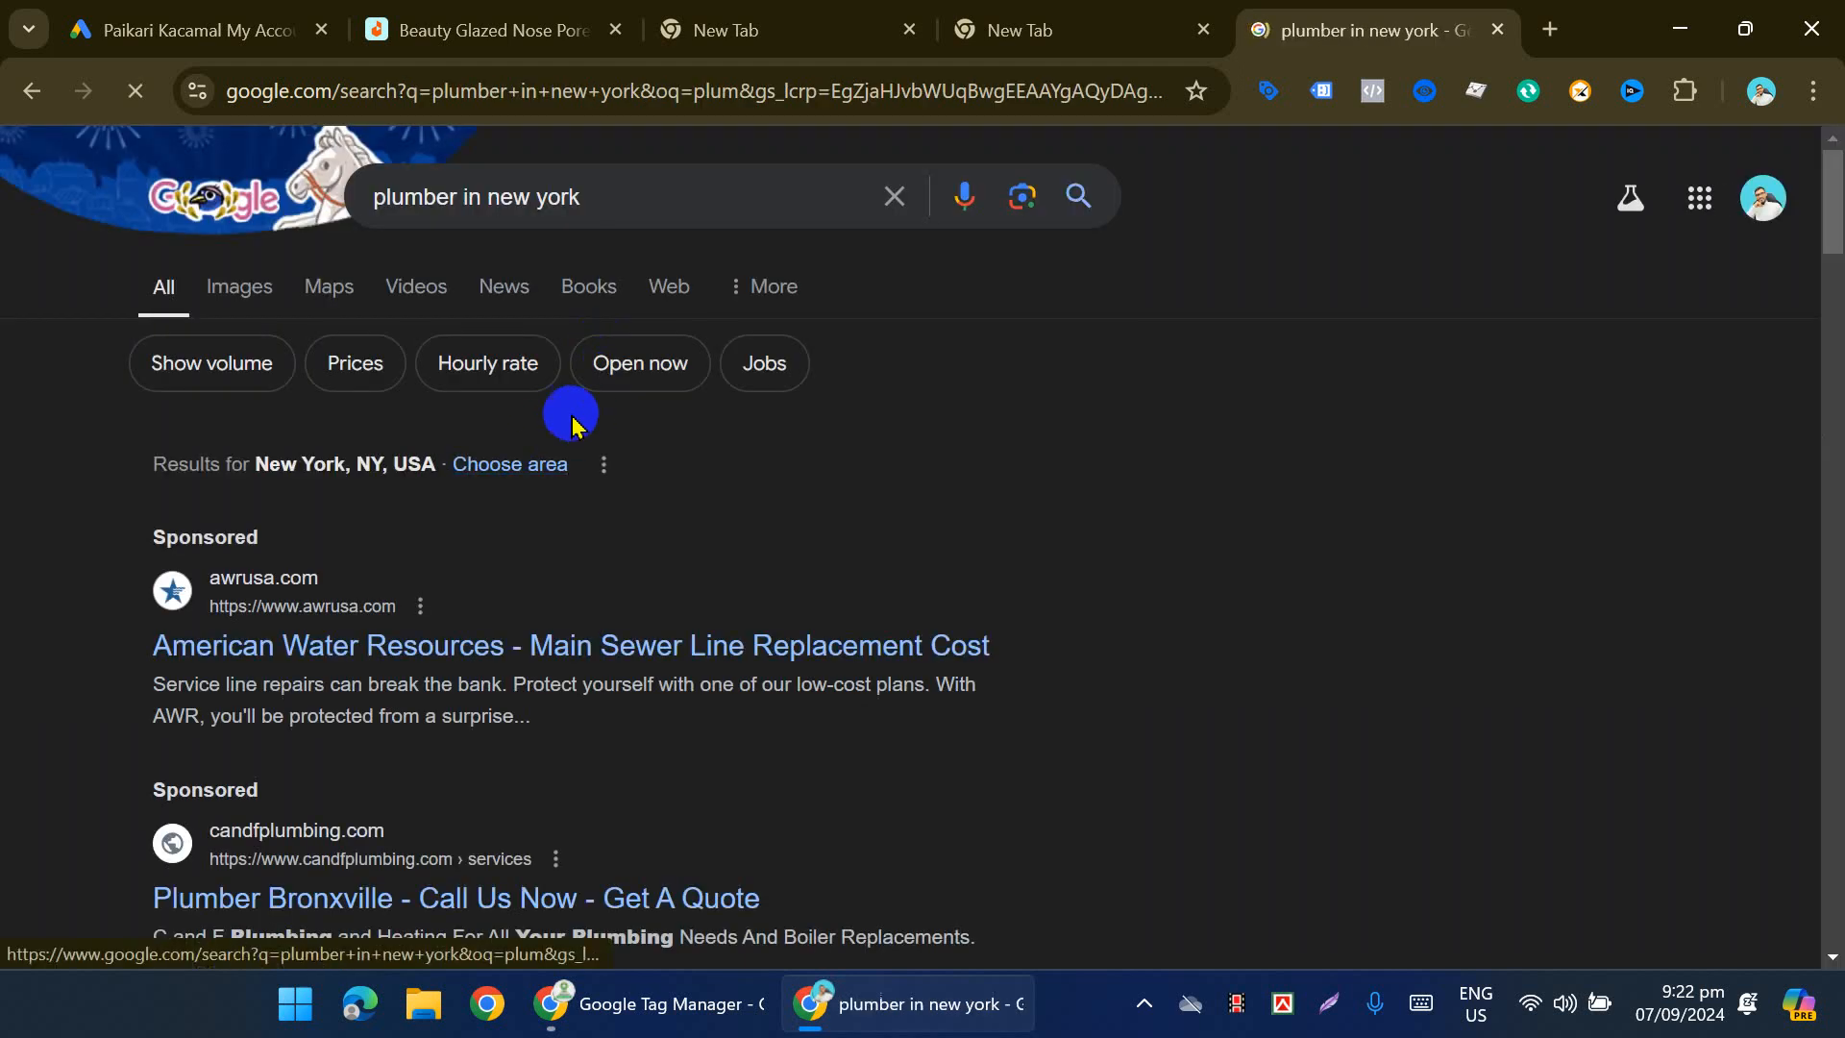
Step: Browse the sponsored plumber results and view the call details of the BRUTE Contracting ad
click(298, 662)
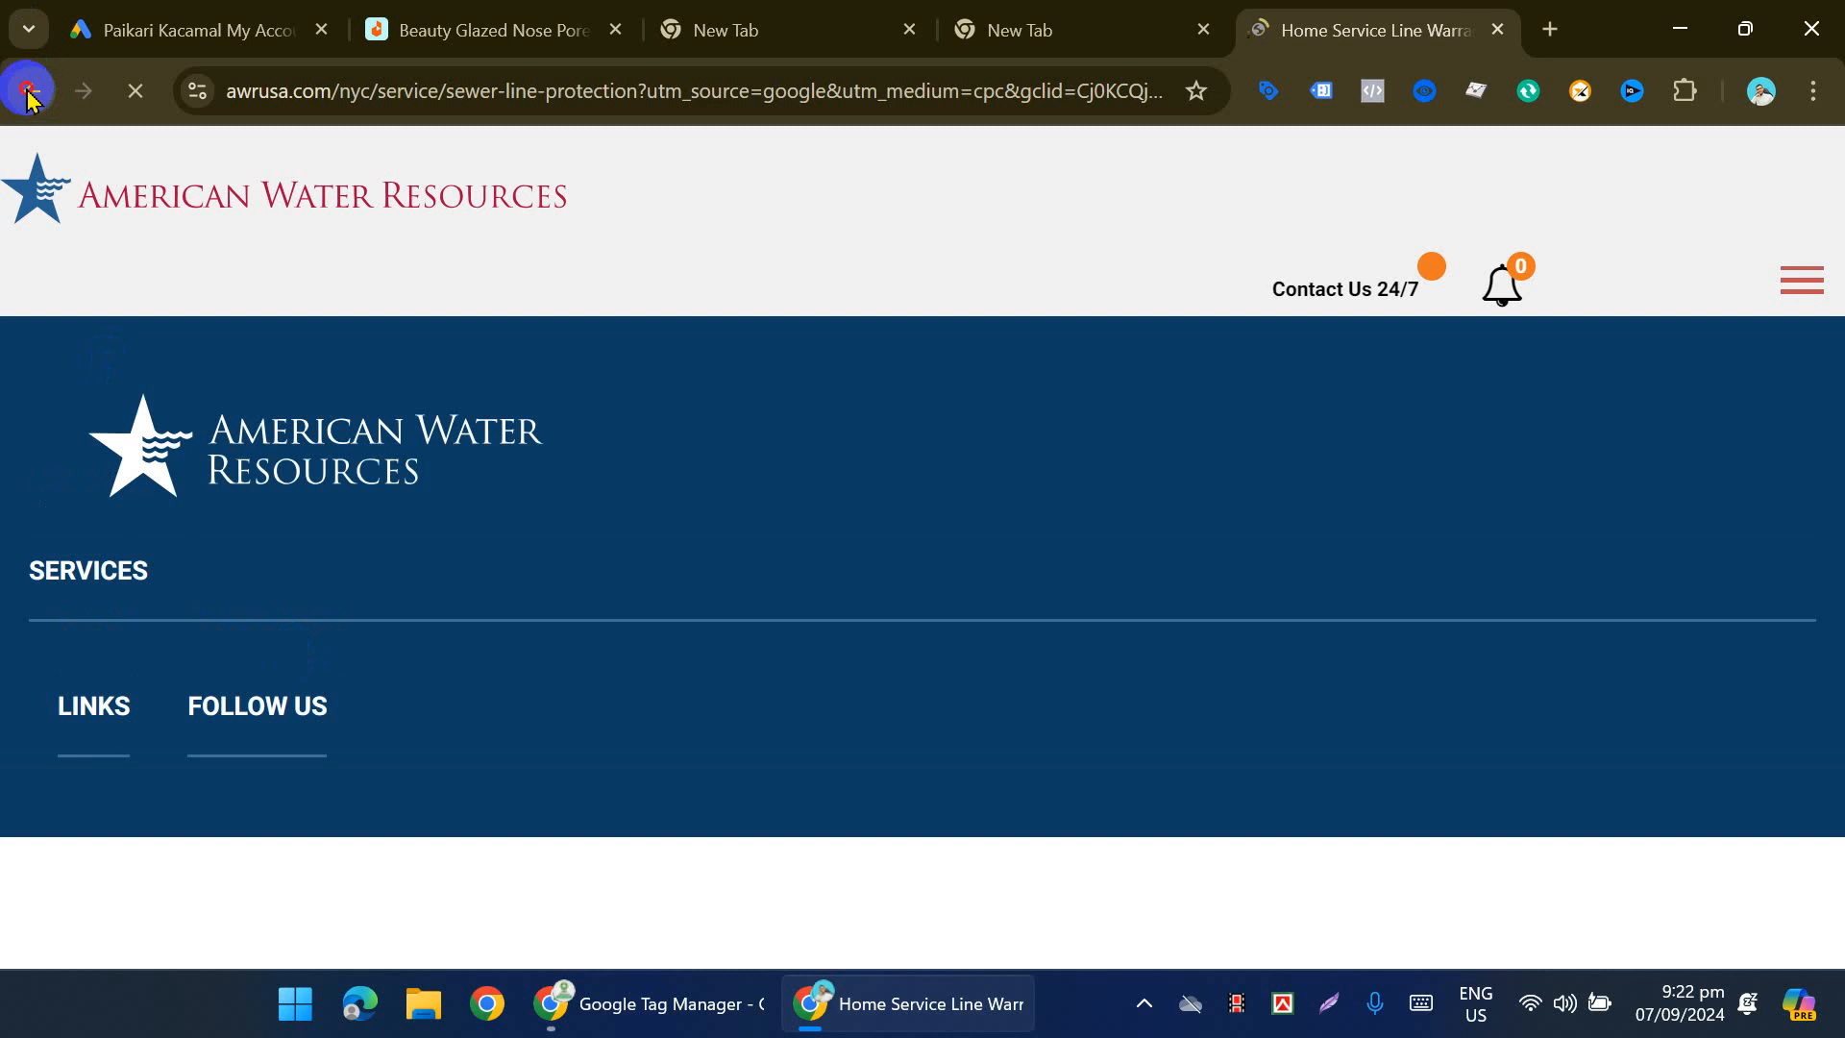
click(27, 93)
scroll(384, 418, down, 12)
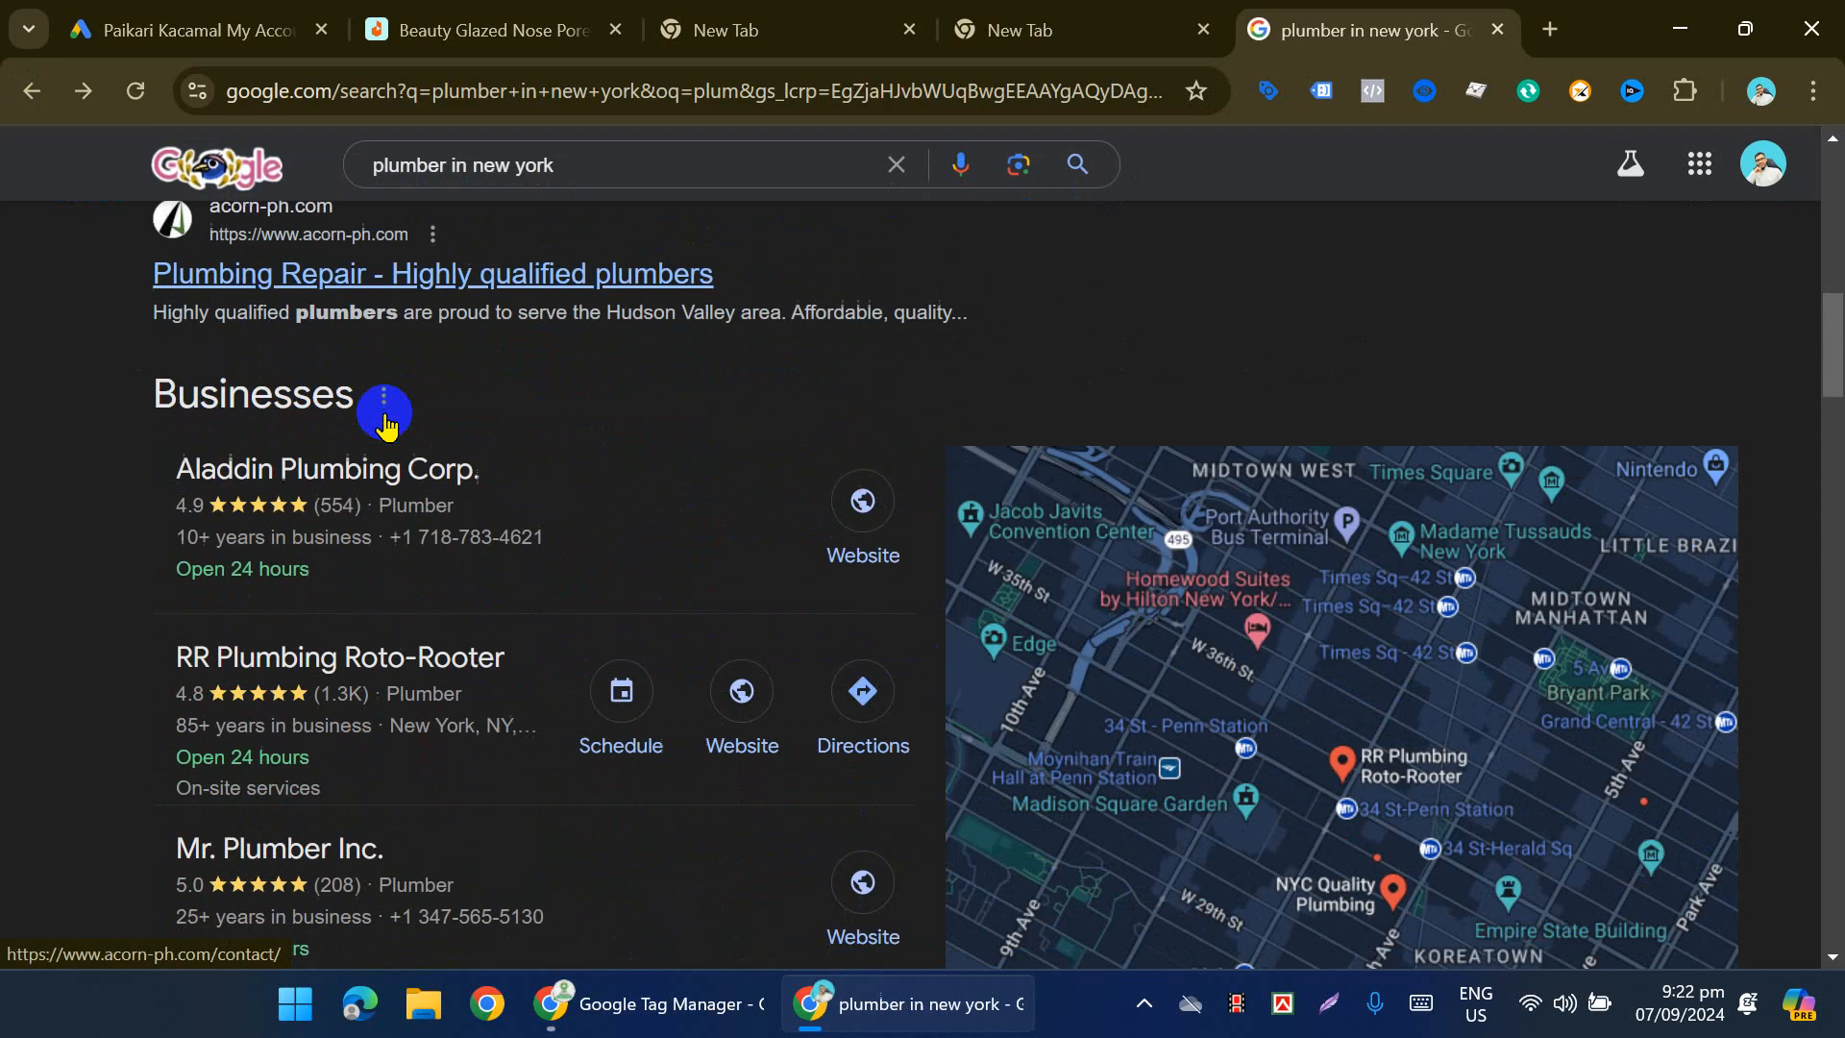
scroll(384, 418, down, 16)
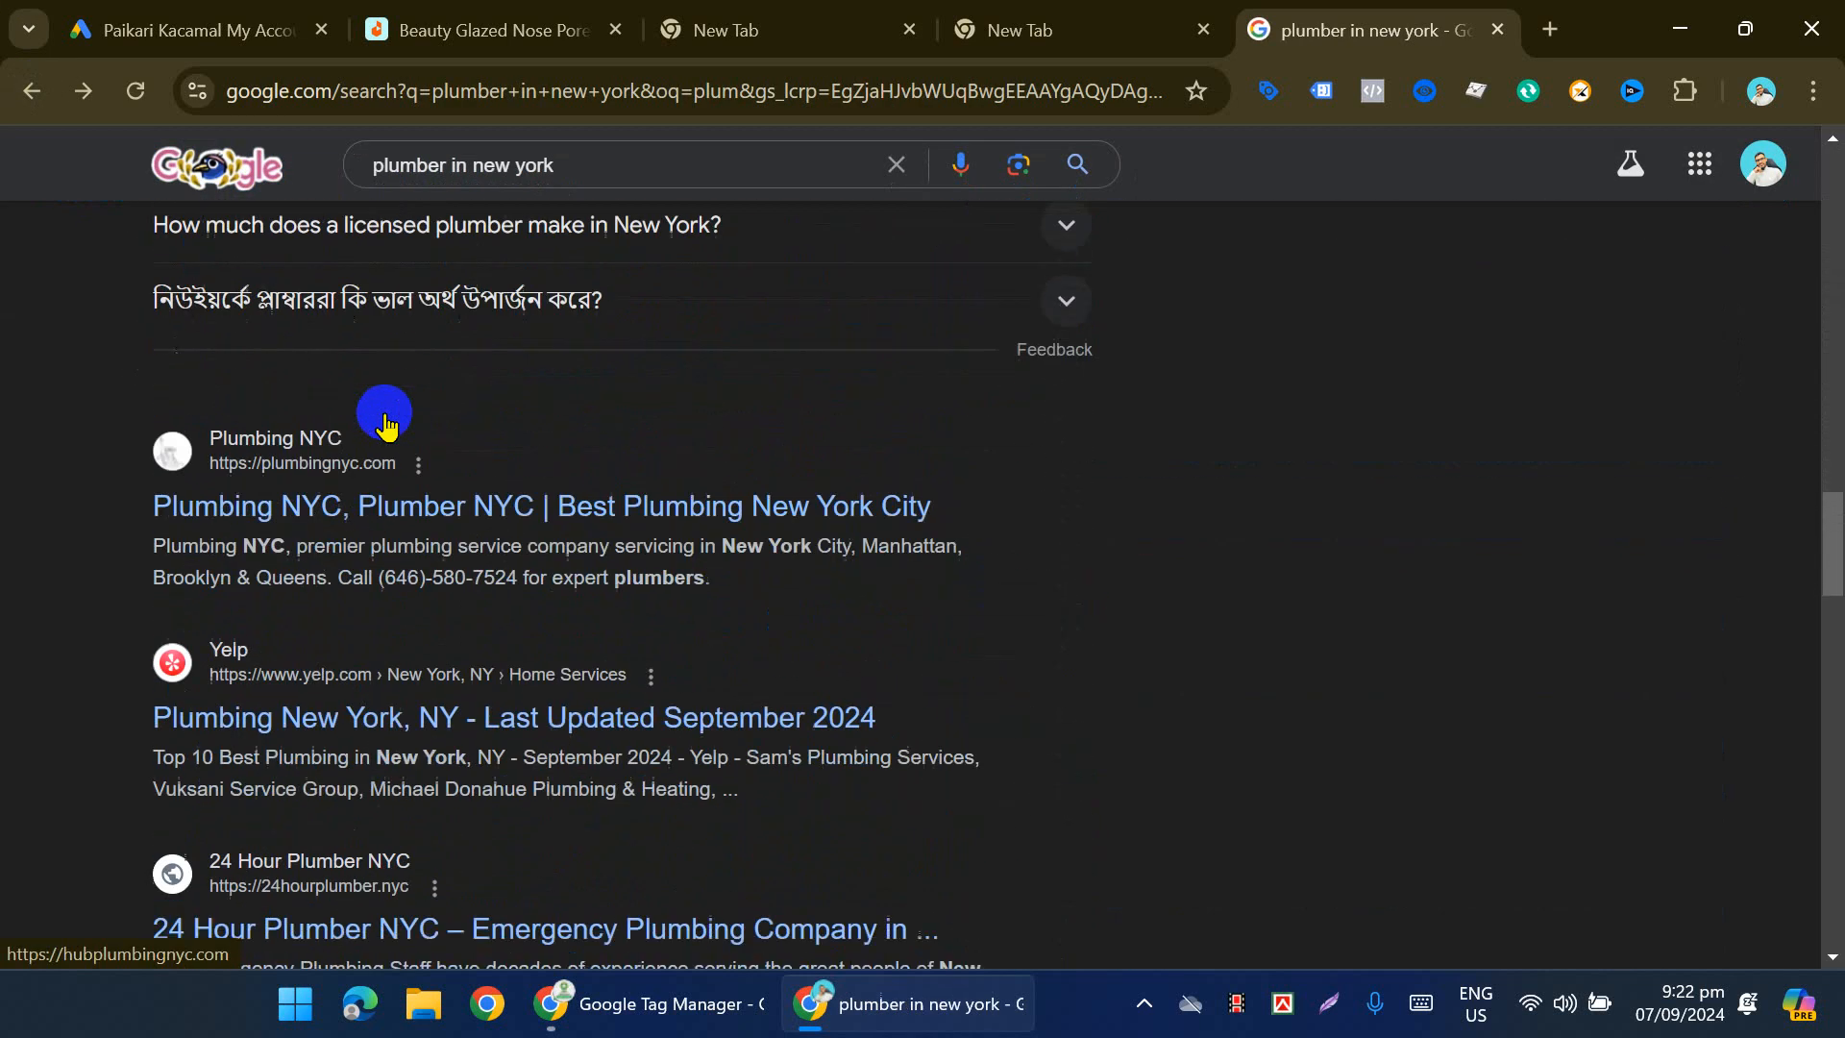
scroll(386, 426, down, 18)
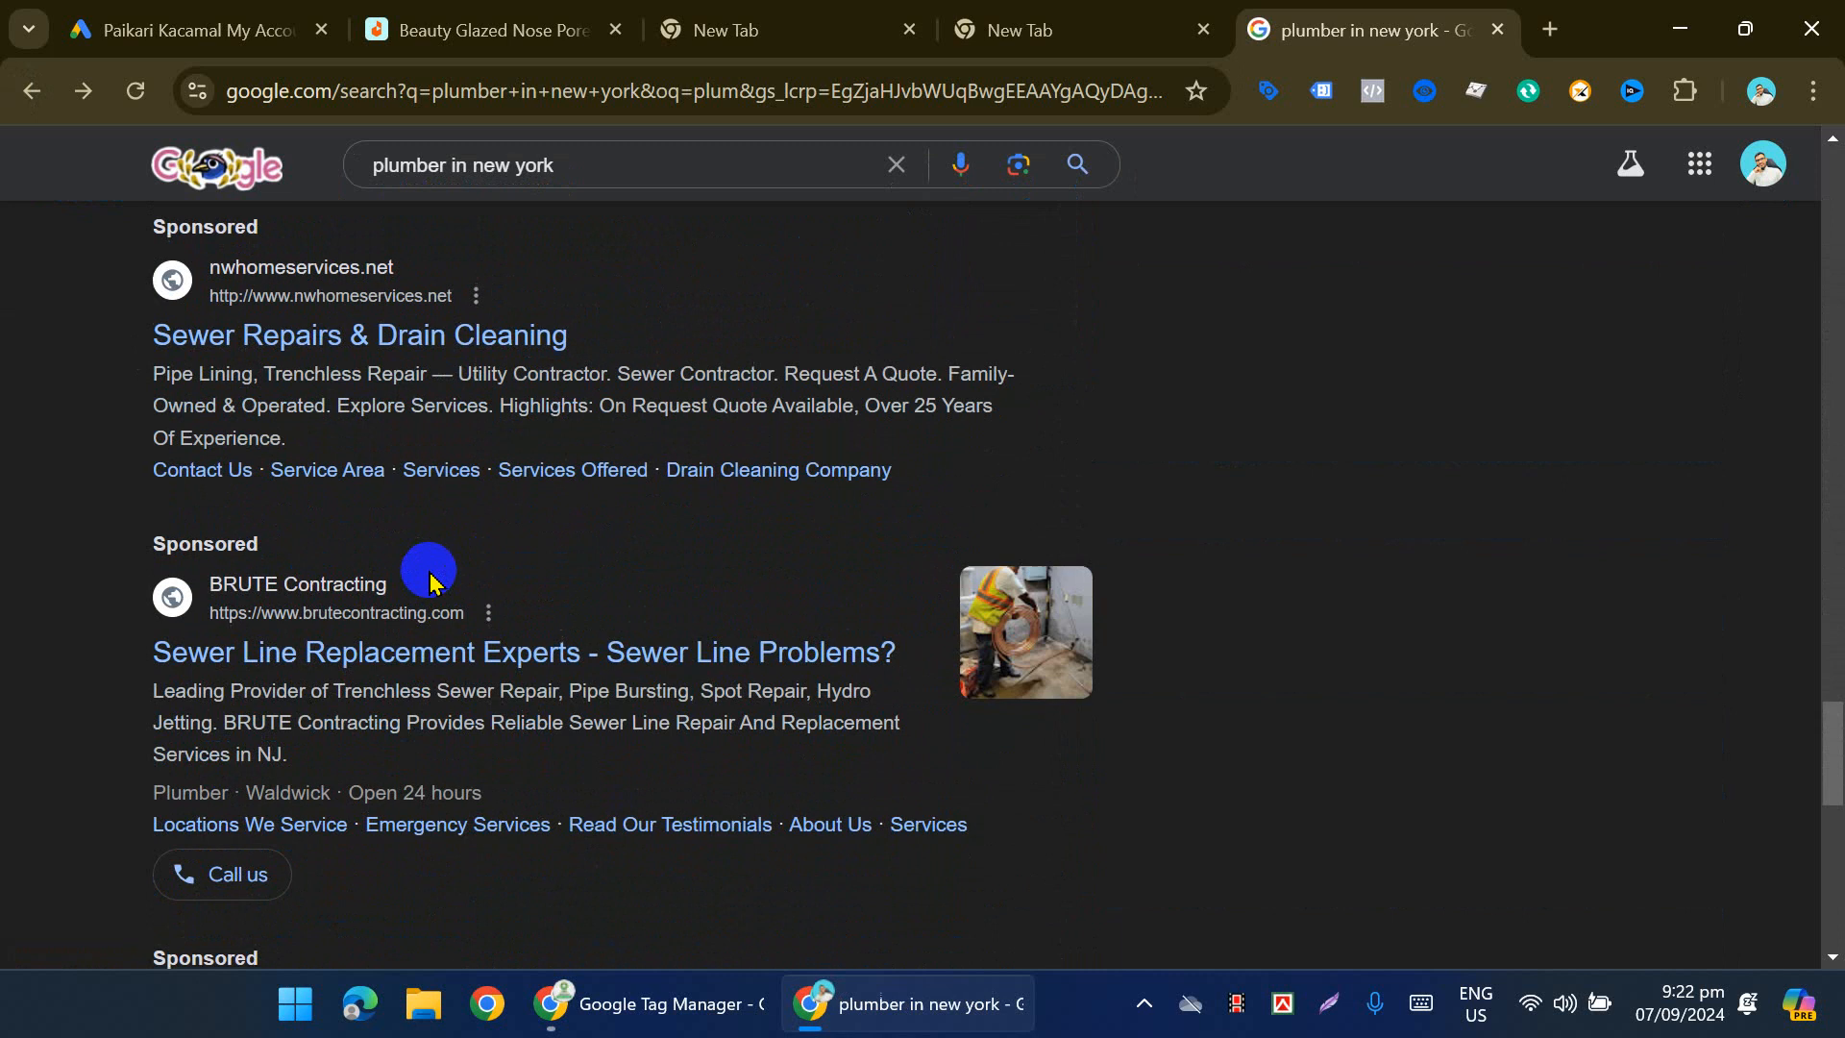
scroll(427, 577, down, 6)
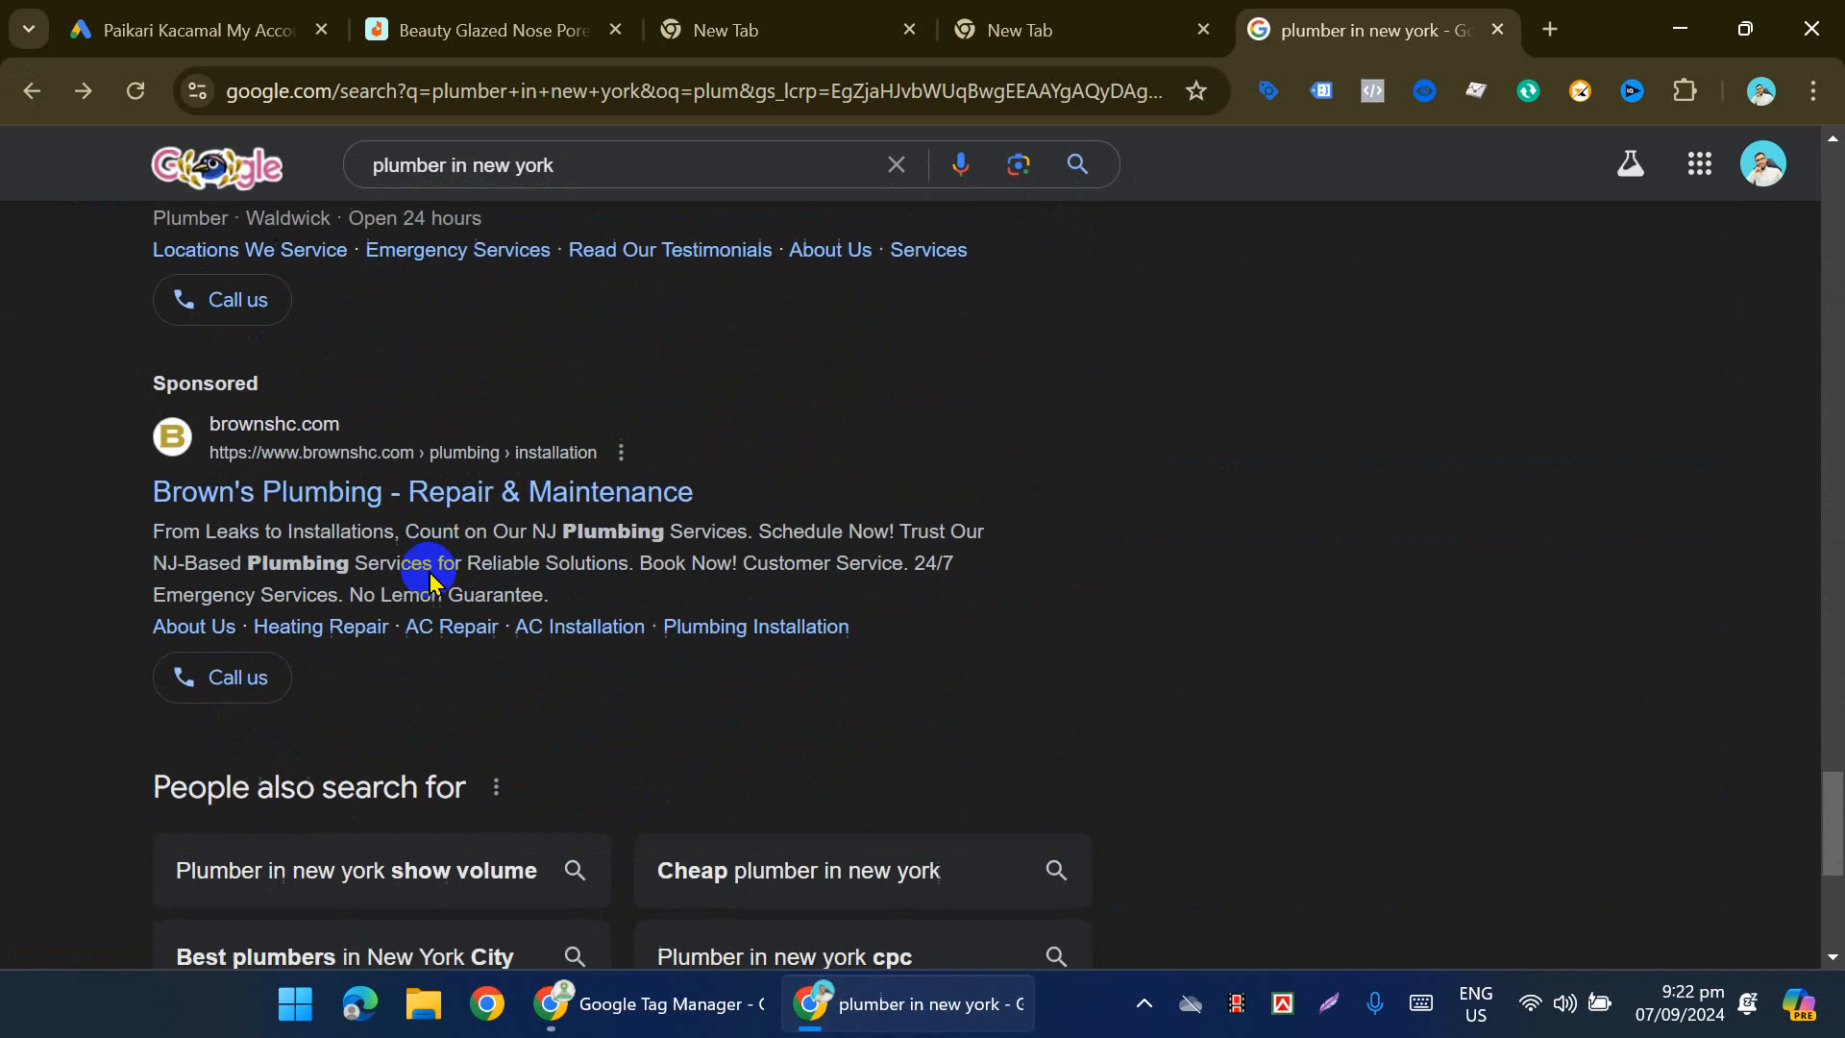
click(223, 309)
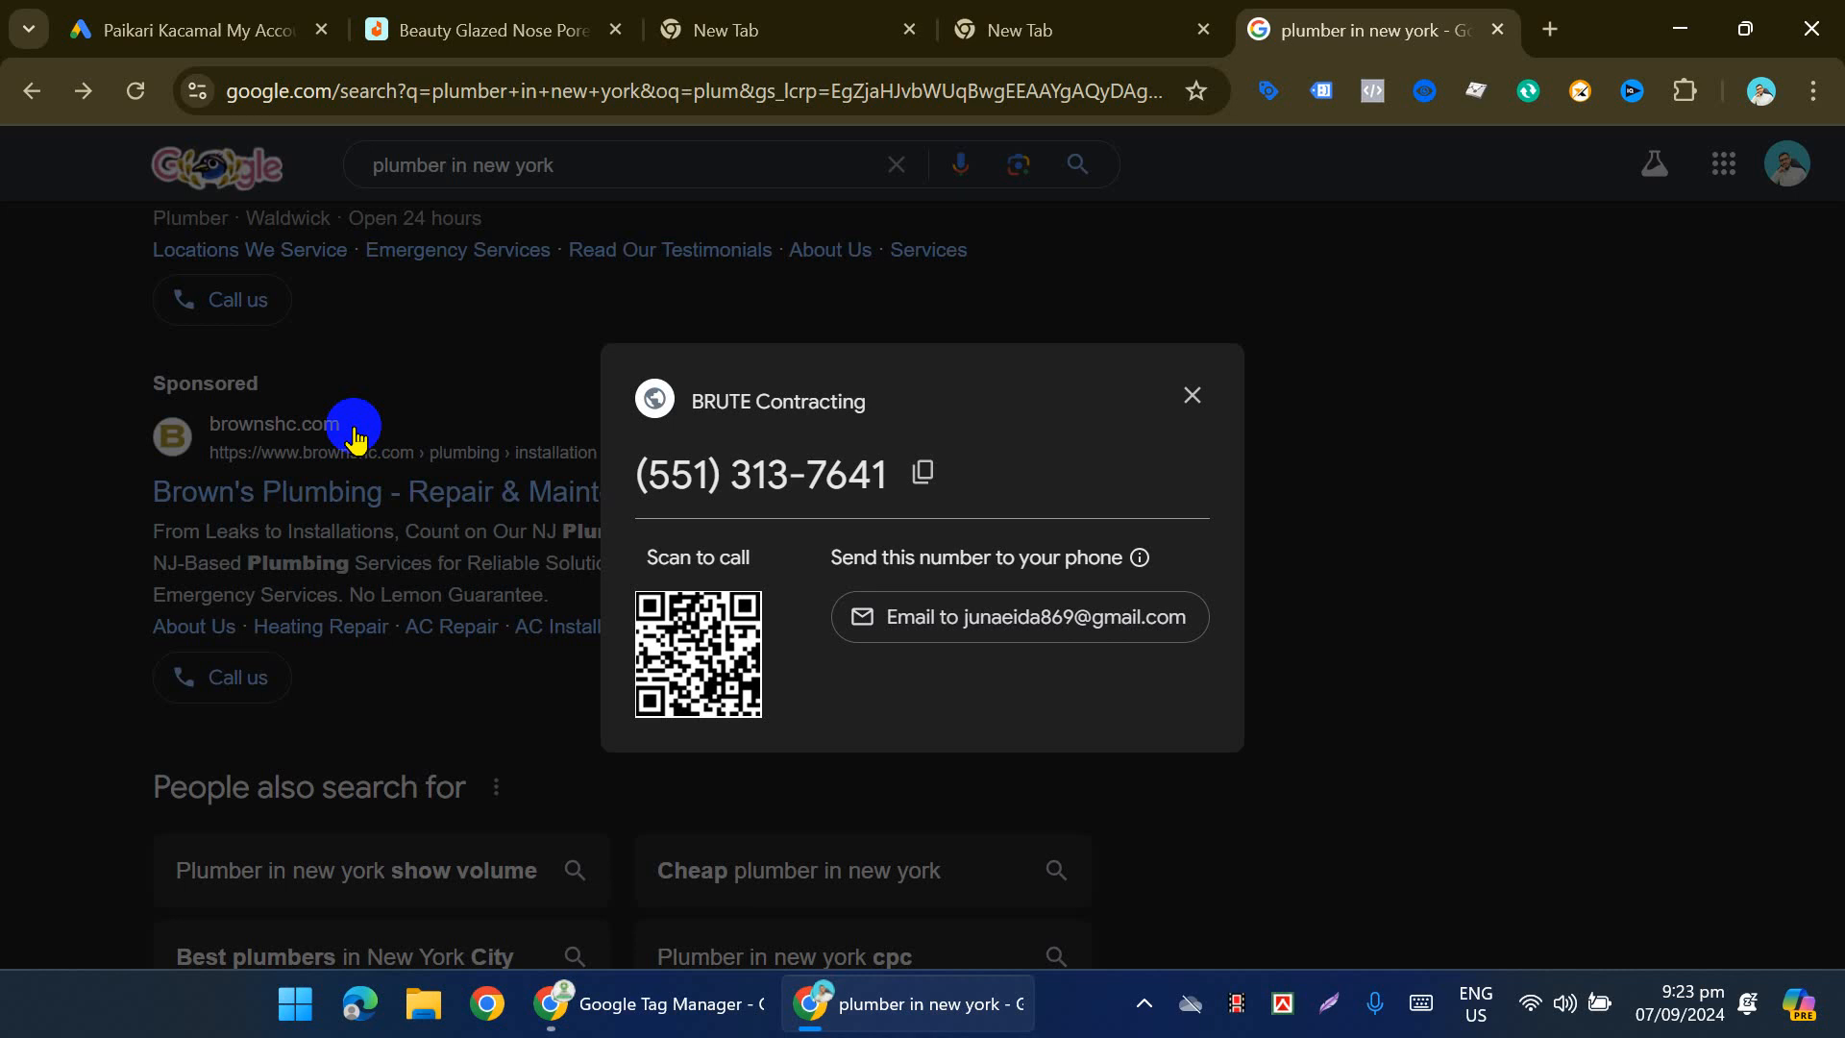
click(1190, 402)
Step: Return to the Google Ads conversion setup and continue with calls from ads using call extensions or call-only ads as the source
click(234, 19)
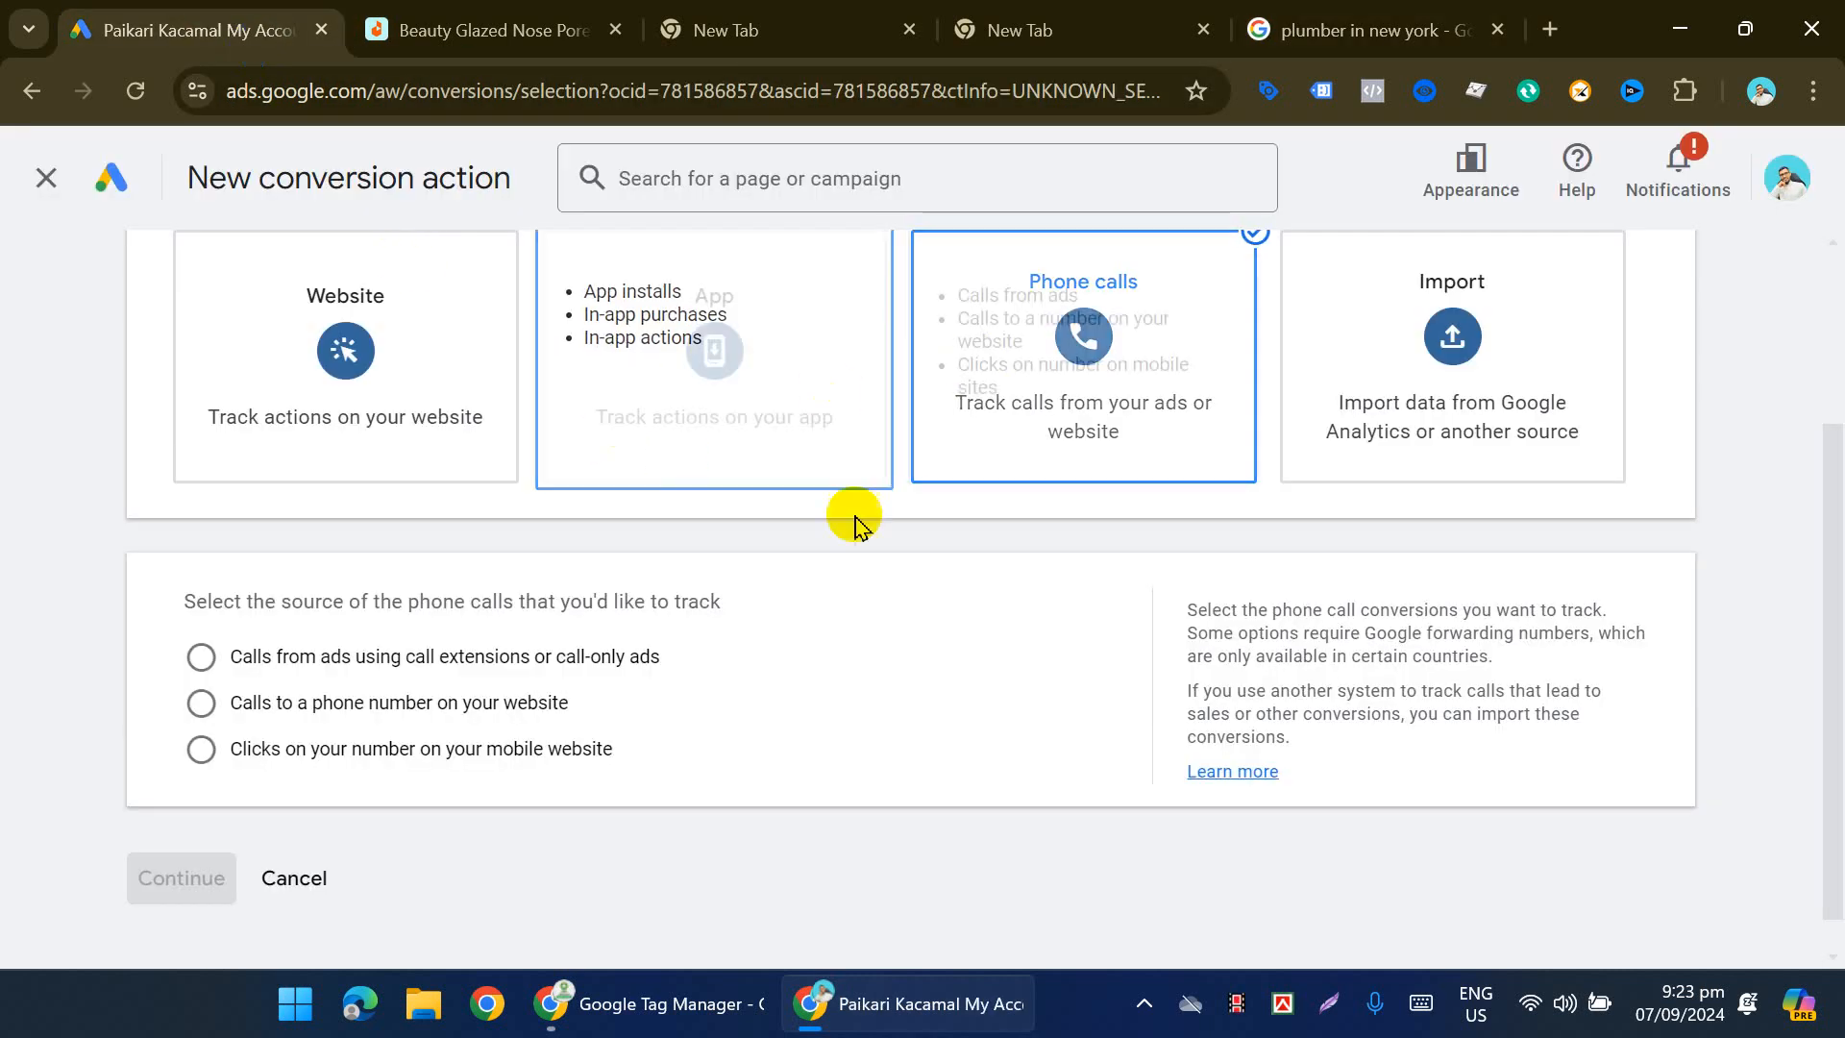
click(337, 661)
click(213, 841)
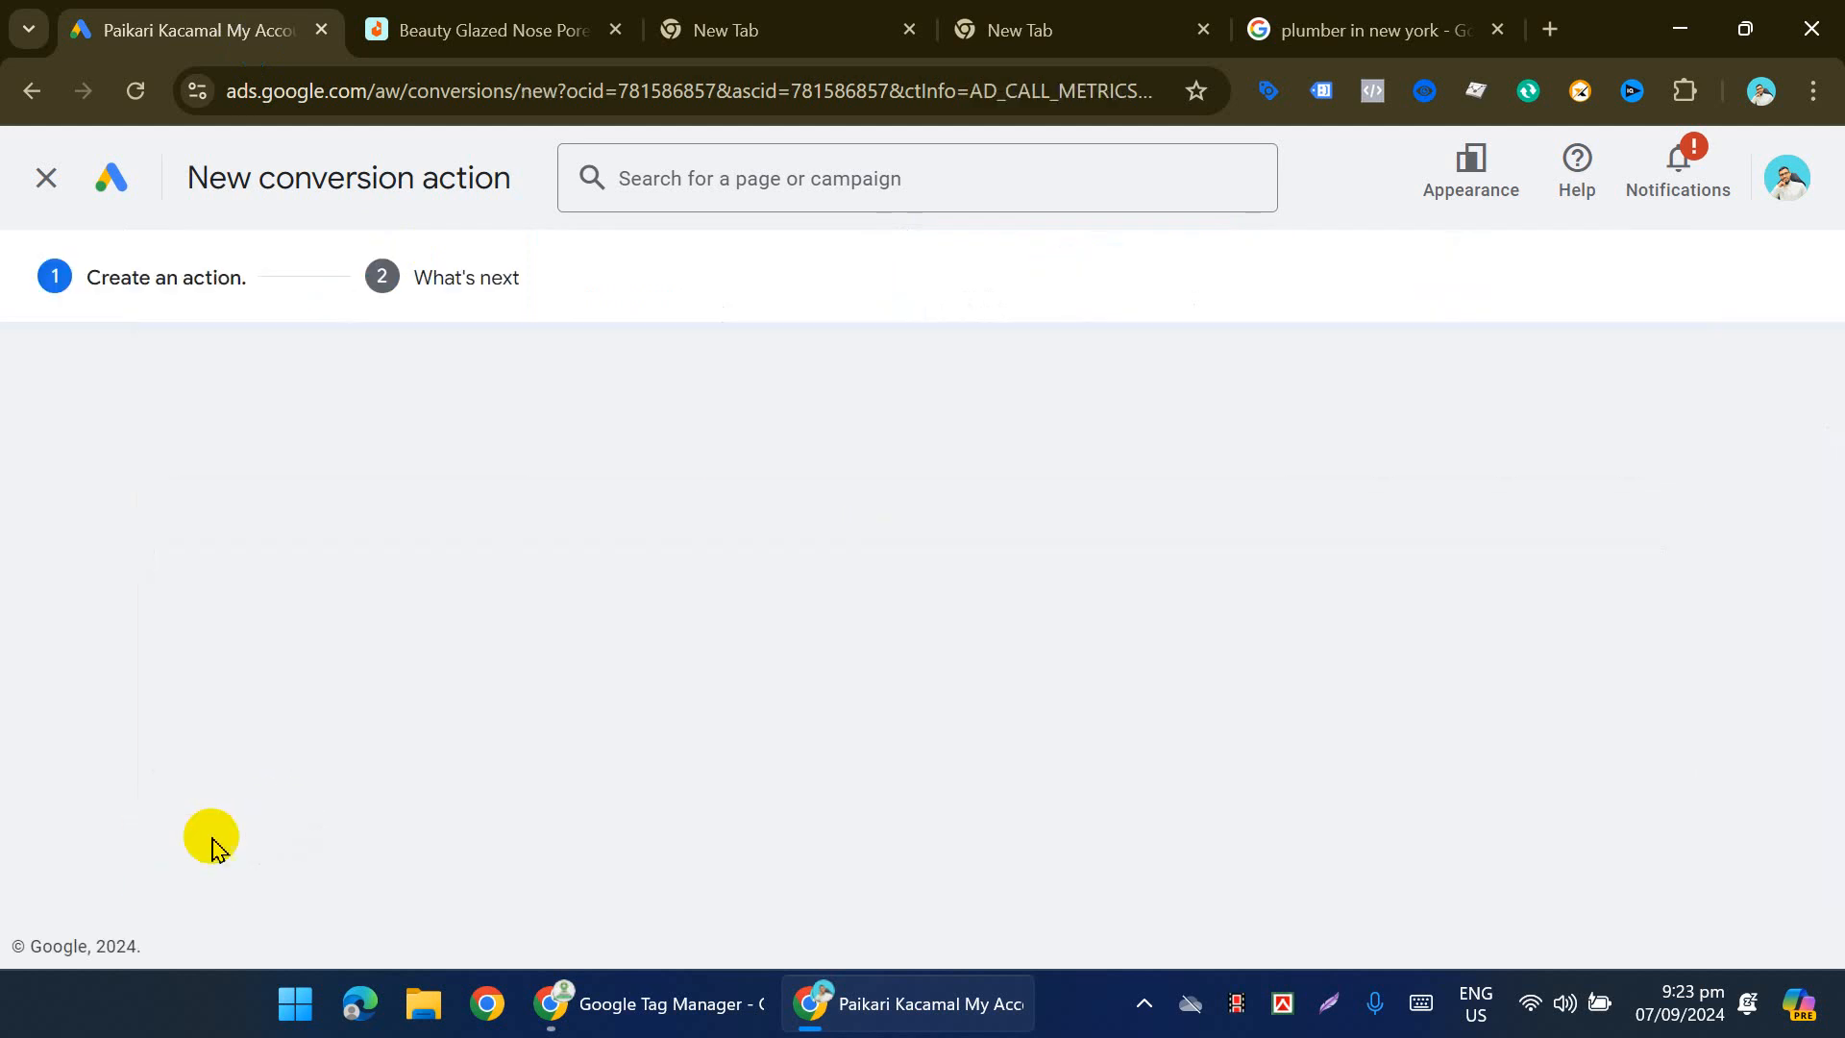
Step: Name the conversion "Calls From ad or extension"
scroll(733, 511, down, 2)
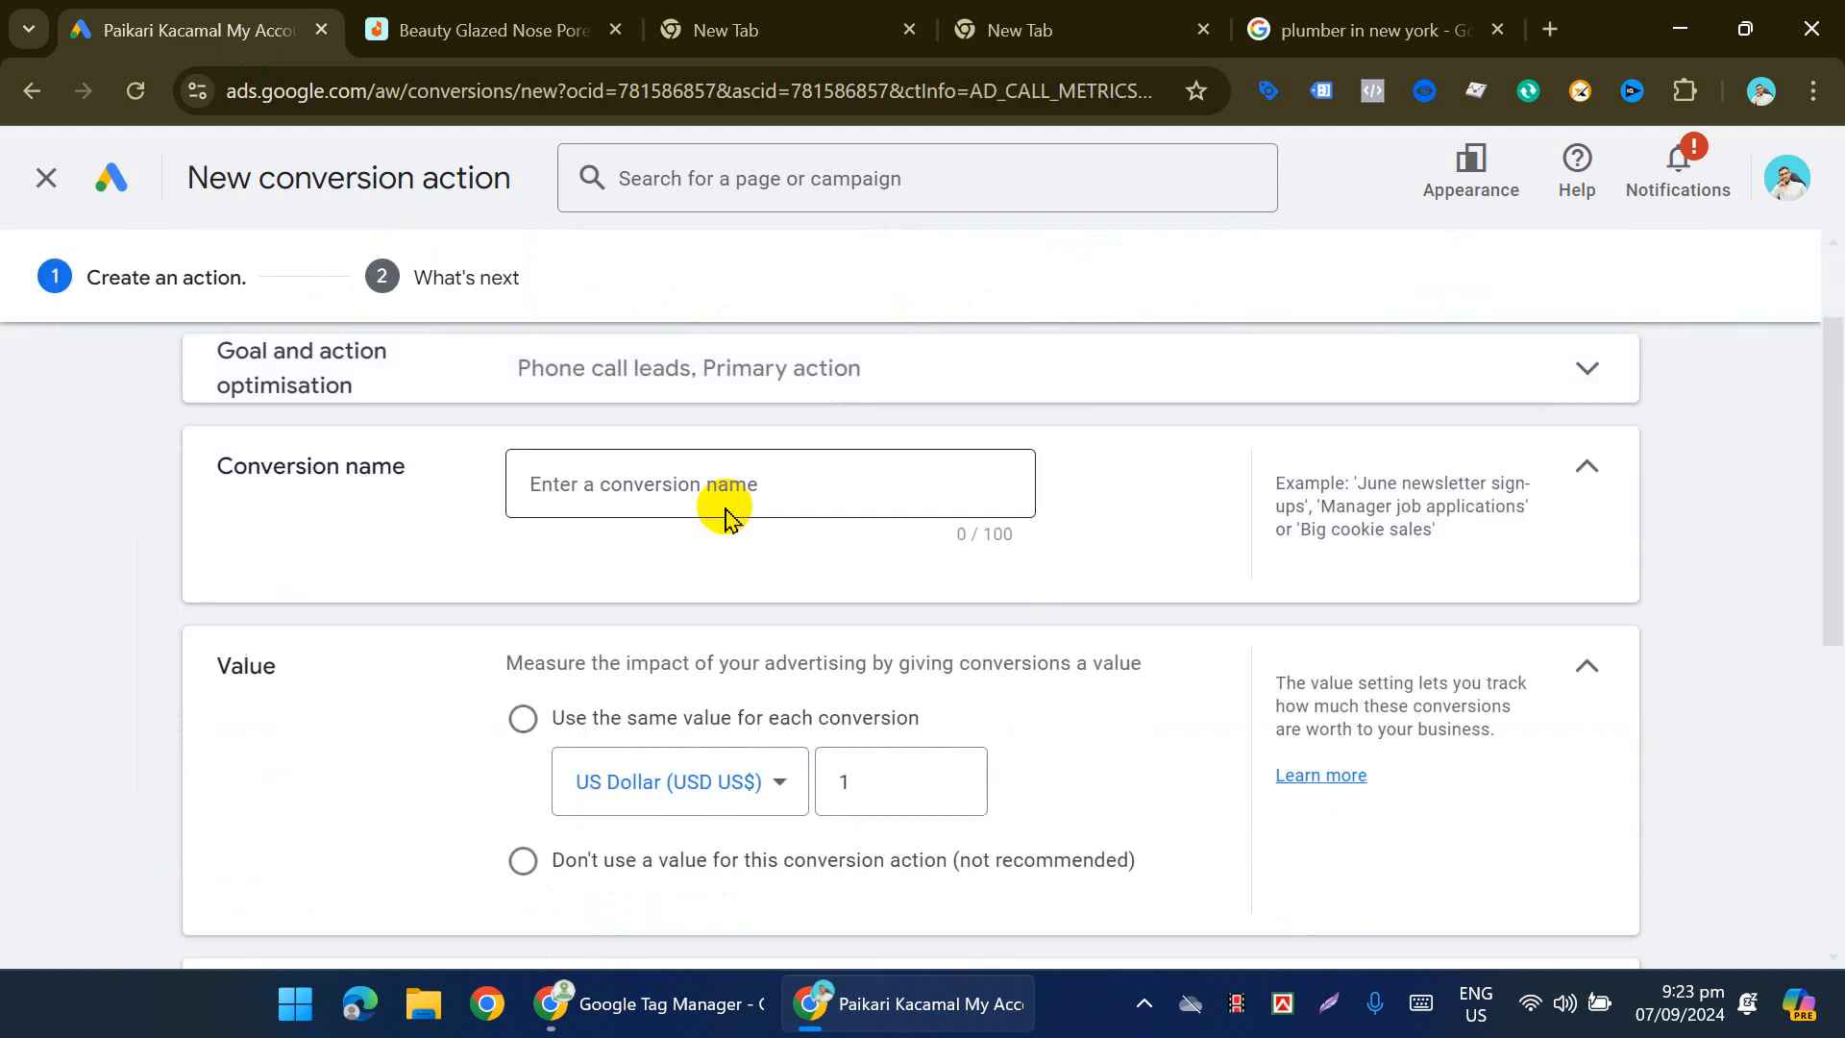
click(569, 505)
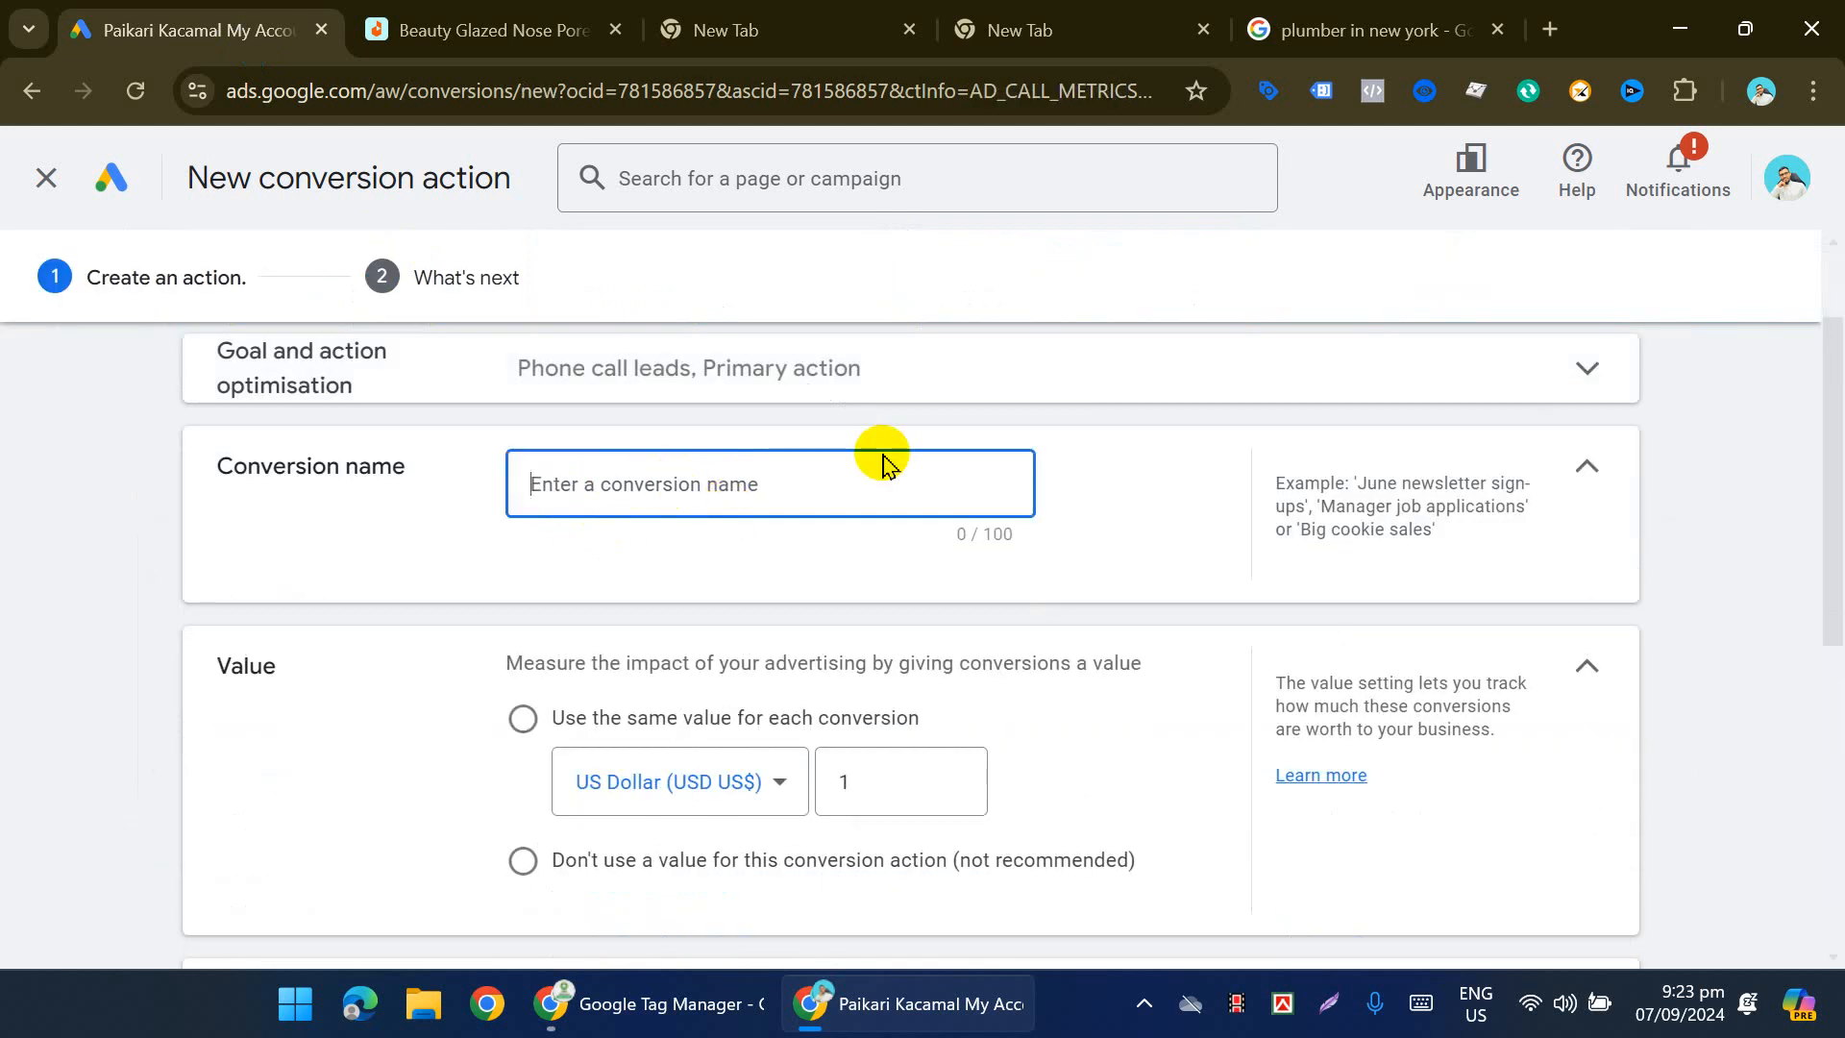
text(Ca)
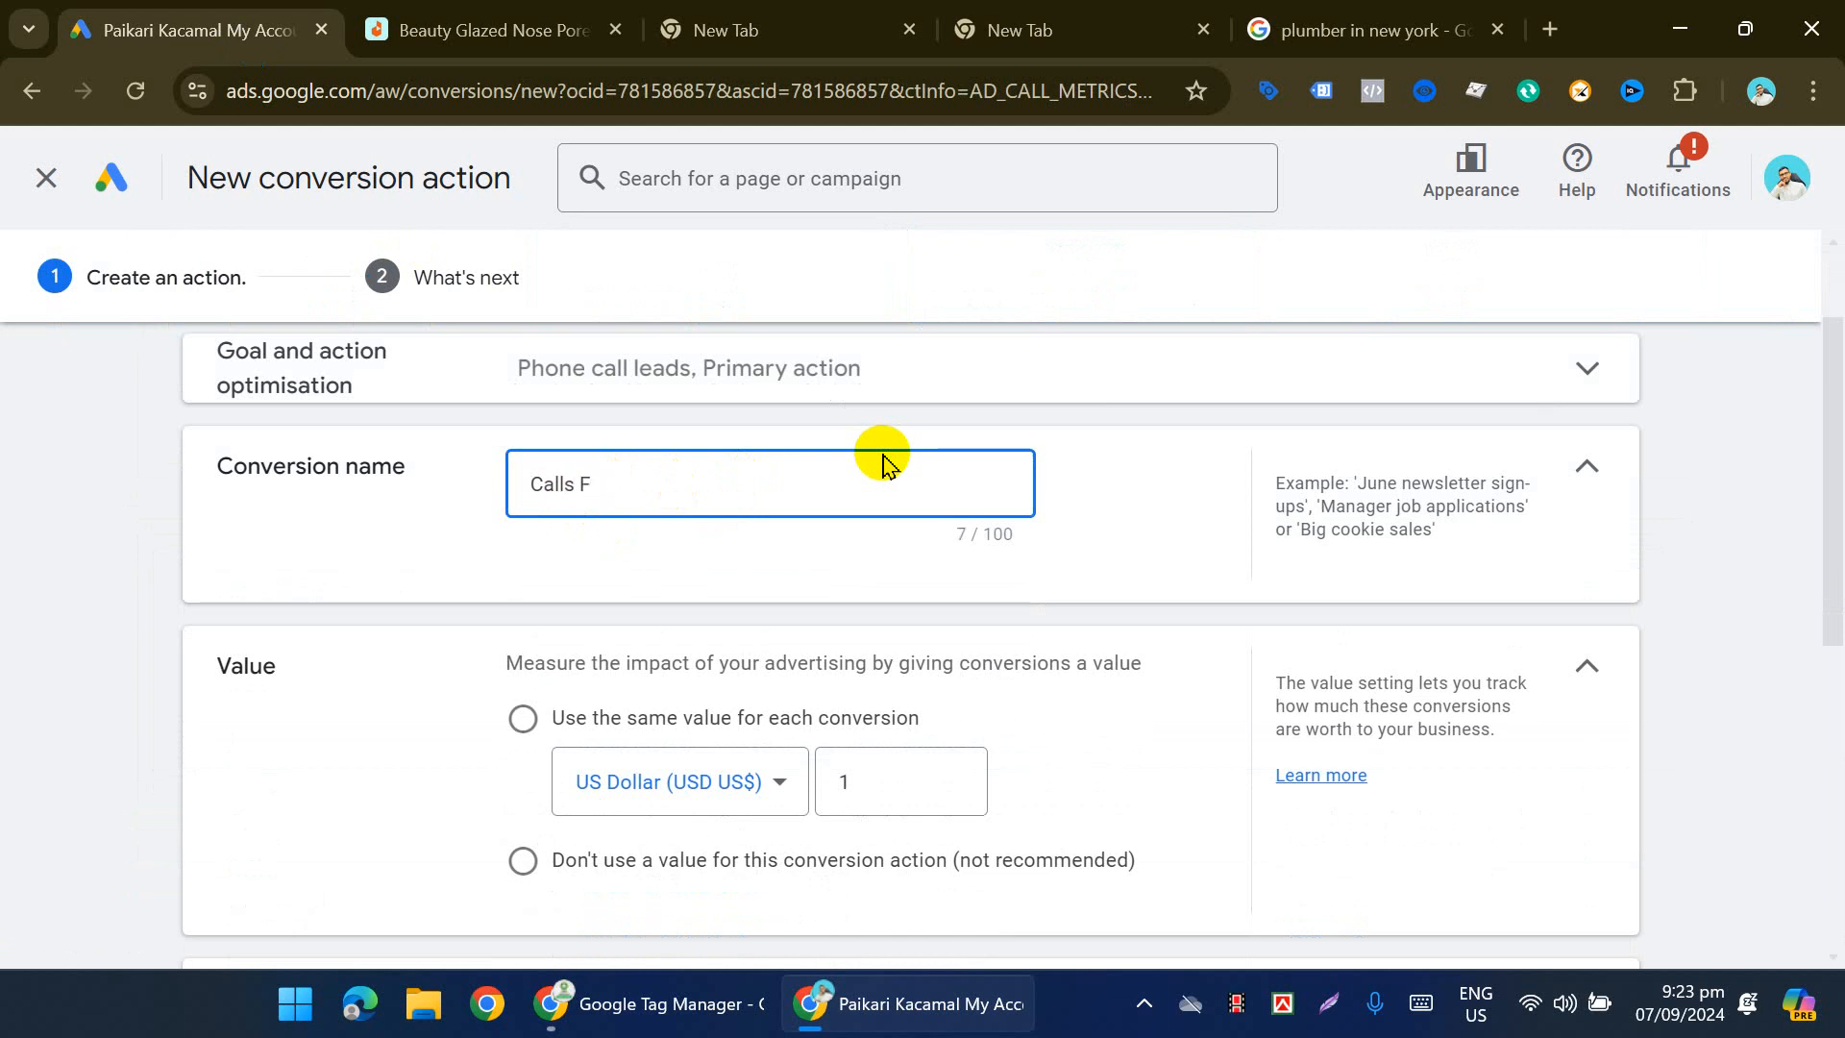
text(lls From ad)
text(or extension)
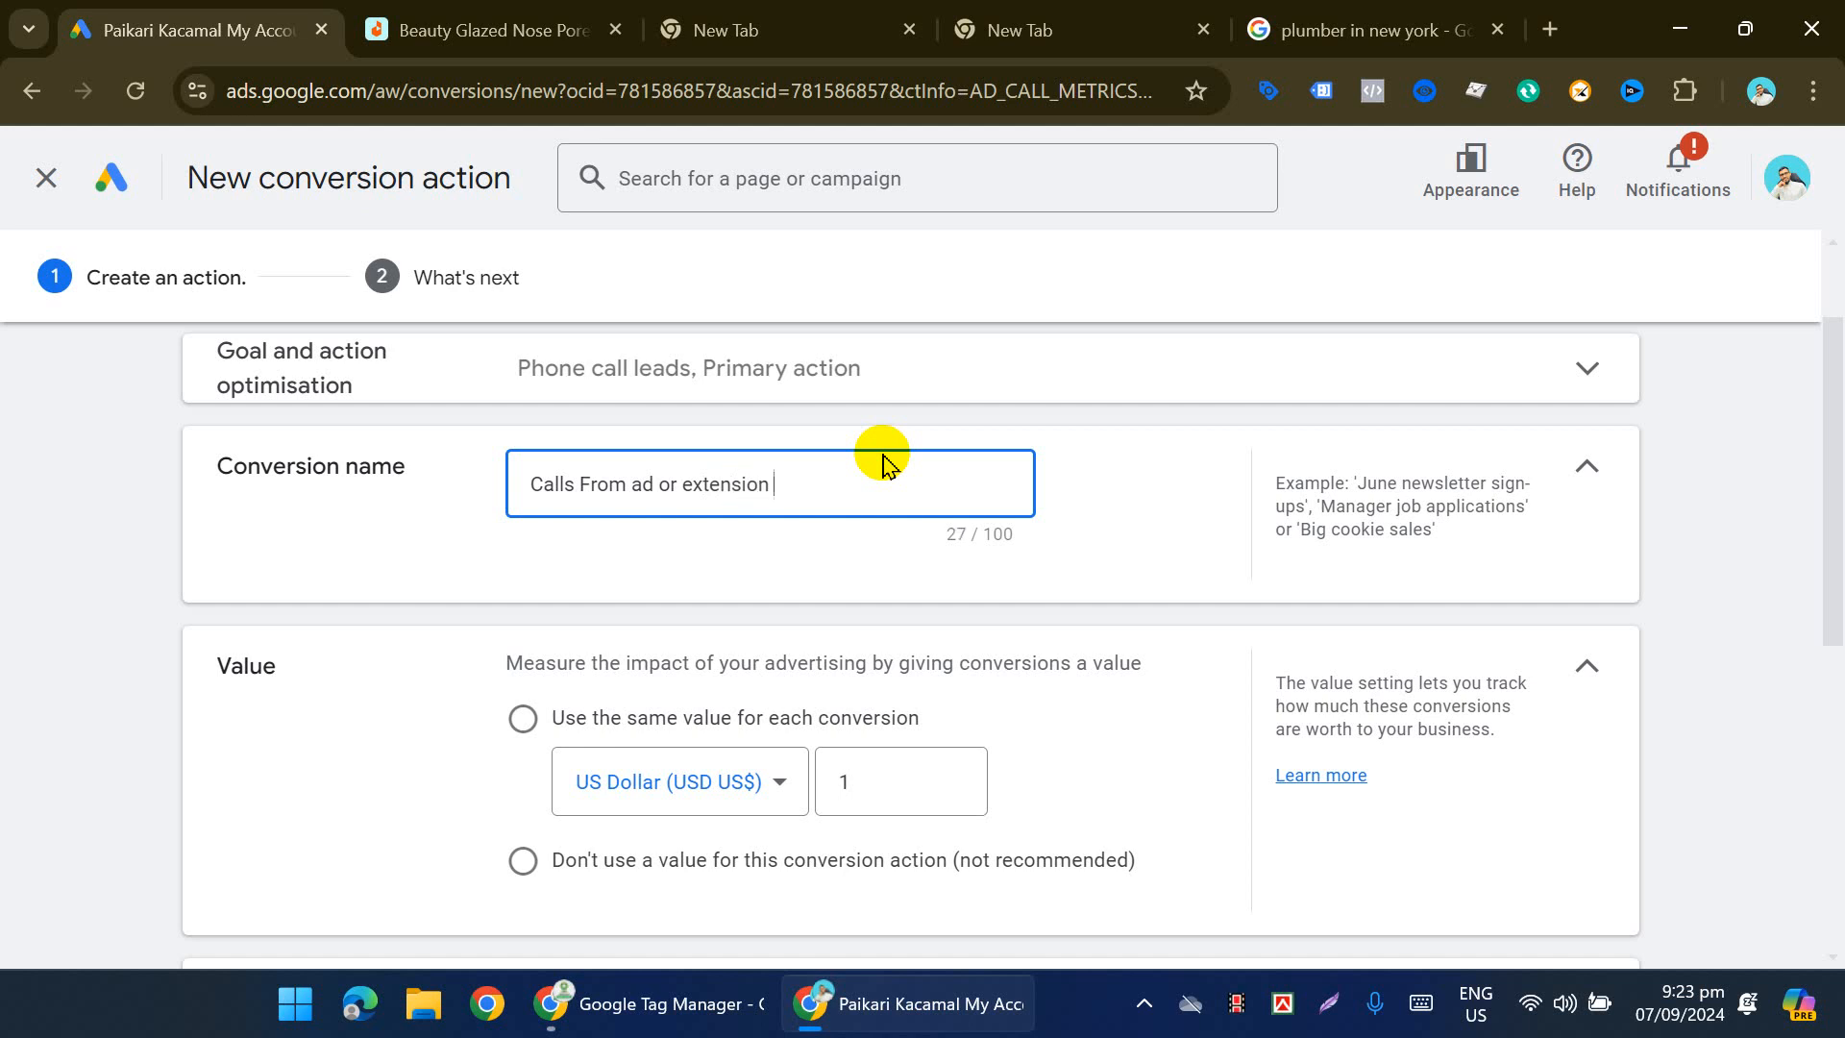
Step: Assign the same value of 1 US Dollar to each conversion
scroll(759, 579, down, 1)
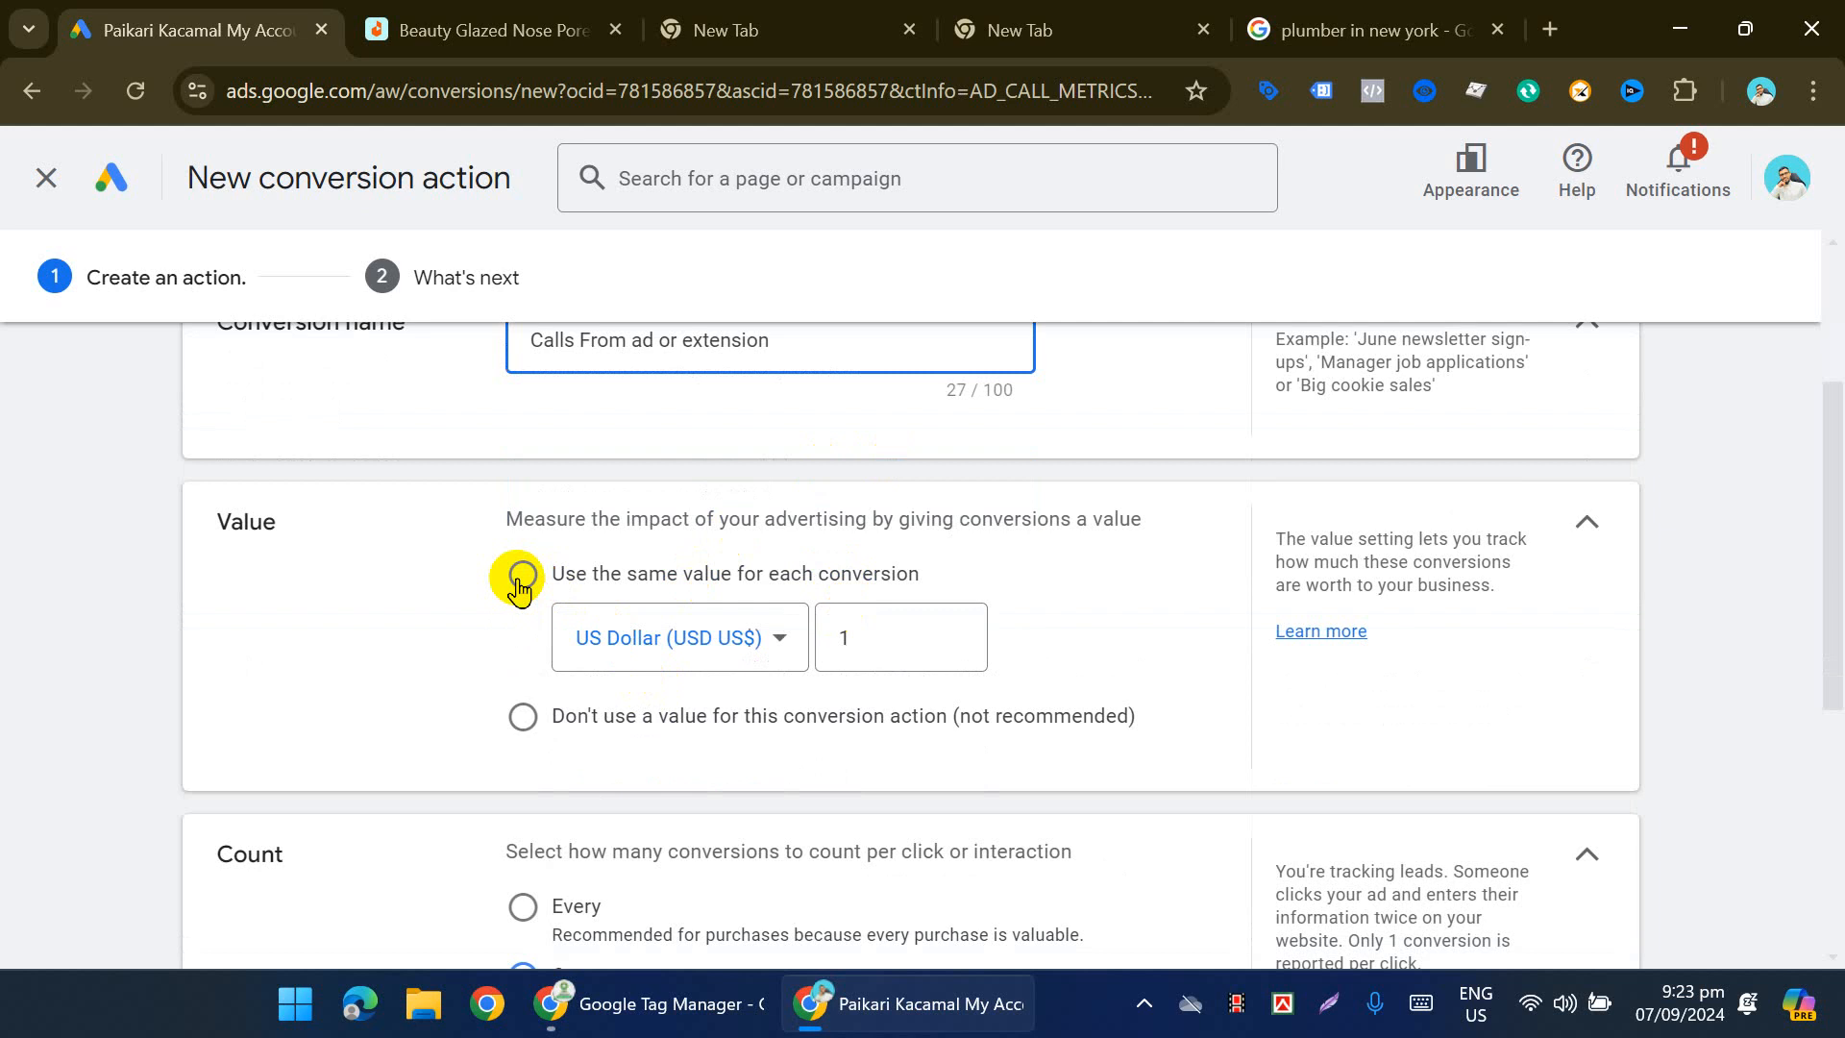
click(522, 716)
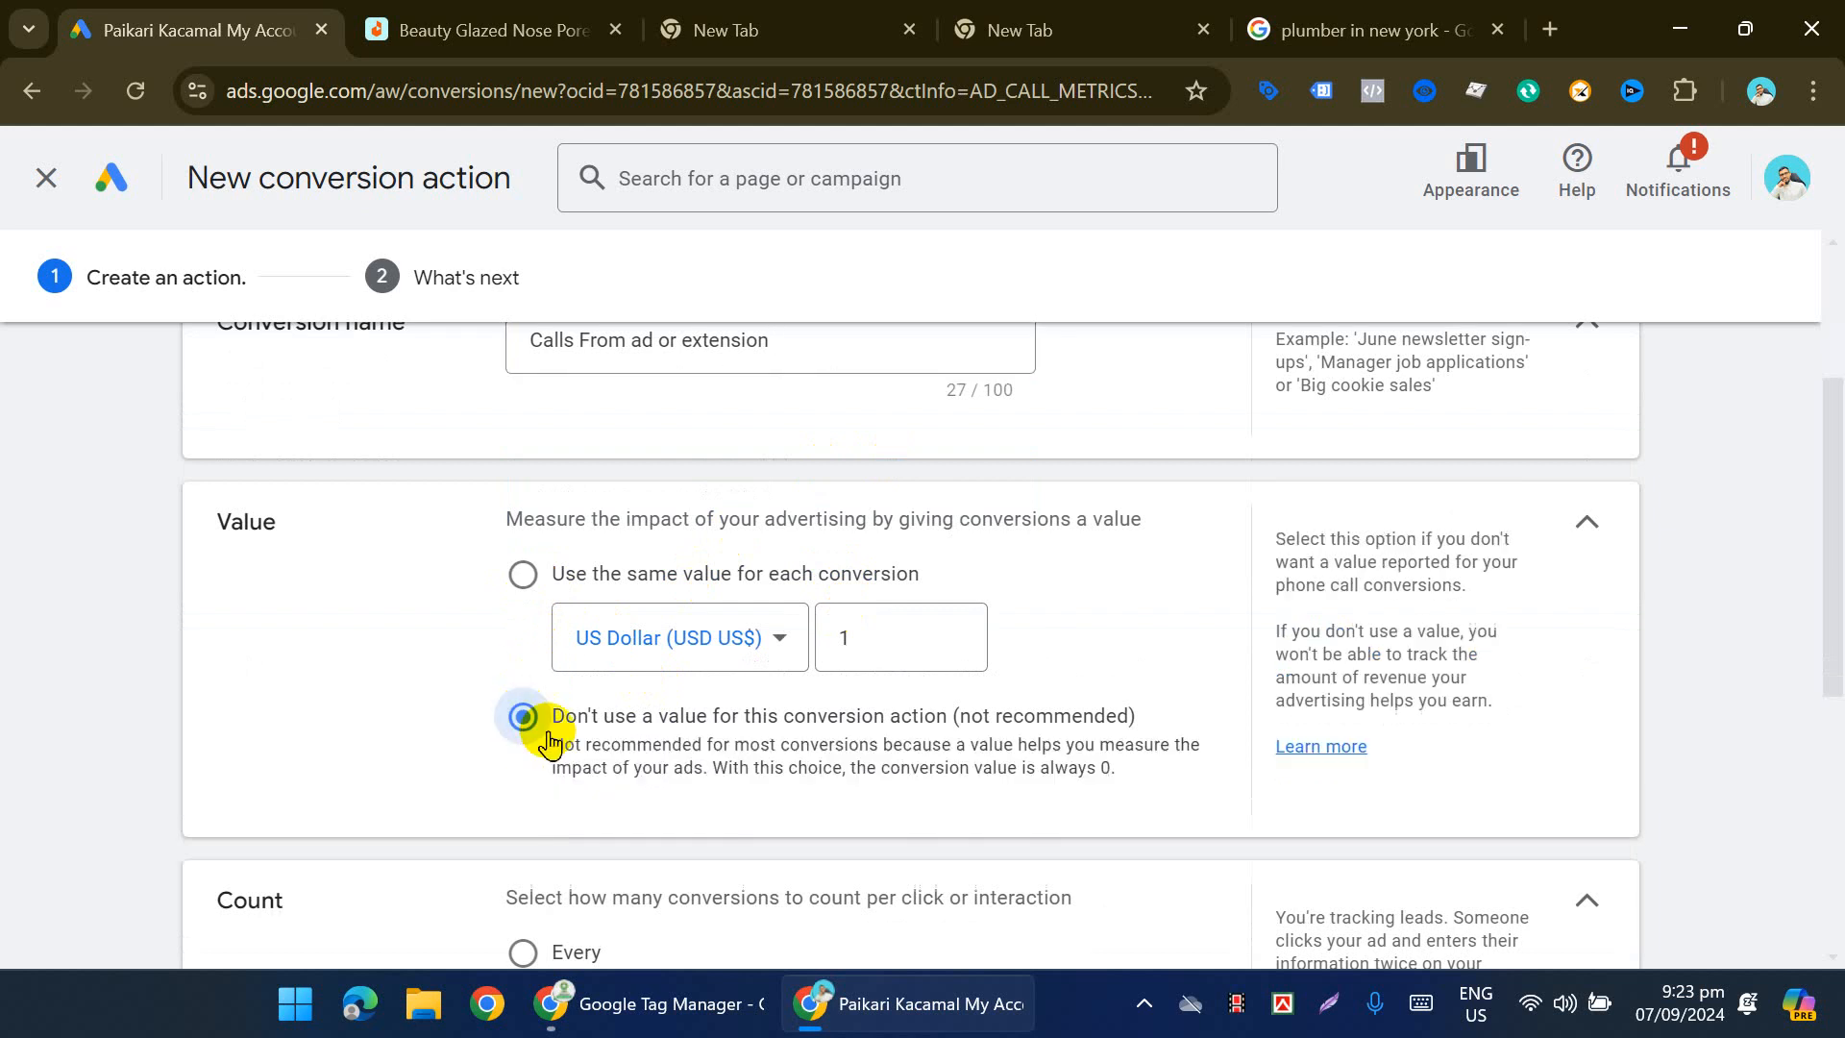
scroll(577, 745, down, 2)
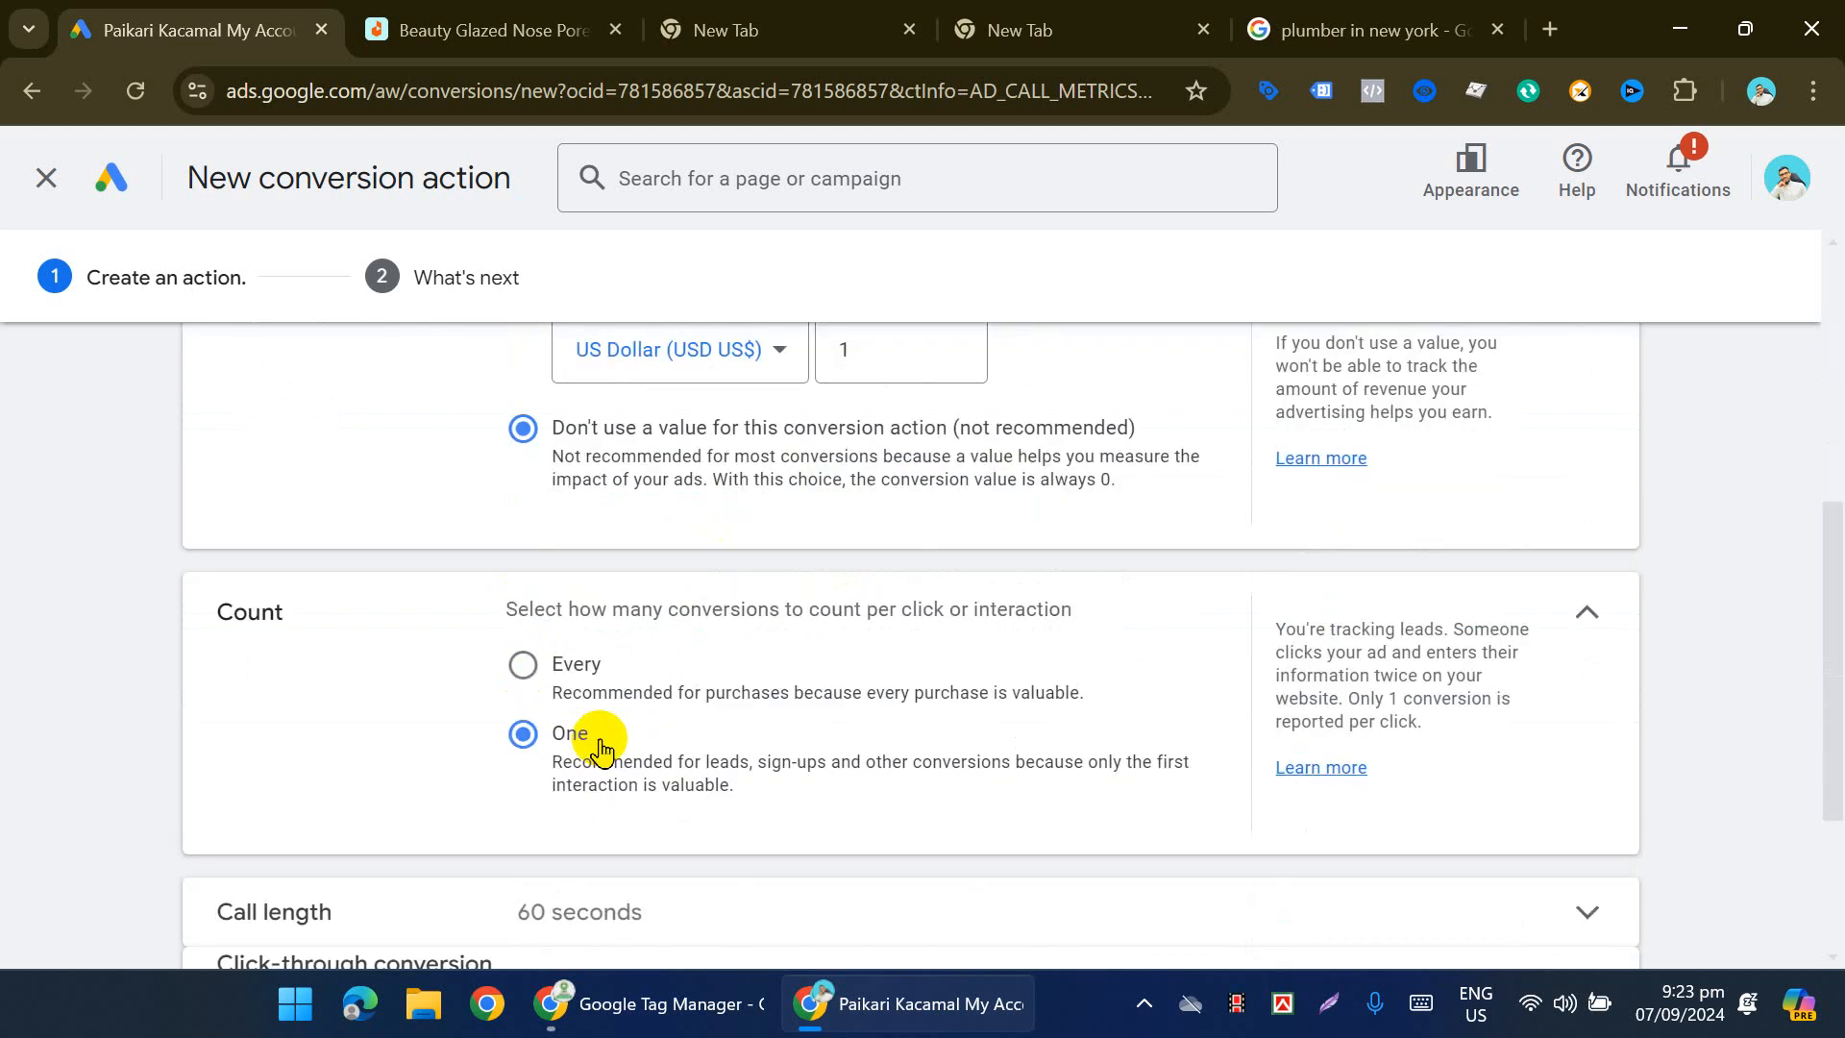
scroll(591, 562, up, 1)
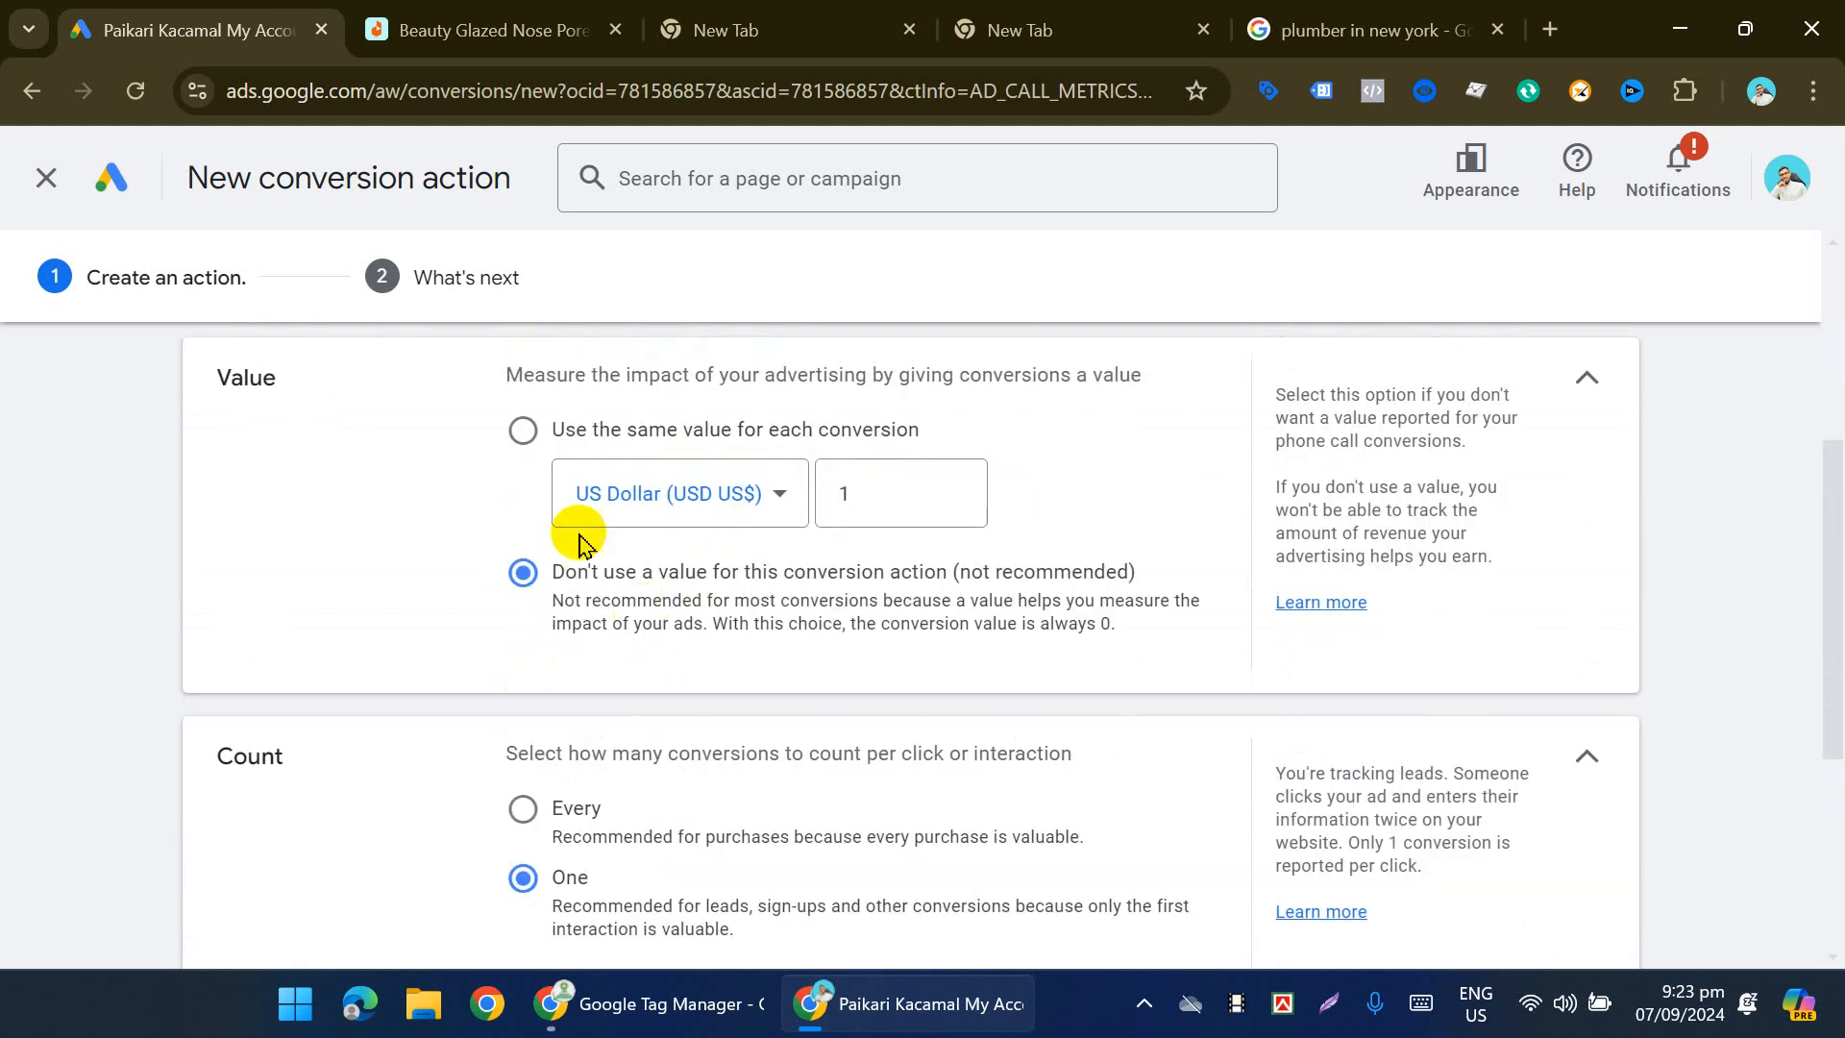
click(521, 431)
click(856, 560)
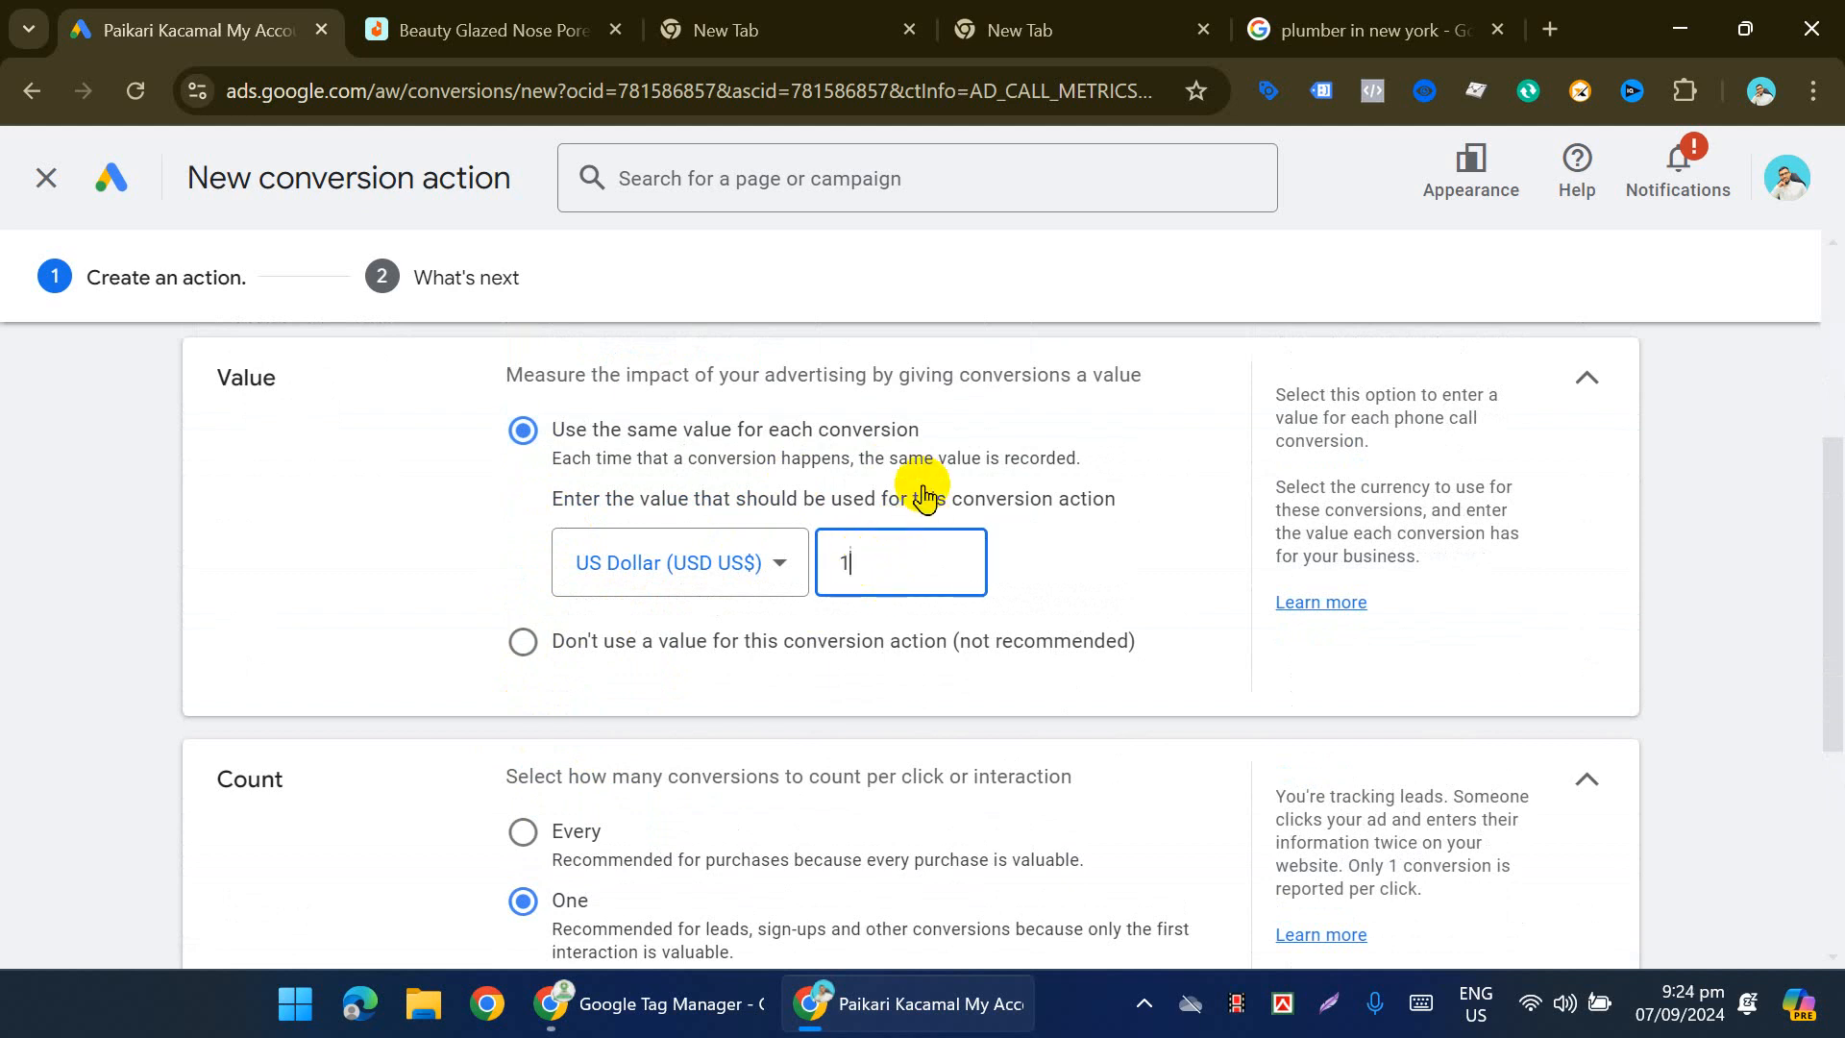
Step: Set the minimum call length that counts as a conversion to 0 seconds
scroll(951, 475, down, 1)
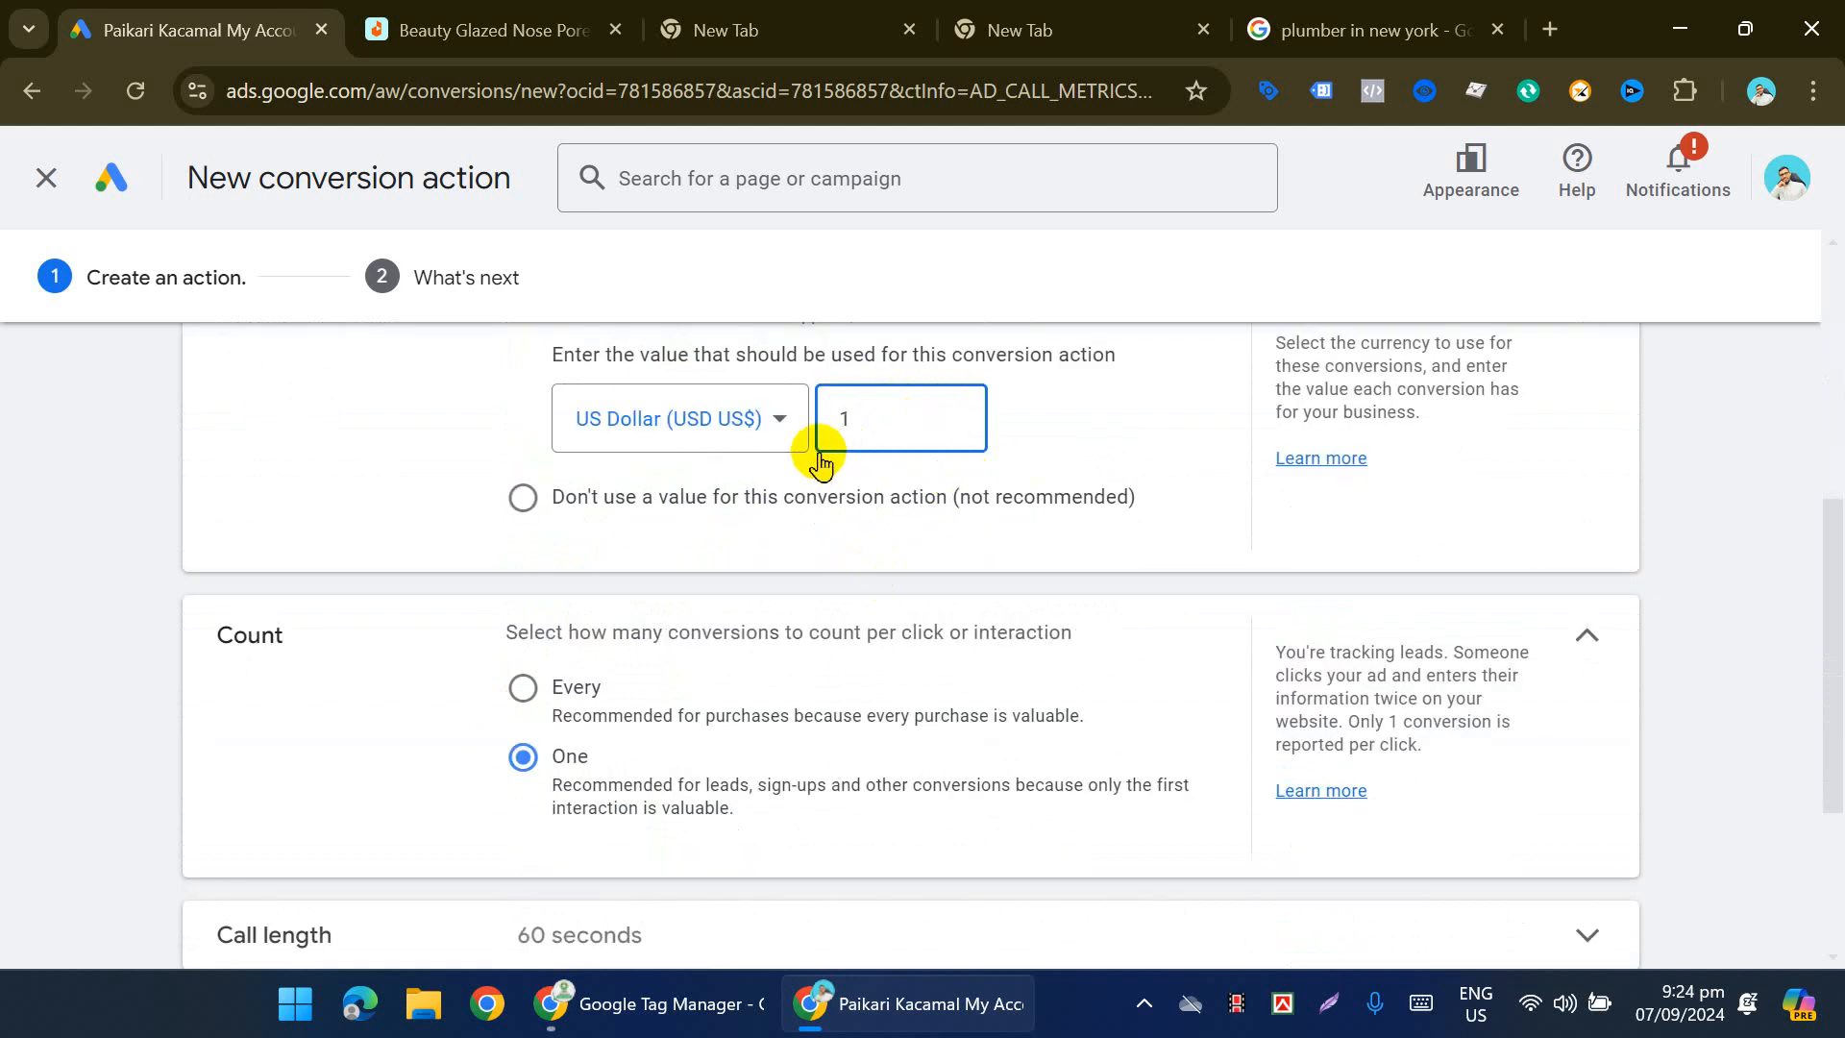
scroll(1067, 495, down, 2)
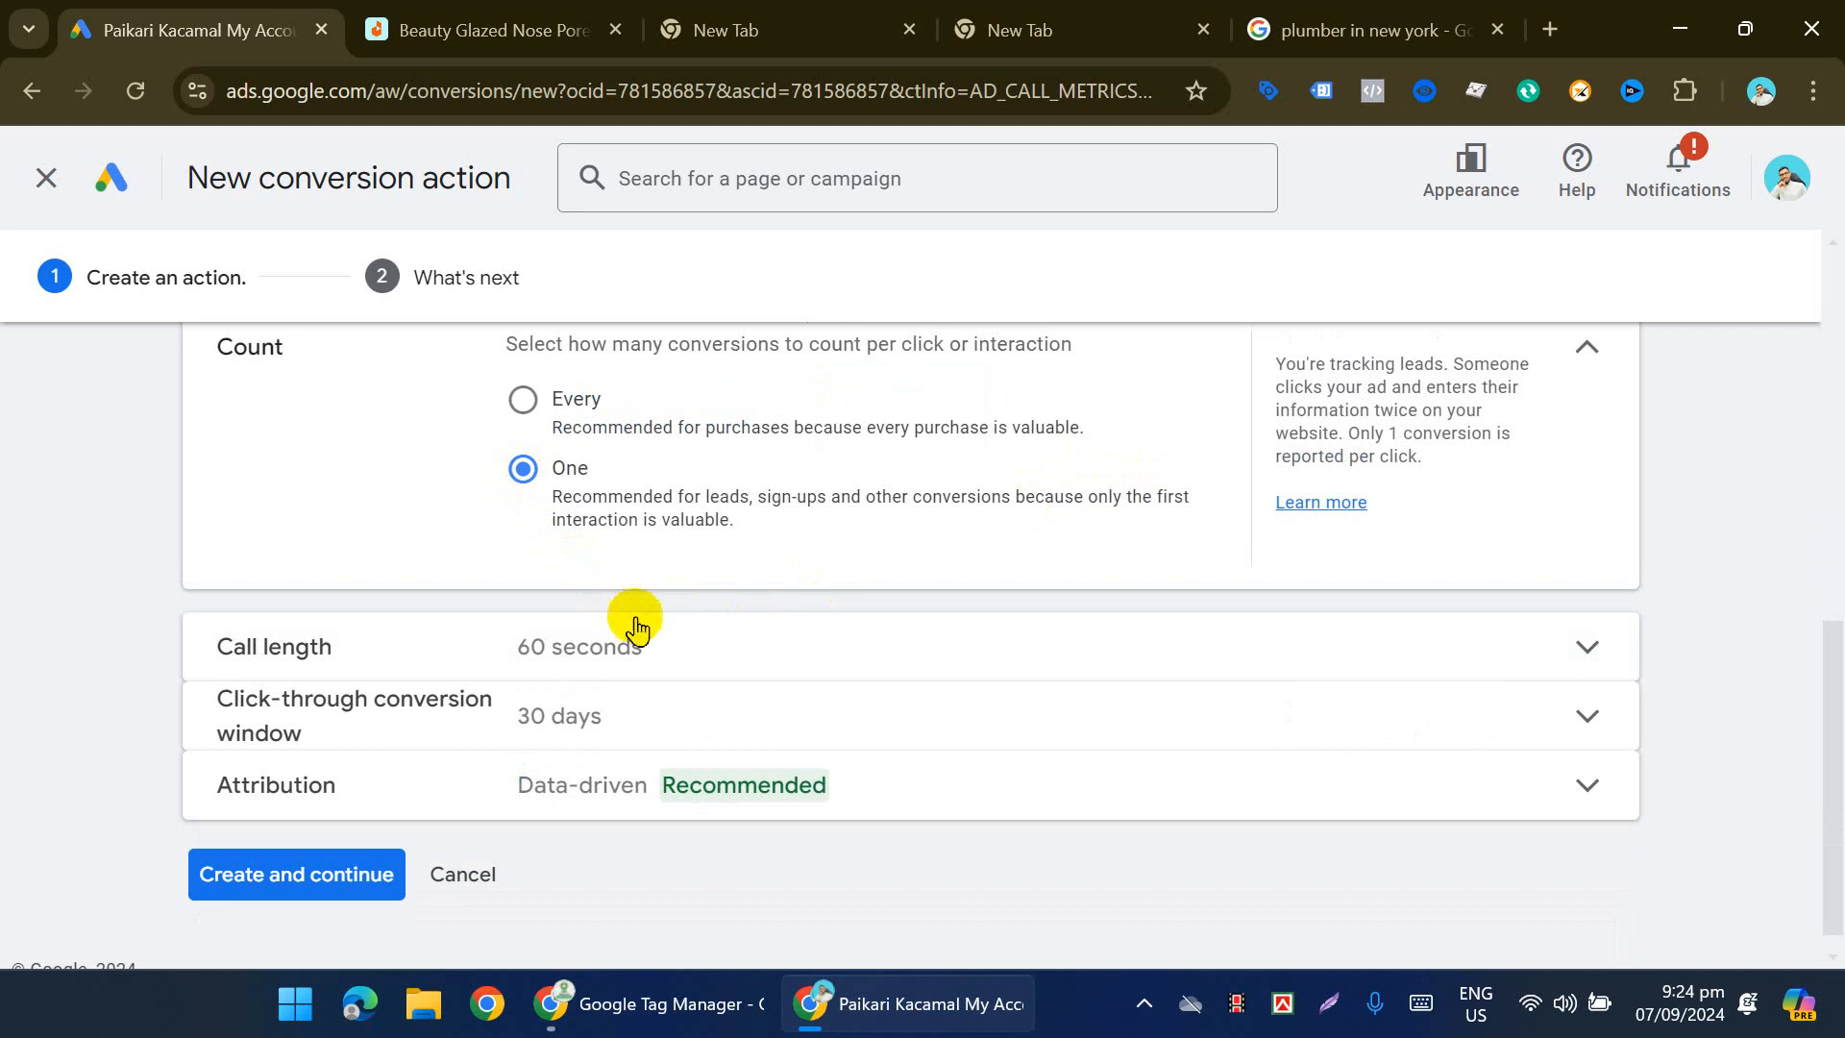
click(577, 647)
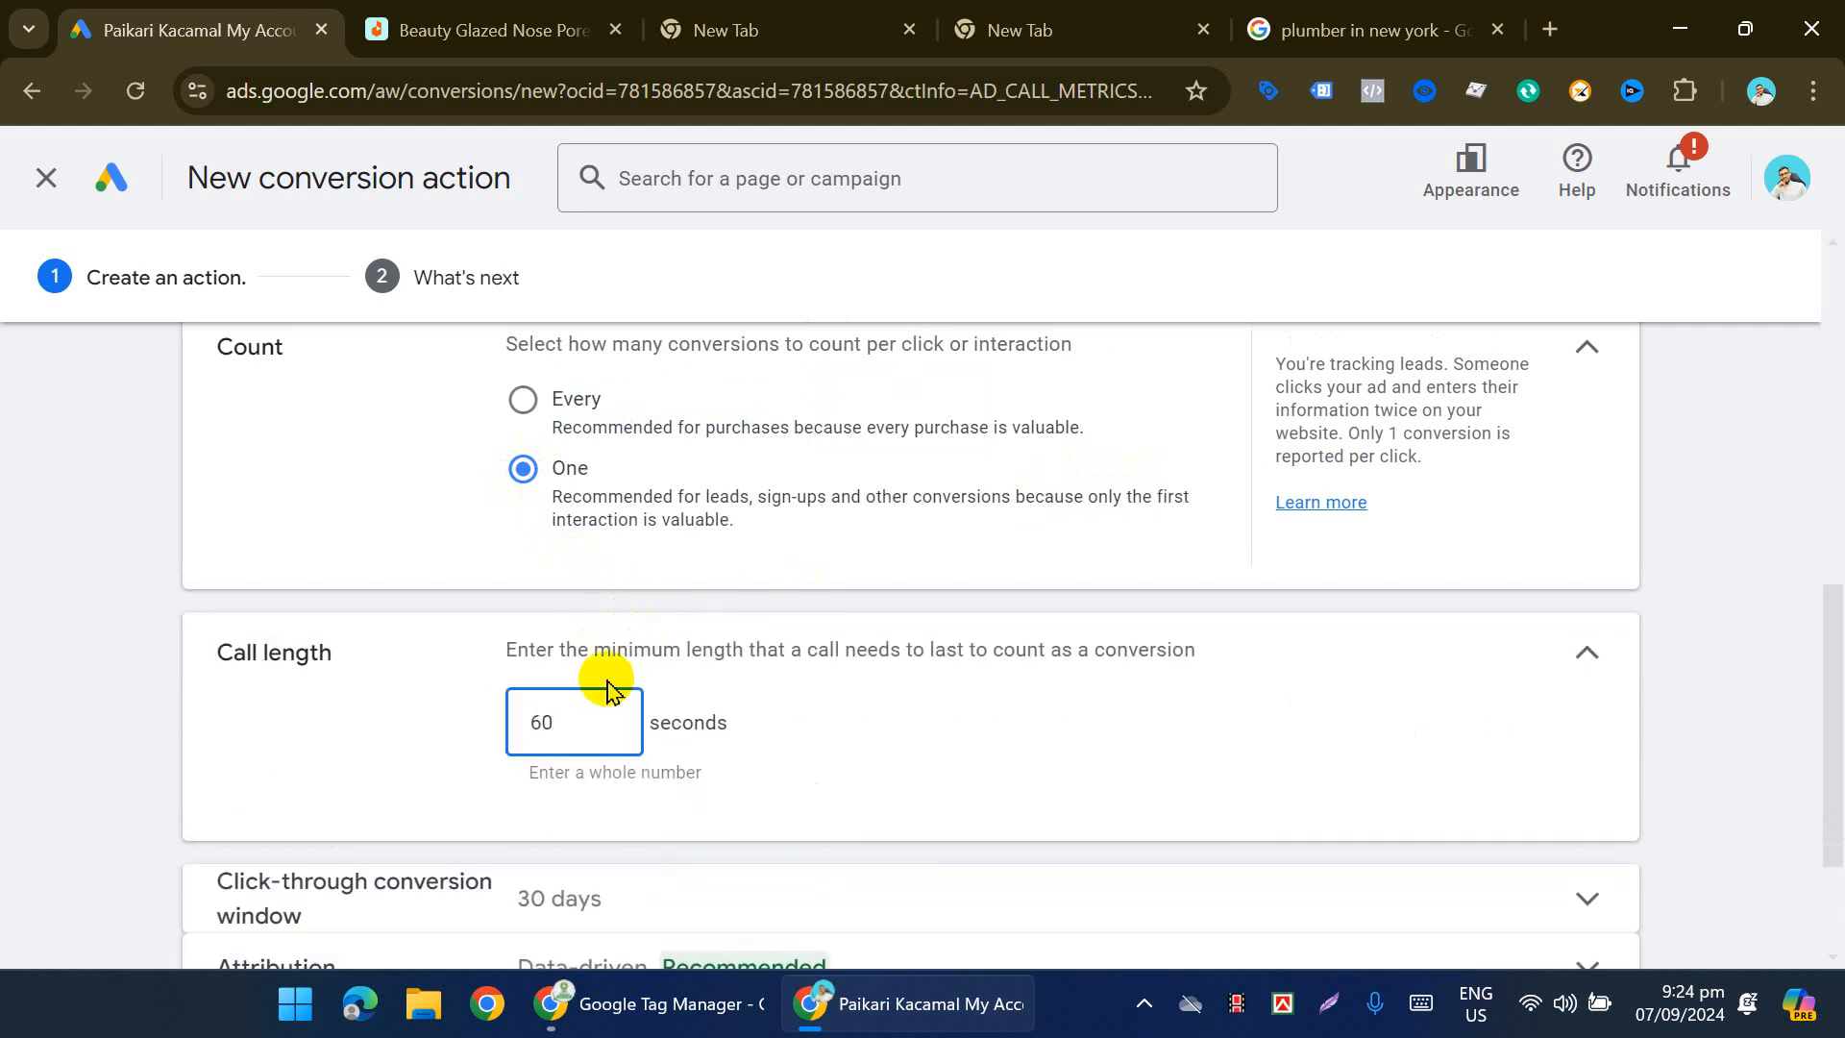
click(544, 722)
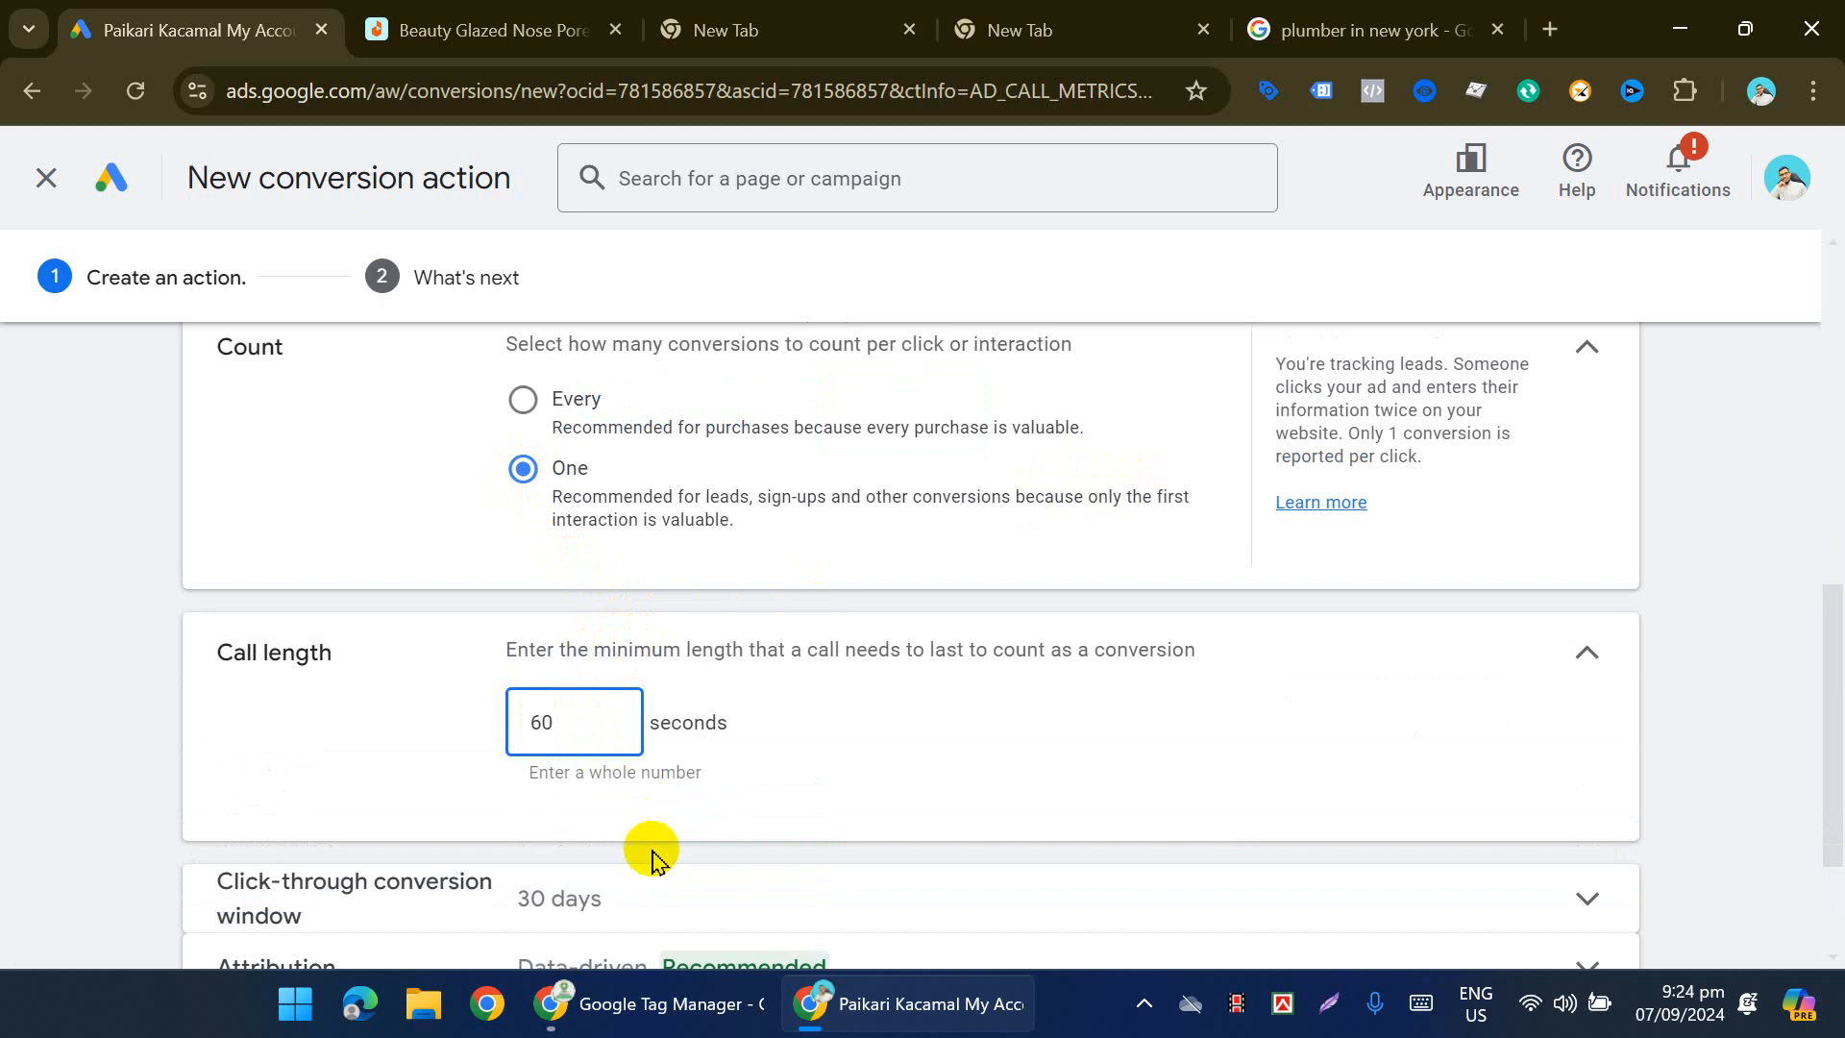
key(BackSpace)
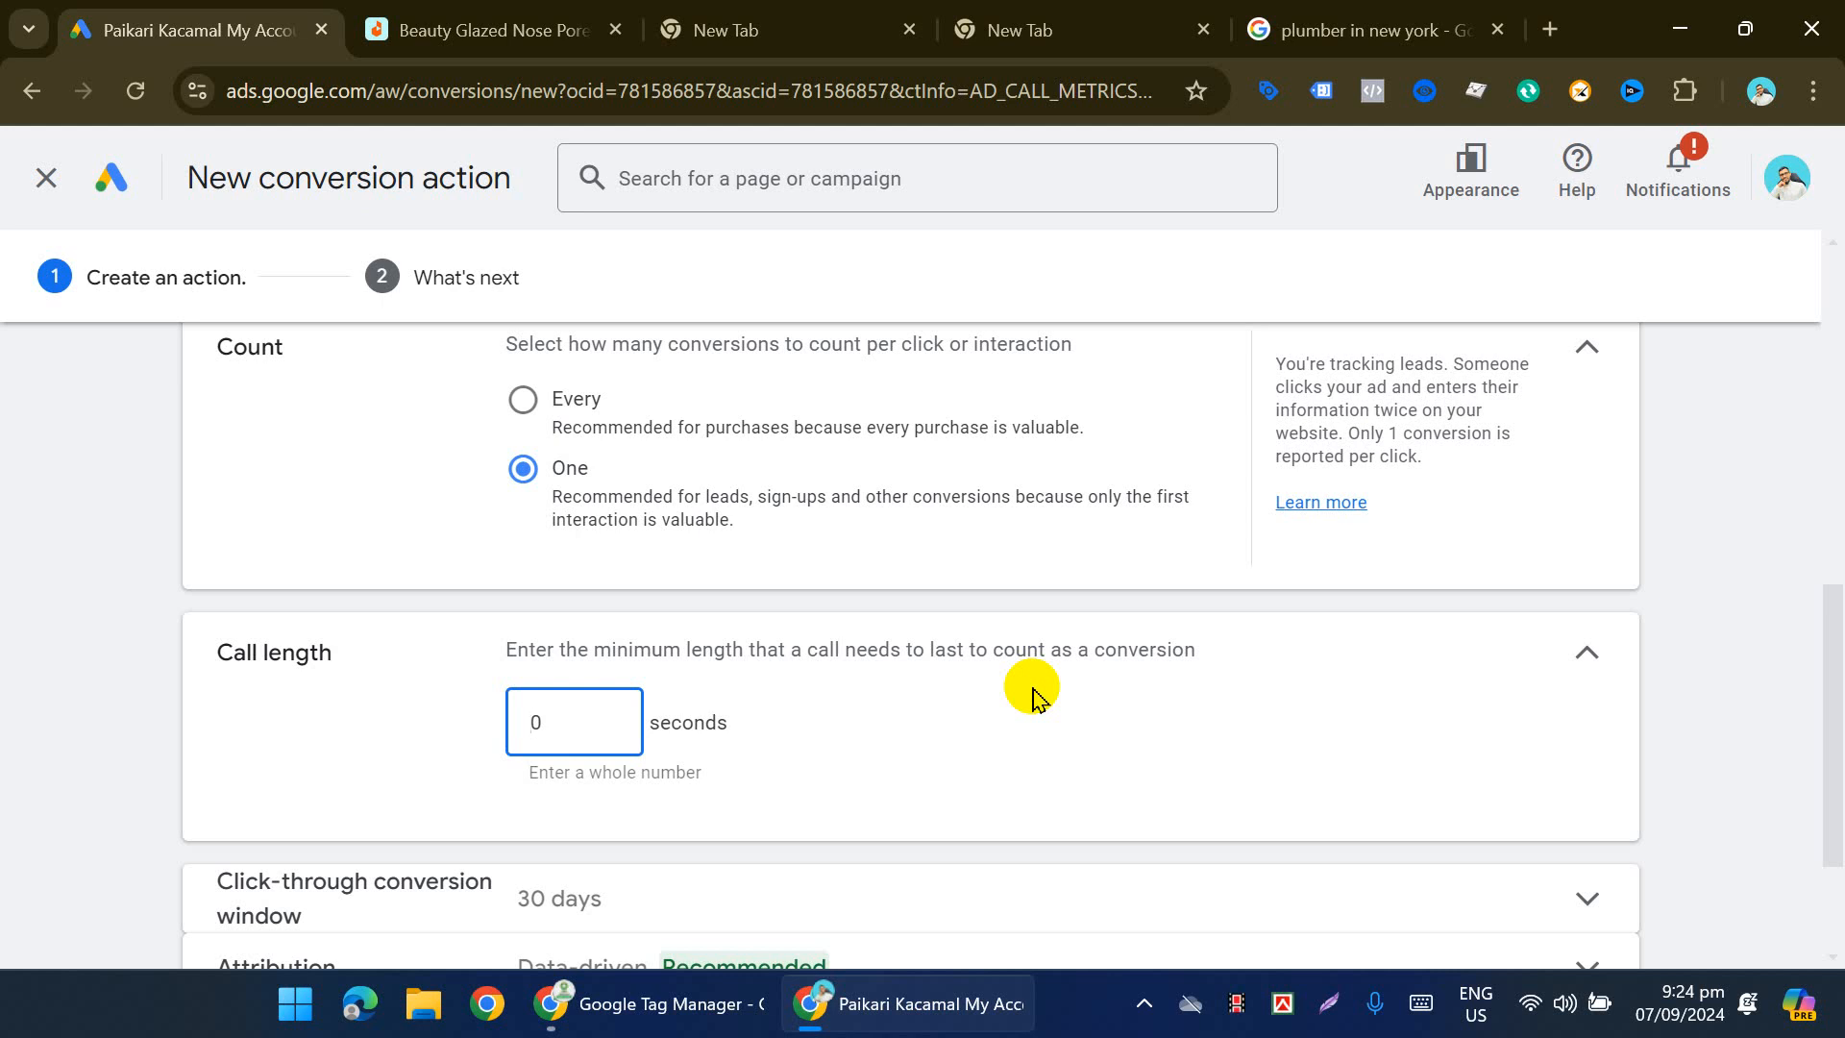
Step: Set the conversion's attribution model to Last click
scroll(1018, 707, down, 2)
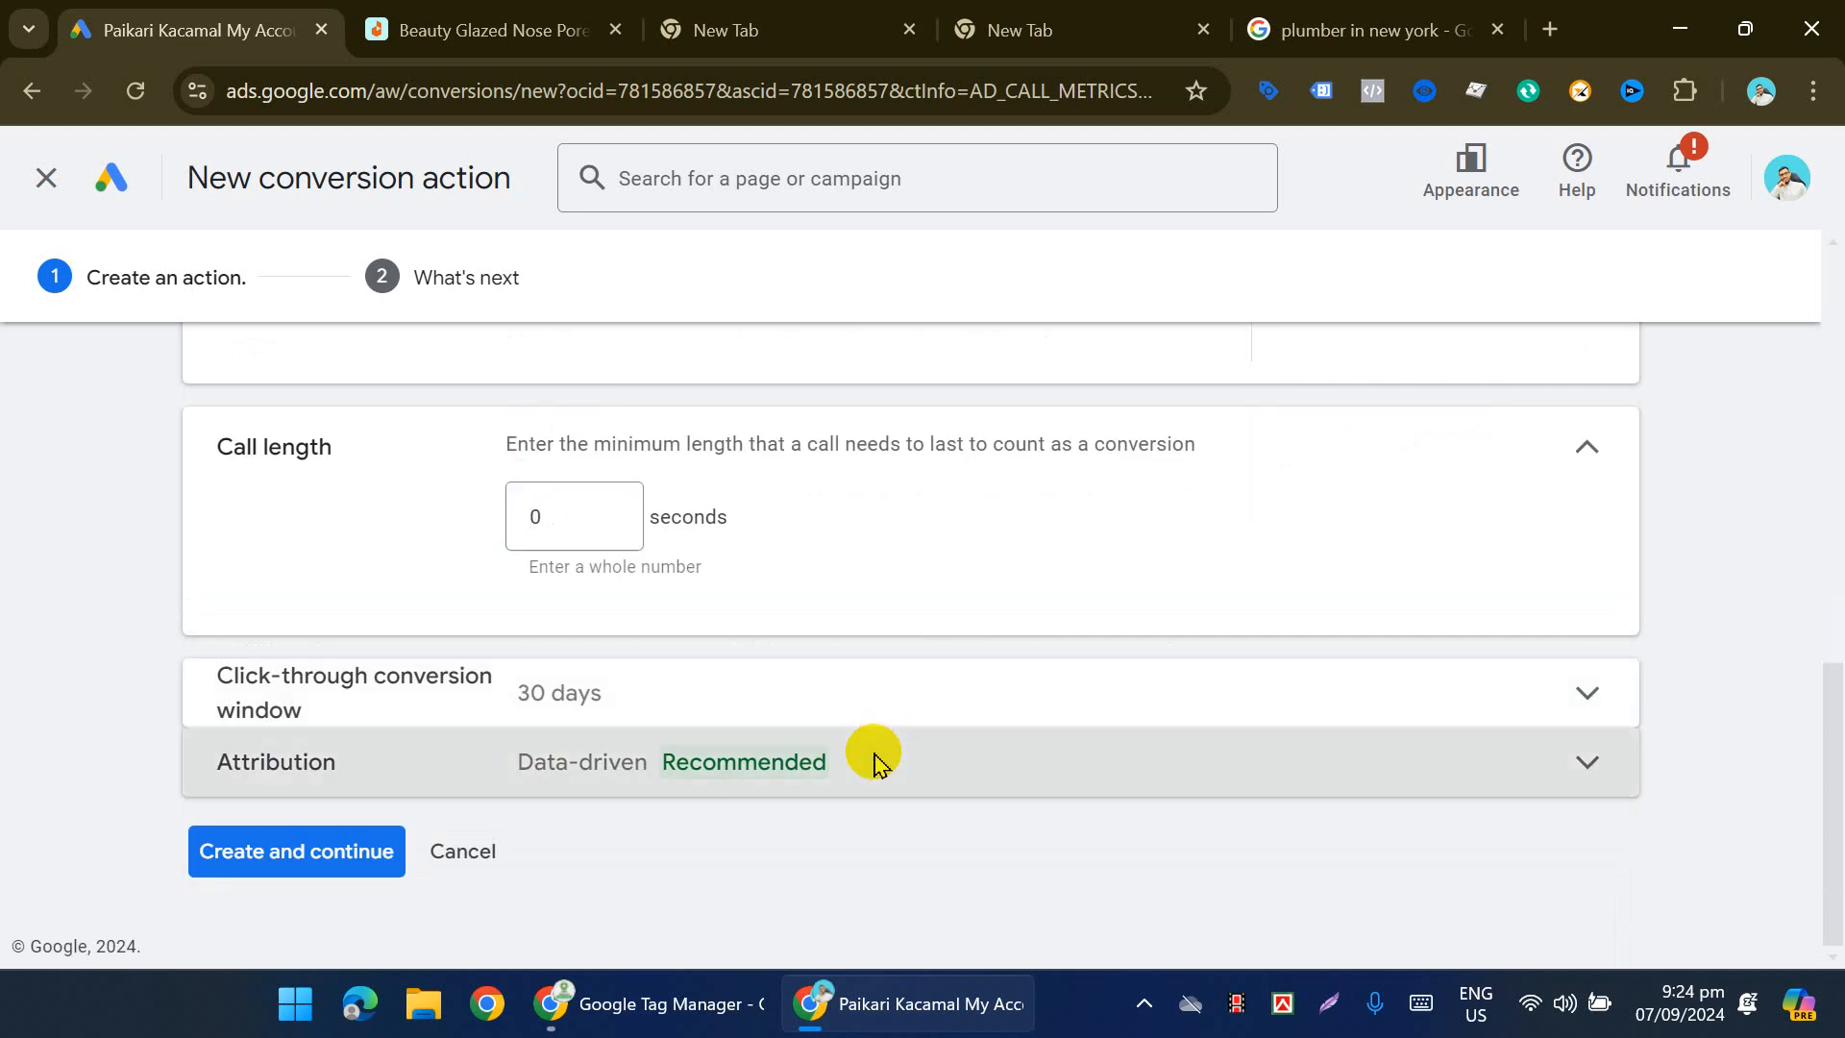
click(873, 758)
click(781, 716)
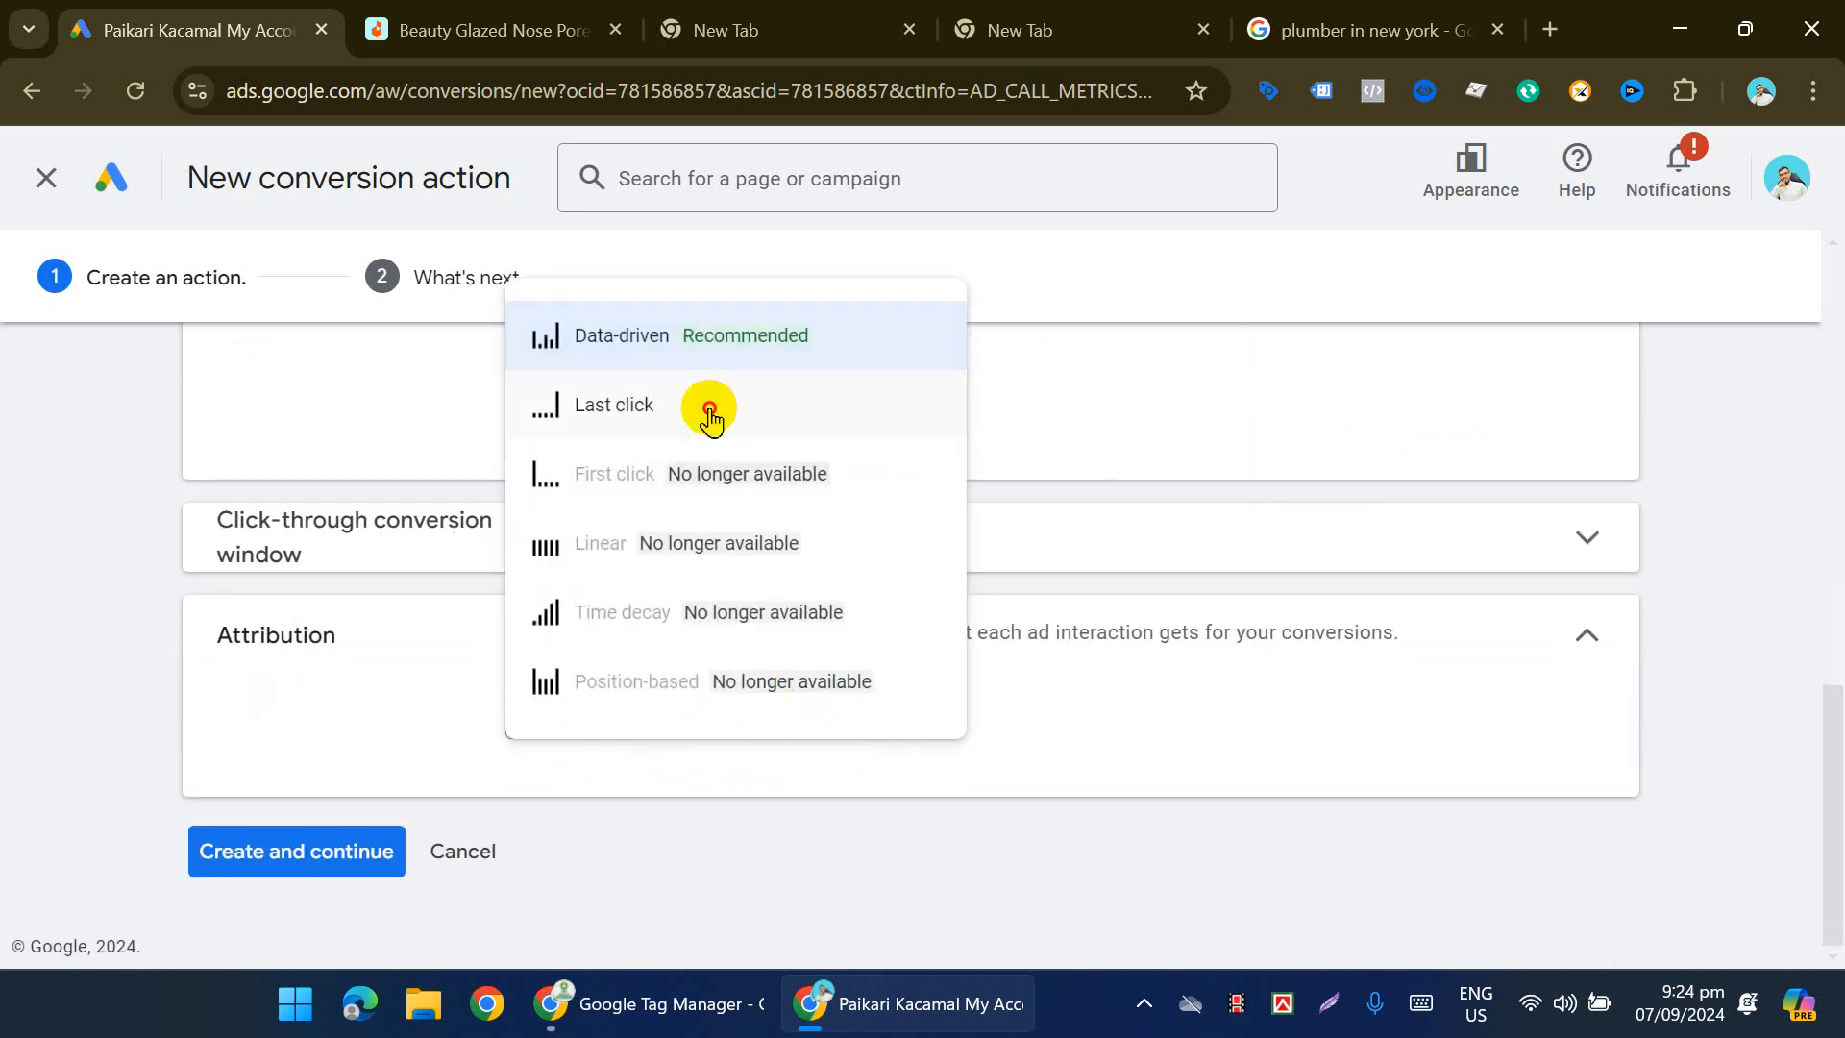
click(705, 409)
Step: Create the call conversion action and finish its setup
scroll(365, 798, down, 2)
click(255, 863)
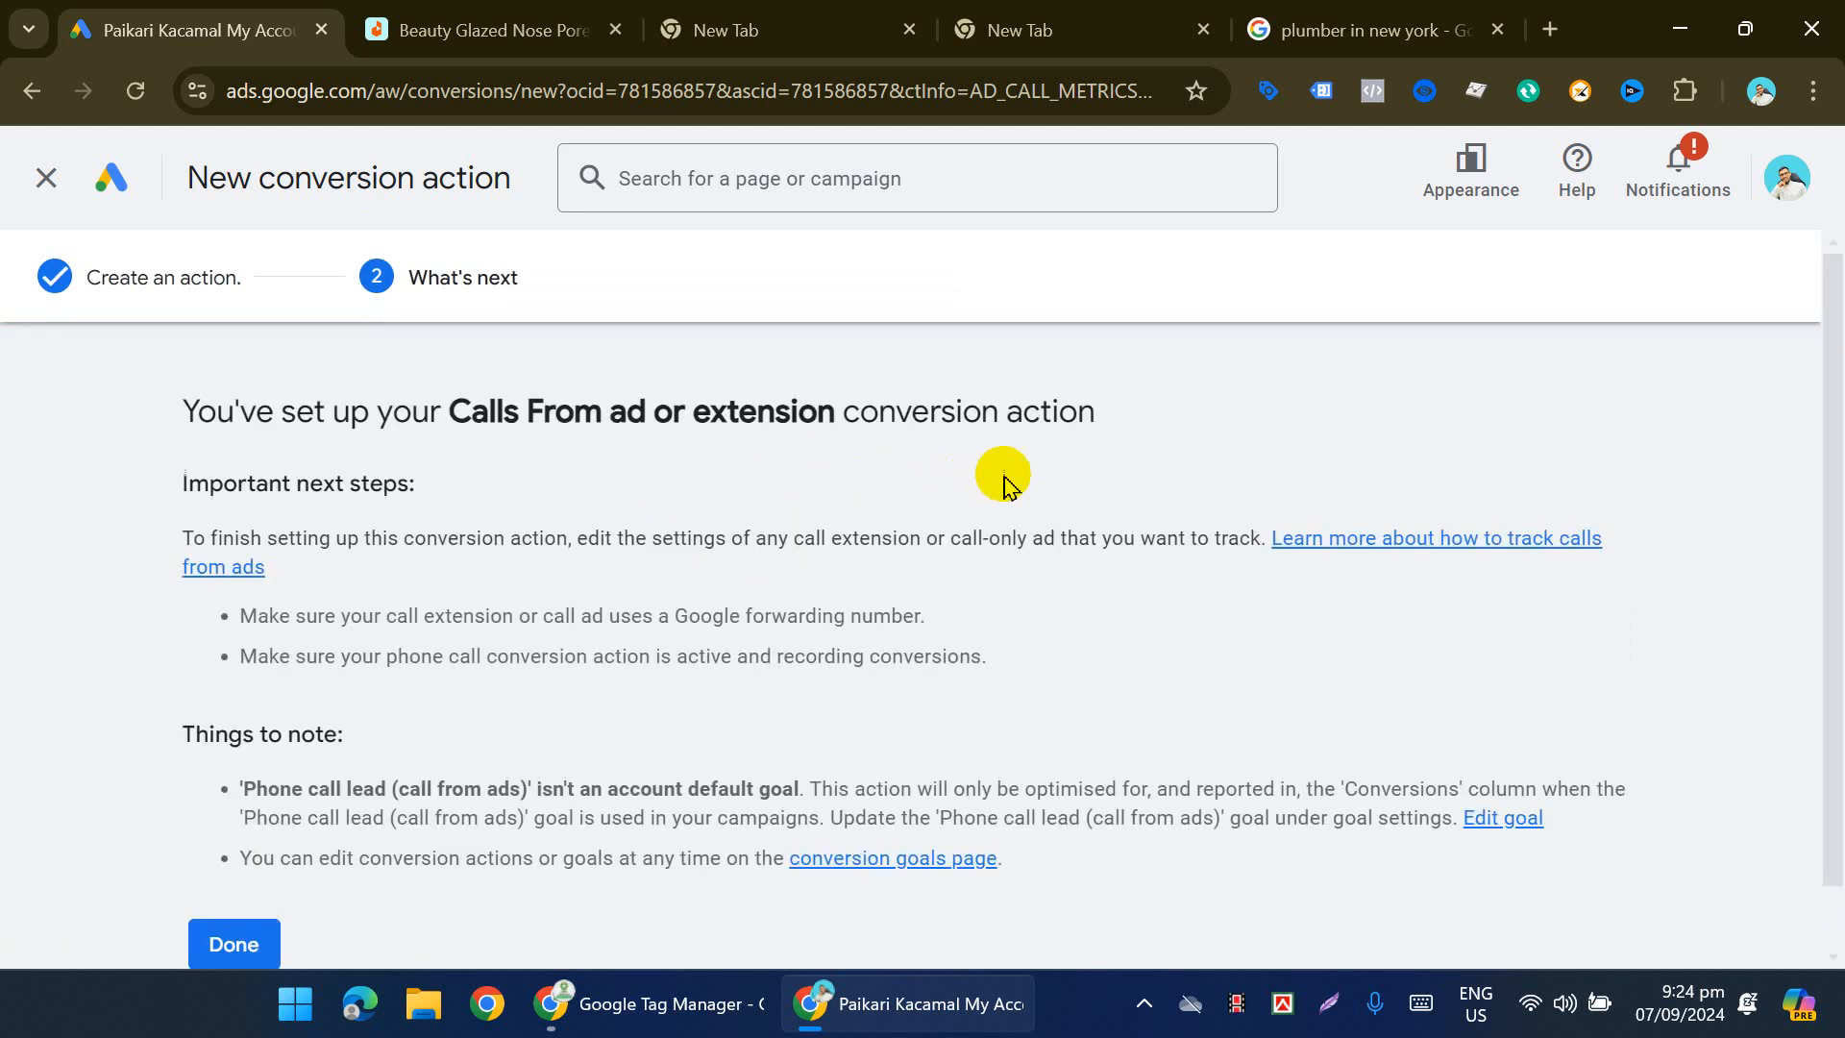
scroll(1000, 481, down, 1)
click(255, 872)
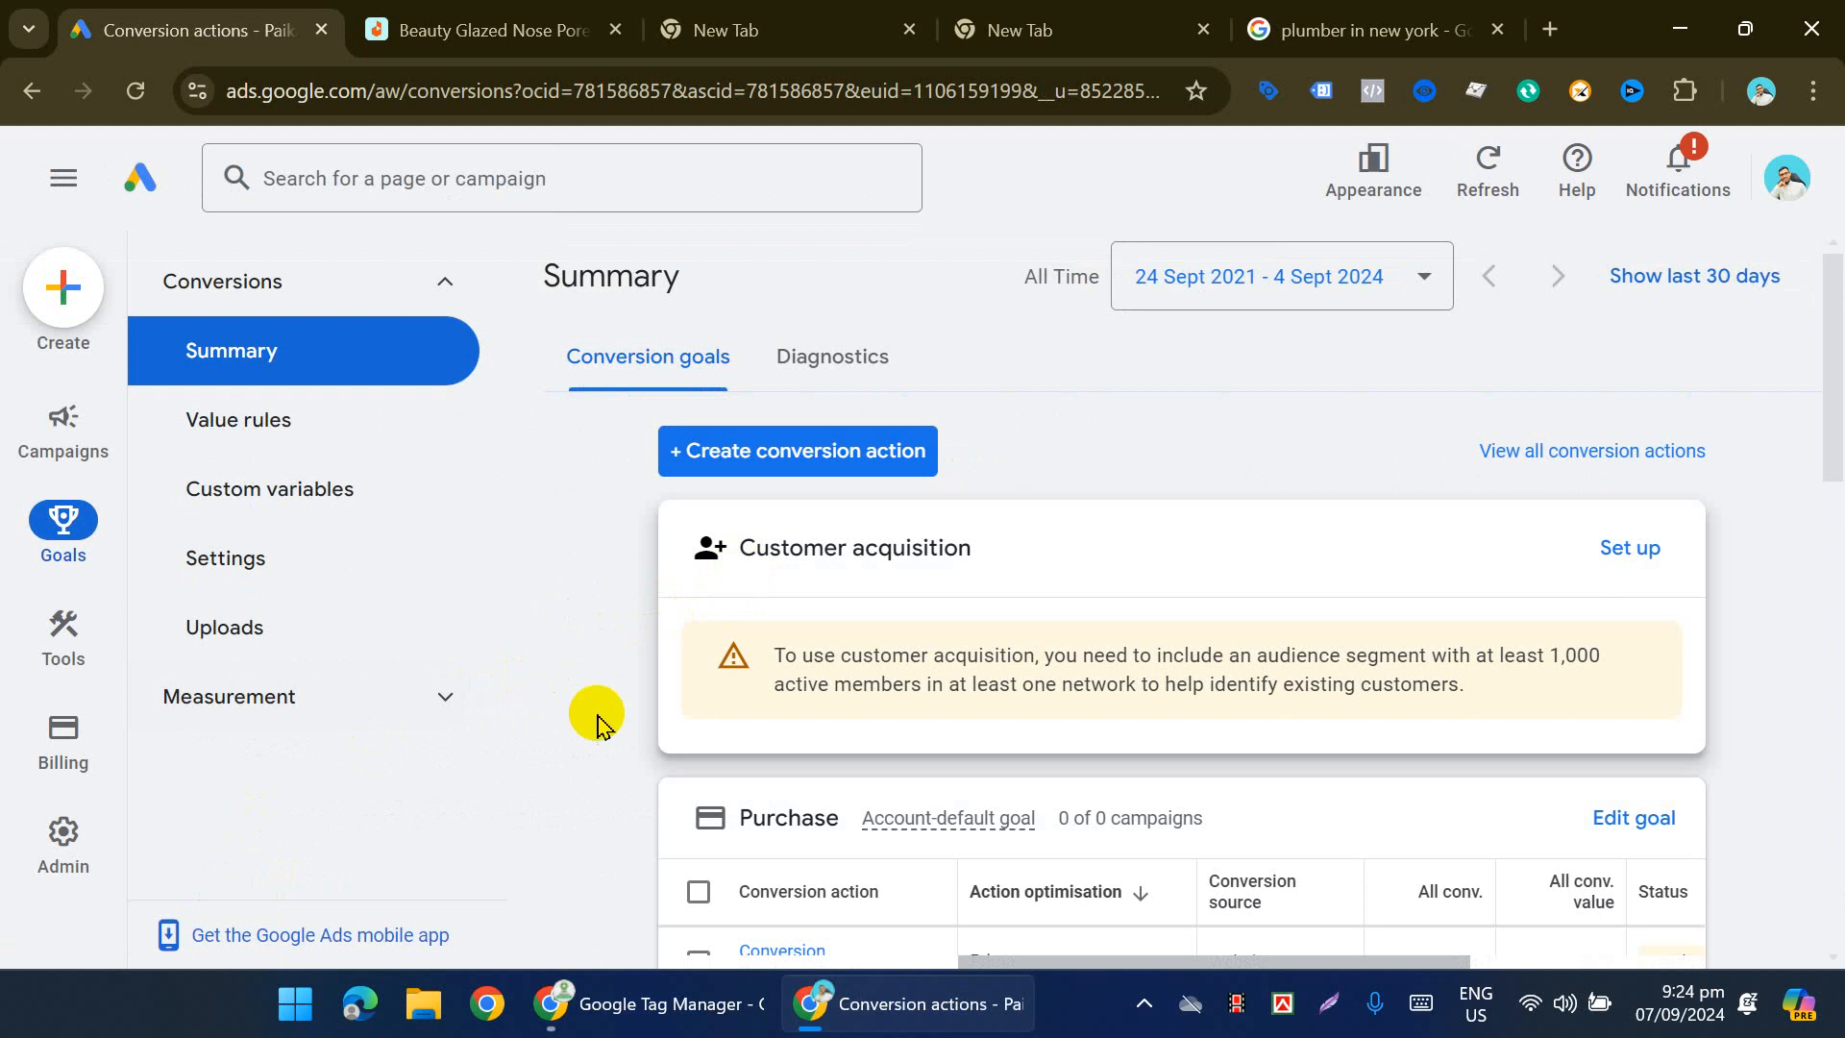
Step: Start another phone call conversion action and continue with calls to a phone number on your website as the source
scroll(624, 691, down, 5)
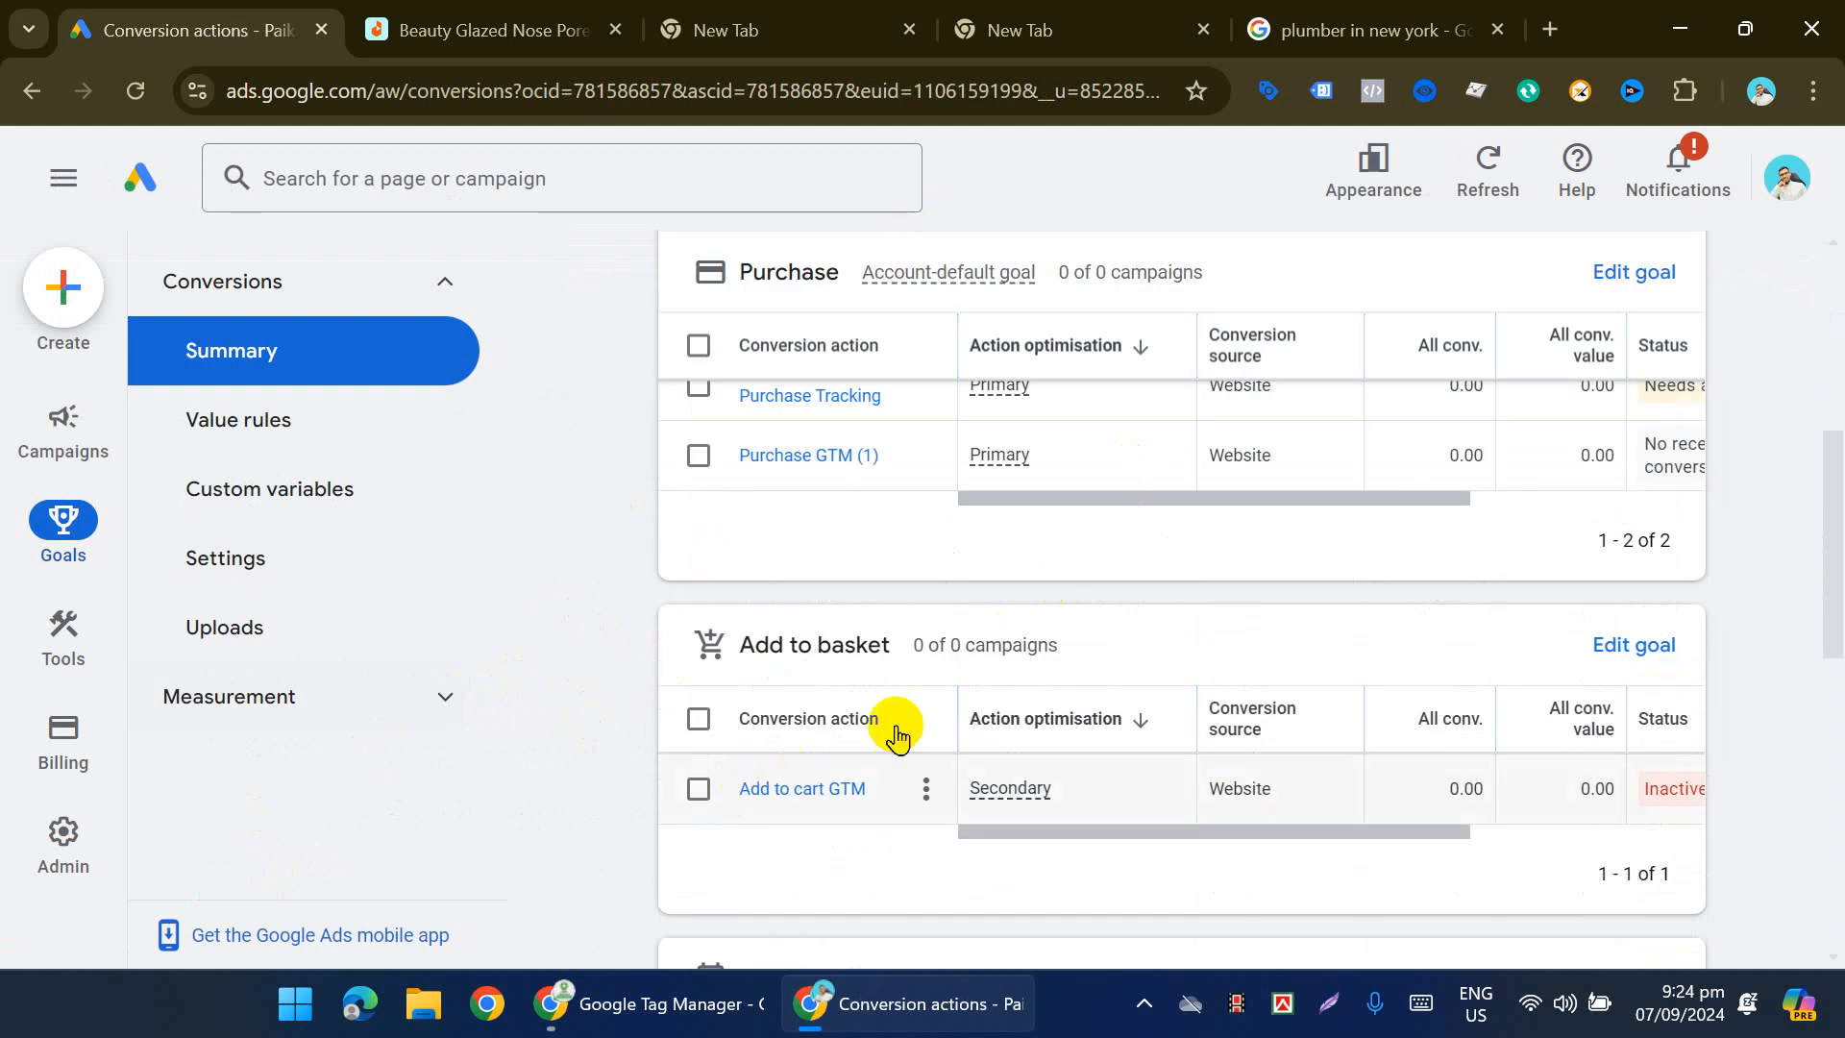
scroll(914, 753, up, 1)
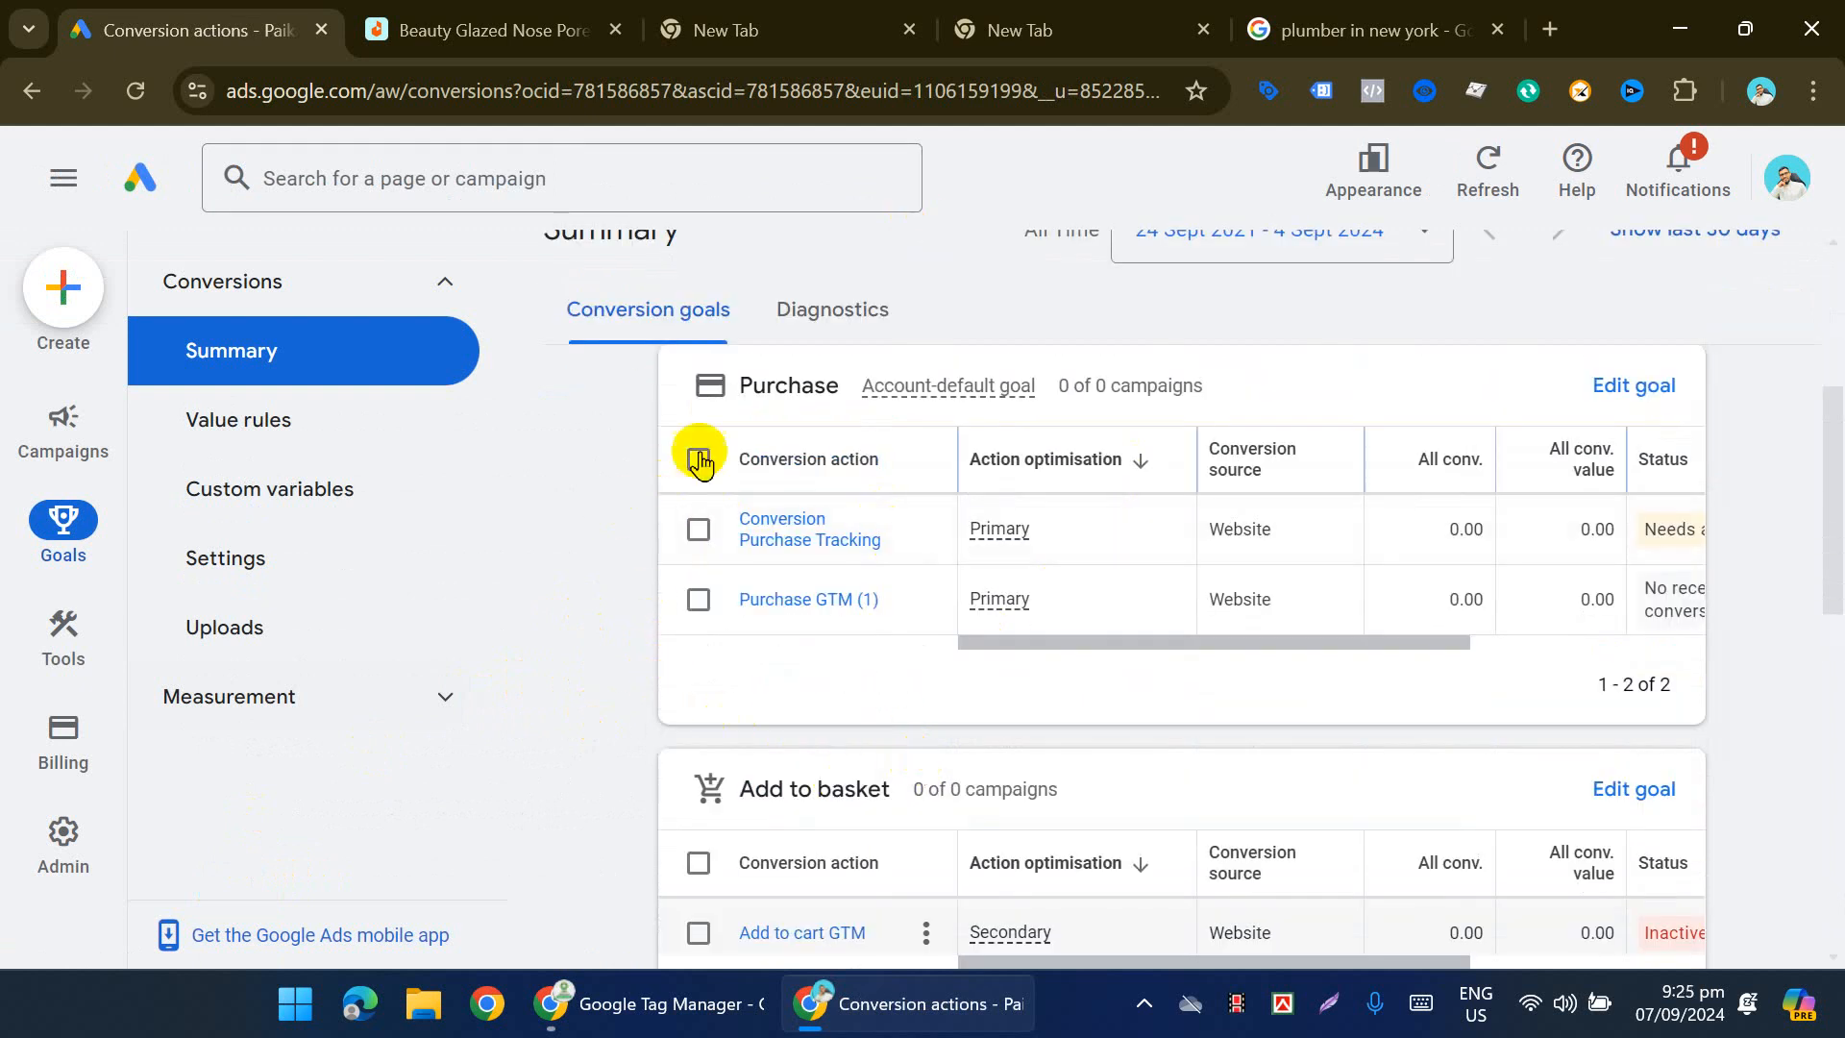
scroll(680, 442, up, 4)
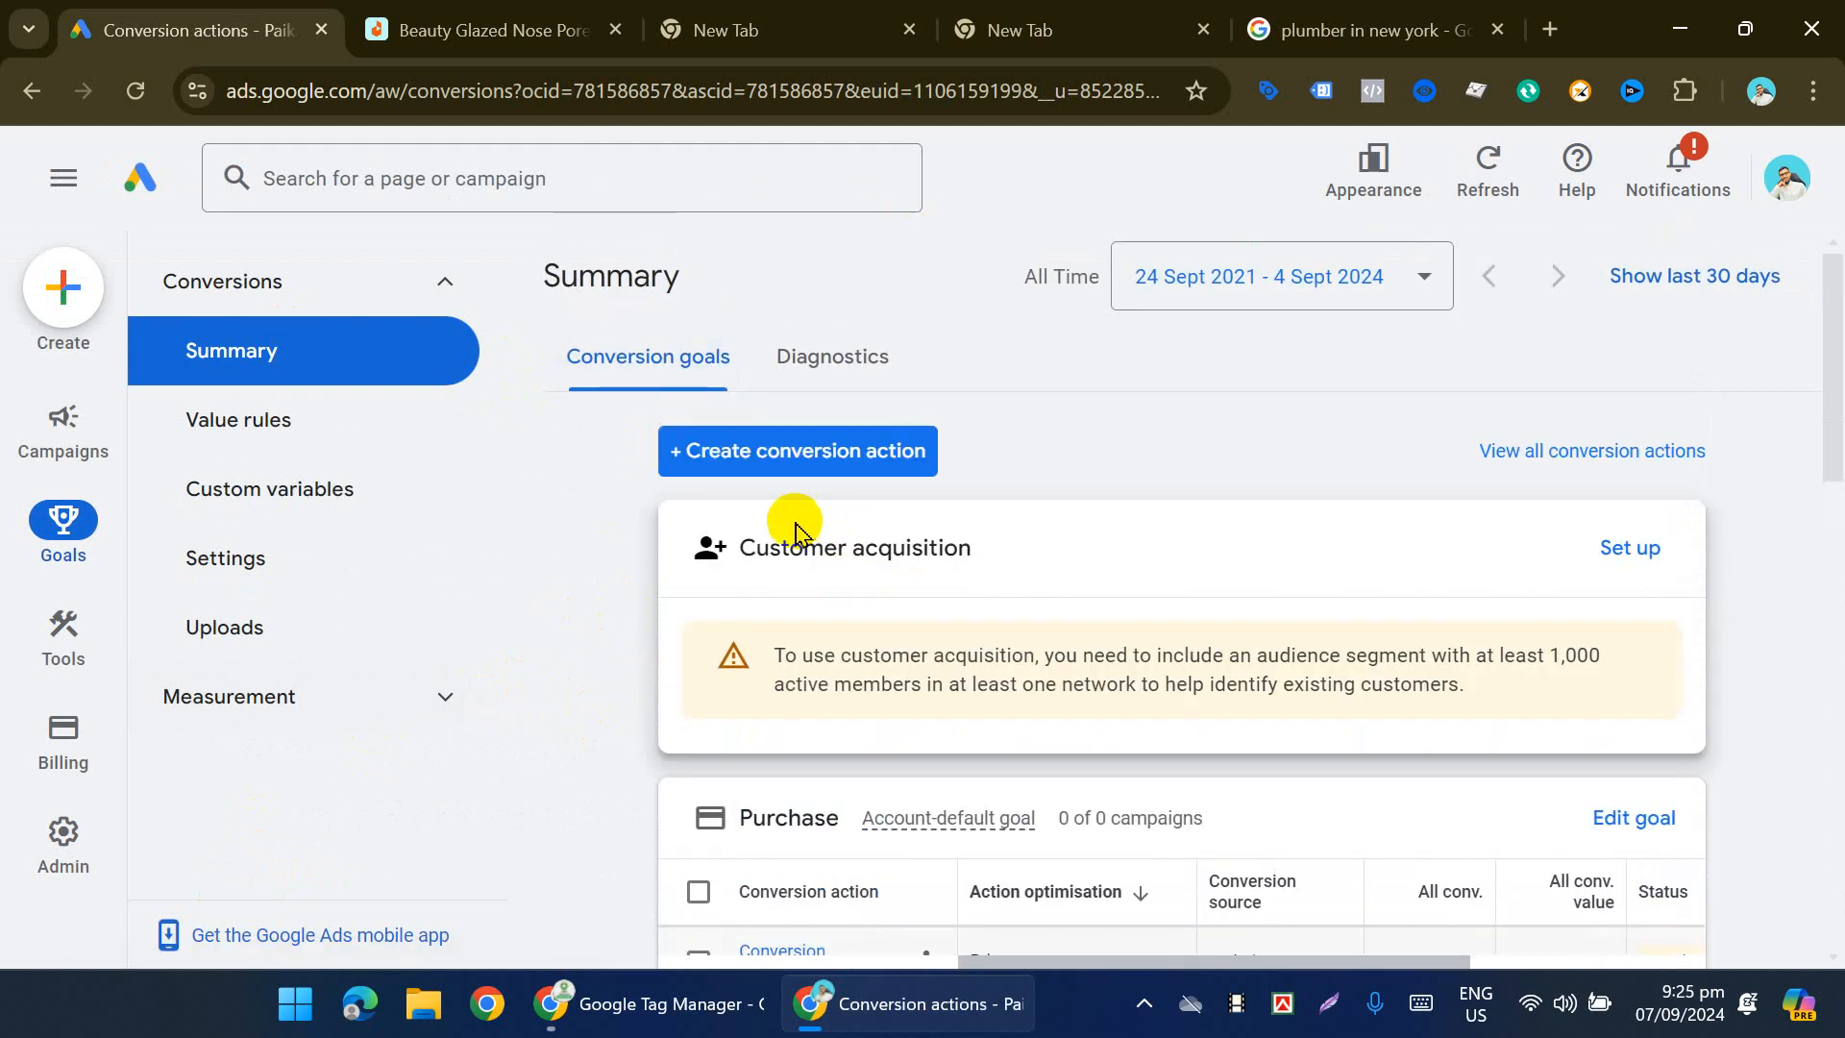
click(781, 462)
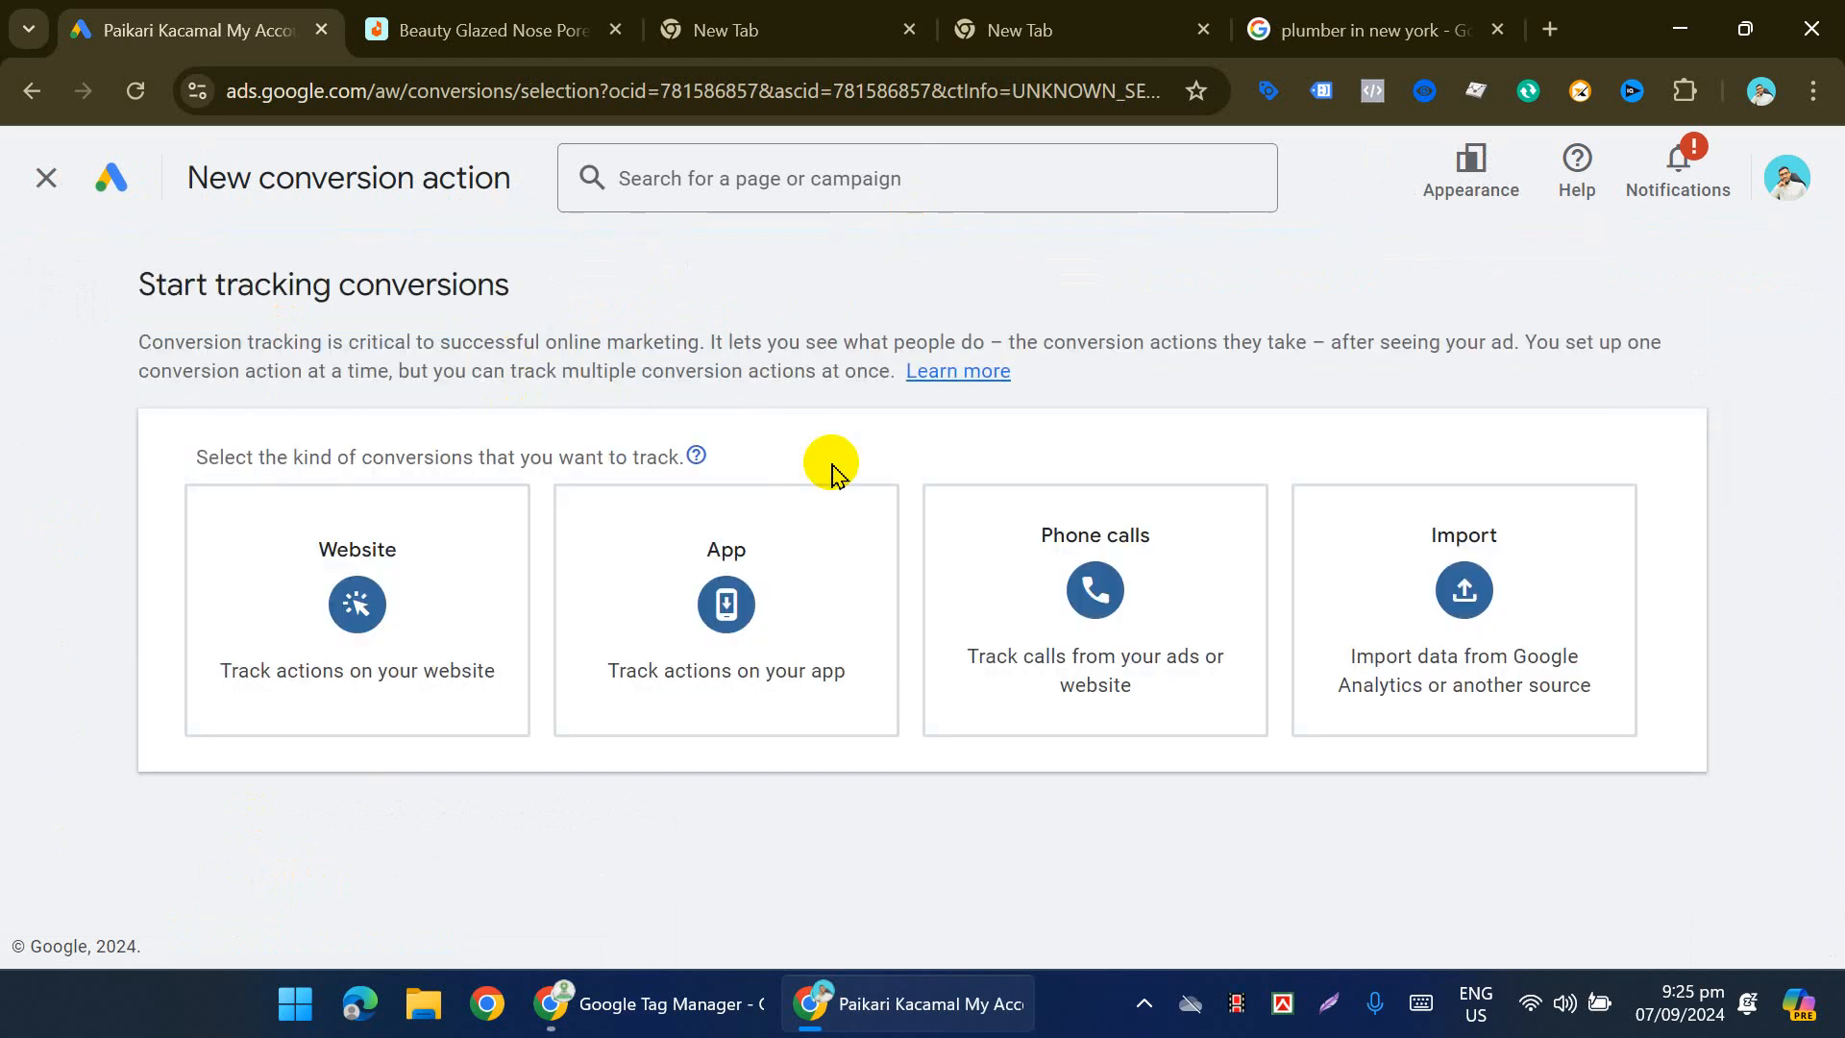
click(1111, 608)
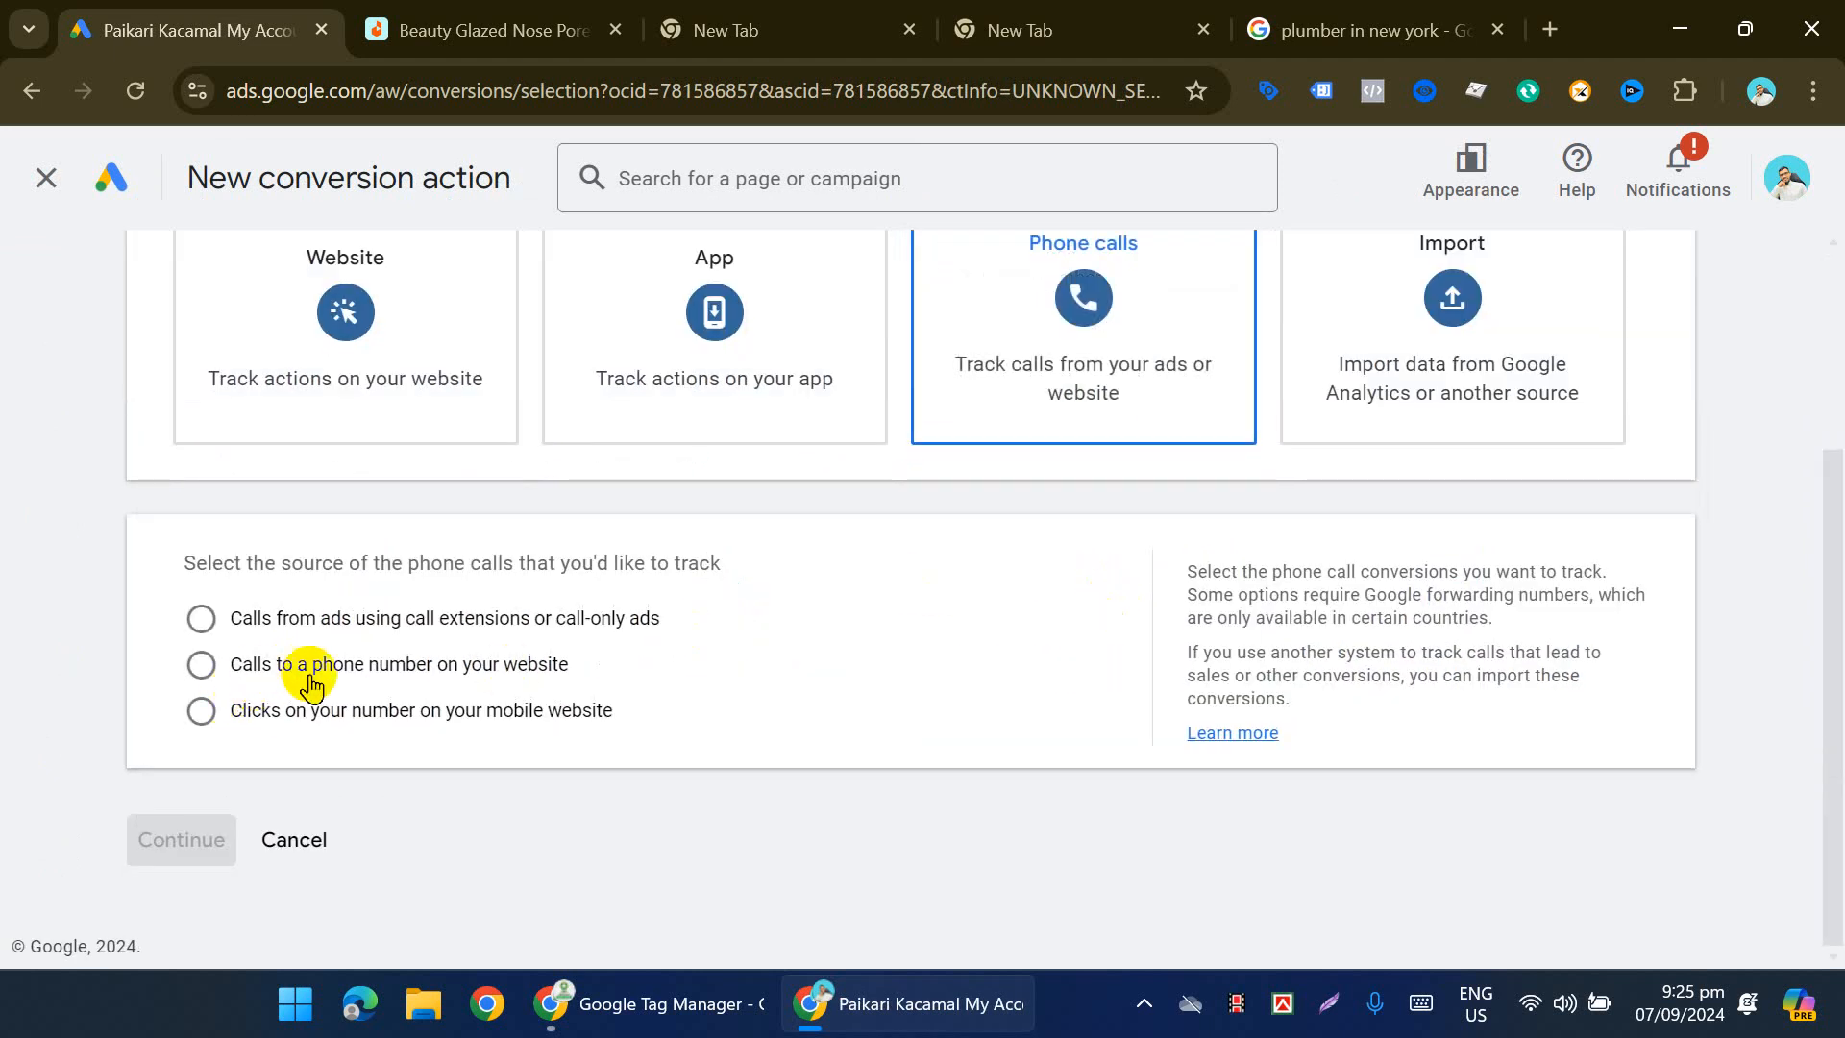
click(202, 662)
click(160, 842)
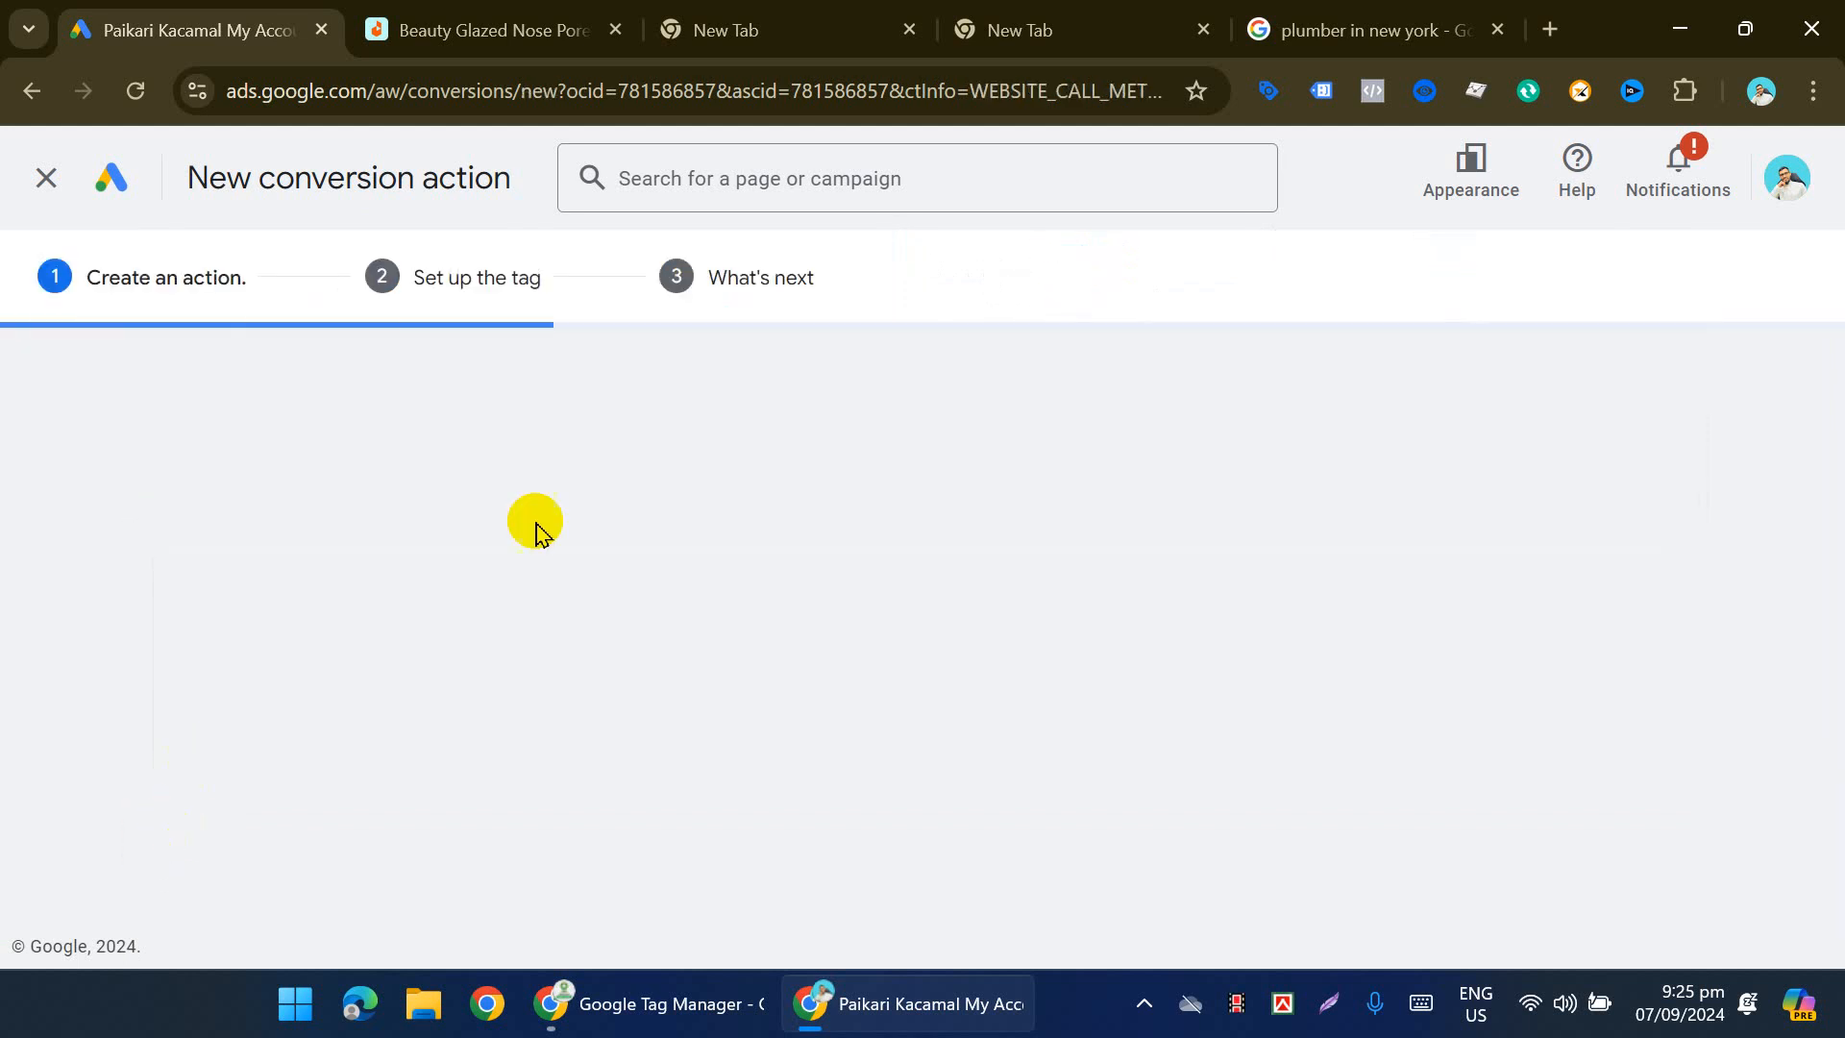
Step: Name the conversion "Calls from phone No on website" and use the same value of 1 US Dollar for each conversion
scroll(884, 404, down, 4)
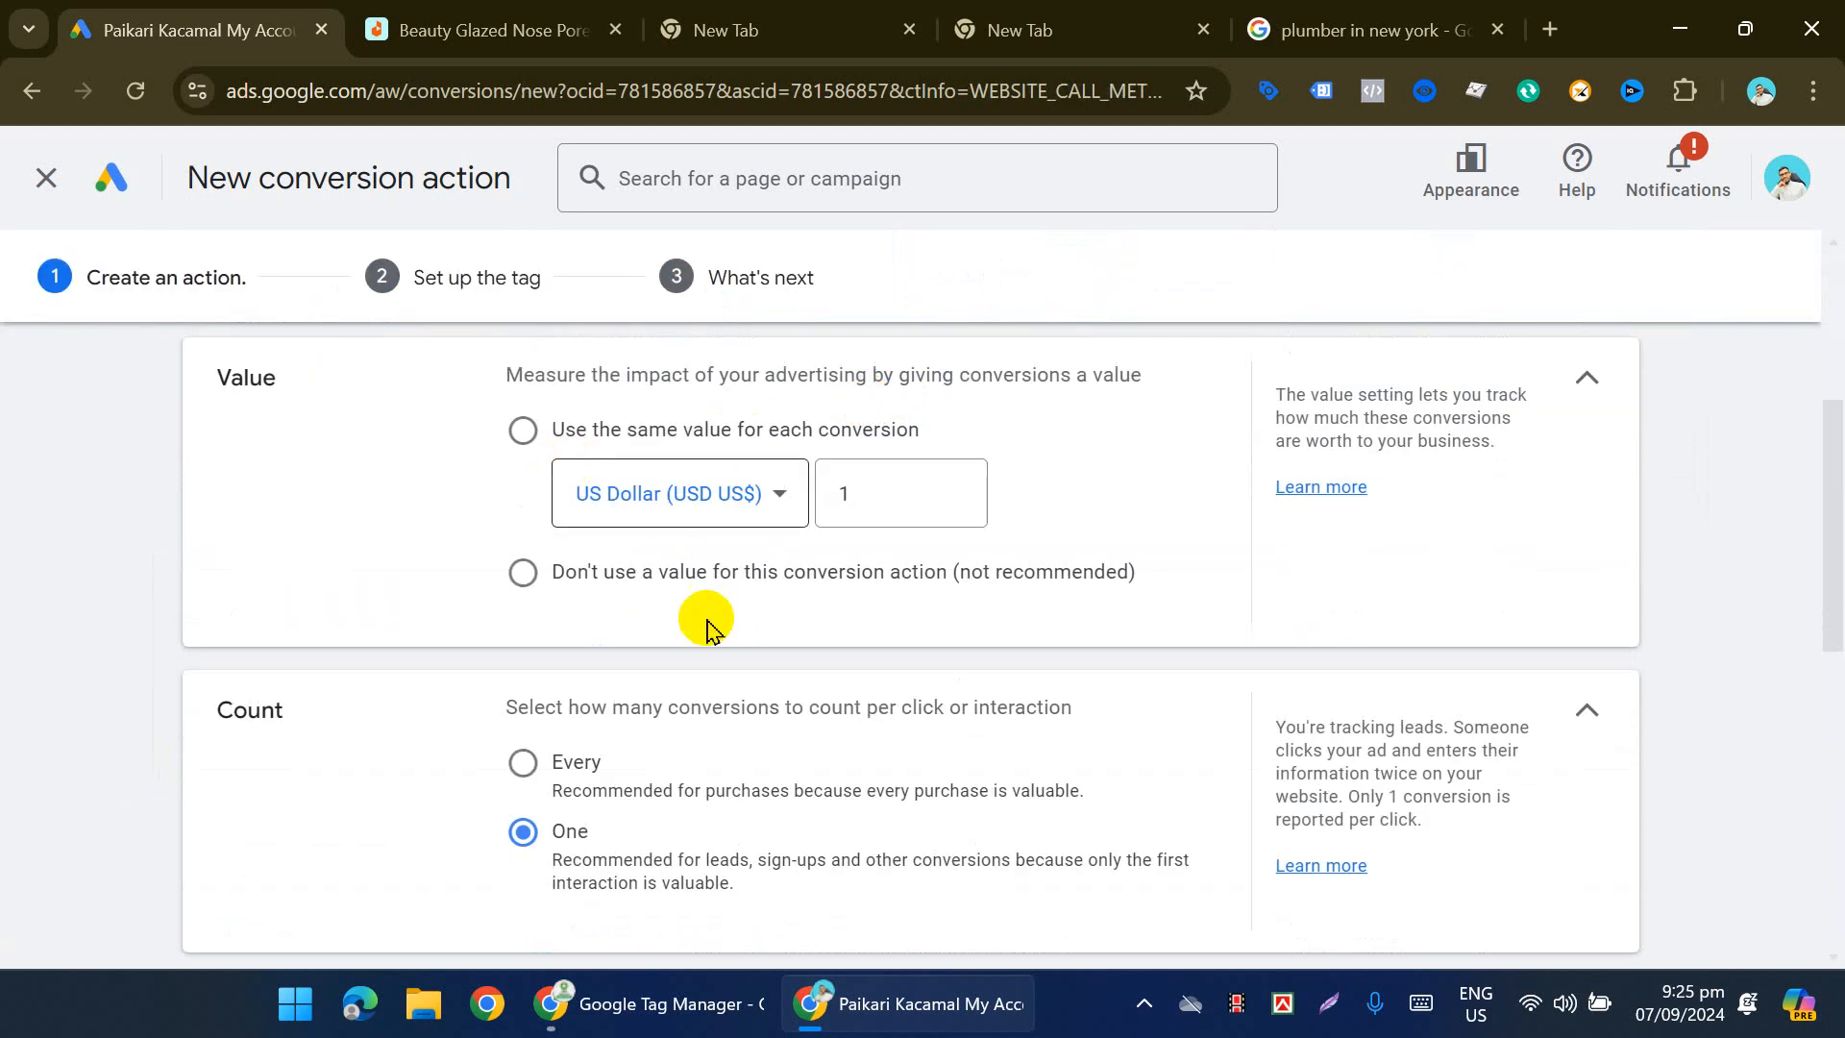
scroll(709, 626, up, 3)
click(664, 489)
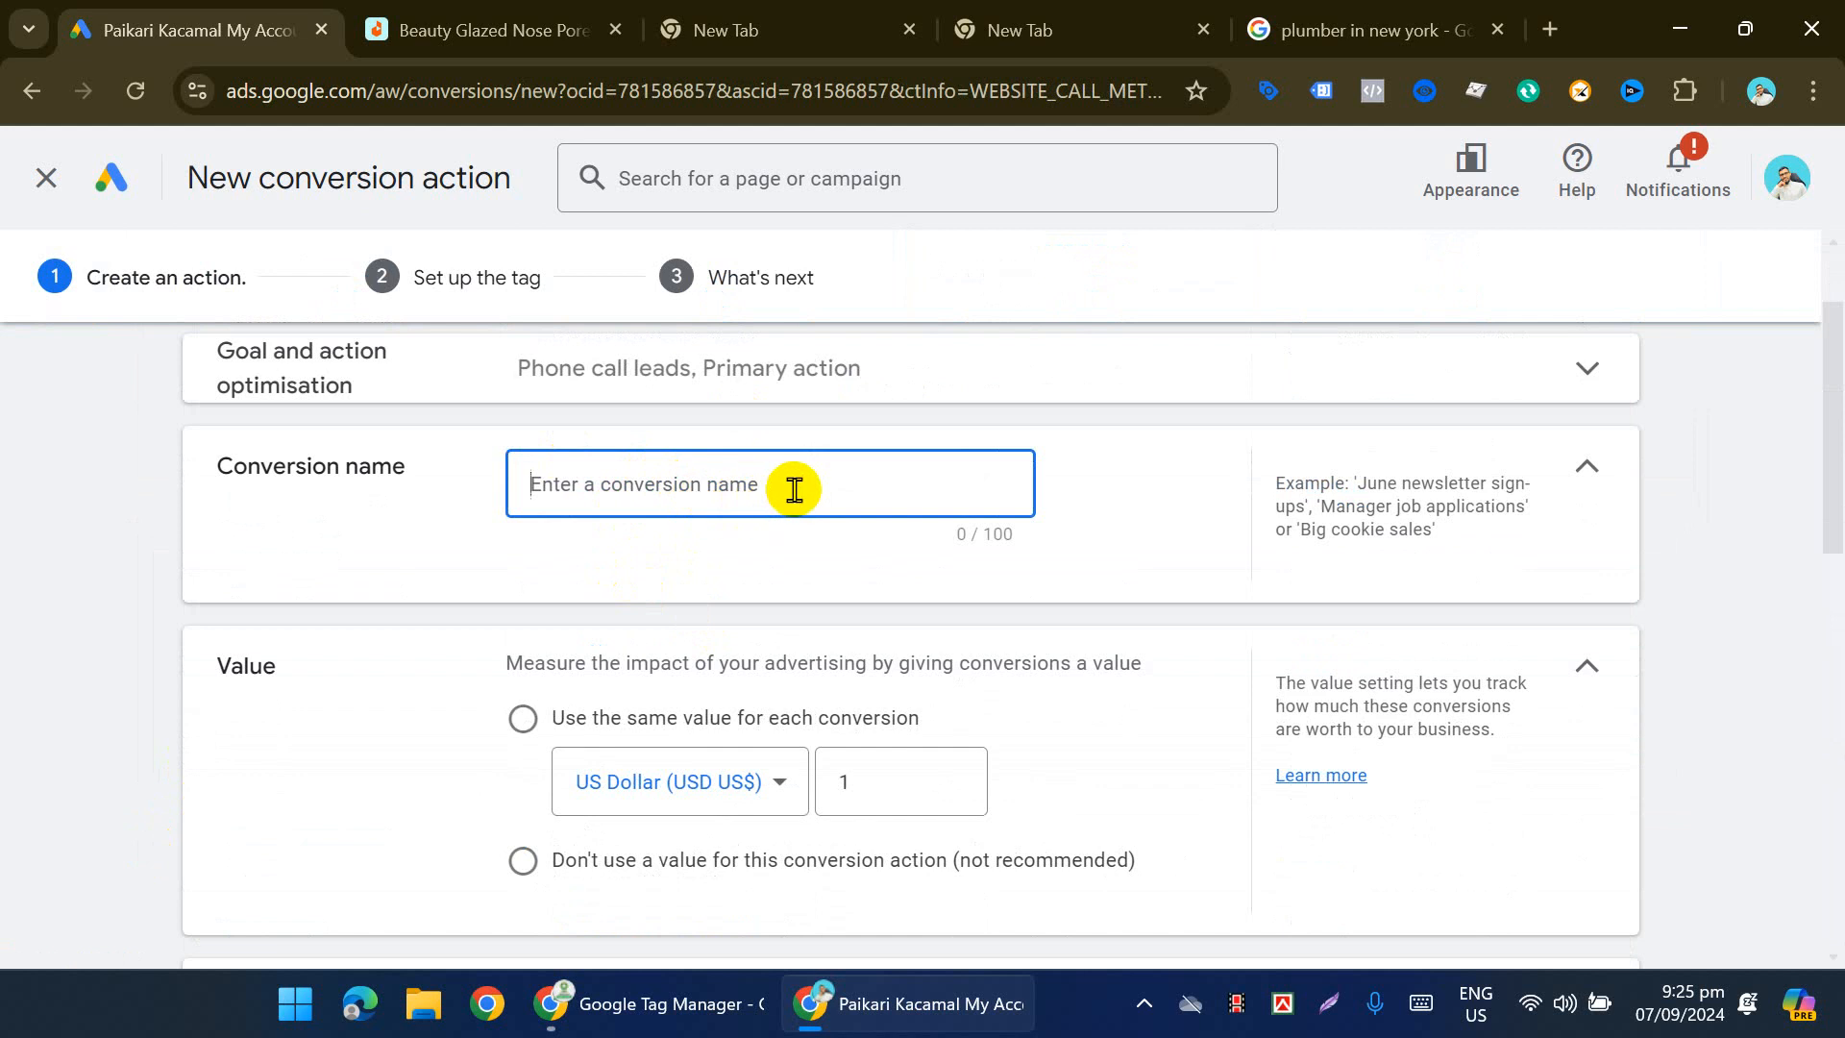
text(Calls)
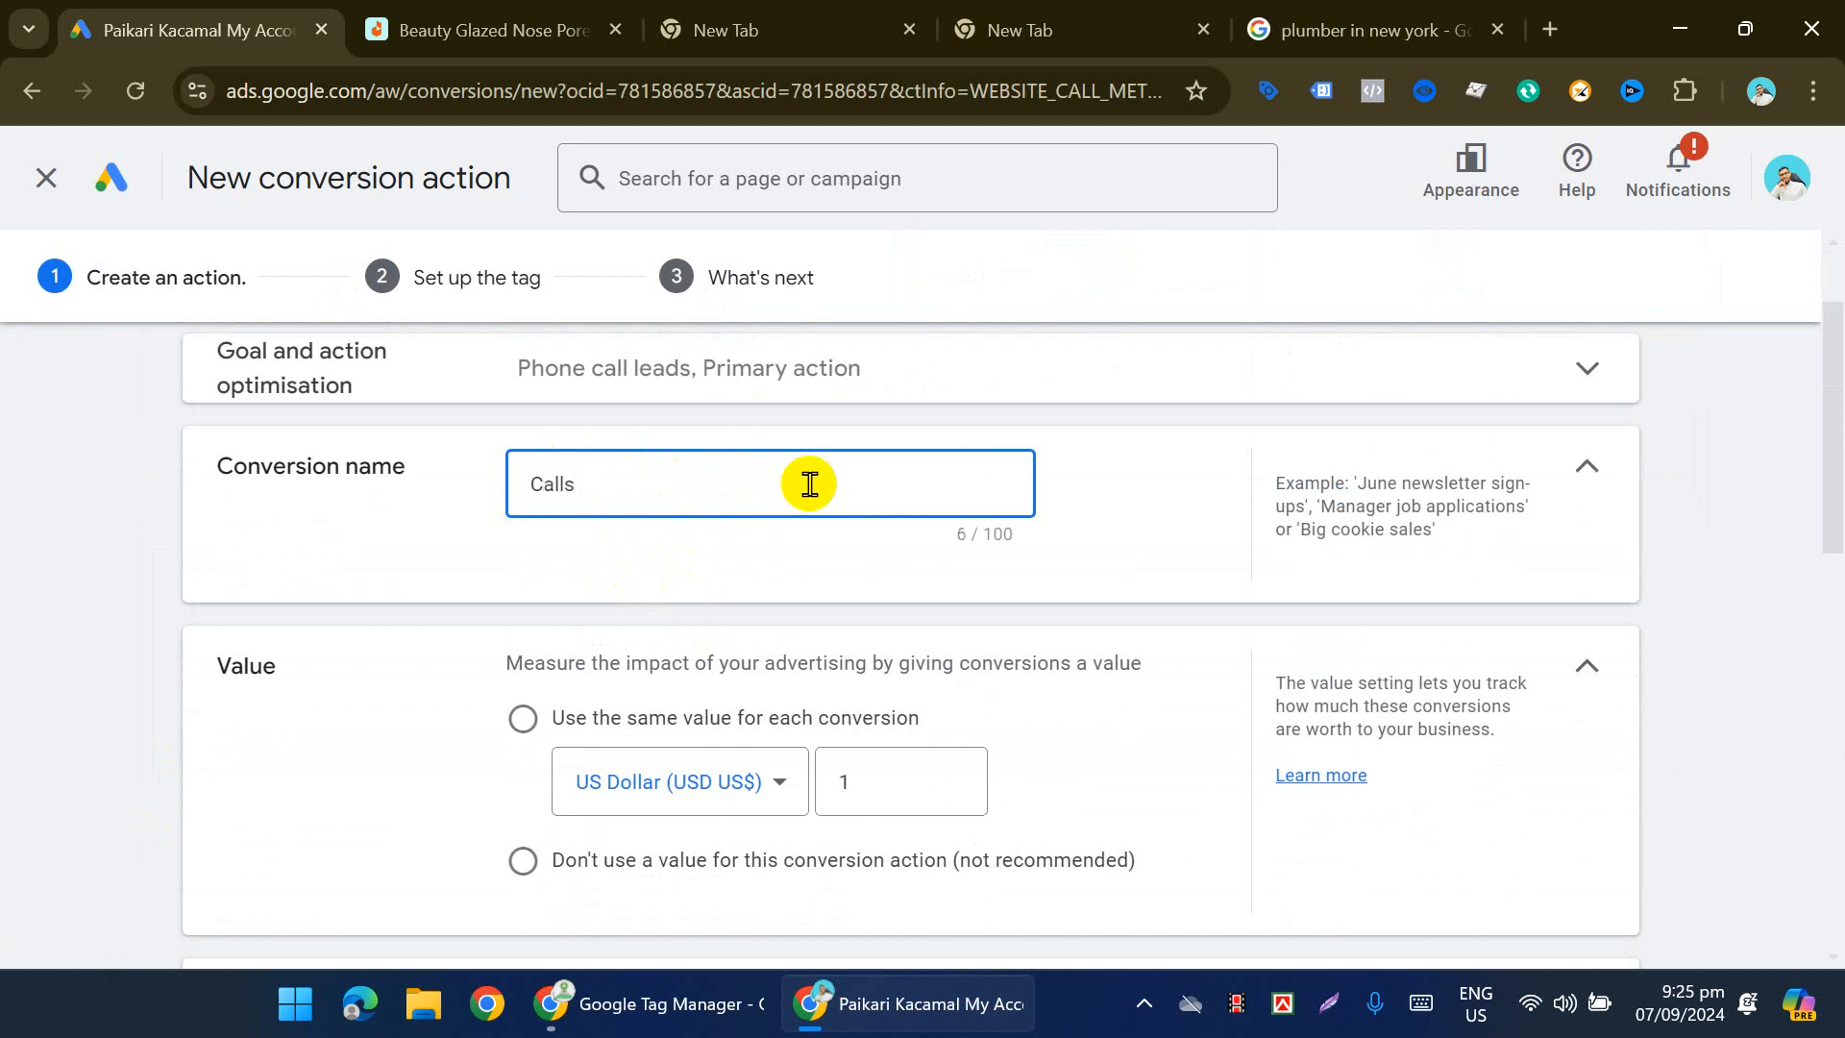
text( fro phone)
key(Left)
text(m phone No on )
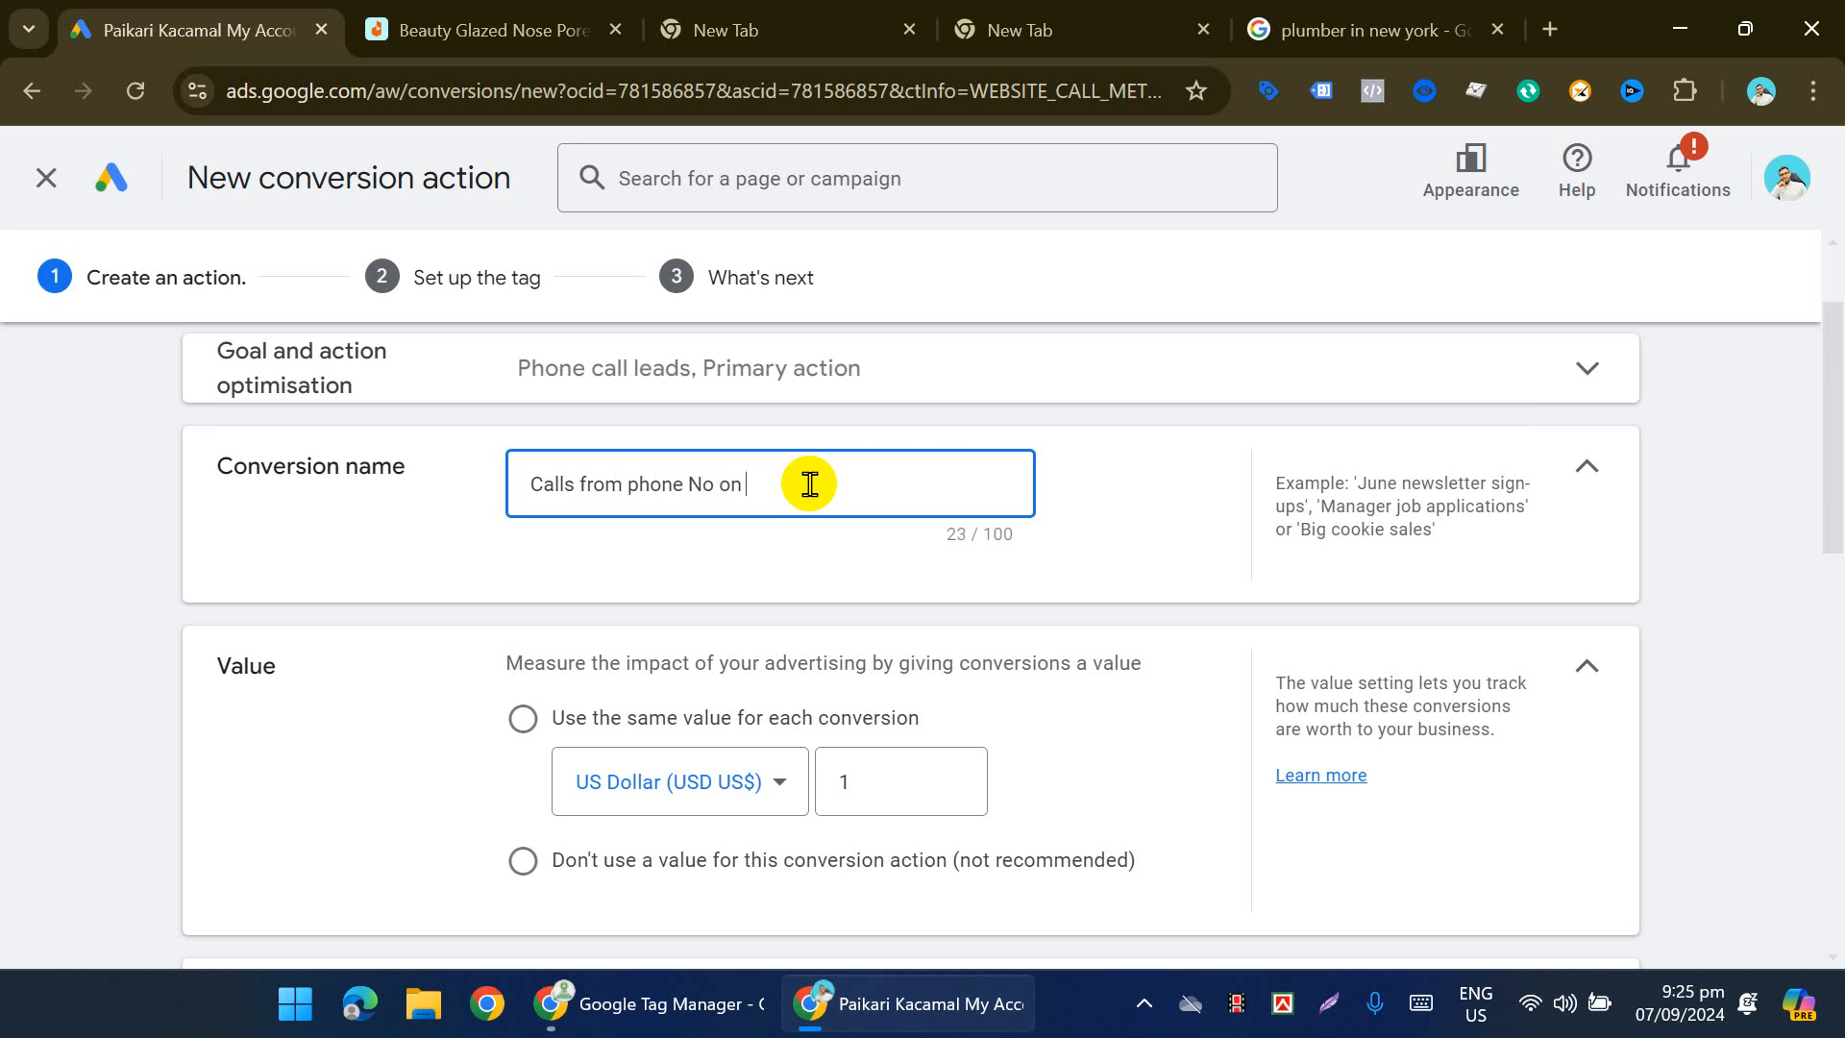
text(websit)
scroll(961, 567, down, 2)
click(521, 574)
Step: Copy the example phone number and enter it as the United States destination number
scroll(624, 577, down, 5)
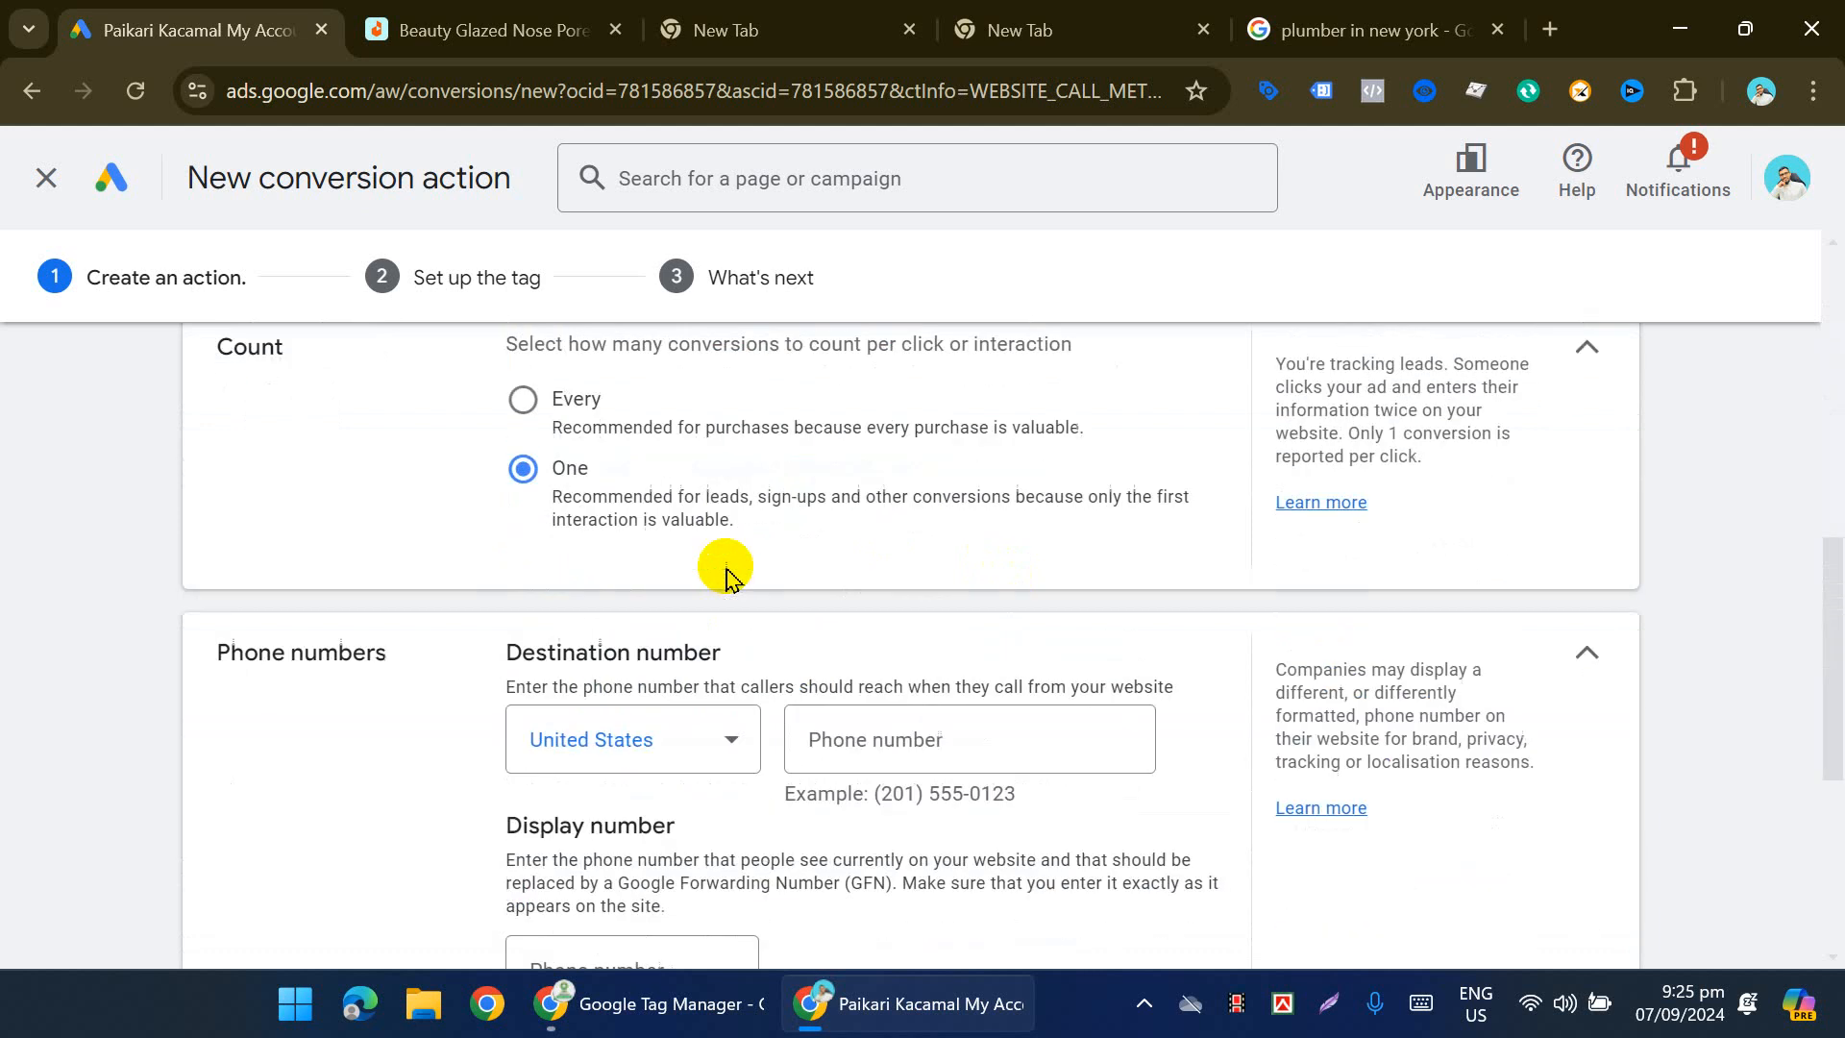
scroll(586, 500, down, 3)
click(865, 469)
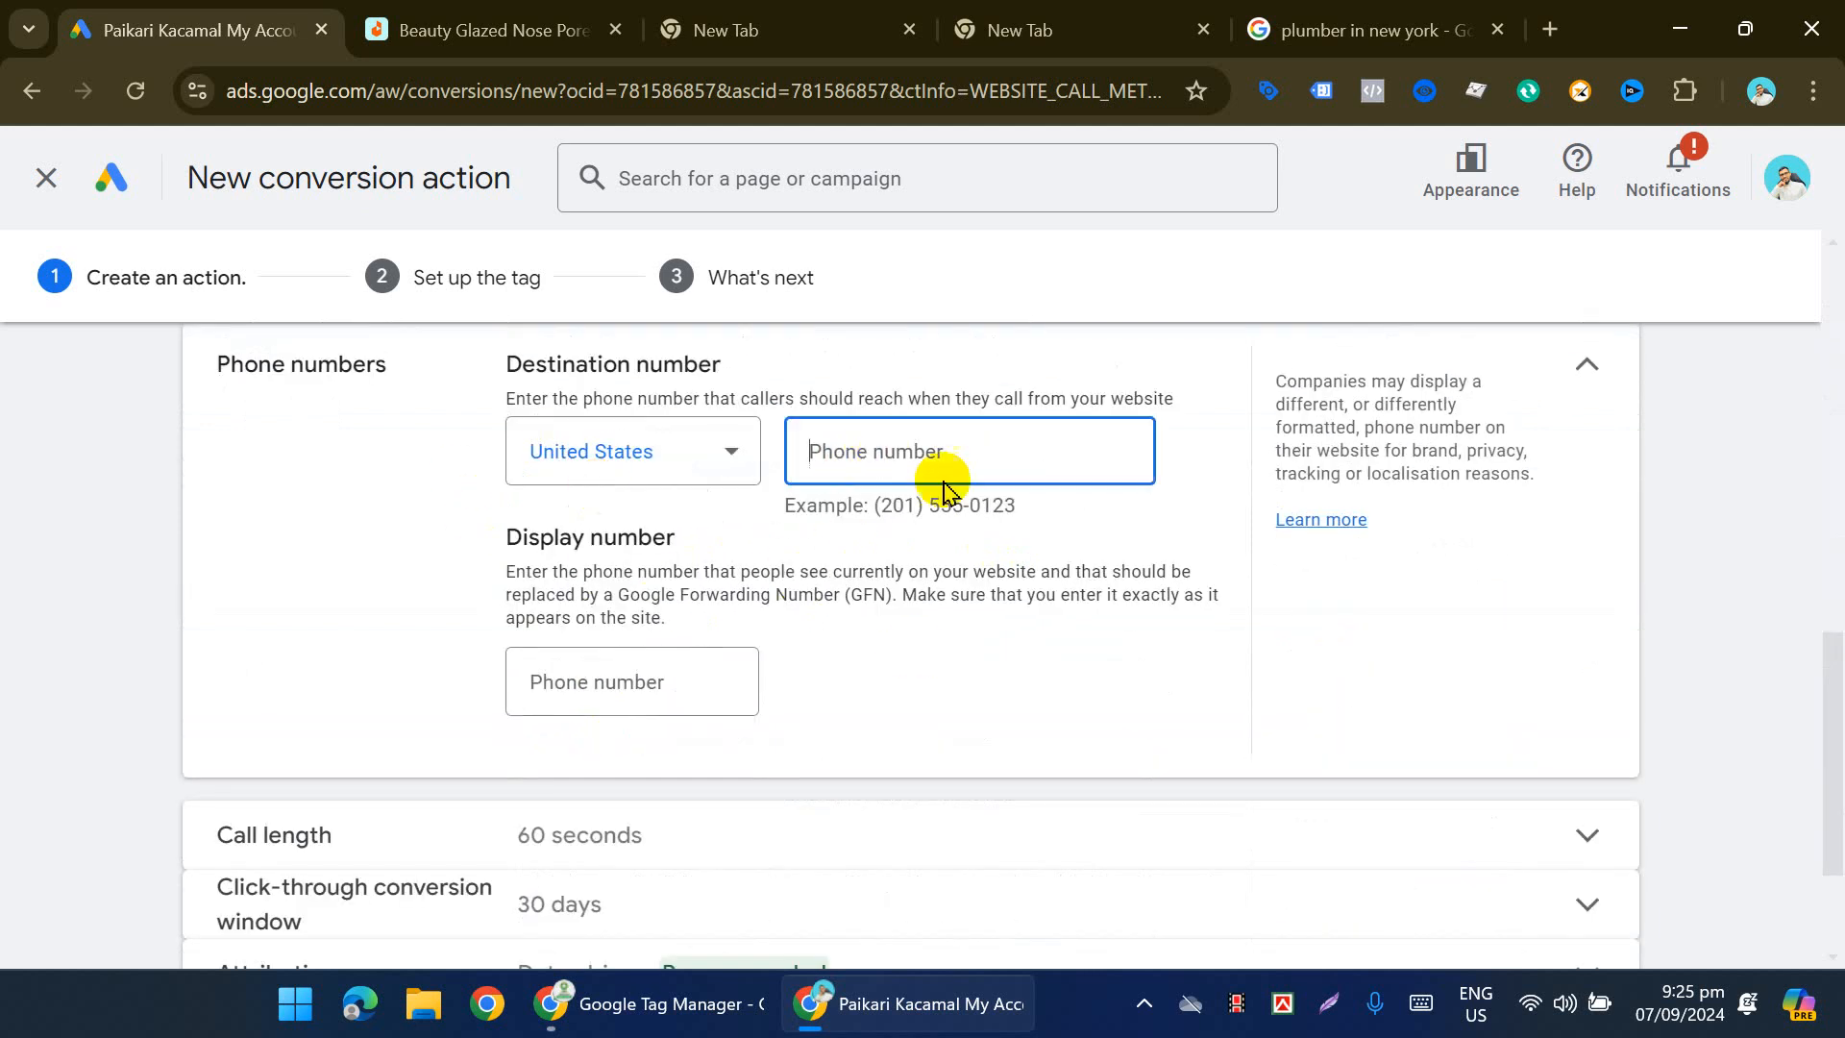
drag(1019, 507, 871, 507)
key(ctrl+c)
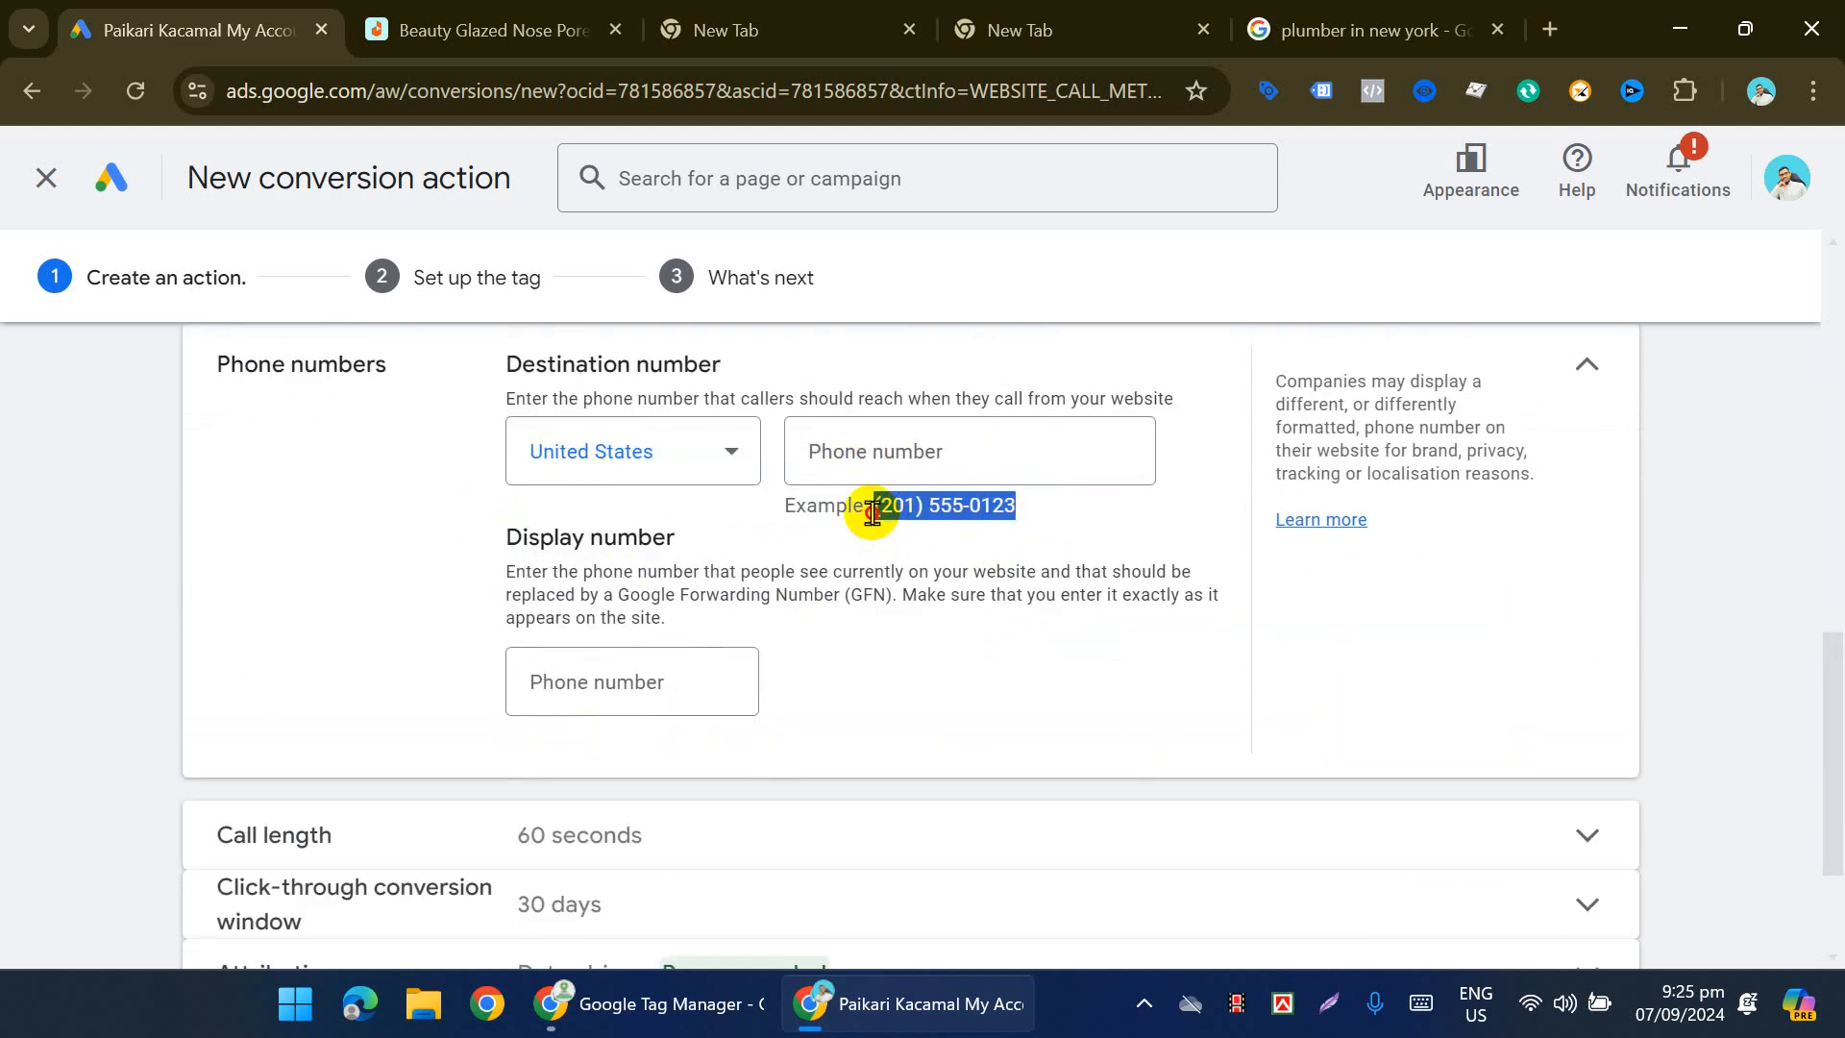
click(865, 457)
key(ctrl+v)
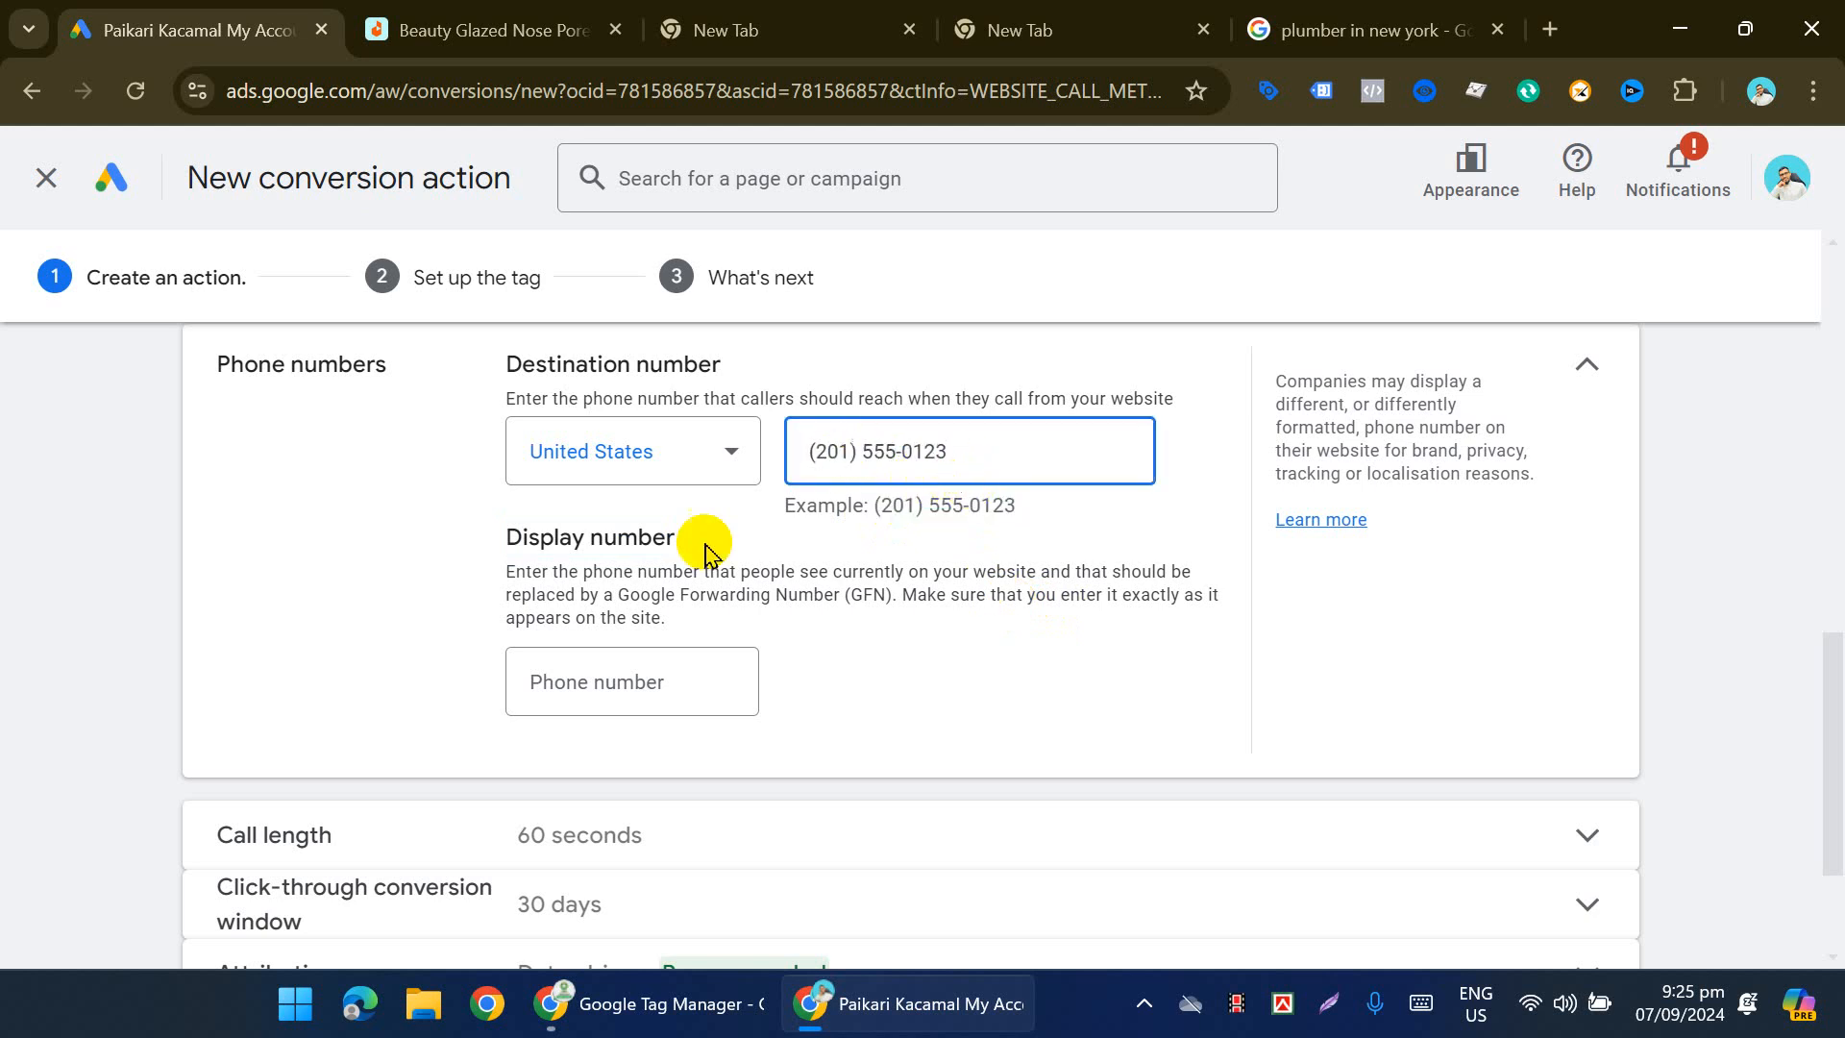
click(631, 453)
scroll(634, 639, up, 8)
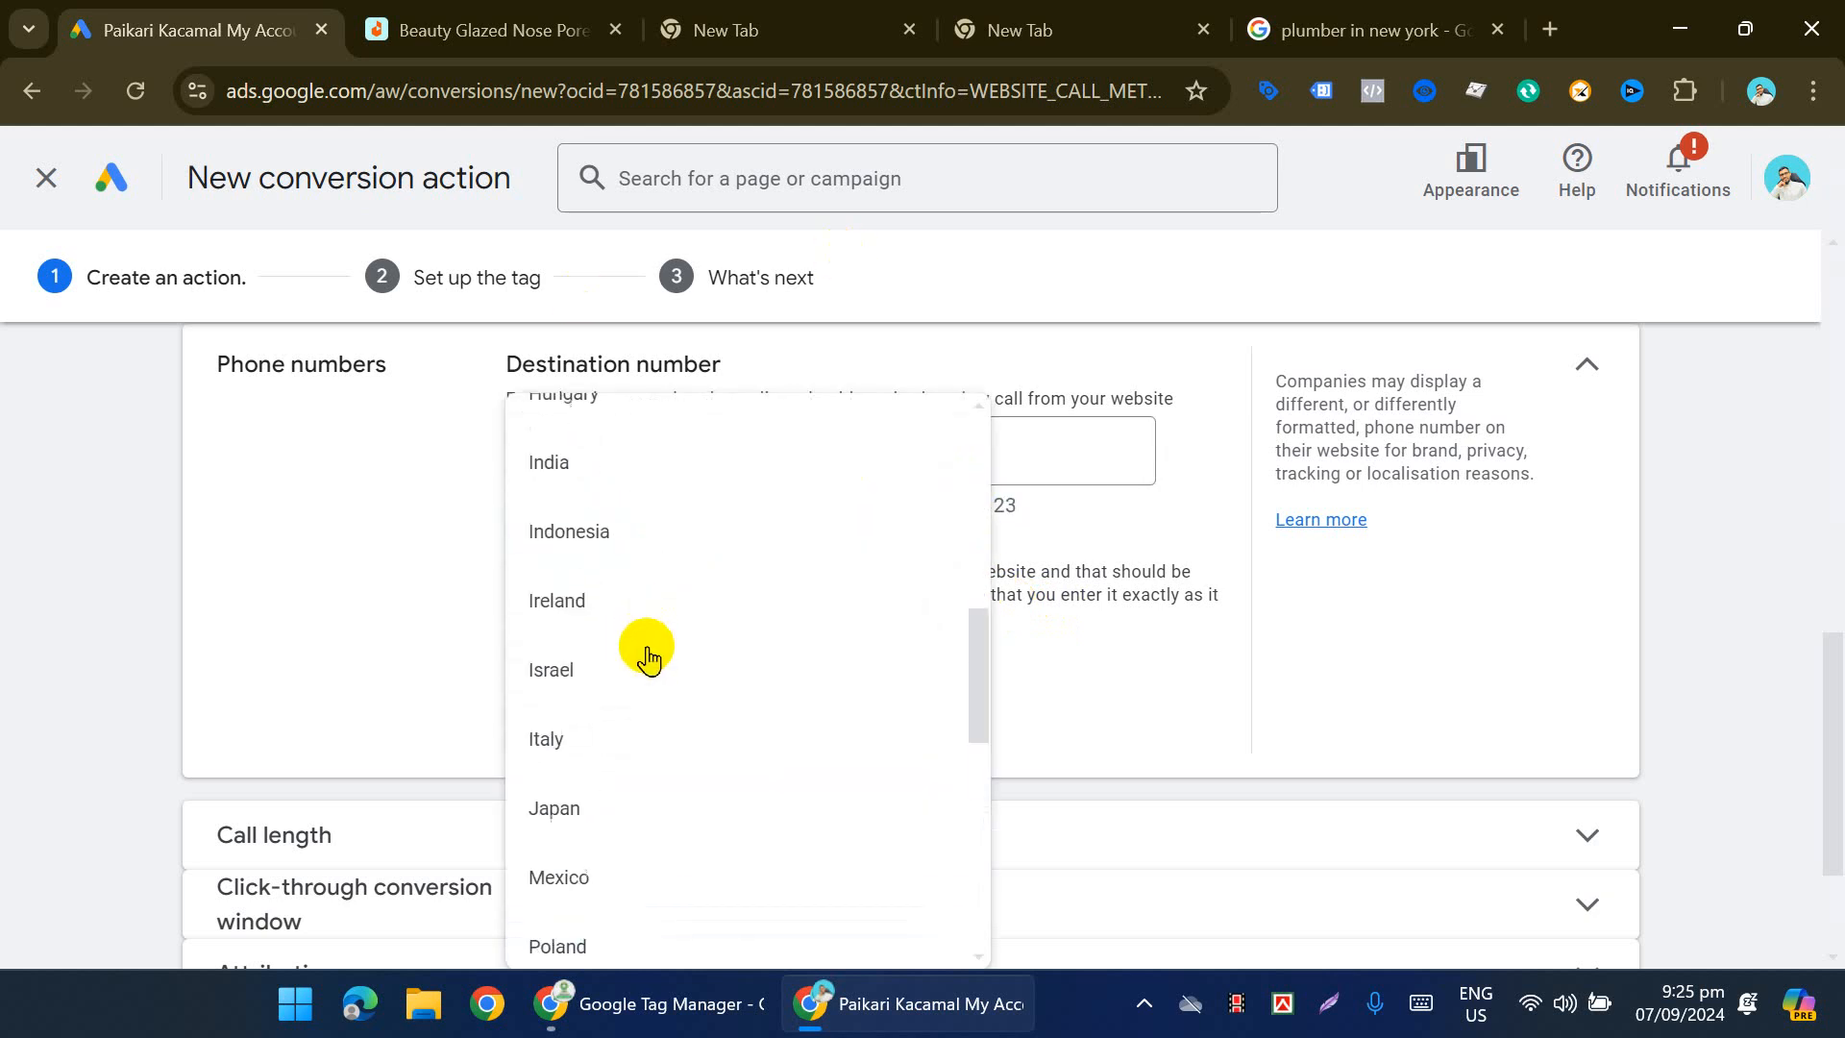
scroll(642, 651, down, 2)
click(1084, 550)
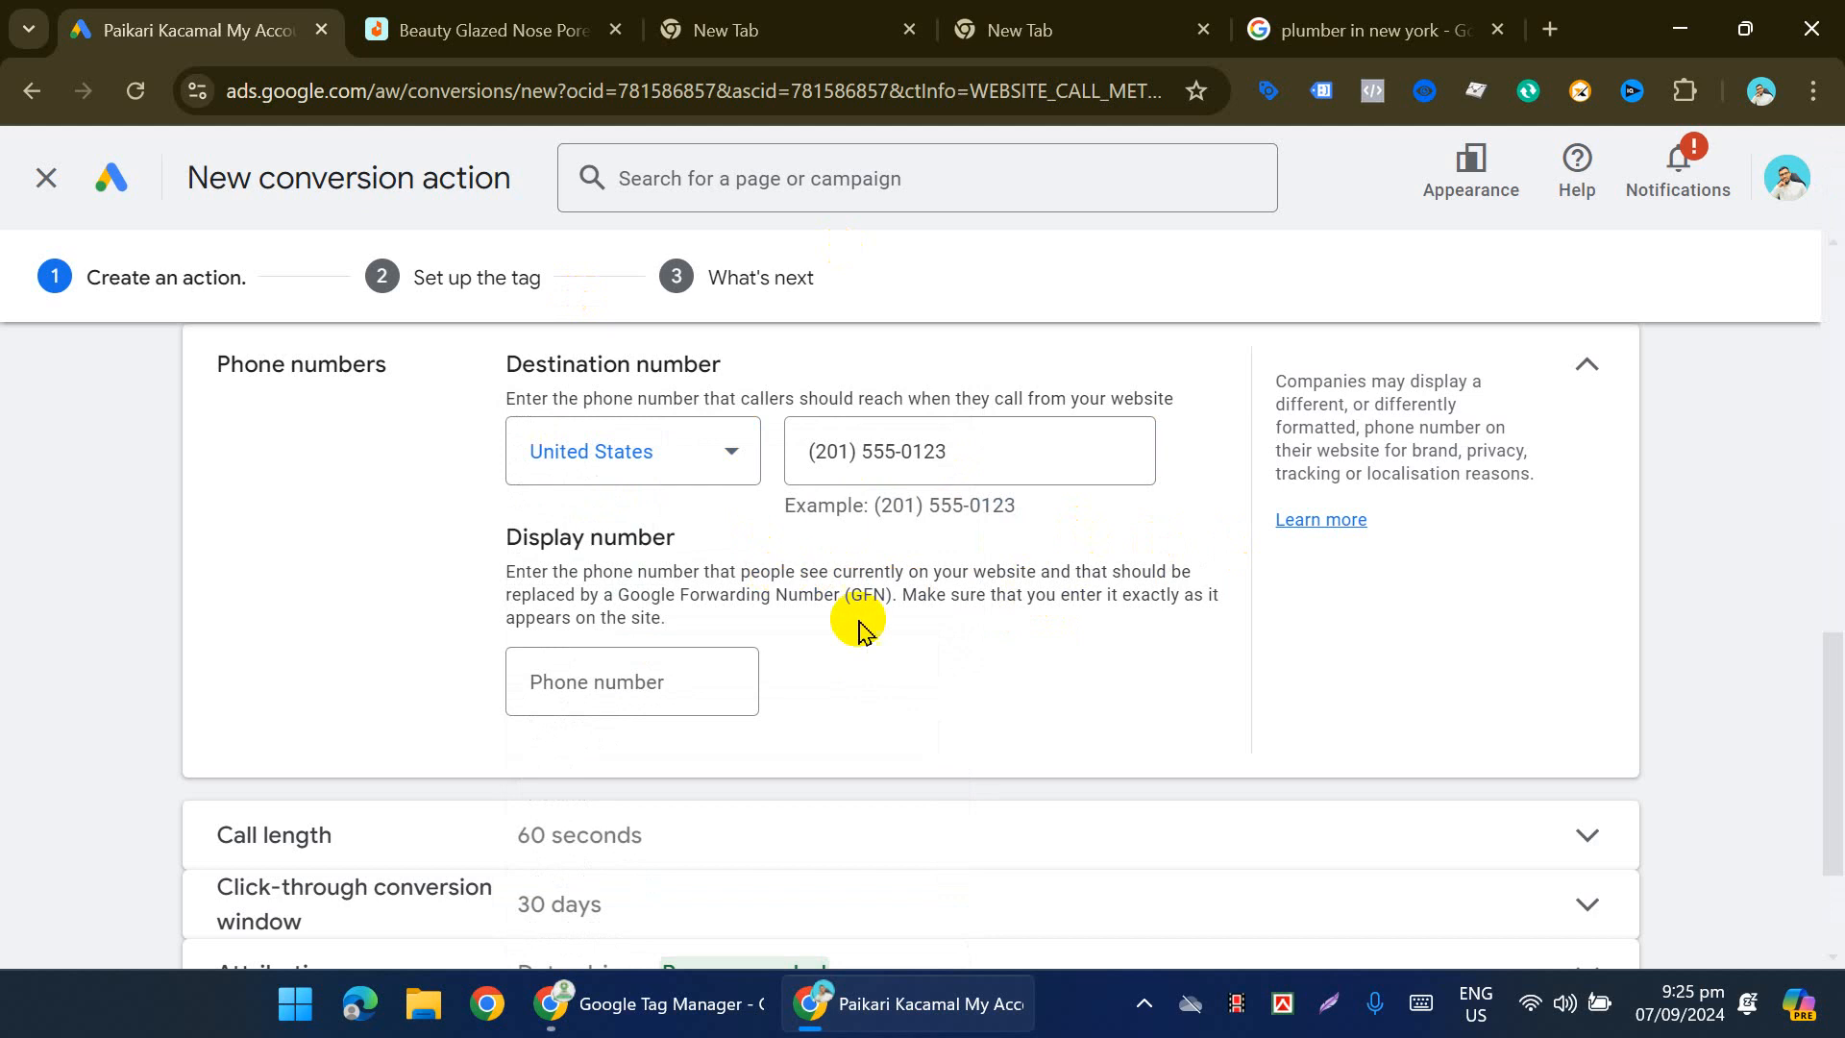
Step: Enter the same copied phone number as the display number
click(700, 696)
key(ctrl+v)
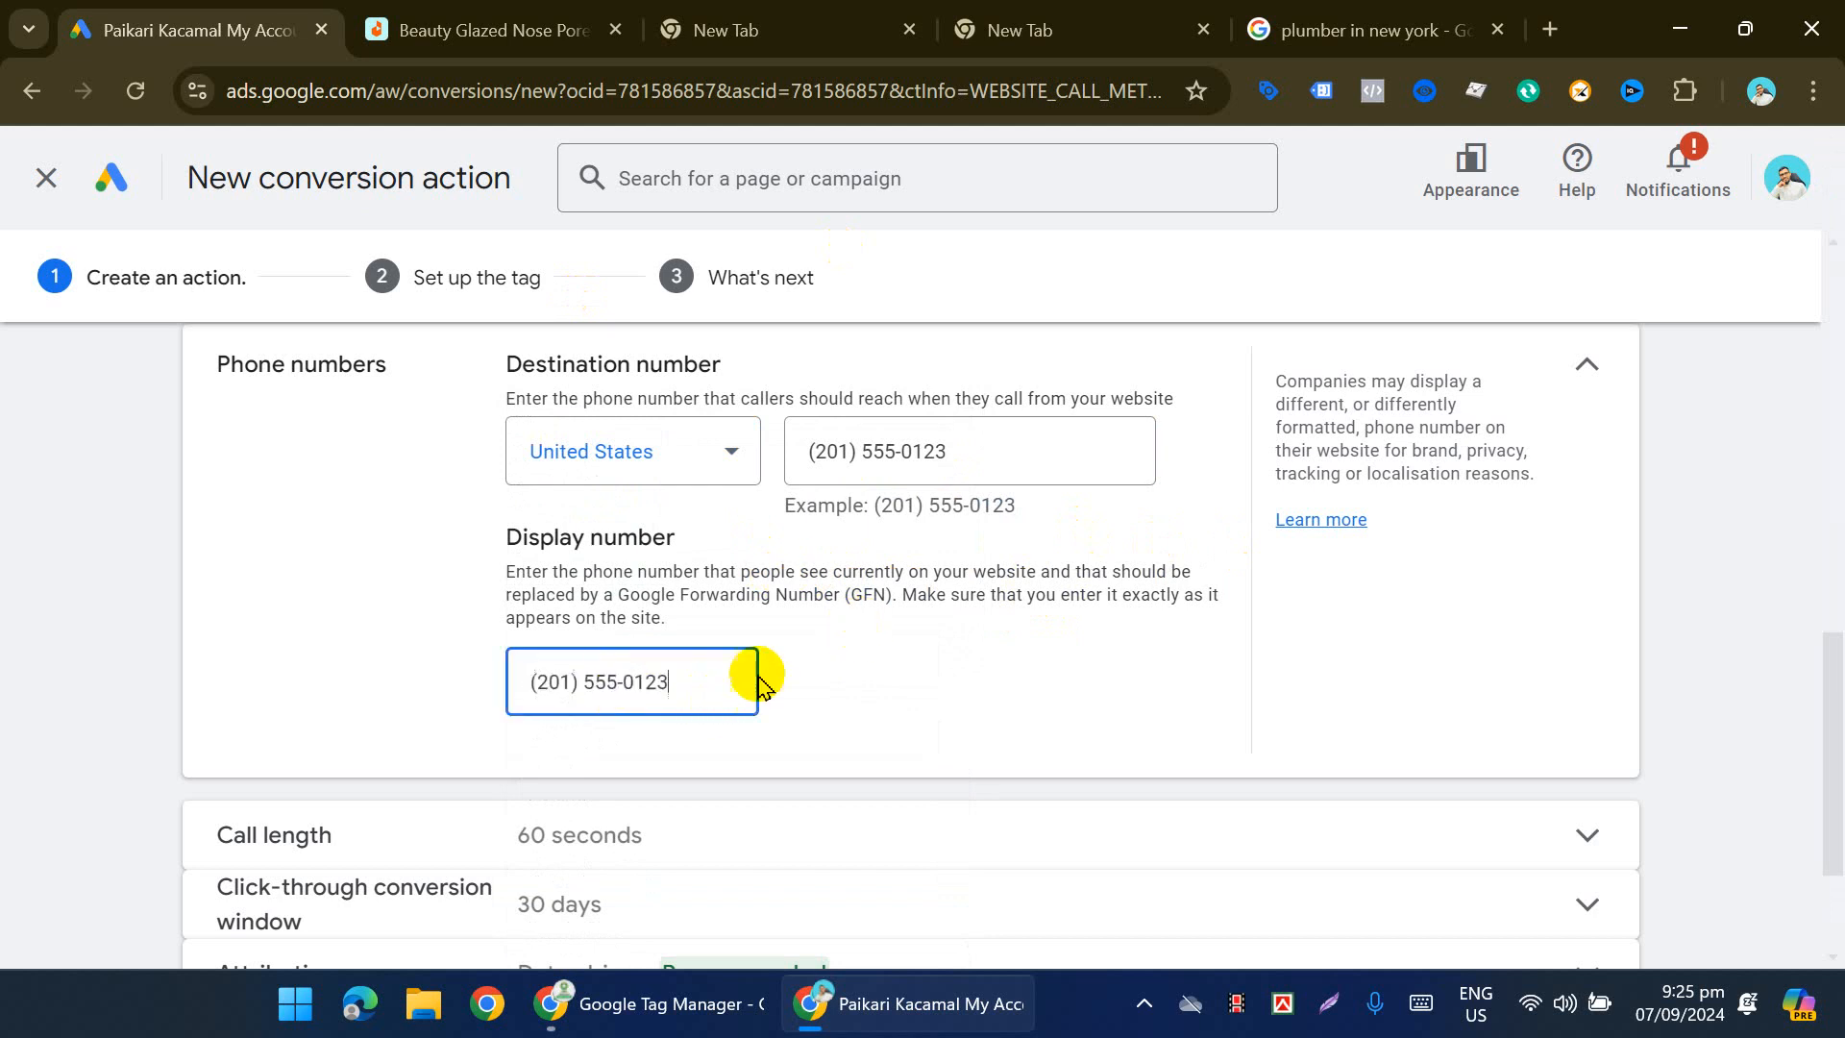
Step: Set the minimum call length for the website call conversion to 0 seconds
scroll(754, 673, down, 3)
click(687, 639)
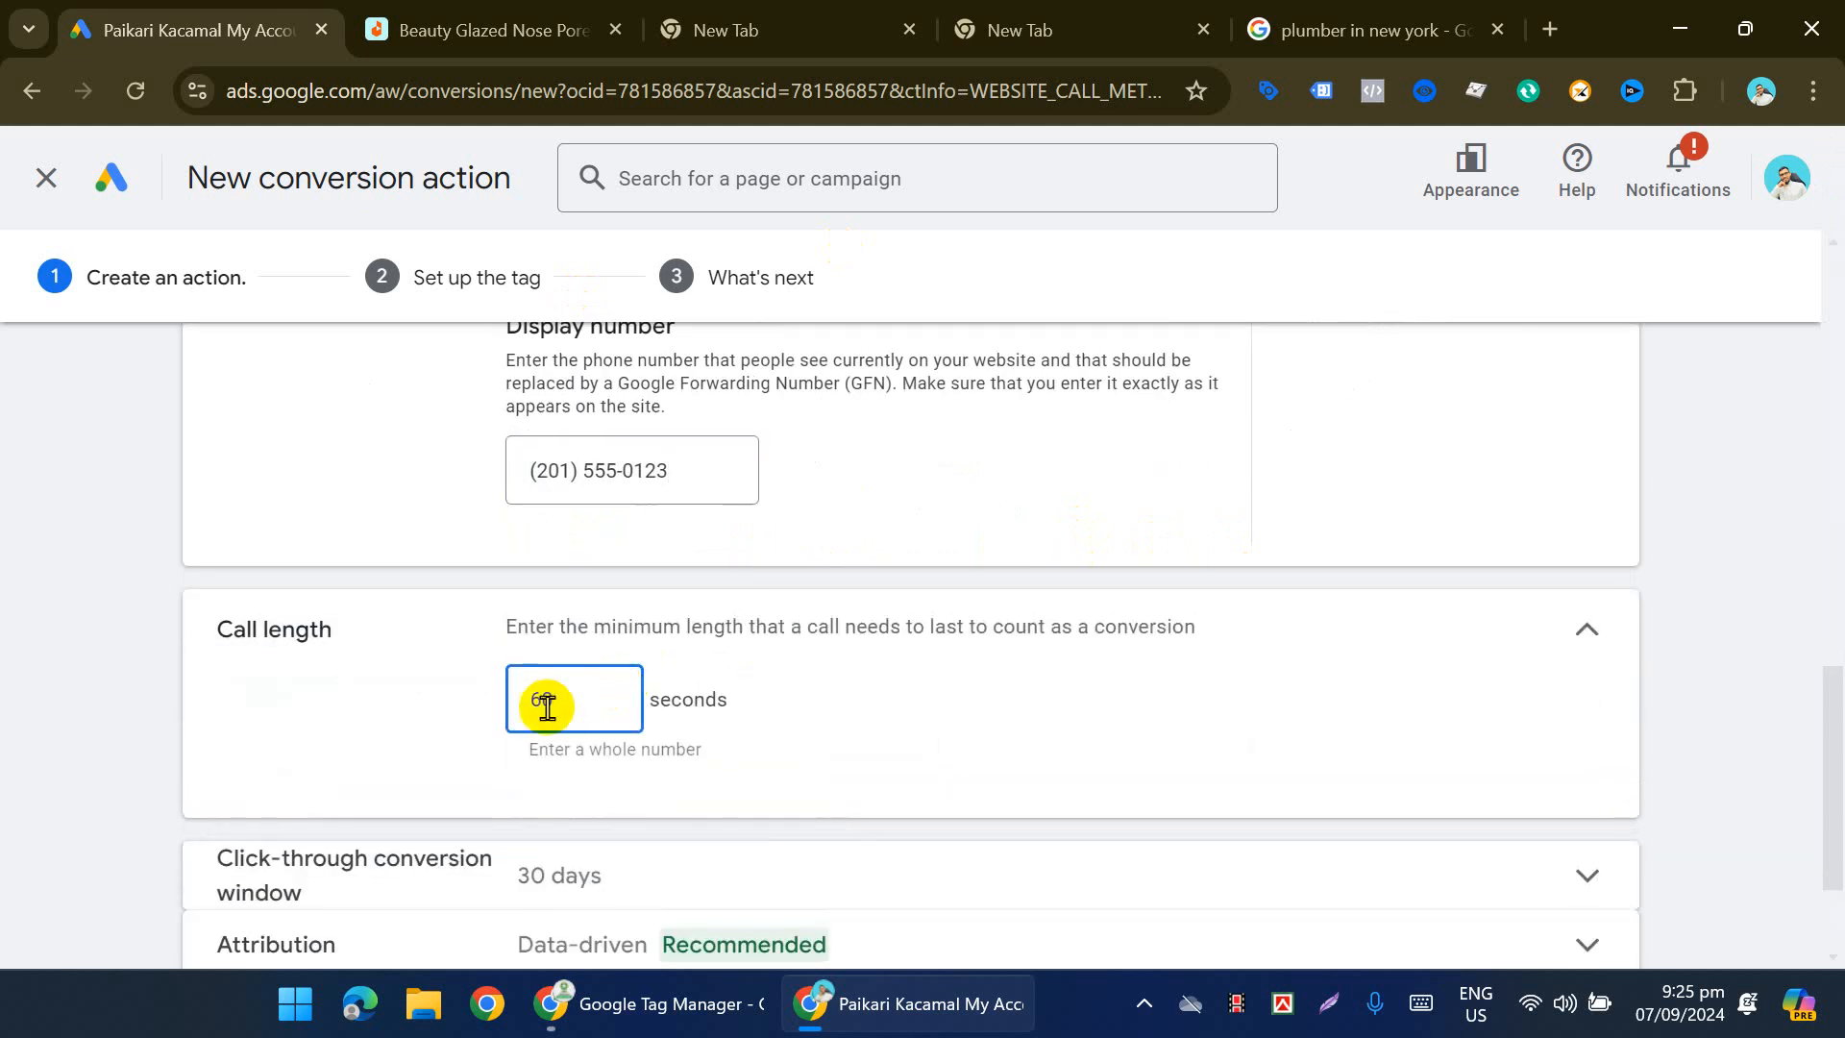
key(BackSpace)
scroll(748, 764, down, 1)
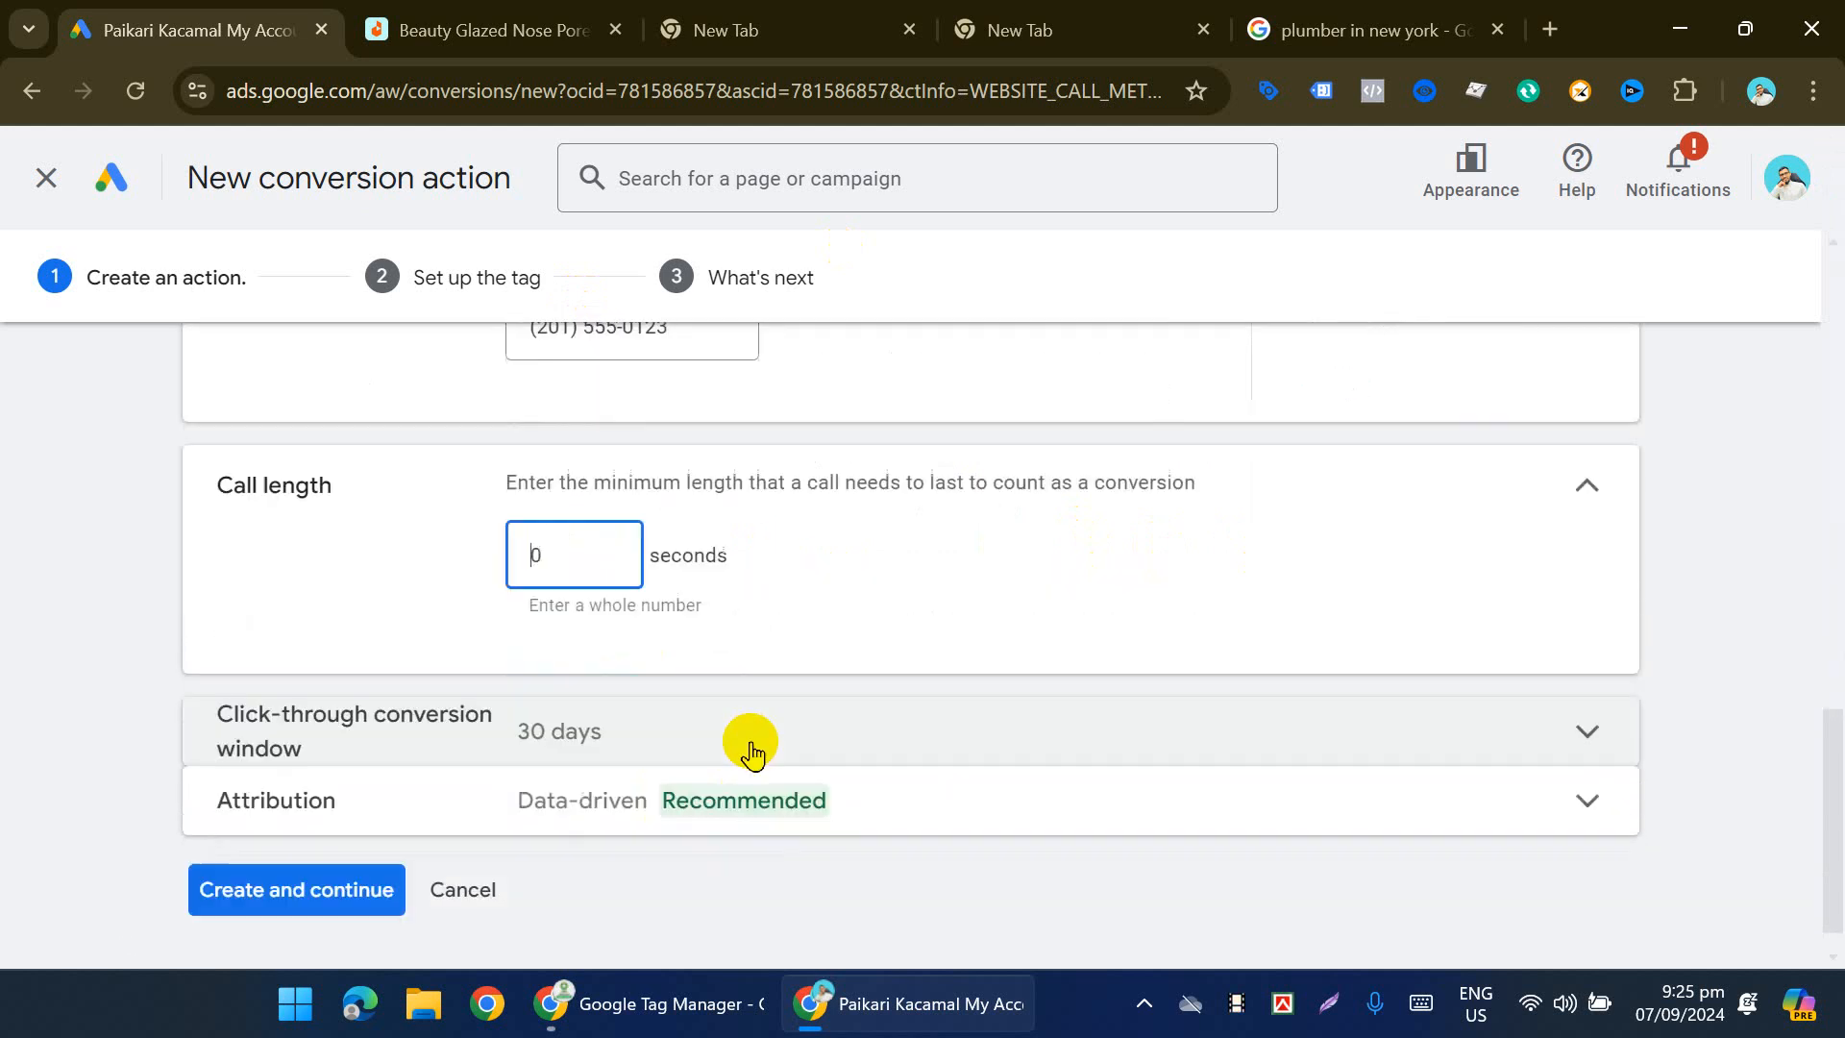
click(674, 732)
scroll(842, 752, down, 1)
click(1584, 594)
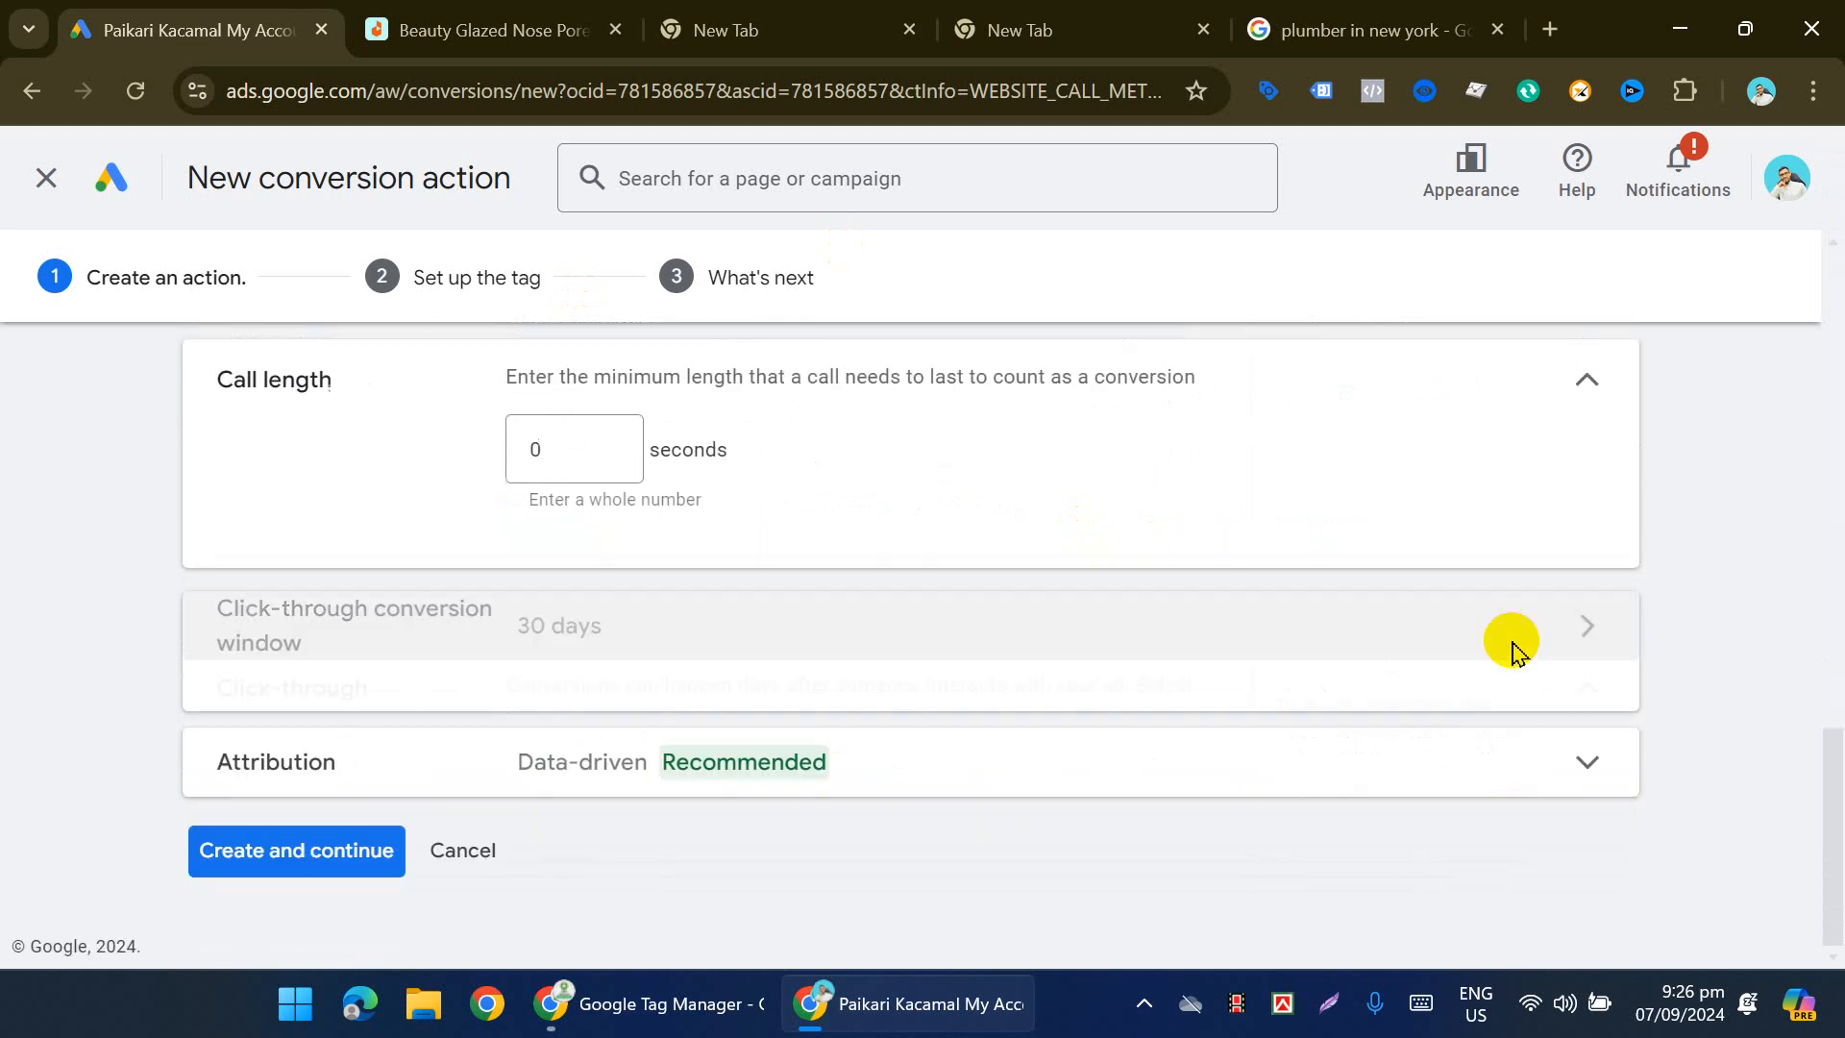
Step: Set the website call conversion's attribution model to Last click
click(967, 783)
scroll(967, 783, down, 1)
click(782, 731)
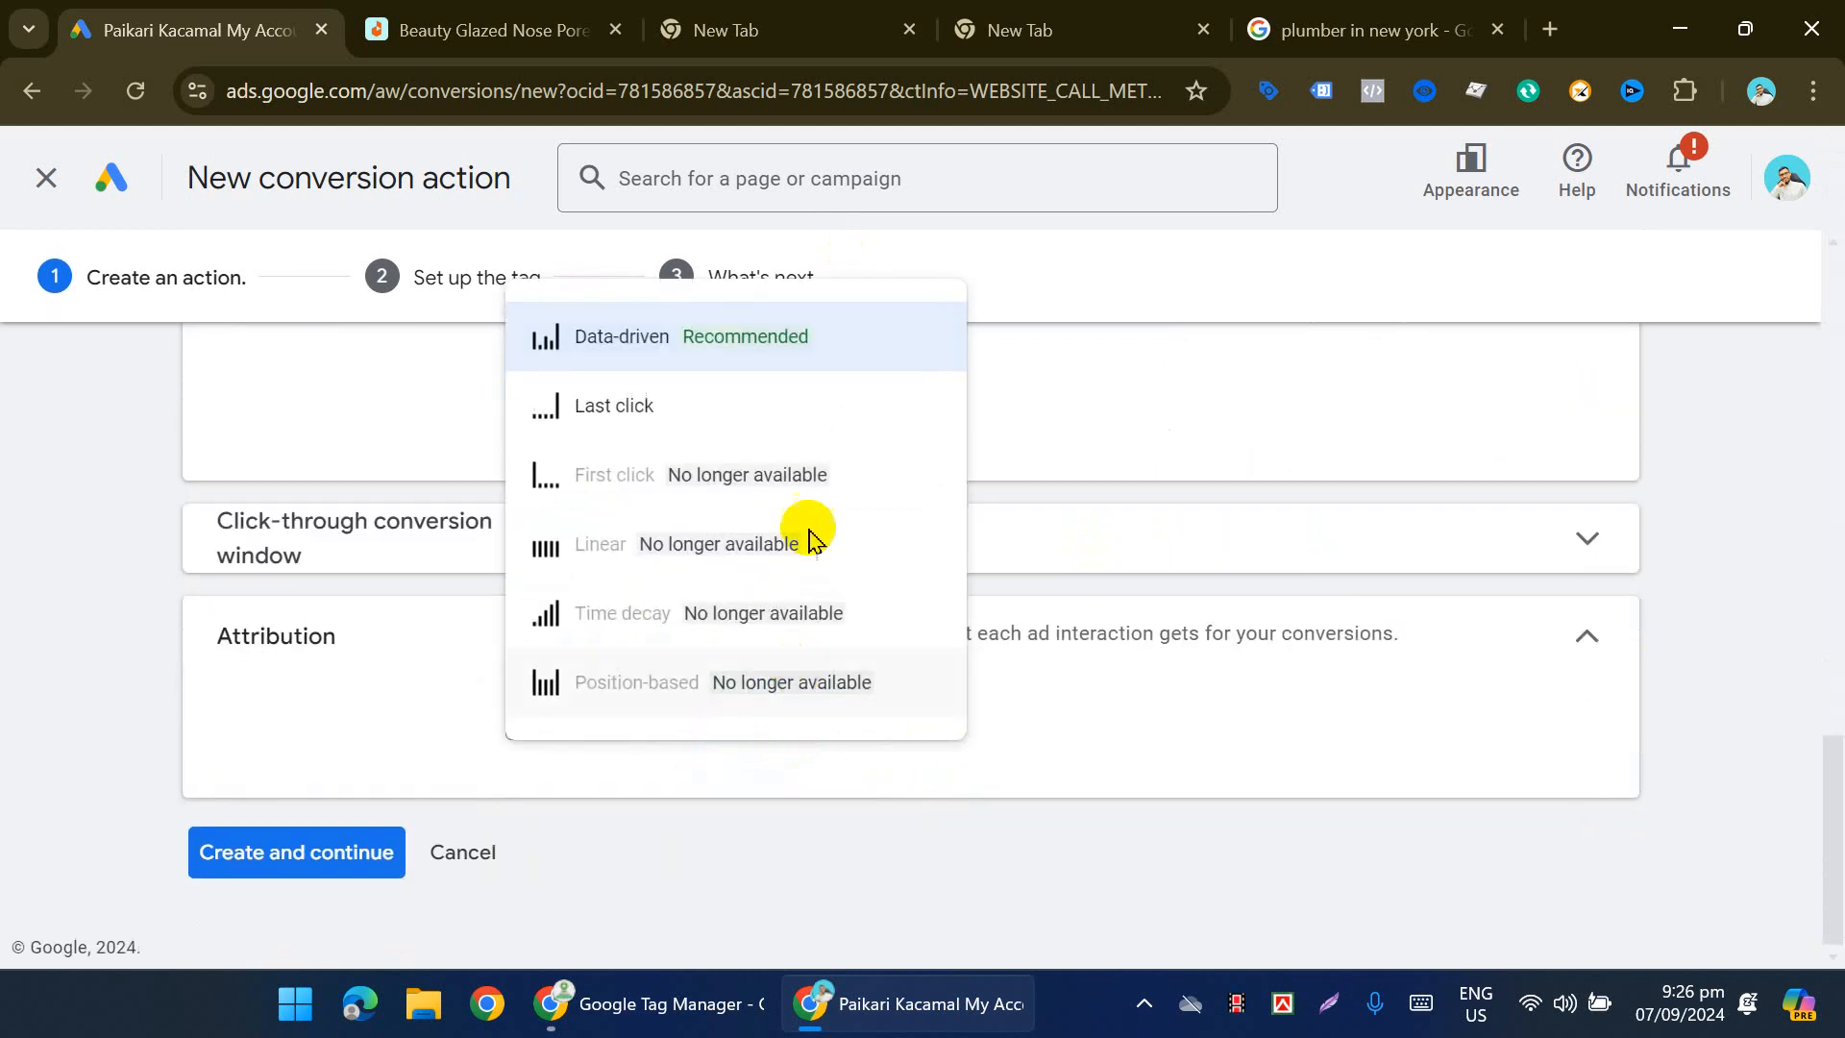
click(638, 402)
Step: Review the destination and display number settings, looking at Facebook and the sponsored results for "plumber in new york" along the way
scroll(859, 575, up, 5)
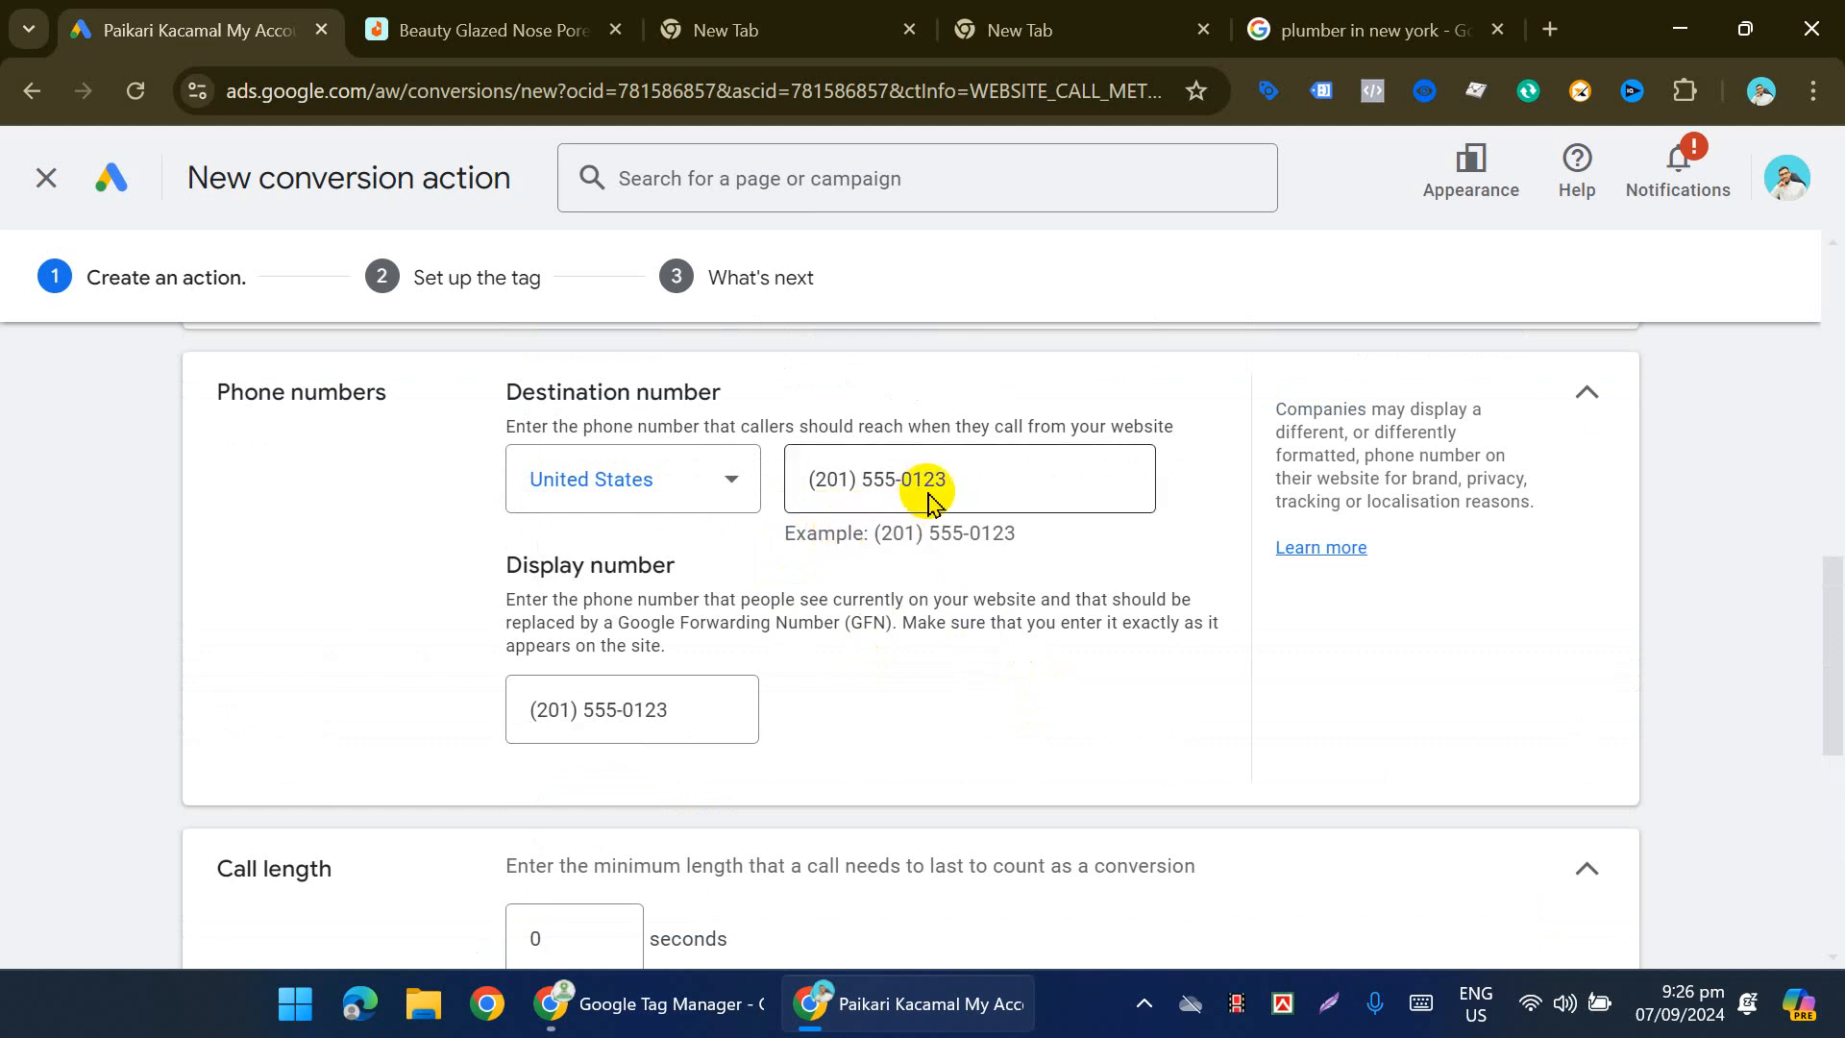
drag(956, 477, 815, 479)
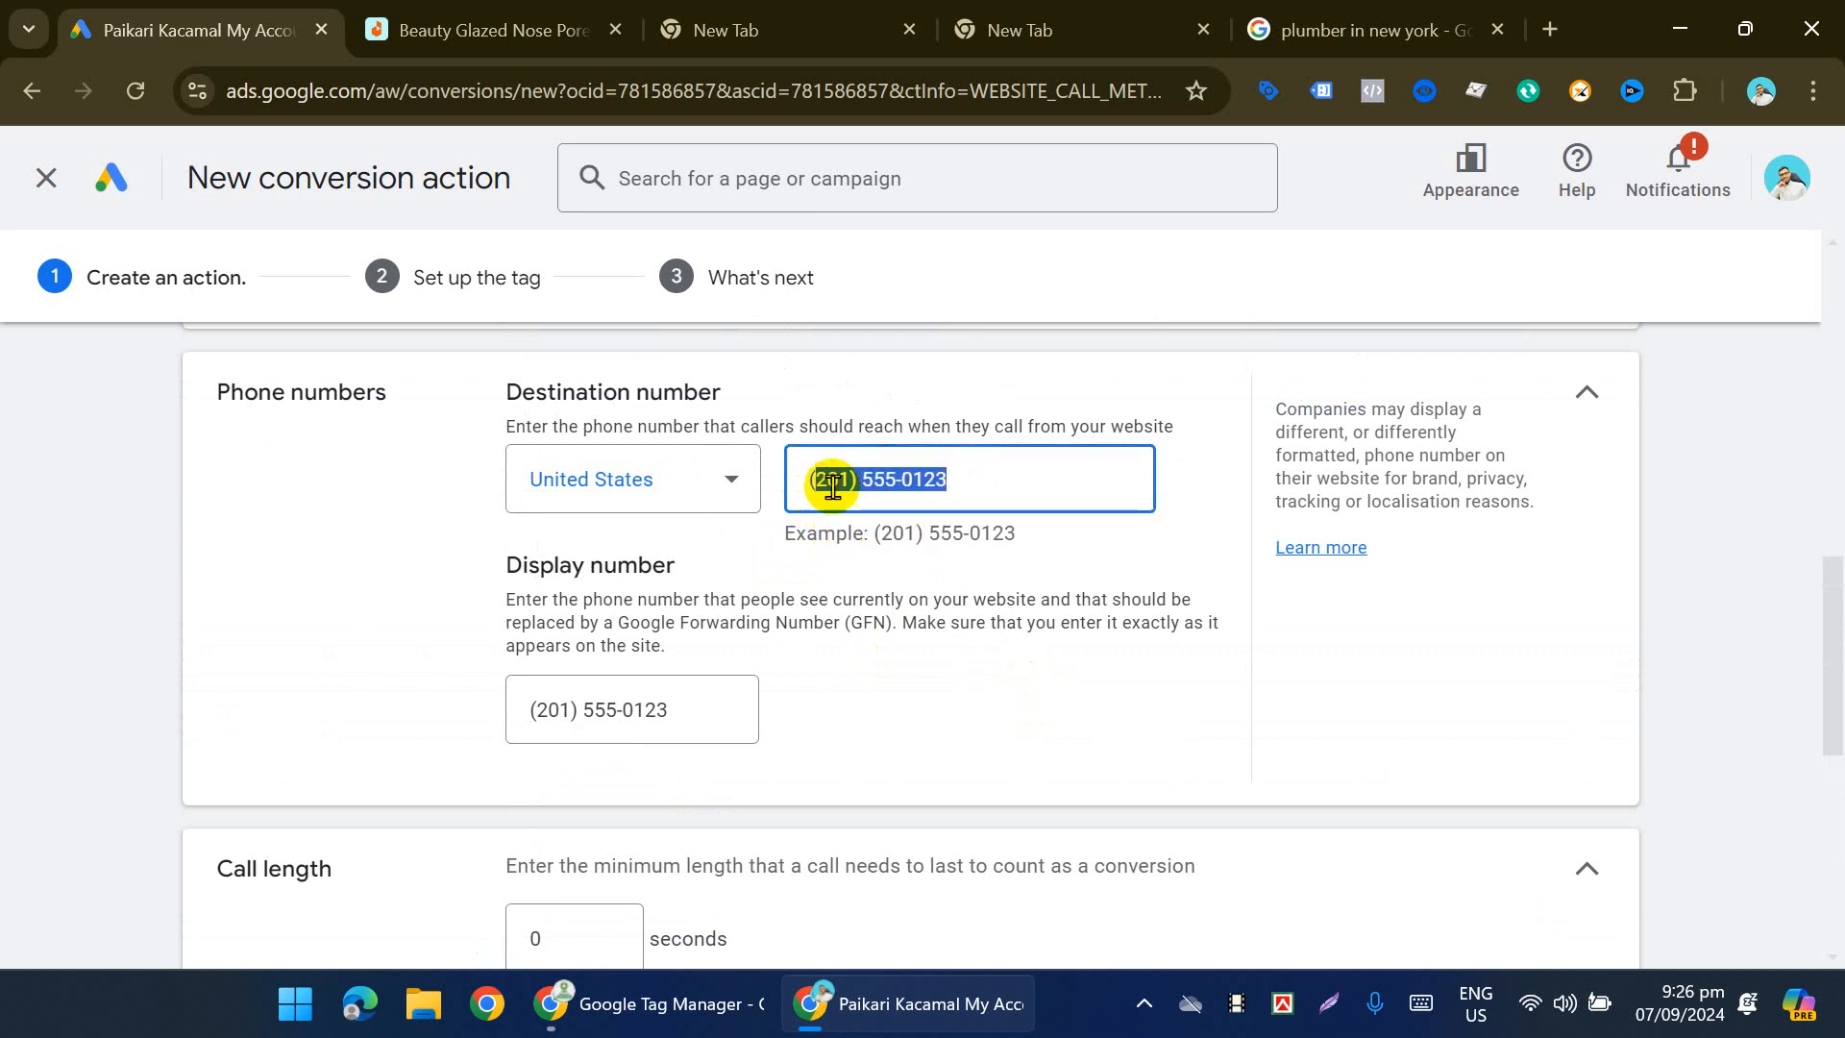
click(1009, 478)
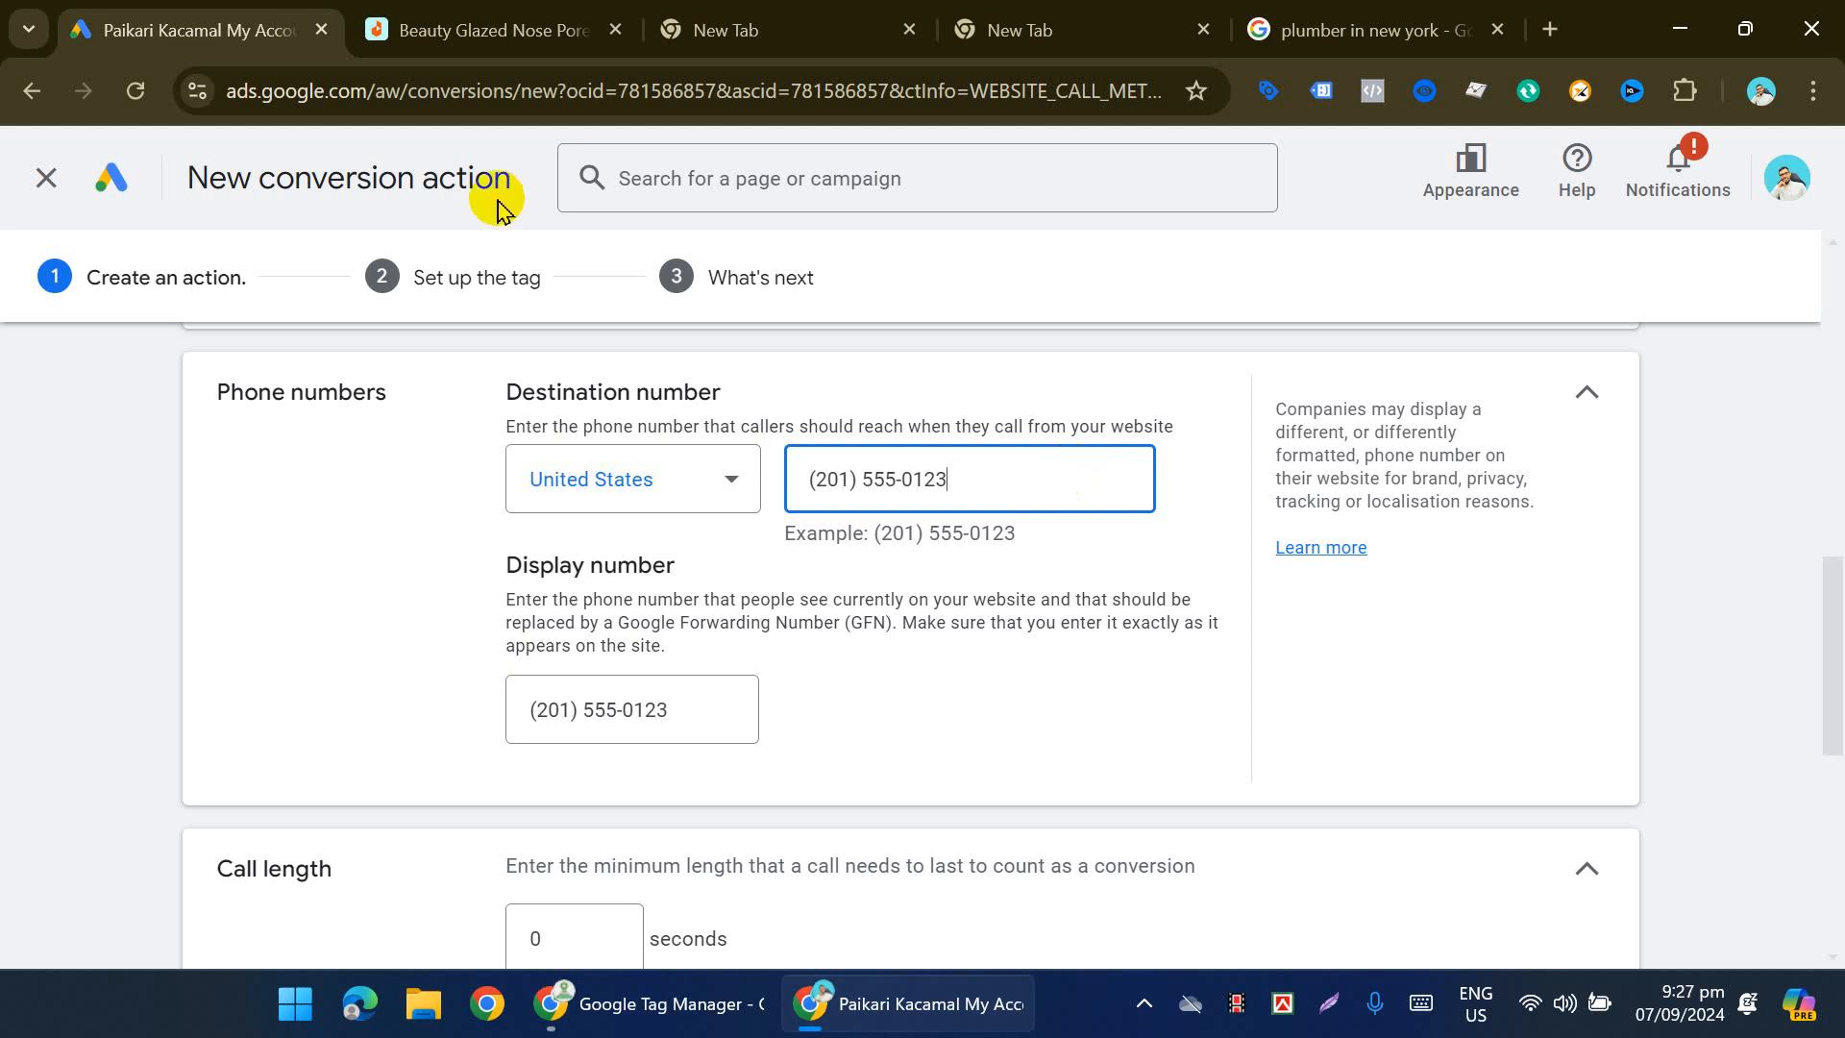
click(957, 25)
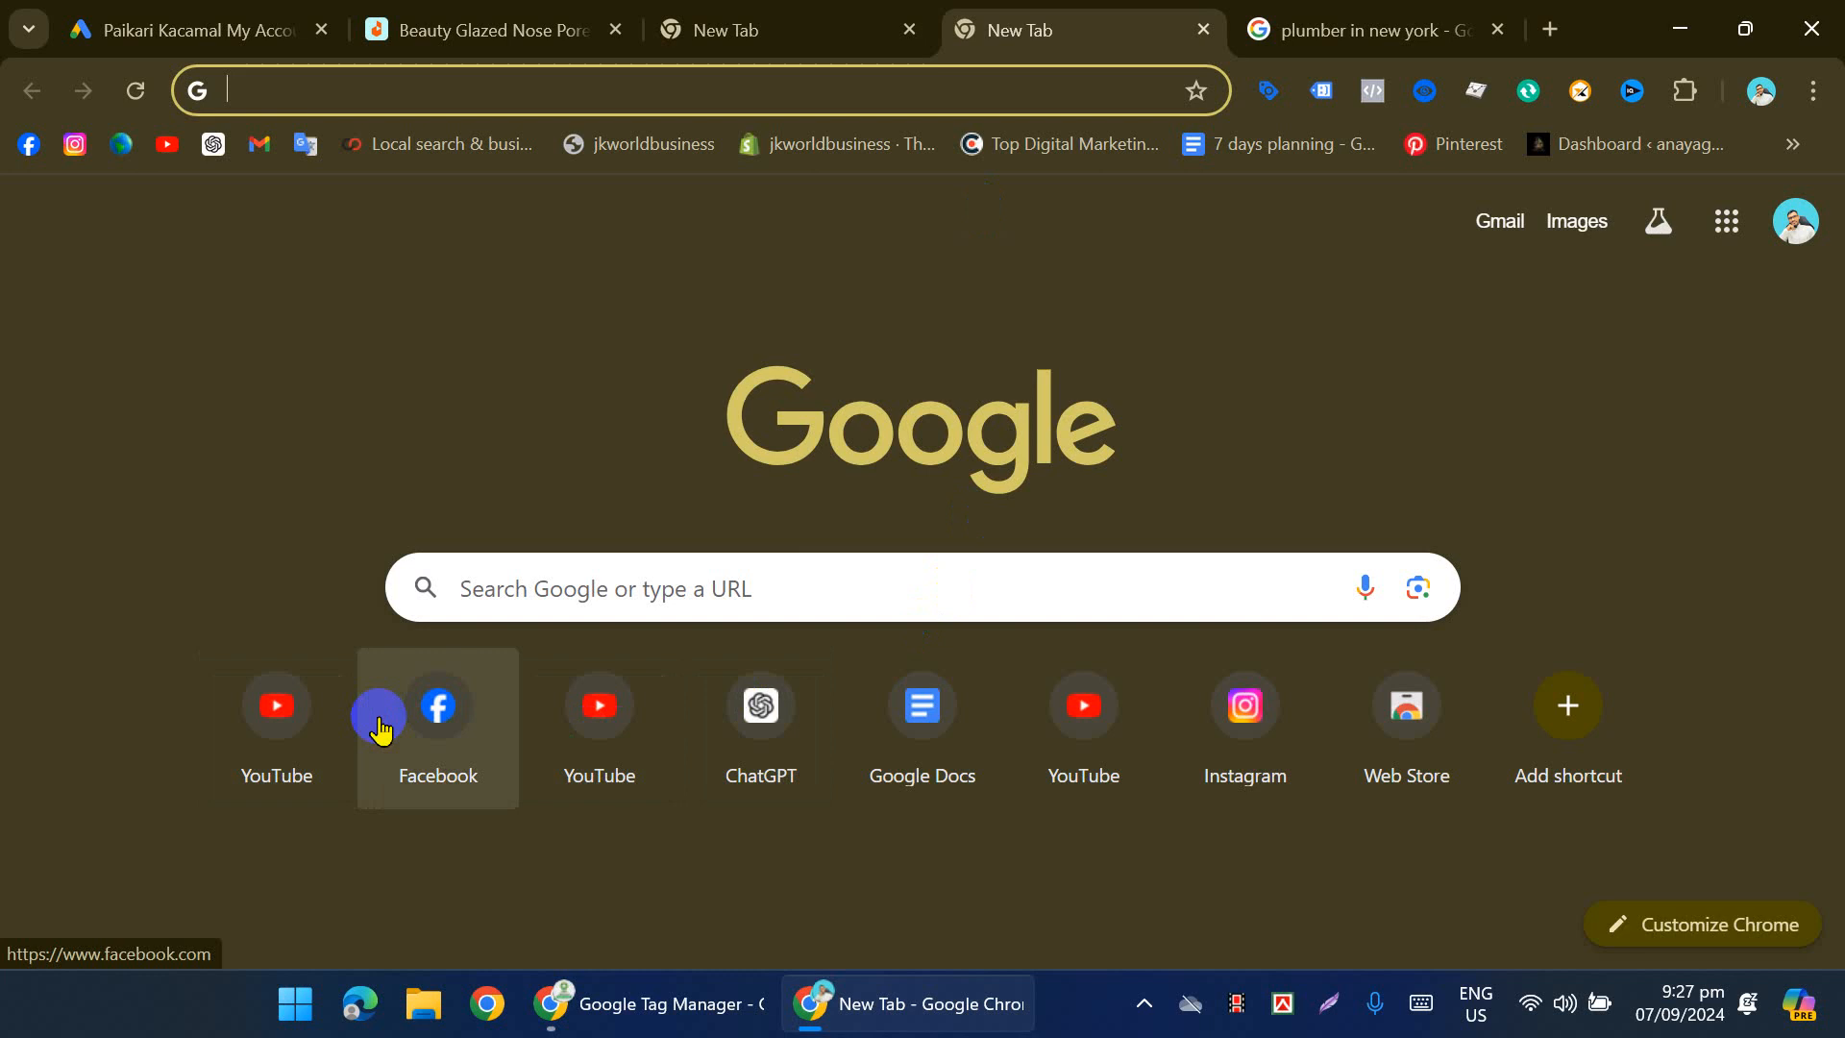
click(428, 736)
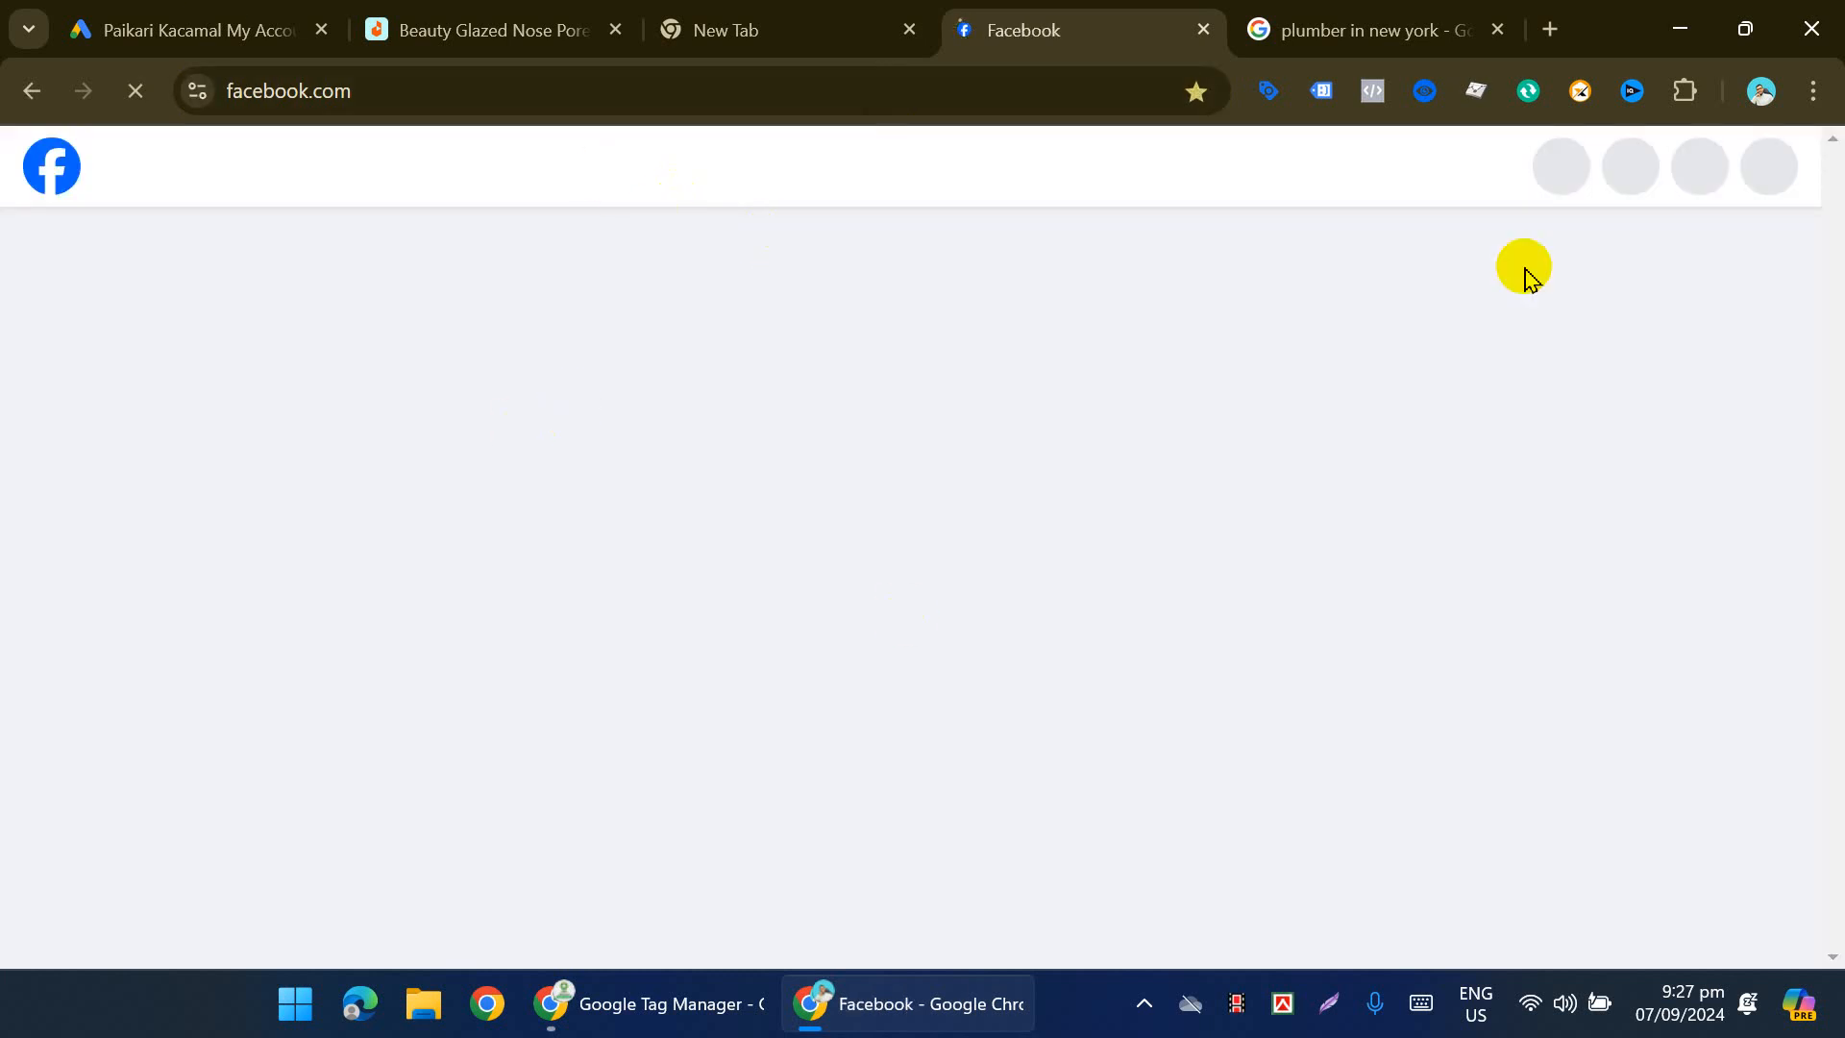
click(1384, 23)
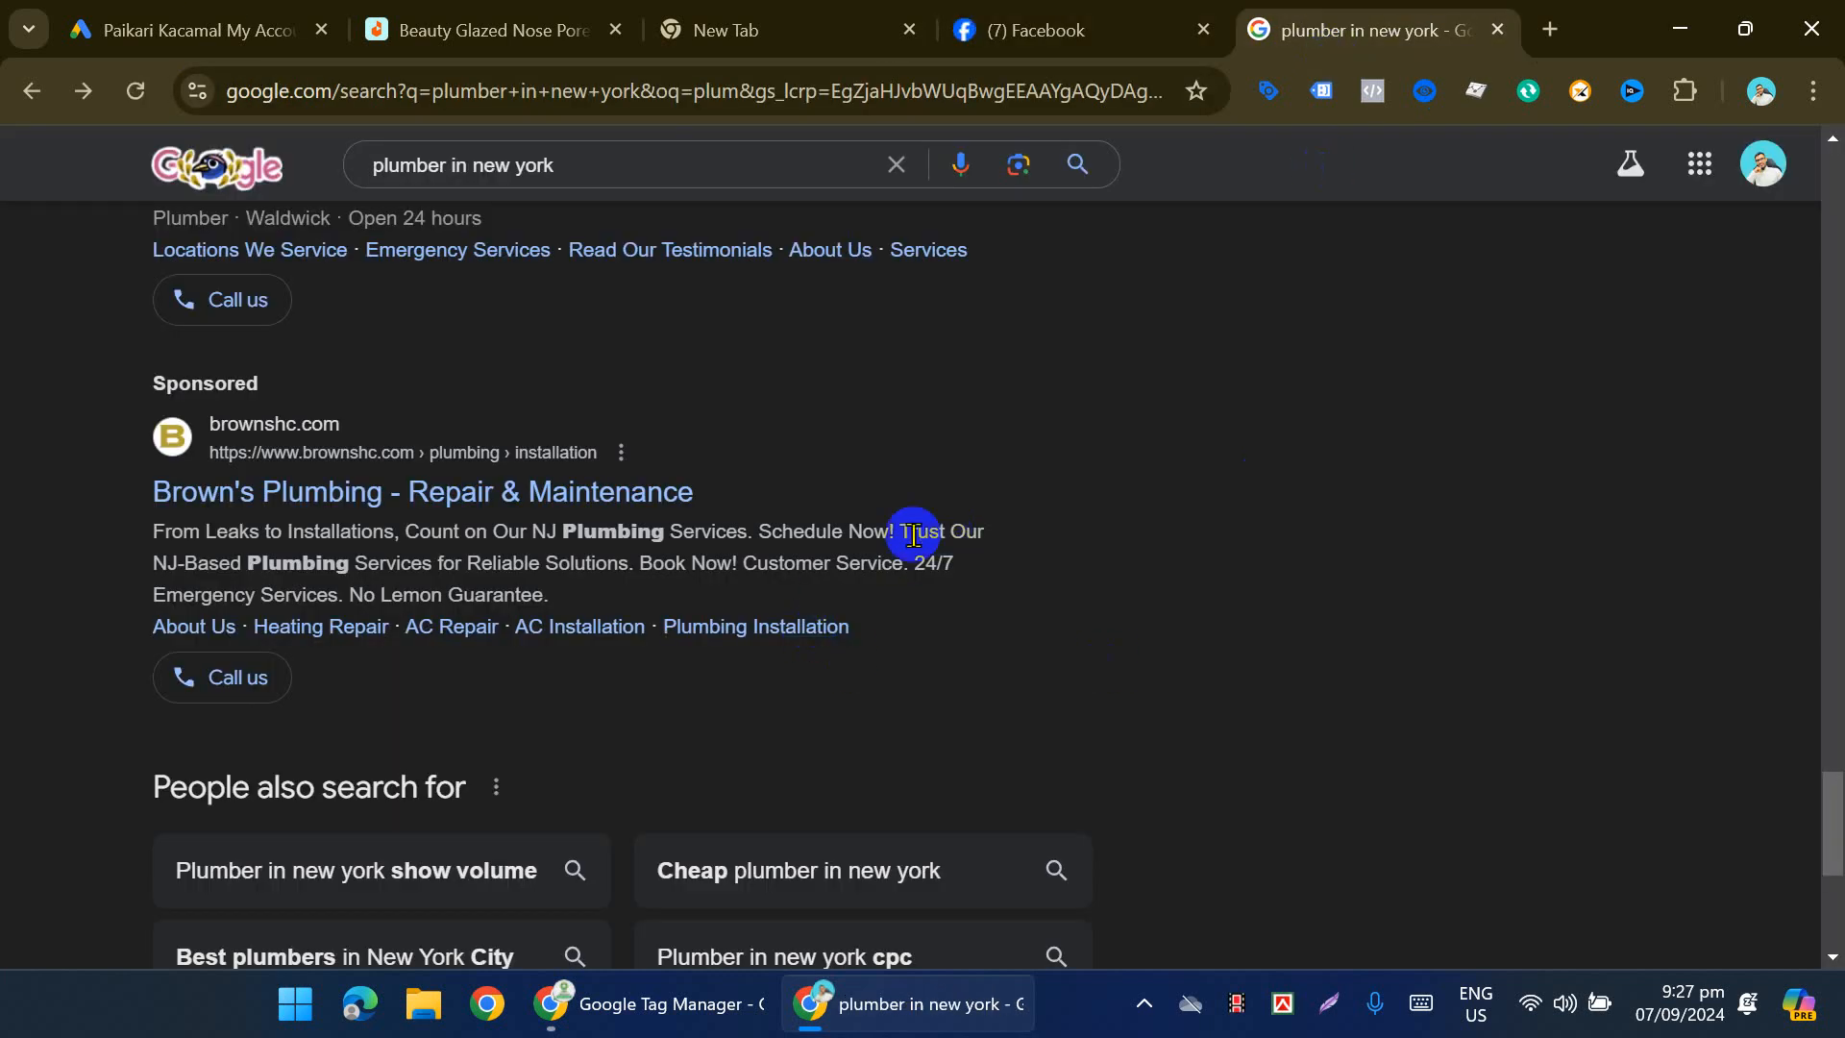
click(269, 36)
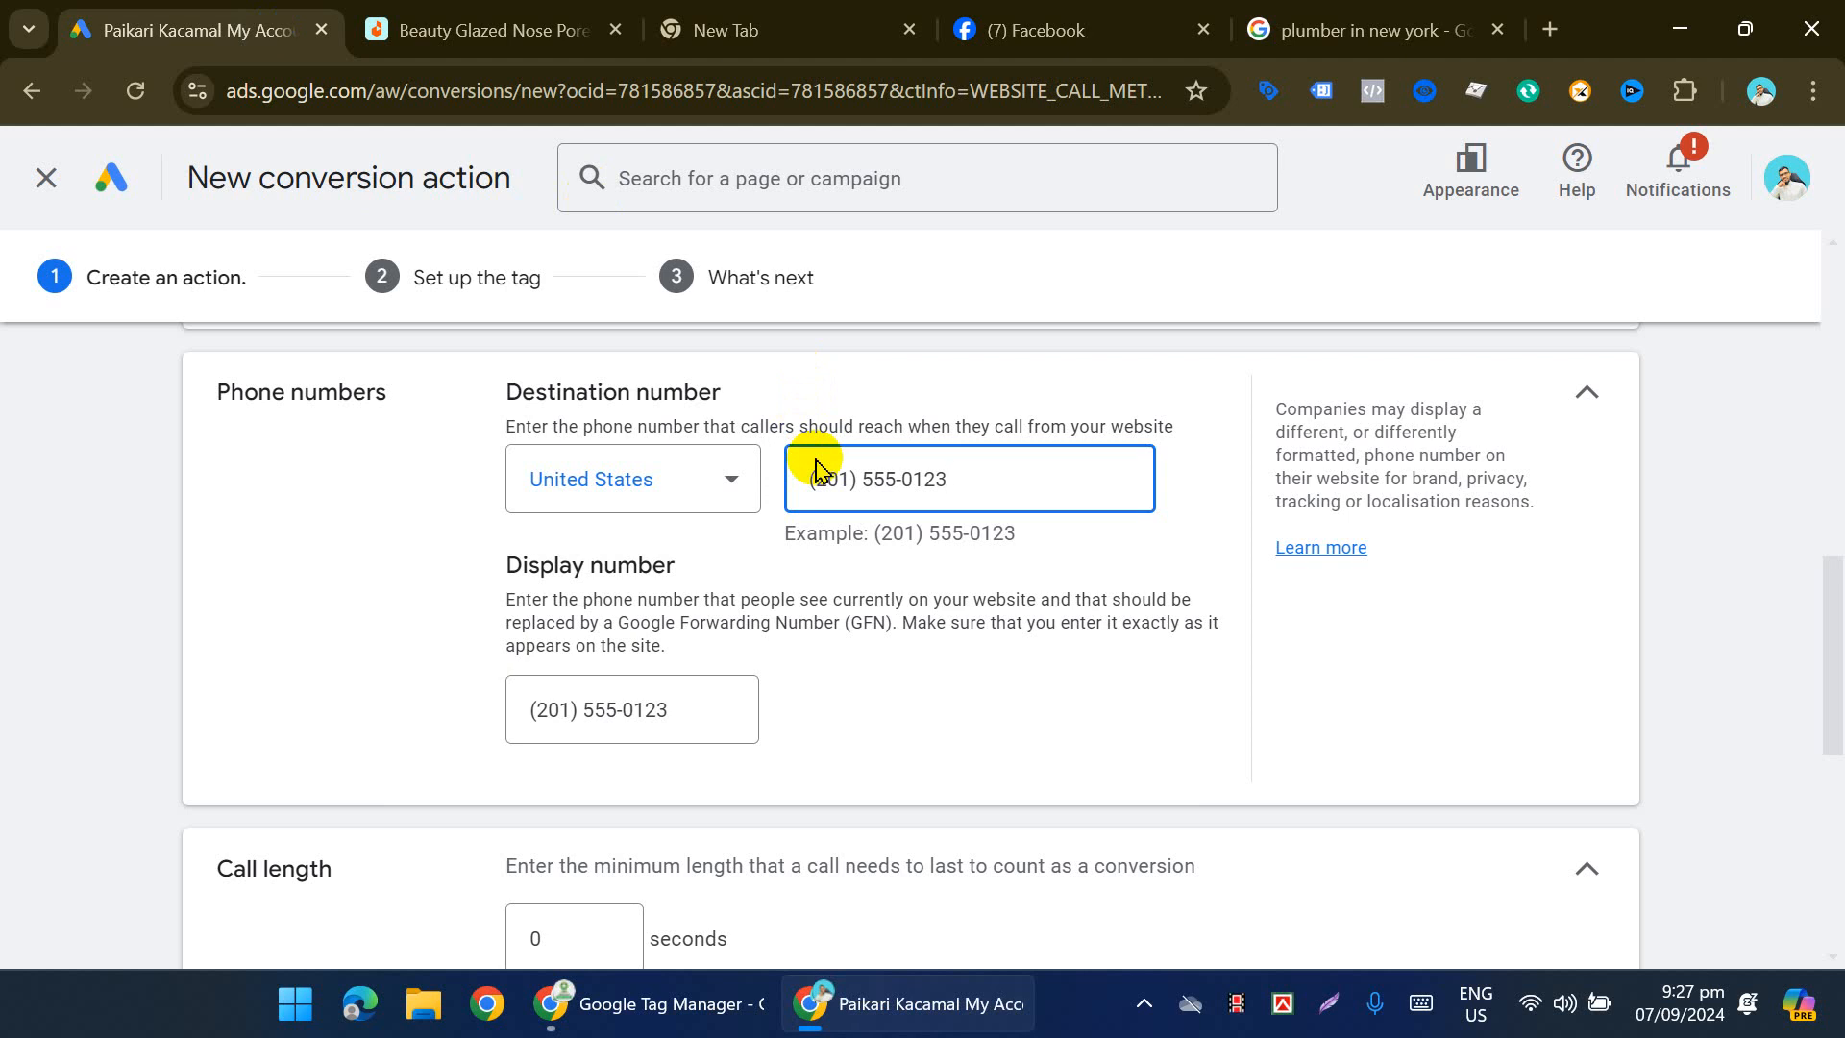
drag(976, 477, 817, 478)
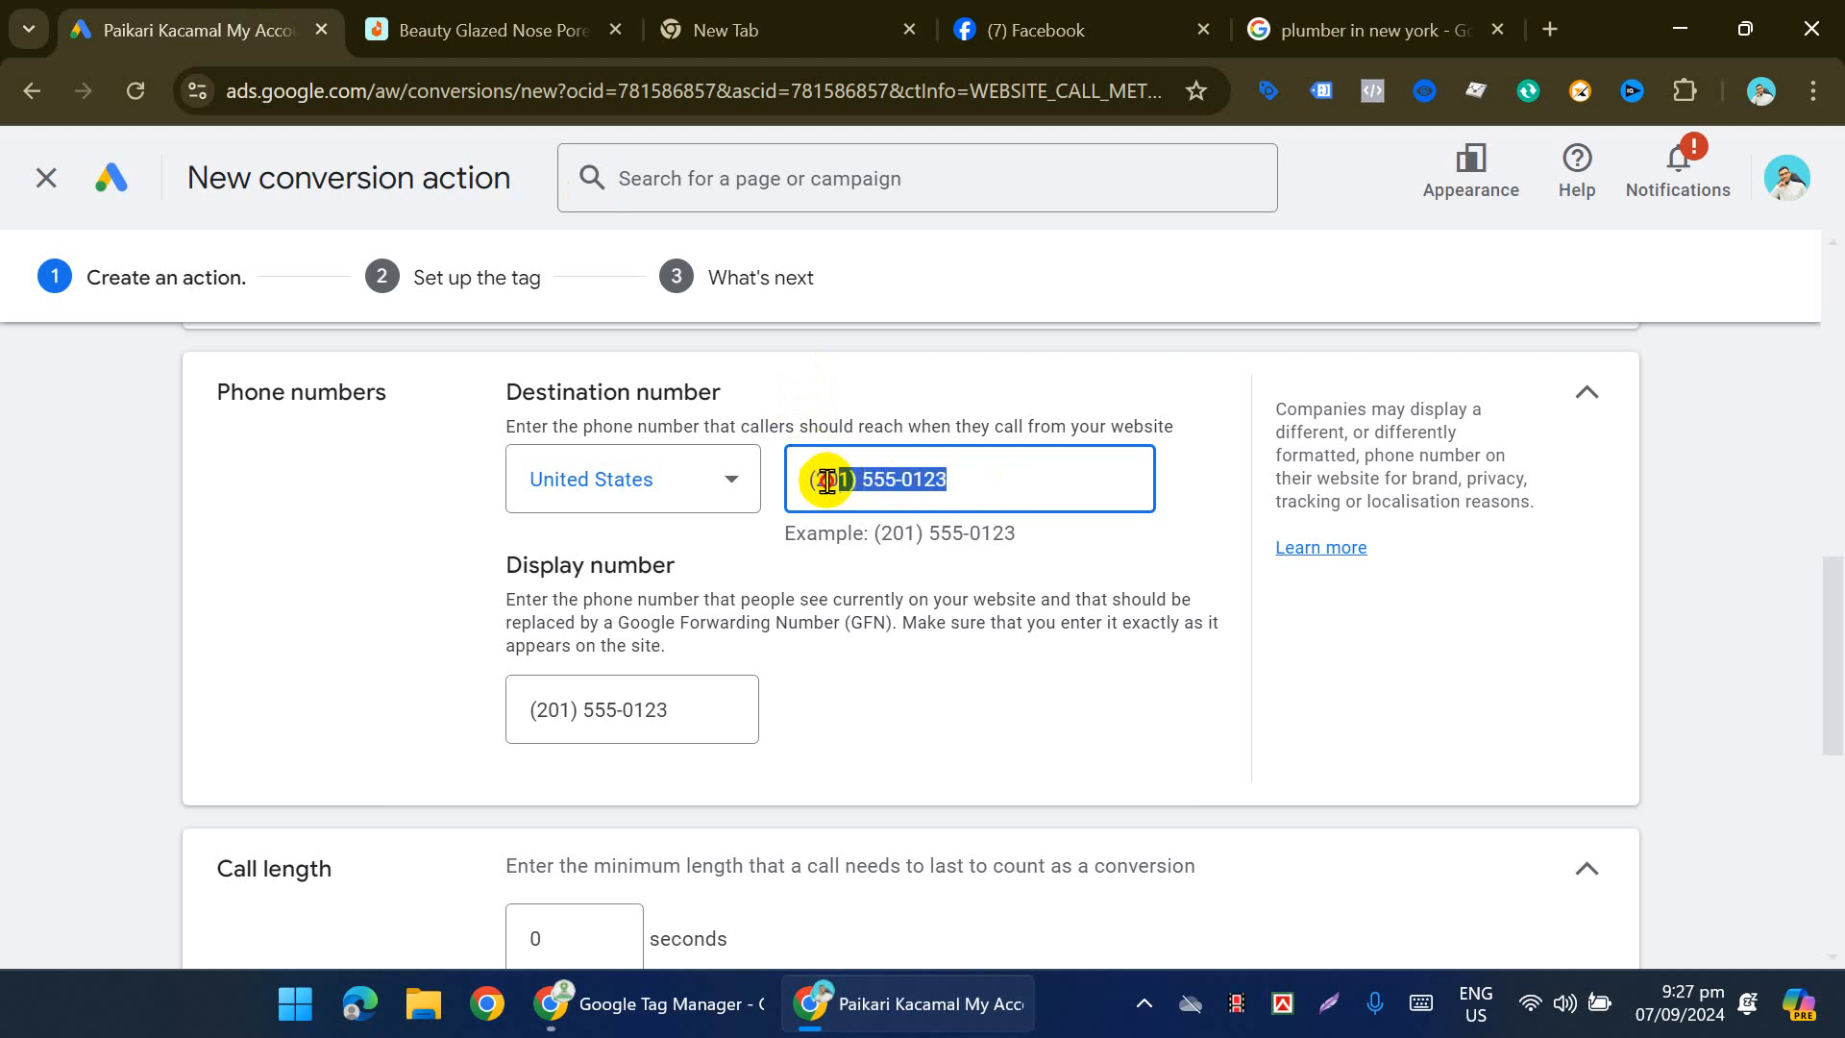
click(1009, 487)
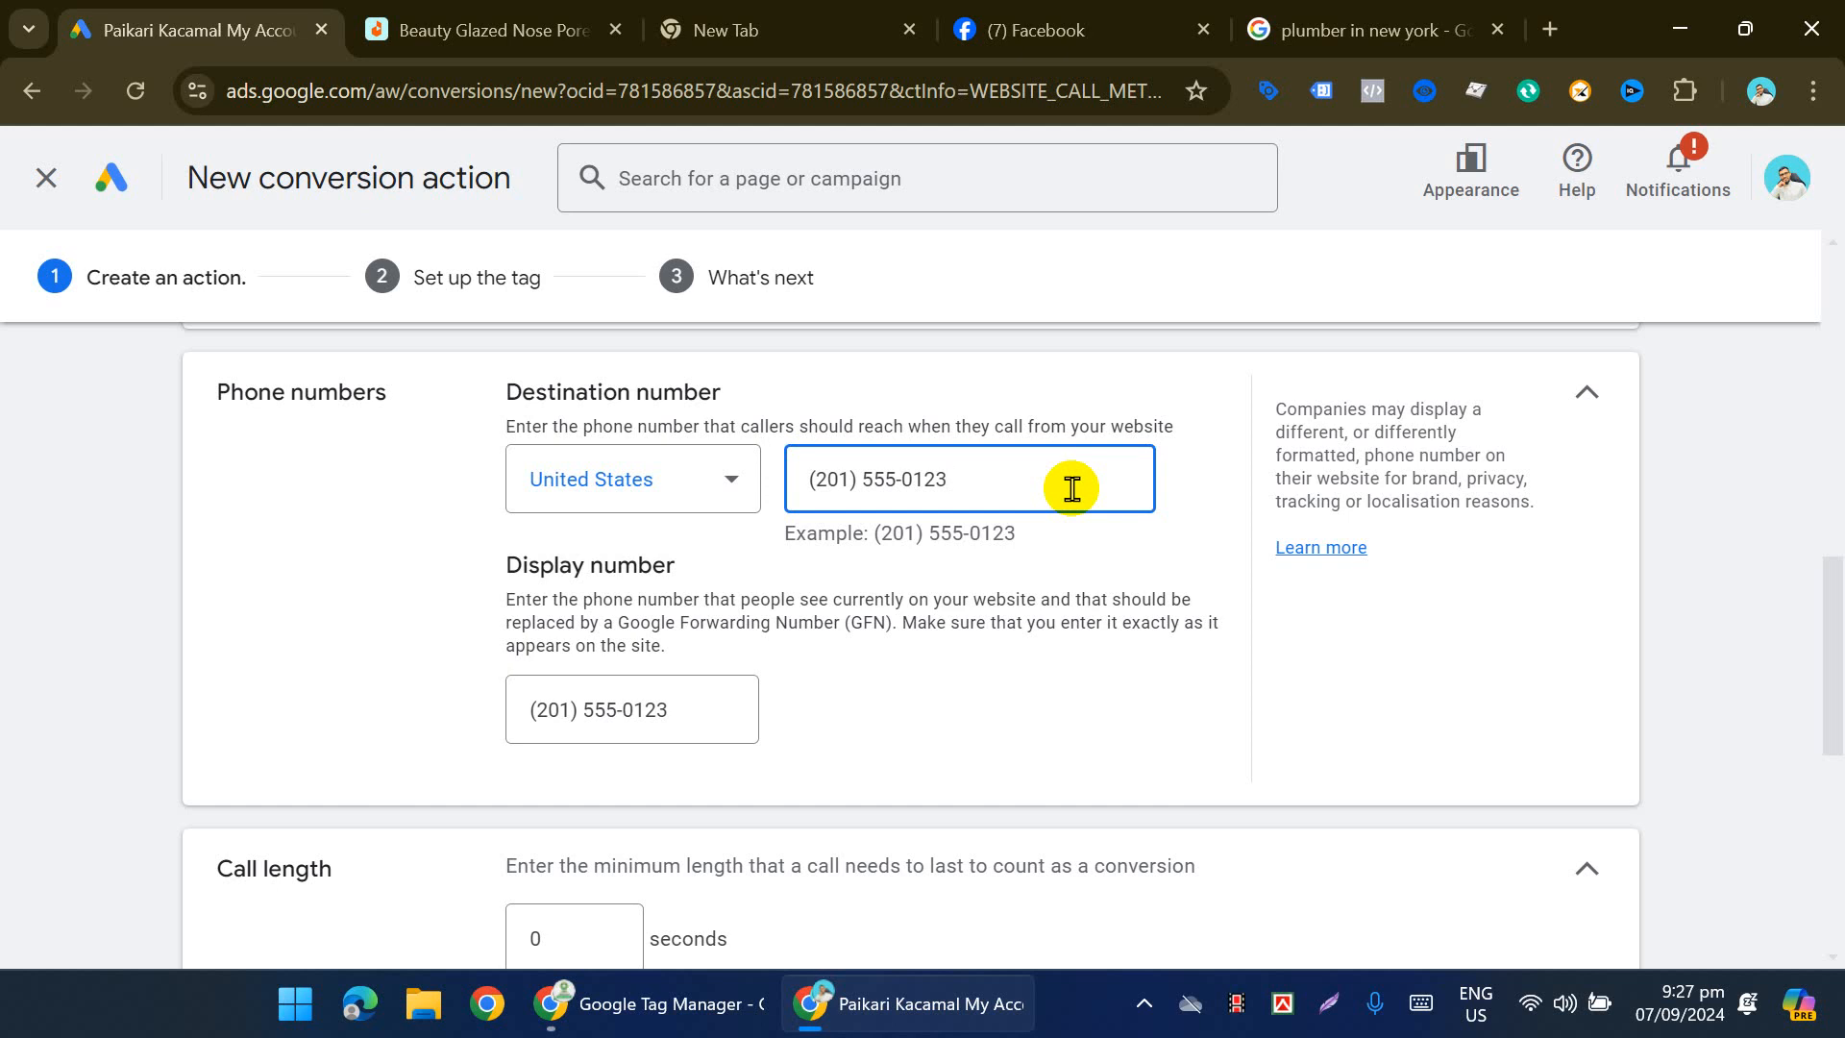
scroll(824, 535, down, 3)
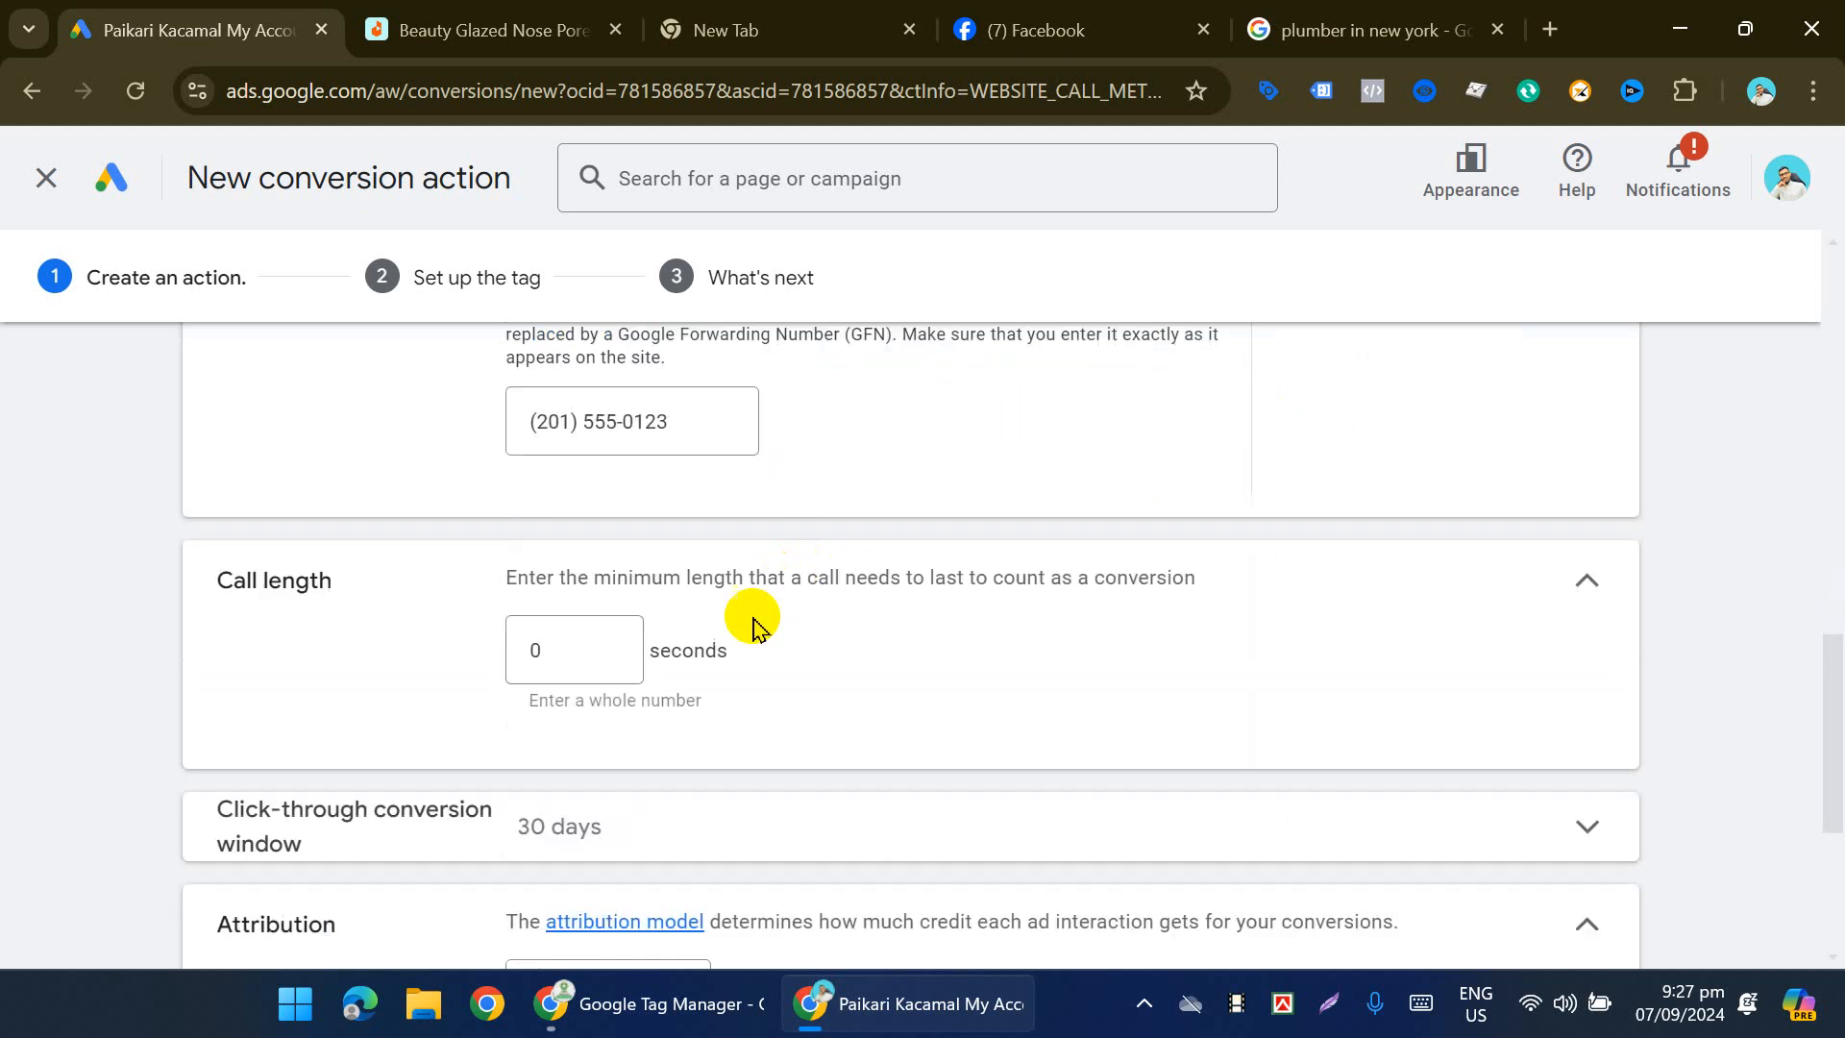
Step: Create the website call conversion action with its current settings and continue to the tag setup
click(597, 638)
scroll(646, 804, down, 5)
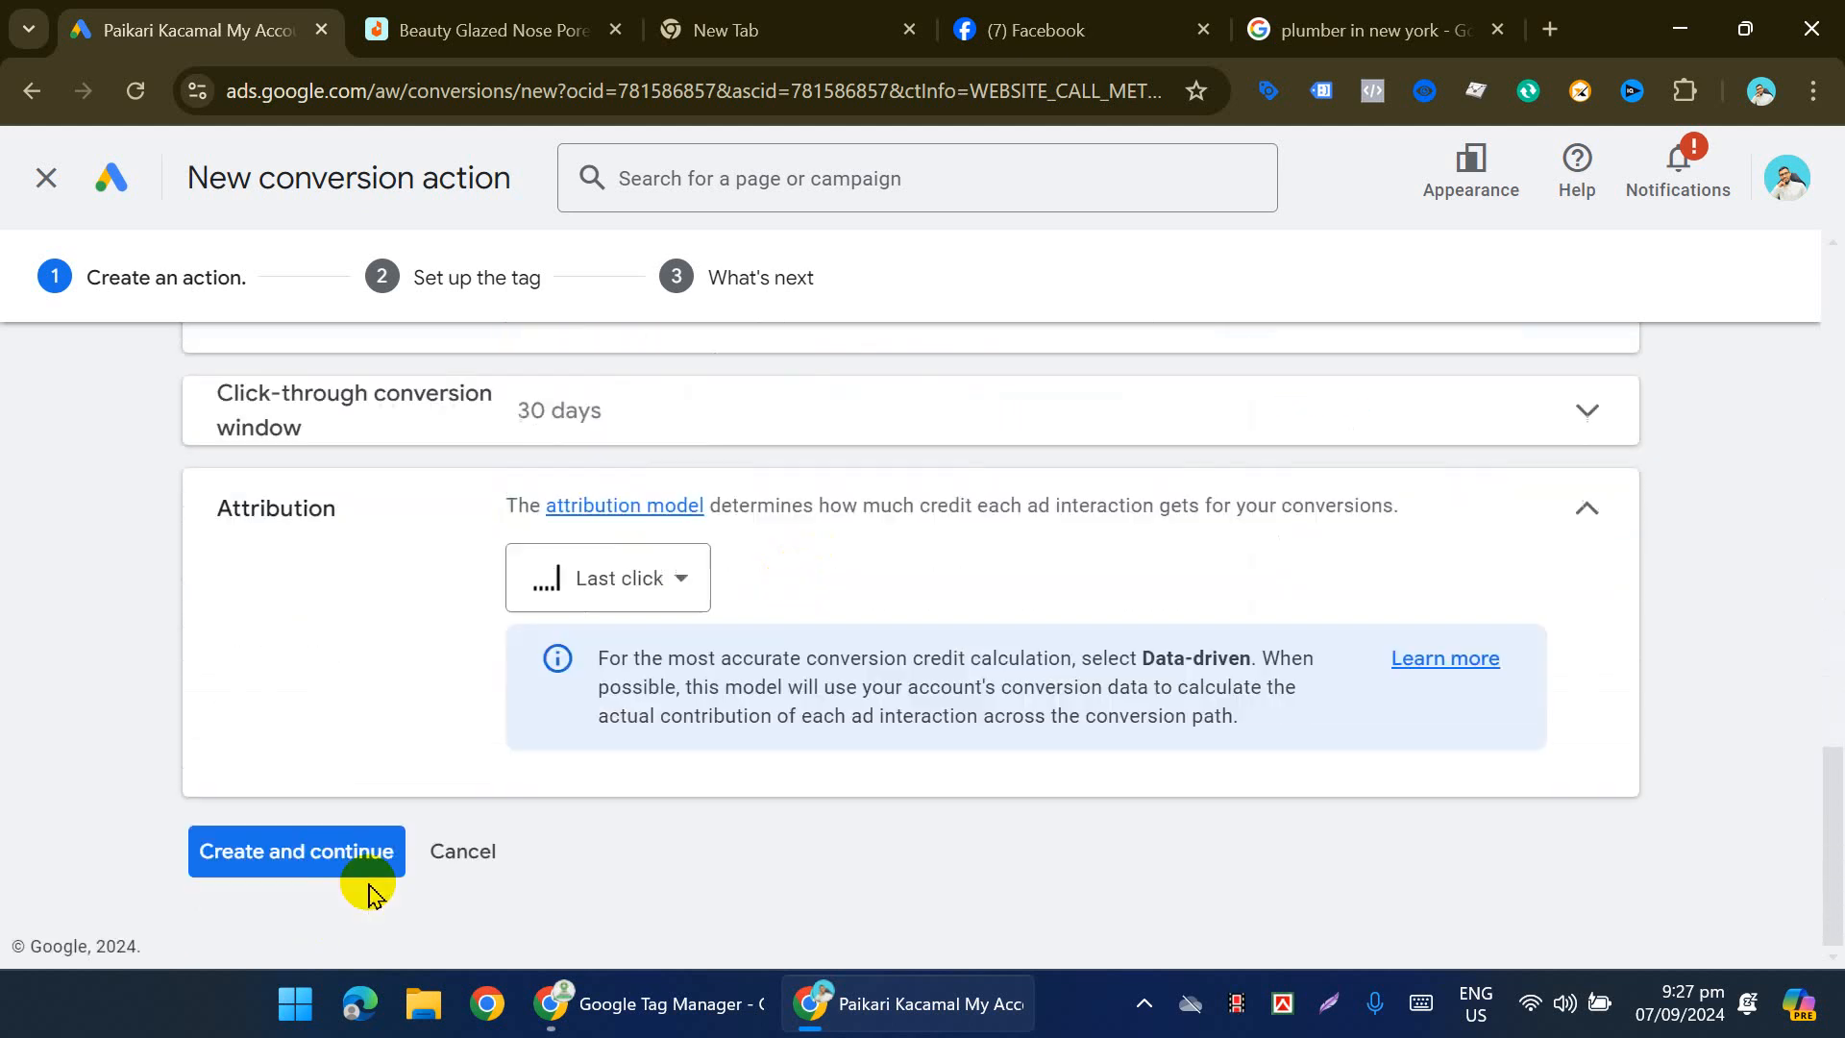
click(309, 871)
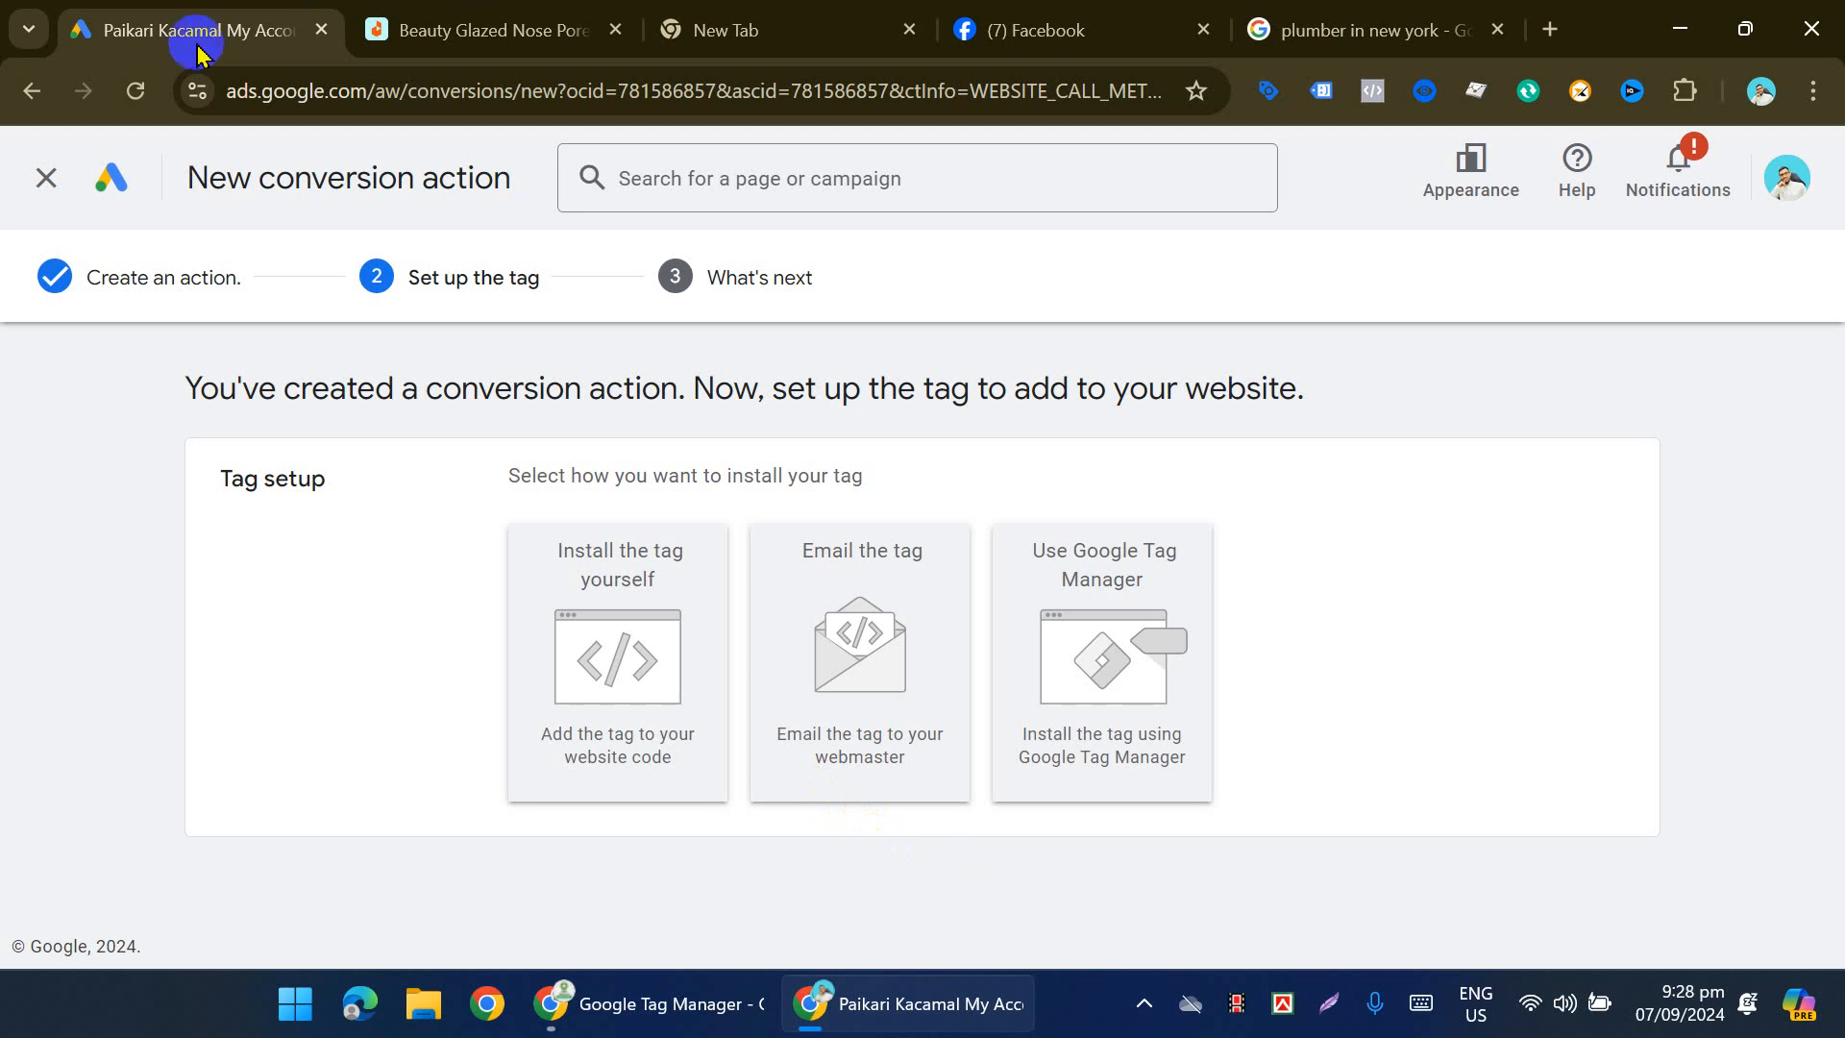
Step: Go back and start another phone call conversion action for calls to a phone number on the website
click(30, 96)
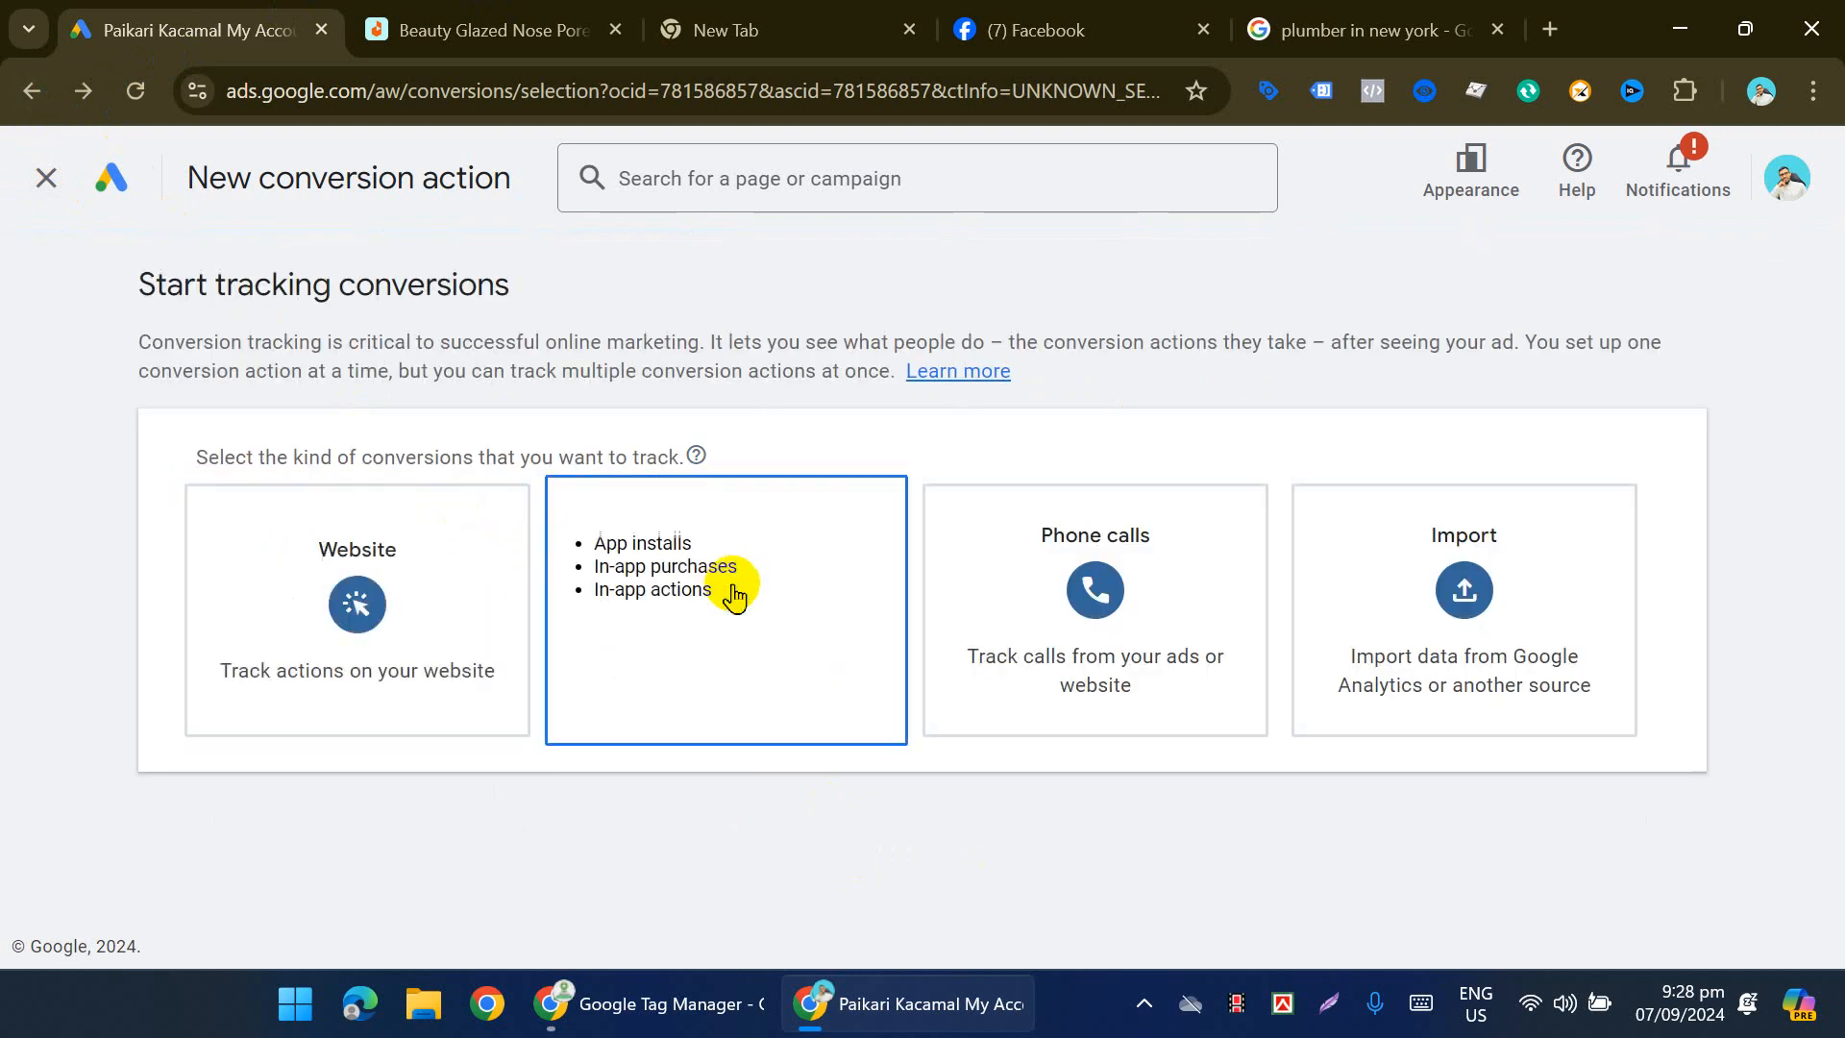
click(1084, 641)
scroll(688, 779, down, 3)
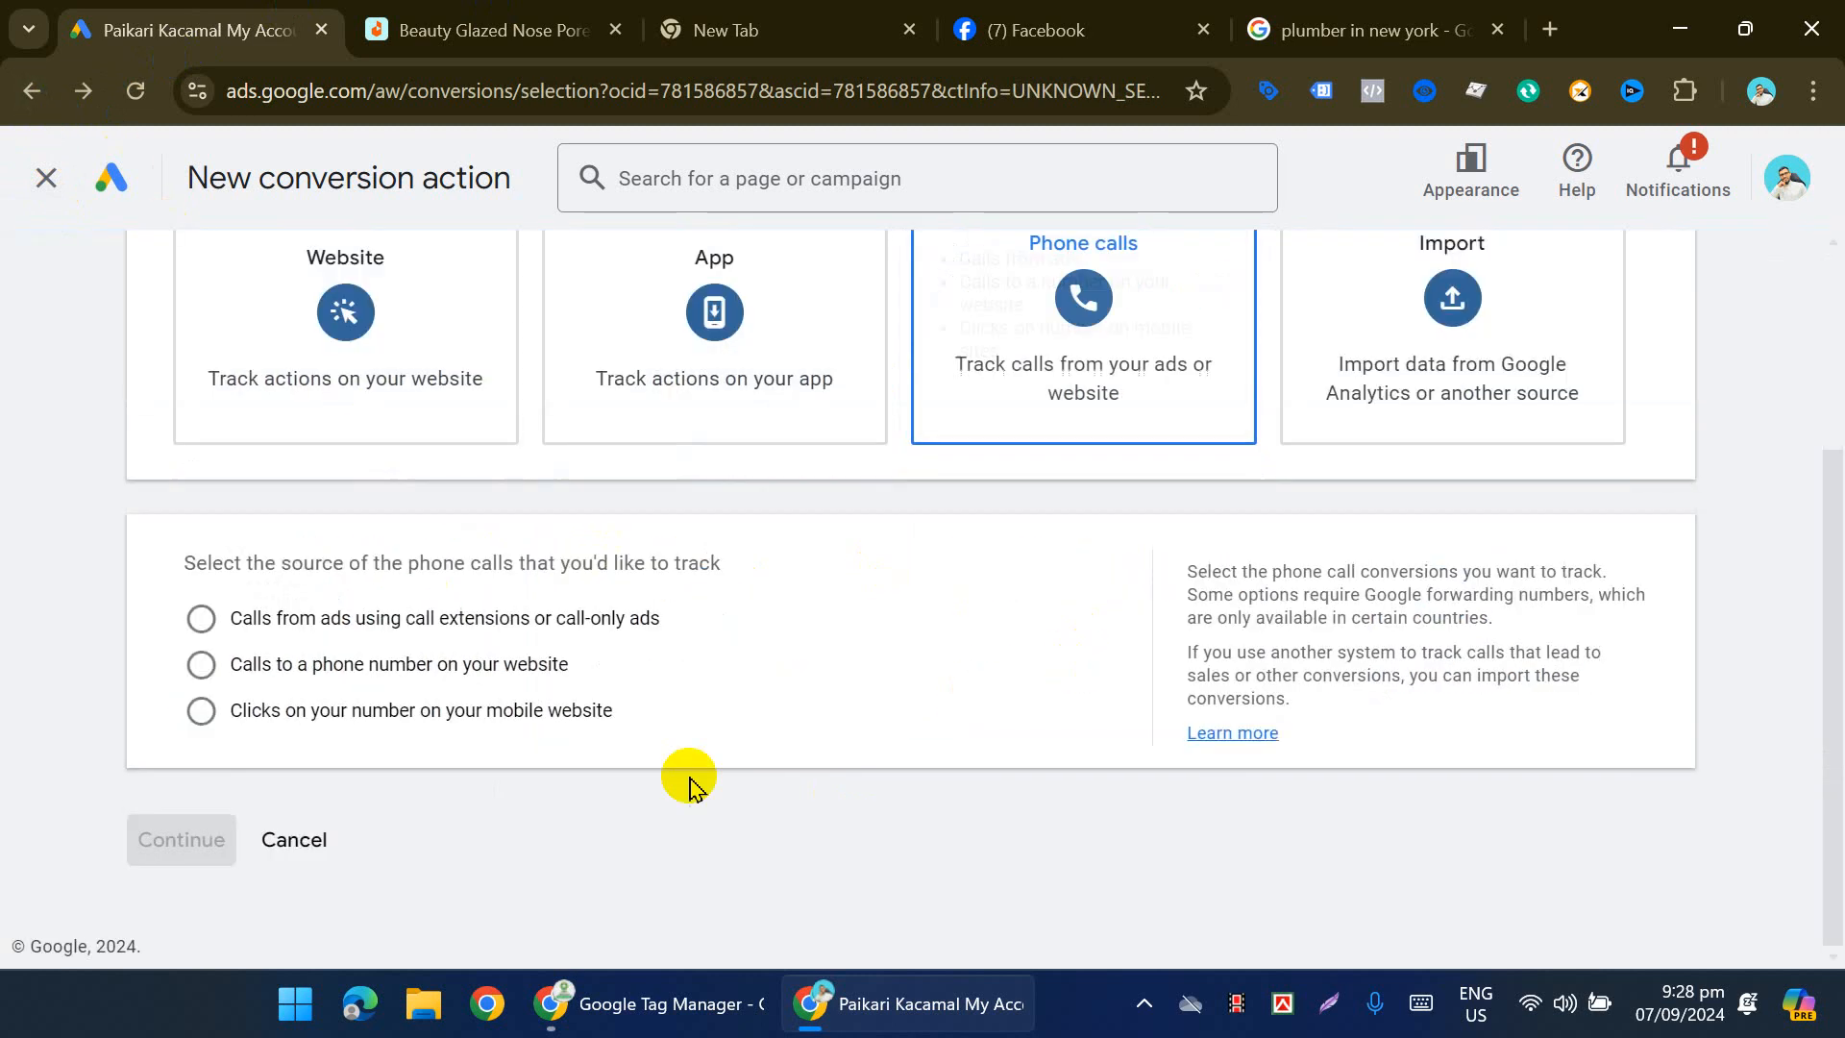
click(200, 670)
click(201, 836)
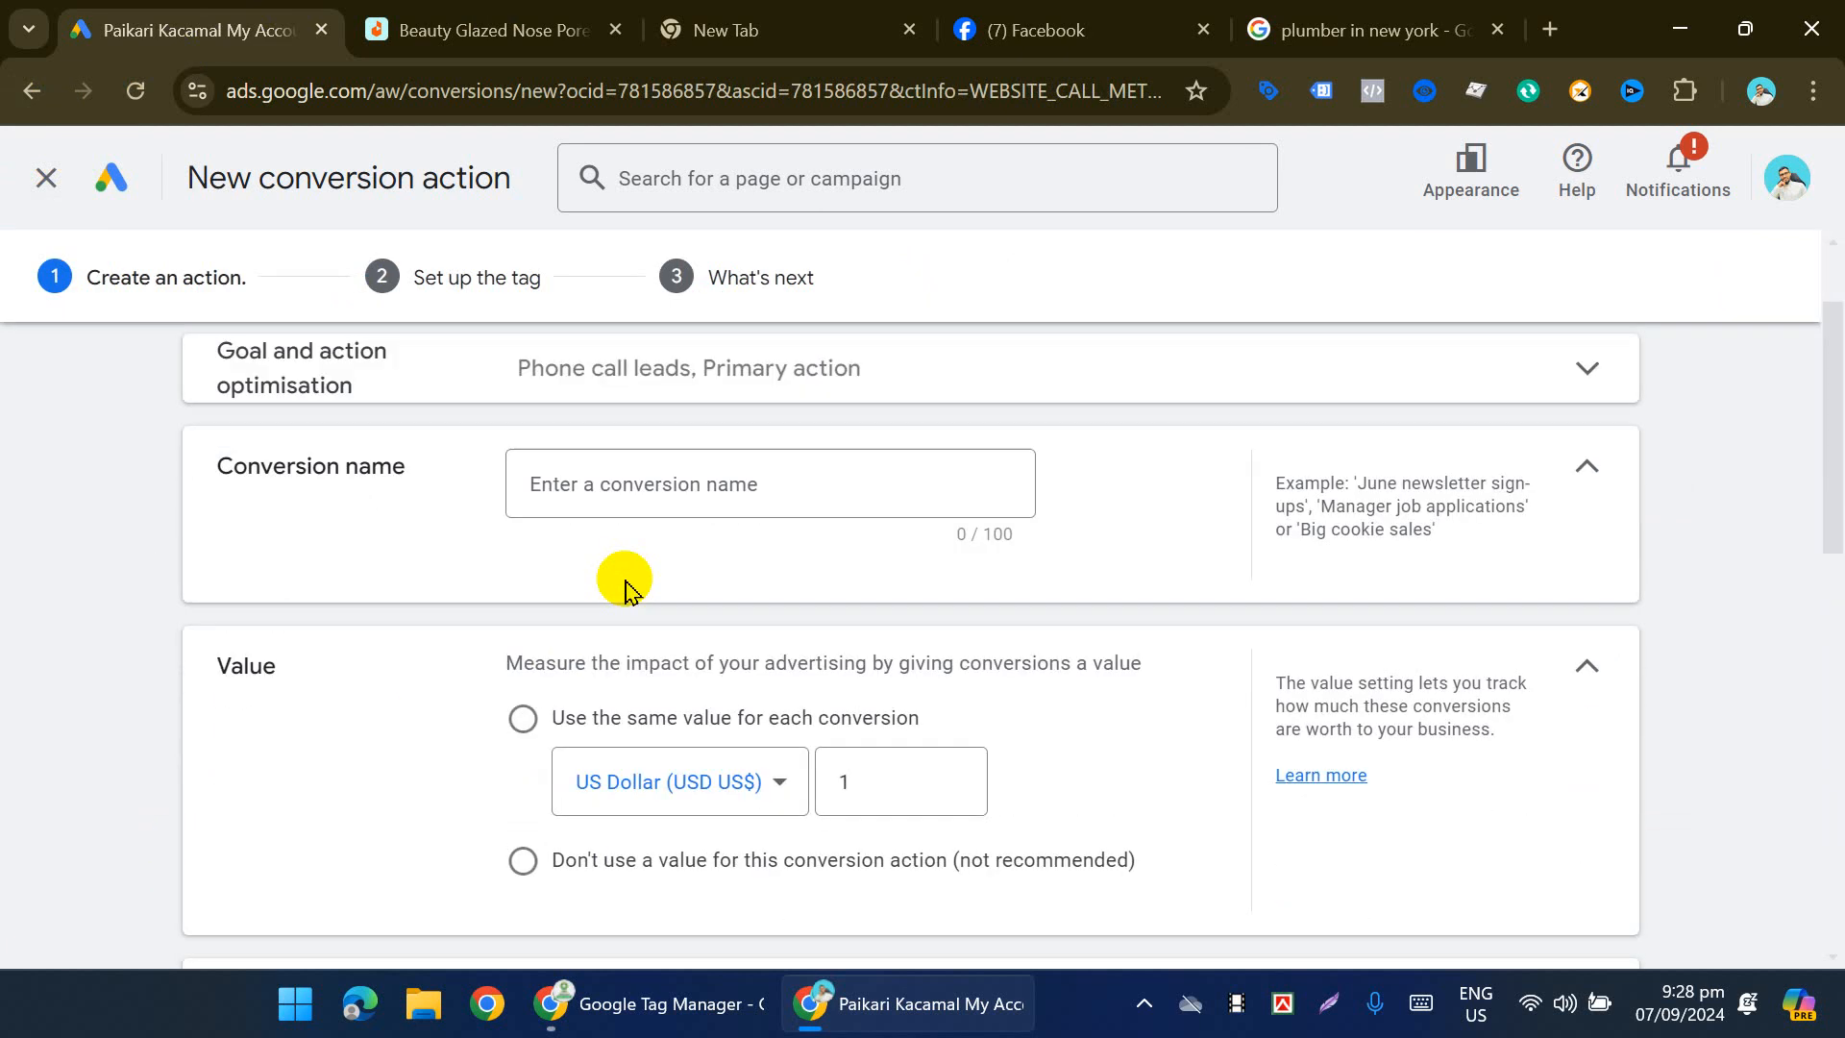
Step: Name the conversion "Call from web" and use the same value for each conversion
click(716, 473)
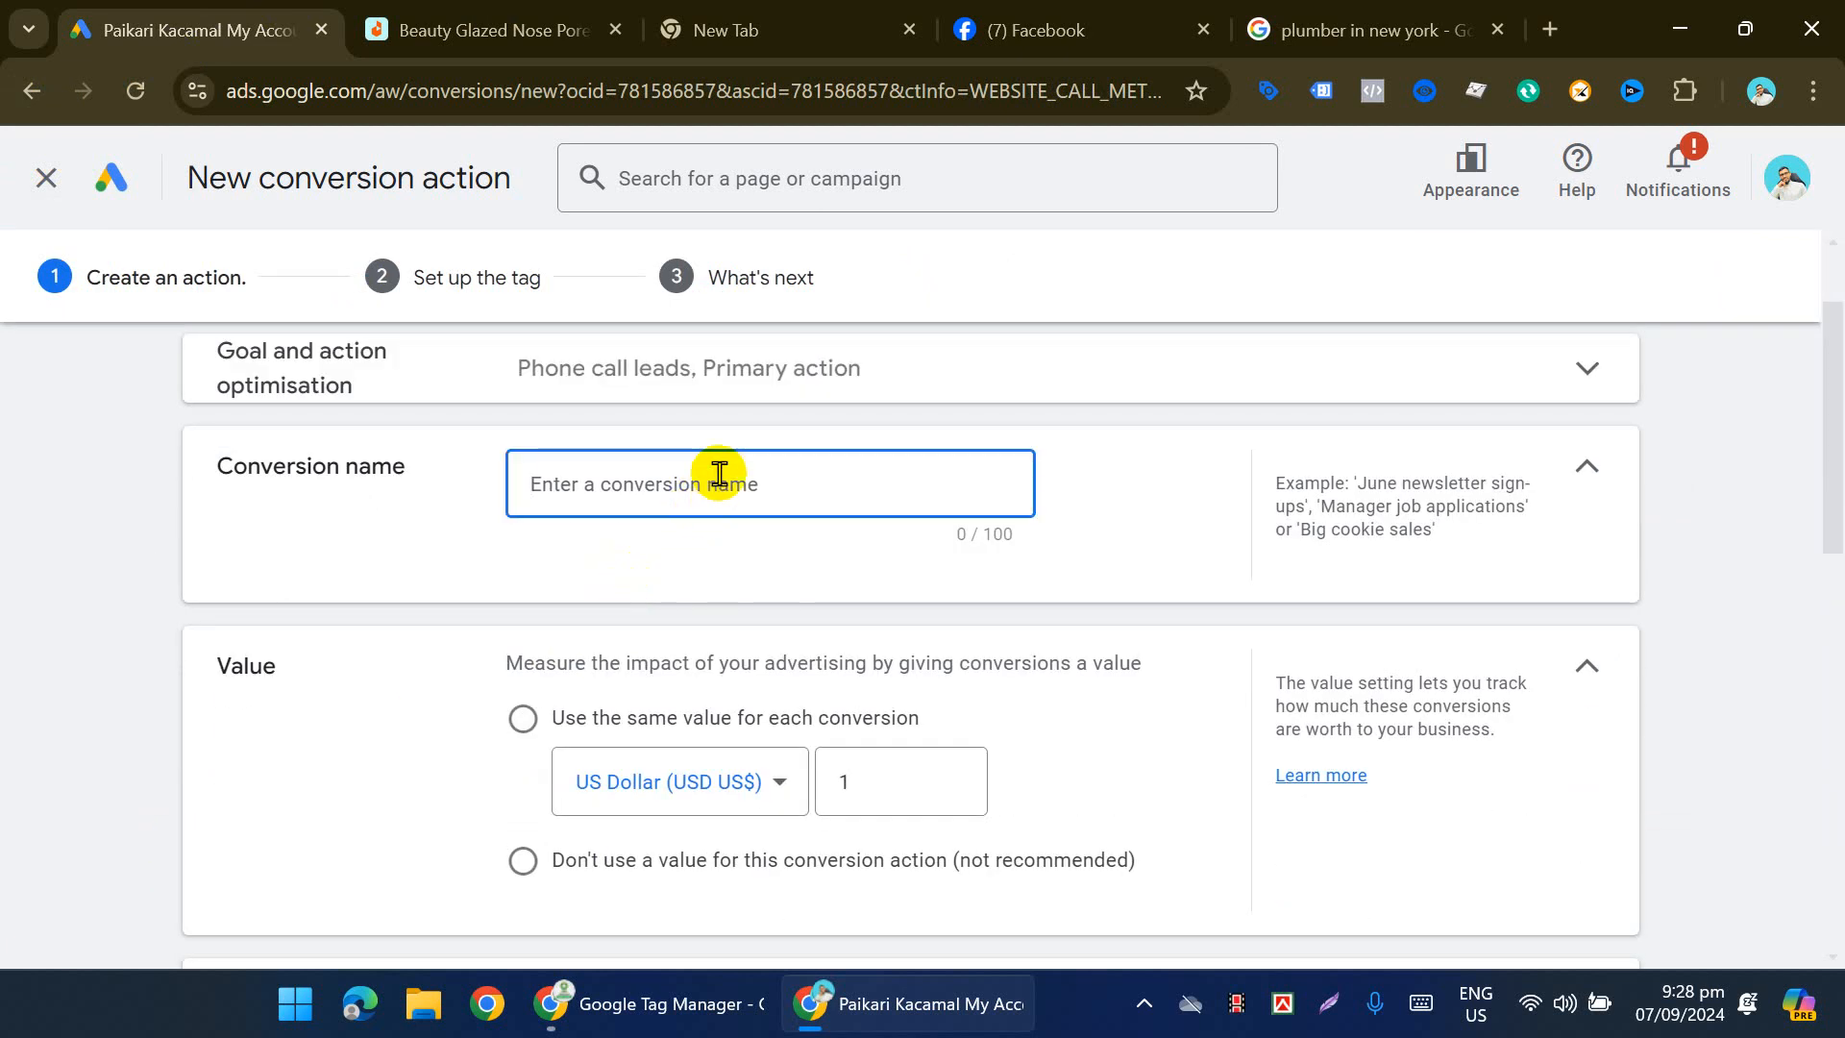
text(Call f)
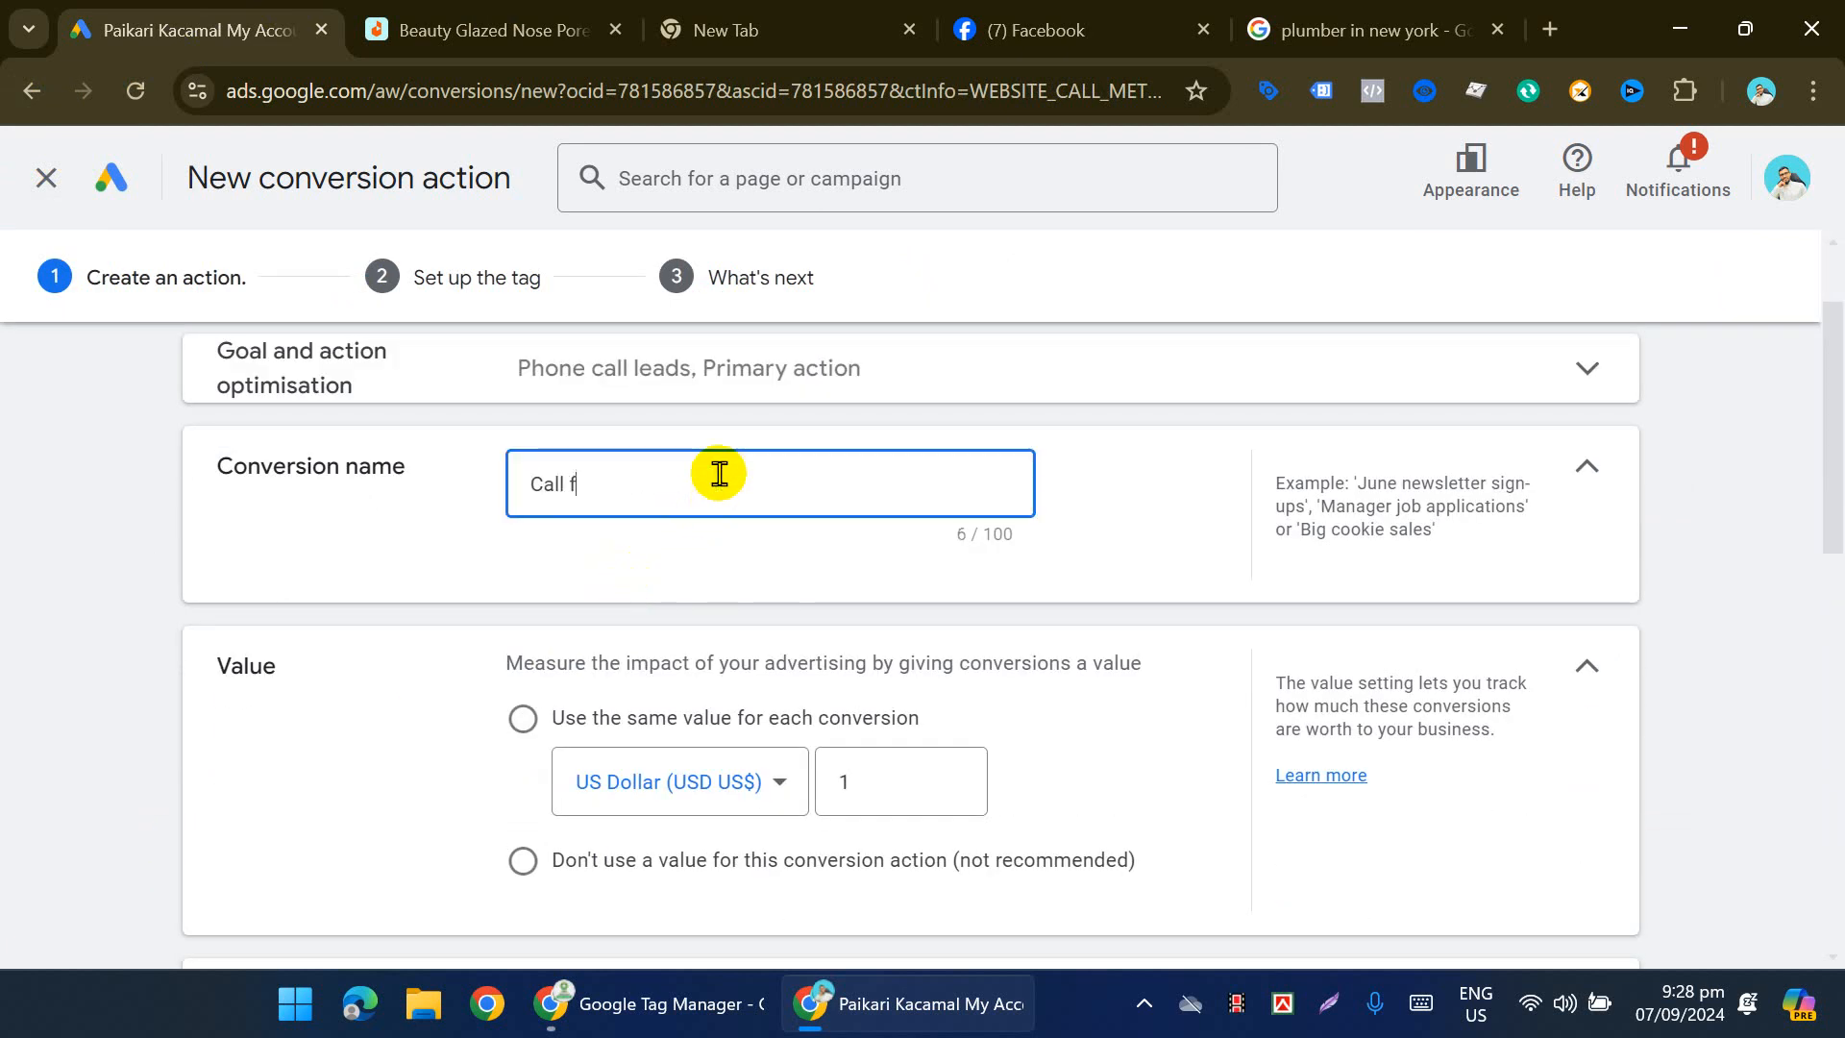
text(rom a)
key(BackSpace)
scroll(718, 473, down, 3)
click(523, 428)
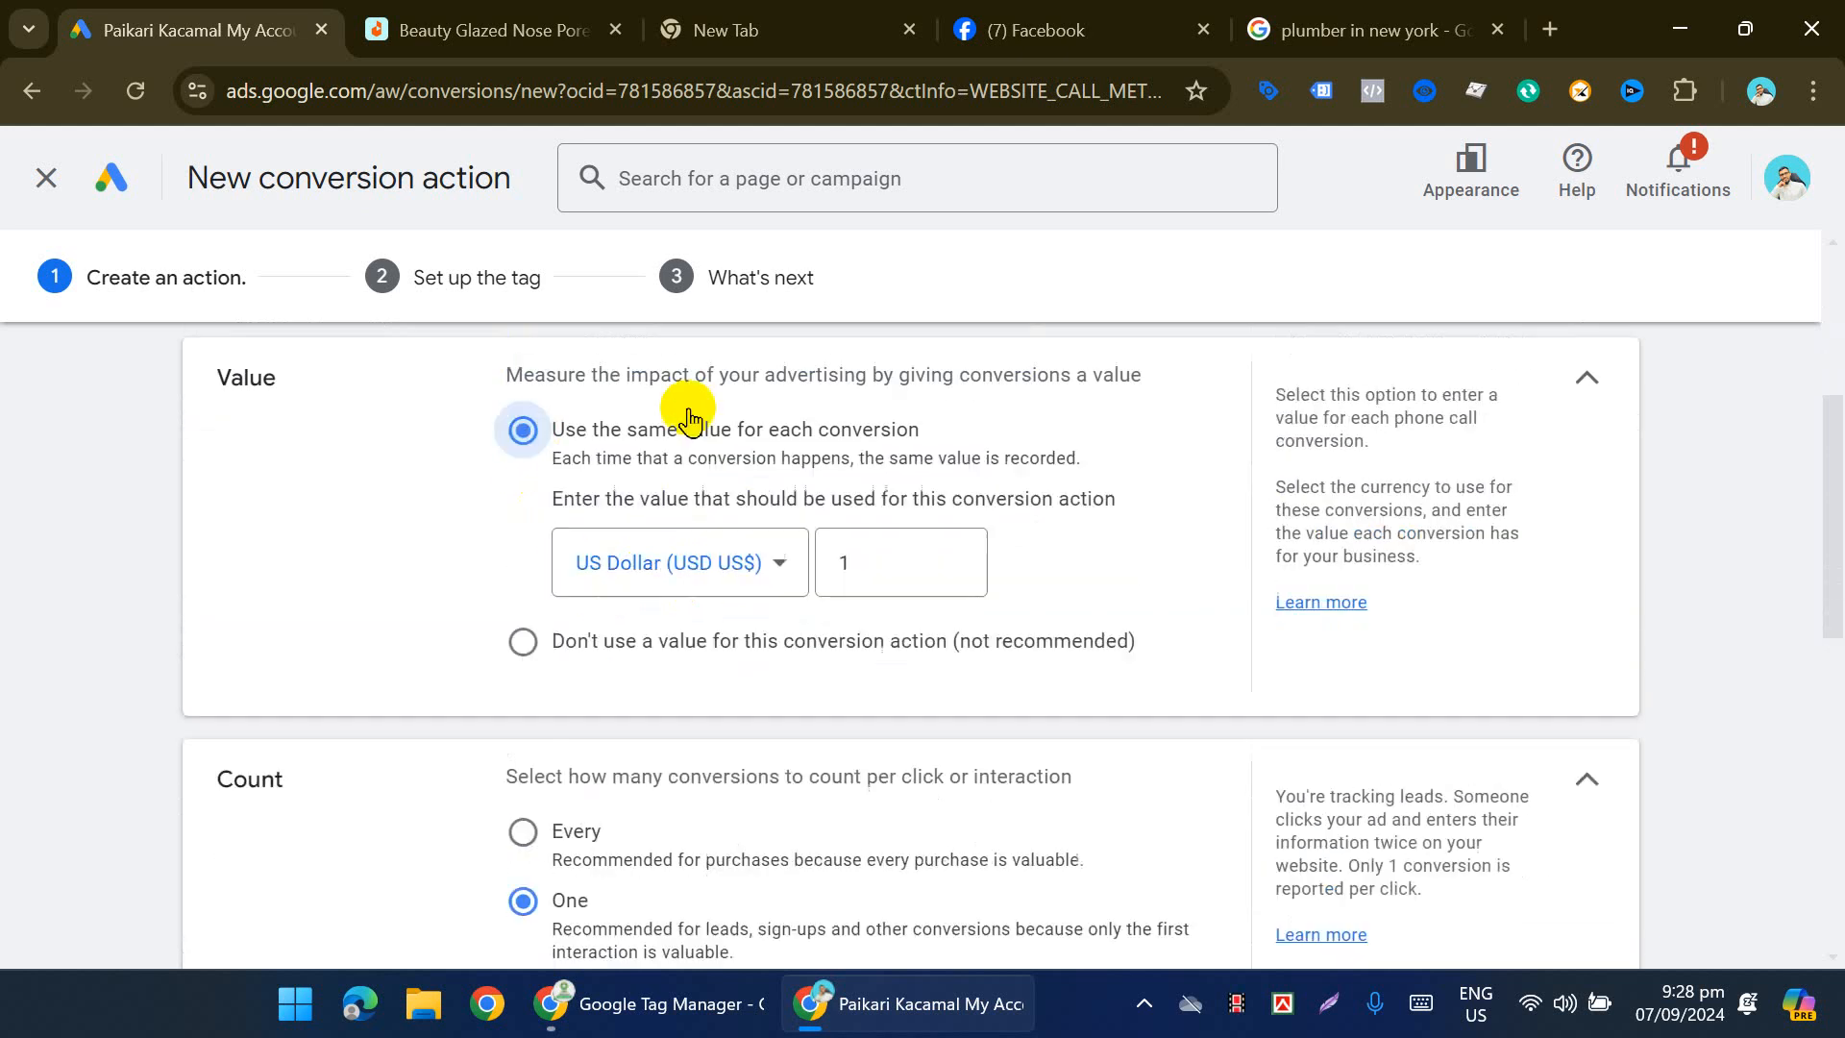
Step: Copy the example phone number and enter it as both the display number and the United States destination number
scroll(652, 524, down, 5)
scroll(653, 524, down, 3)
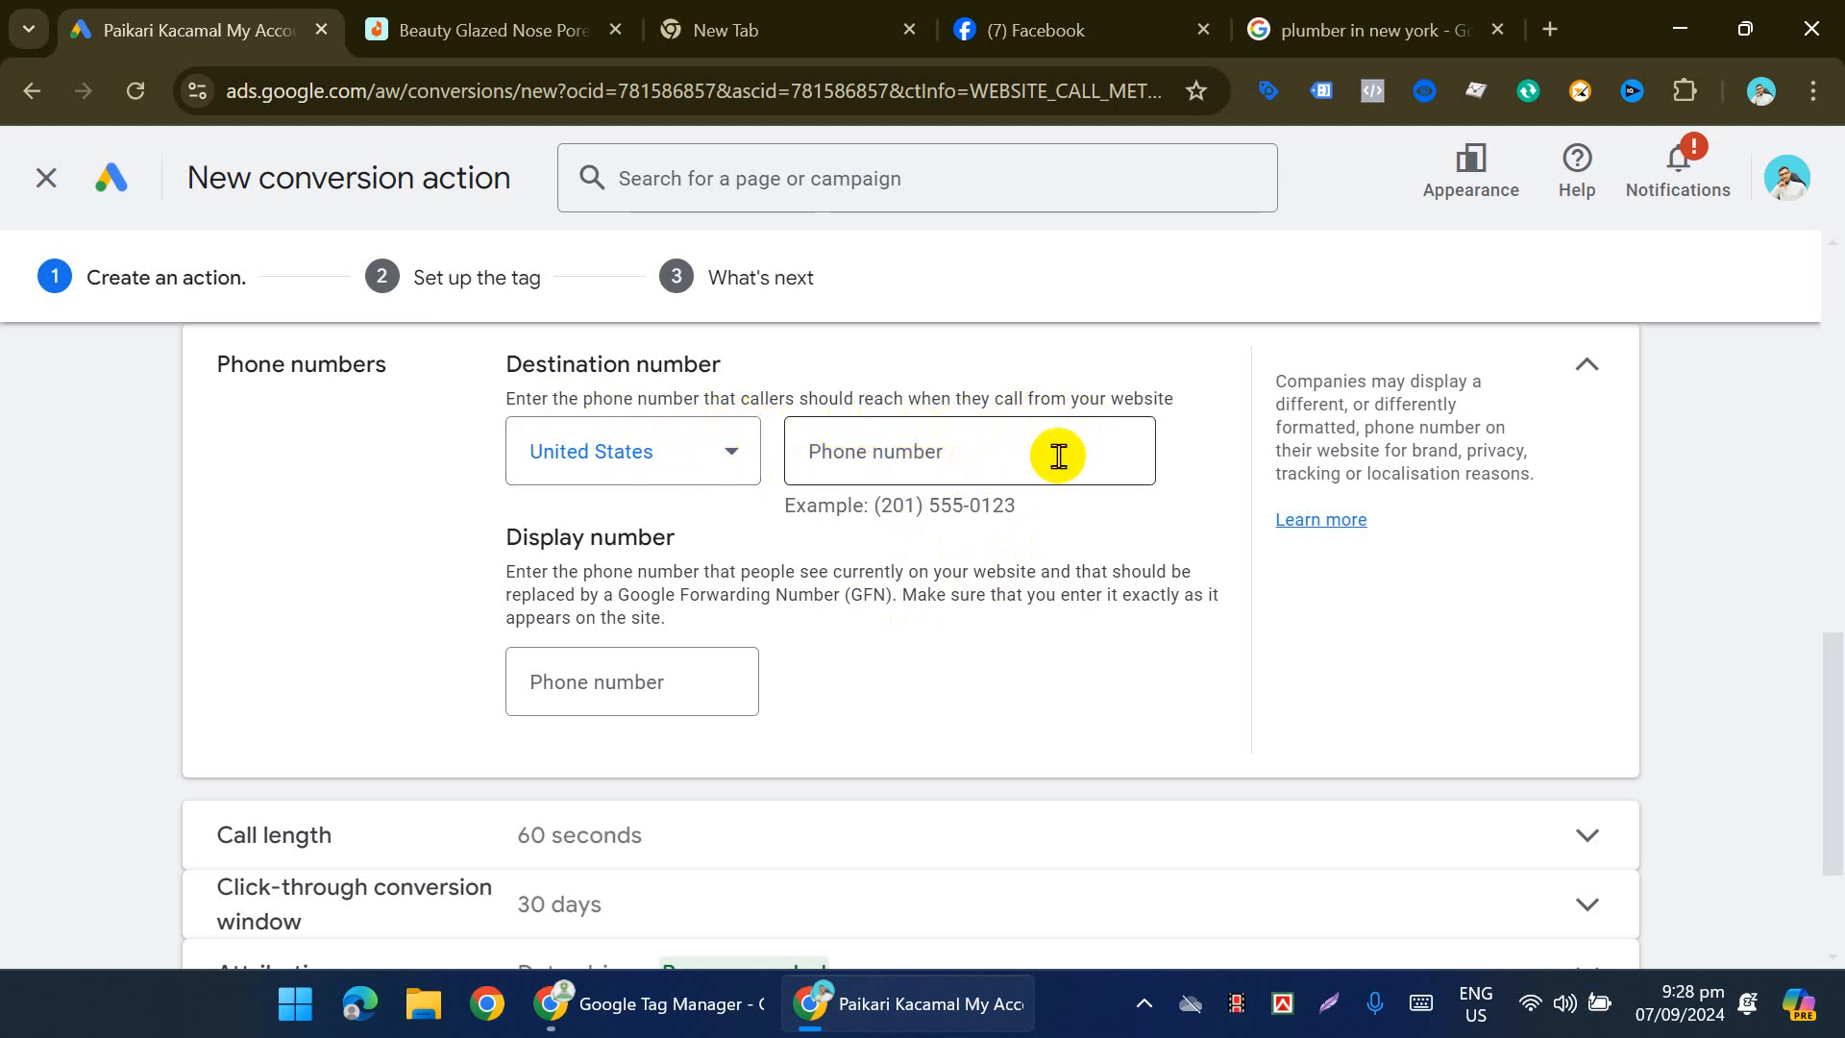
click(1002, 459)
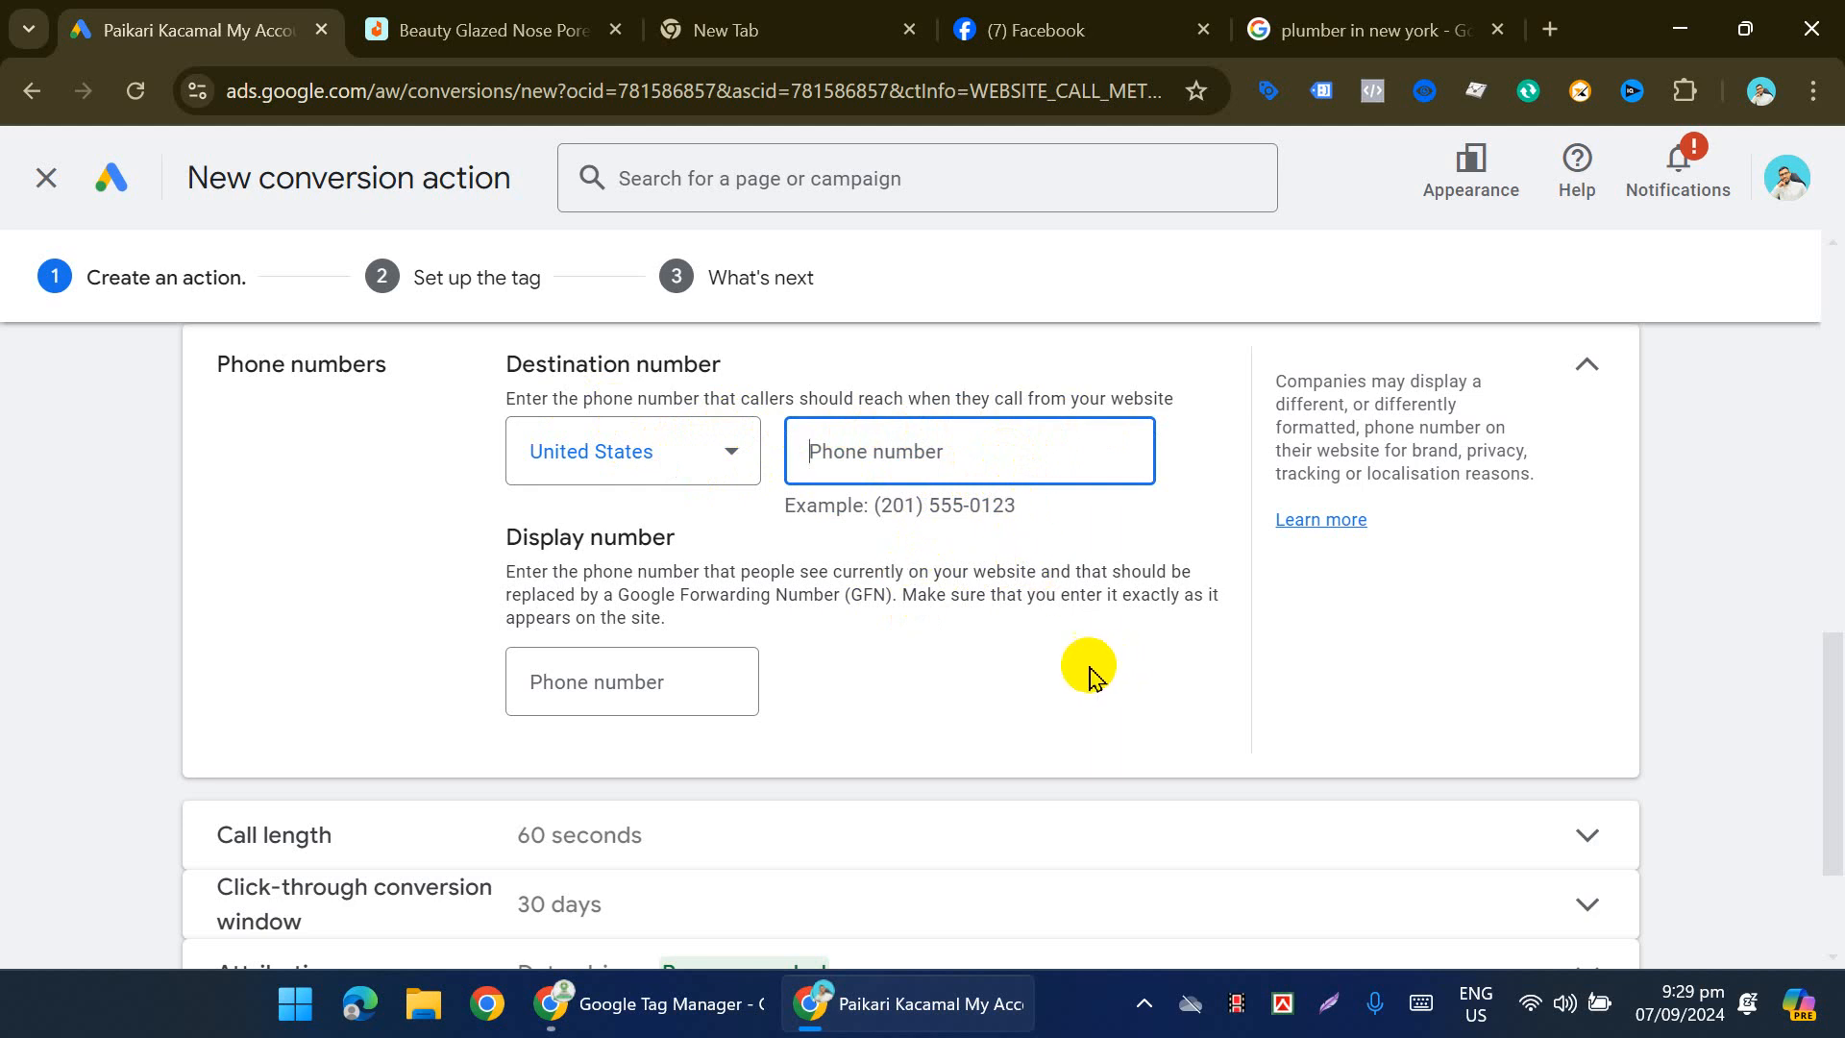
drag(1026, 497, 877, 519)
key(ctrl+c)
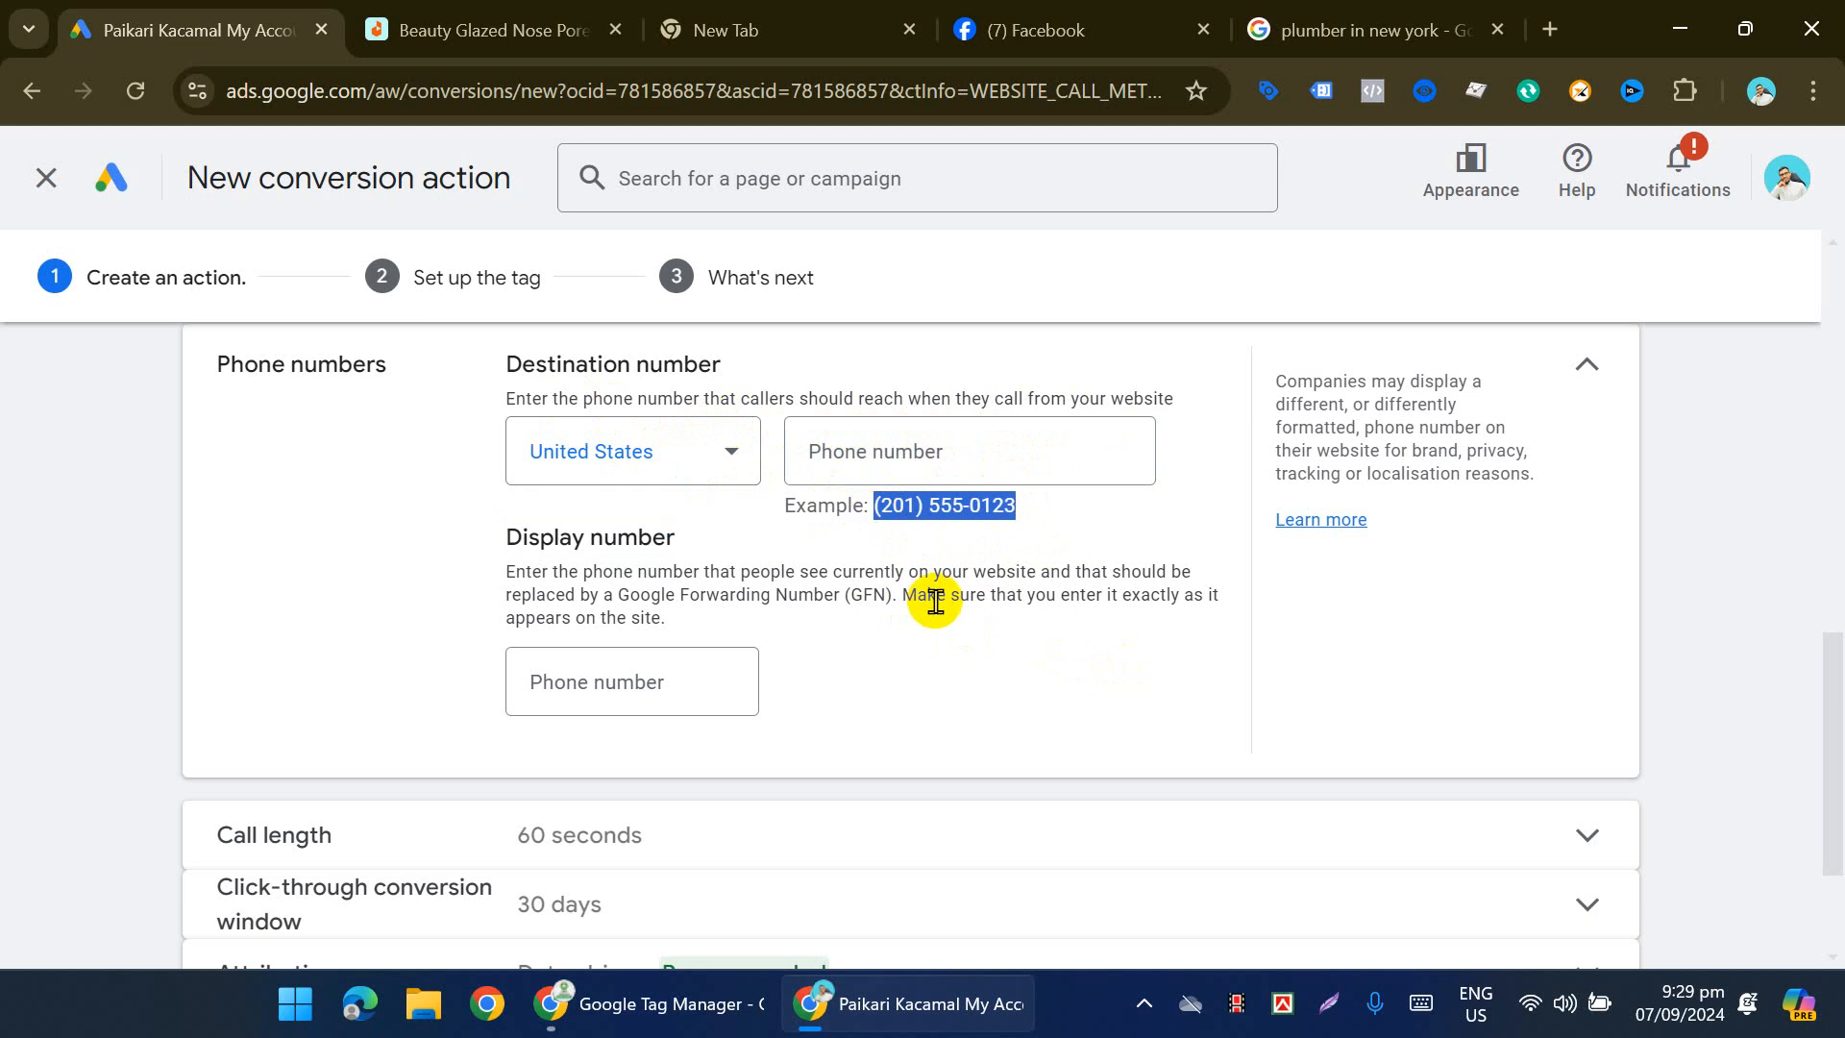
click(613, 677)
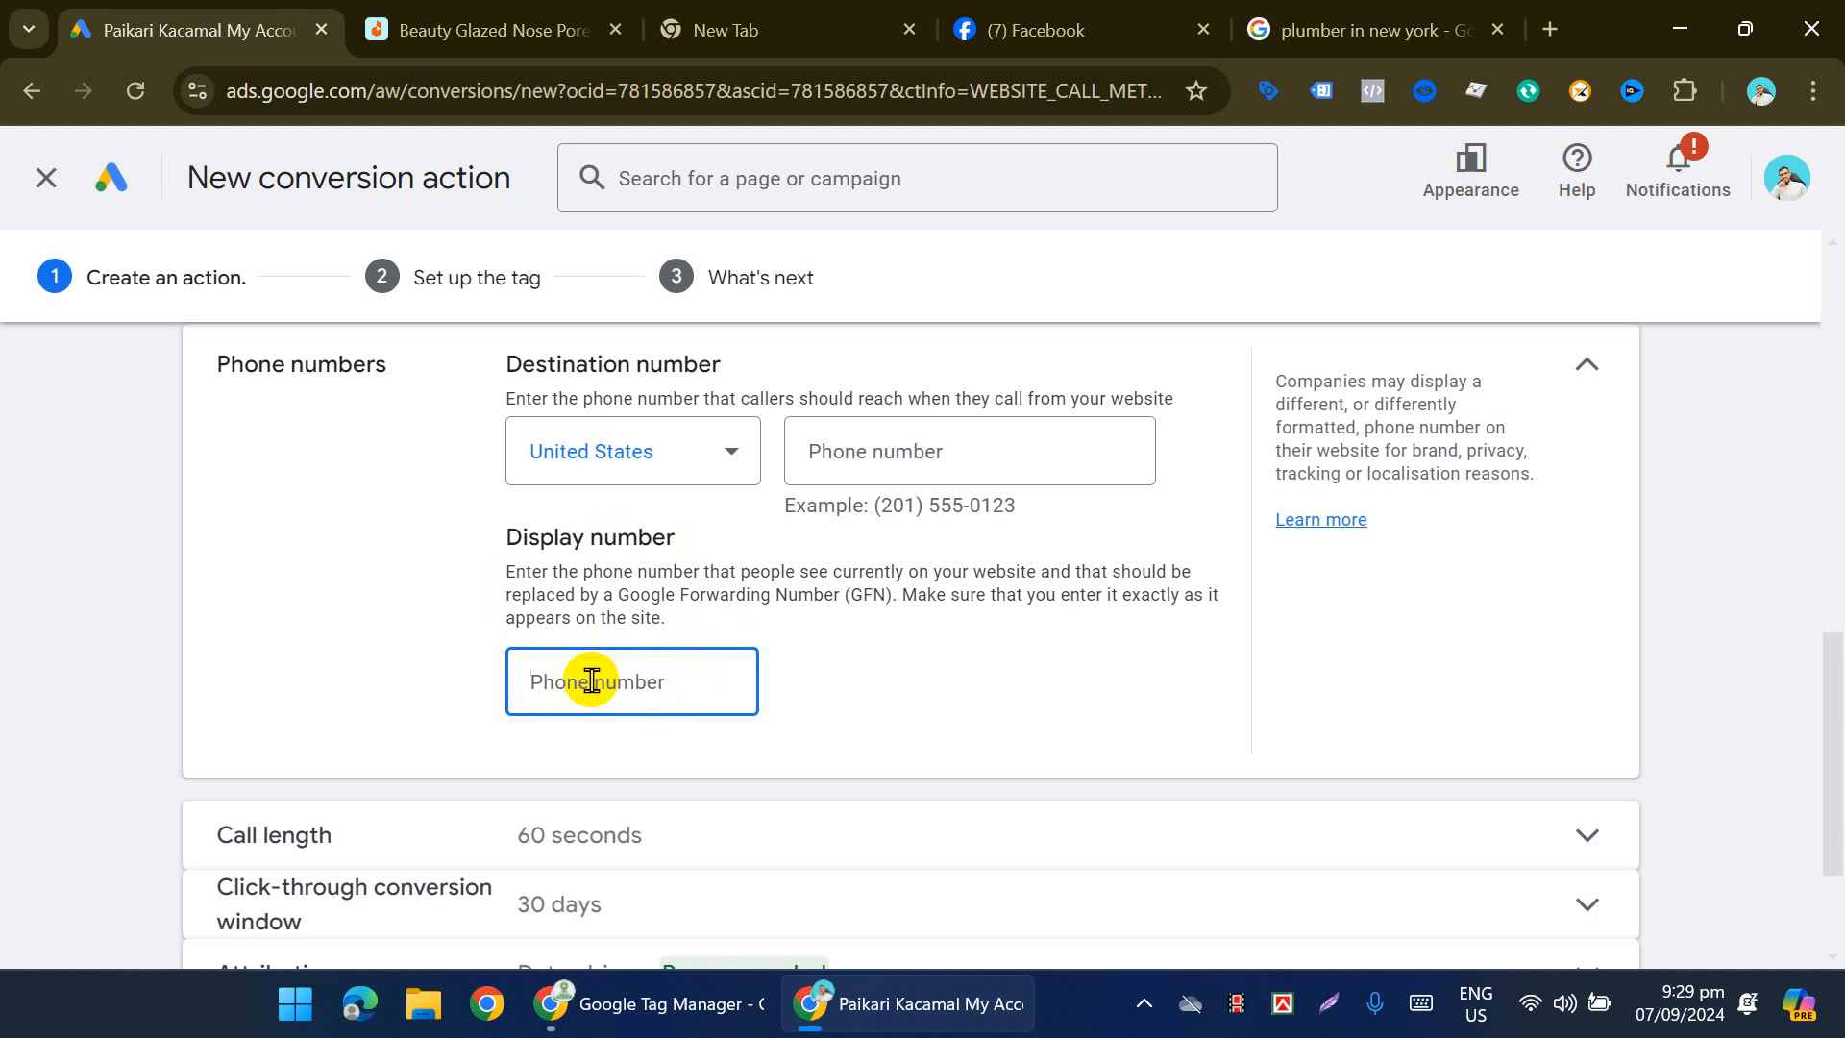
key(ctrl+v)
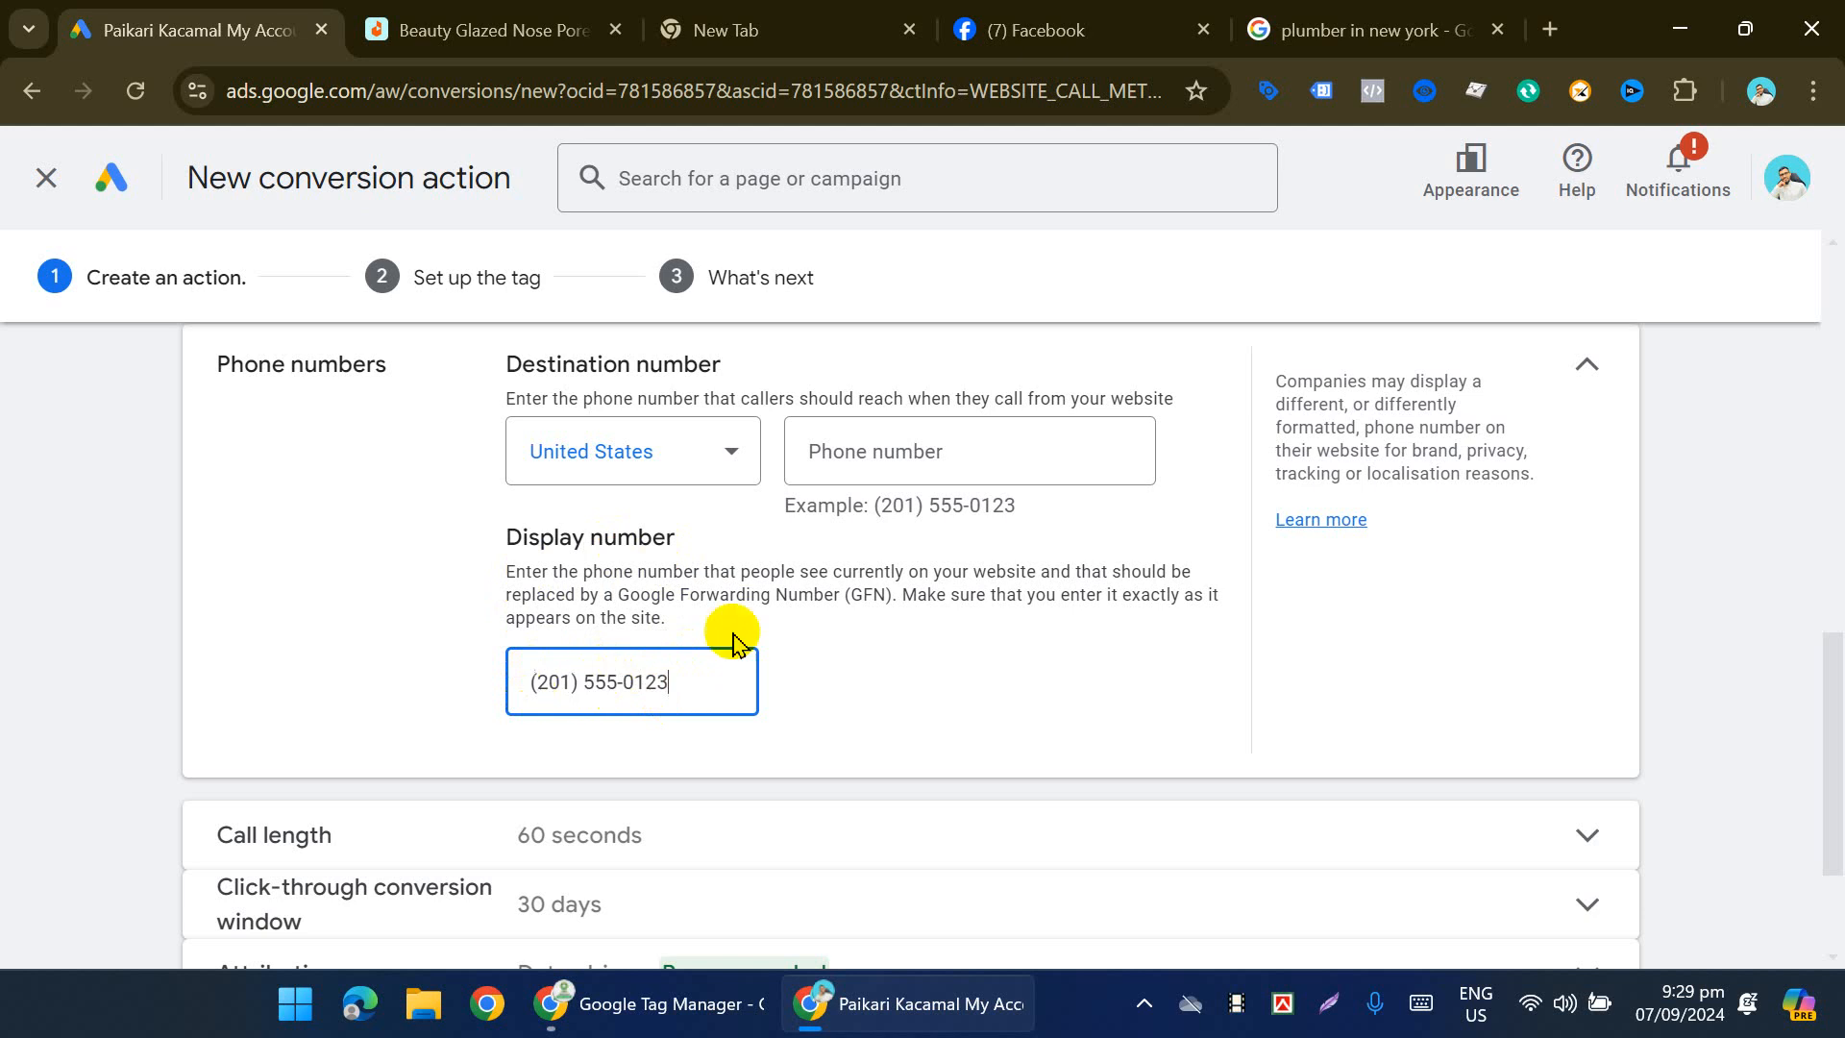
click(924, 448)
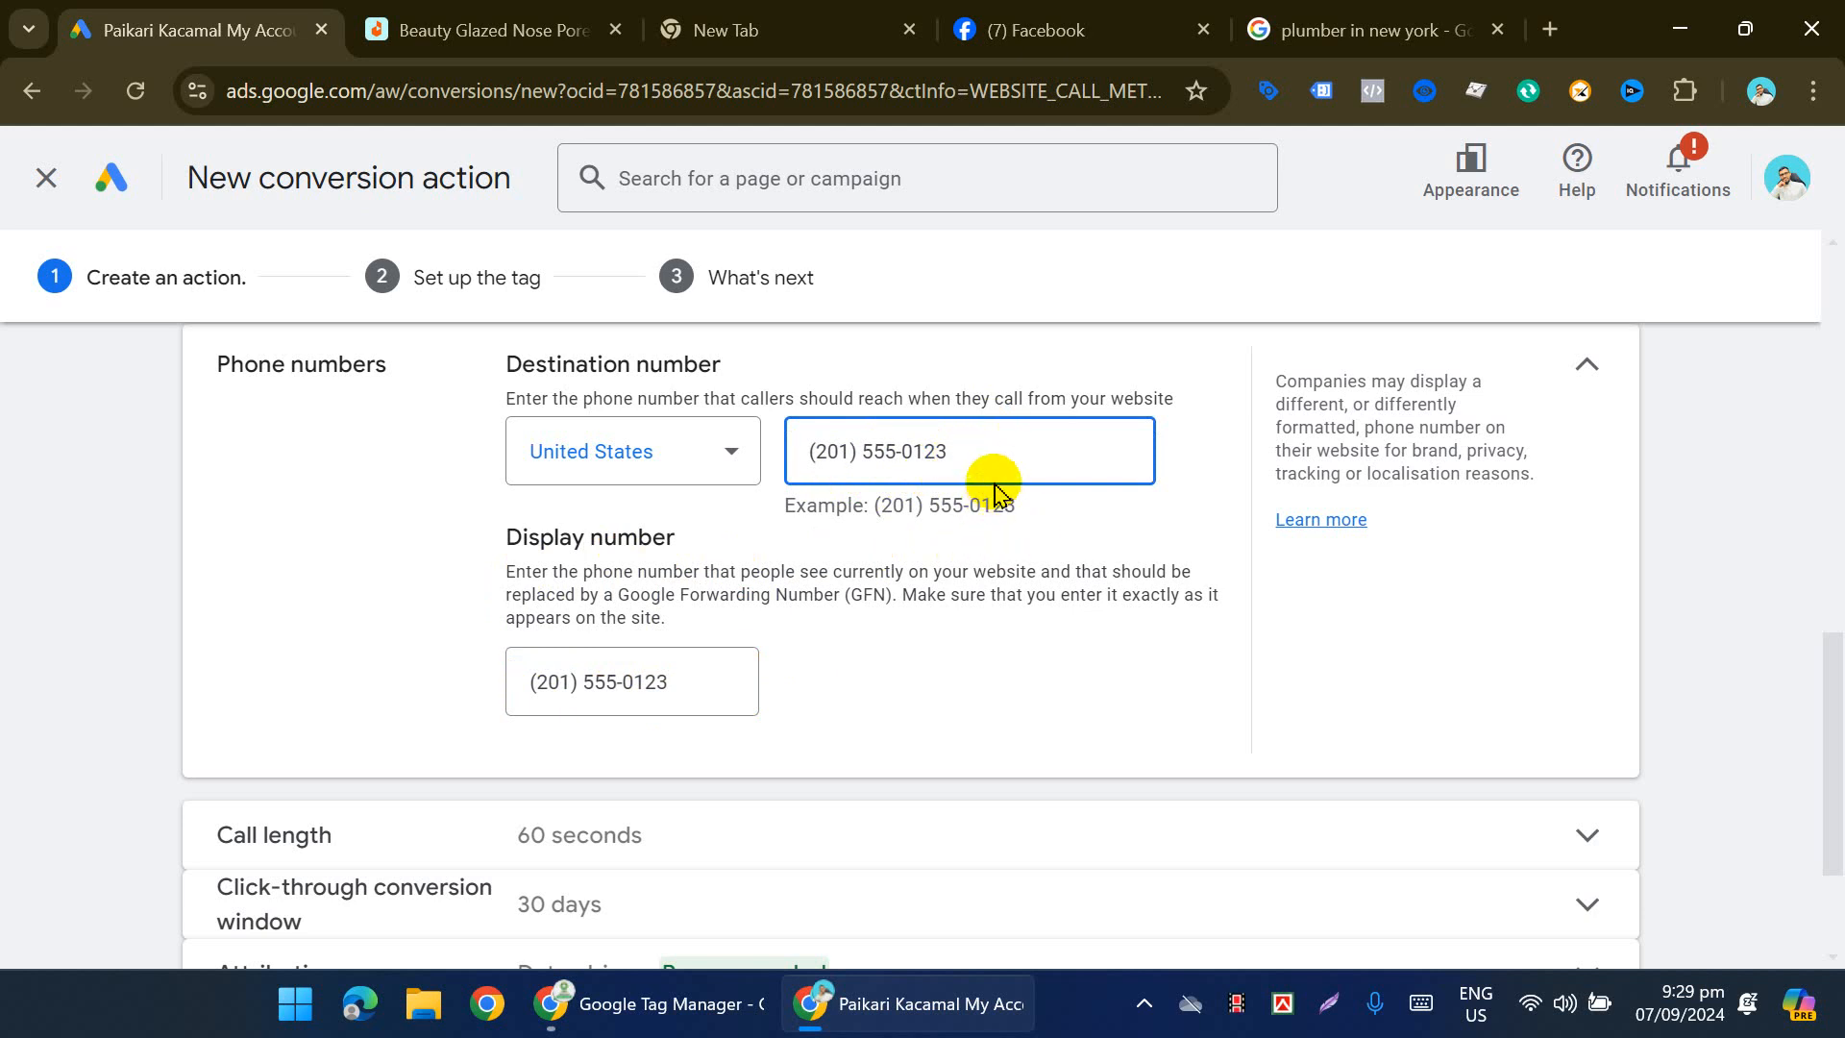
Step: Set the minimum call length for the "Call from web" conversion to 0 seconds
scroll(688, 618, down, 2)
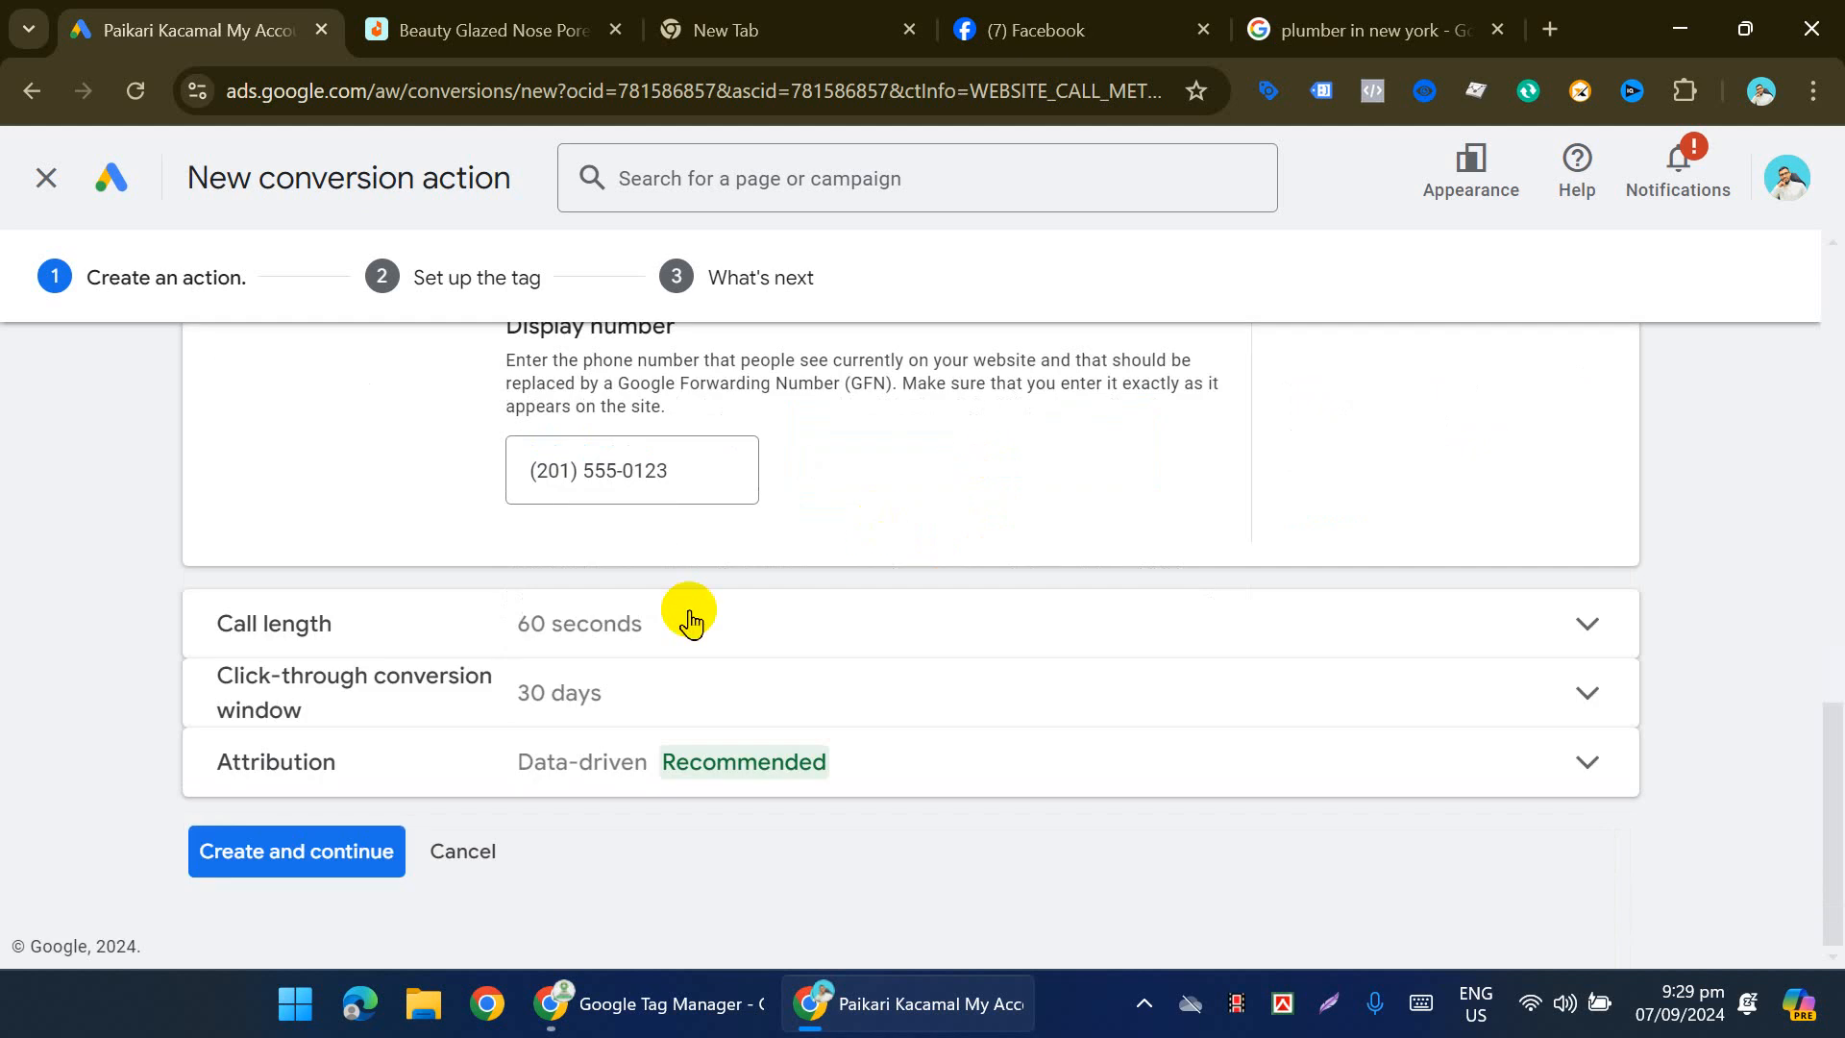
click(630, 622)
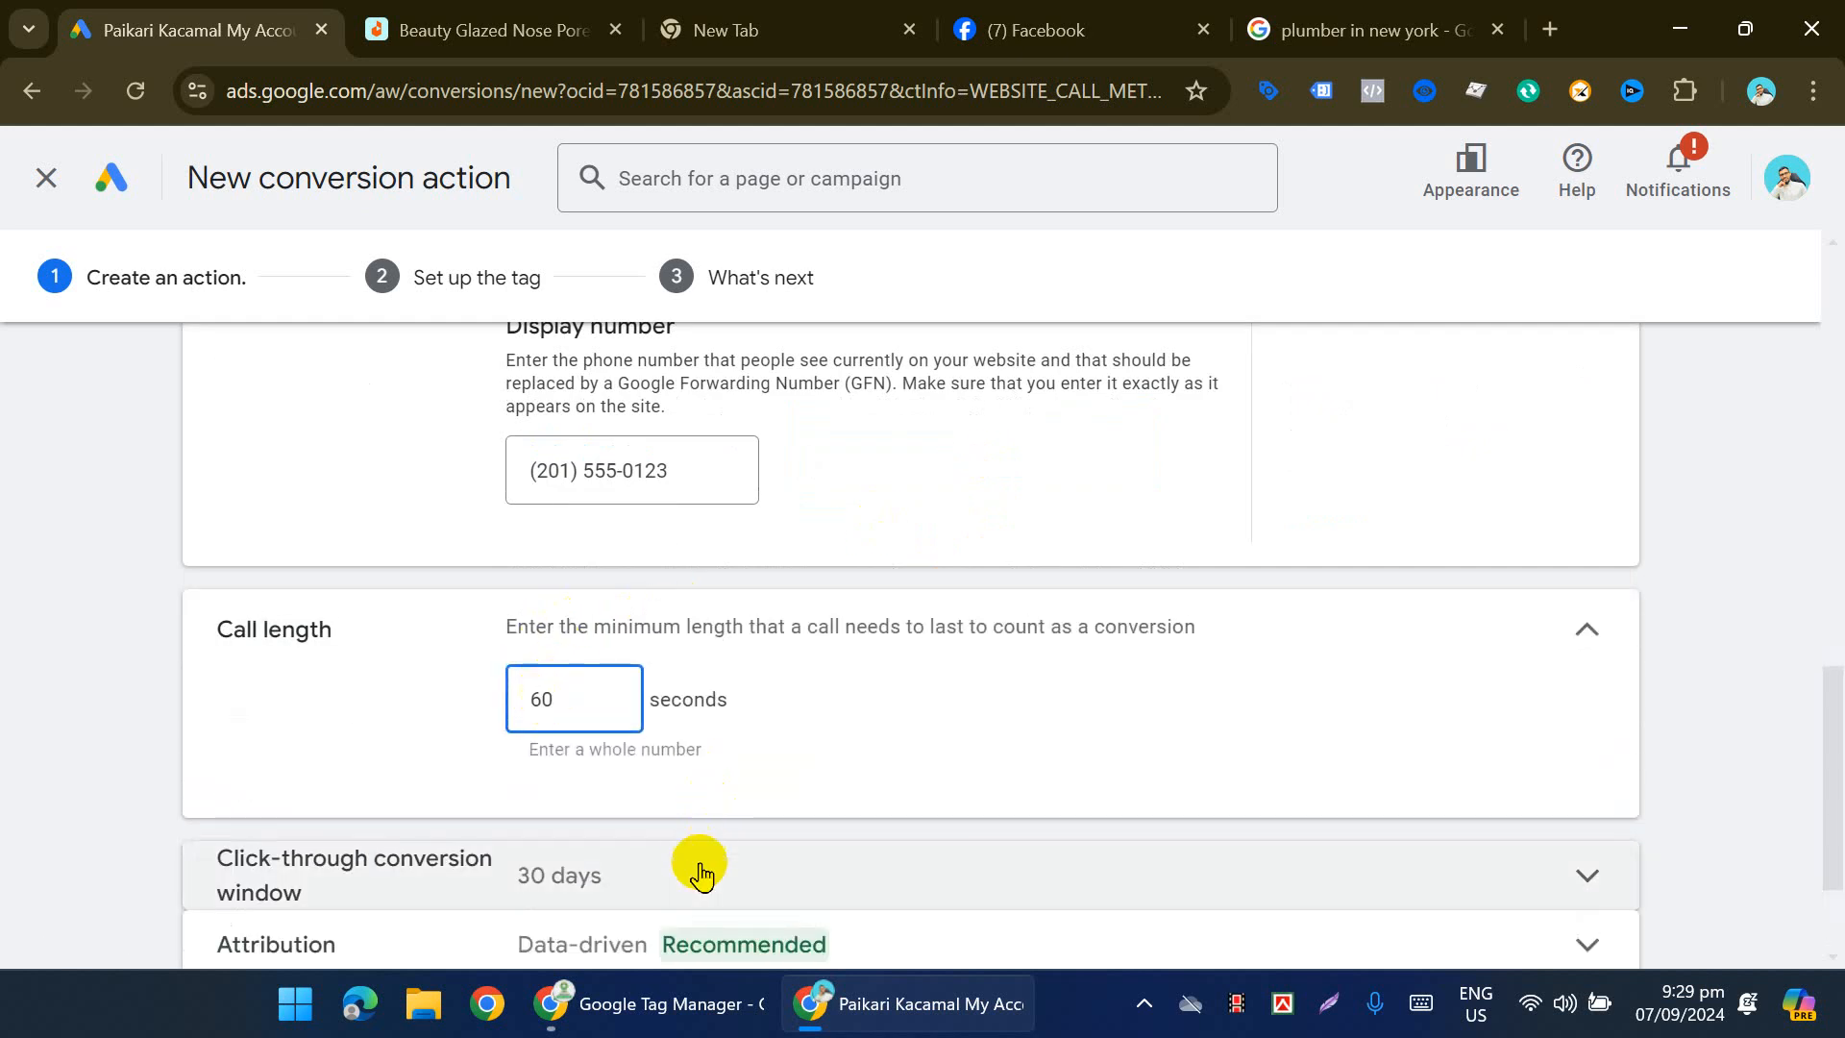
key(BackSpace)
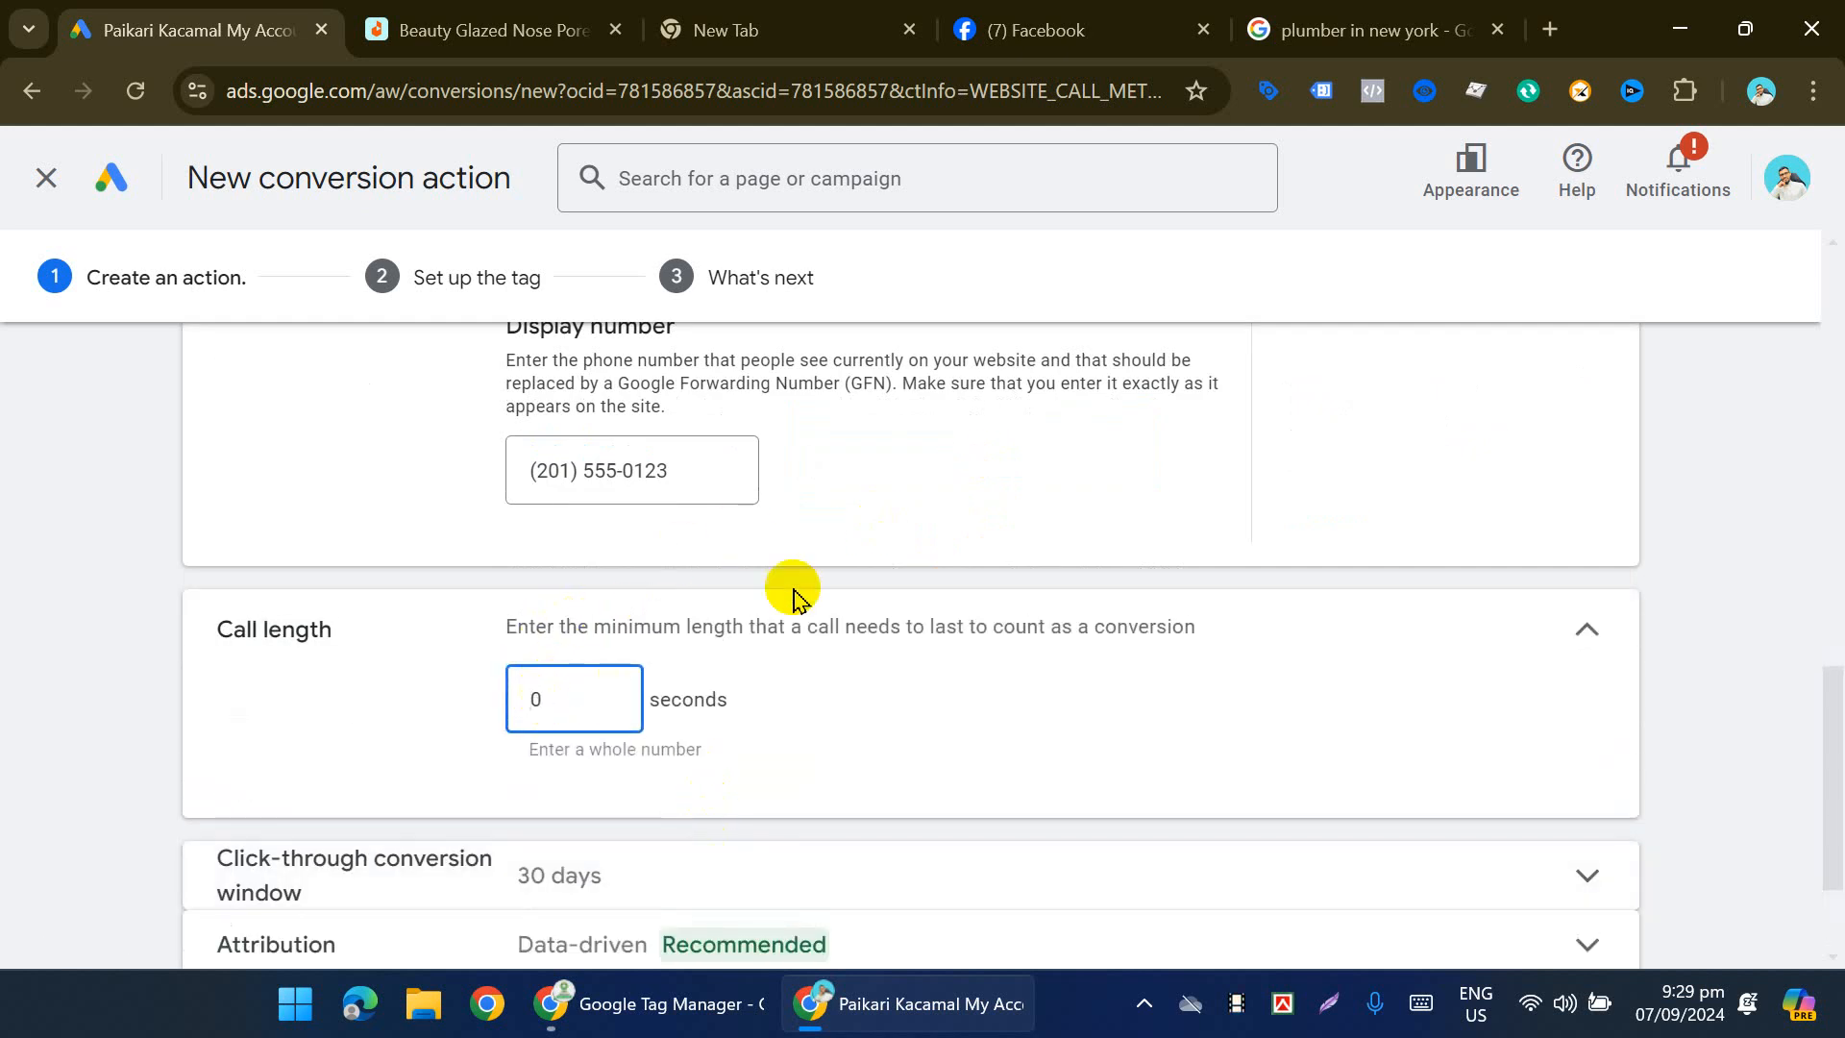
click(1601, 642)
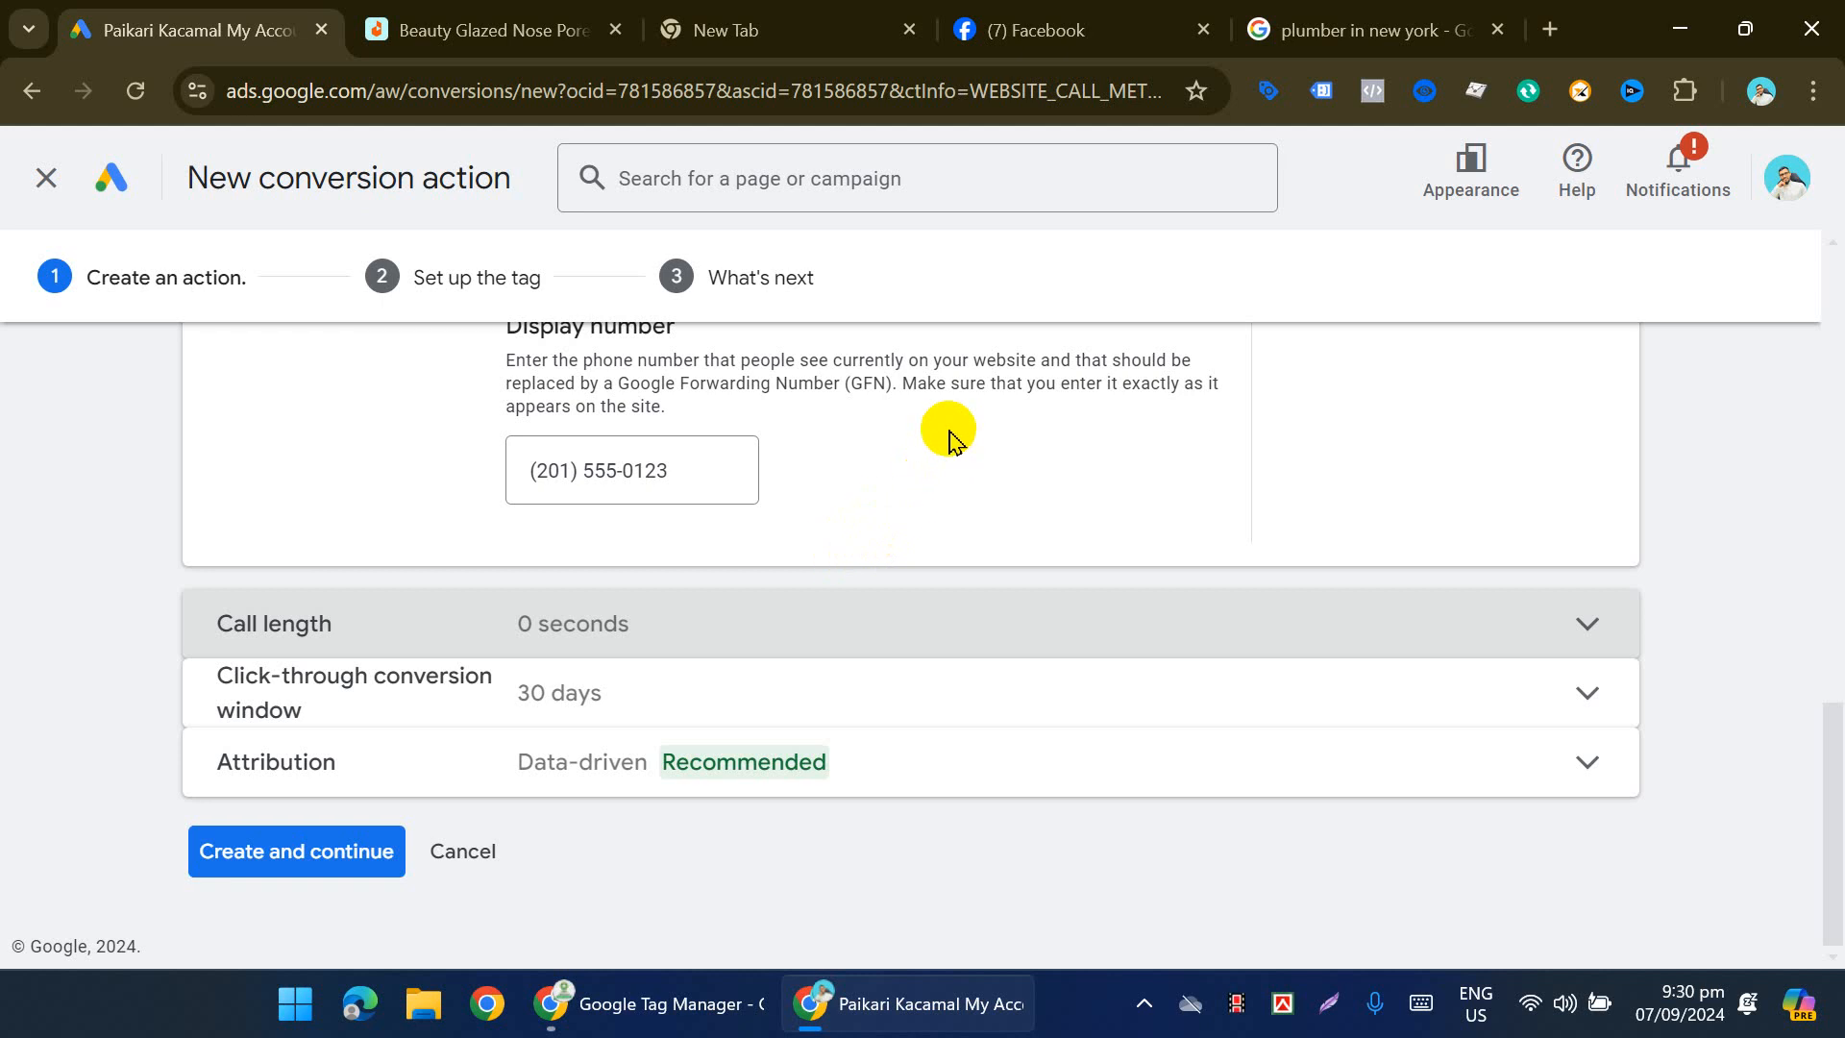
Step: Check the destination and display numbers, and create the "Call from web" conversion action
scroll(948, 438, up, 1)
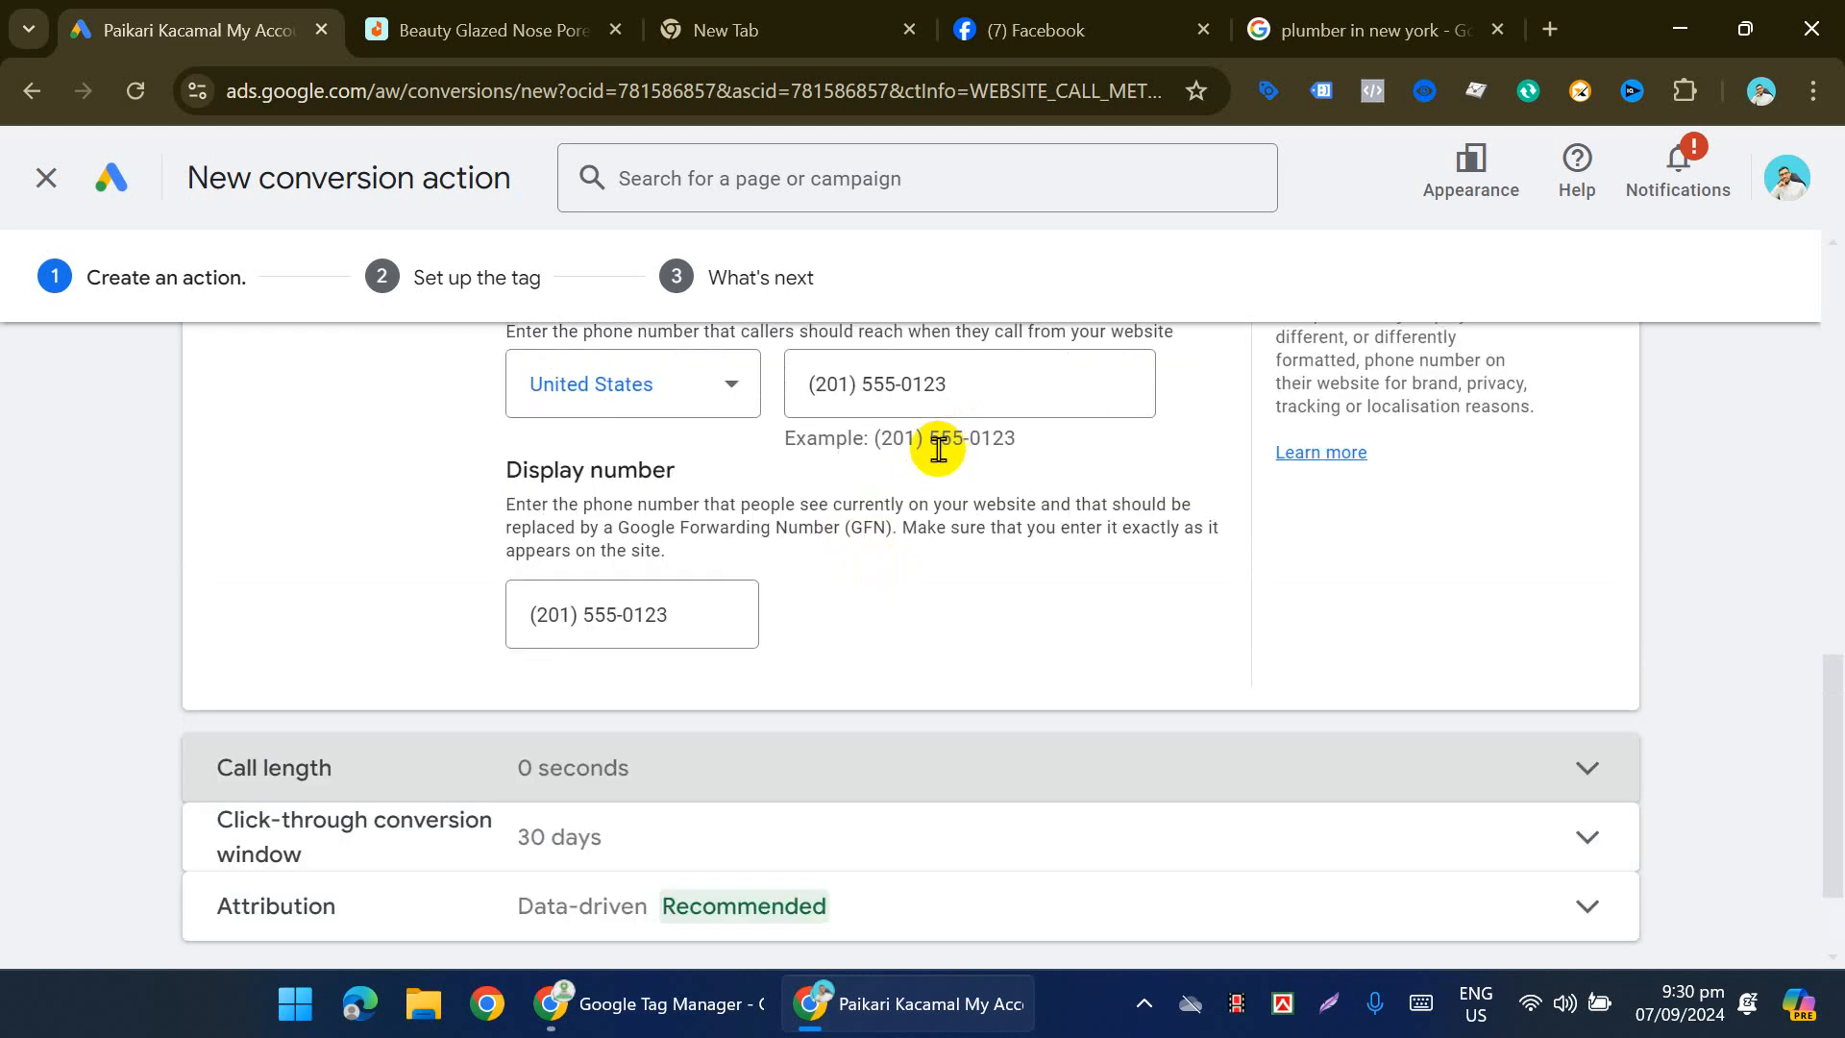
drag(682, 609, 524, 618)
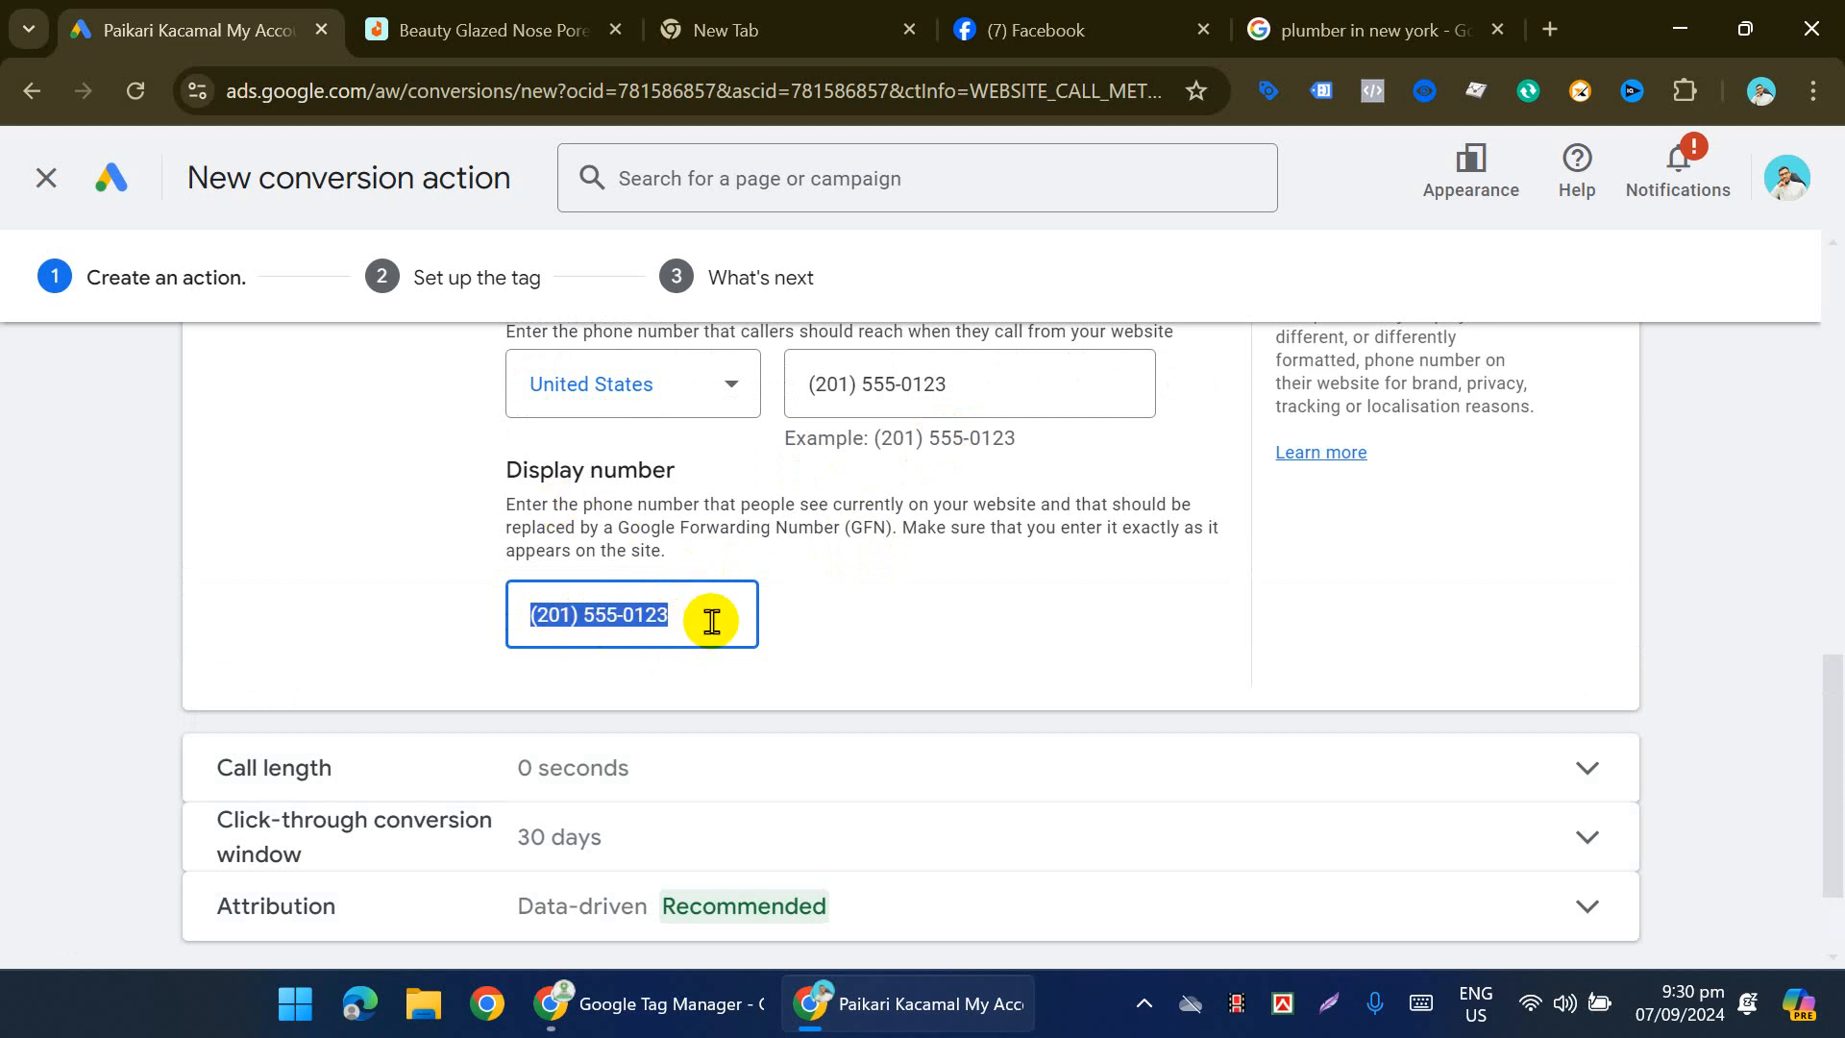
click(827, 597)
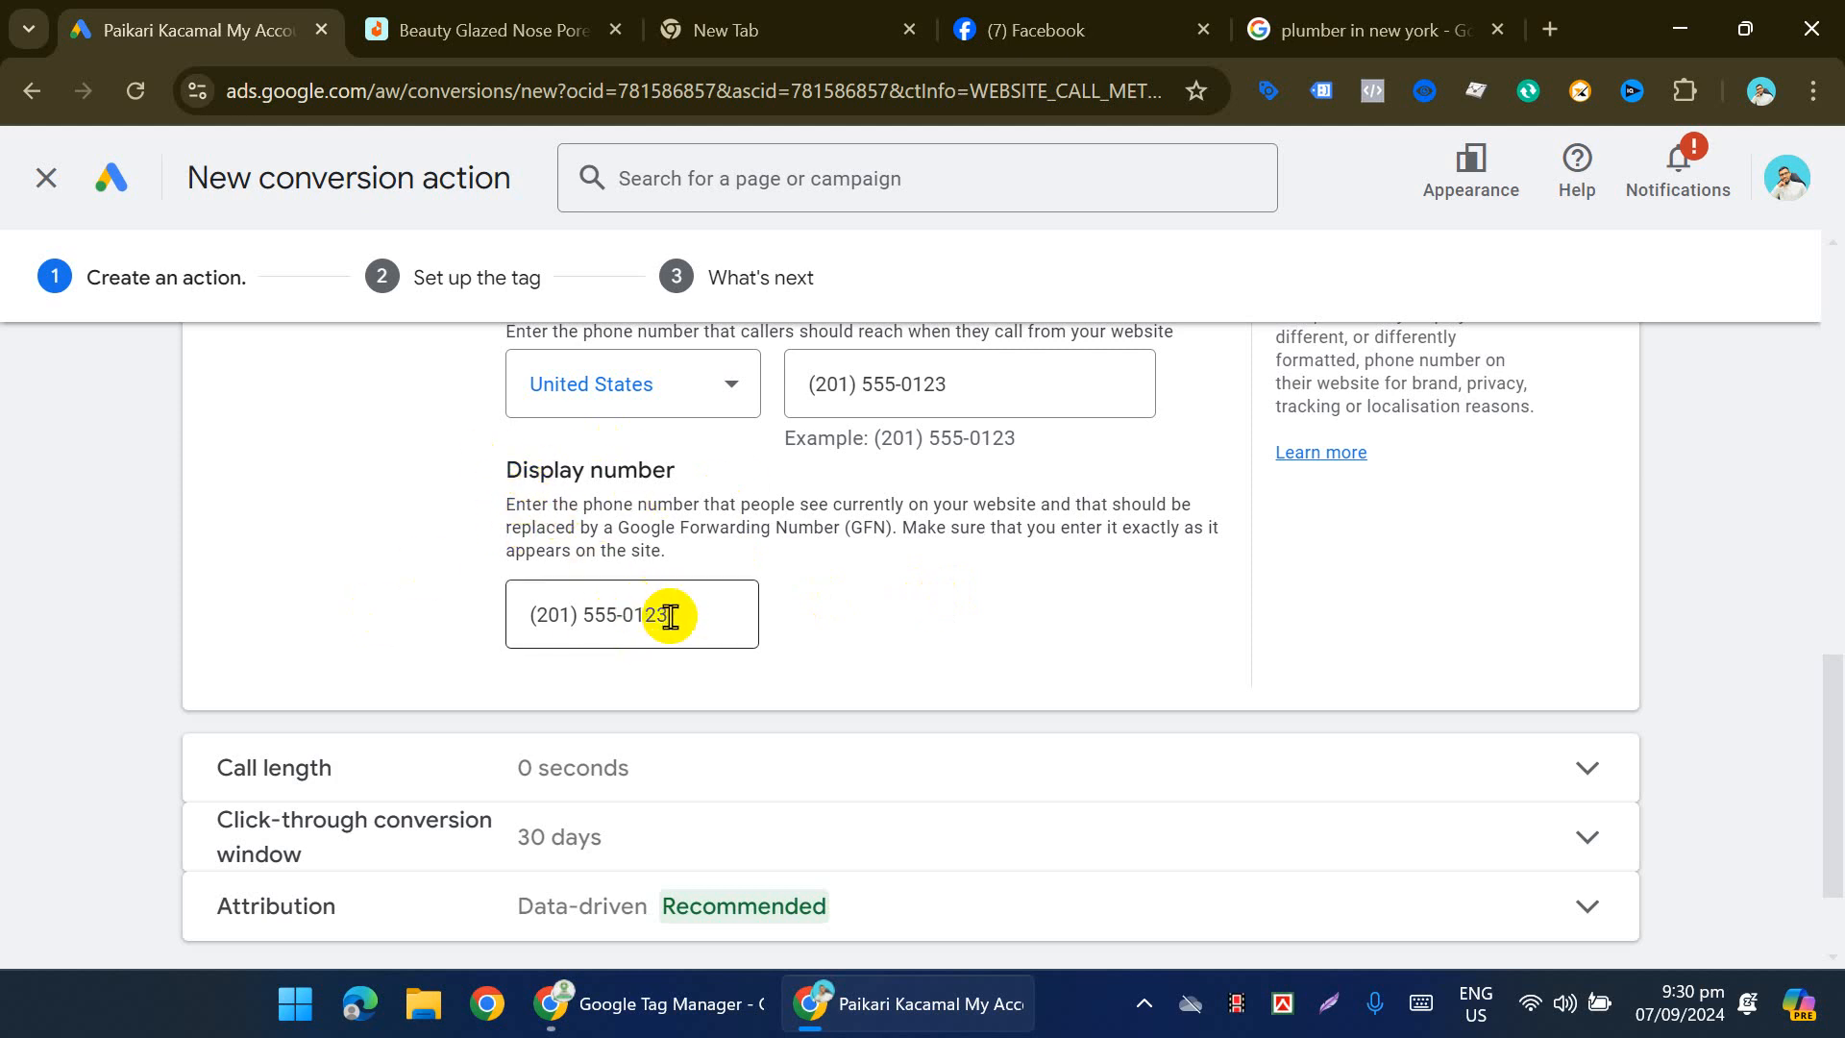
click(957, 384)
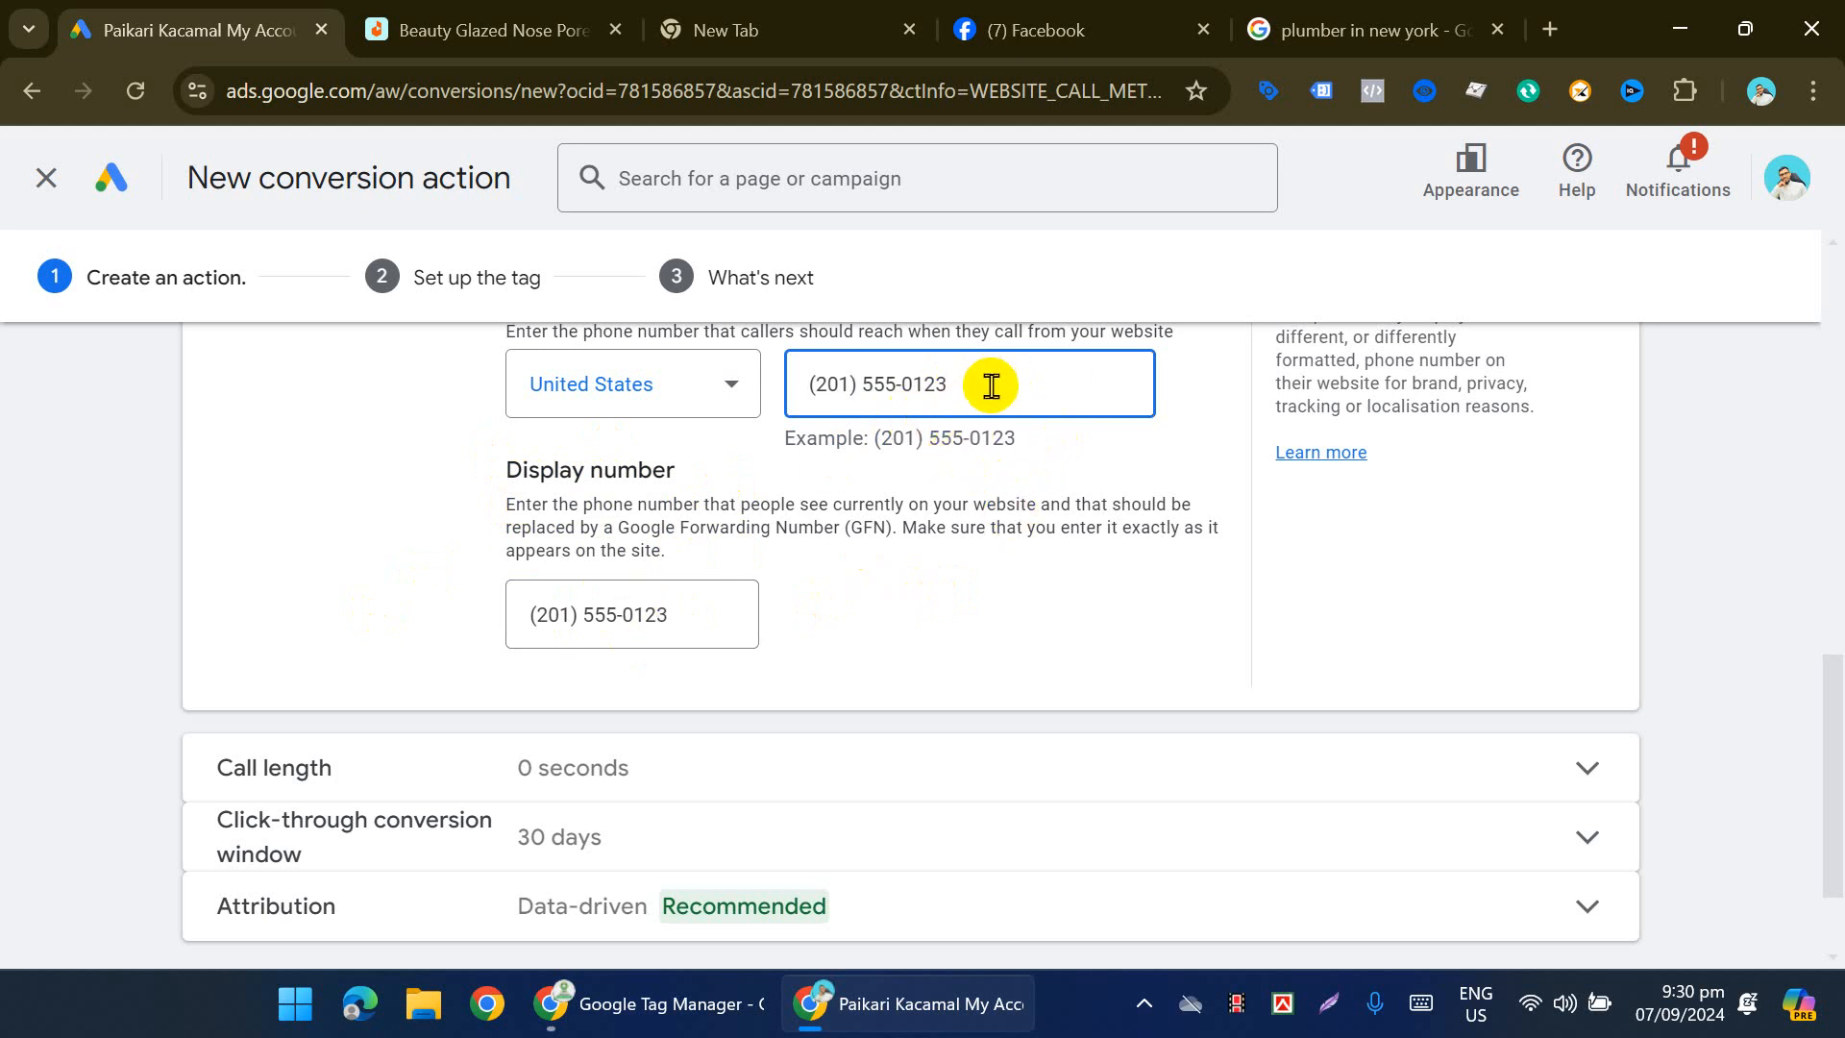
scroll(865, 538, down, 2)
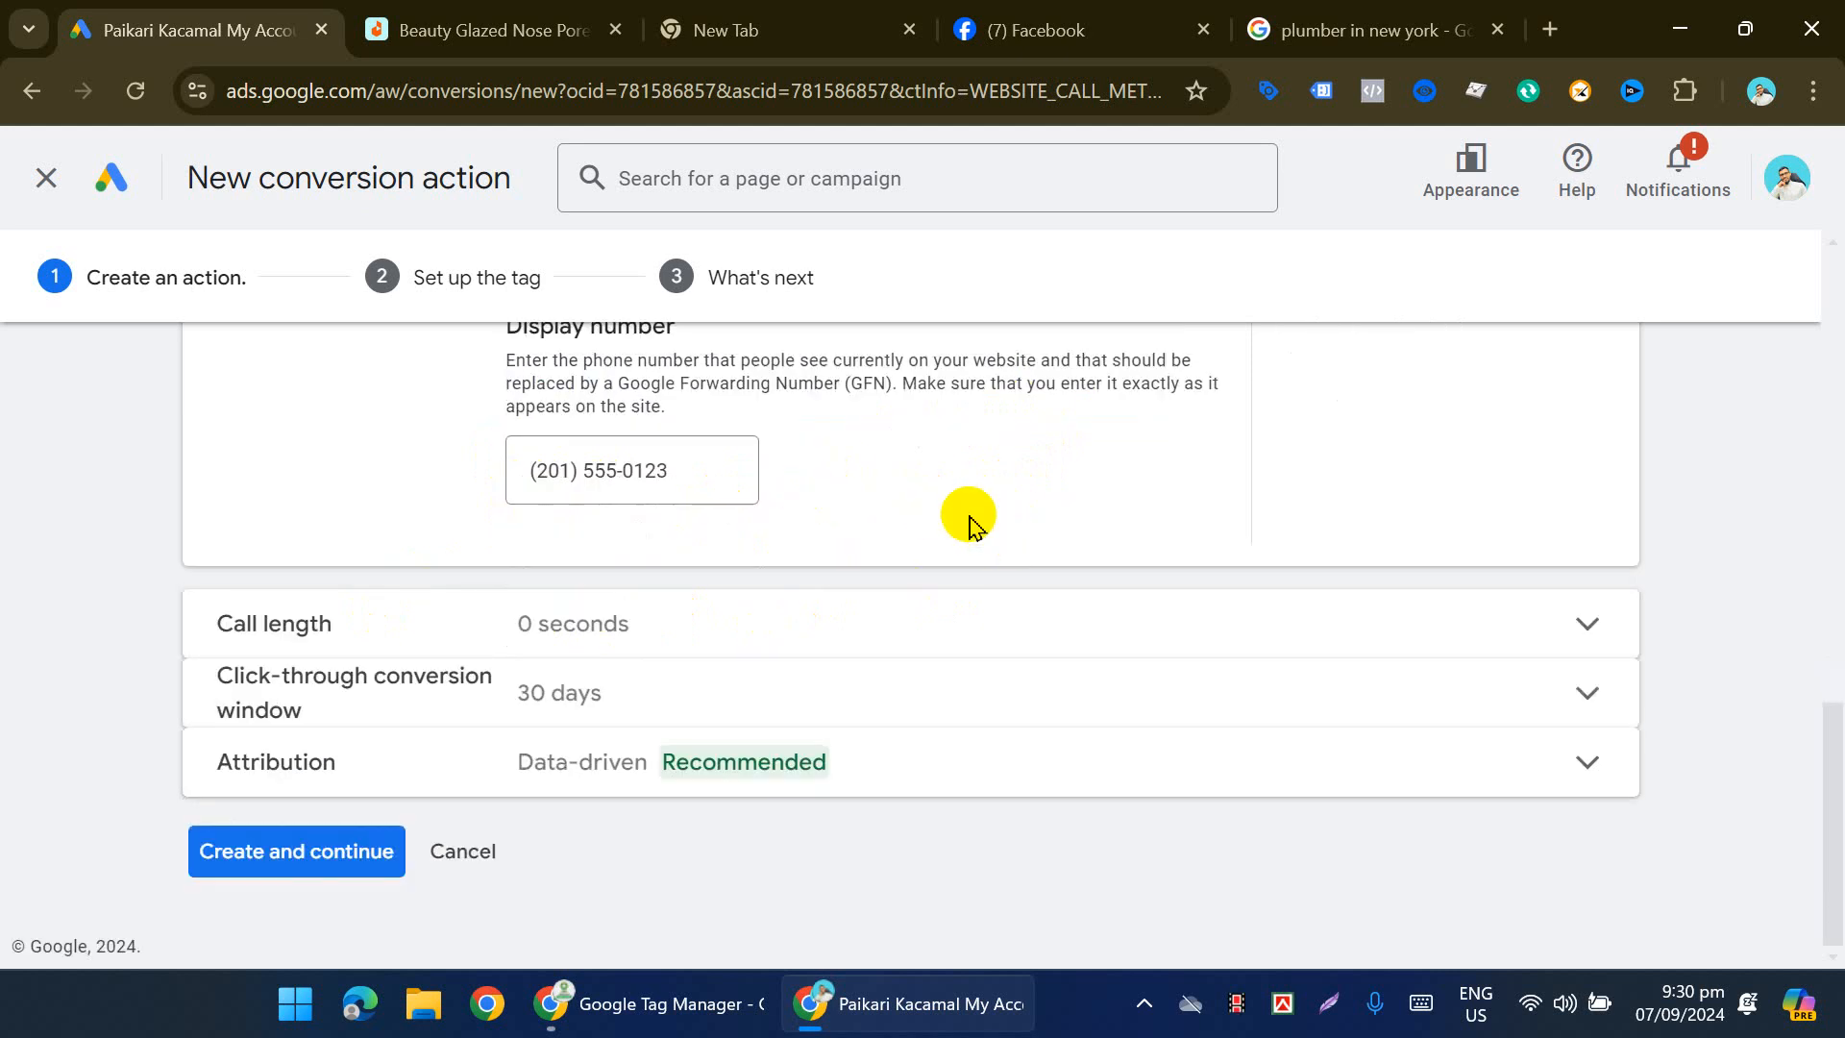
click(321, 848)
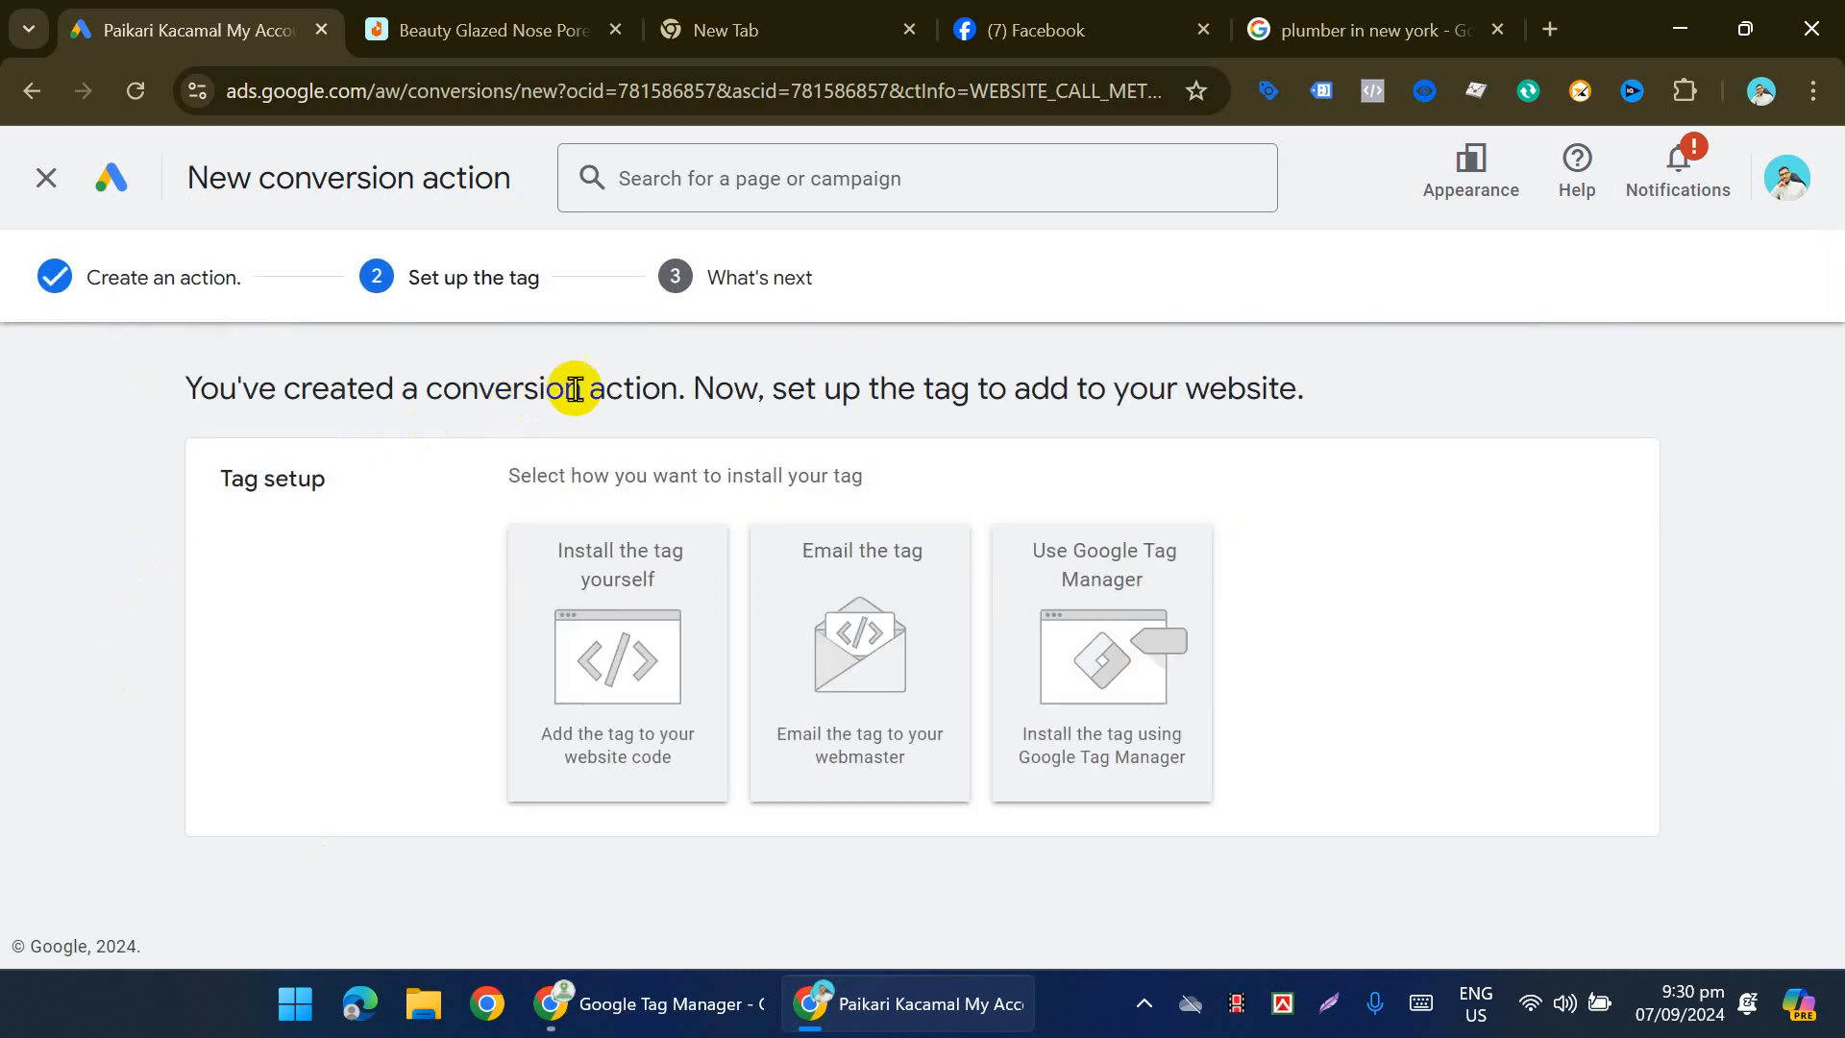
Step: Choose Google Tag Manager as the tag installation method and select the conversion label
click(1113, 668)
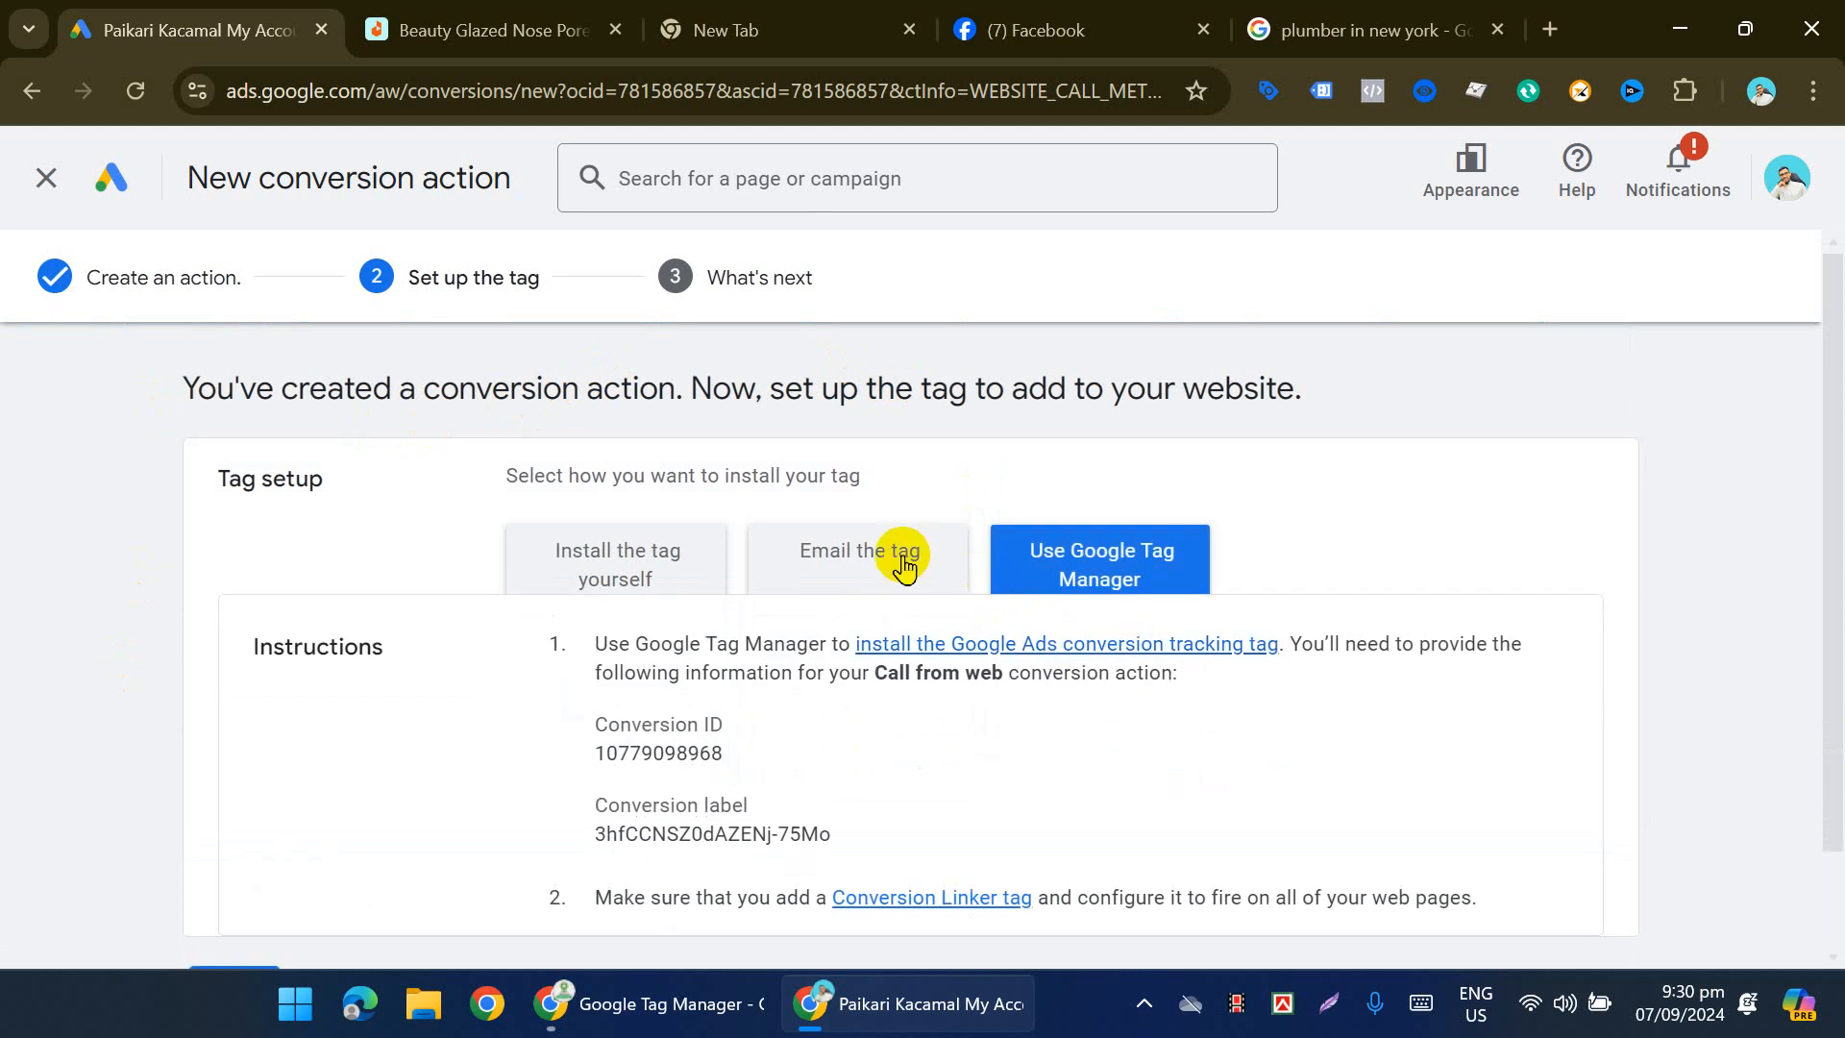
triple_click(734, 838)
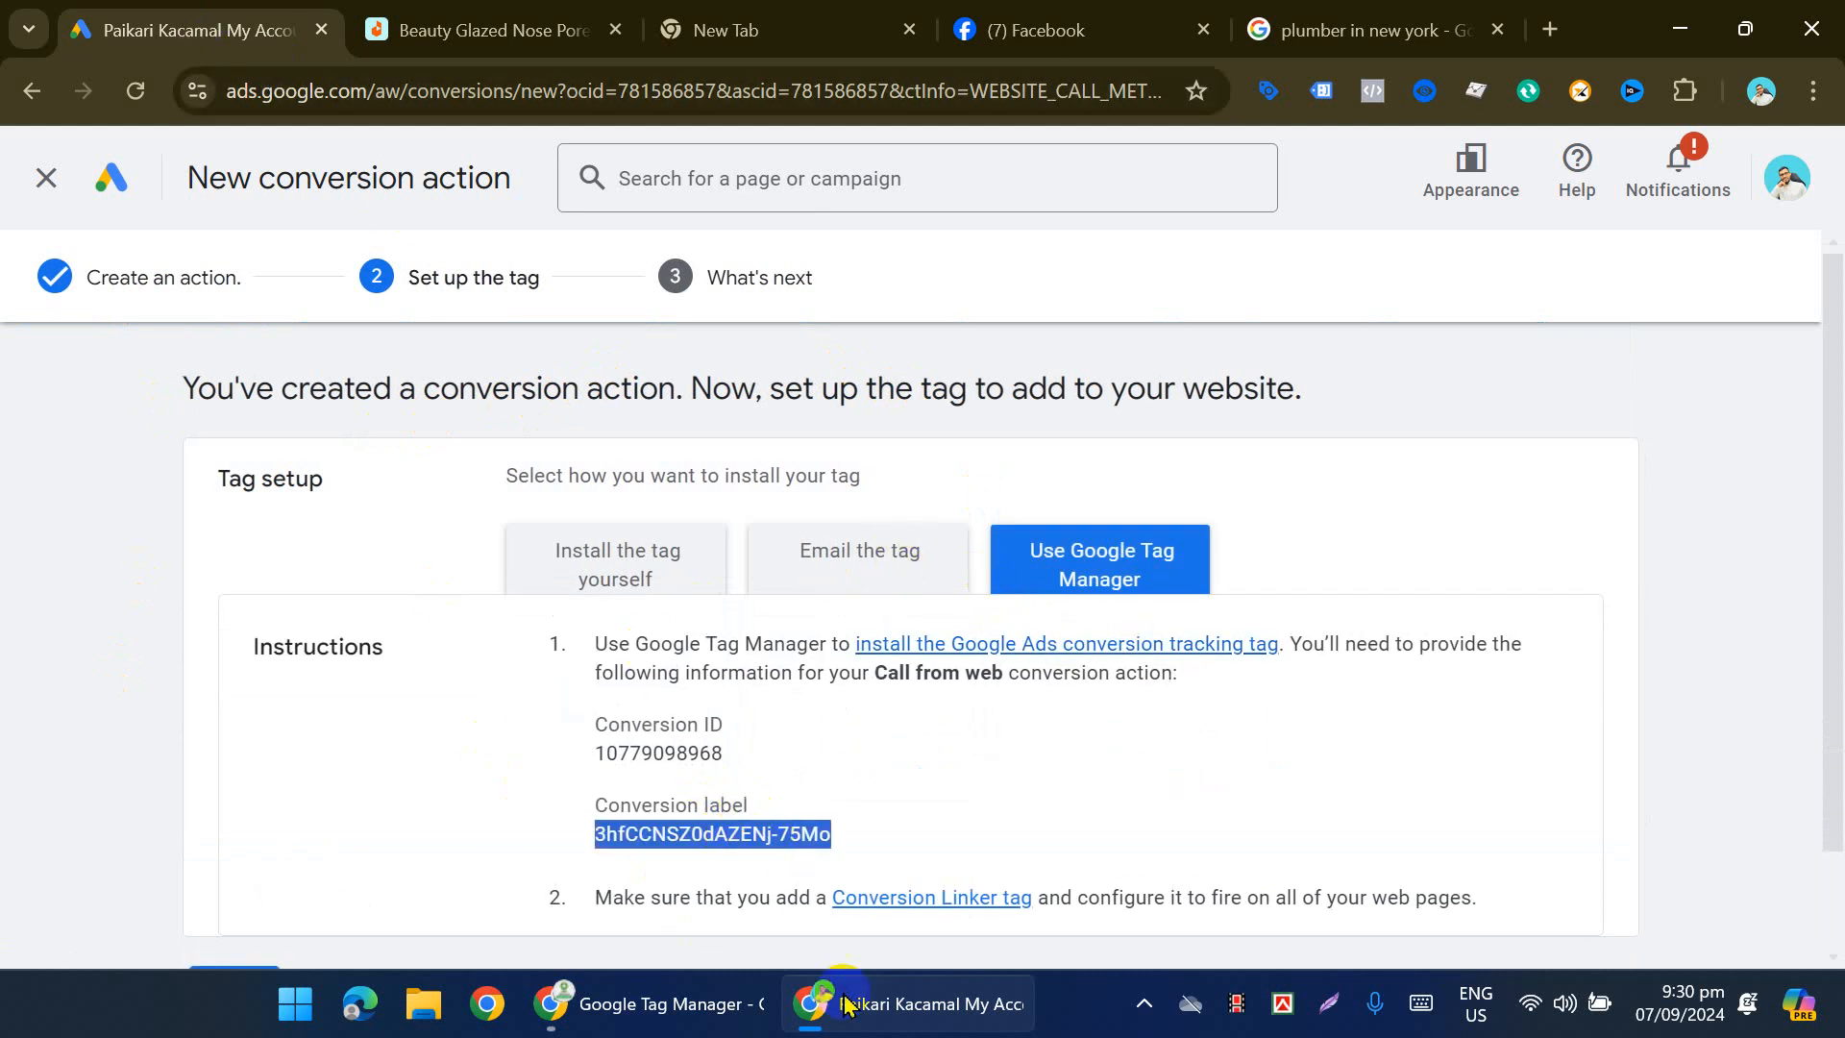
Step: Switch to Google Tag Manager and start a new tag of type Google Ads Calls from Website Conversion
click(615, 1005)
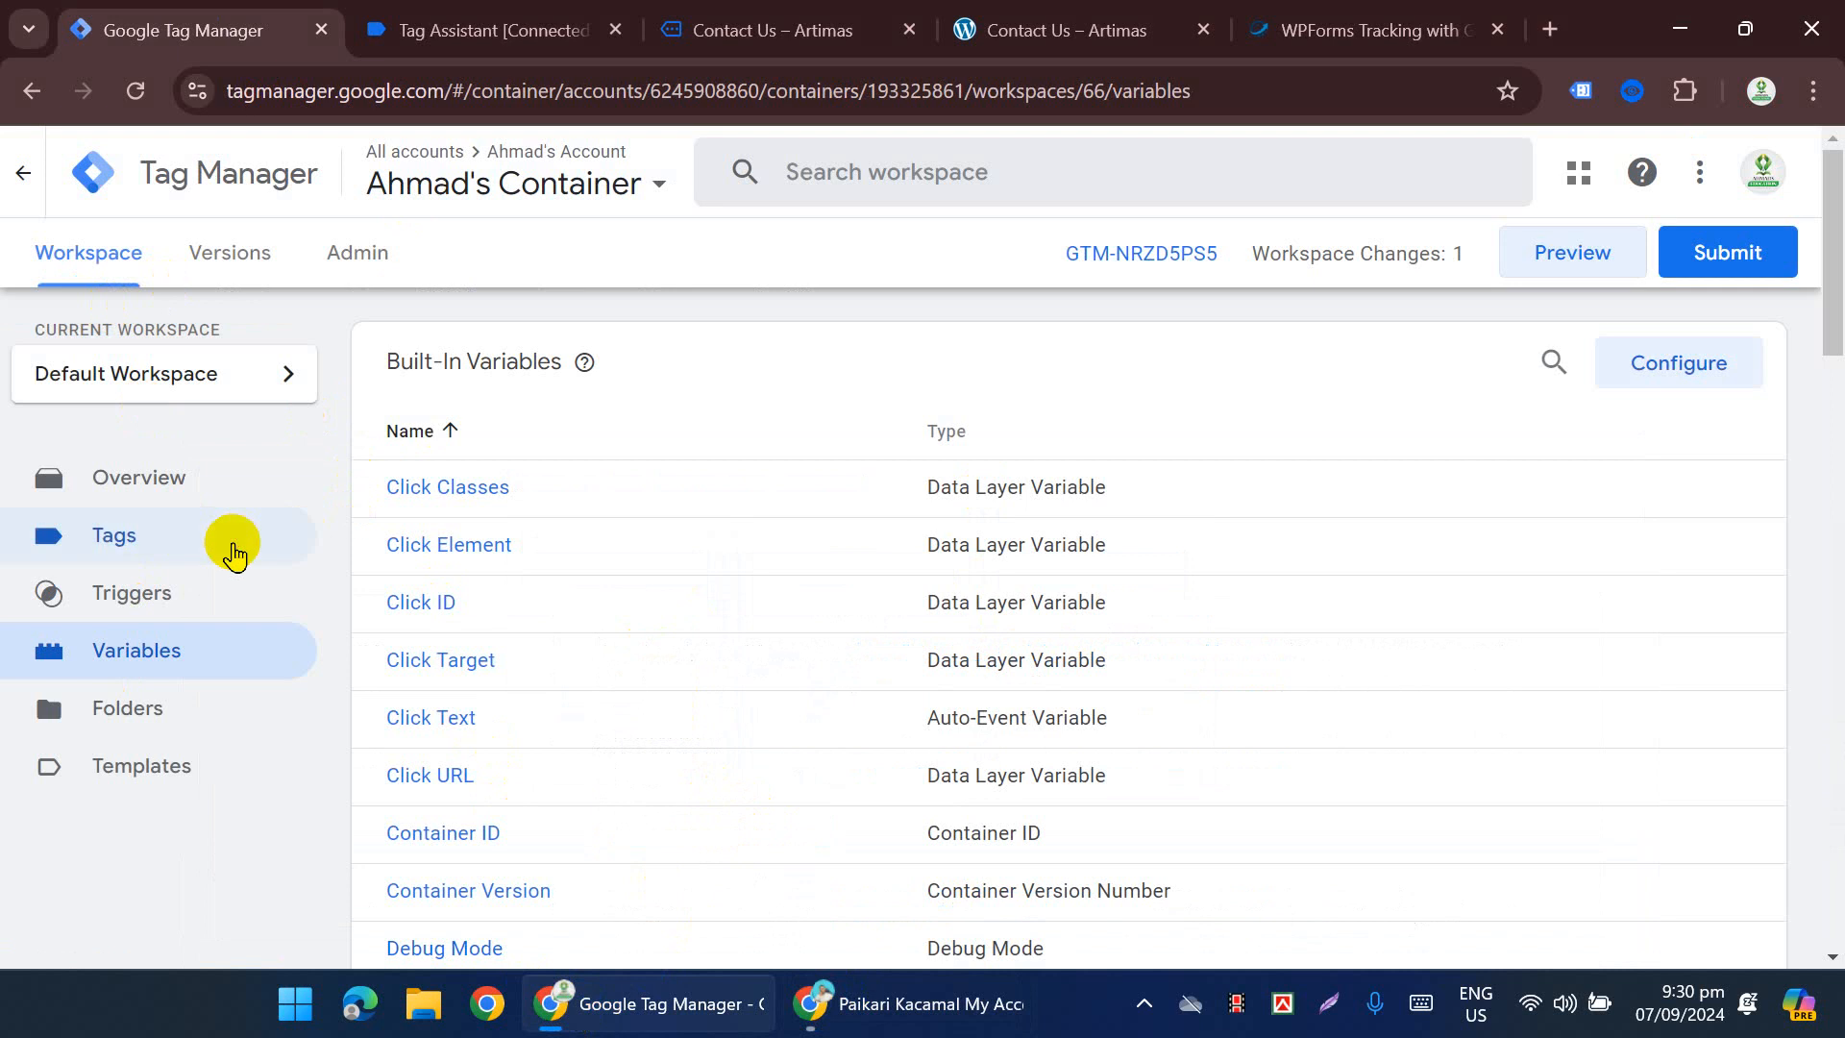
click(233, 540)
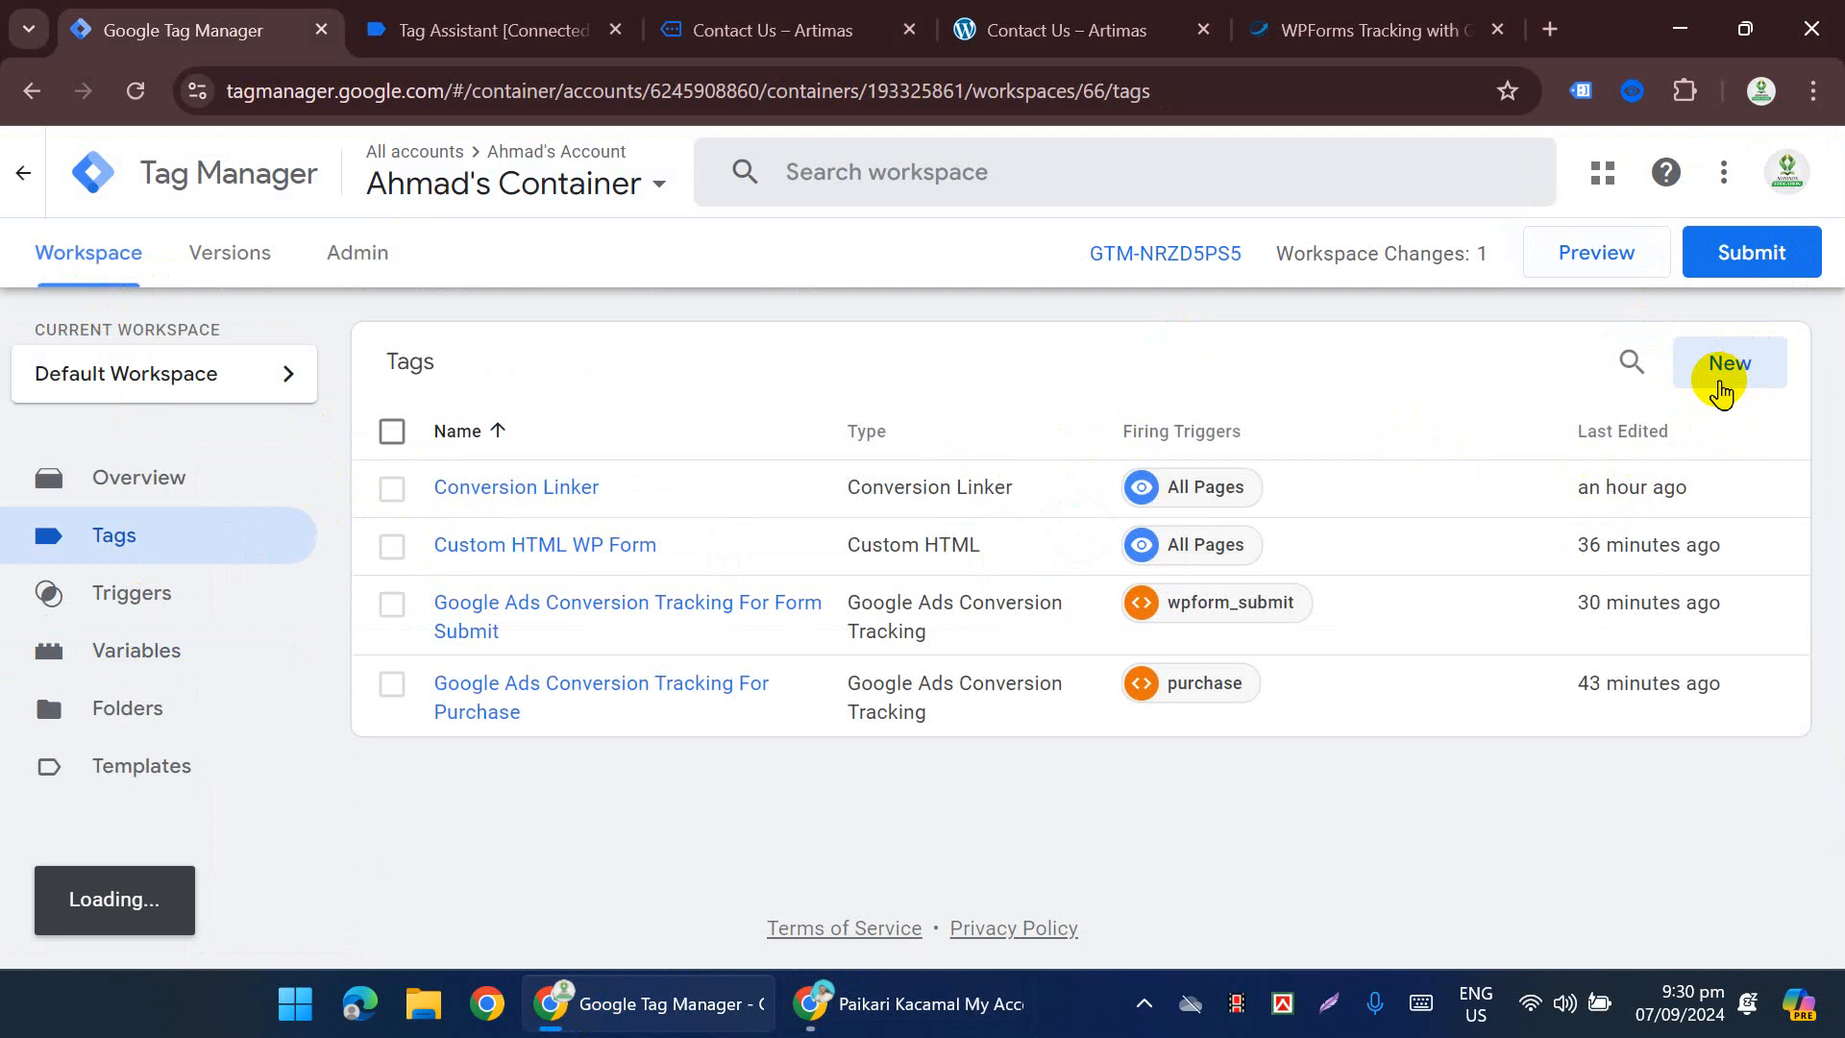
click(1721, 389)
click(1009, 465)
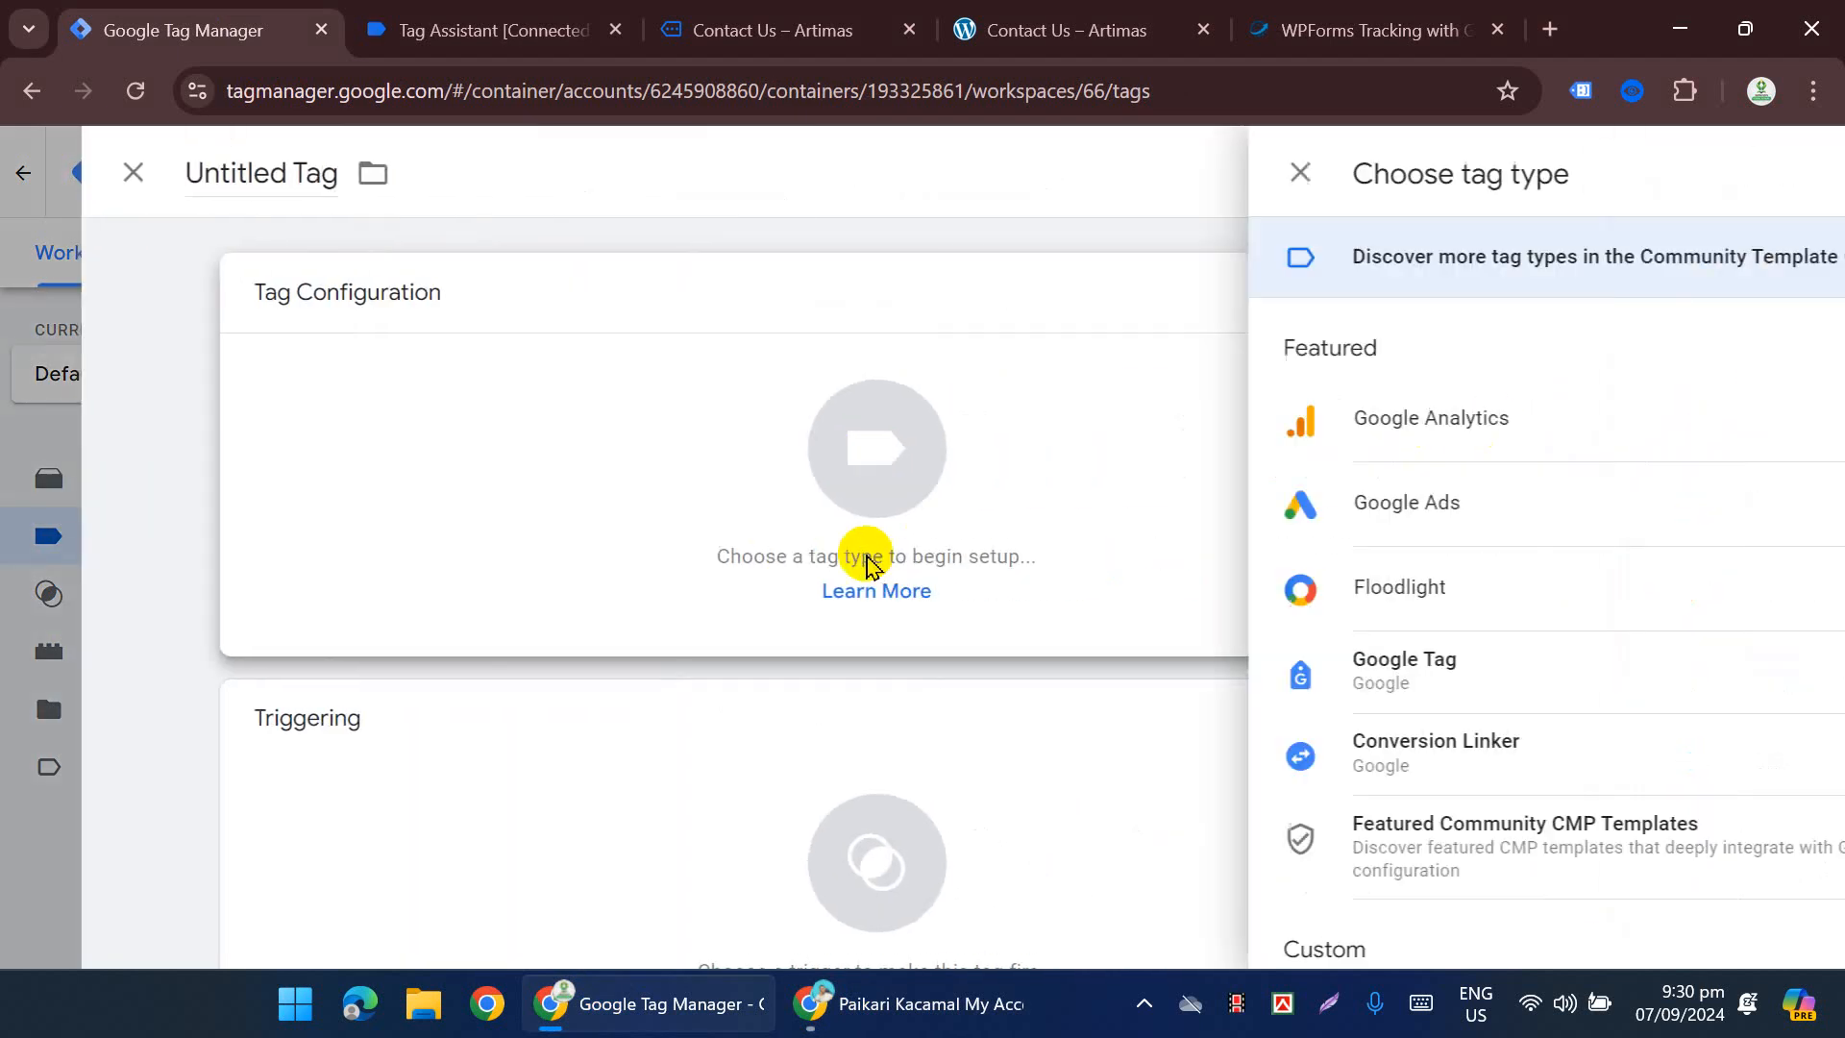
click(1196, 521)
scroll(1192, 524, down, 3)
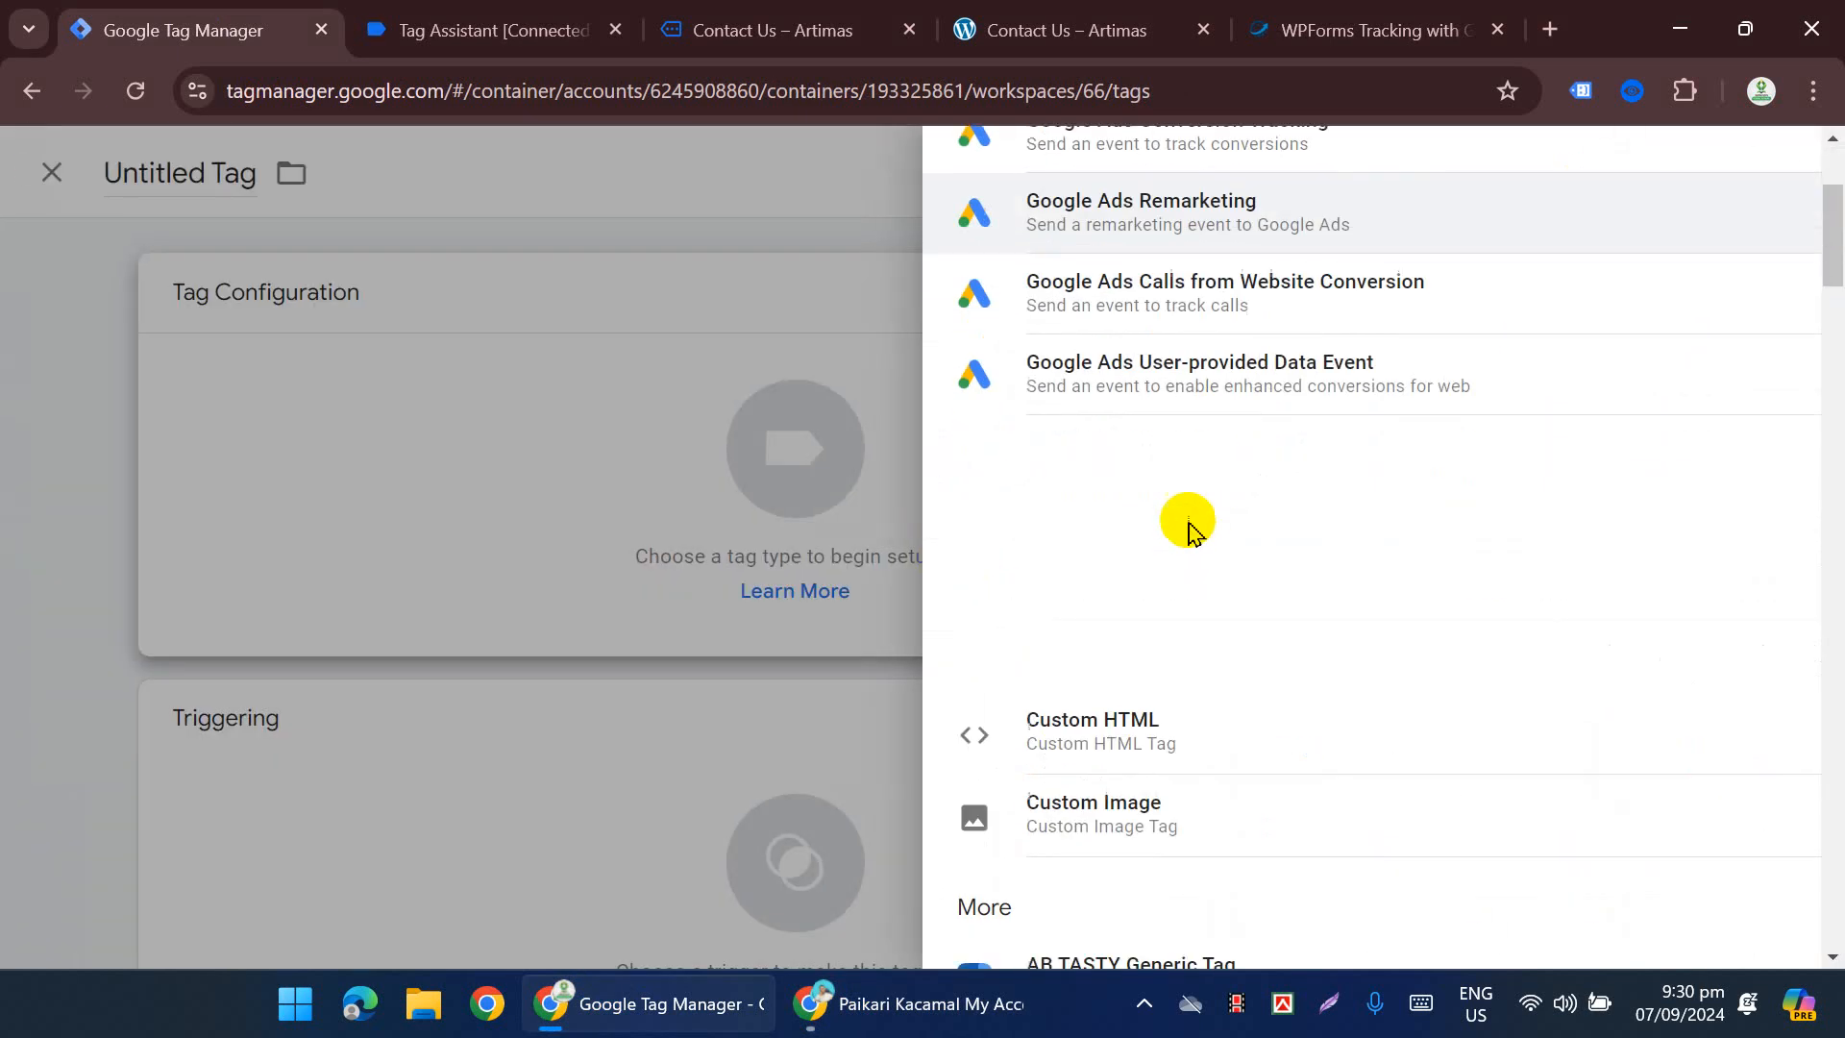
scroll(1189, 524, up, 2)
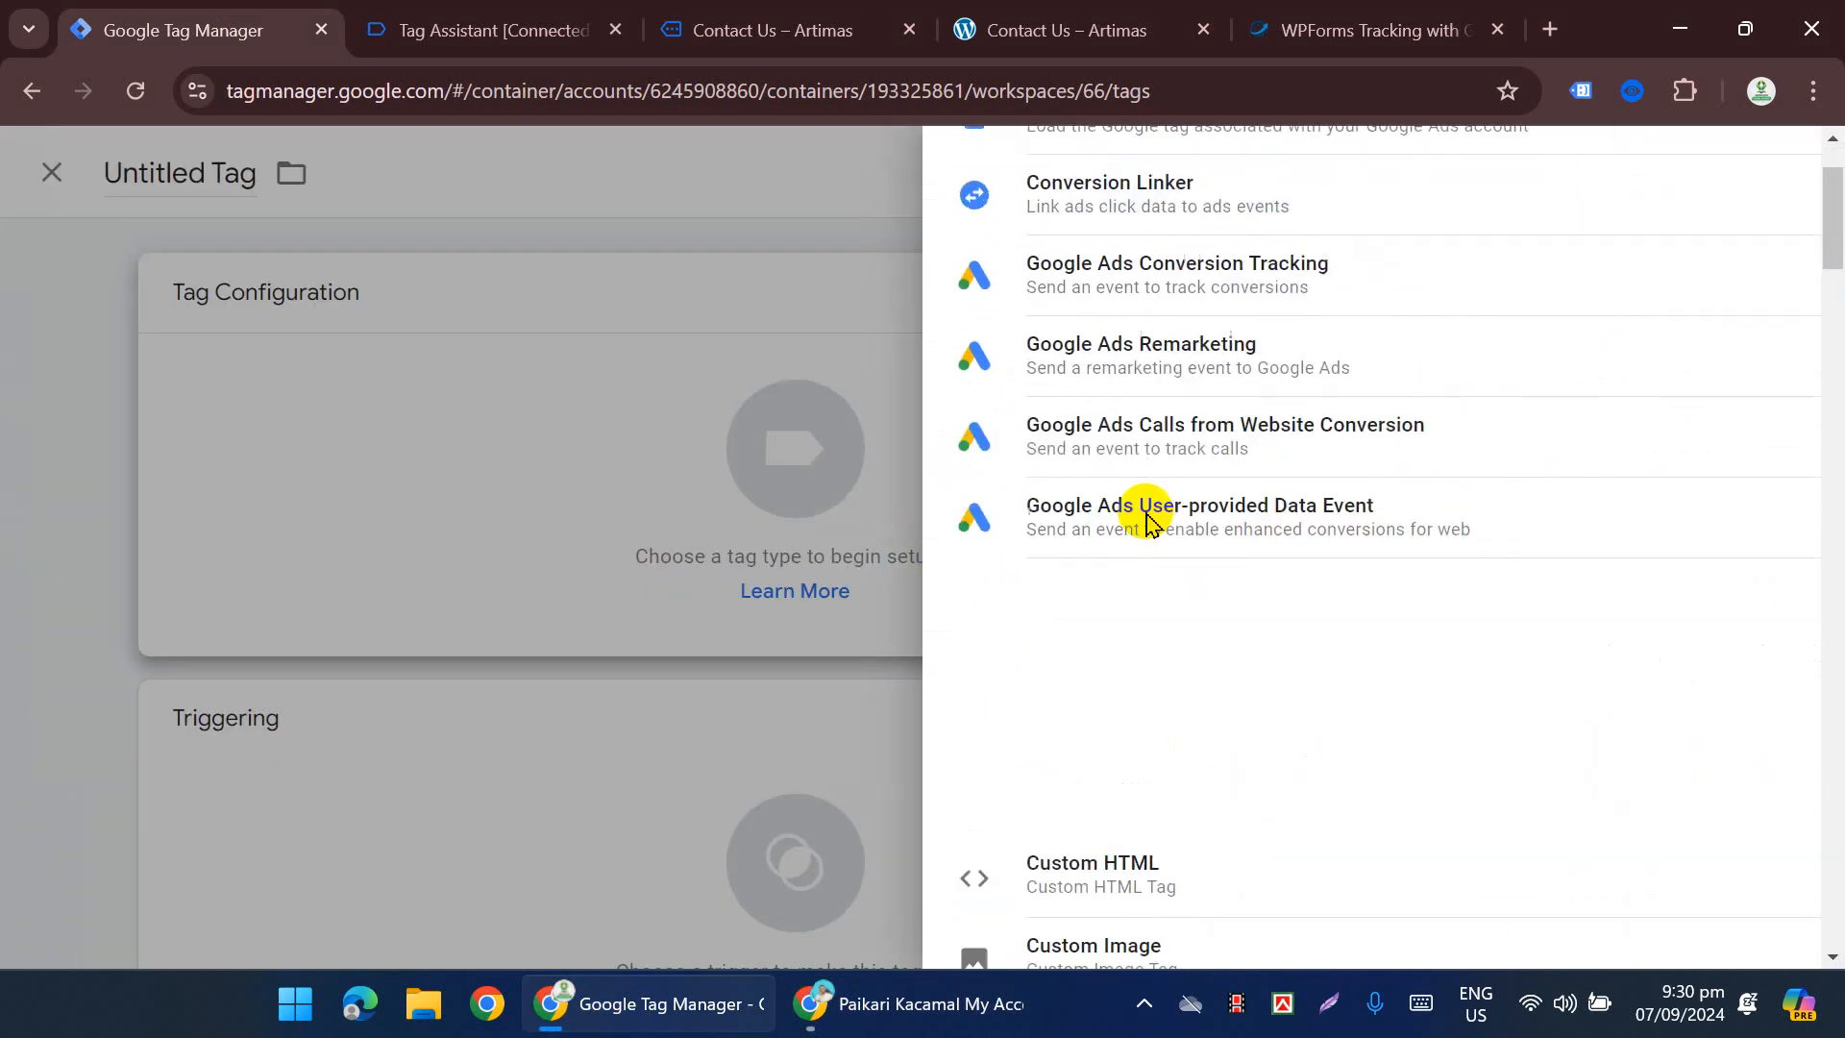
click(1265, 452)
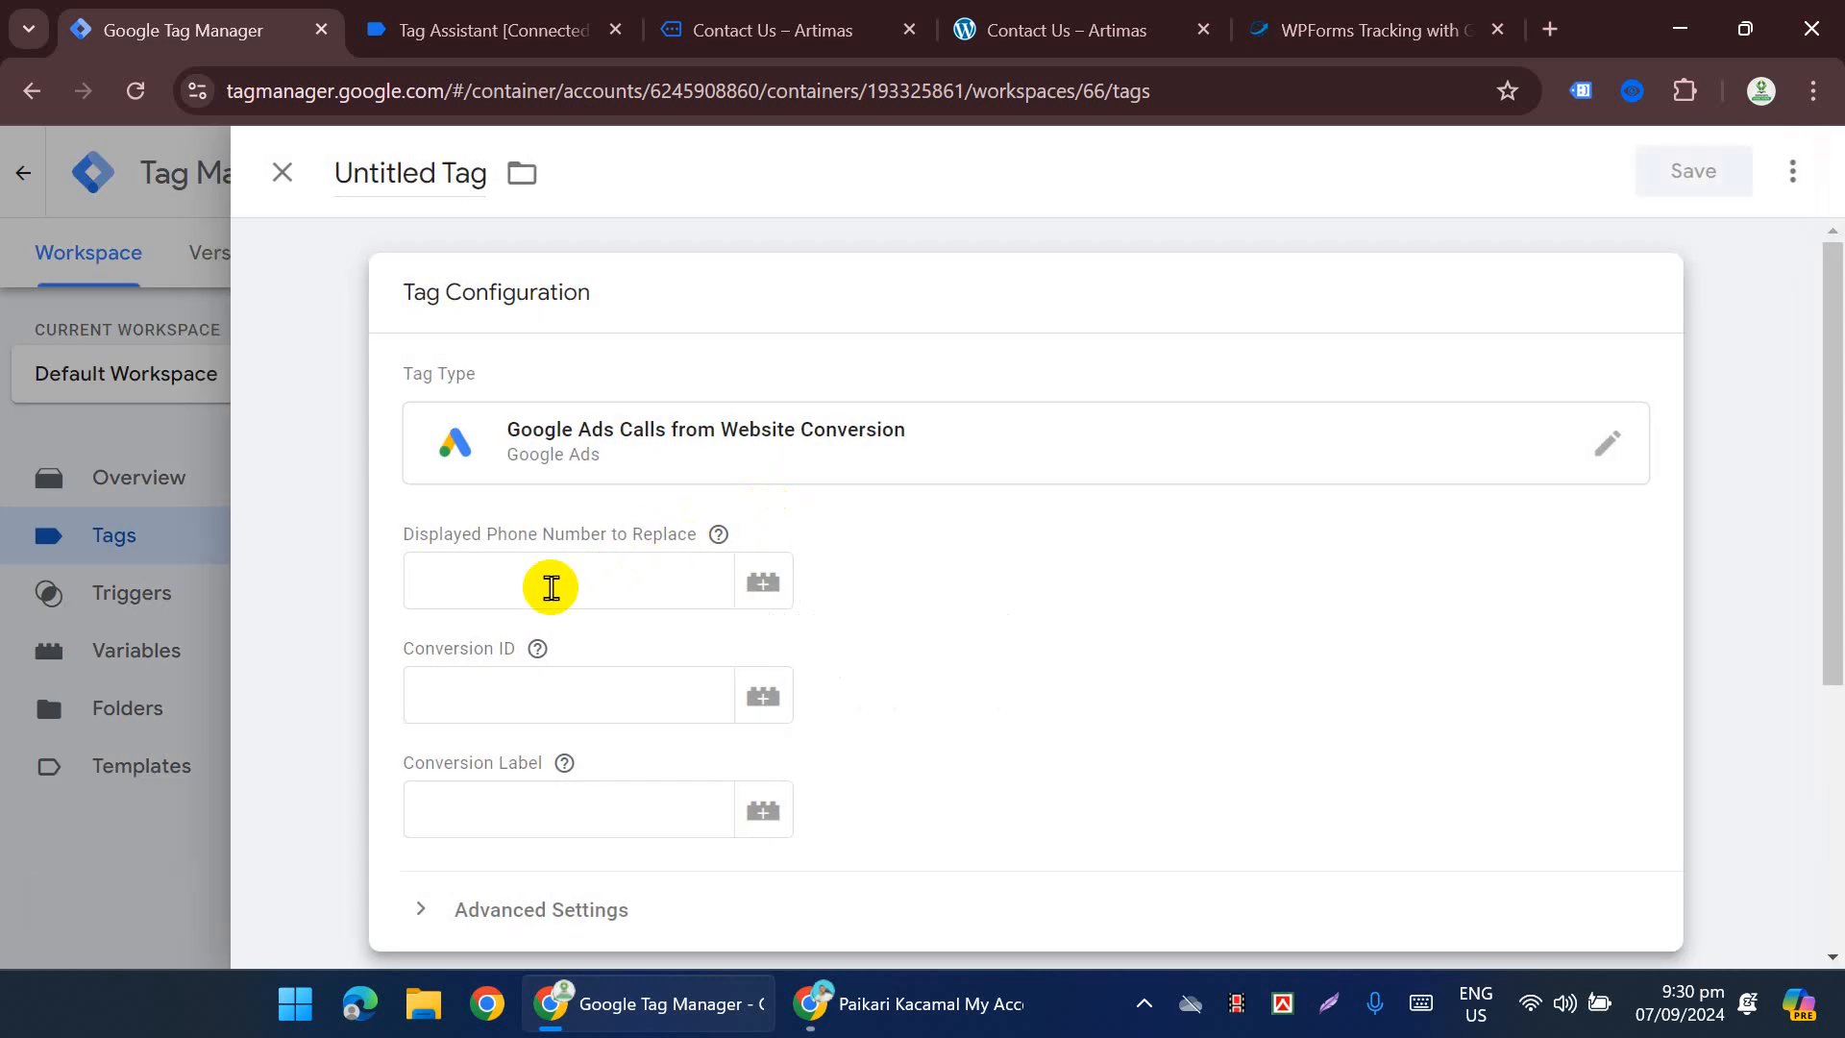
Step: Switch to Google Ads and finish the "Call from web" conversion setup through its tag and closing stages
click(590, 602)
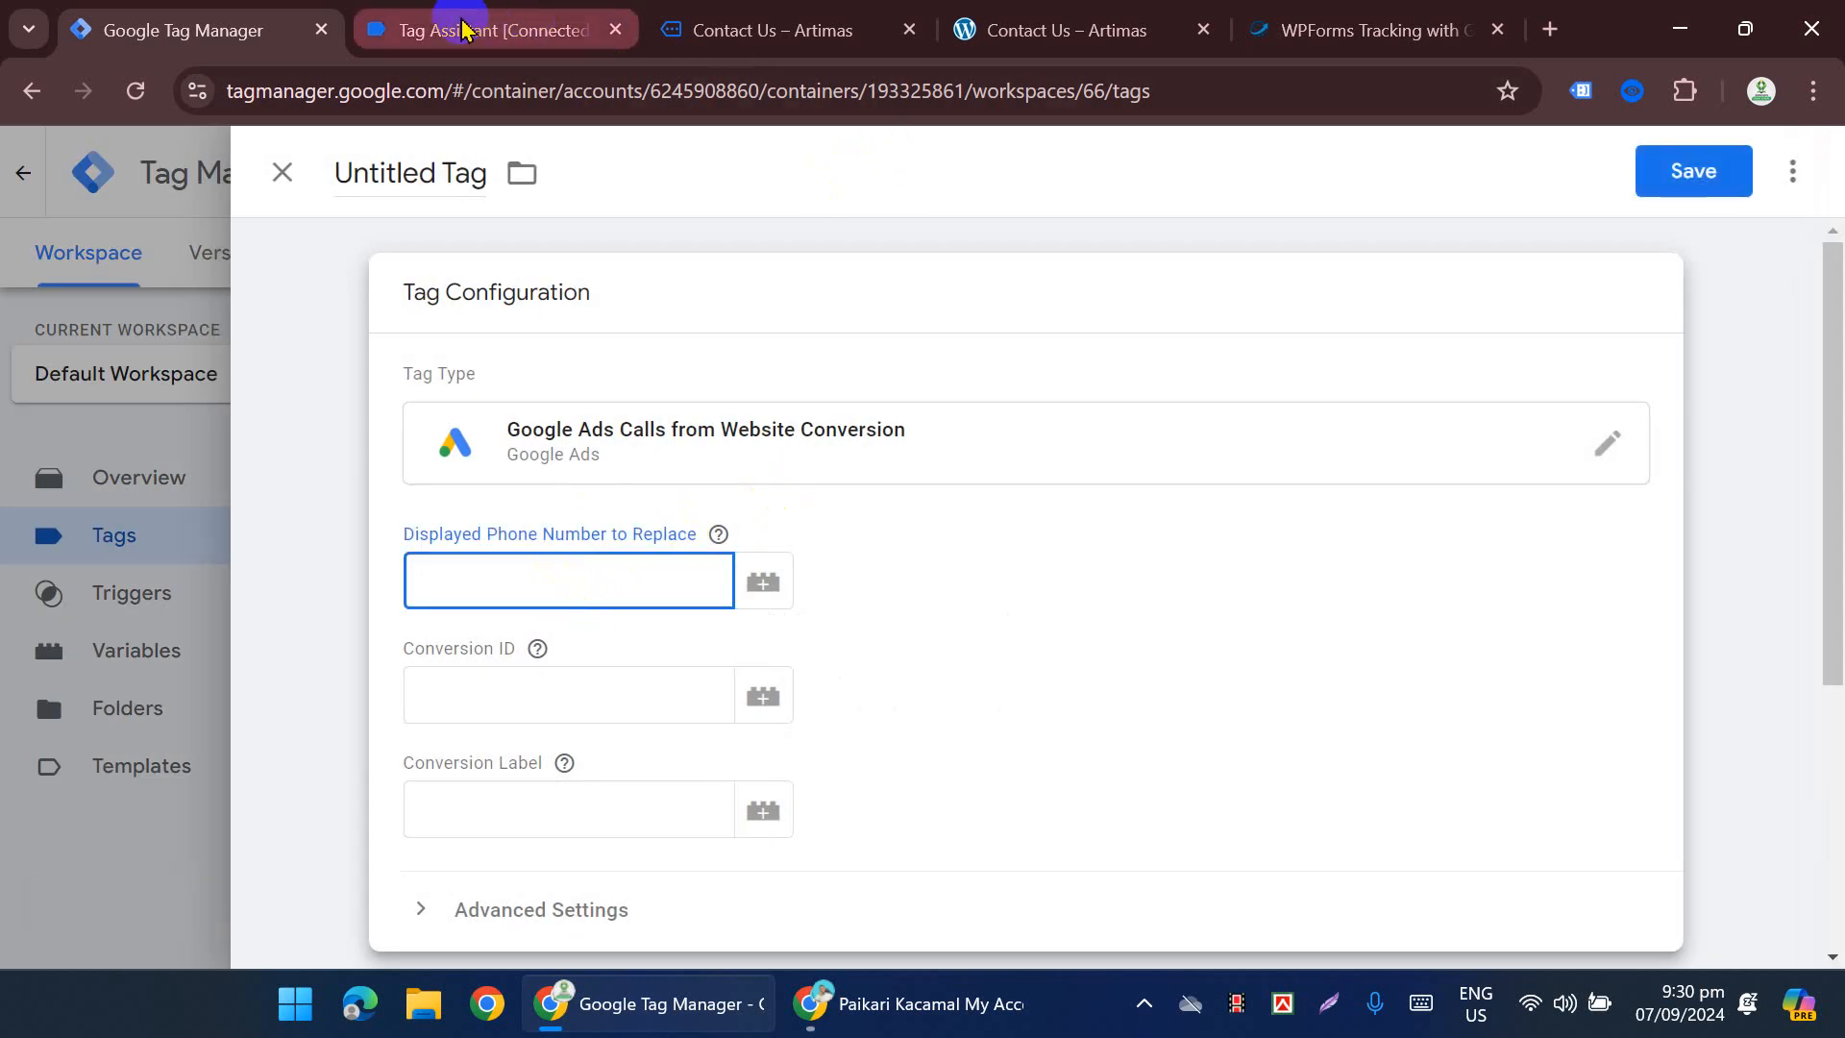
click(868, 1006)
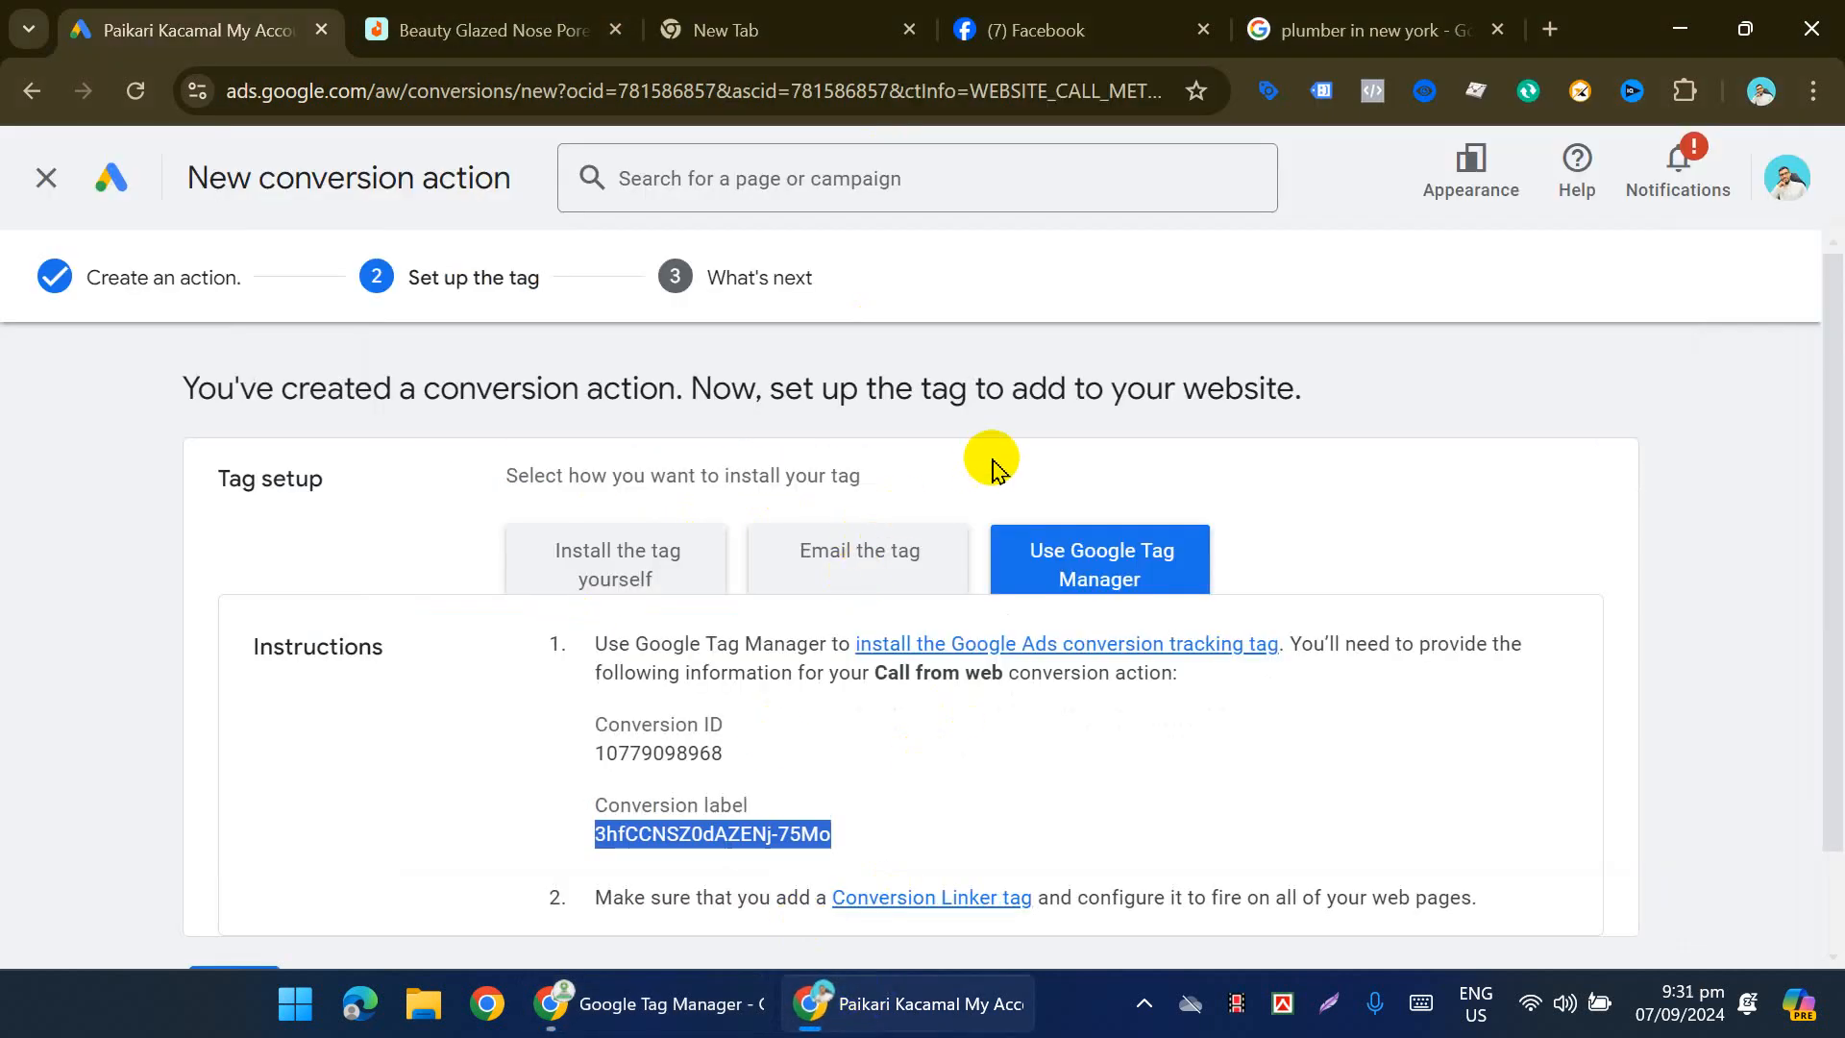
scroll(1000, 463, down, 1)
click(986, 359)
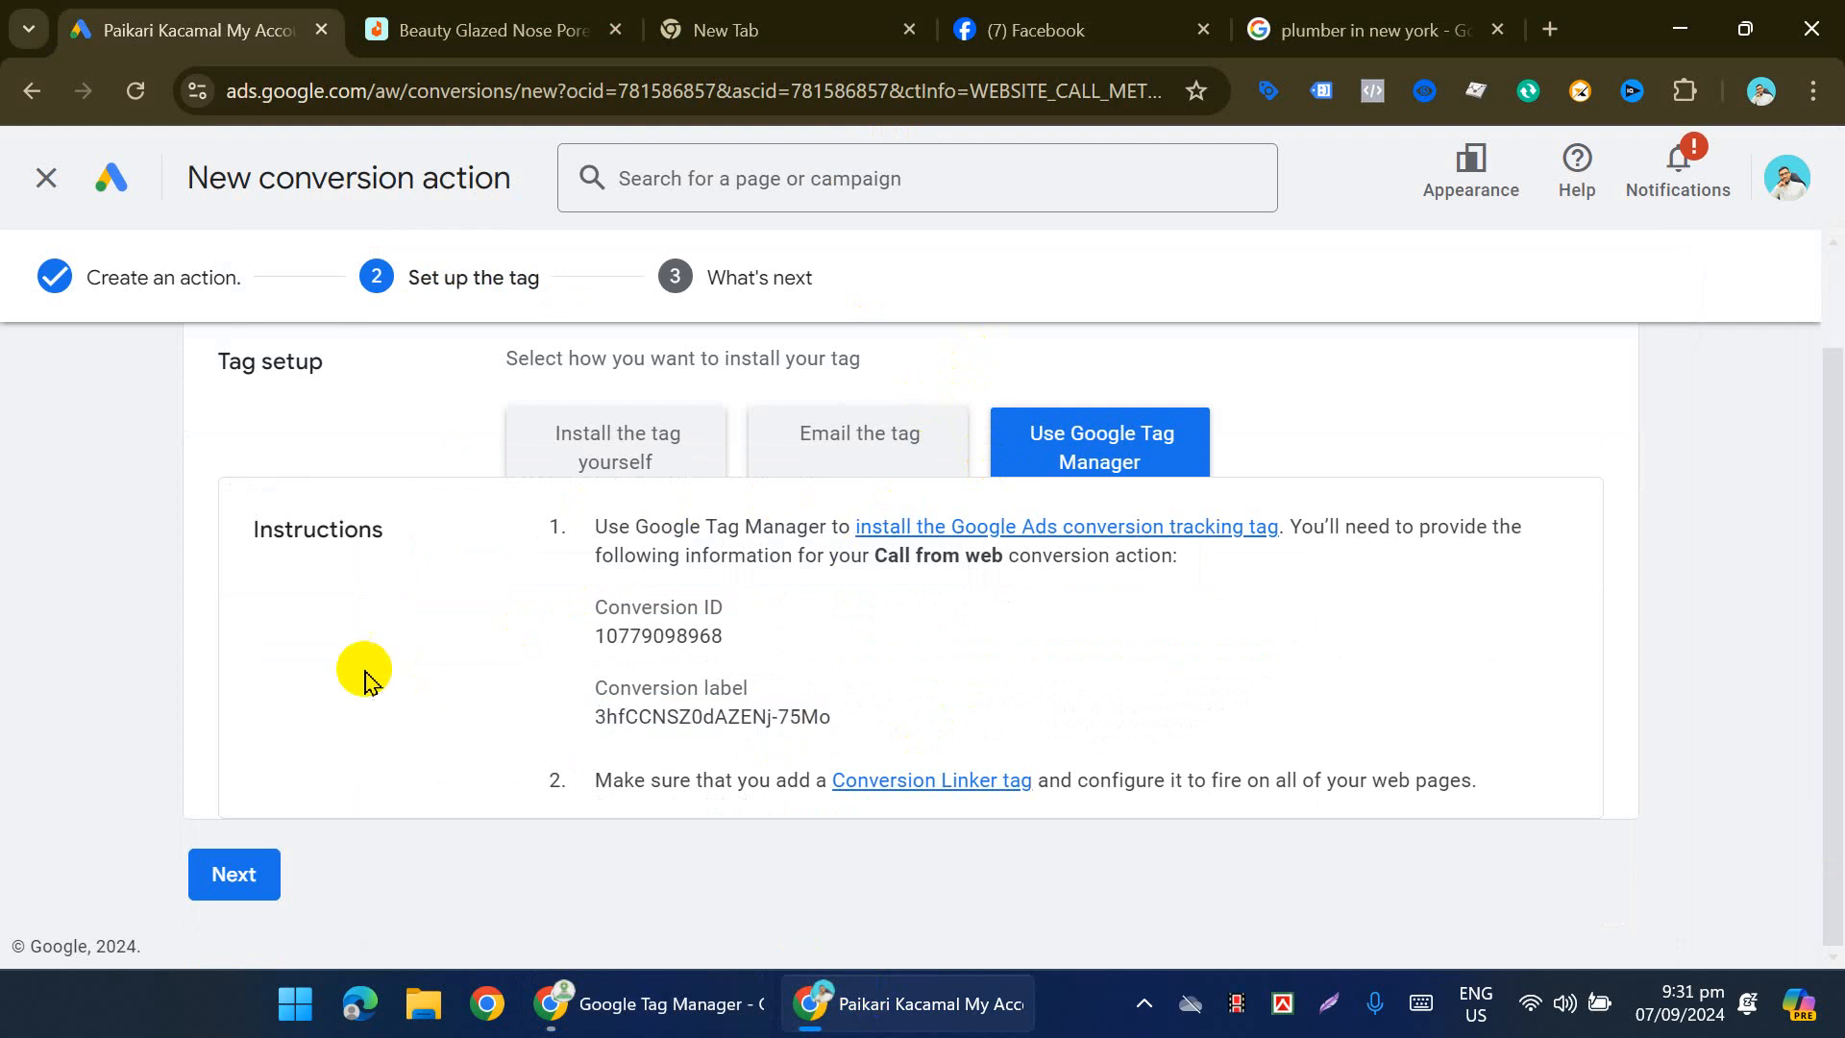
click(712, 272)
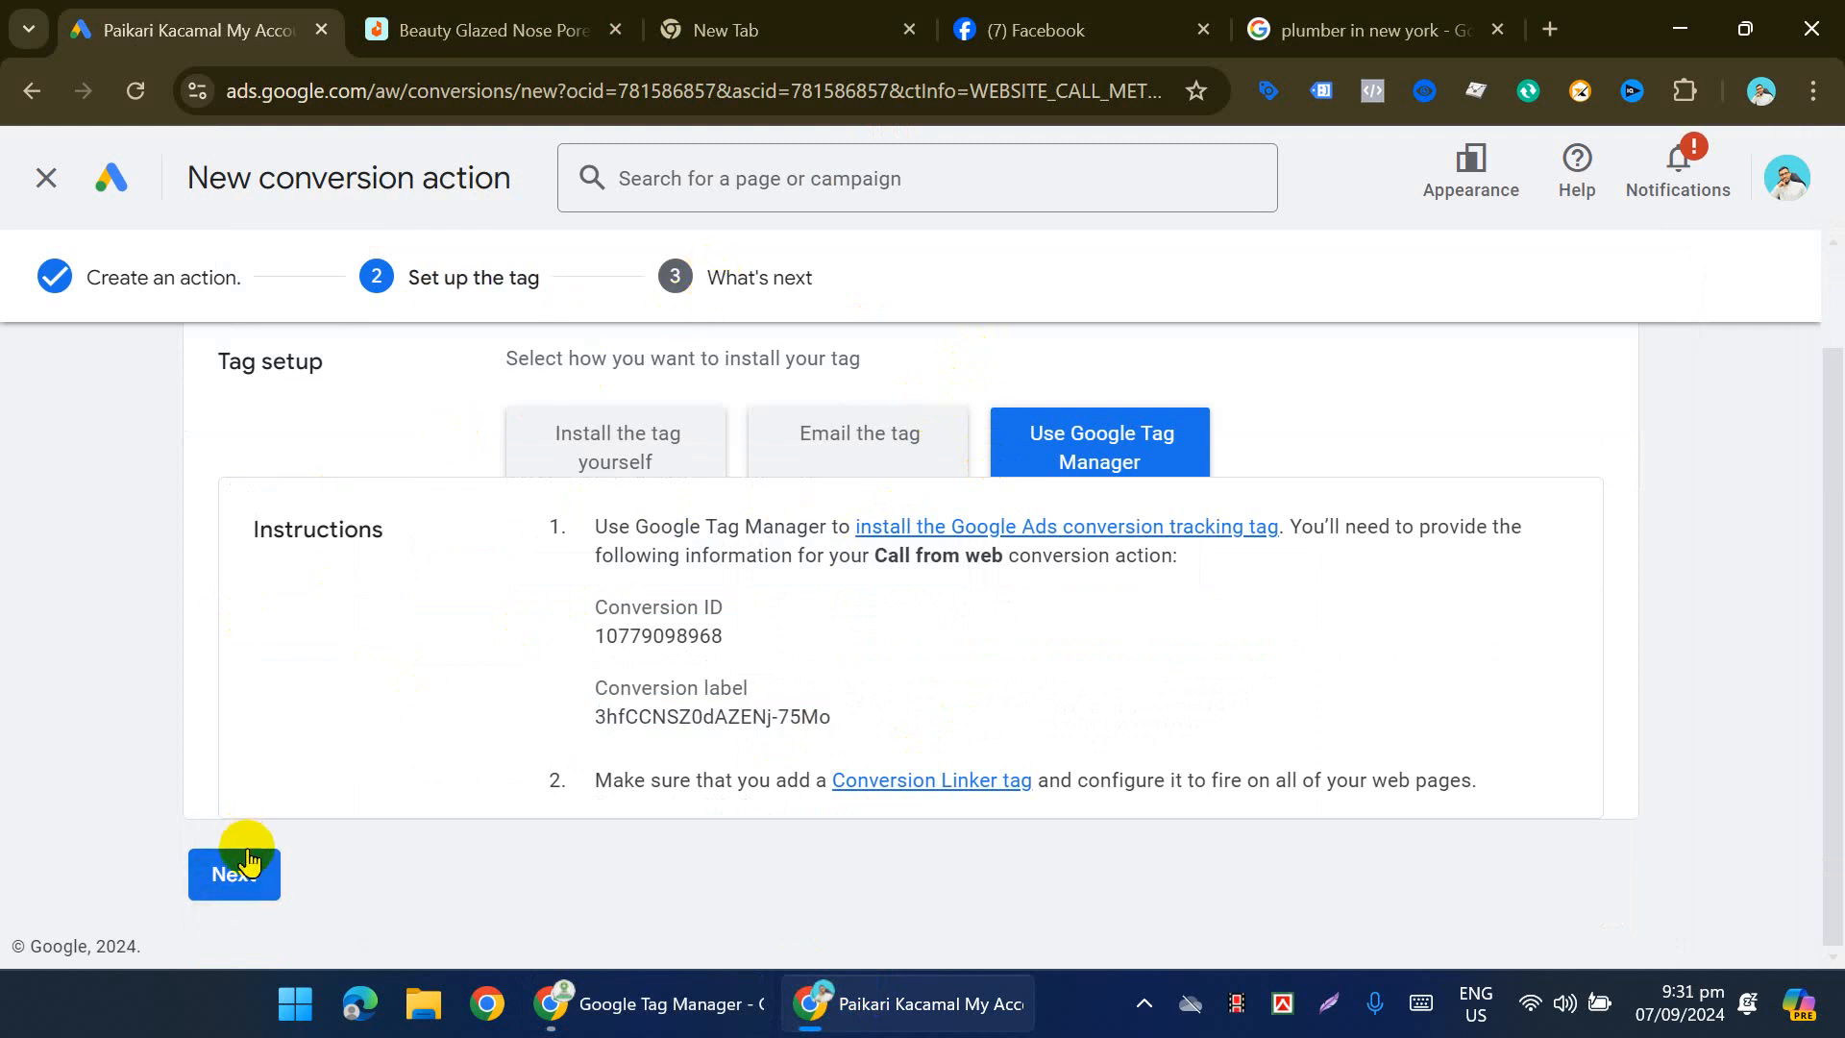
click(247, 879)
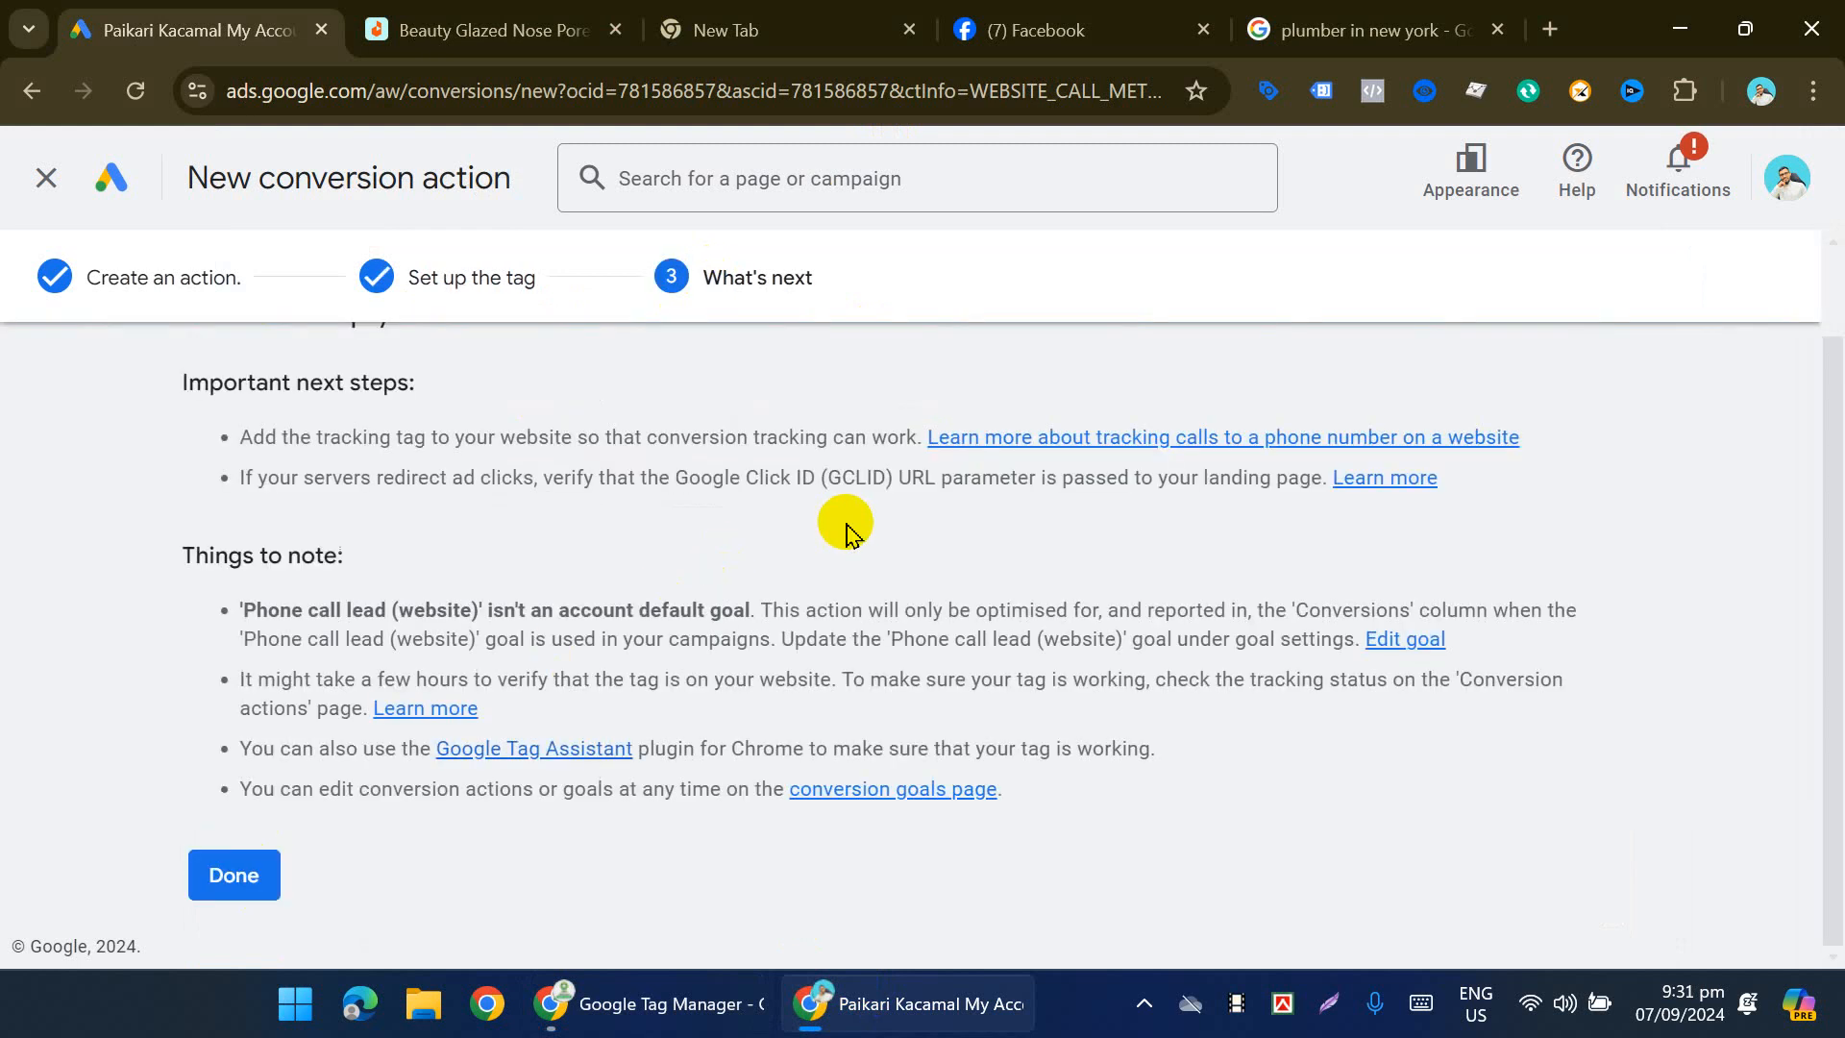
click(230, 874)
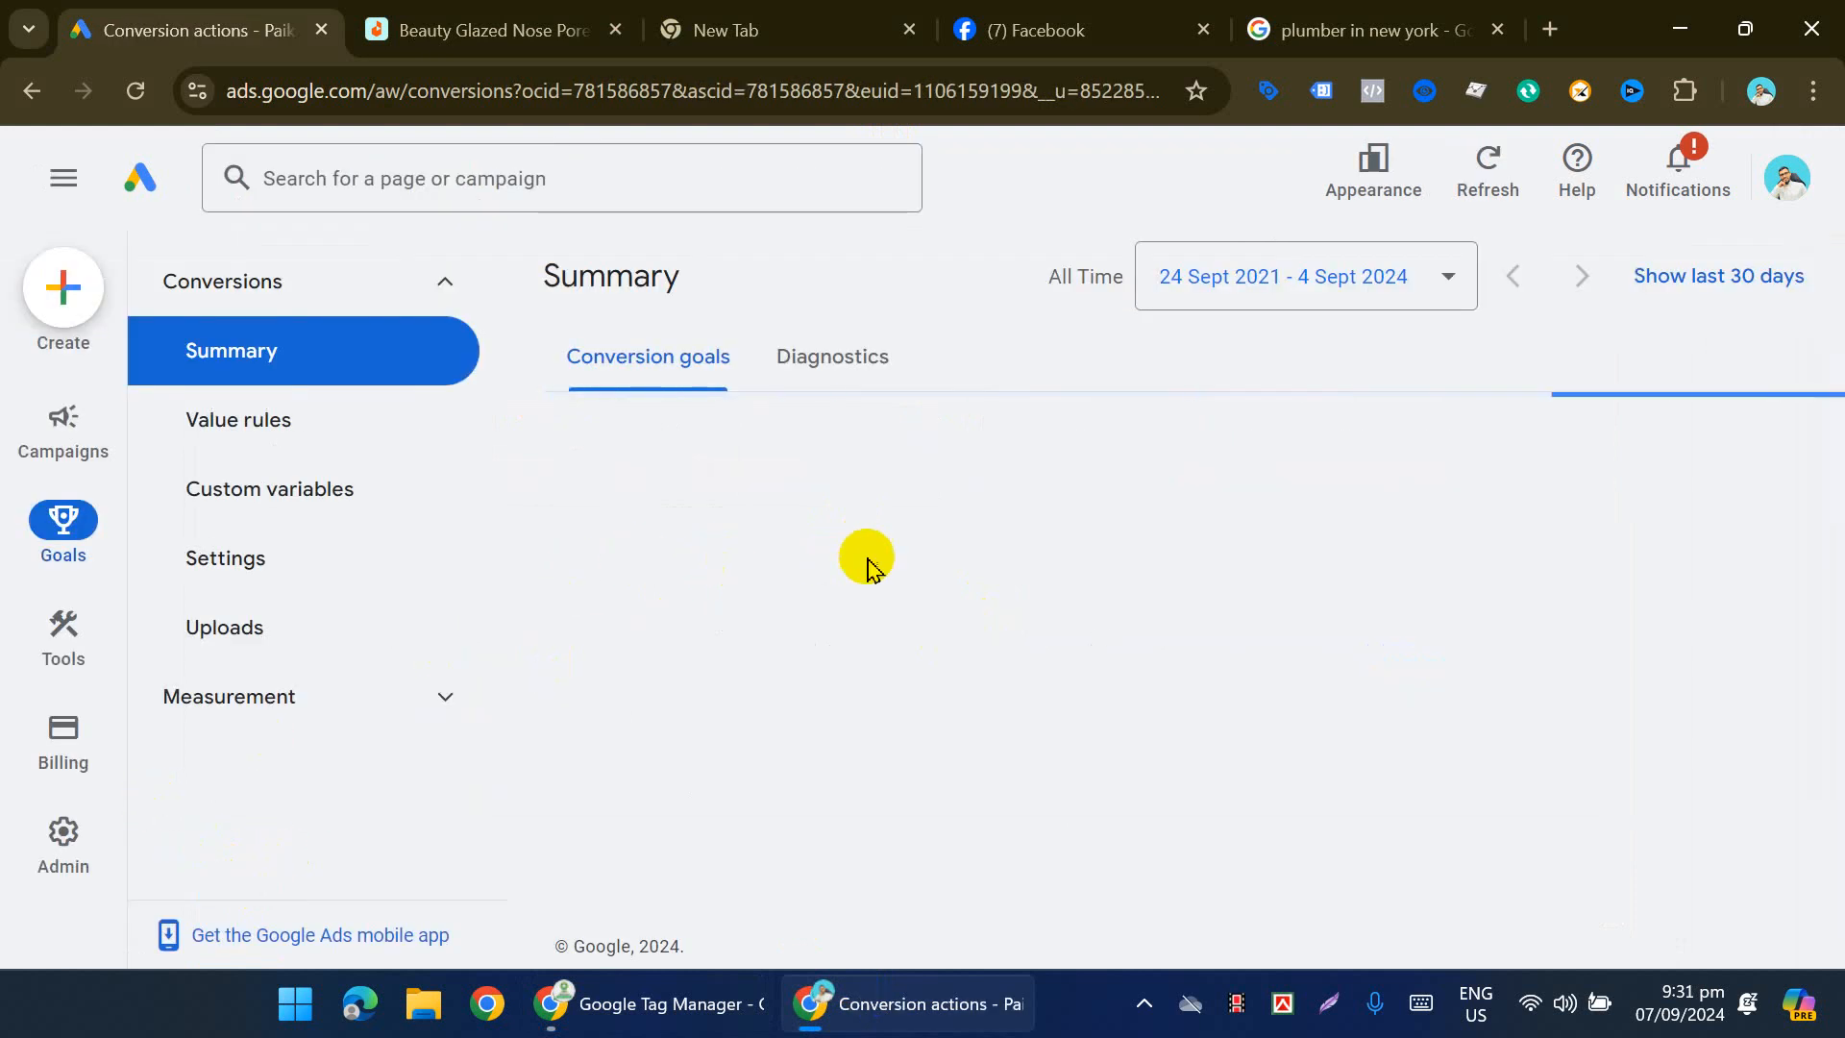
Step: Open the "Call from web" conversion action under the Phone call lead goal and copy its phone number
scroll(900, 549, down, 5)
scroll(877, 580, down, 7)
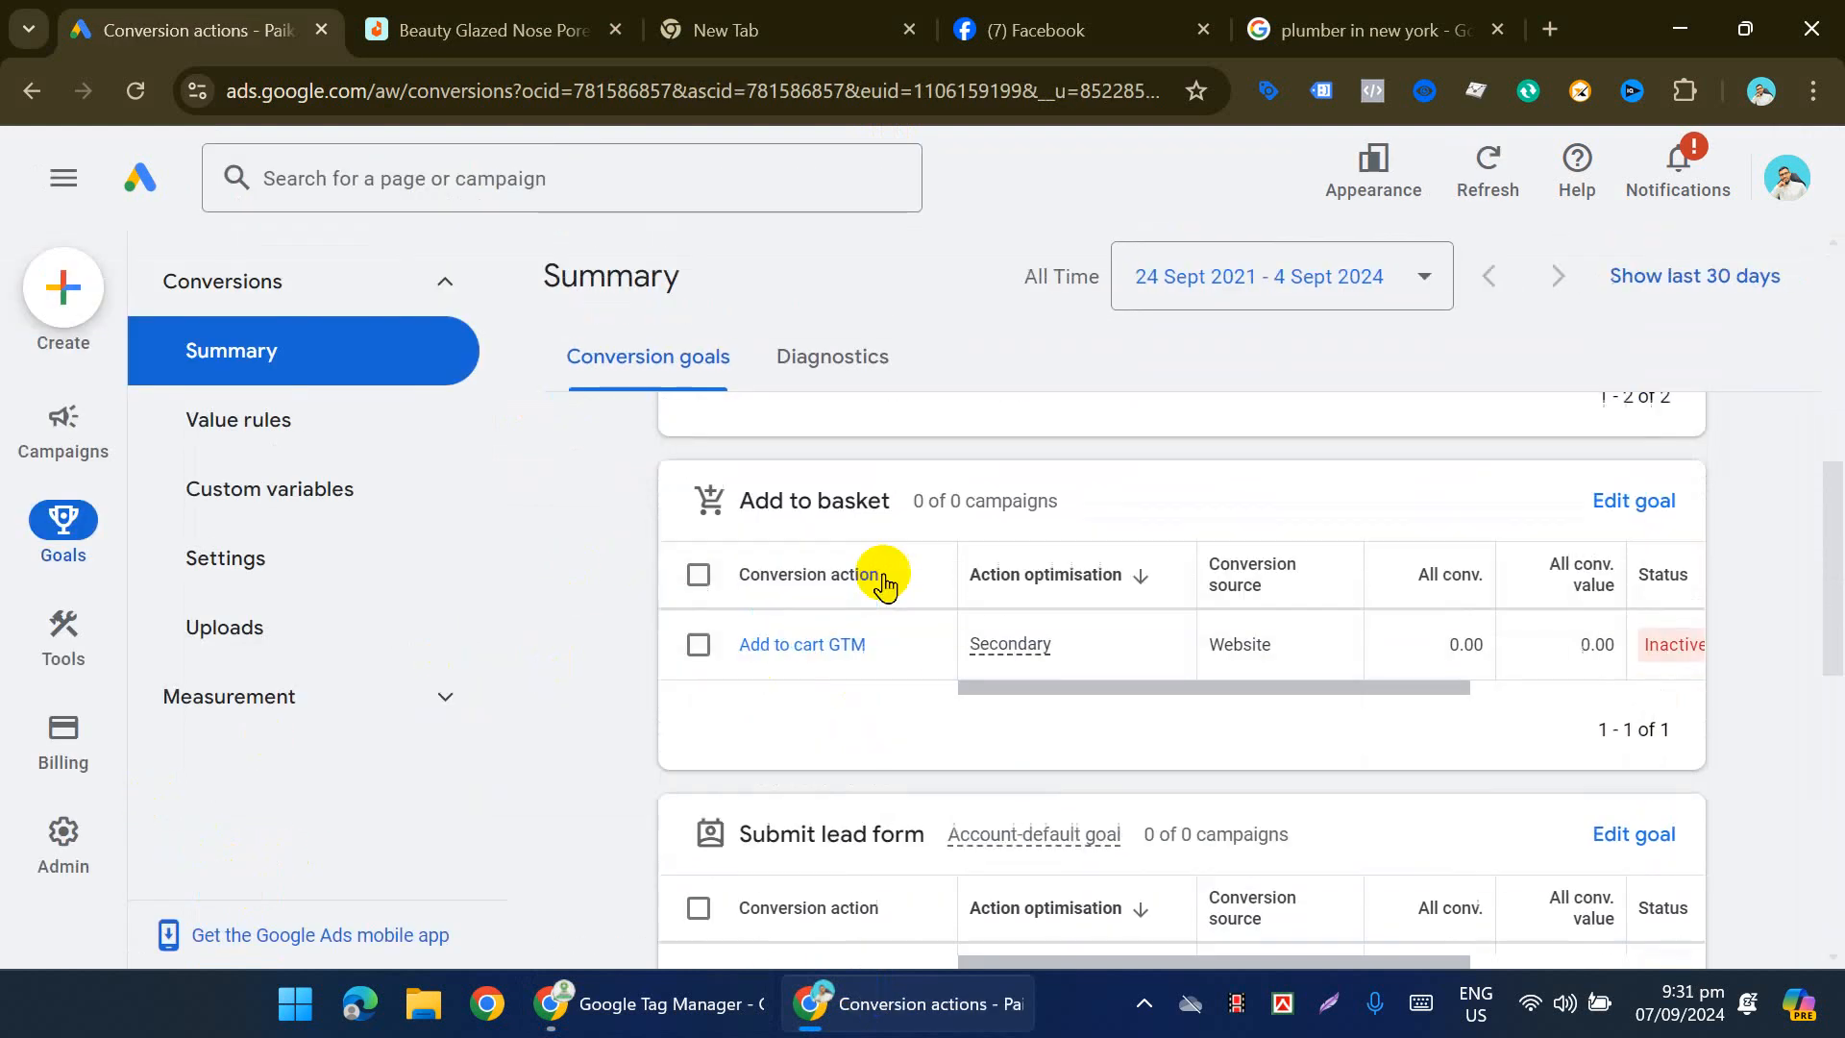
scroll(878, 715, down, 3)
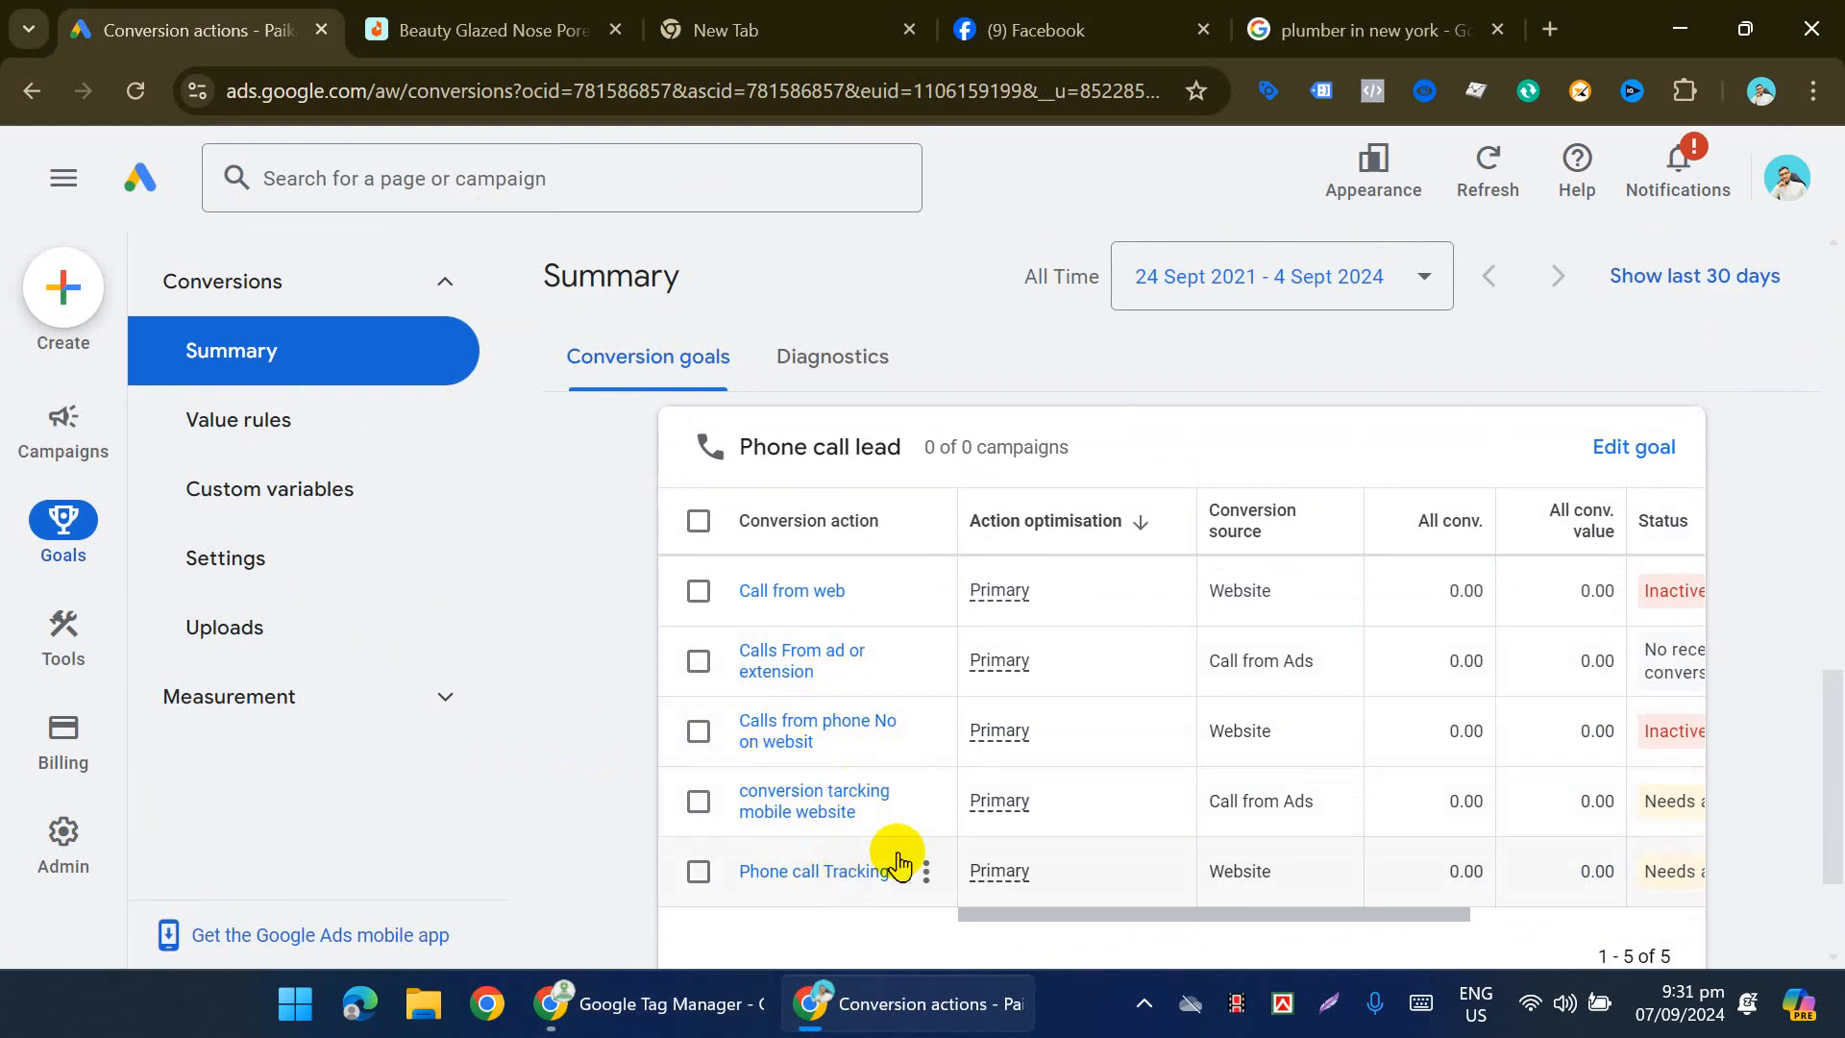
click(776, 591)
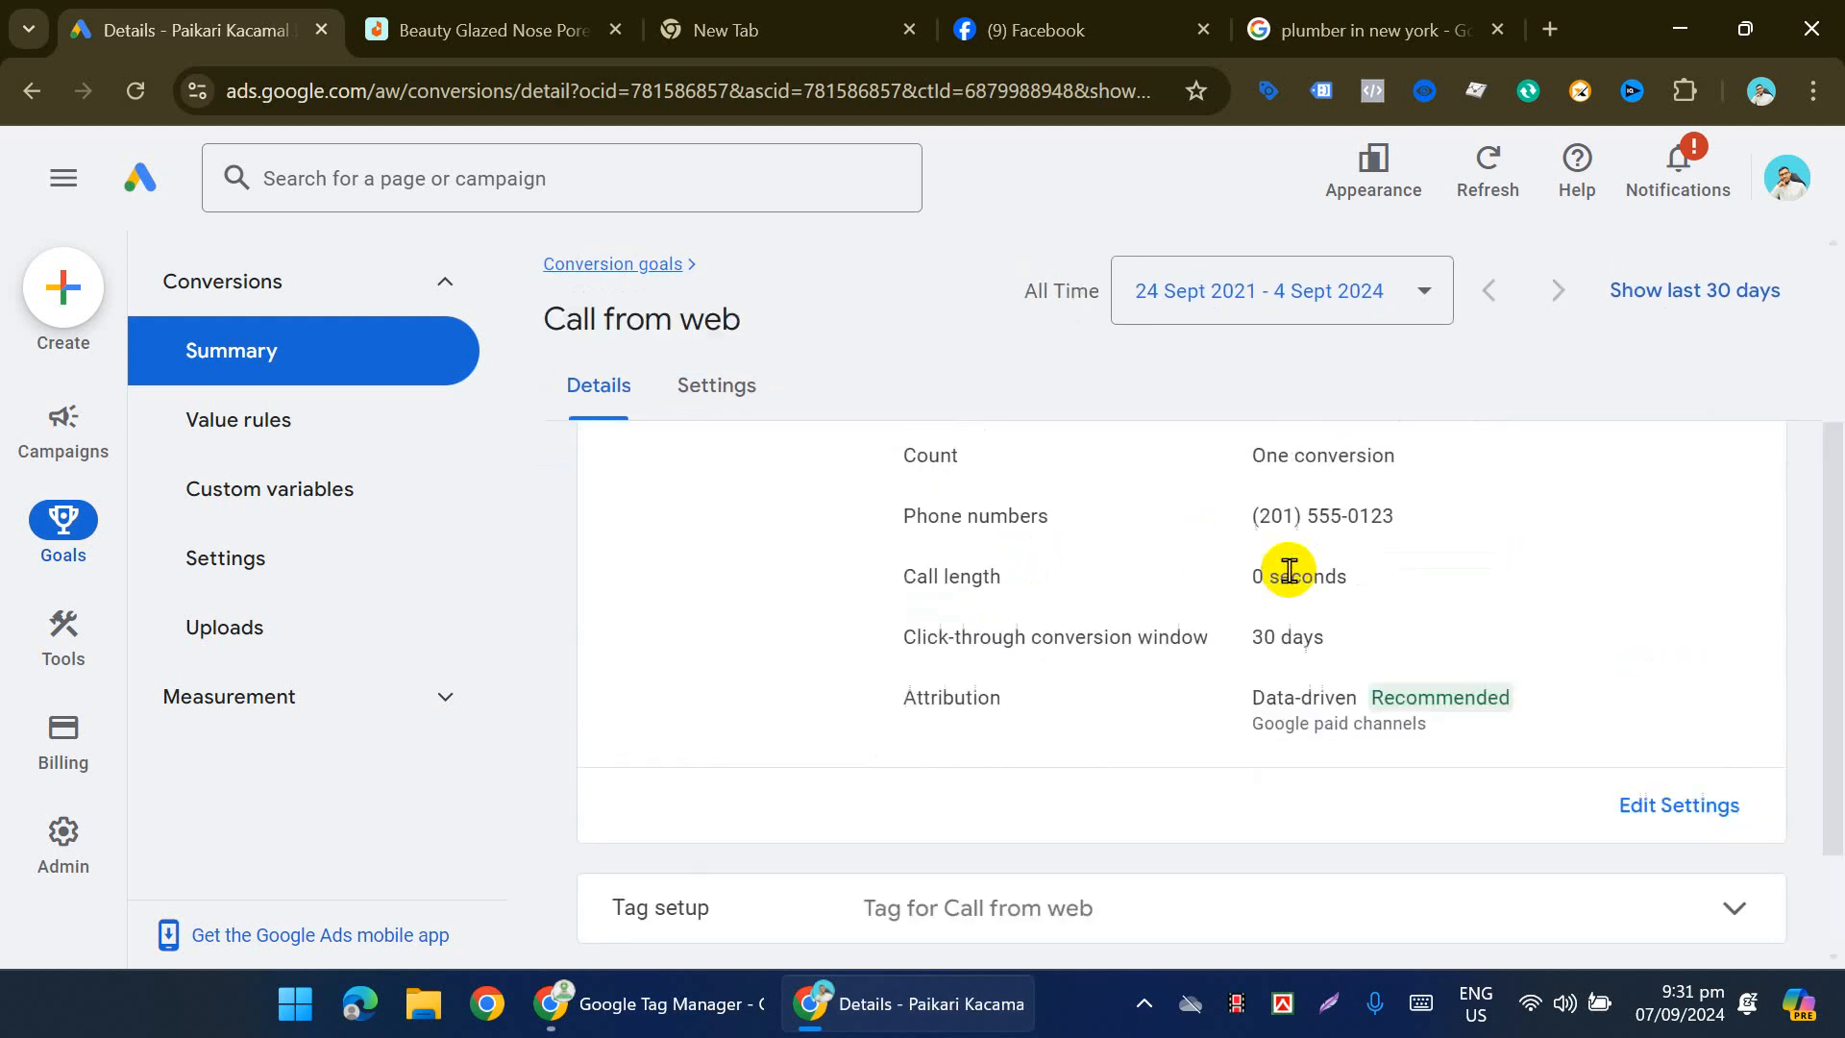
drag(1423, 524, 1210, 528)
key(ctrl+c)
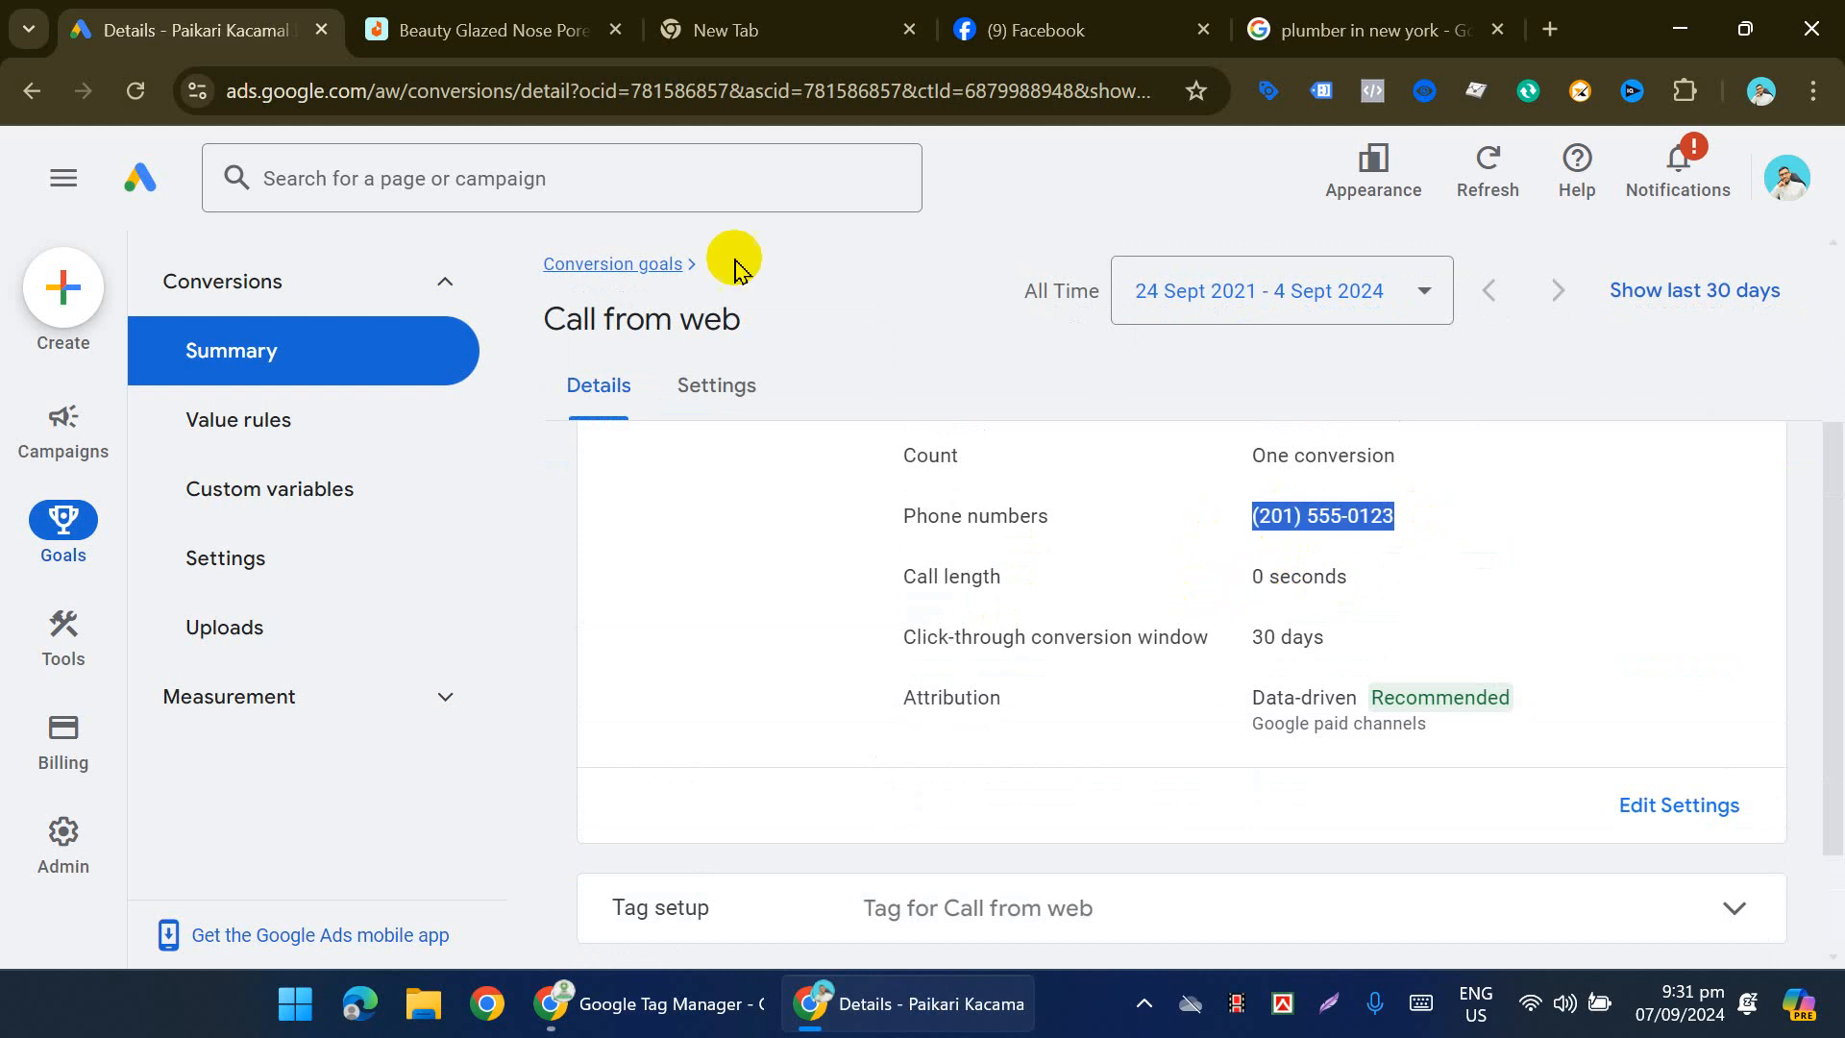
Step: Switch to Google Tag Manager and paste the copied phone number as the tag's Displayed Phone Number to Replace
click(553, 1003)
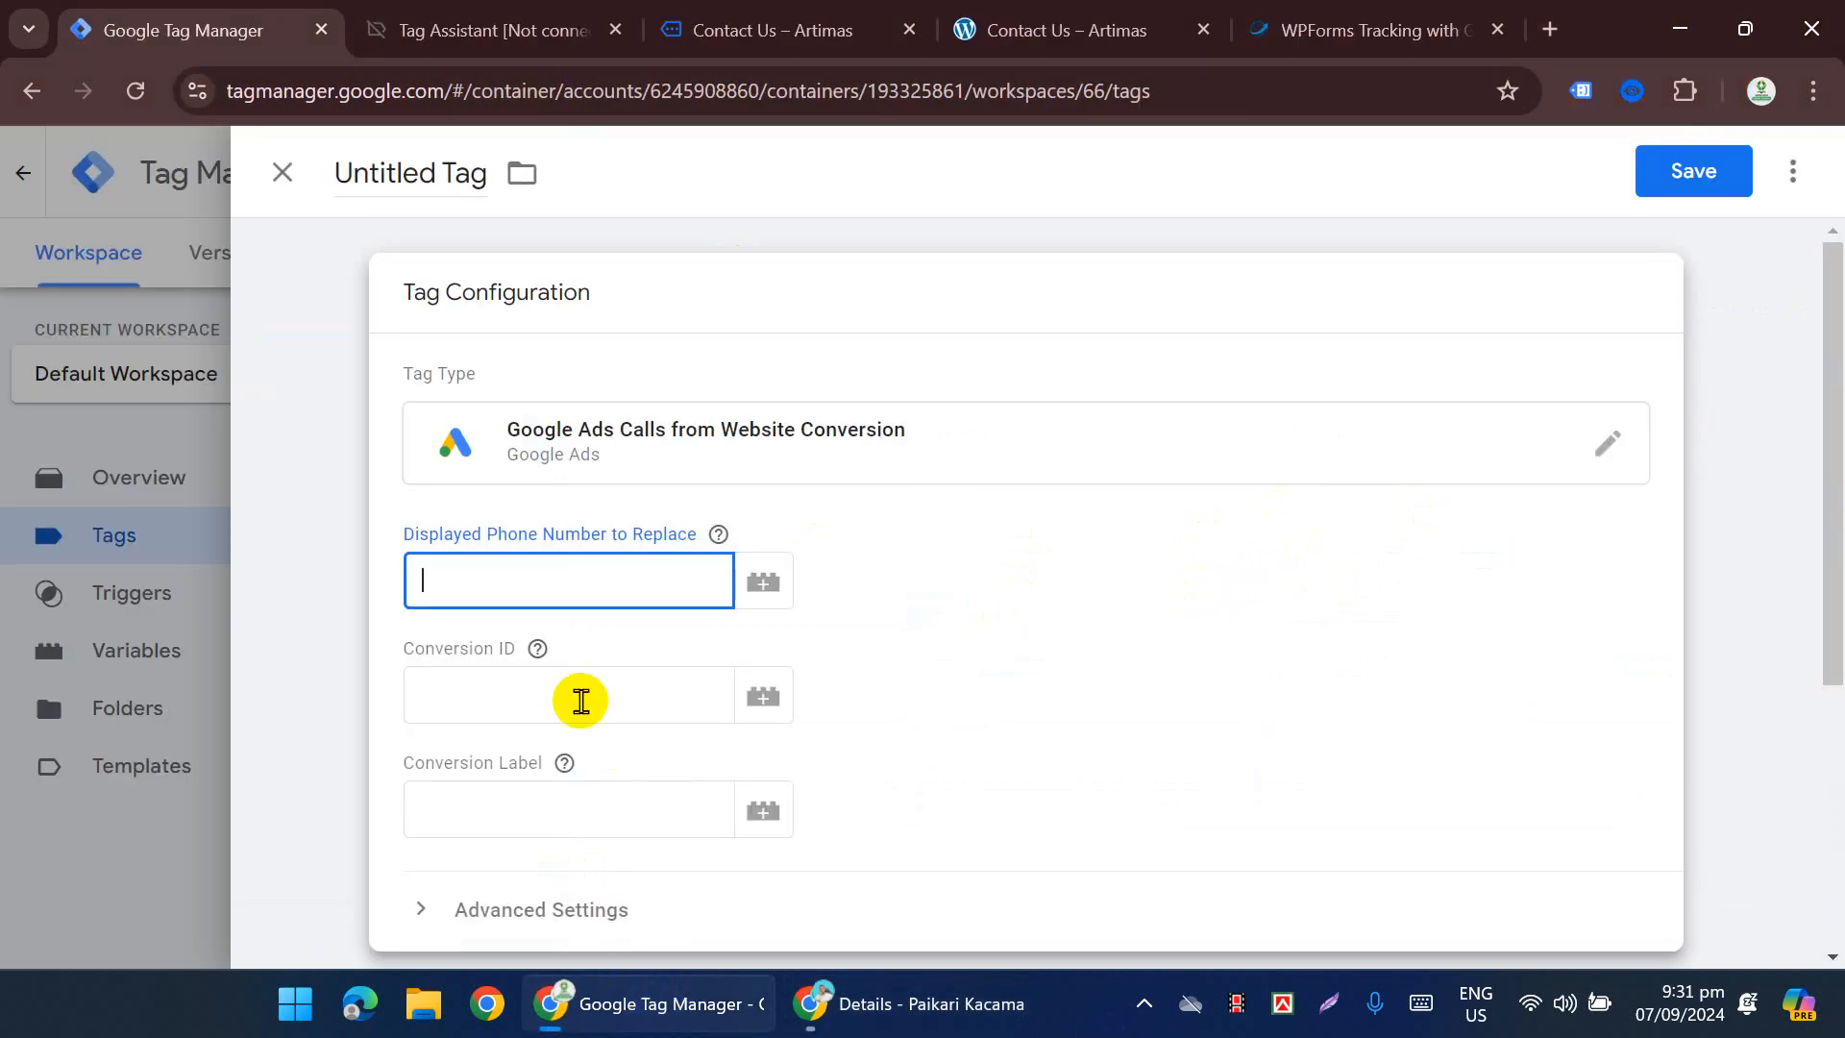
click(572, 589)
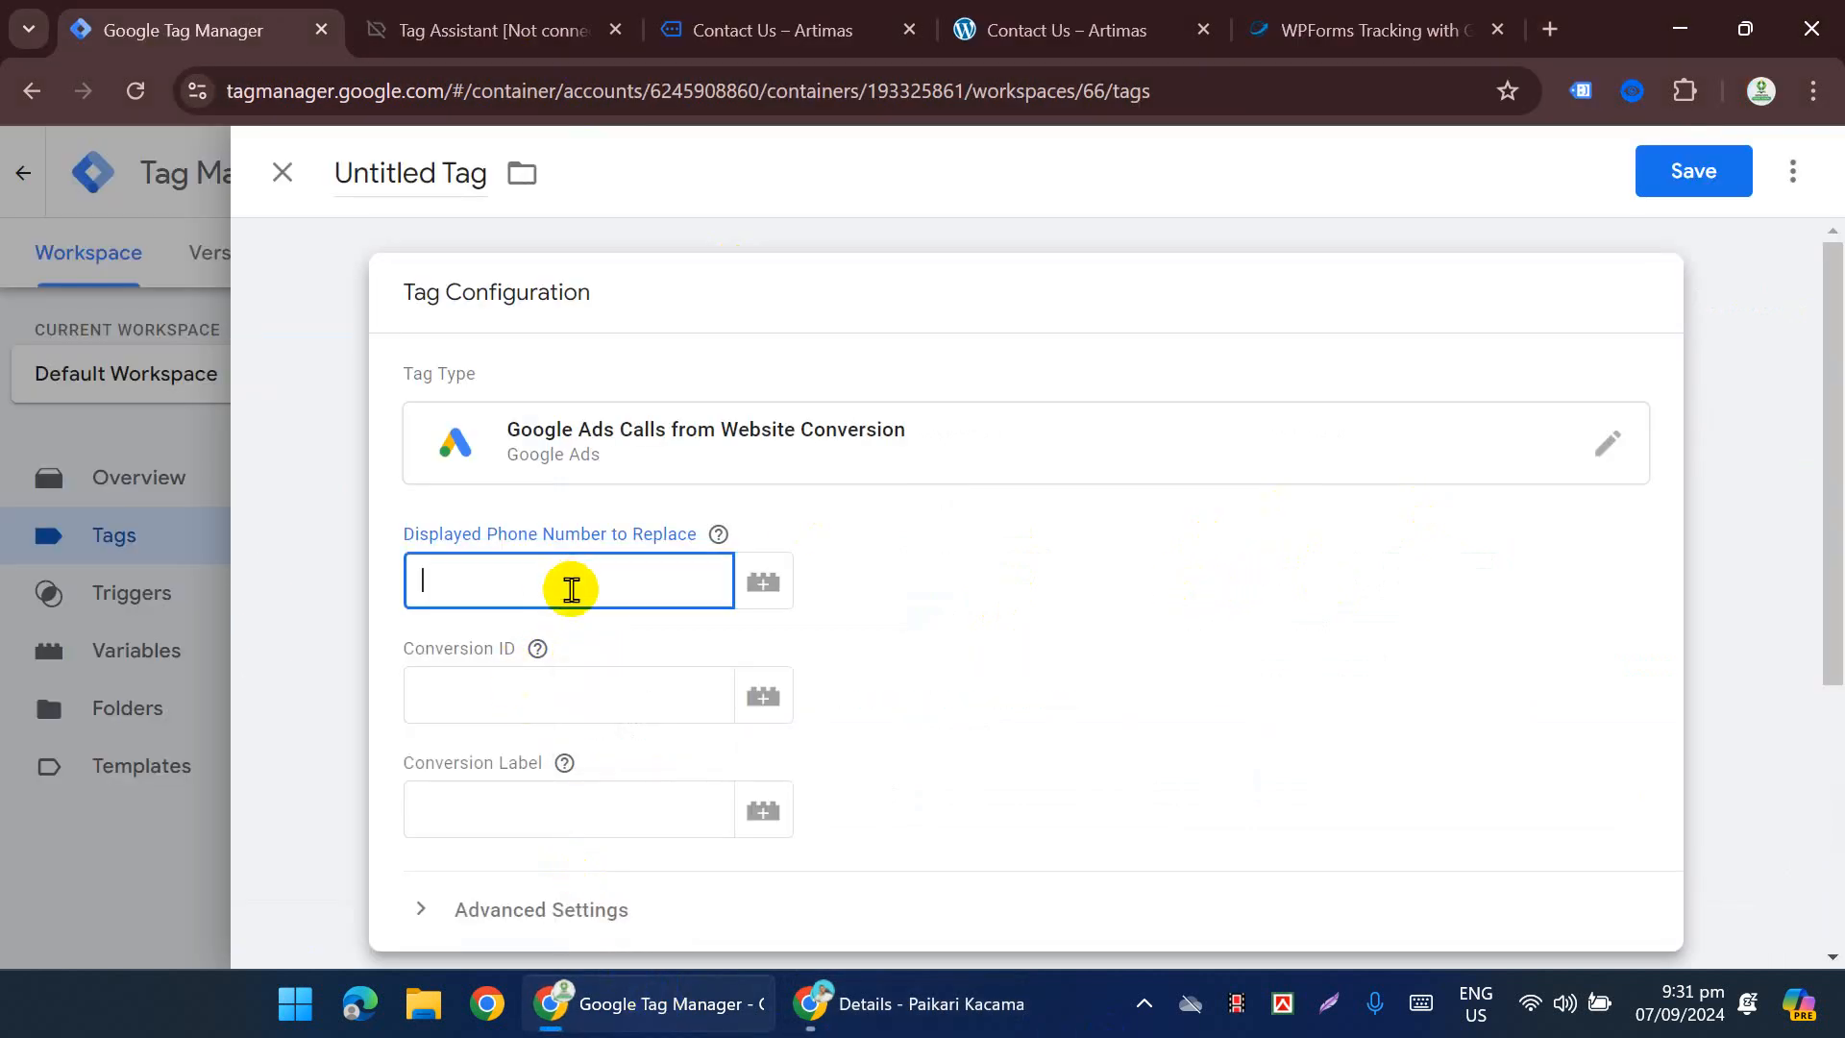
key(ctrl+v)
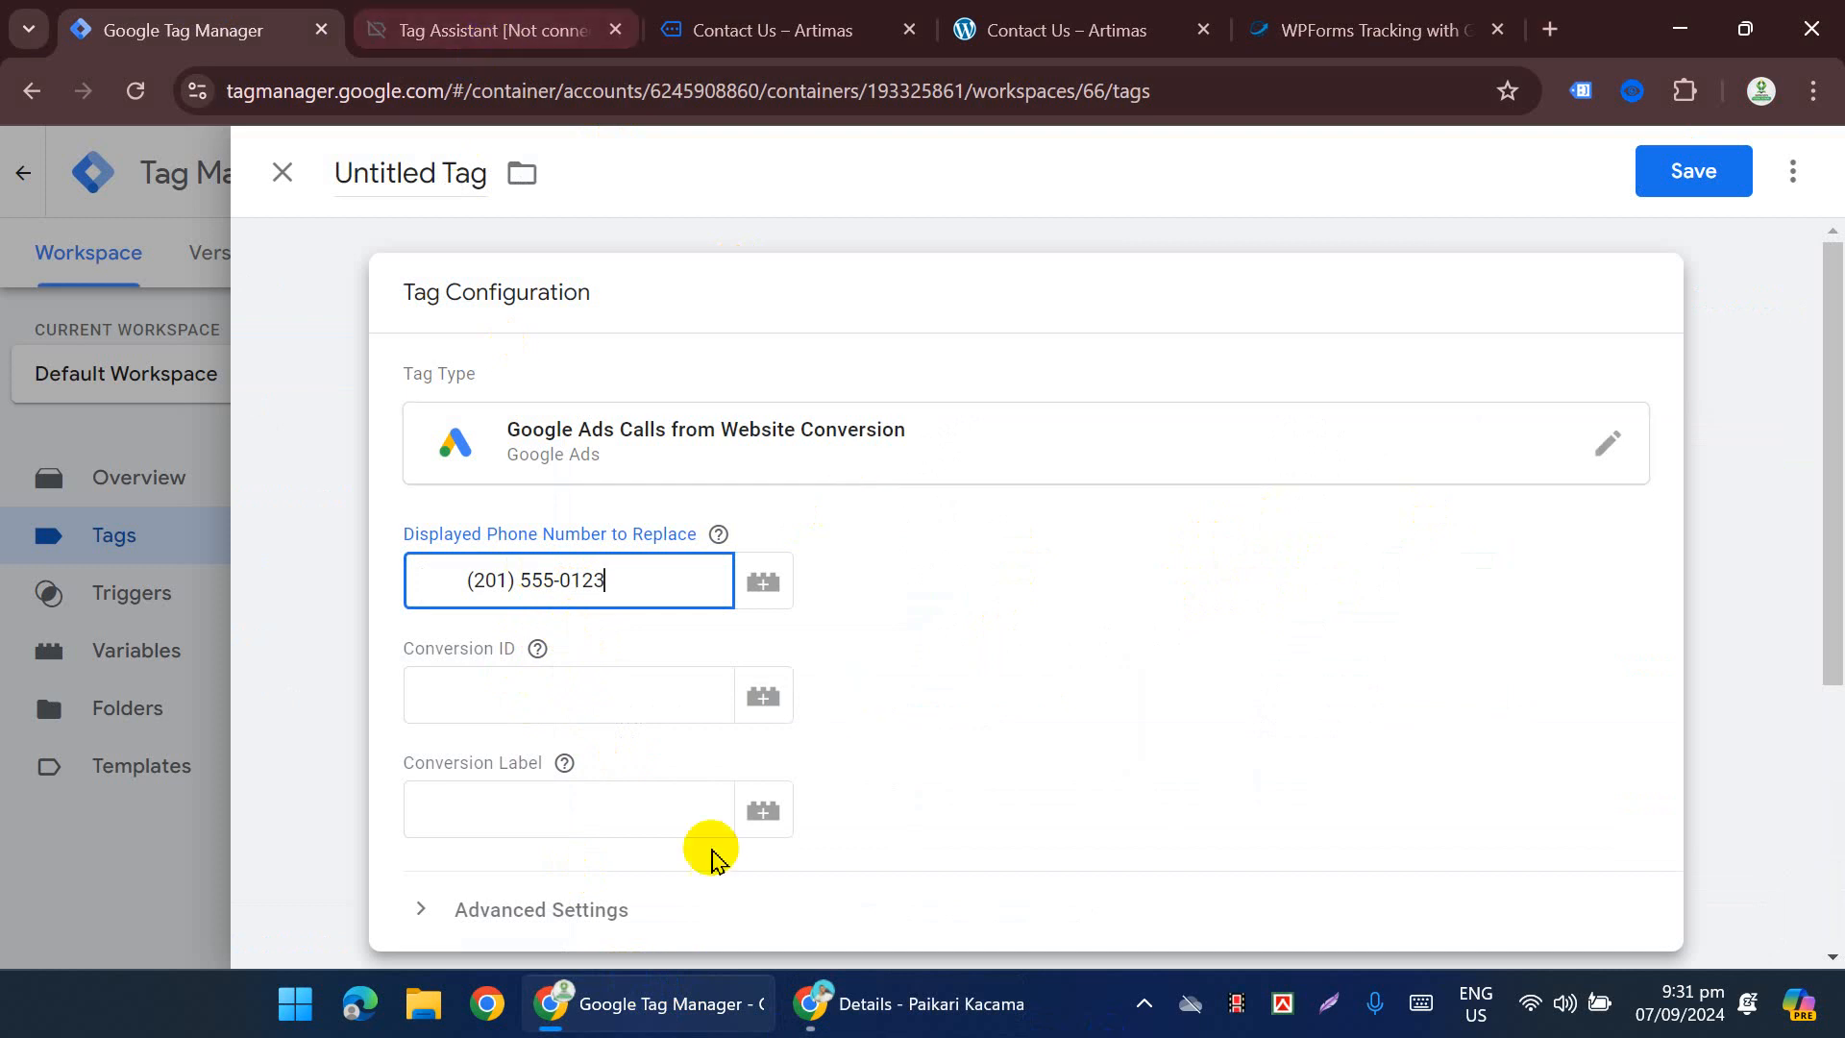
Step: Switch to Google Ads, show the Google Tag Manager setup instructions for "Call from web", and copy the conversion label
click(913, 1017)
scroll(1326, 609, up, 3)
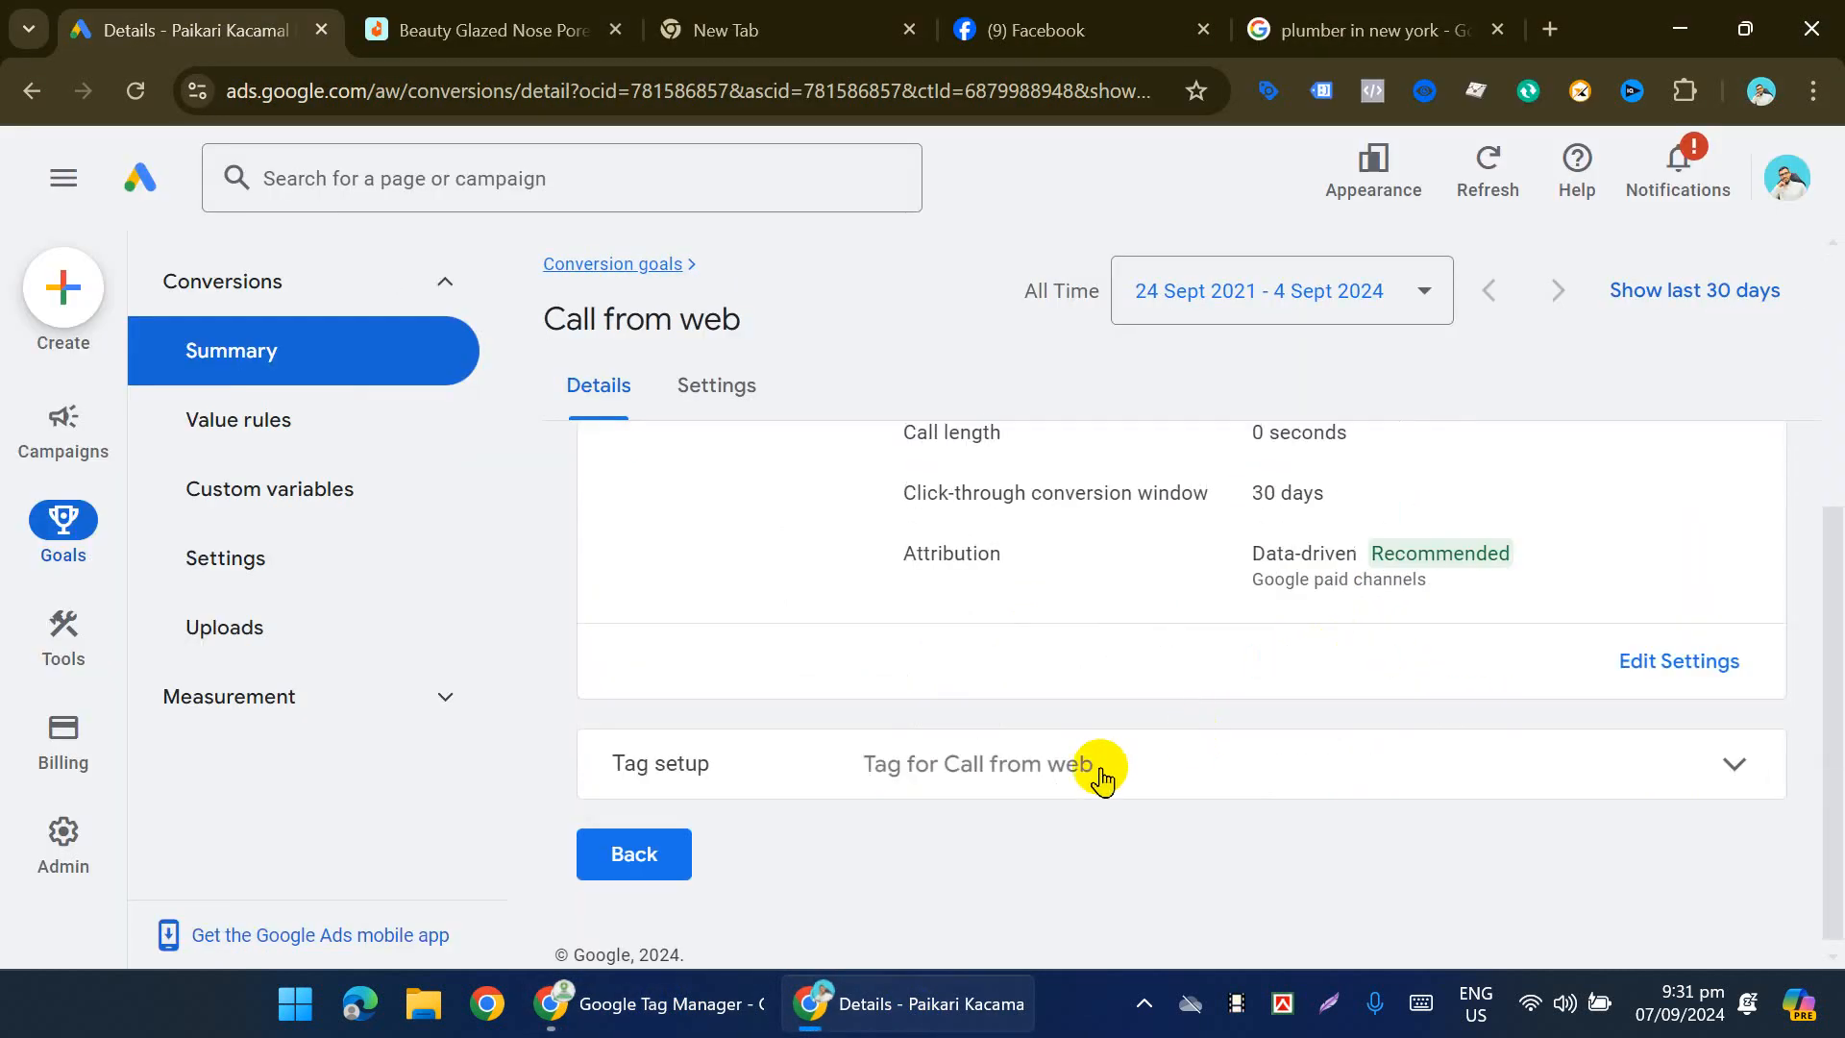
click(1029, 770)
click(1585, 647)
scroll(1220, 694, down, 2)
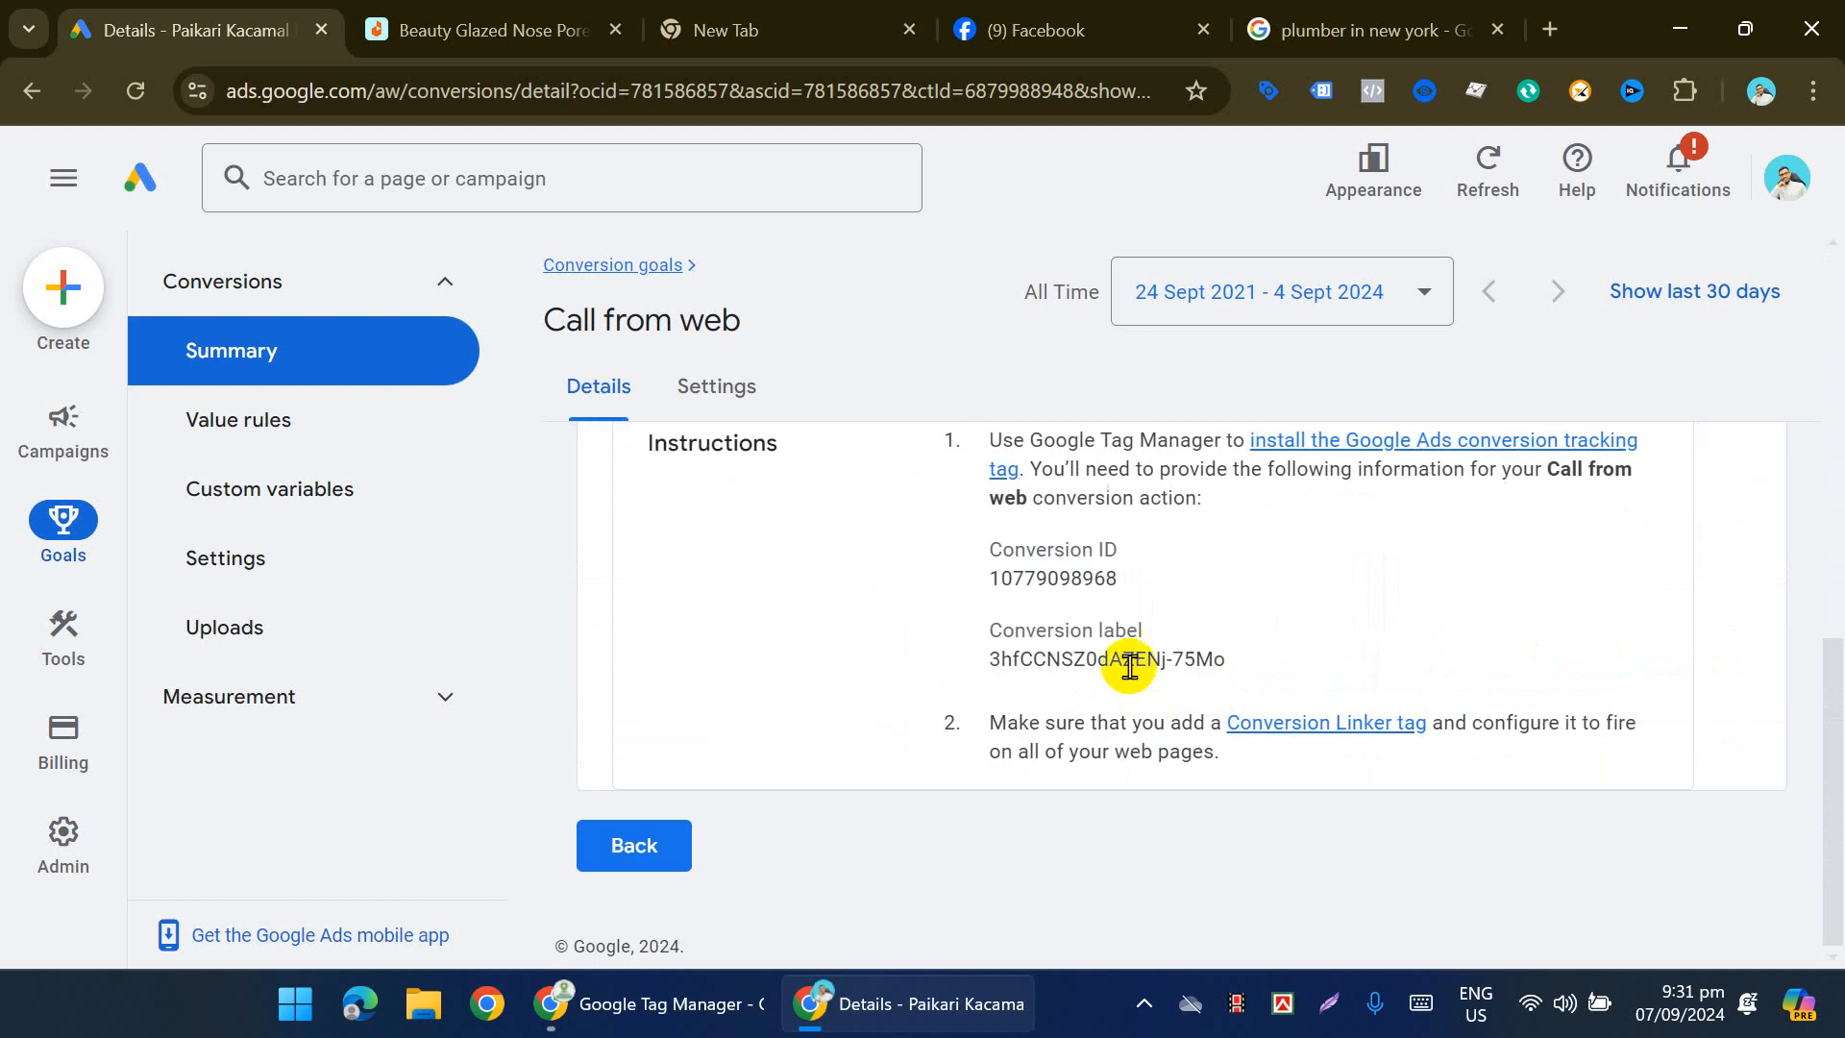
triple_click(1082, 661)
key(ctrl+c)
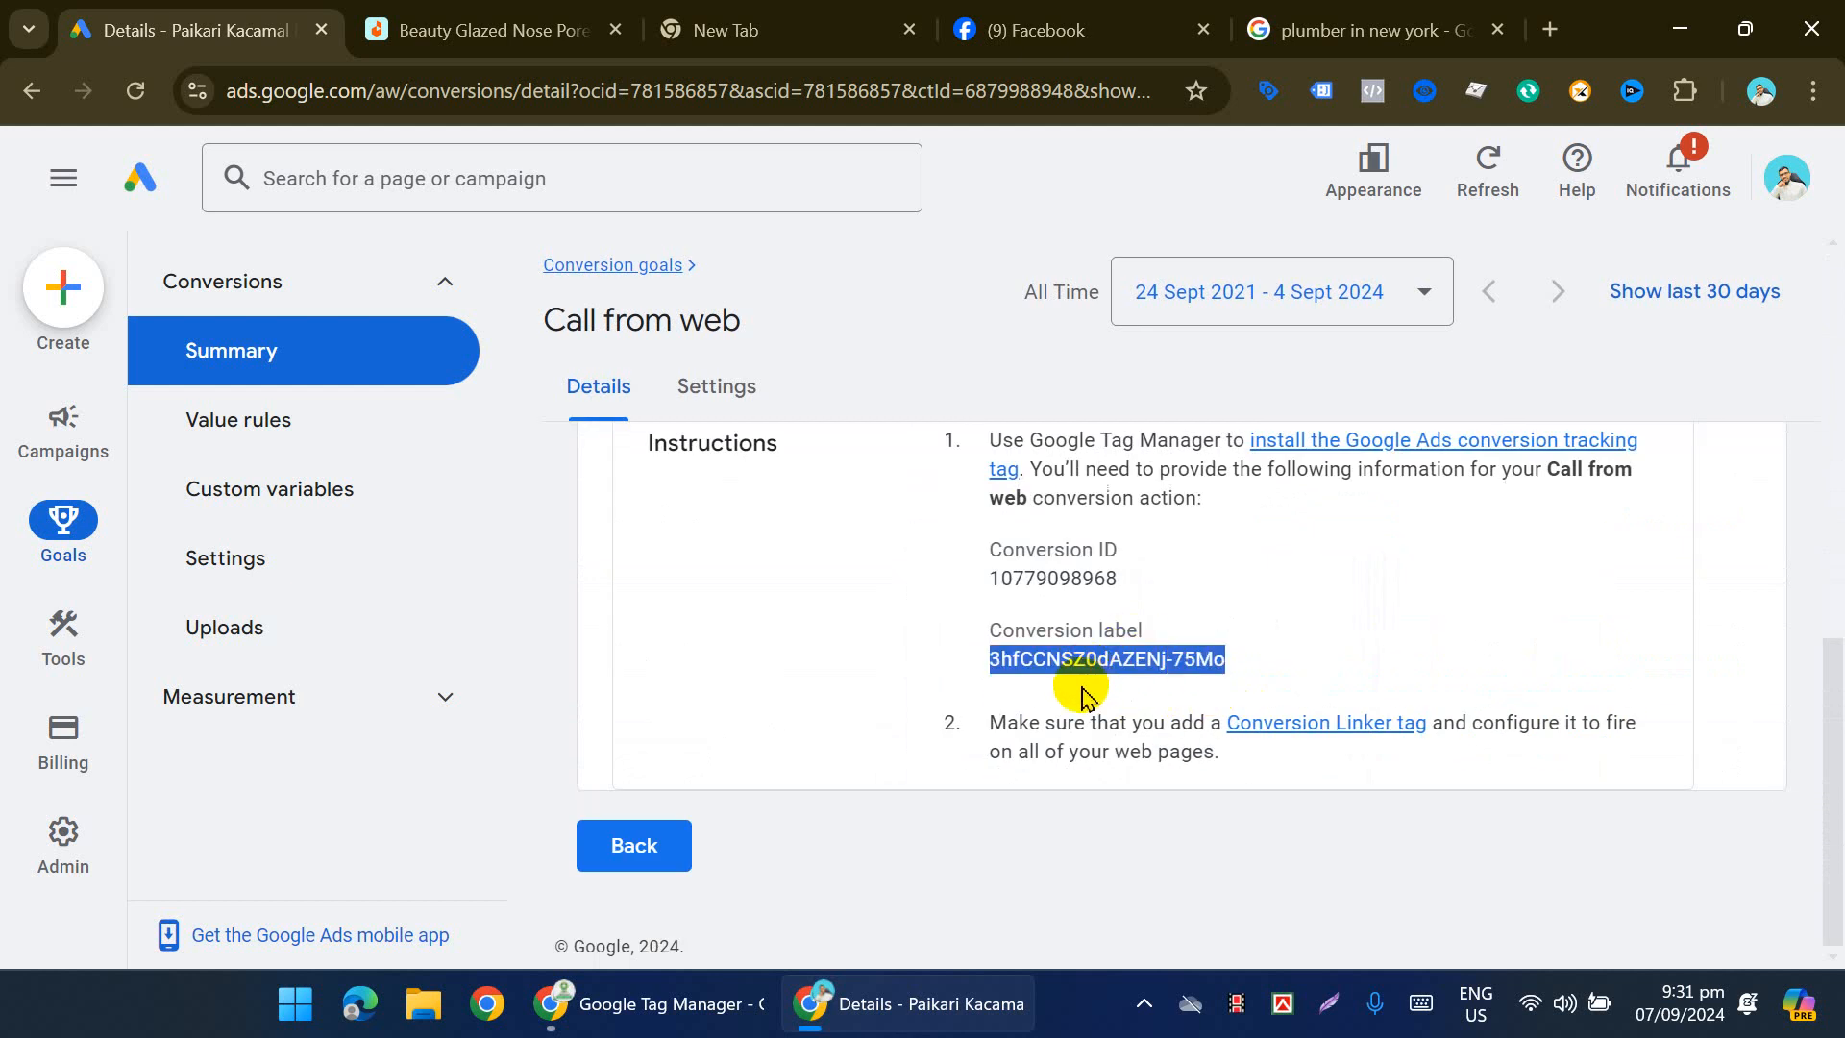
Step: Switch to Google Tag Manager and paste the copied conversion label as the tag's Conversion ID and as its Conversion Label
click(625, 1003)
click(543, 697)
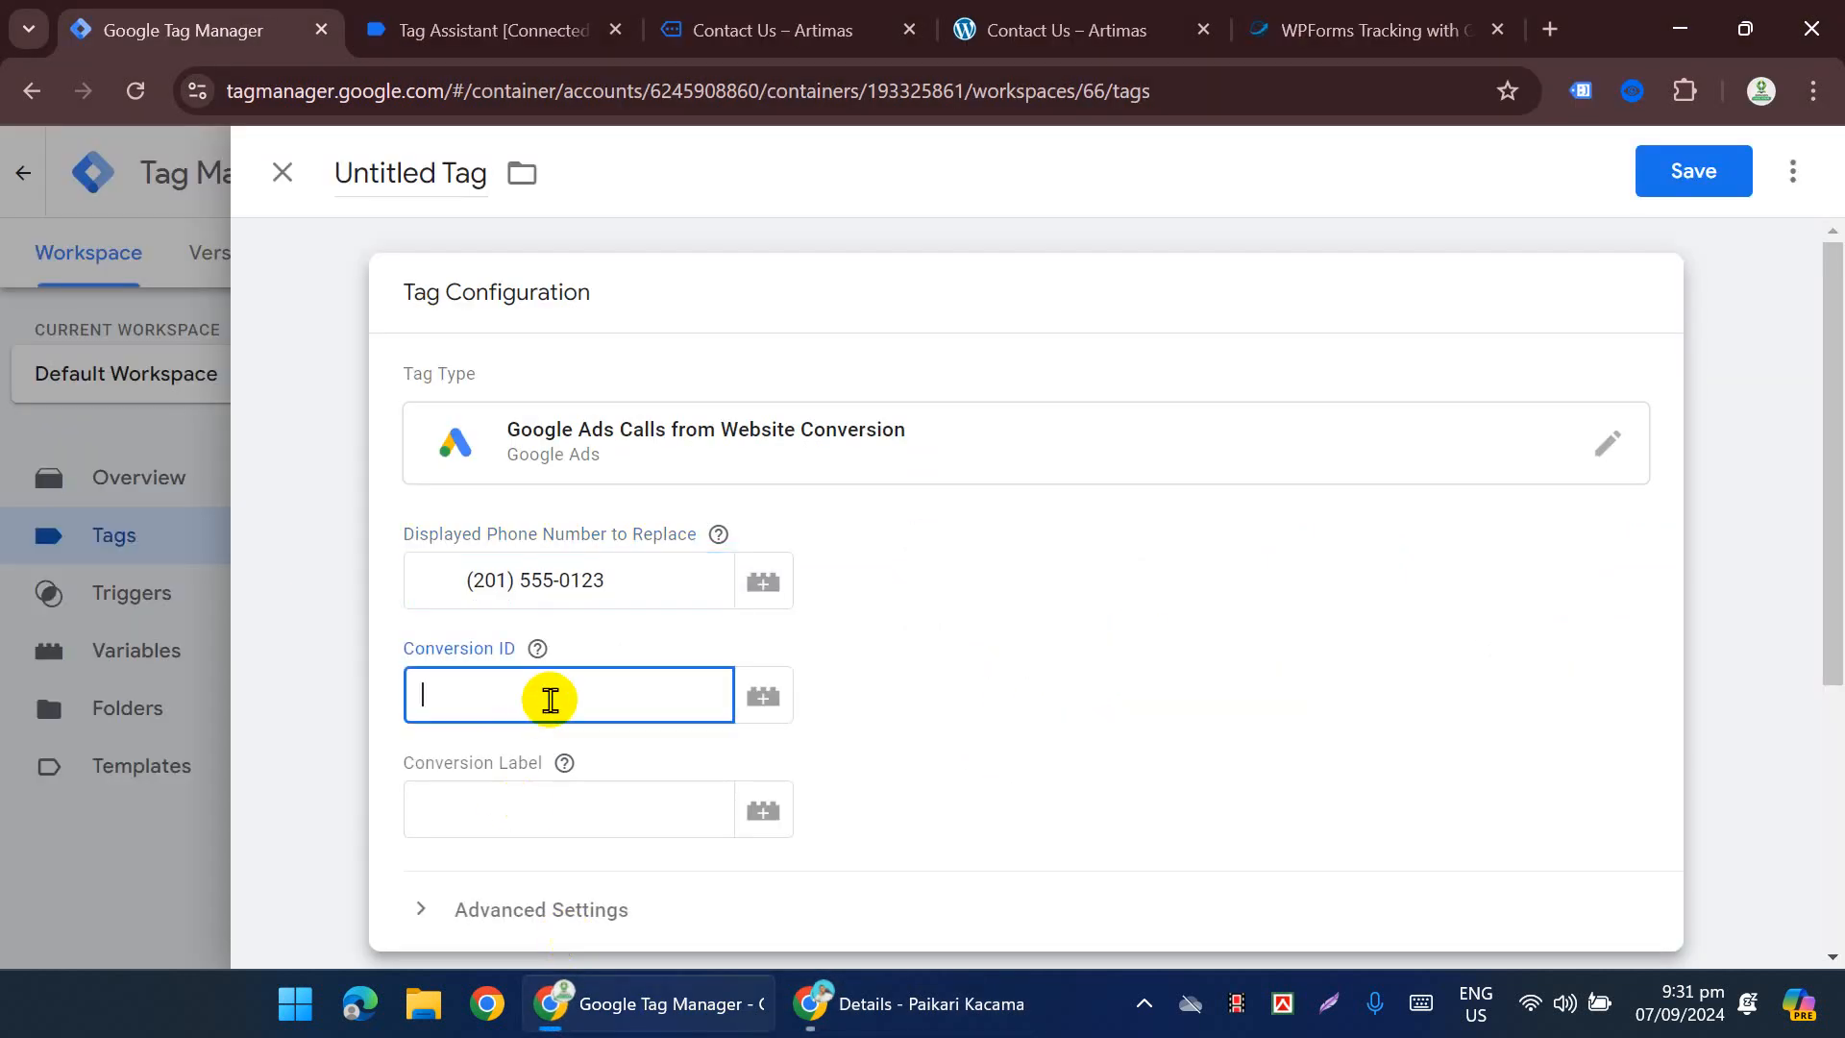
key(ctrl+v)
scroll(582, 672, down, 2)
scroll(571, 663, down, 2)
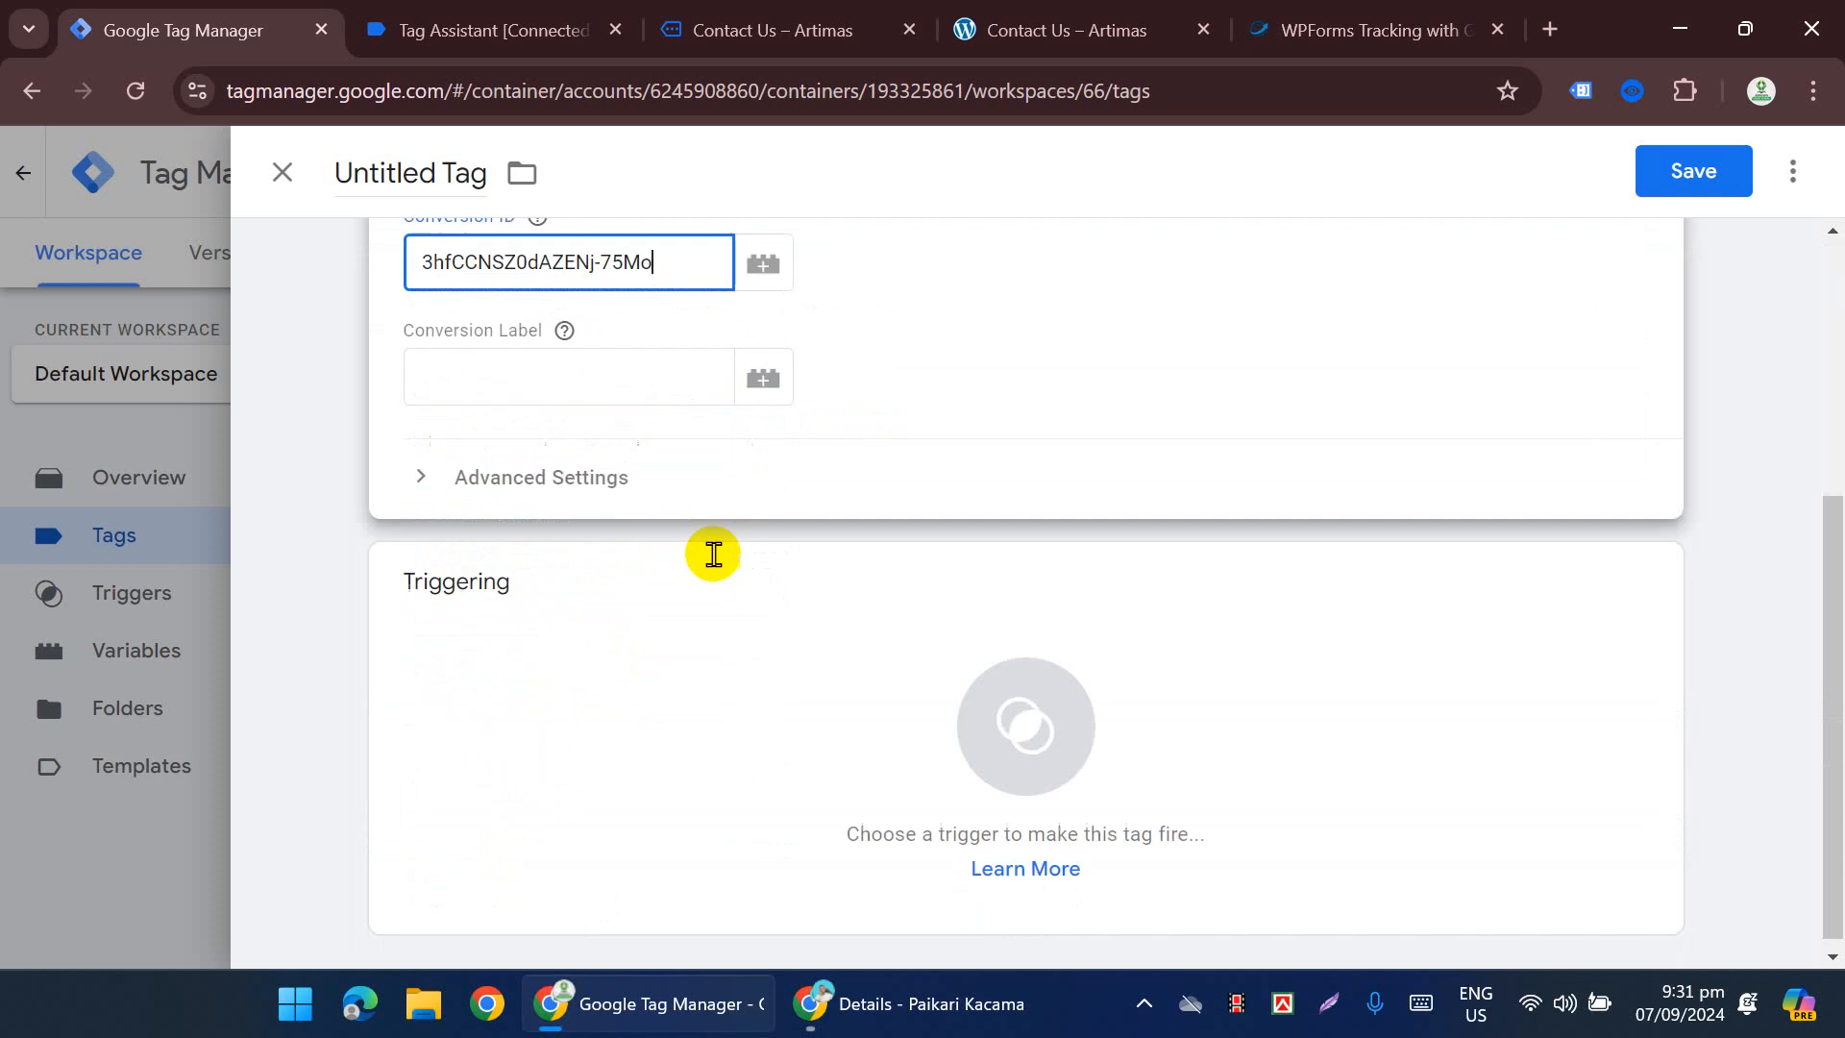
scroll(712, 552, up, 1)
drag(664, 404, 368, 430)
key(ctrl+c)
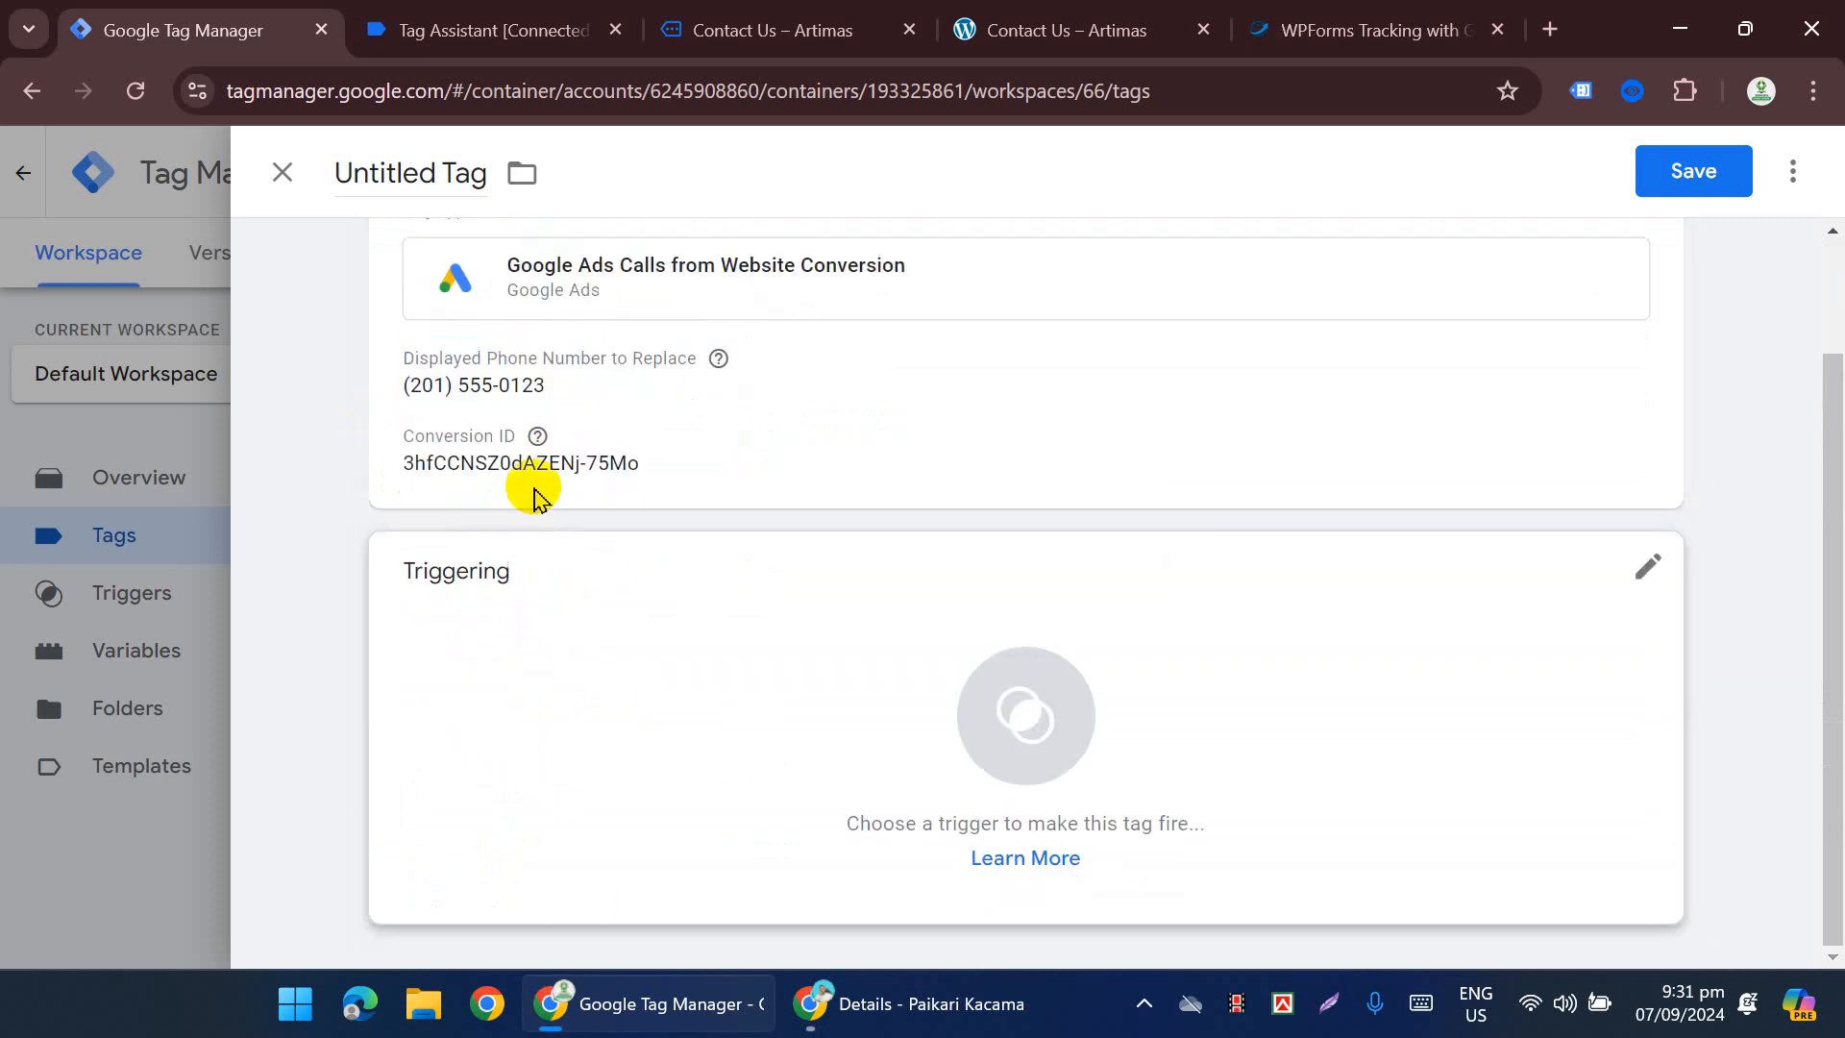
click(528, 486)
click(512, 673)
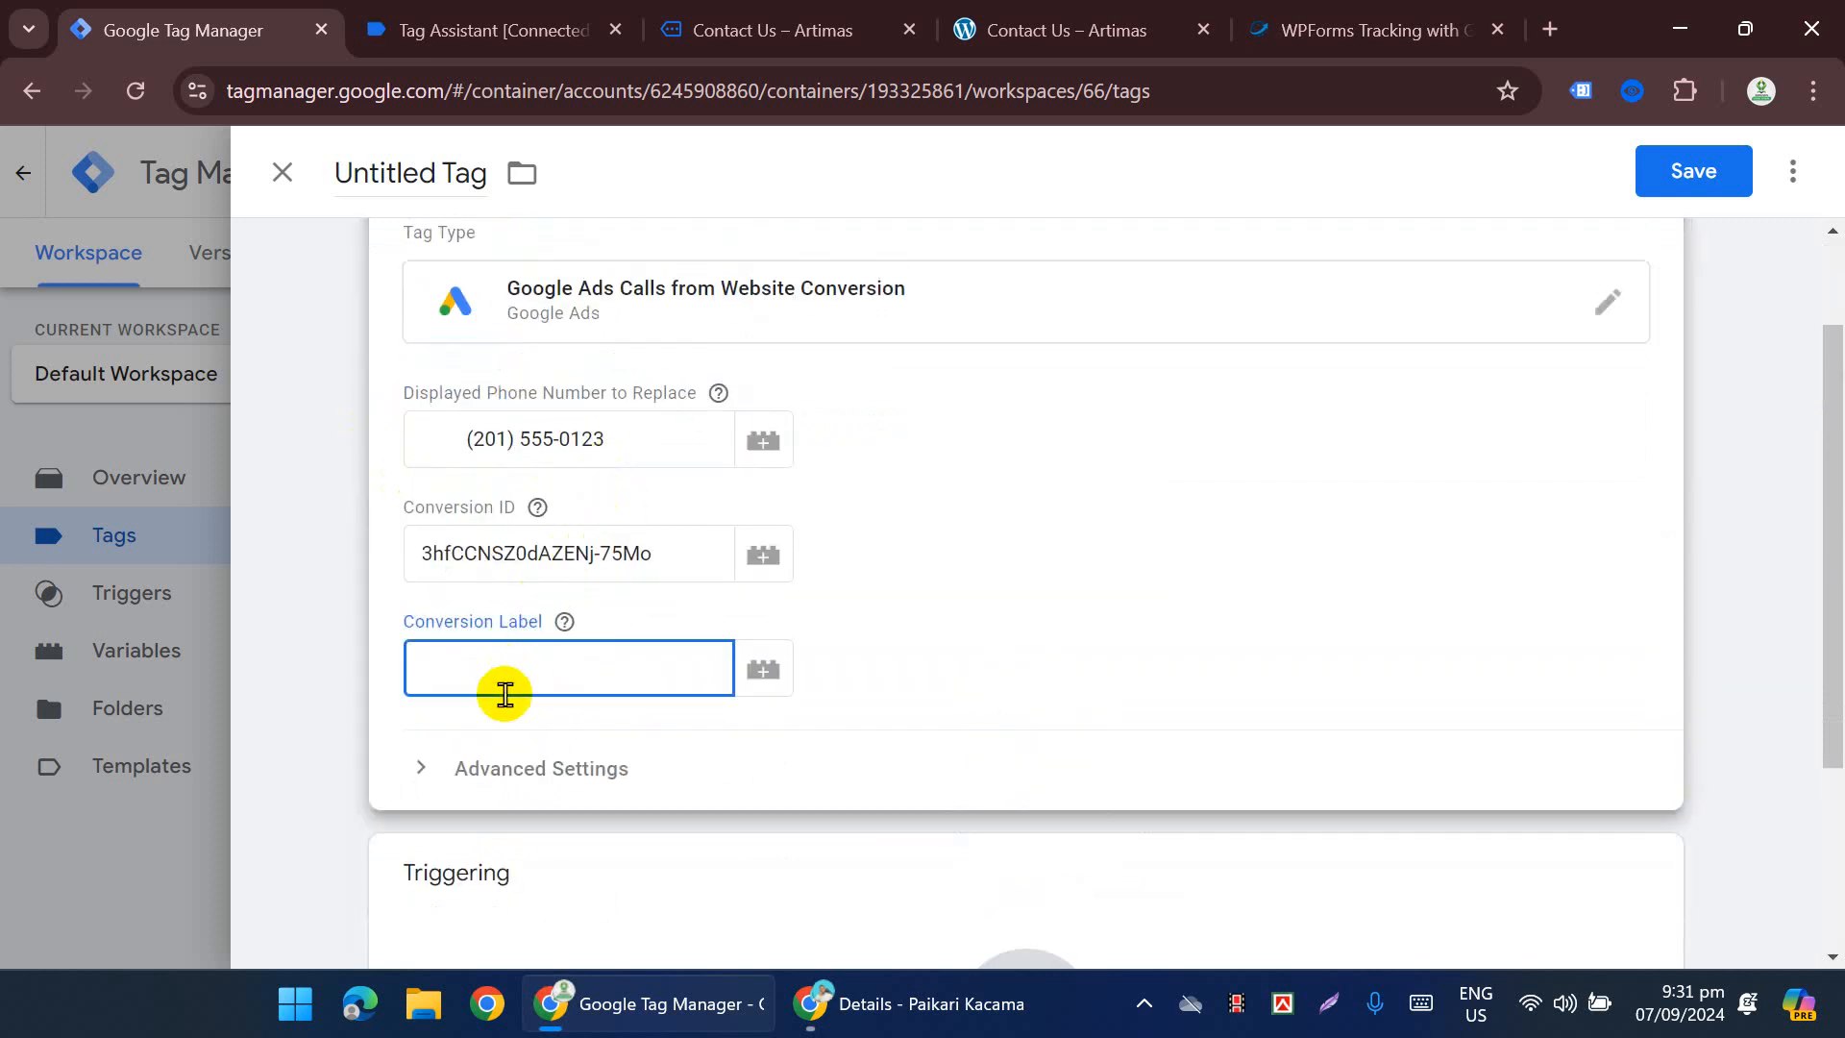
key(ctrl+v)
Step: Replace the tag's Conversion ID with the variable {{Gads Conversion ID}}
click(631, 554)
key(ctrl+a)
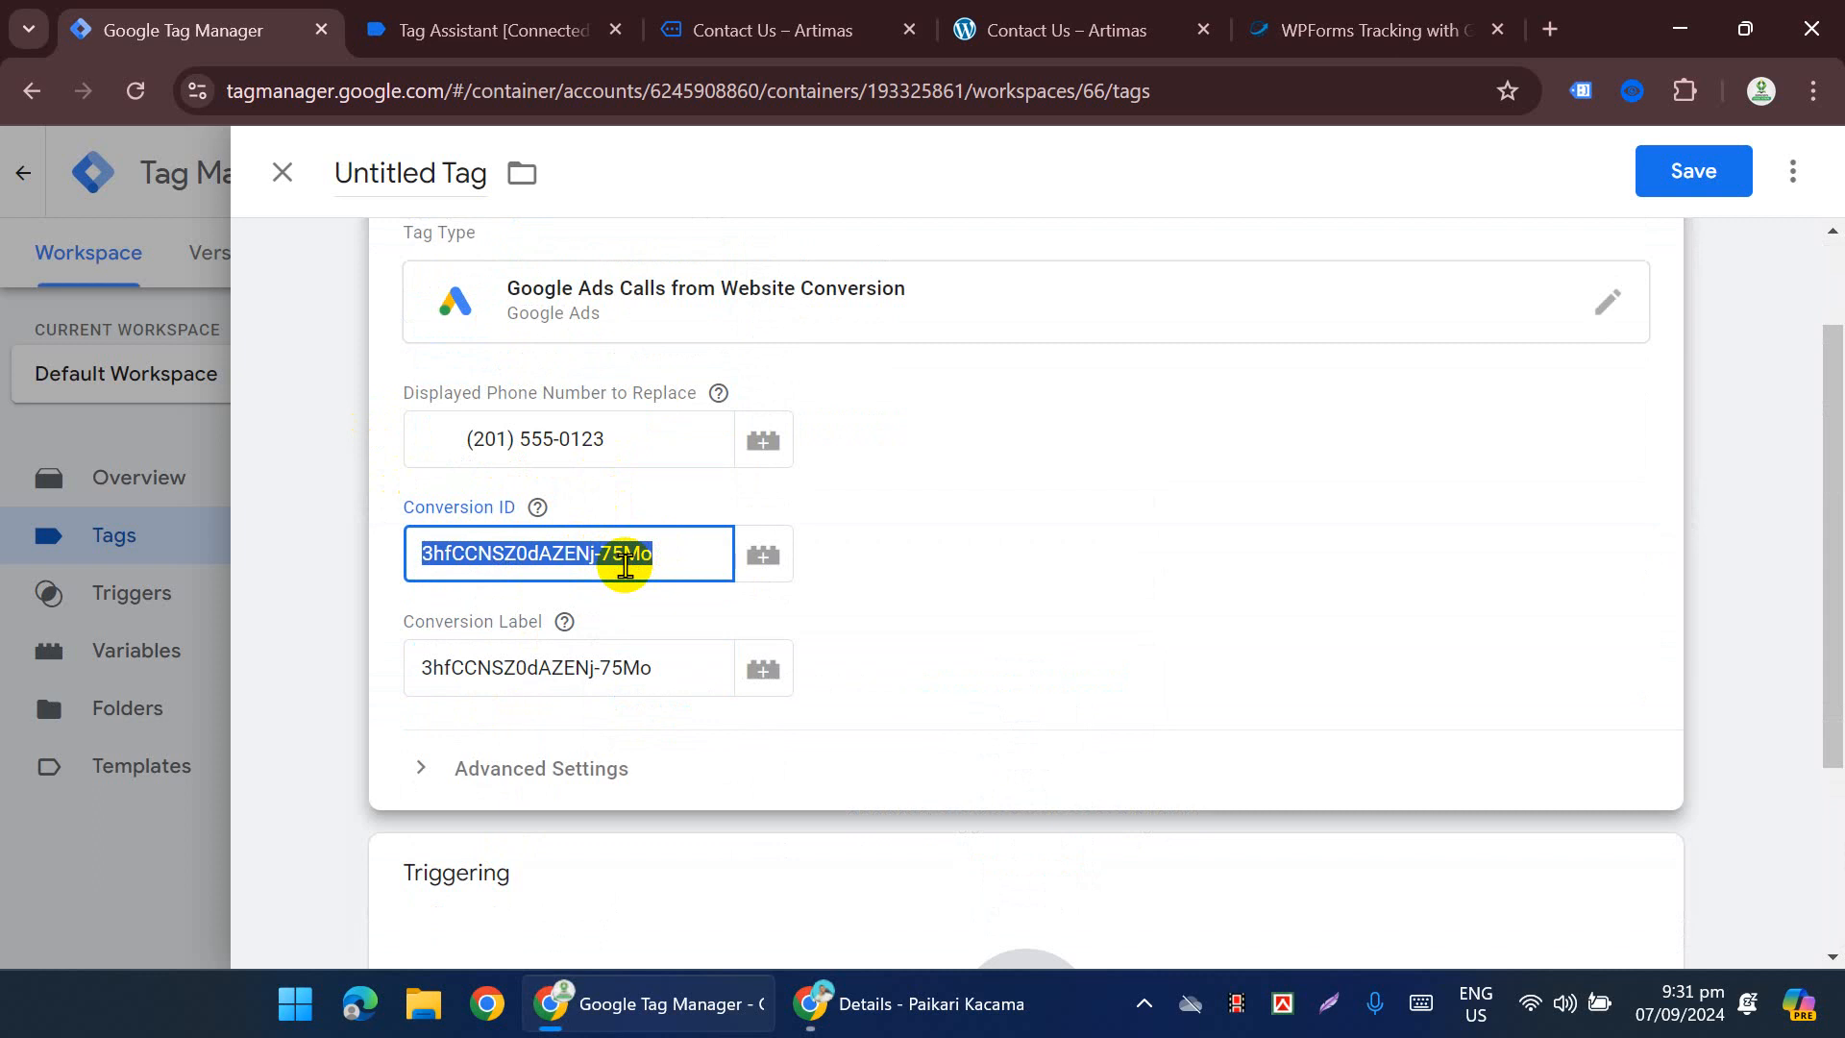
key(BackSpace)
scroll(1144, 586, down, 2)
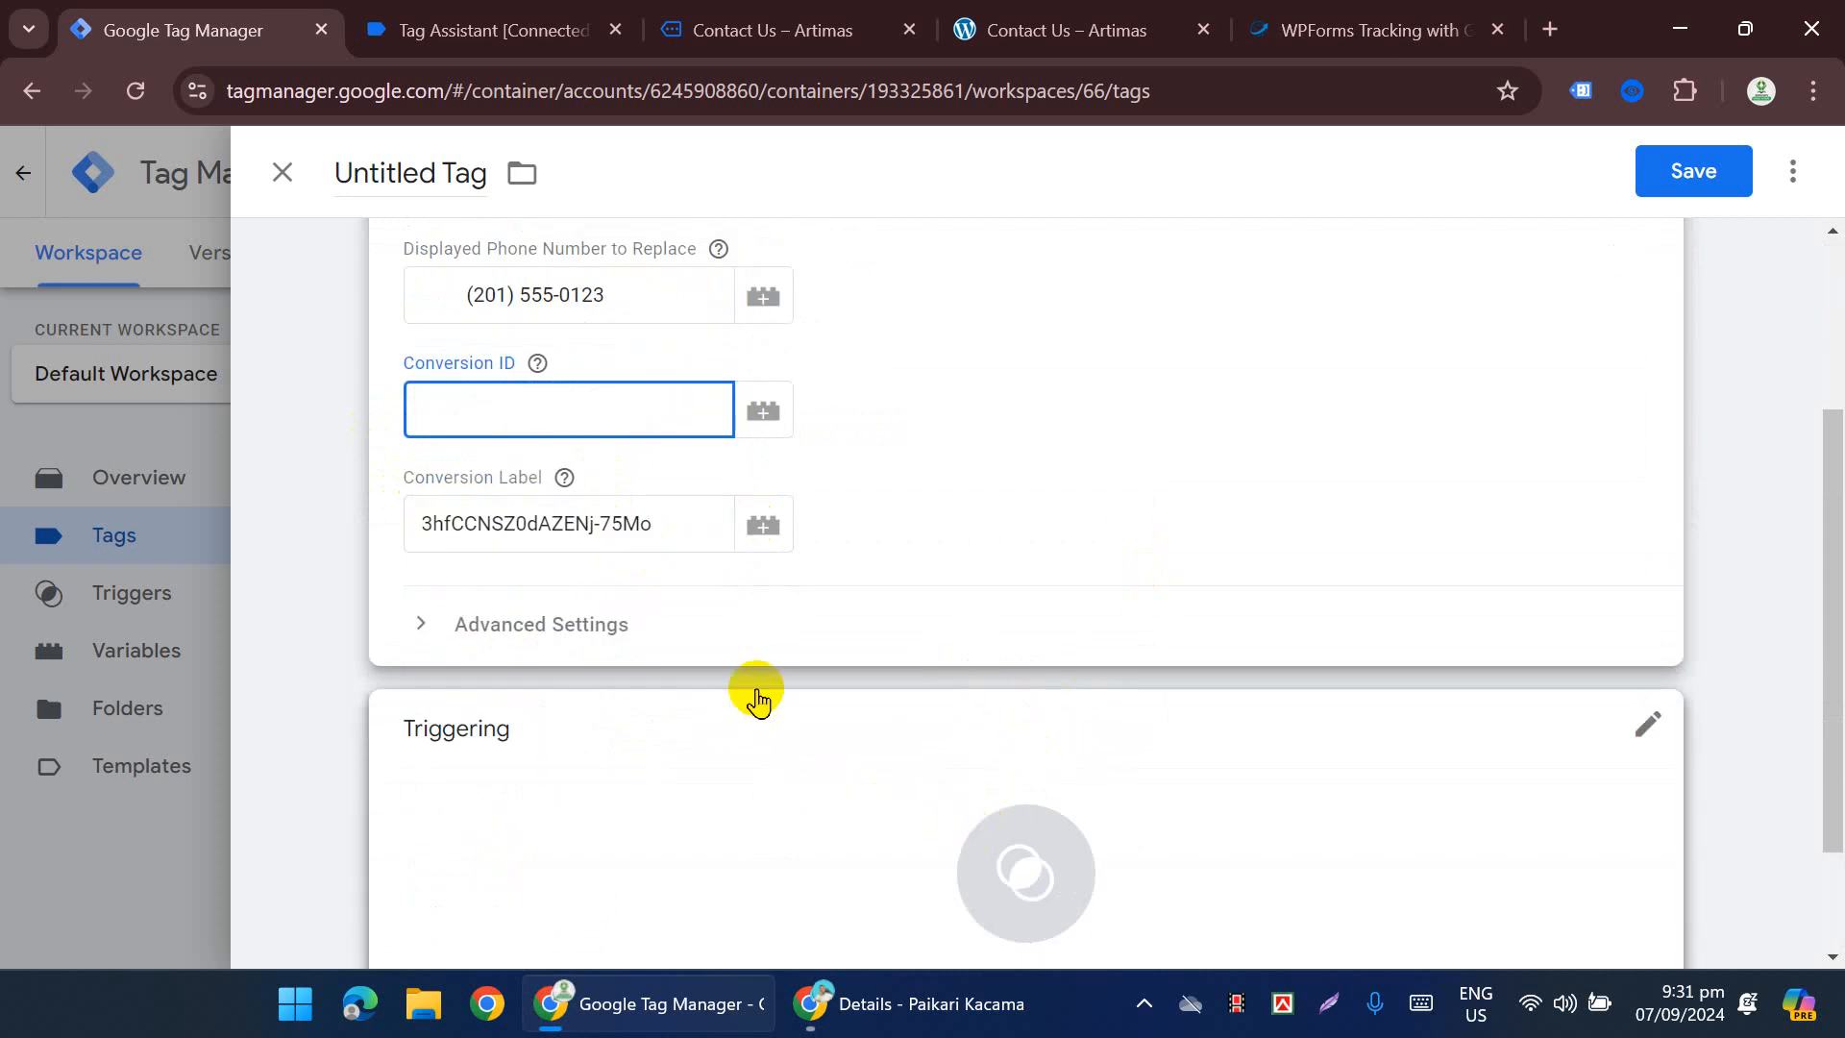
text({{c)
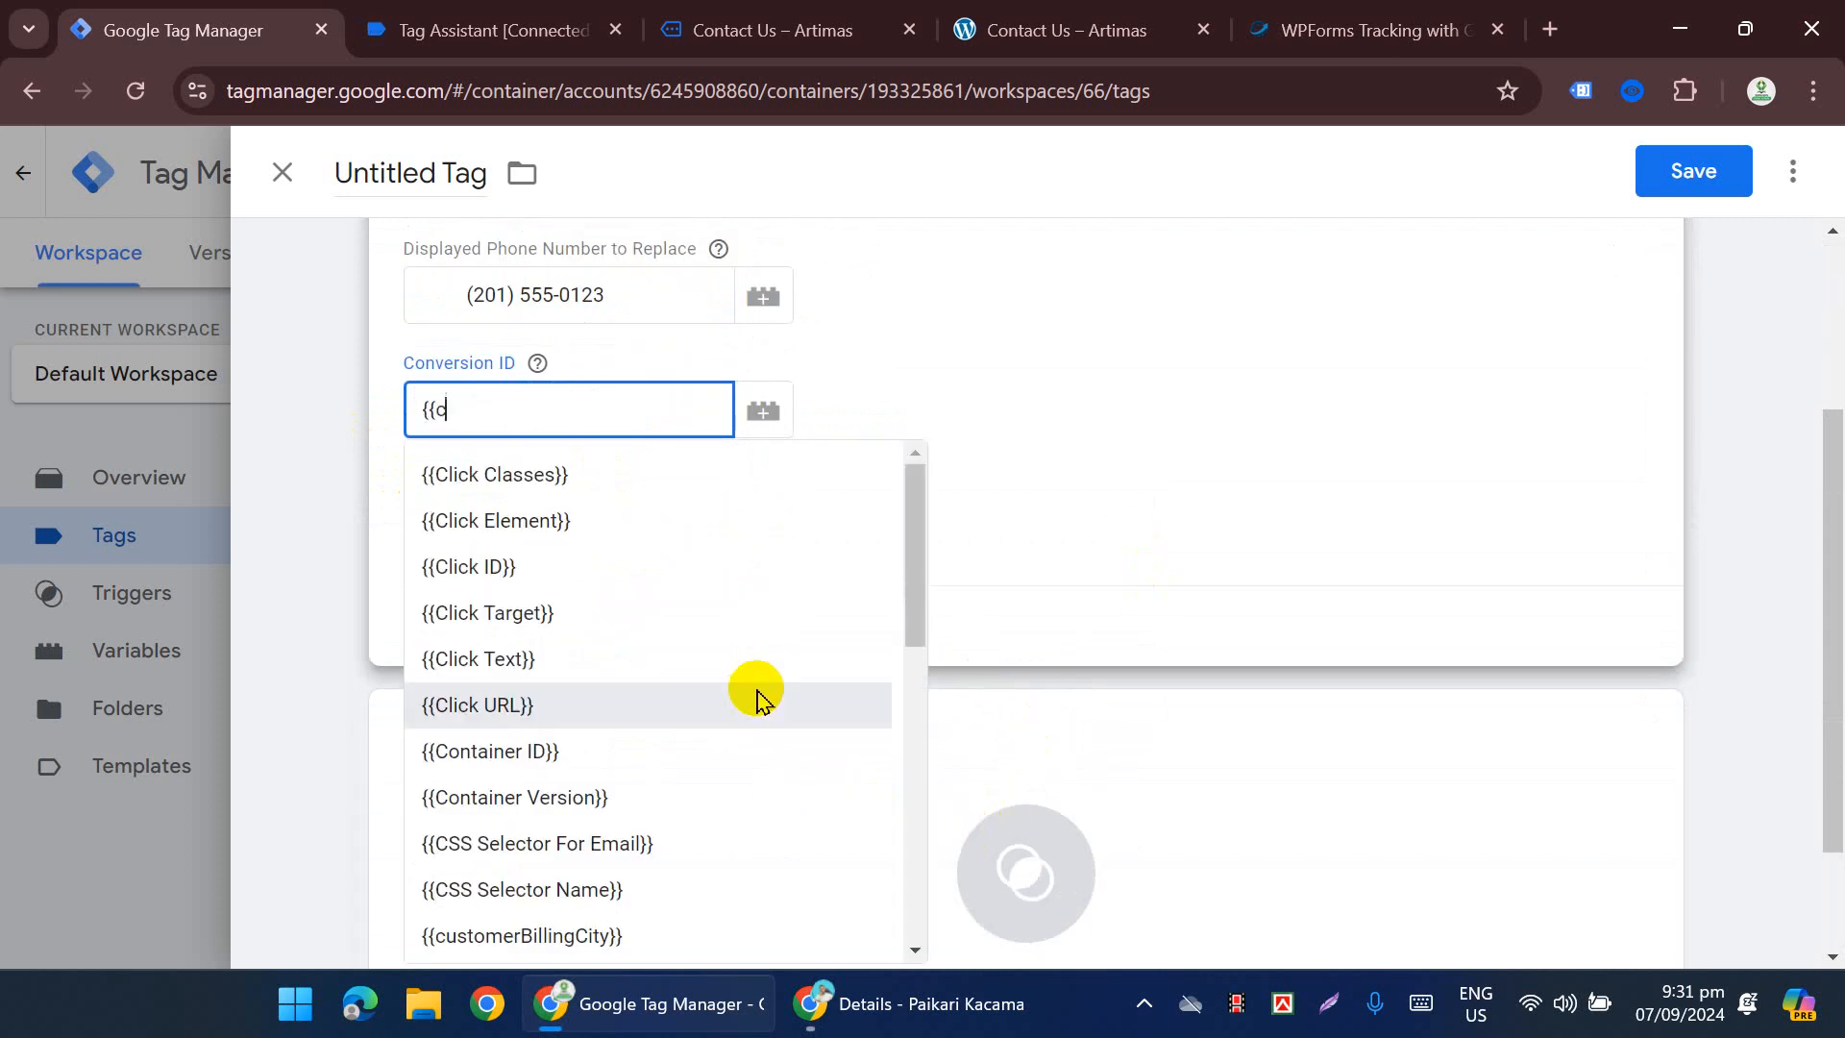
text(on)
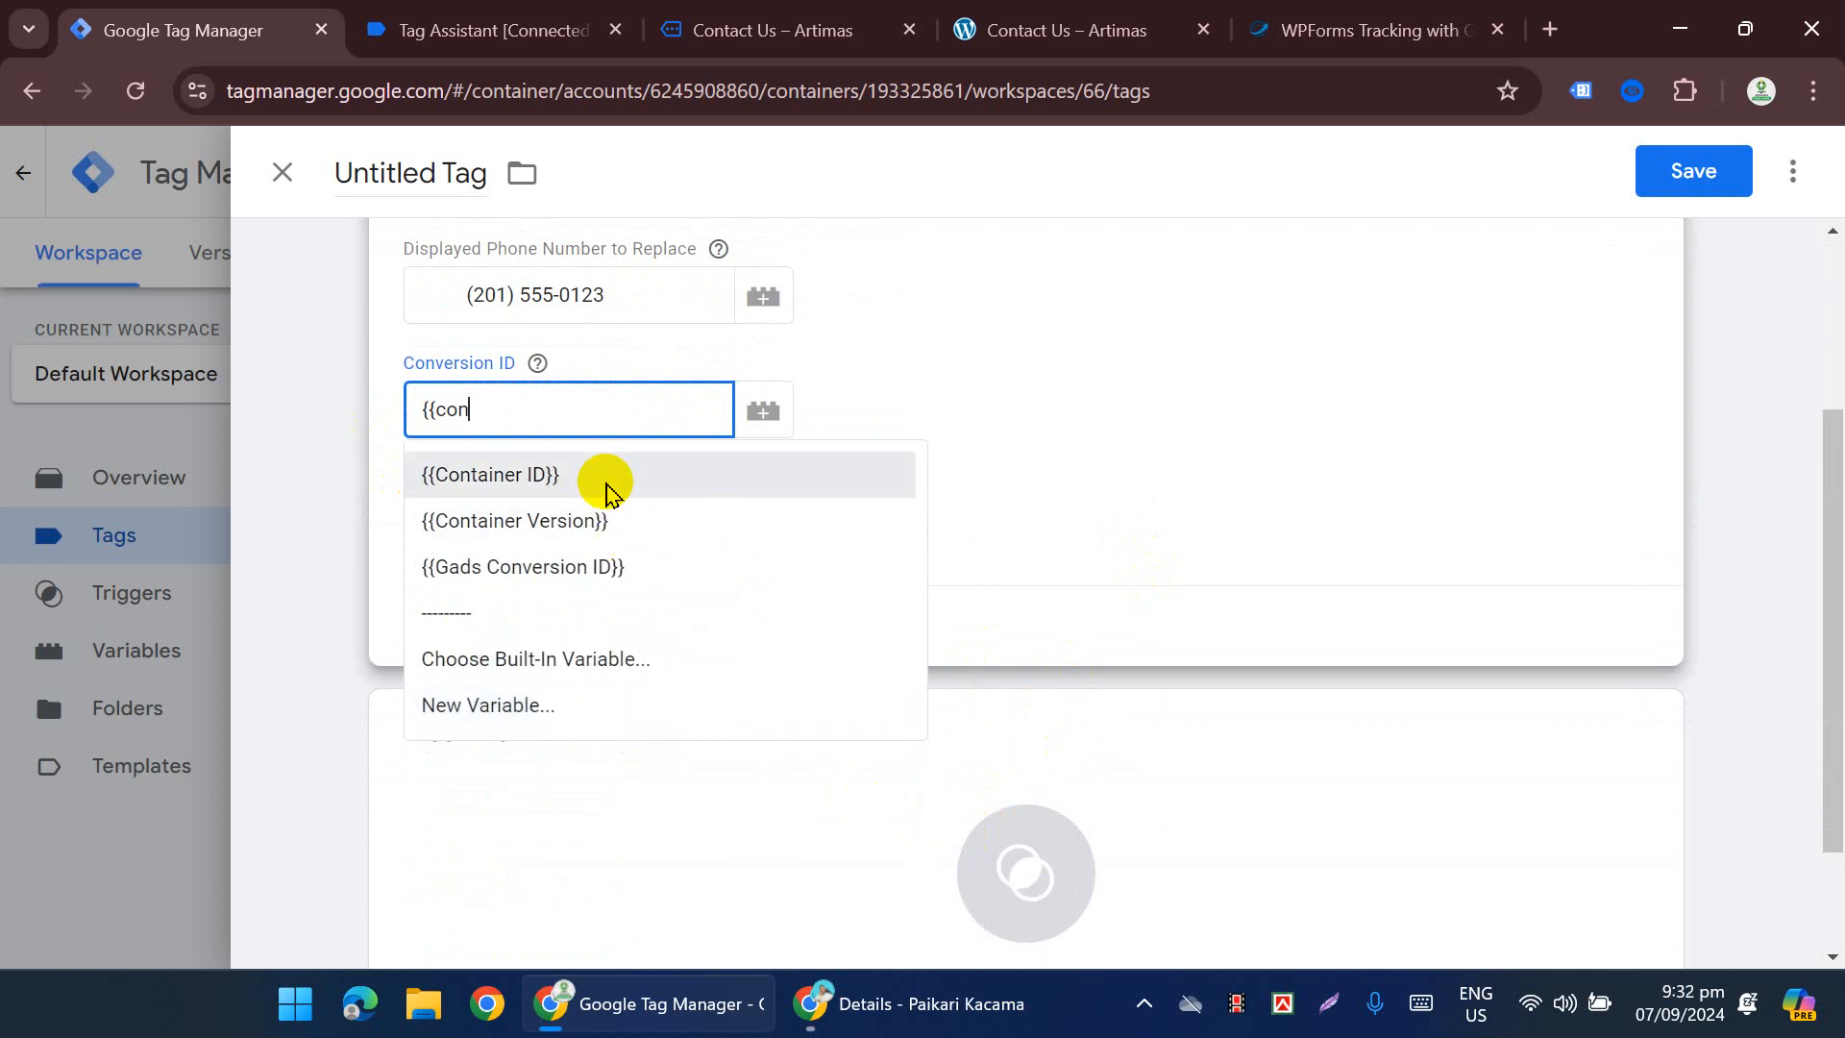
click(659, 561)
Step: Add the All Pages trigger and save the tag as "Google Ads Calls from Website Conversion"
scroll(712, 487, down, 2)
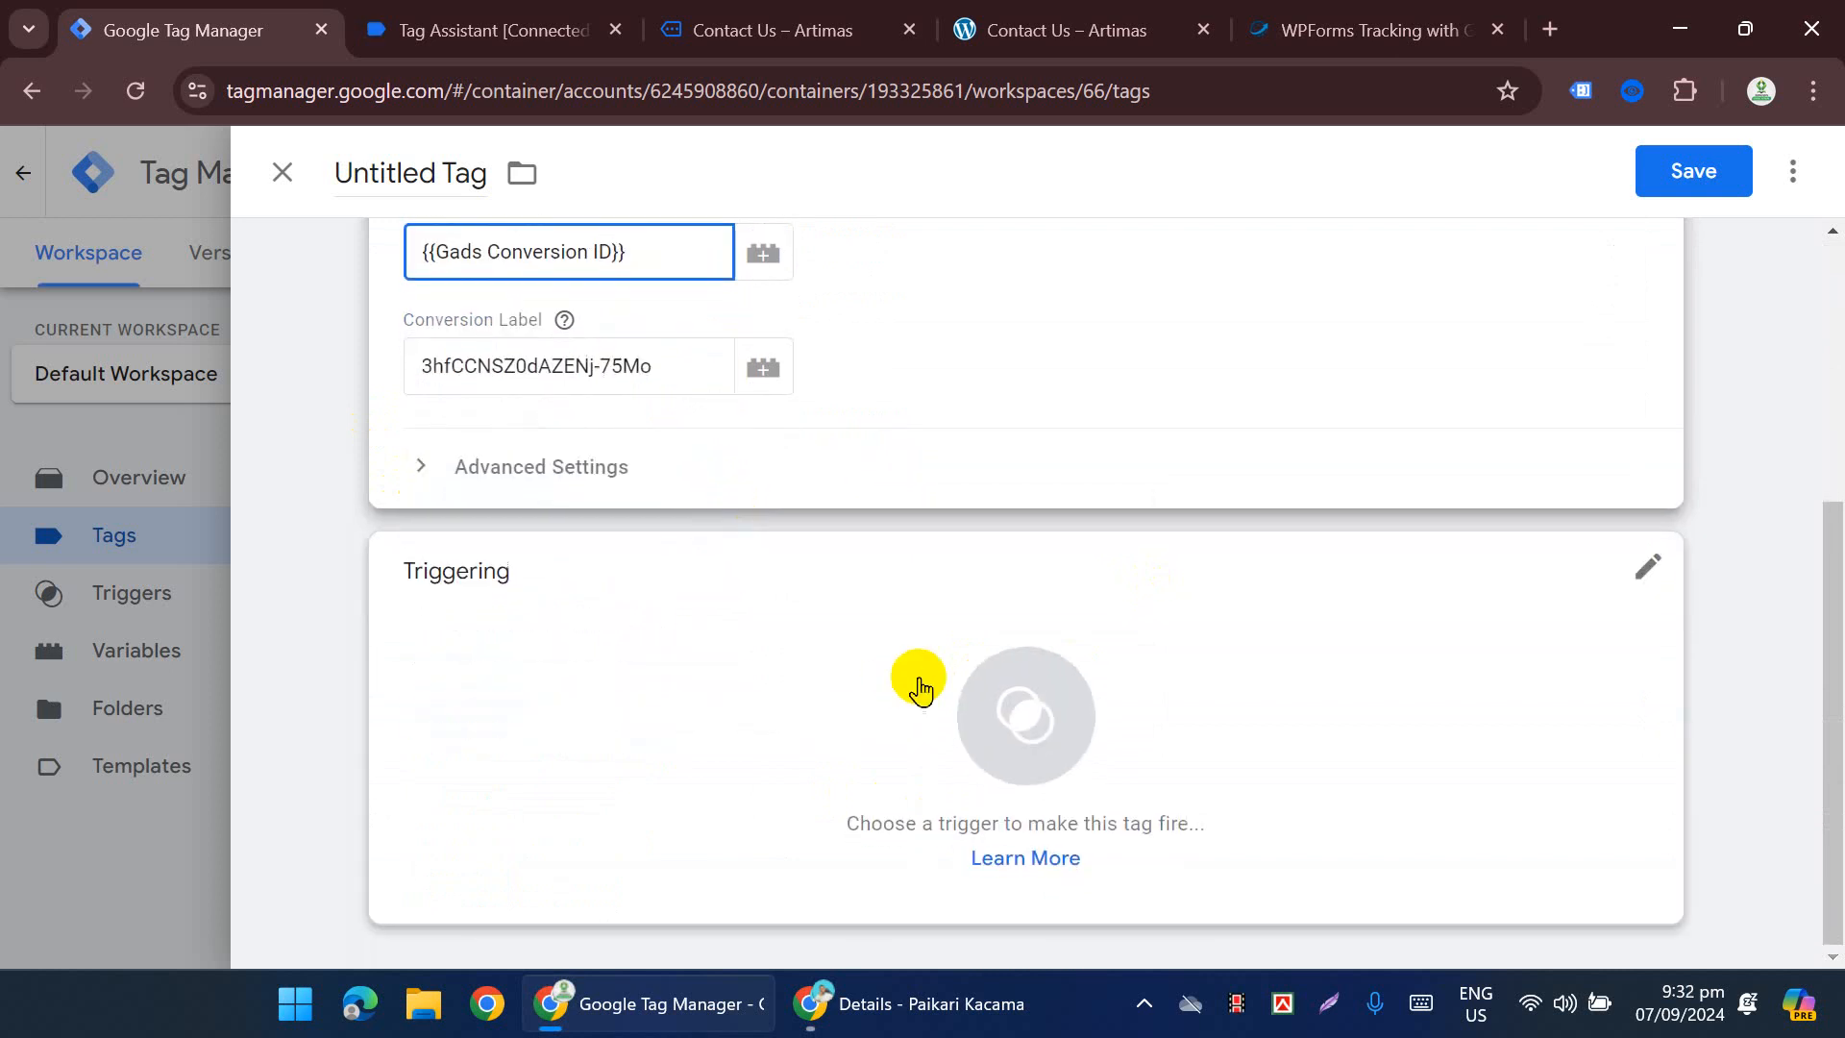
click(920, 689)
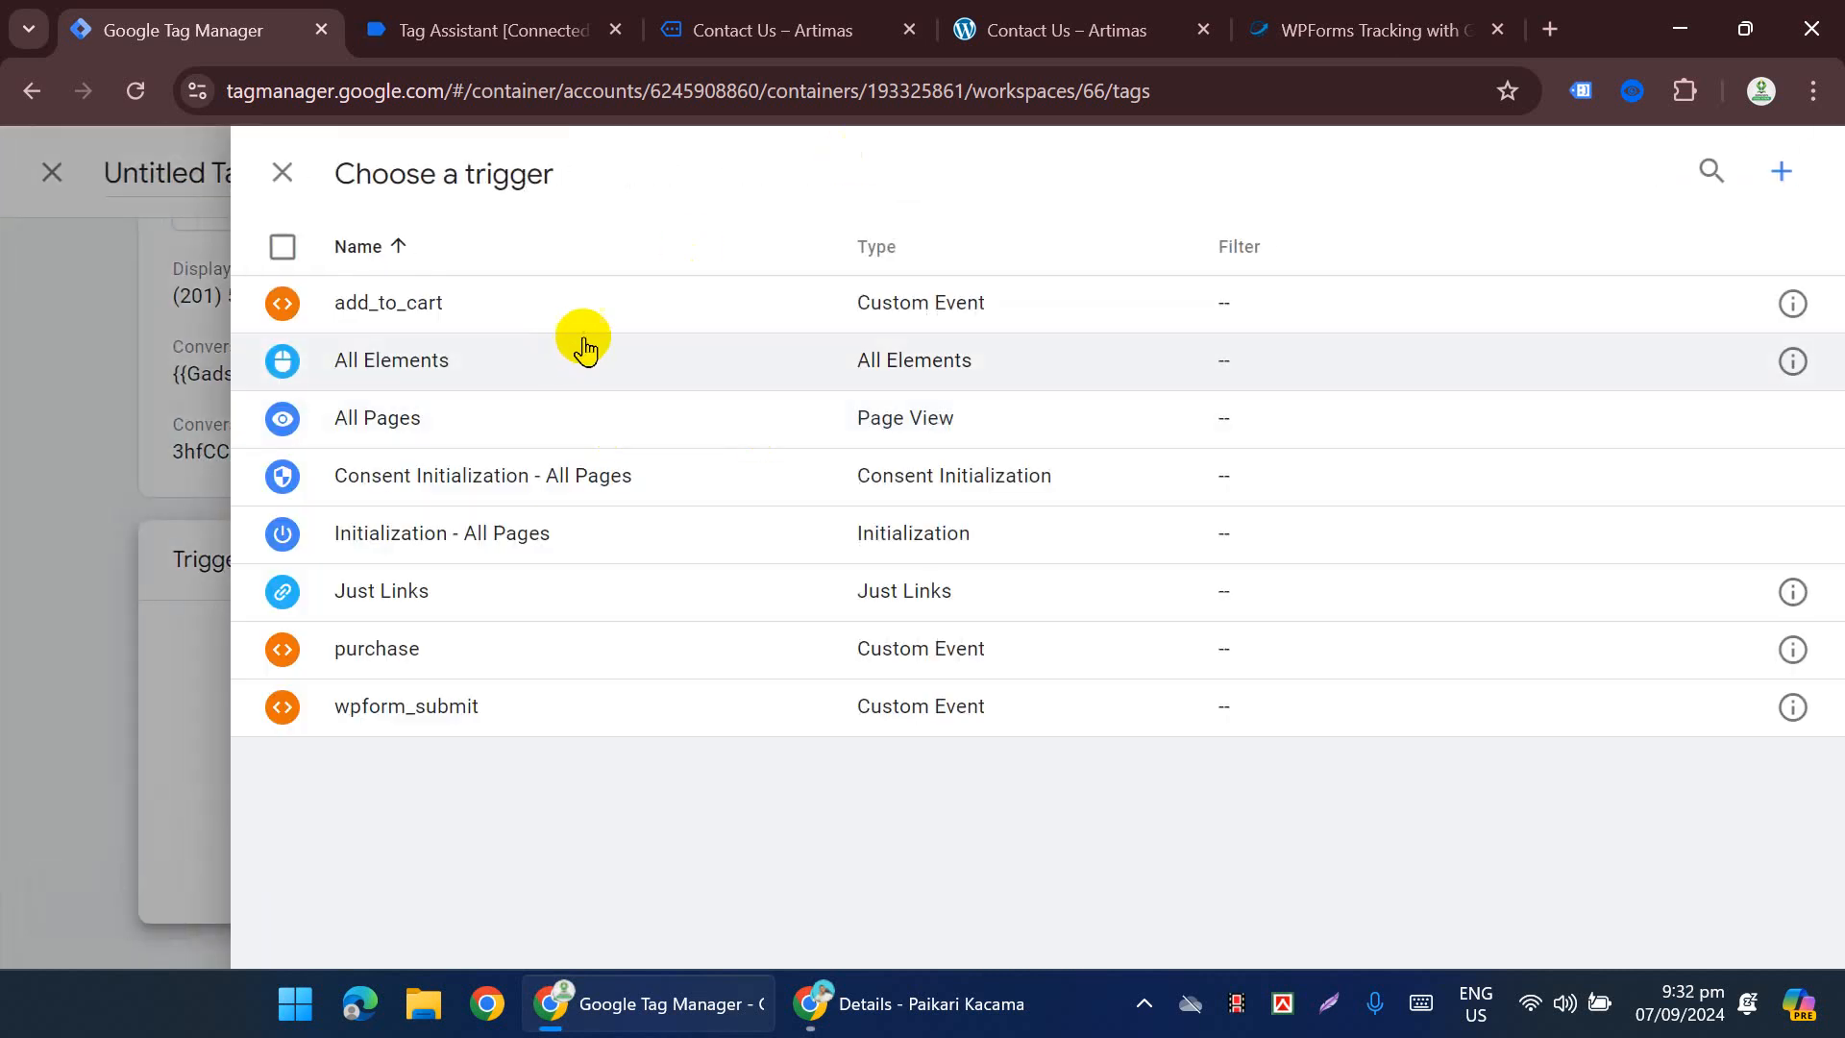
click(478, 423)
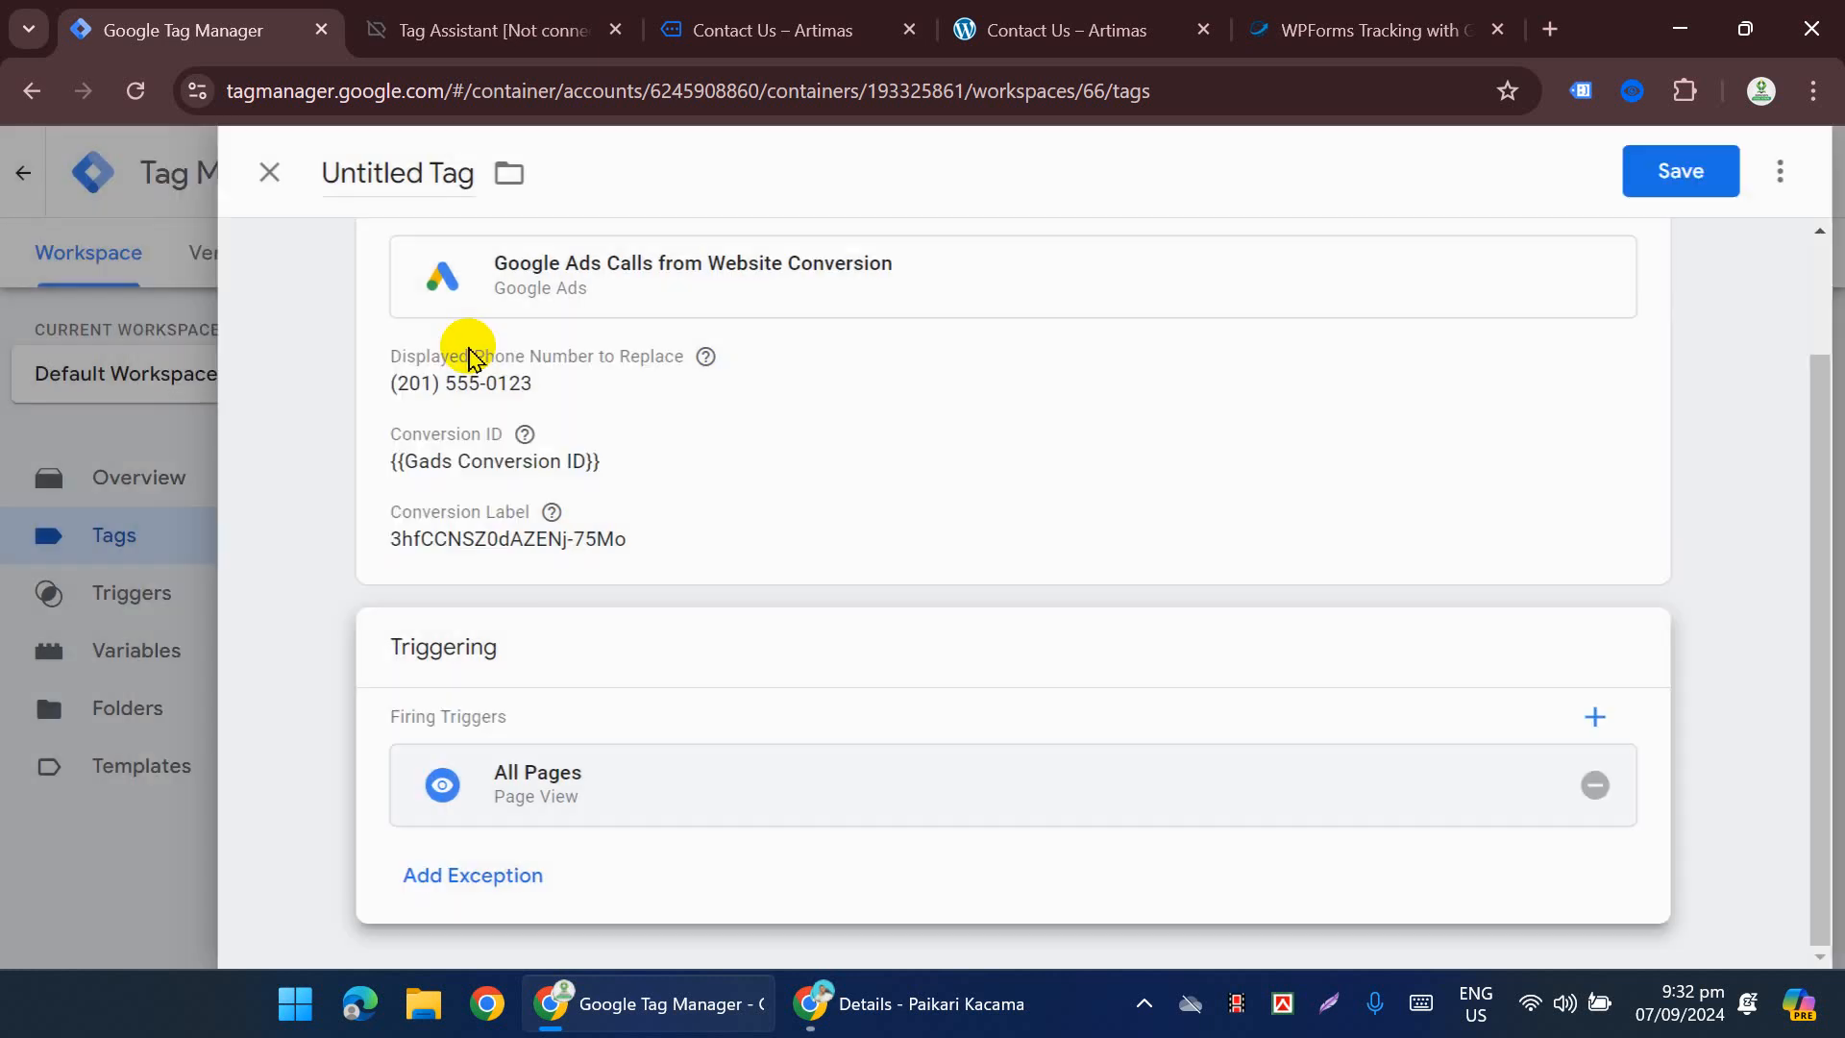
click(1730, 173)
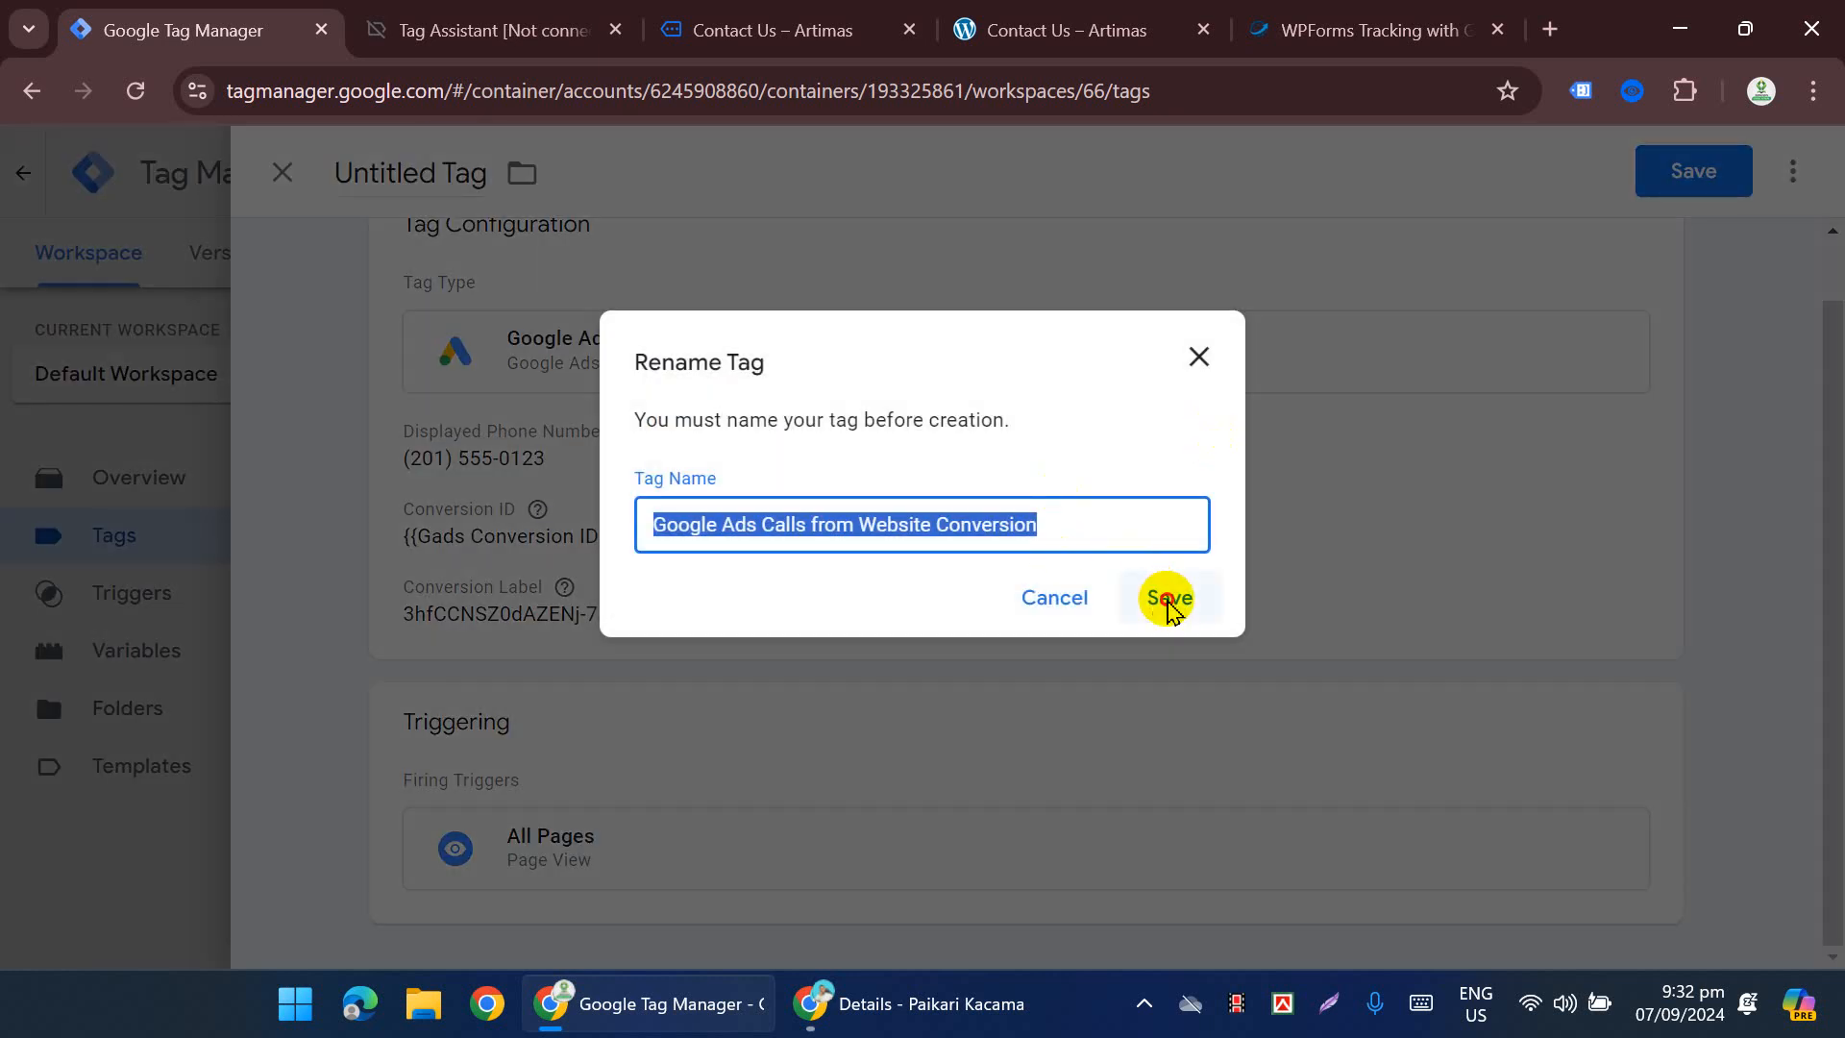
click(1168, 600)
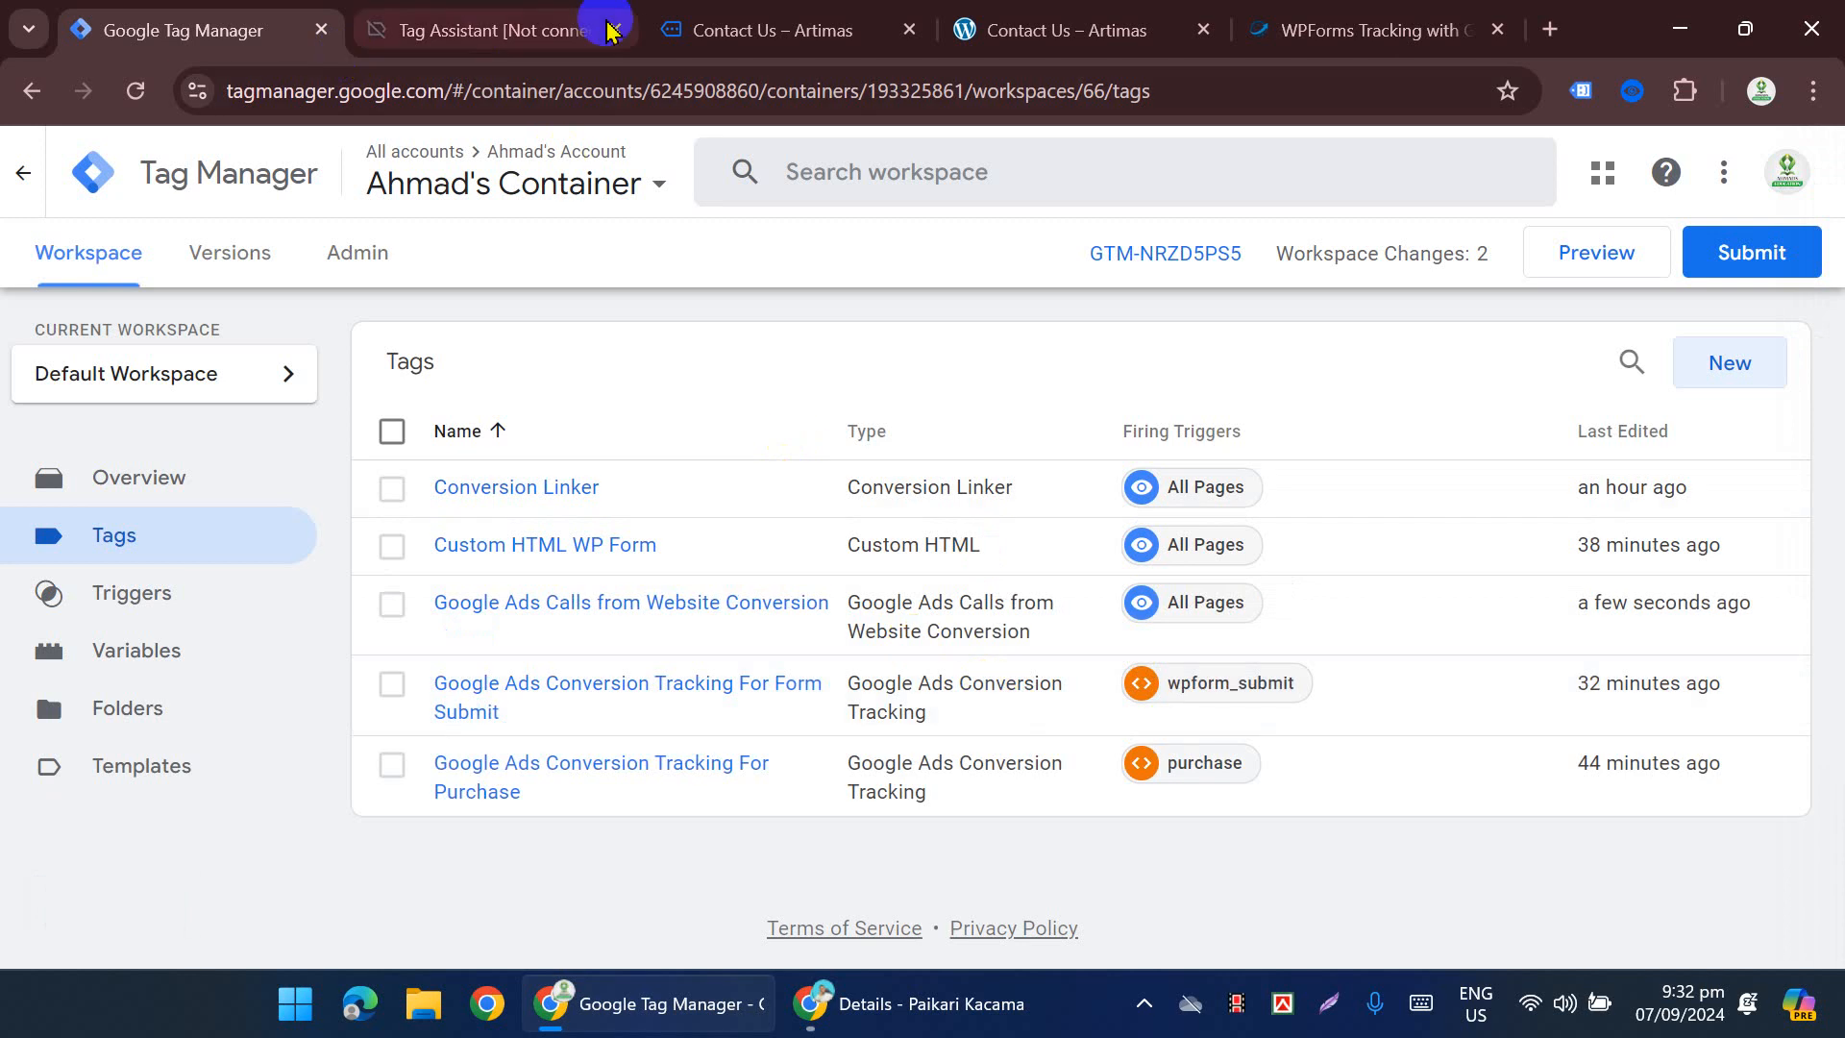
Step: Switch to Google Ads and start a new phone call conversion action for clicks on the number on the mobile website
click(843, 999)
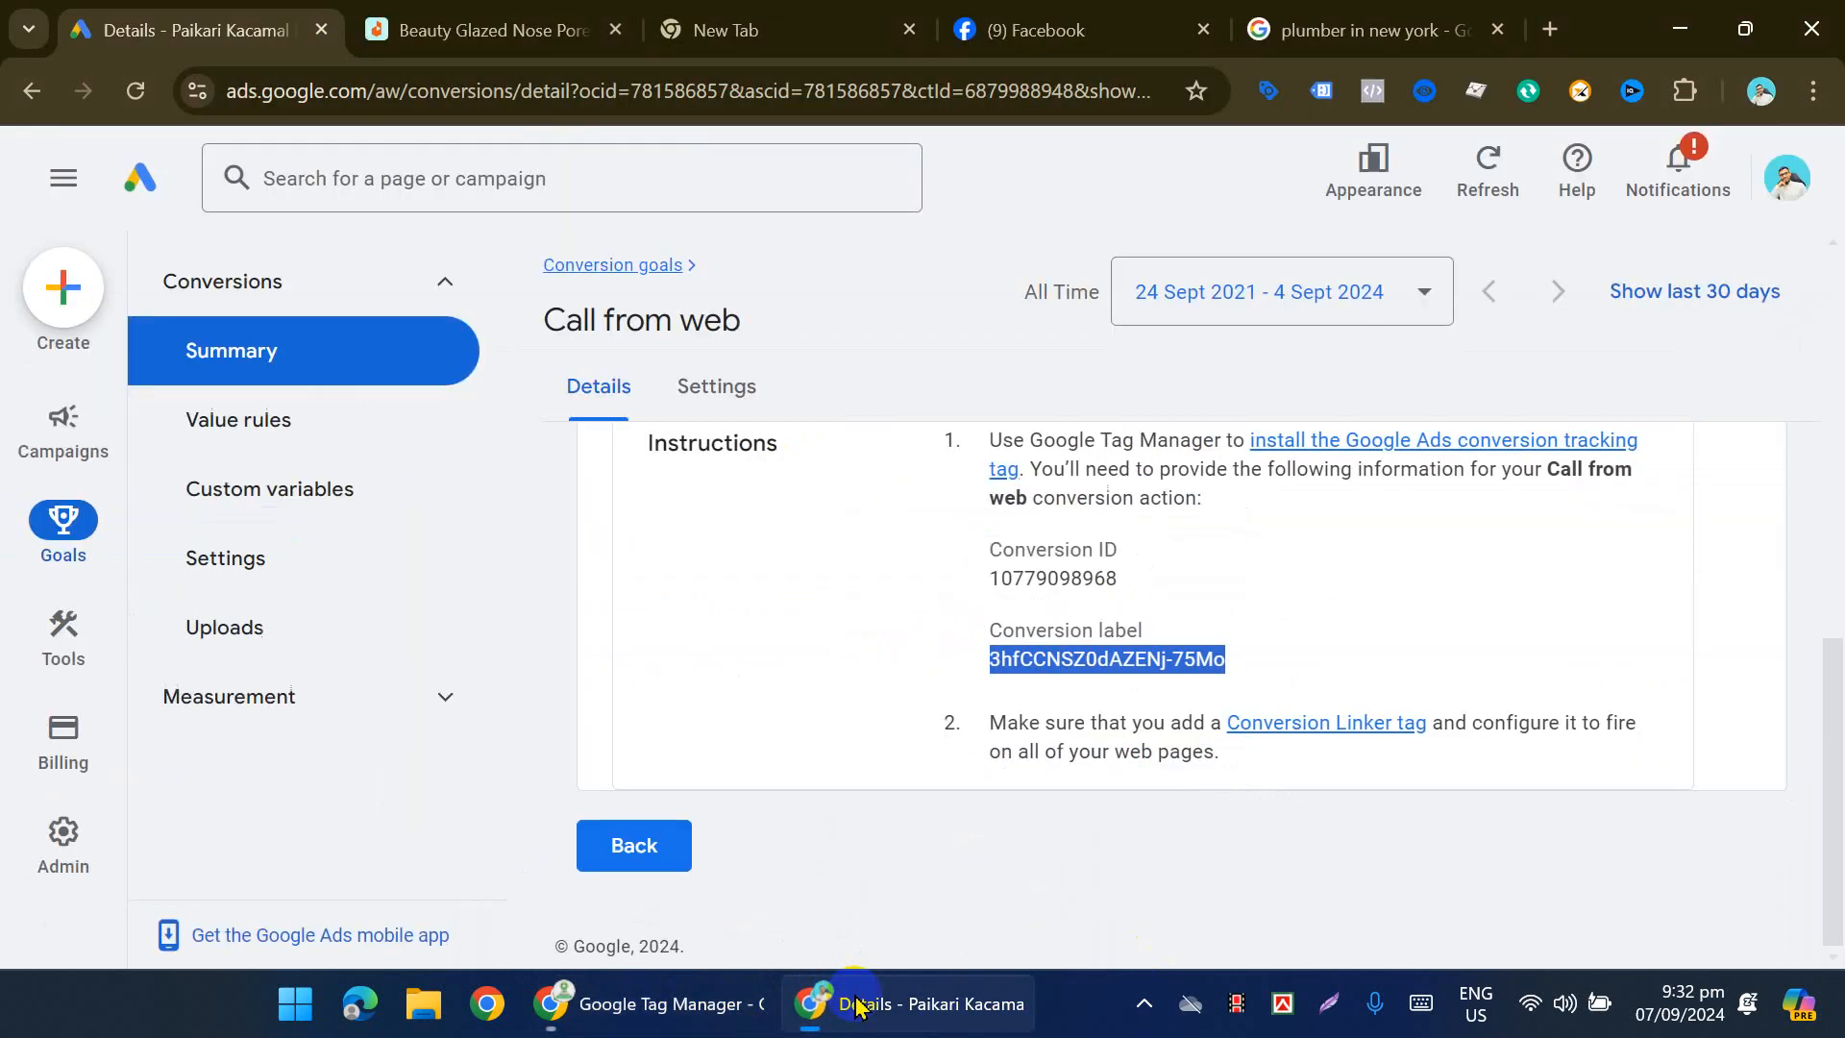
click(642, 845)
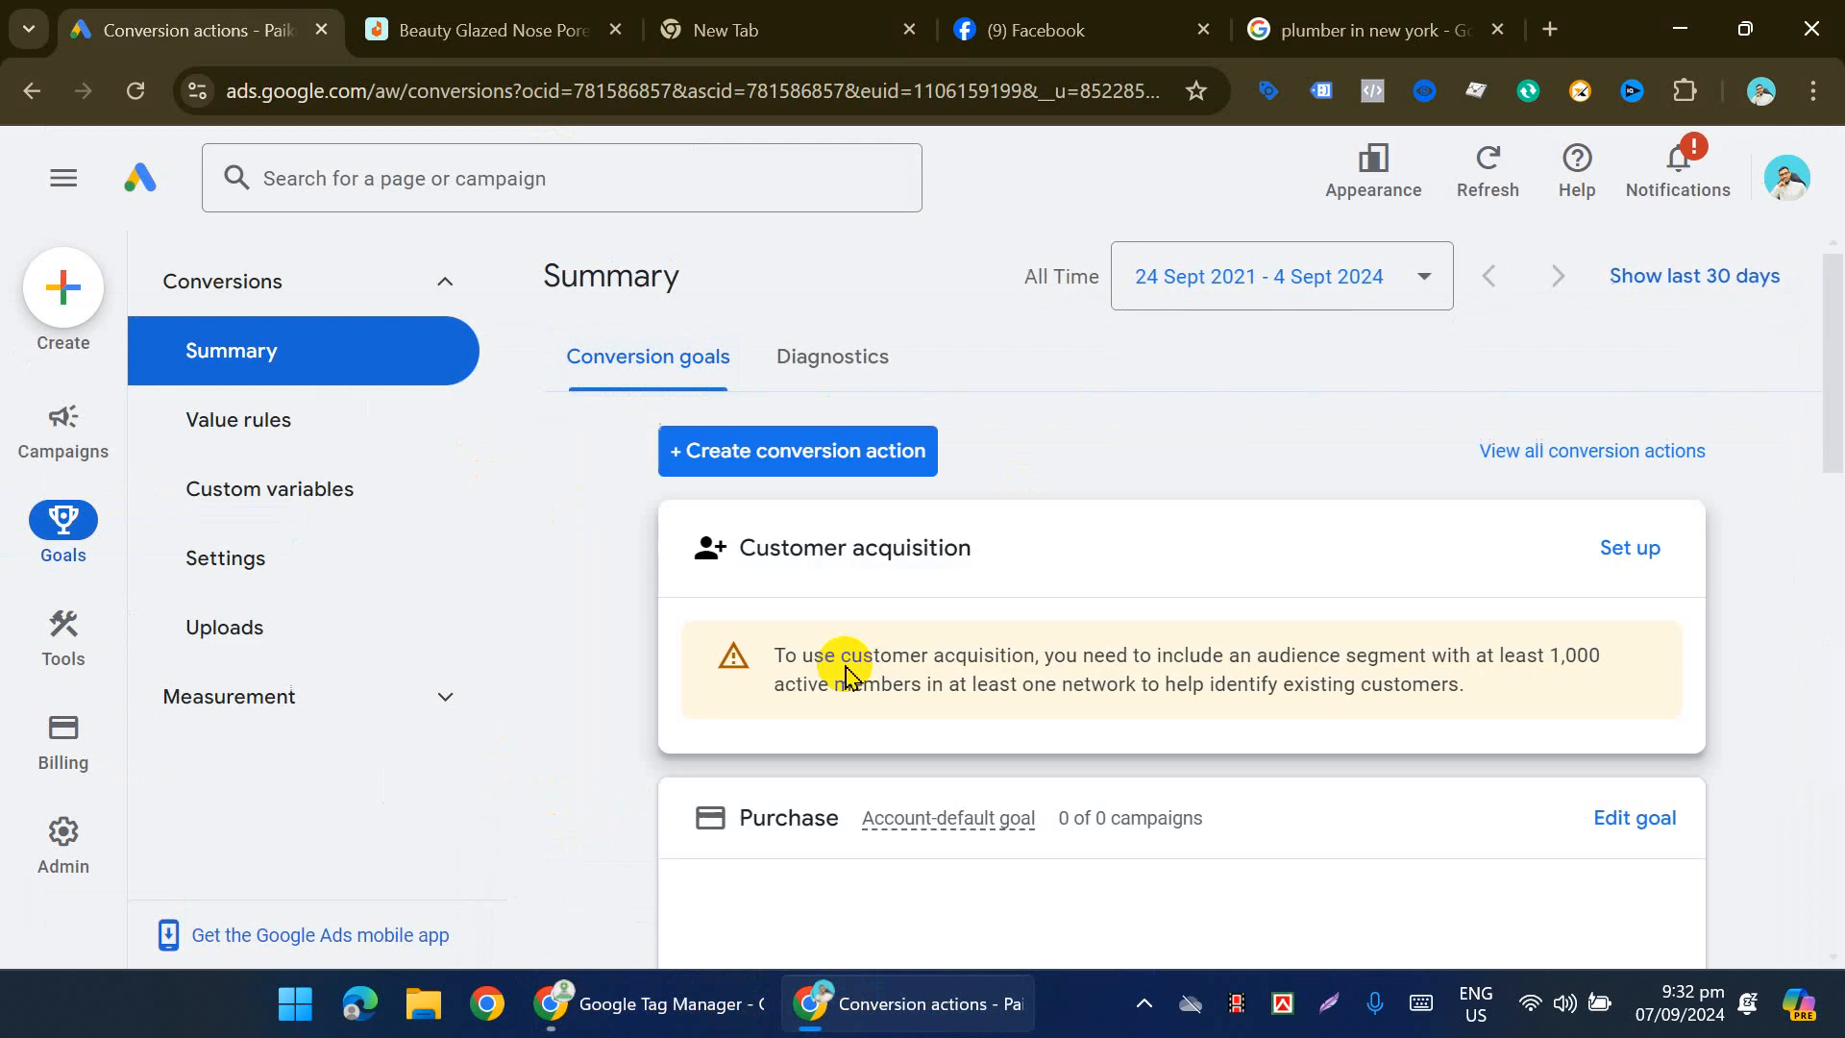
scroll(832, 470, down, 3)
scroll(668, 490, up, 3)
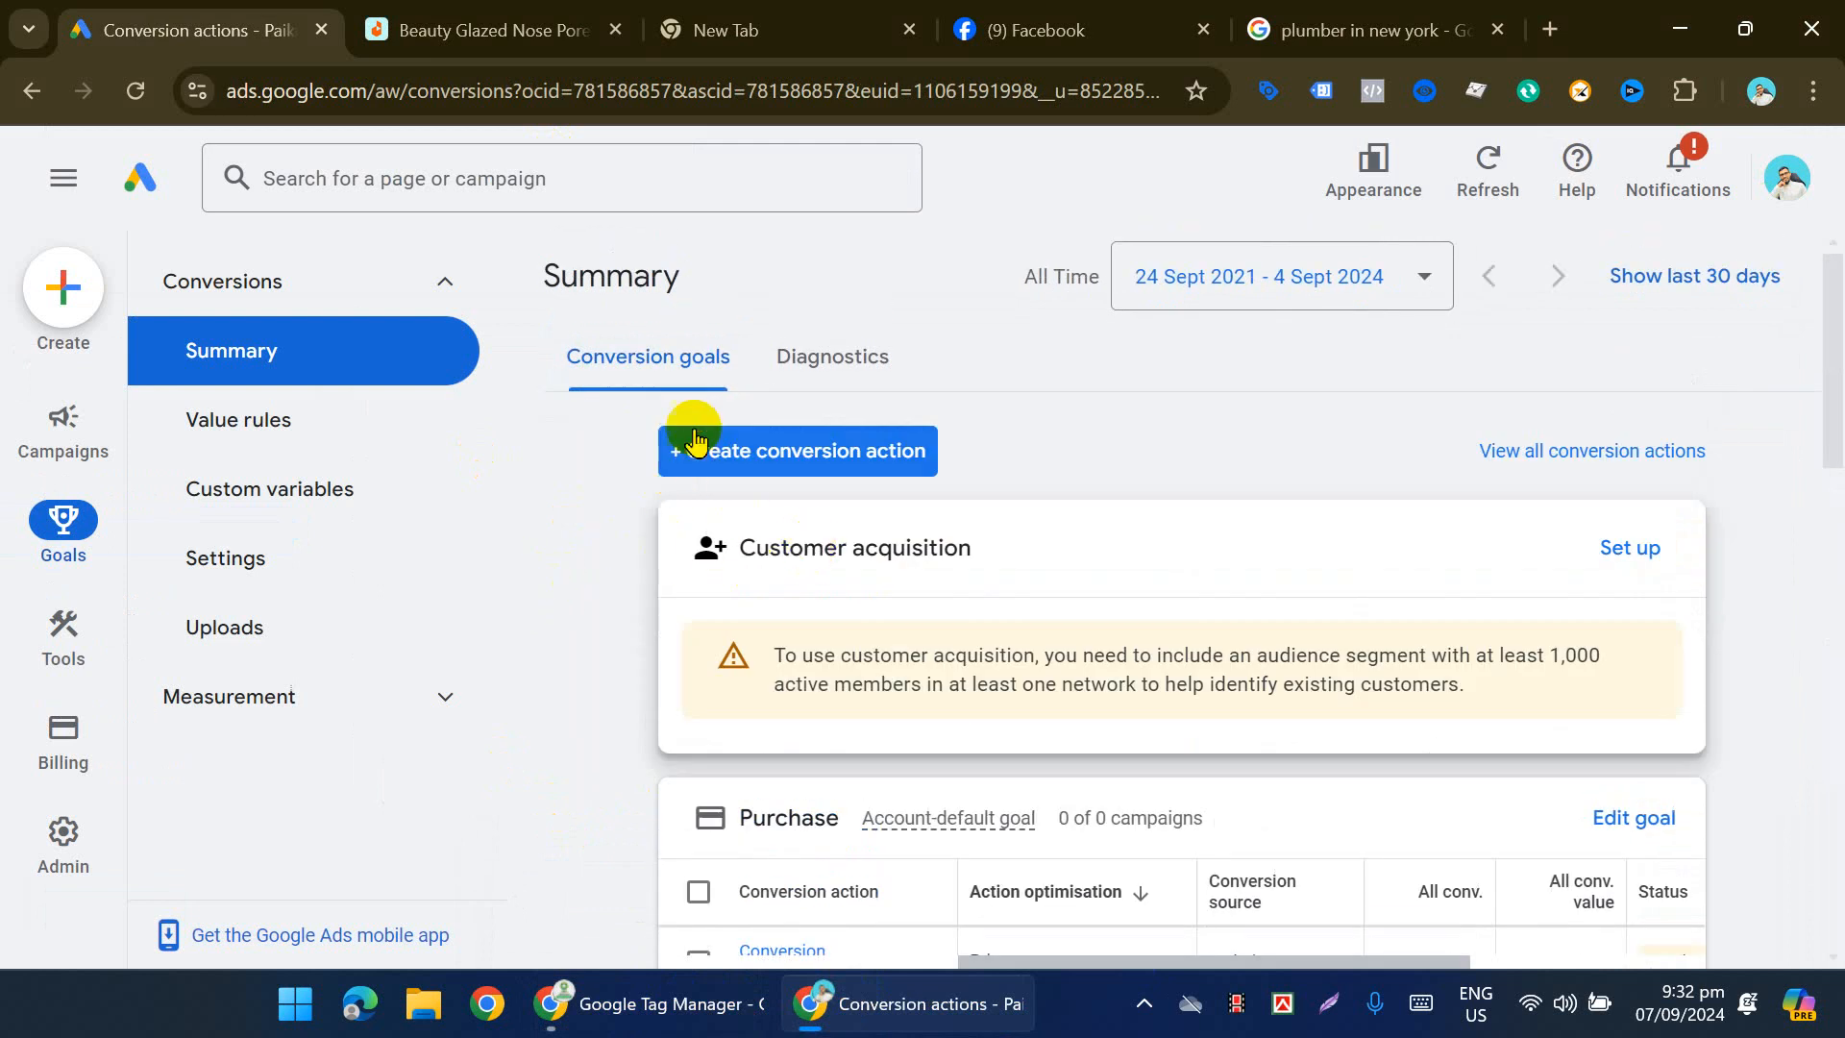
click(801, 460)
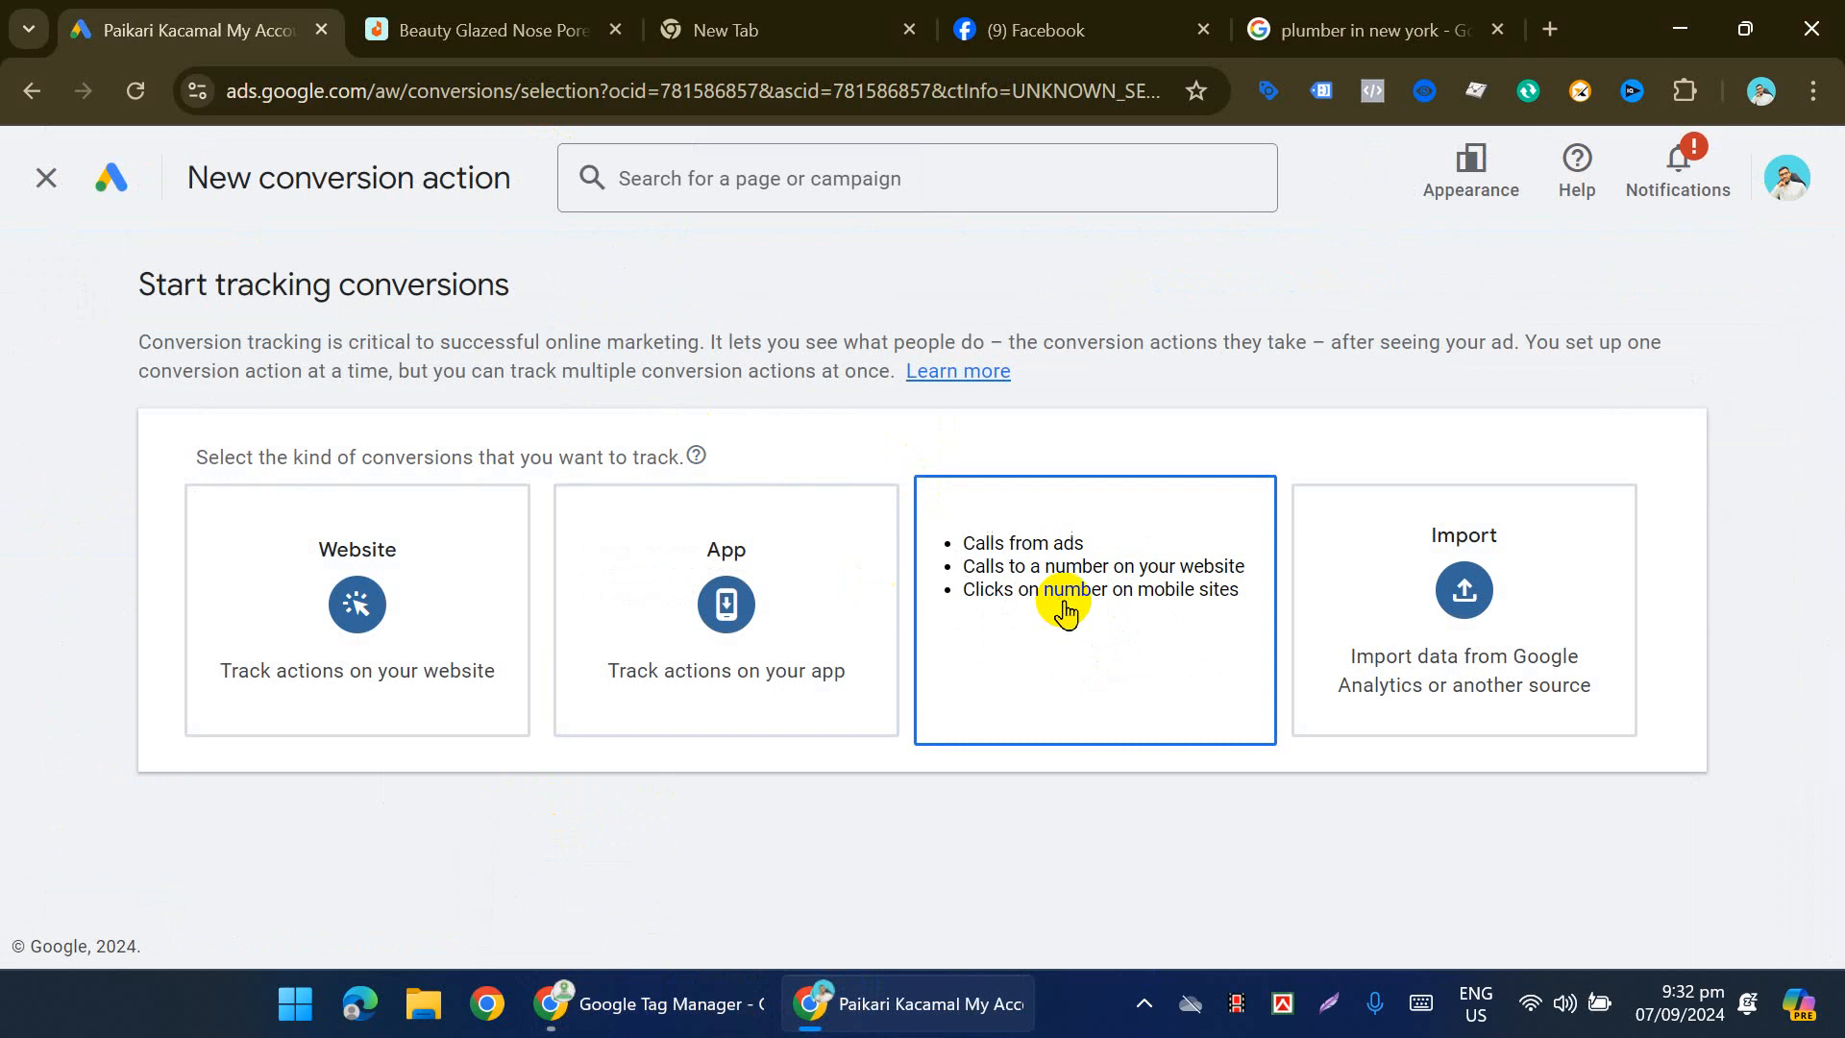
click(1061, 608)
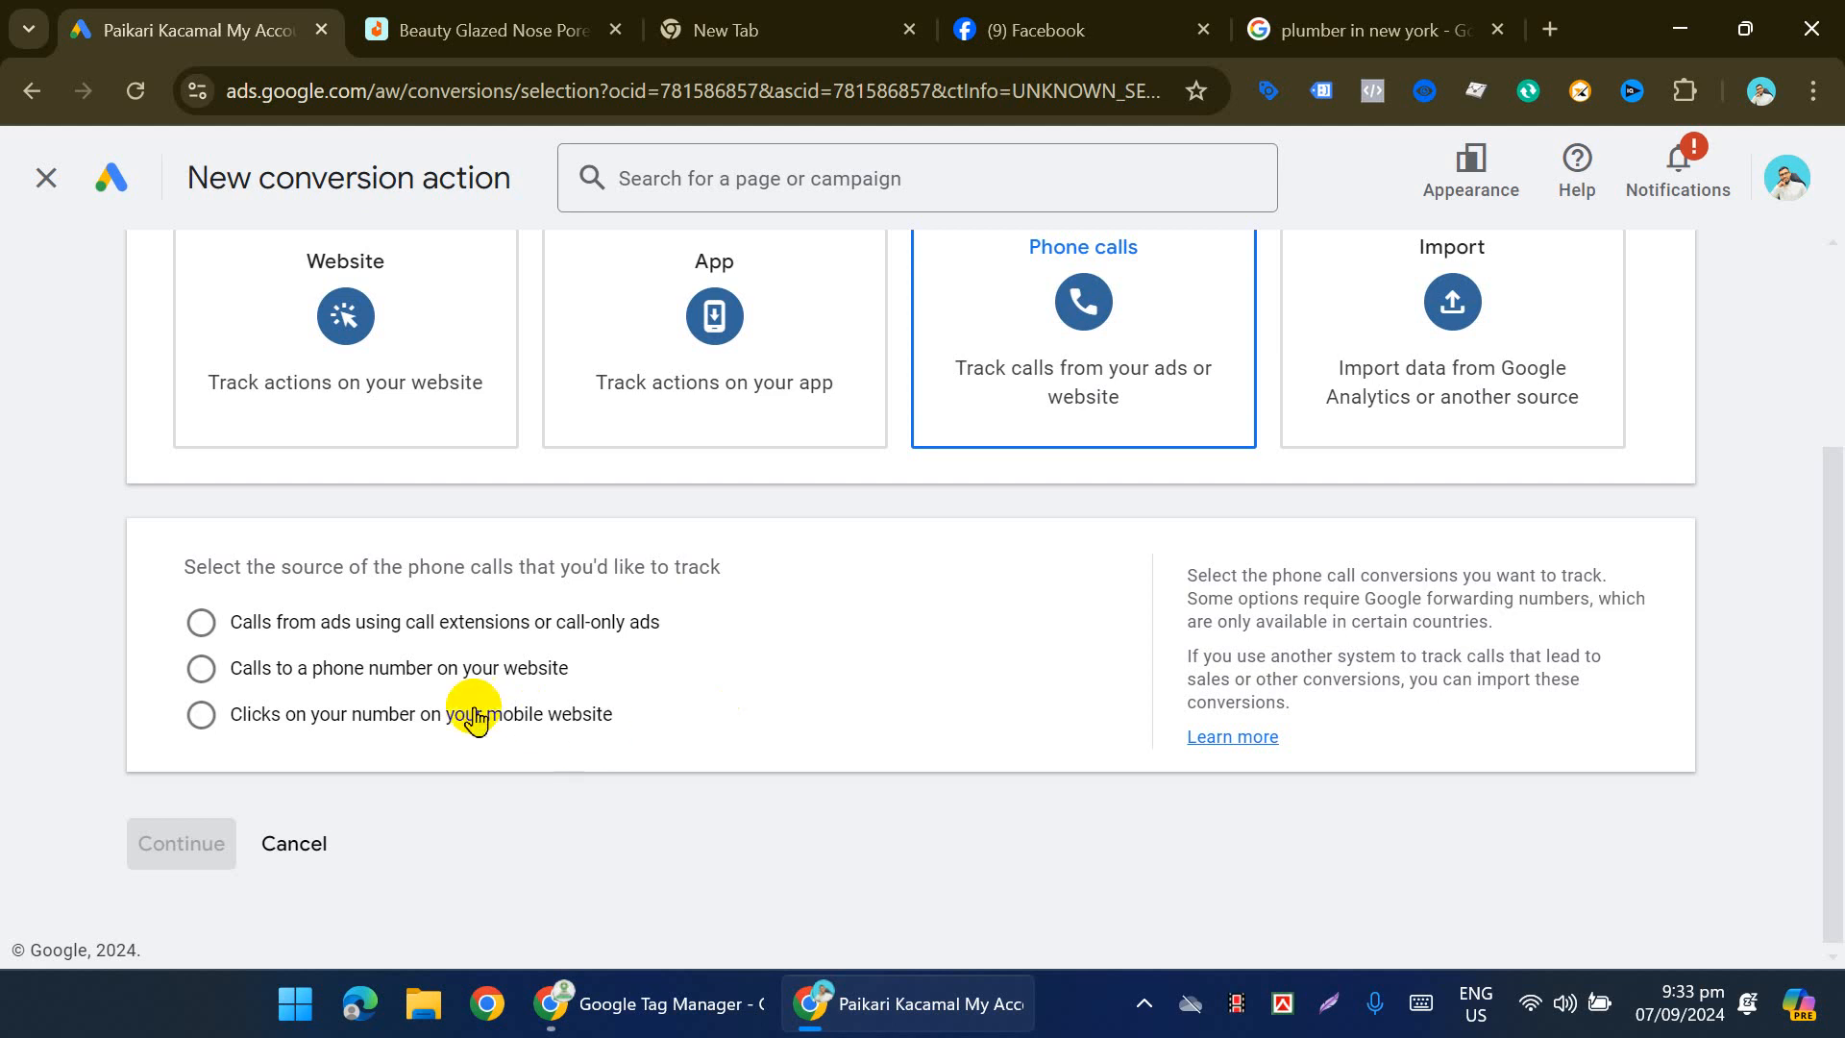
click(201, 714)
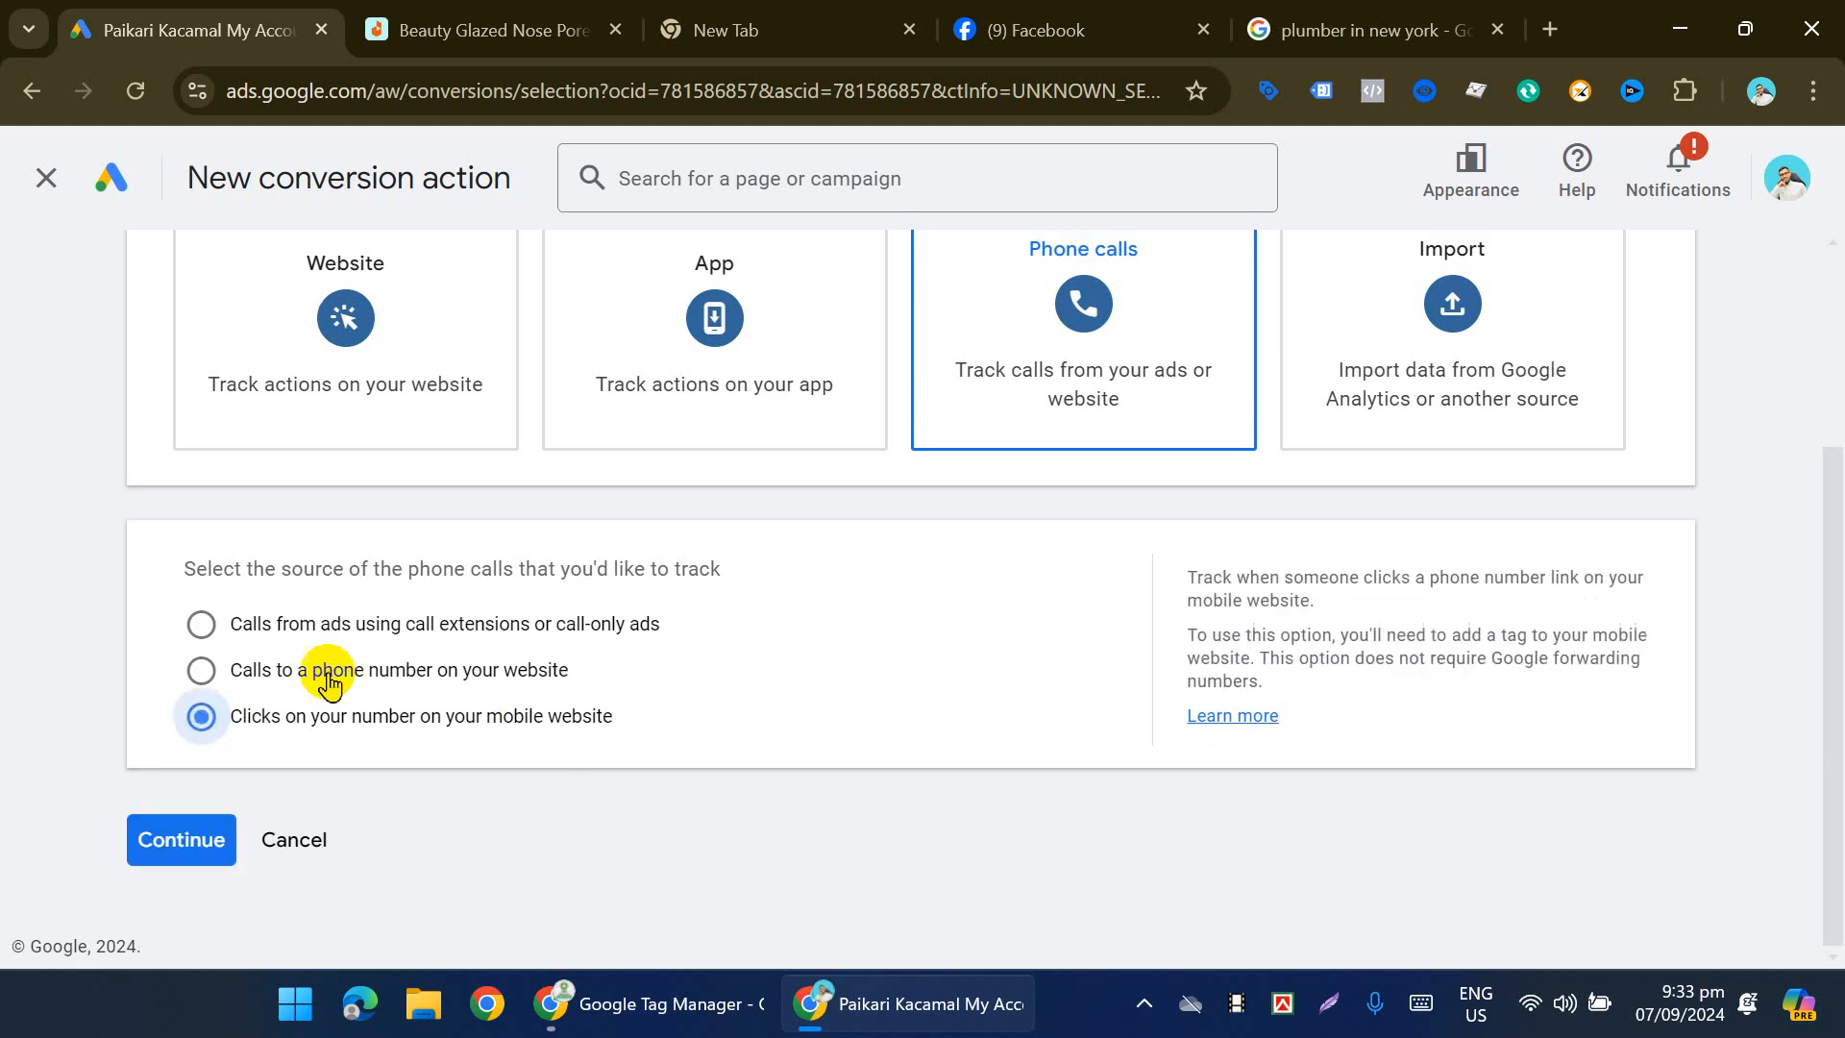
Step: Continue with the mobile website number clicks option and name the conversion action "Click on phone no"
click(182, 859)
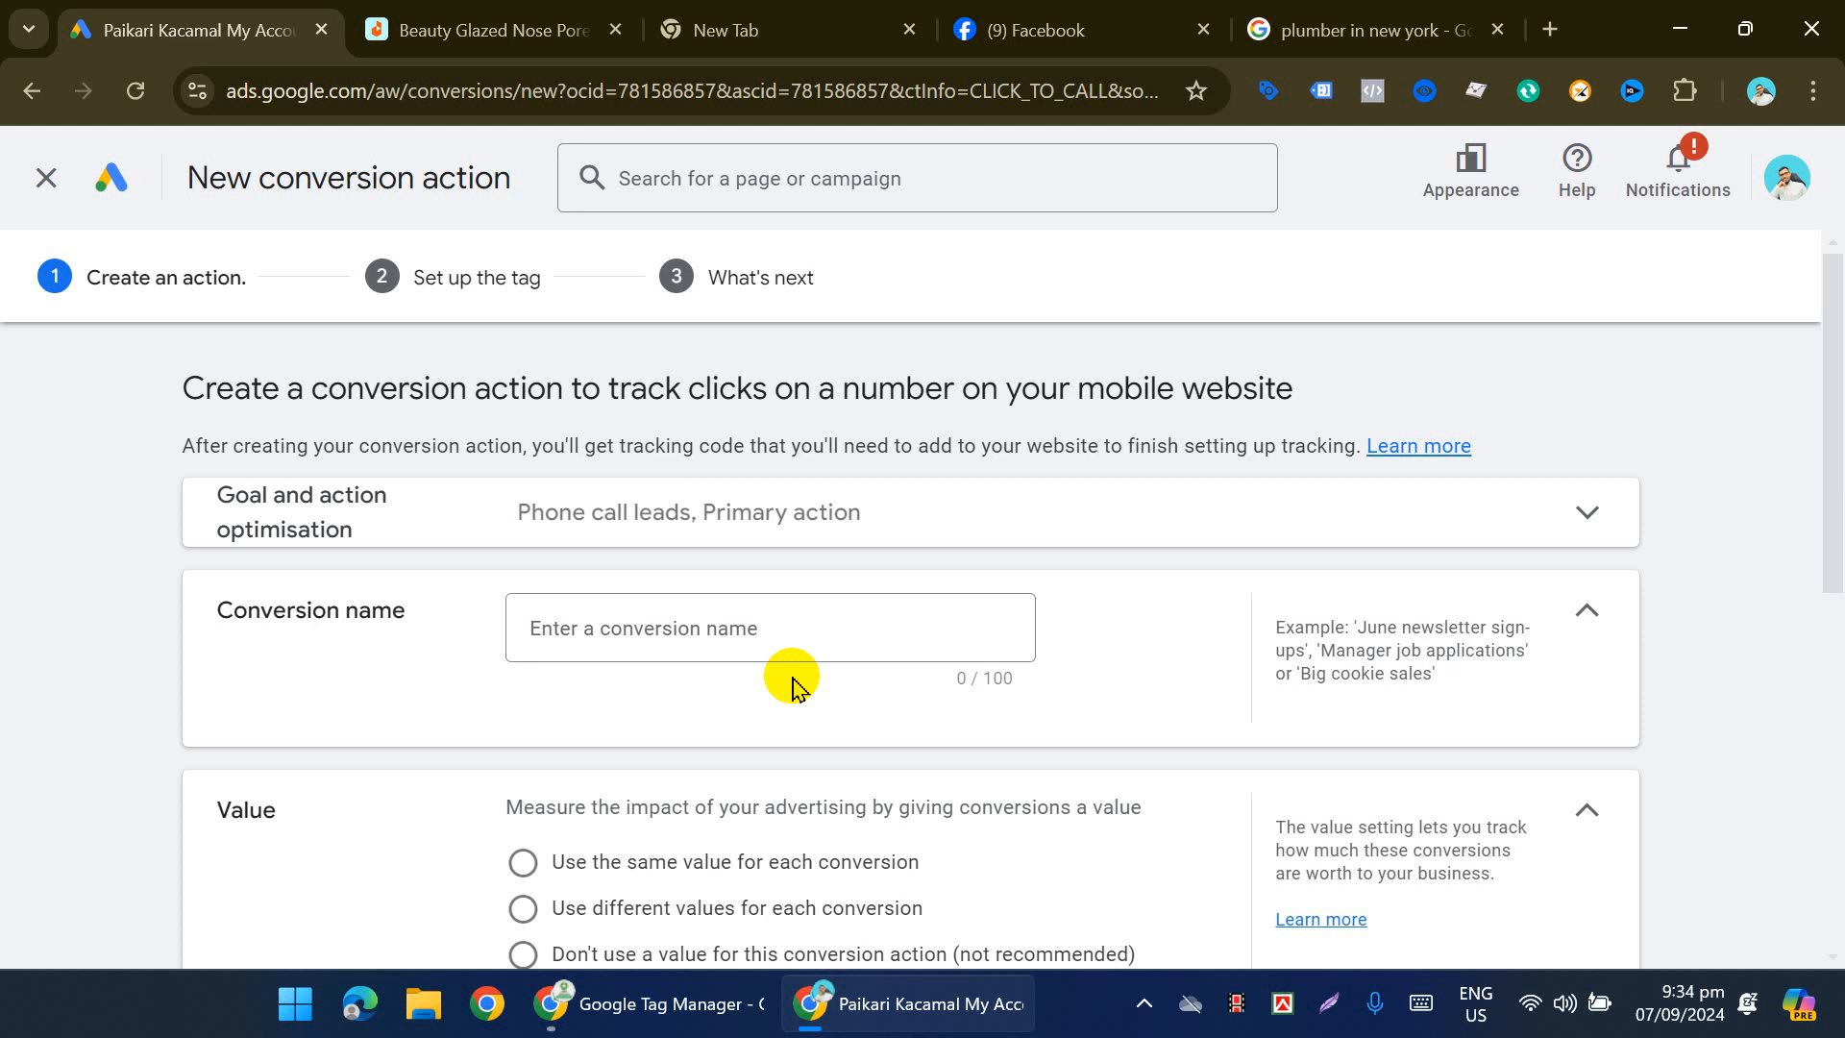
click(604, 625)
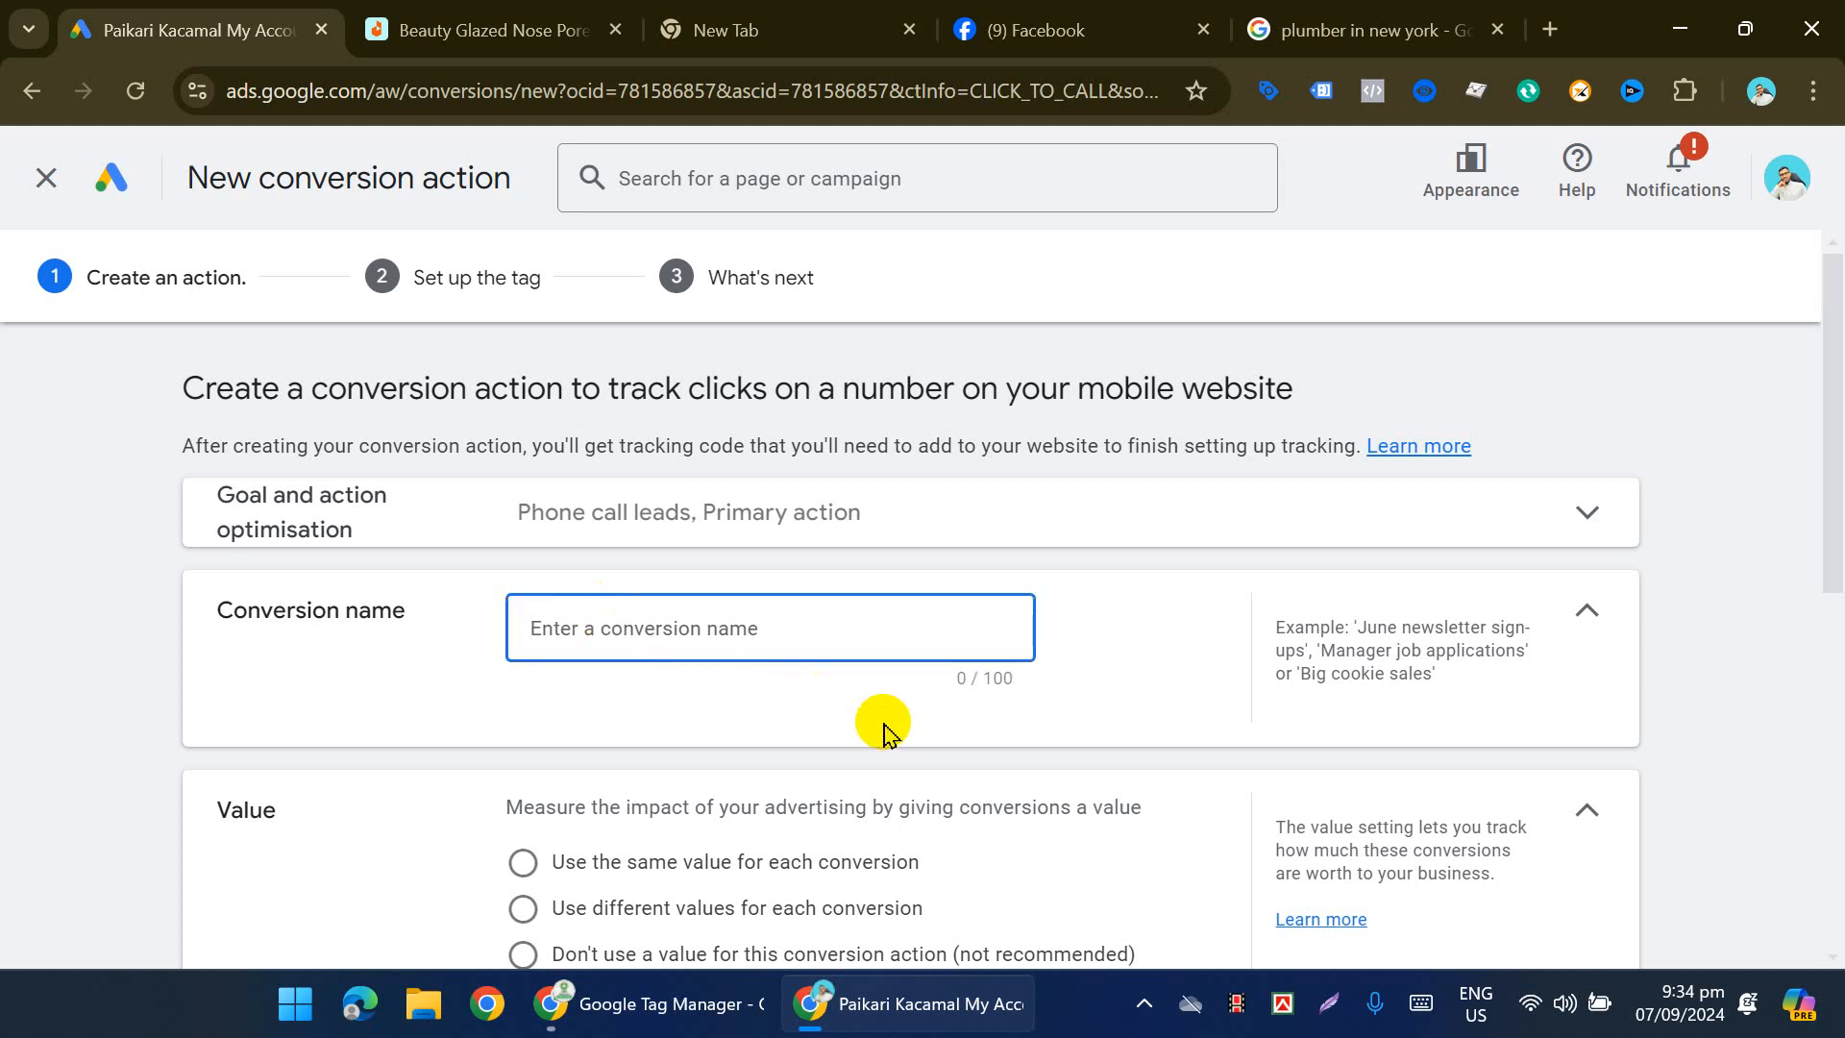
text(Cli)
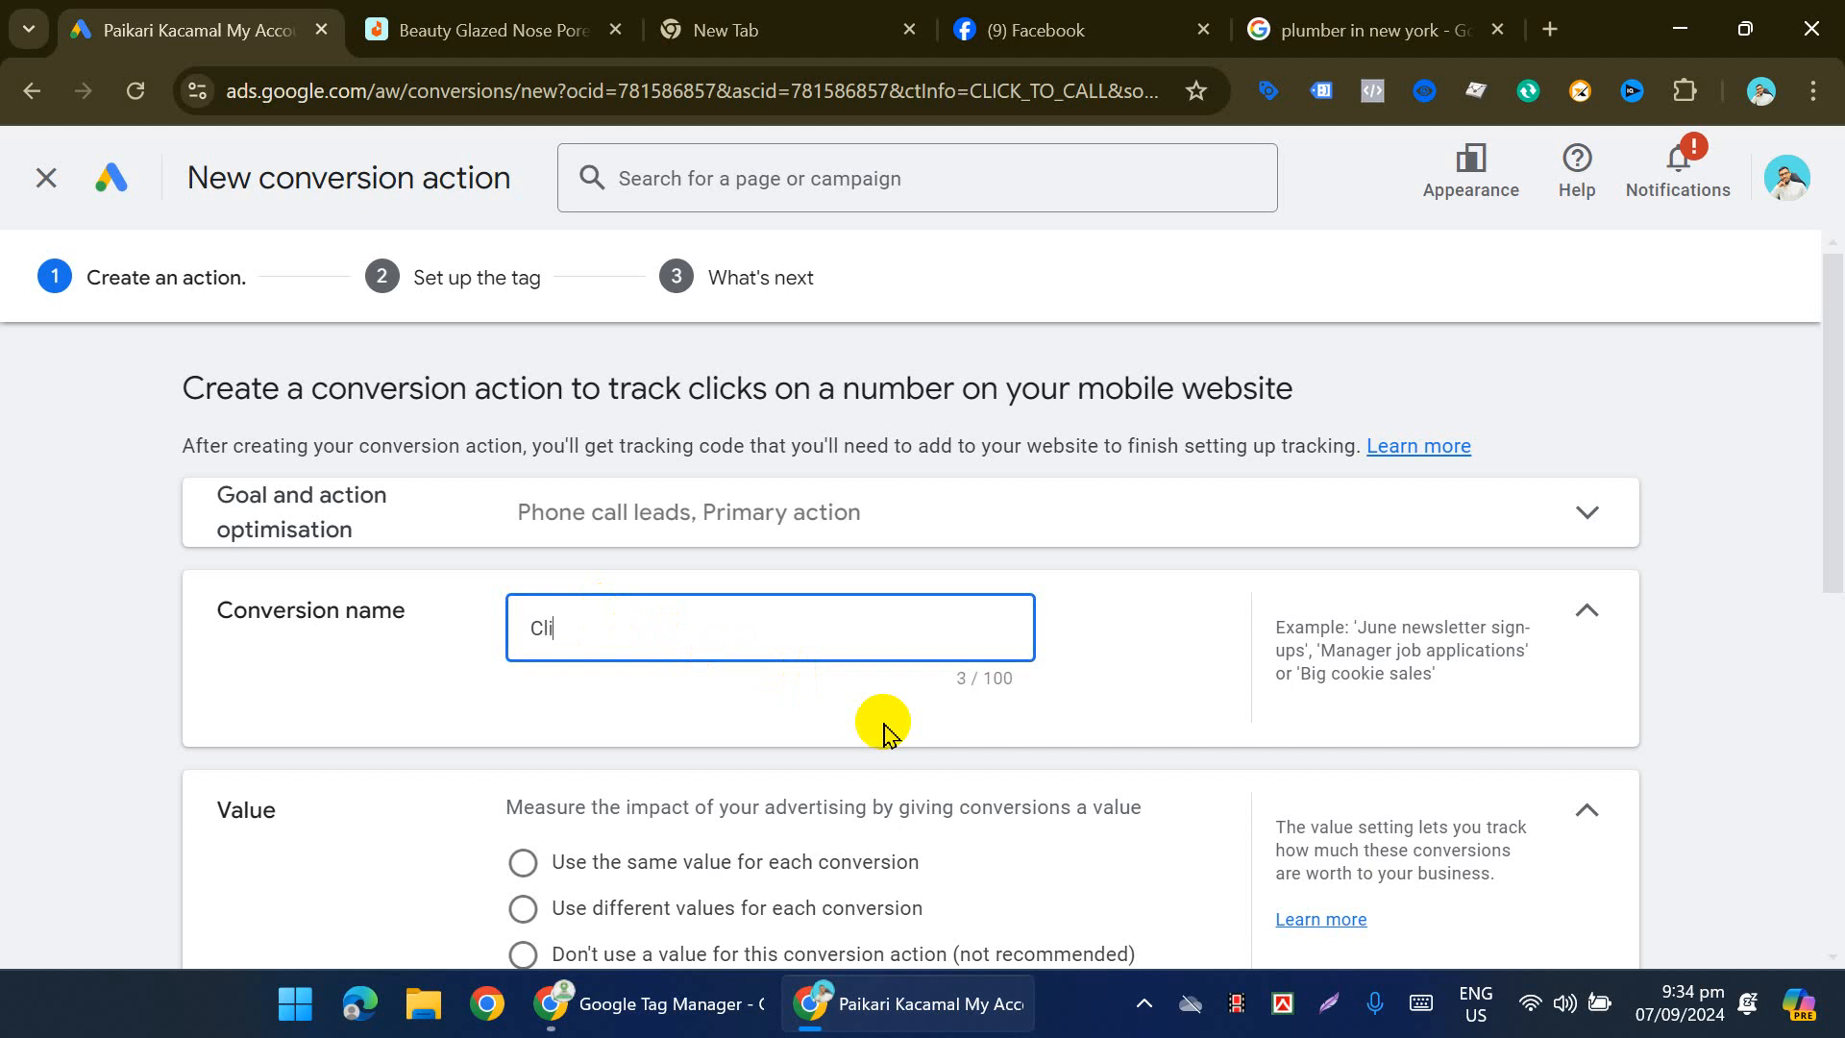
text(ck on phone no)
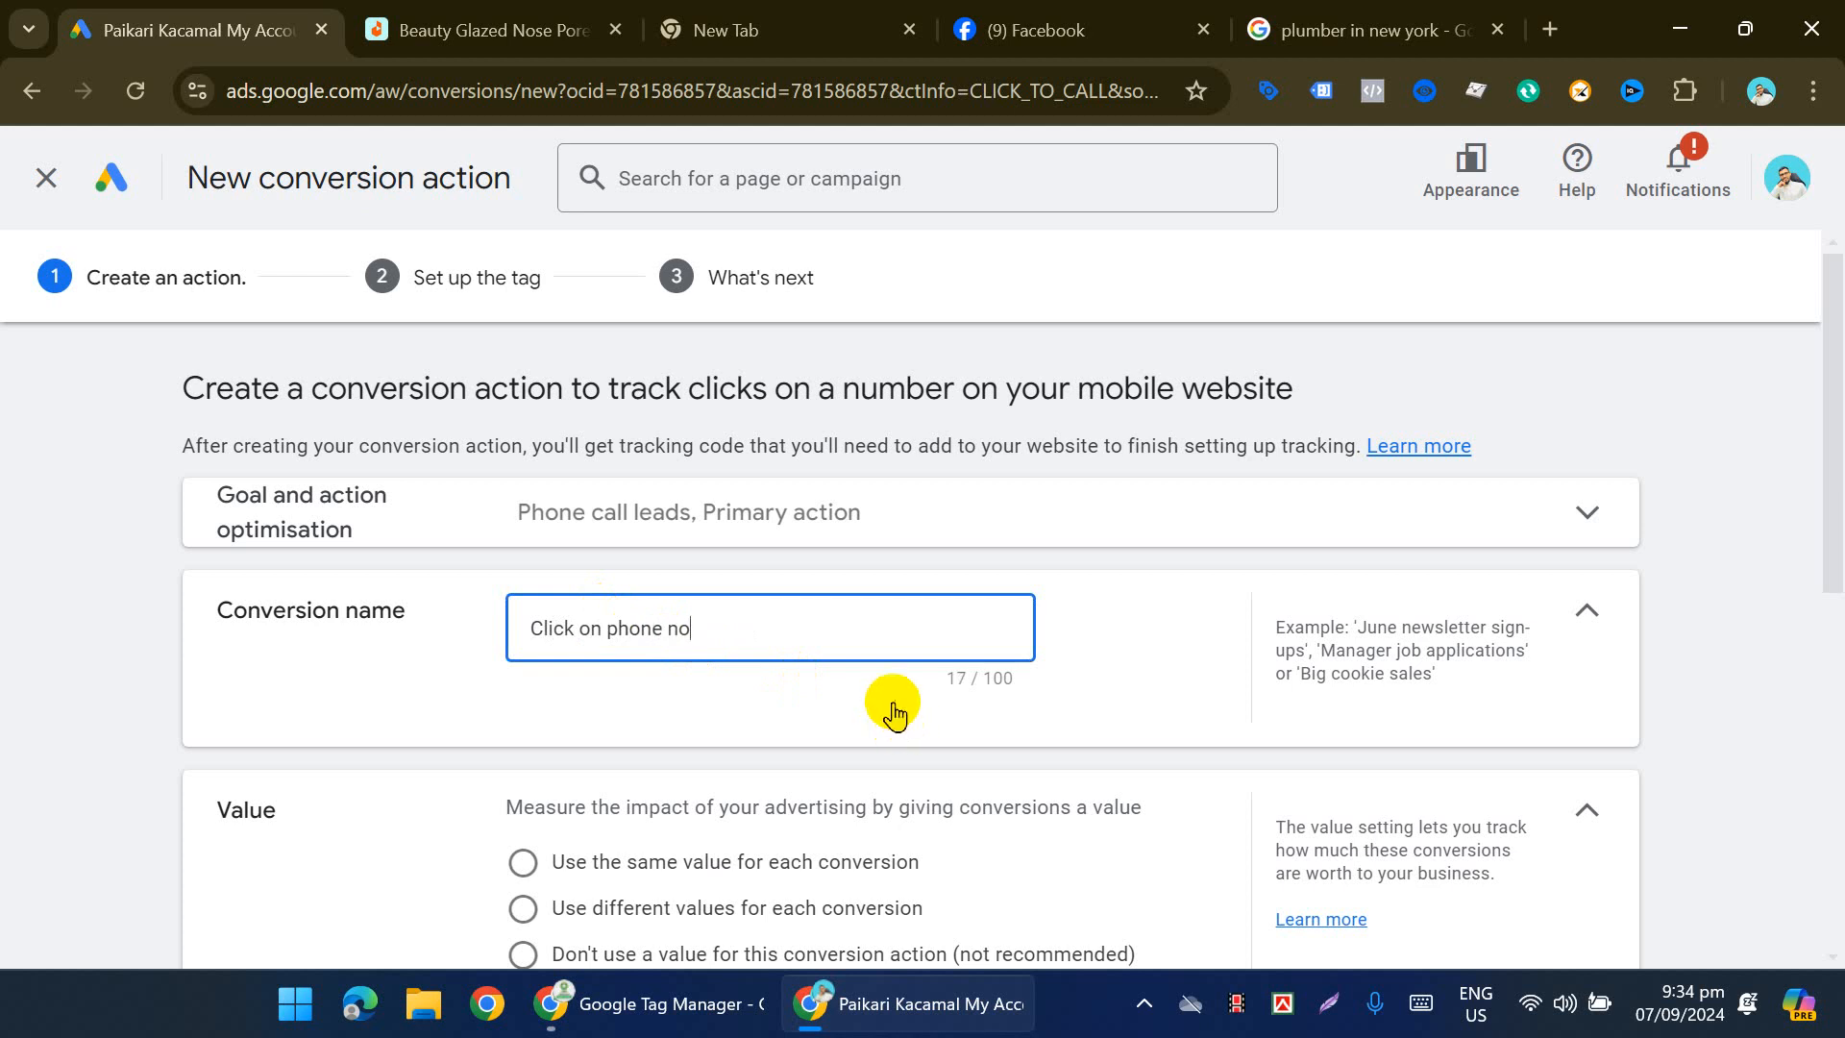
Step: Set the conversion action to use the same value for each conversion
scroll(882, 716, down, 5)
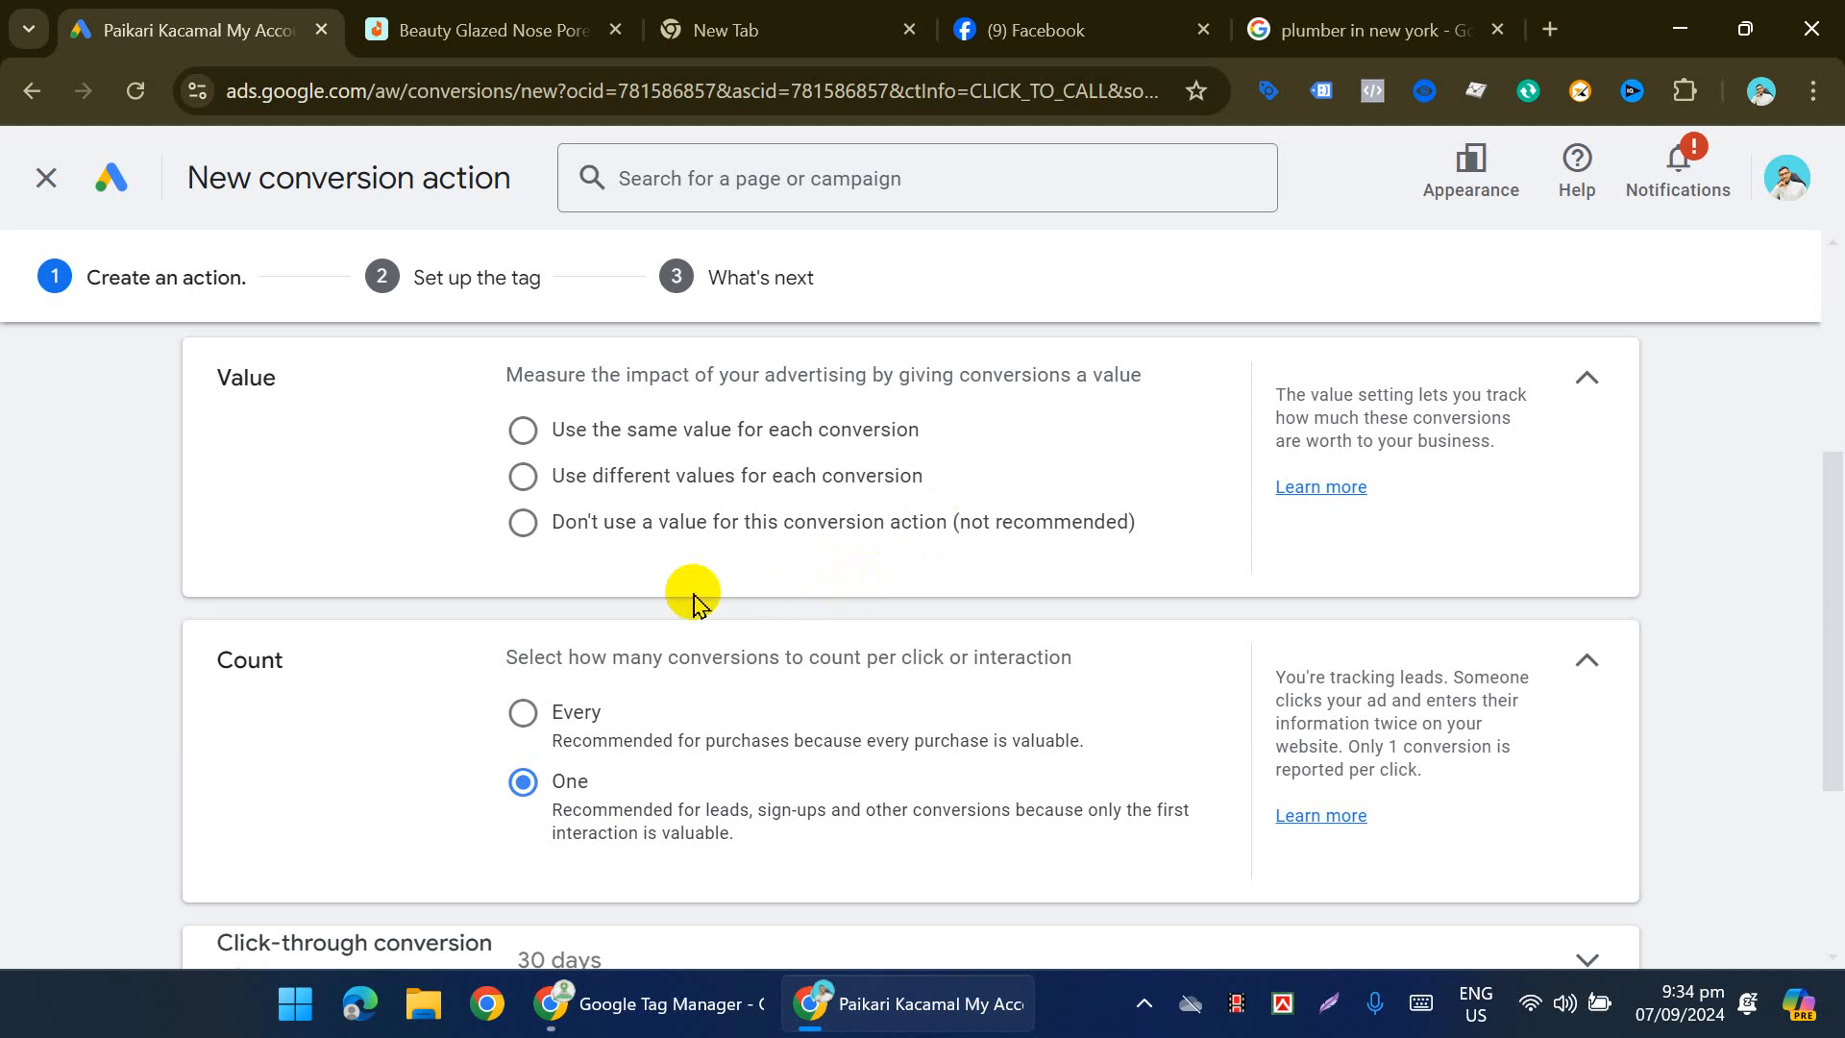
scroll(716, 615, up, 1)
scroll(919, 719, up, 1)
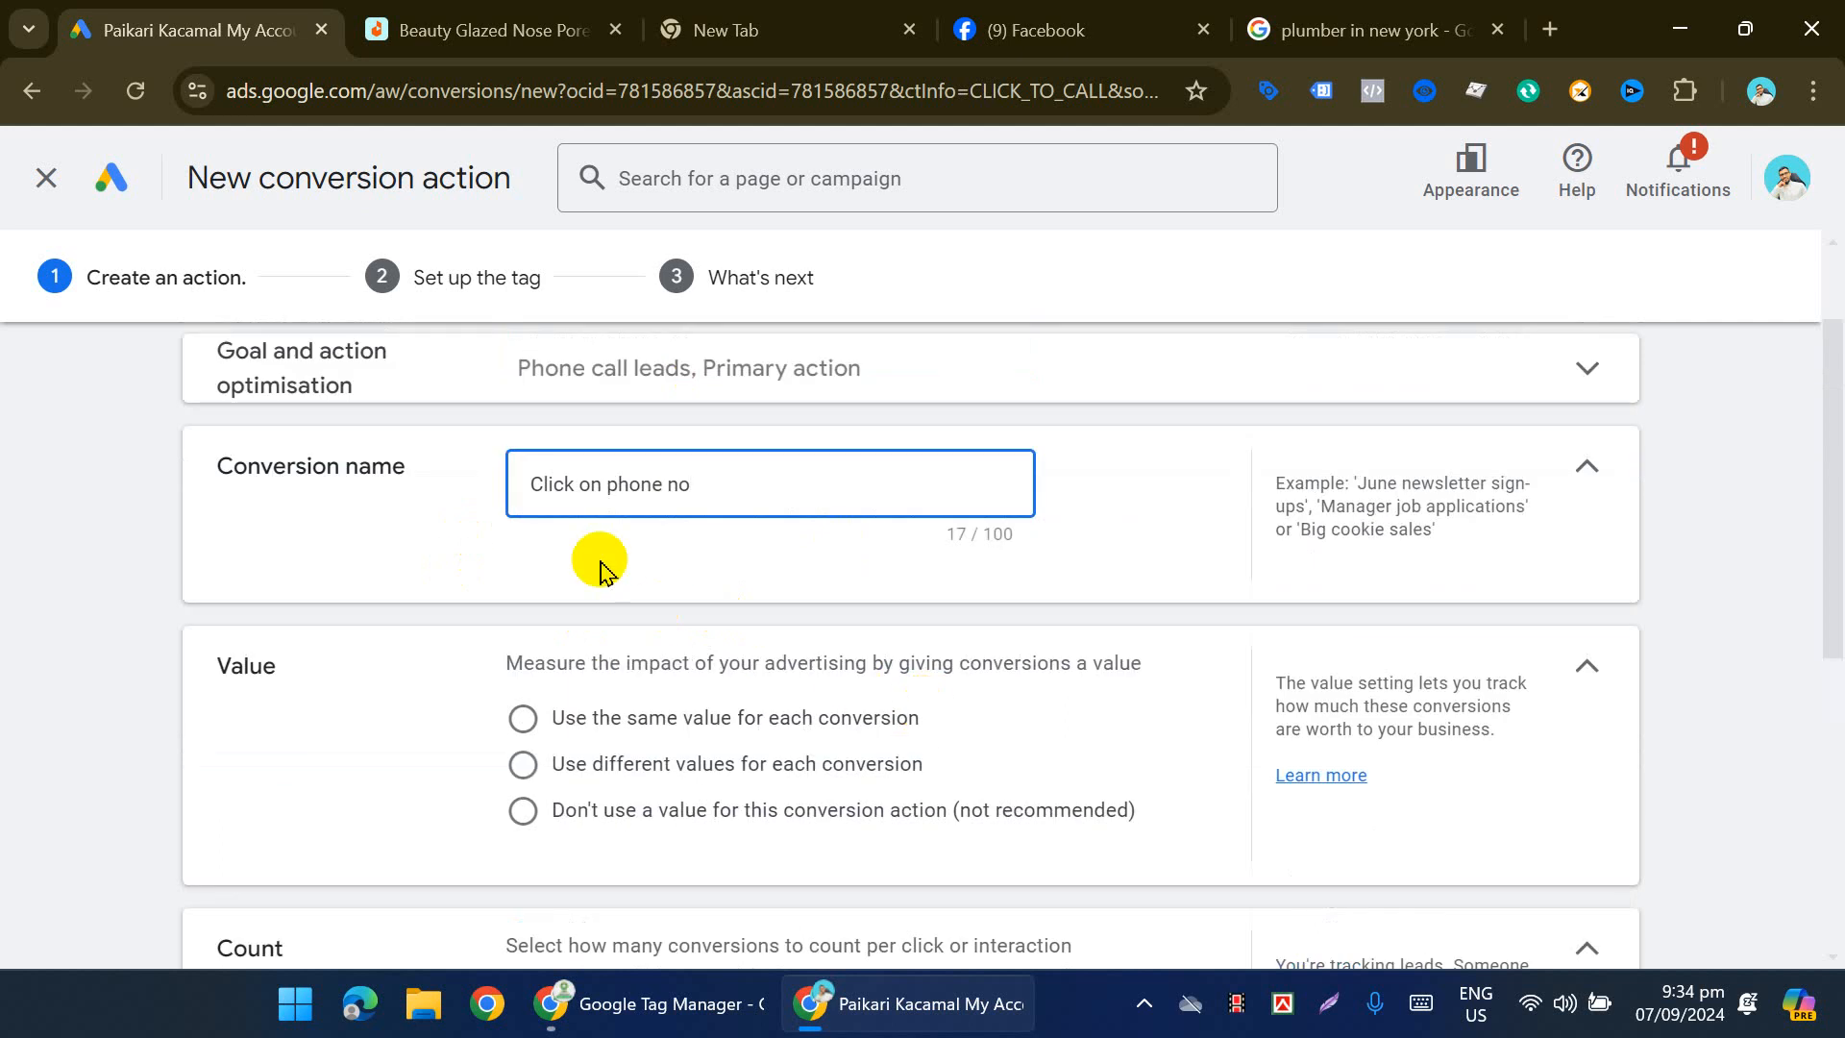
scroll(598, 567, down, 2)
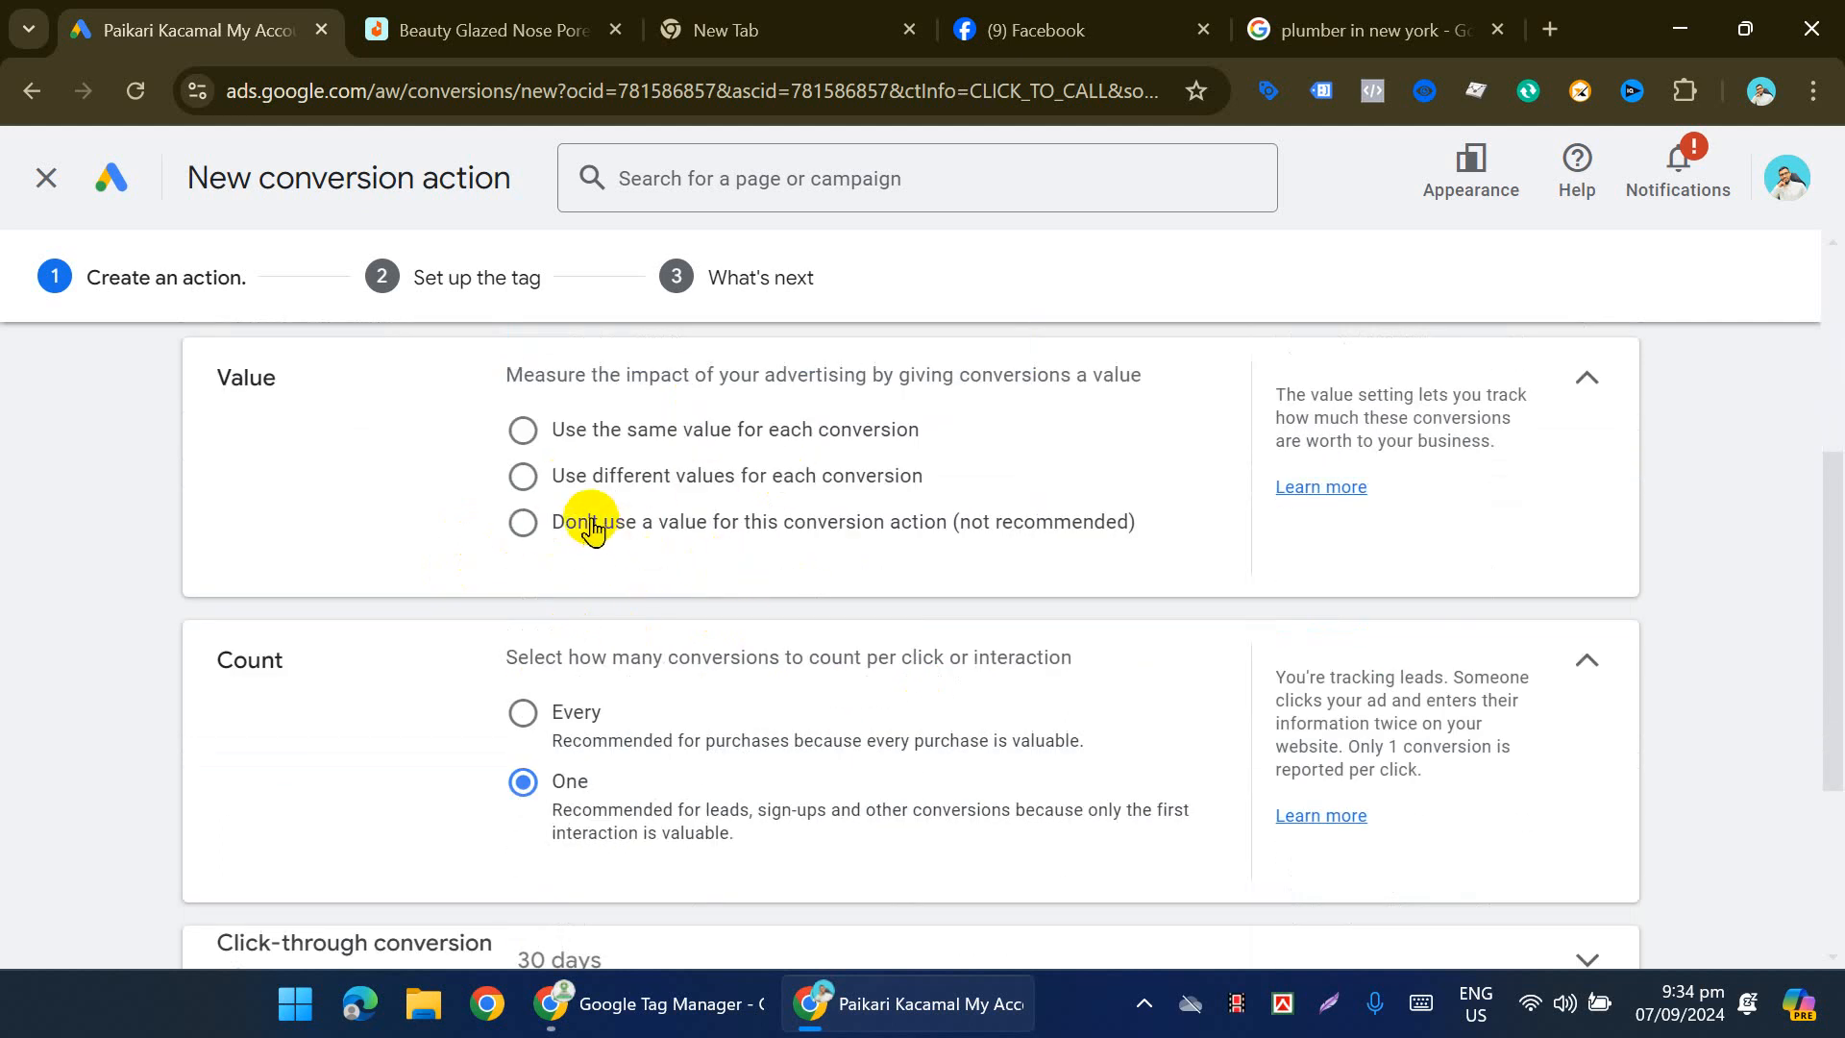
click(523, 526)
click(519, 433)
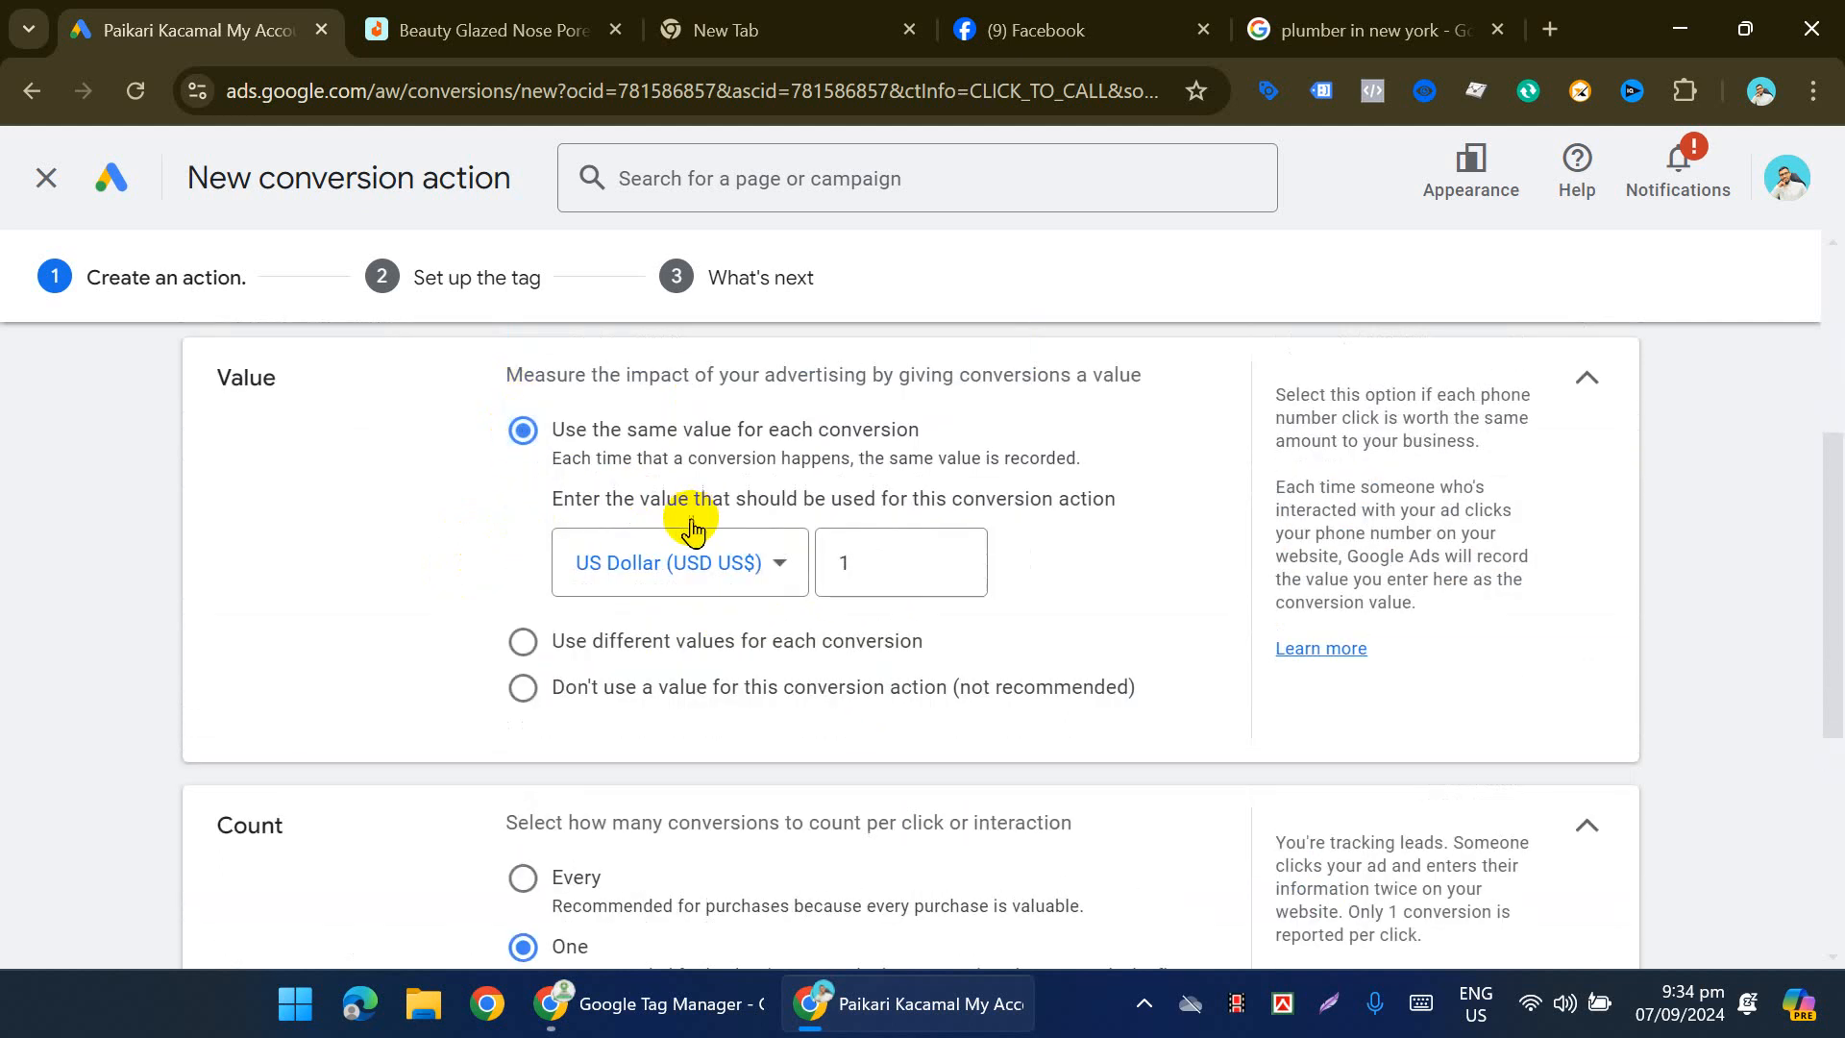
Step: Expand and collapse the click-through conversion window settings, then create the conversion action and continue to tag setup
scroll(611, 606, down, 3)
scroll(812, 503, down, 1)
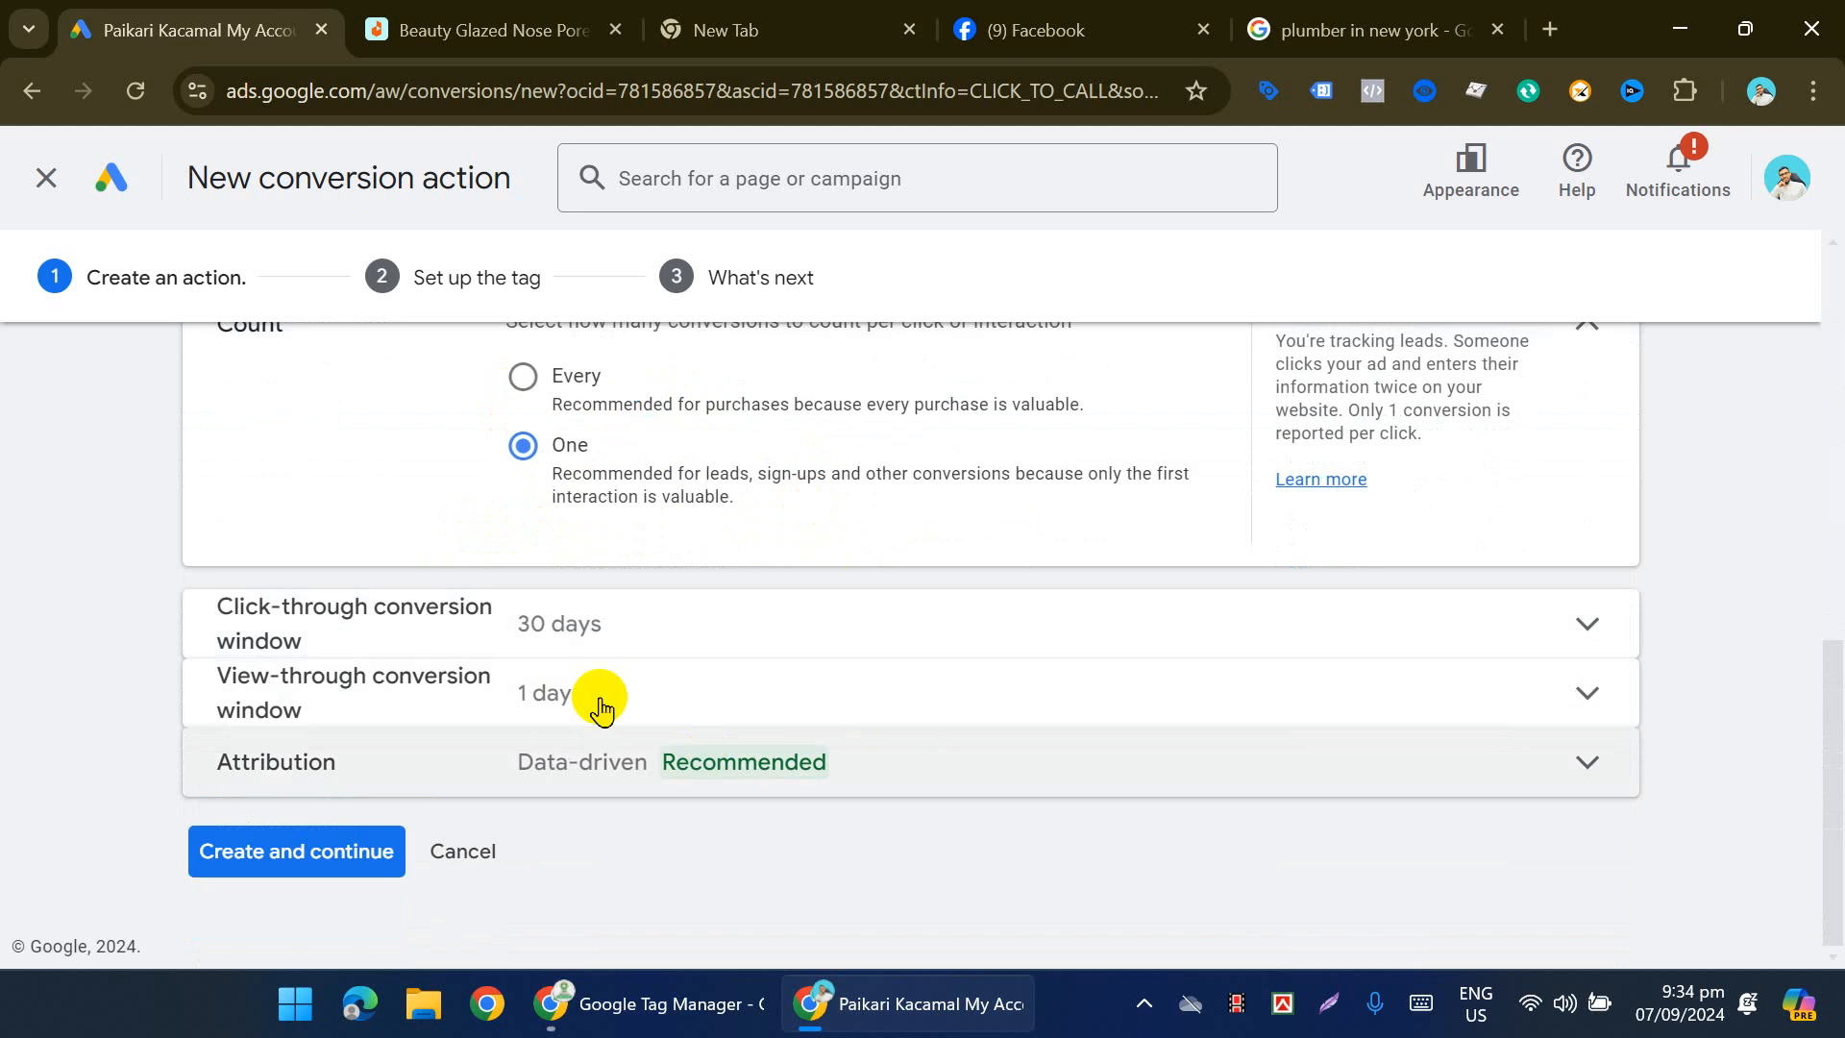
click(627, 643)
click(1586, 630)
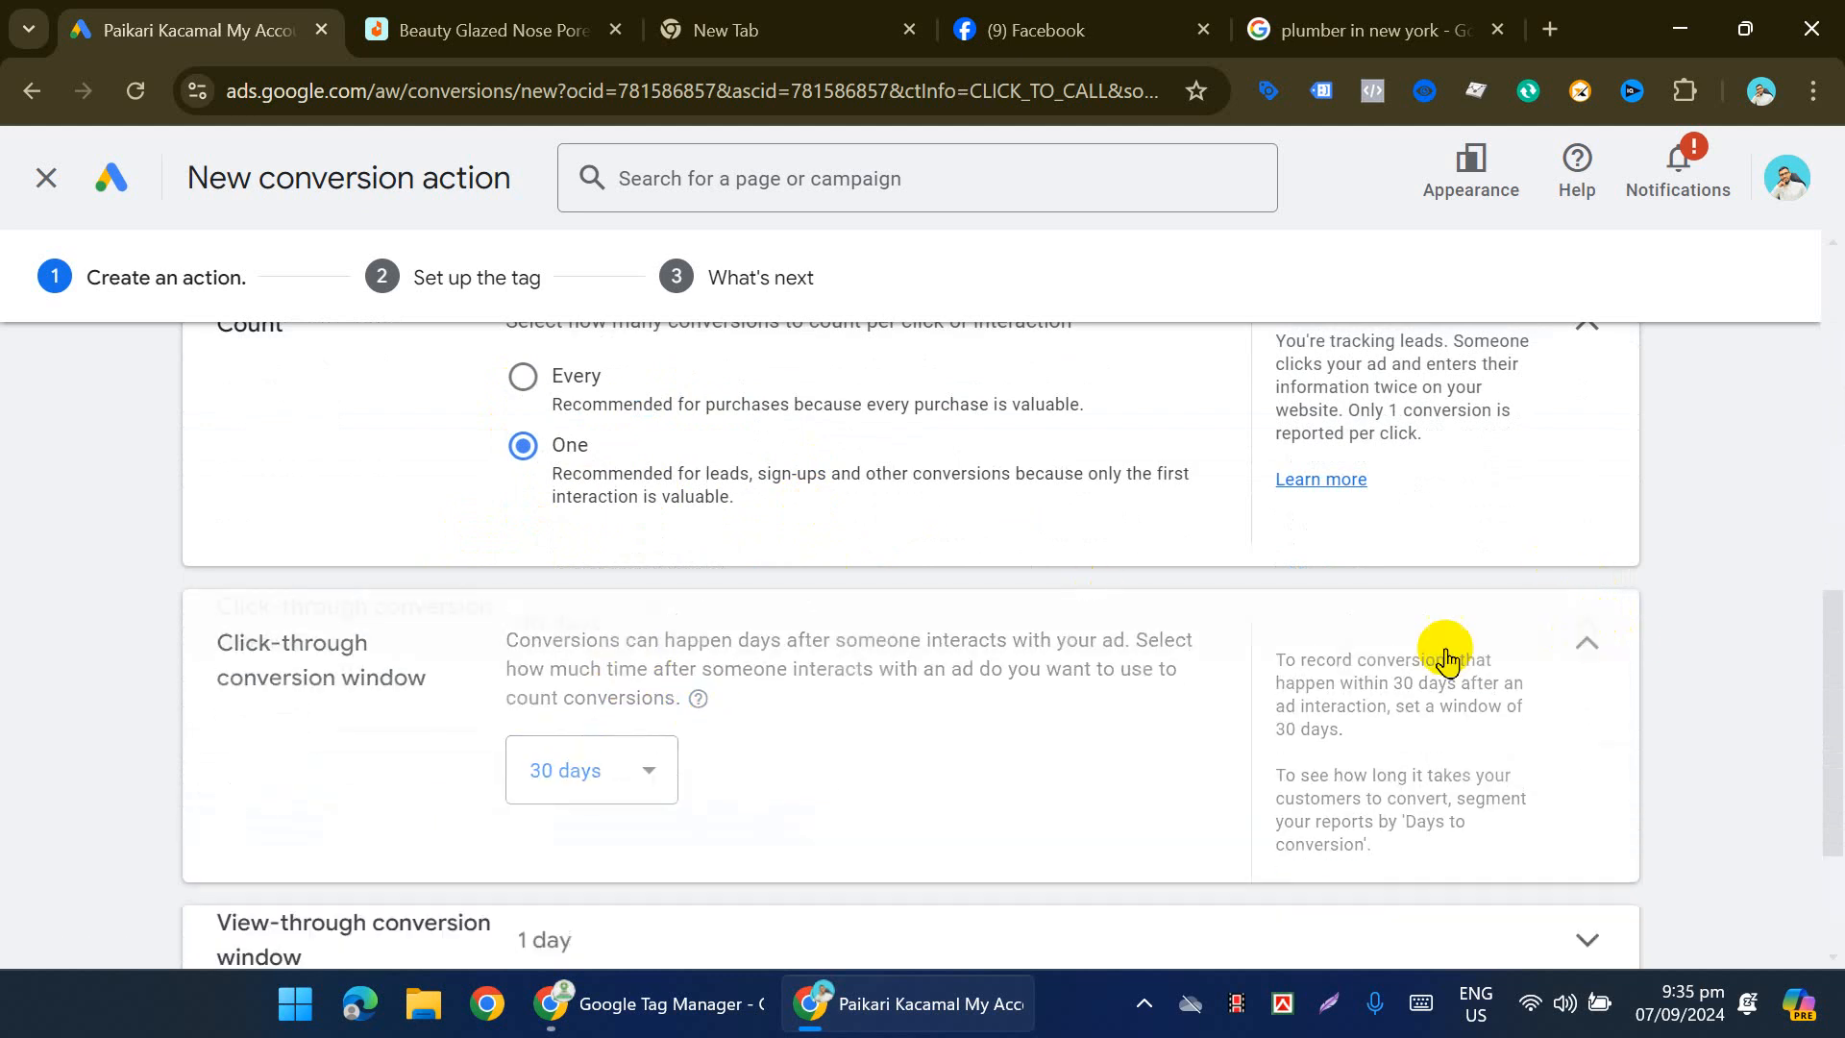
click(346, 855)
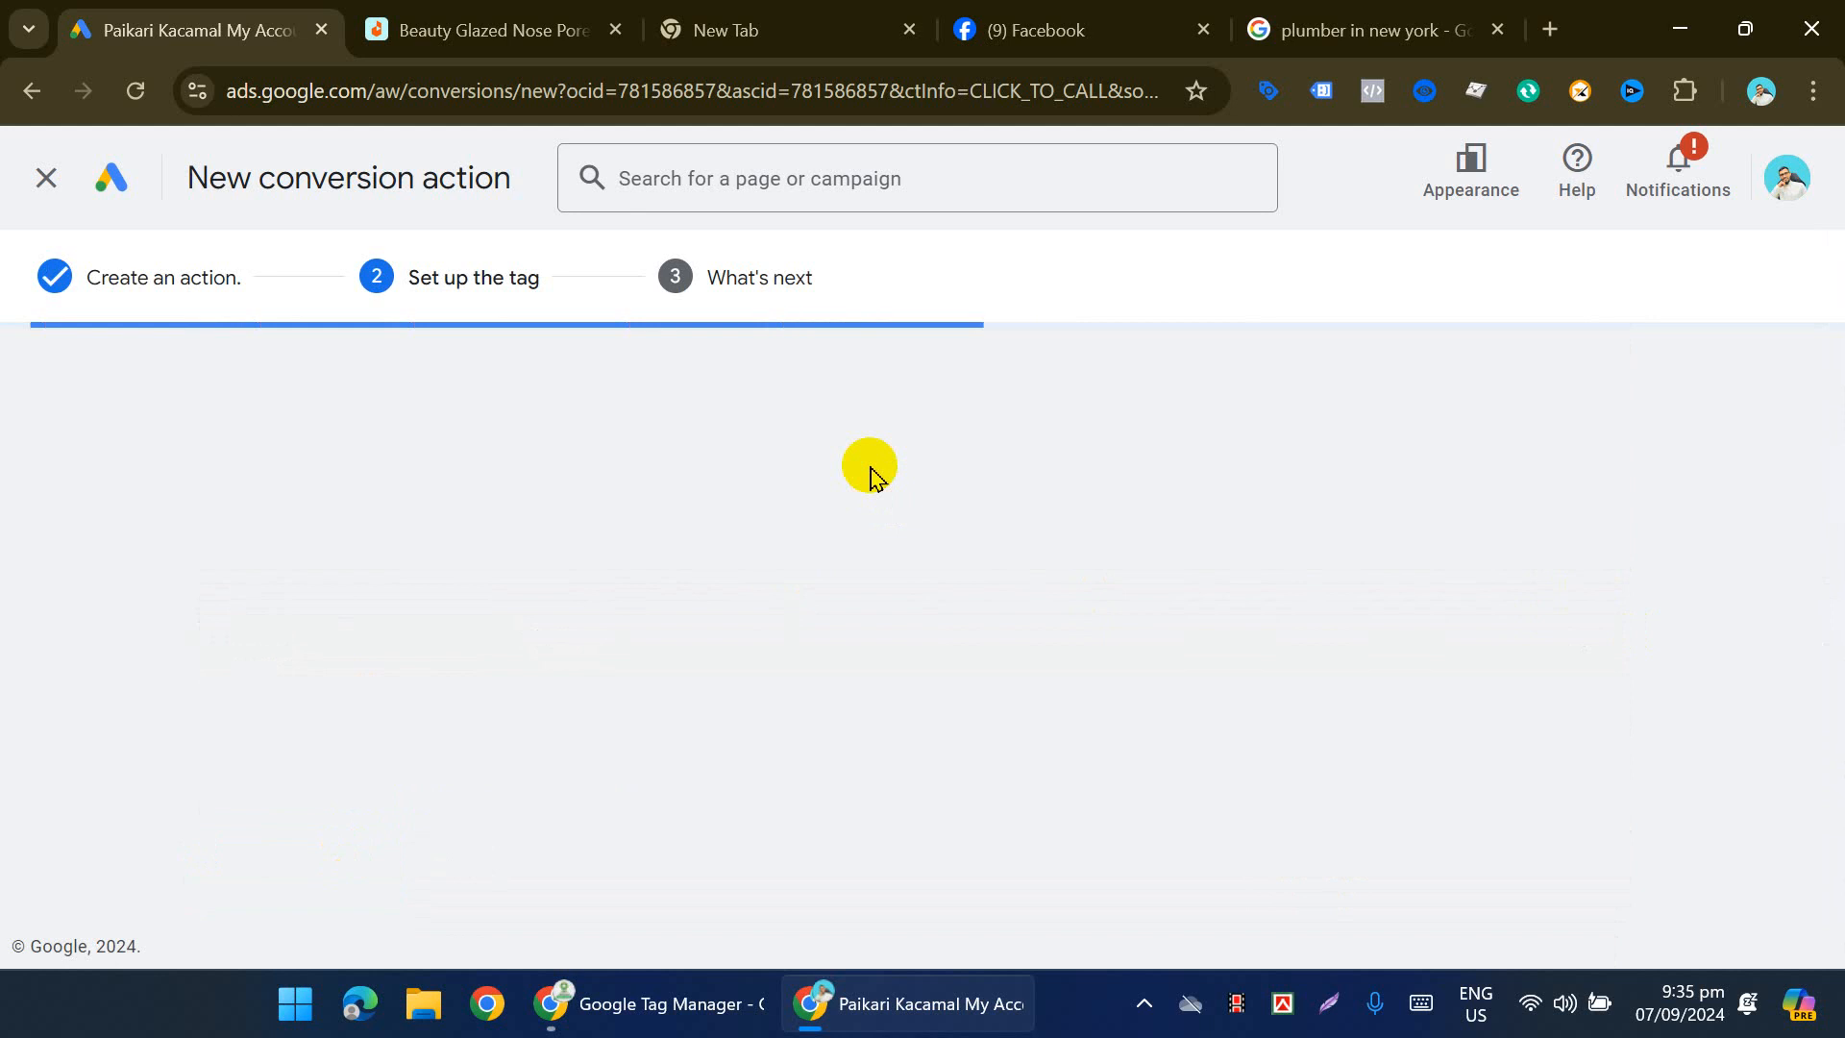
Step: Choose Google Tag Manager as the installation method and copy the conversion label
click(1063, 659)
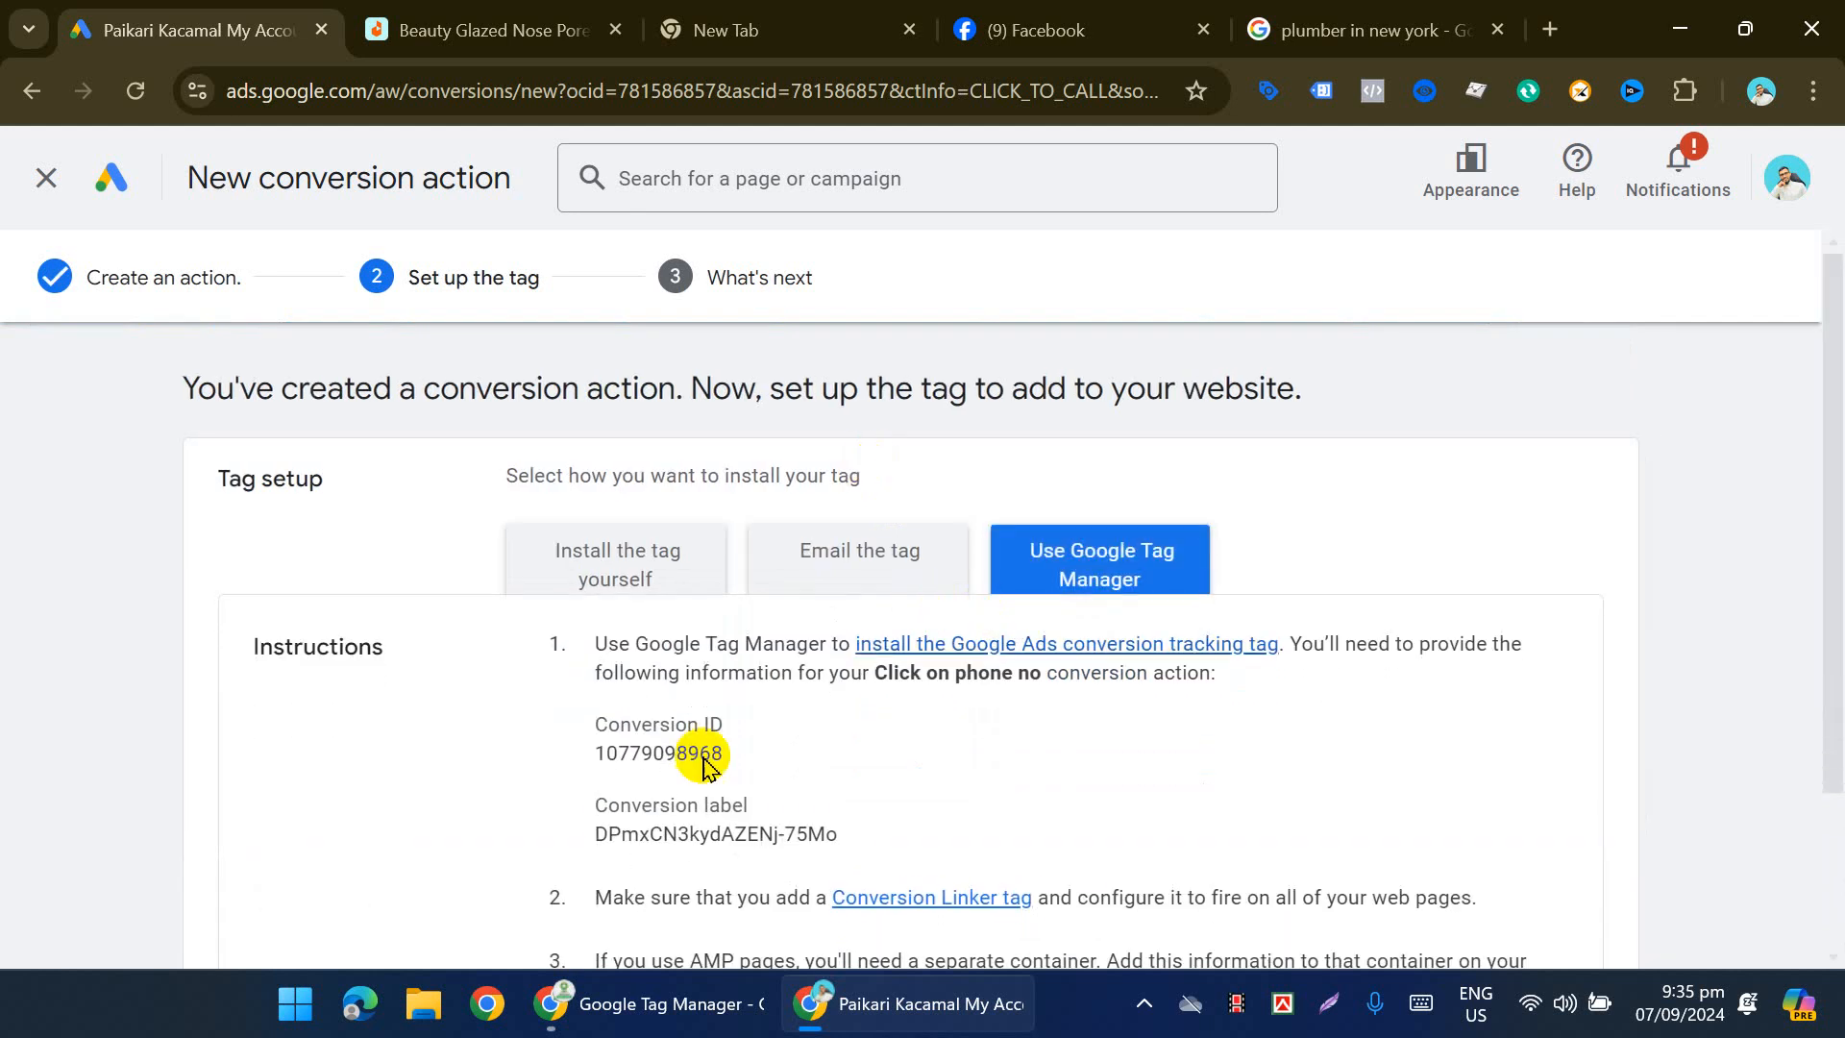
double_click(711, 832)
click(766, 836)
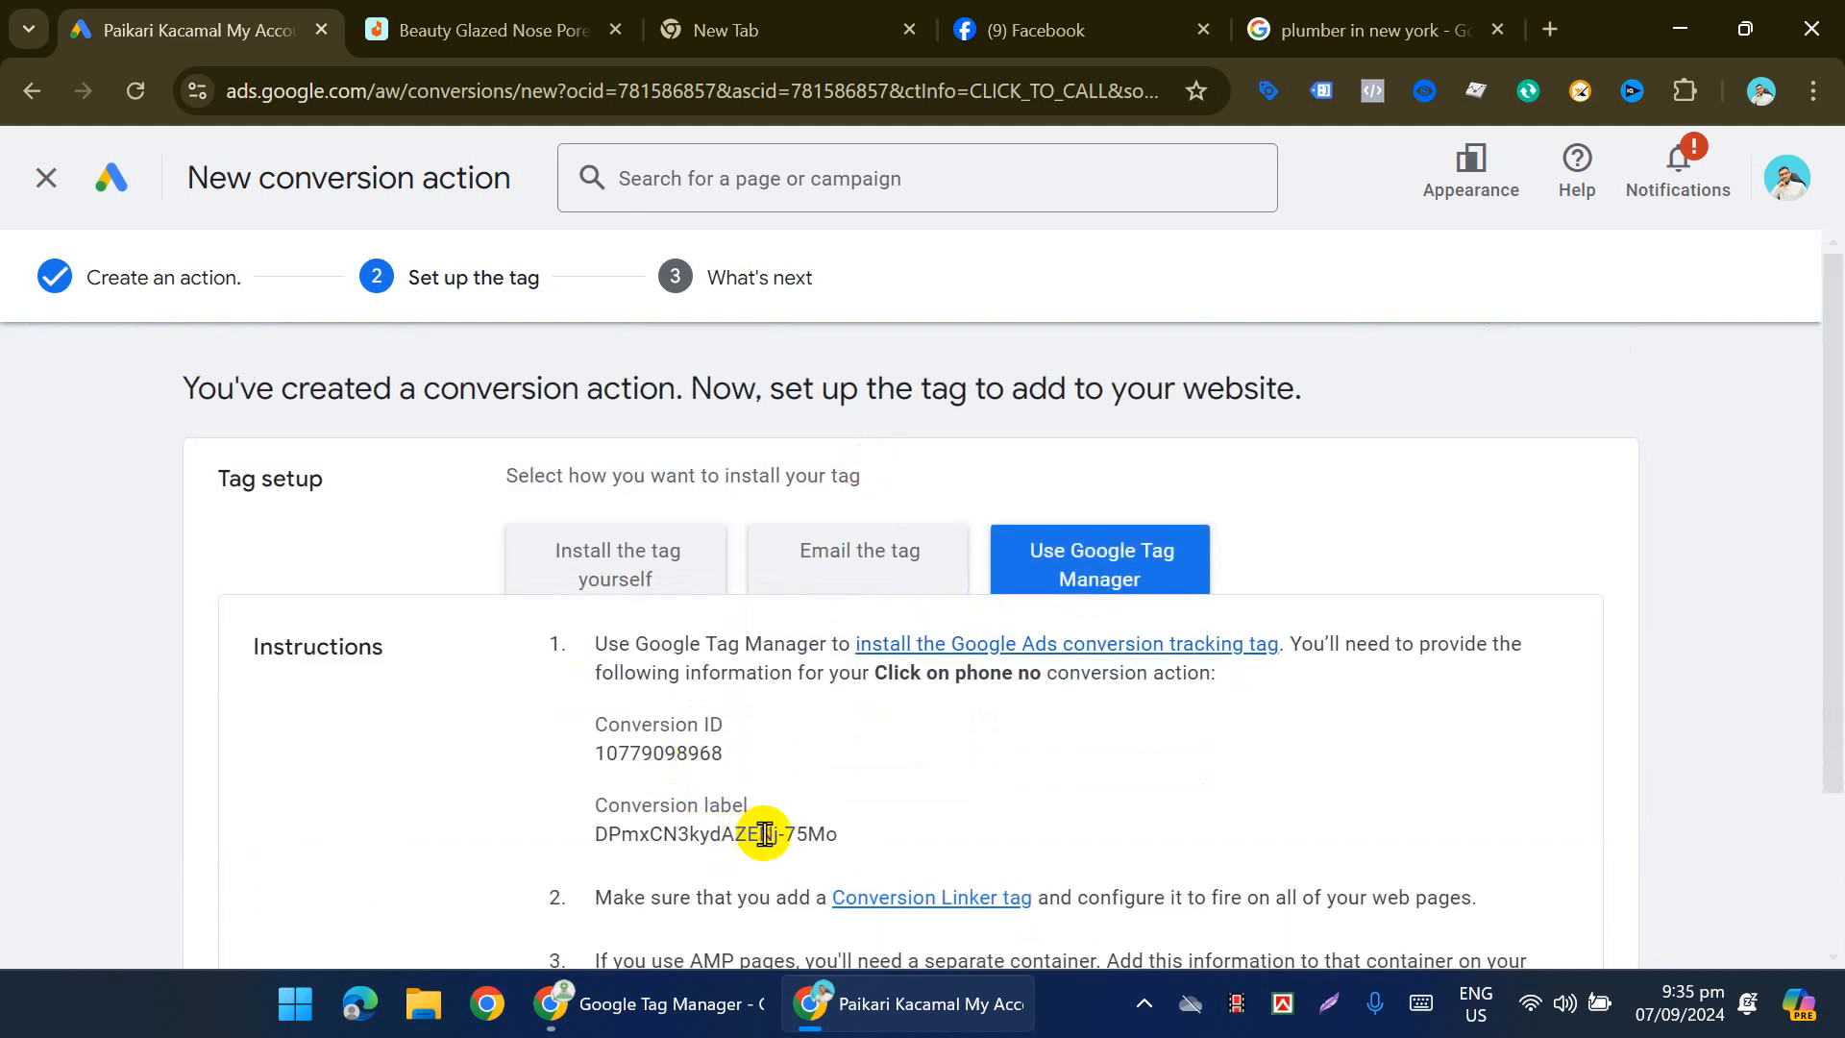
double_click(764, 834)
click(764, 833)
double_click(813, 840)
click(731, 843)
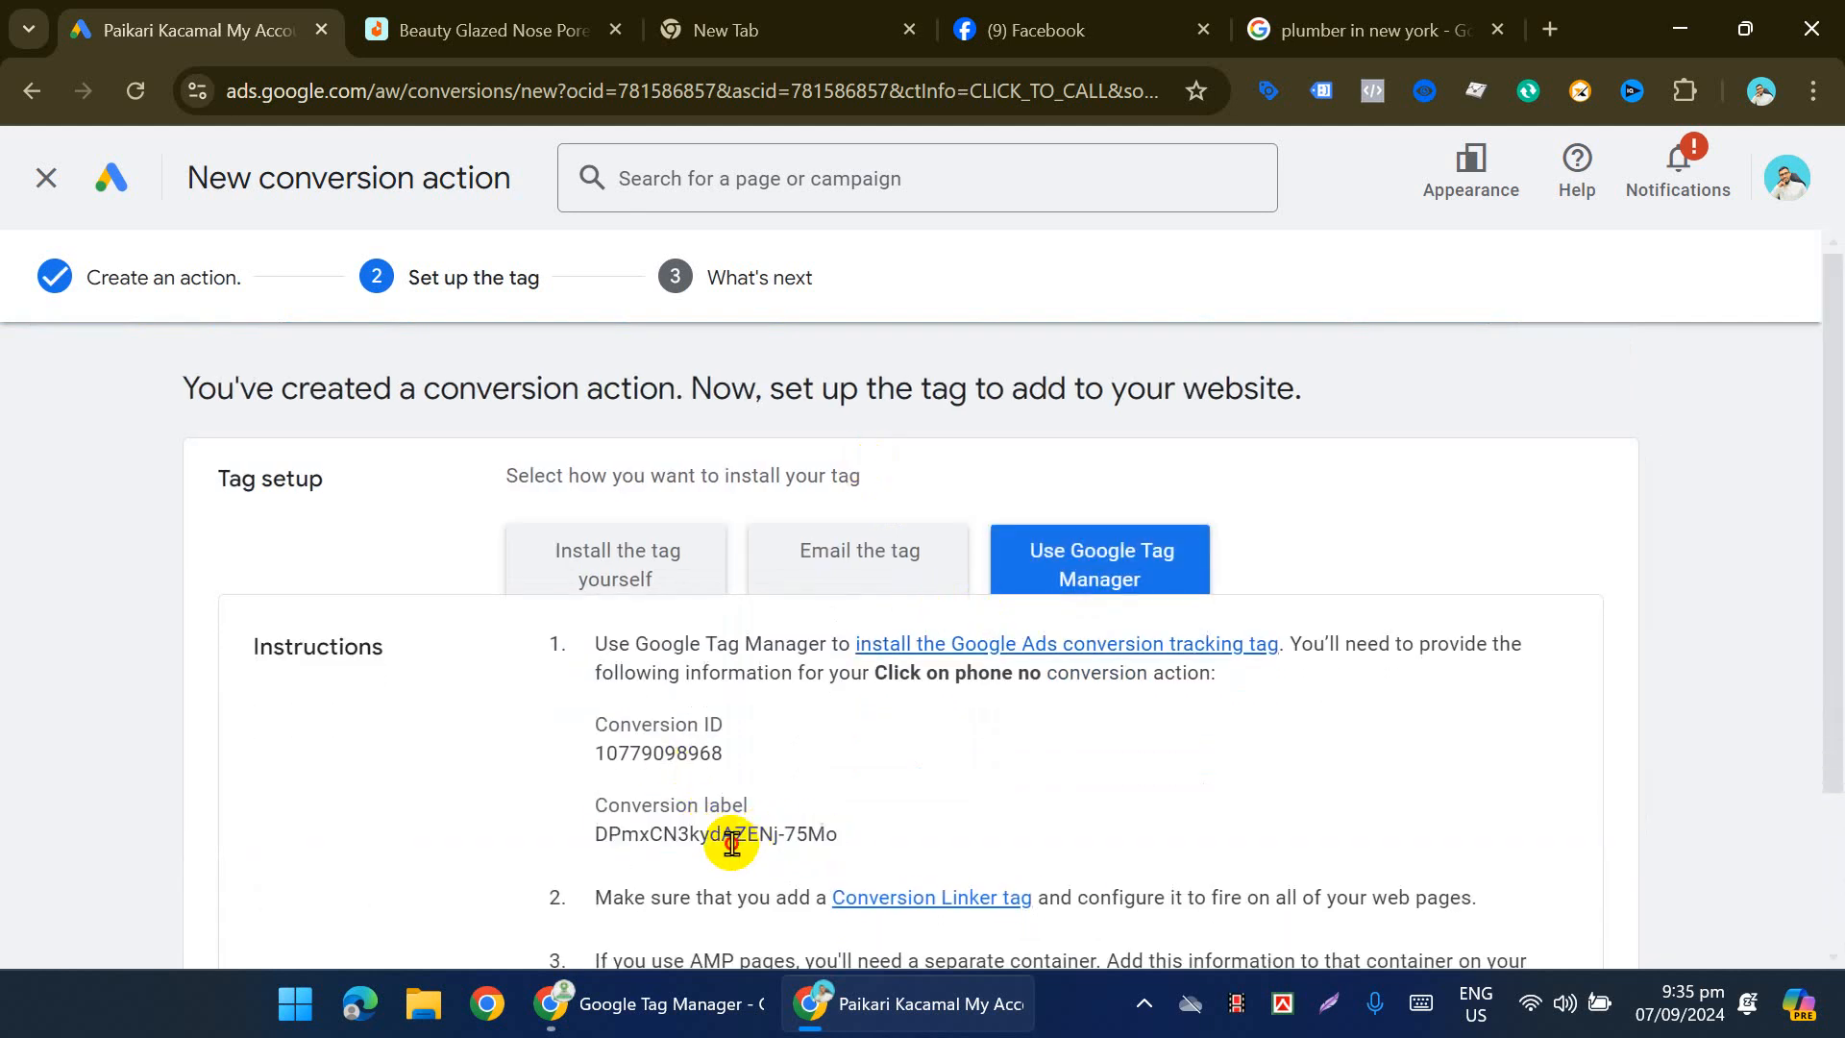
double_click(738, 837)
click(832, 834)
triple_click(707, 839)
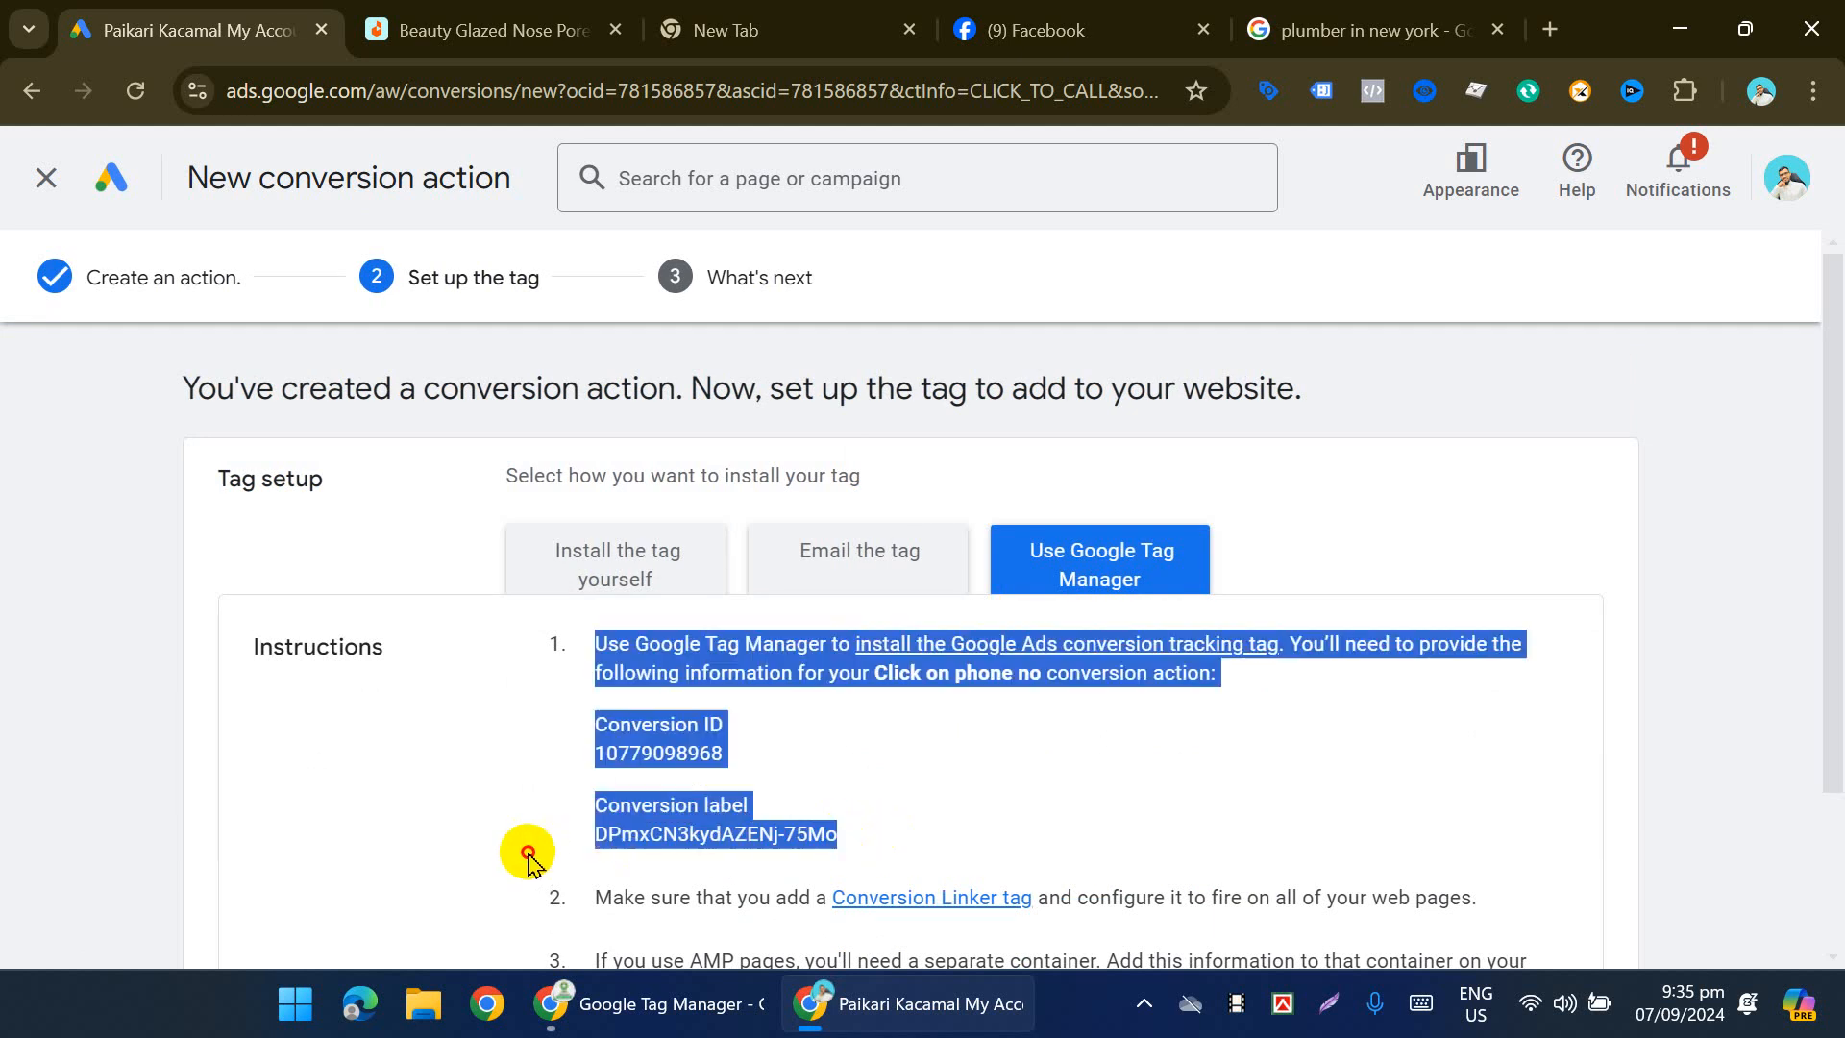
click(783, 872)
drag(911, 825, 579, 836)
key(ctrl+c)
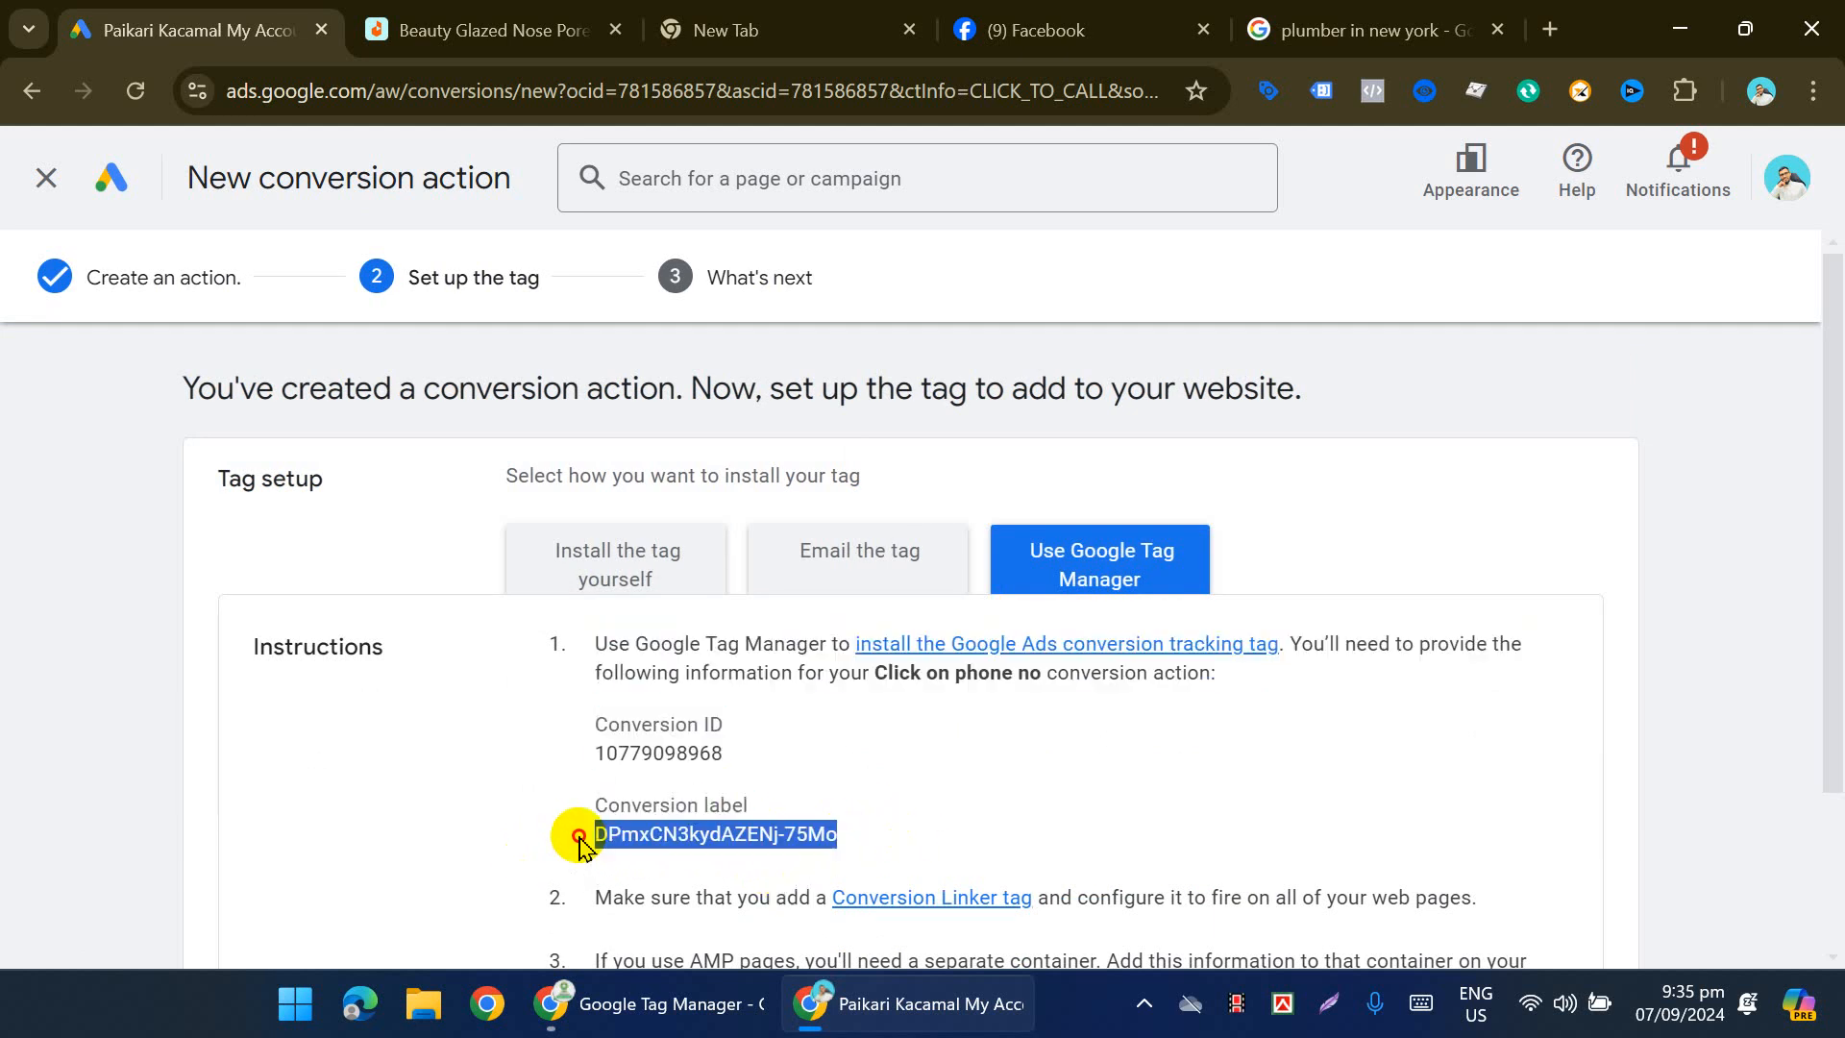
Step: Switch to Google Tag Manager, try to start a new tag, and reload the workspace's Tags page
click(682, 1004)
click(1759, 360)
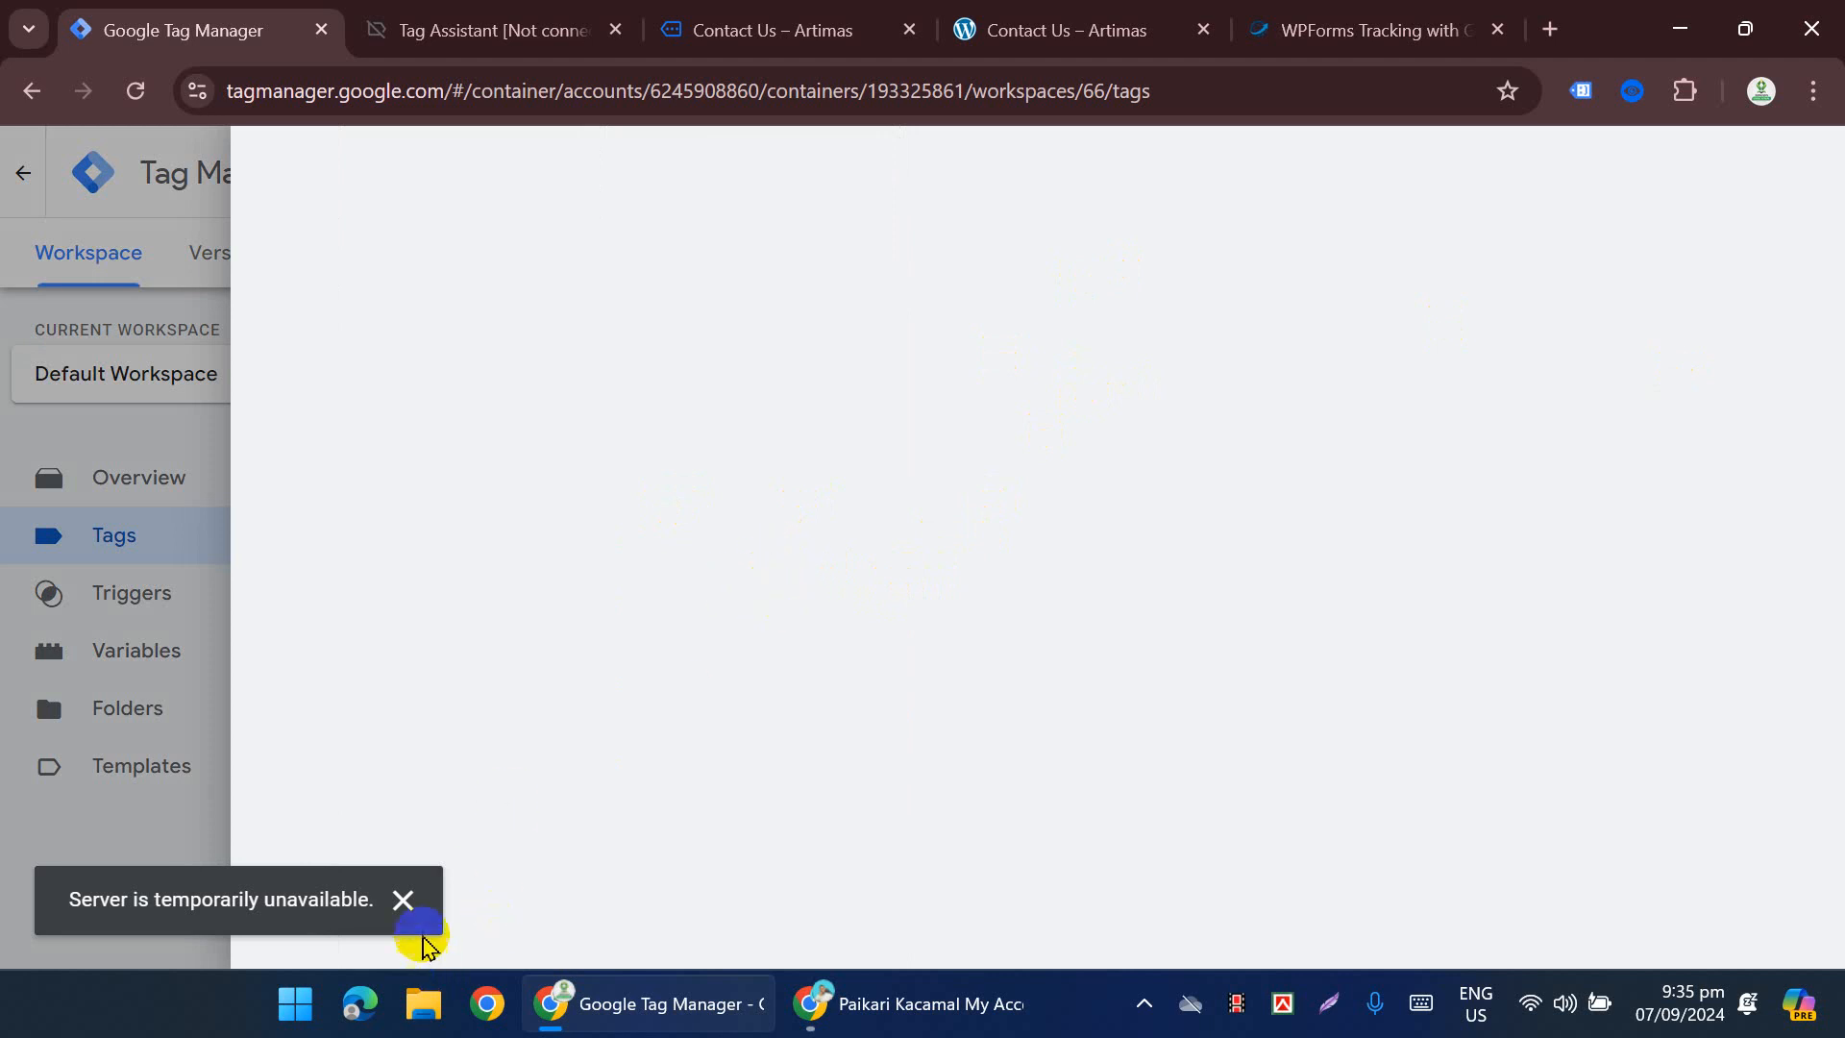
click(399, 900)
click(247, 90)
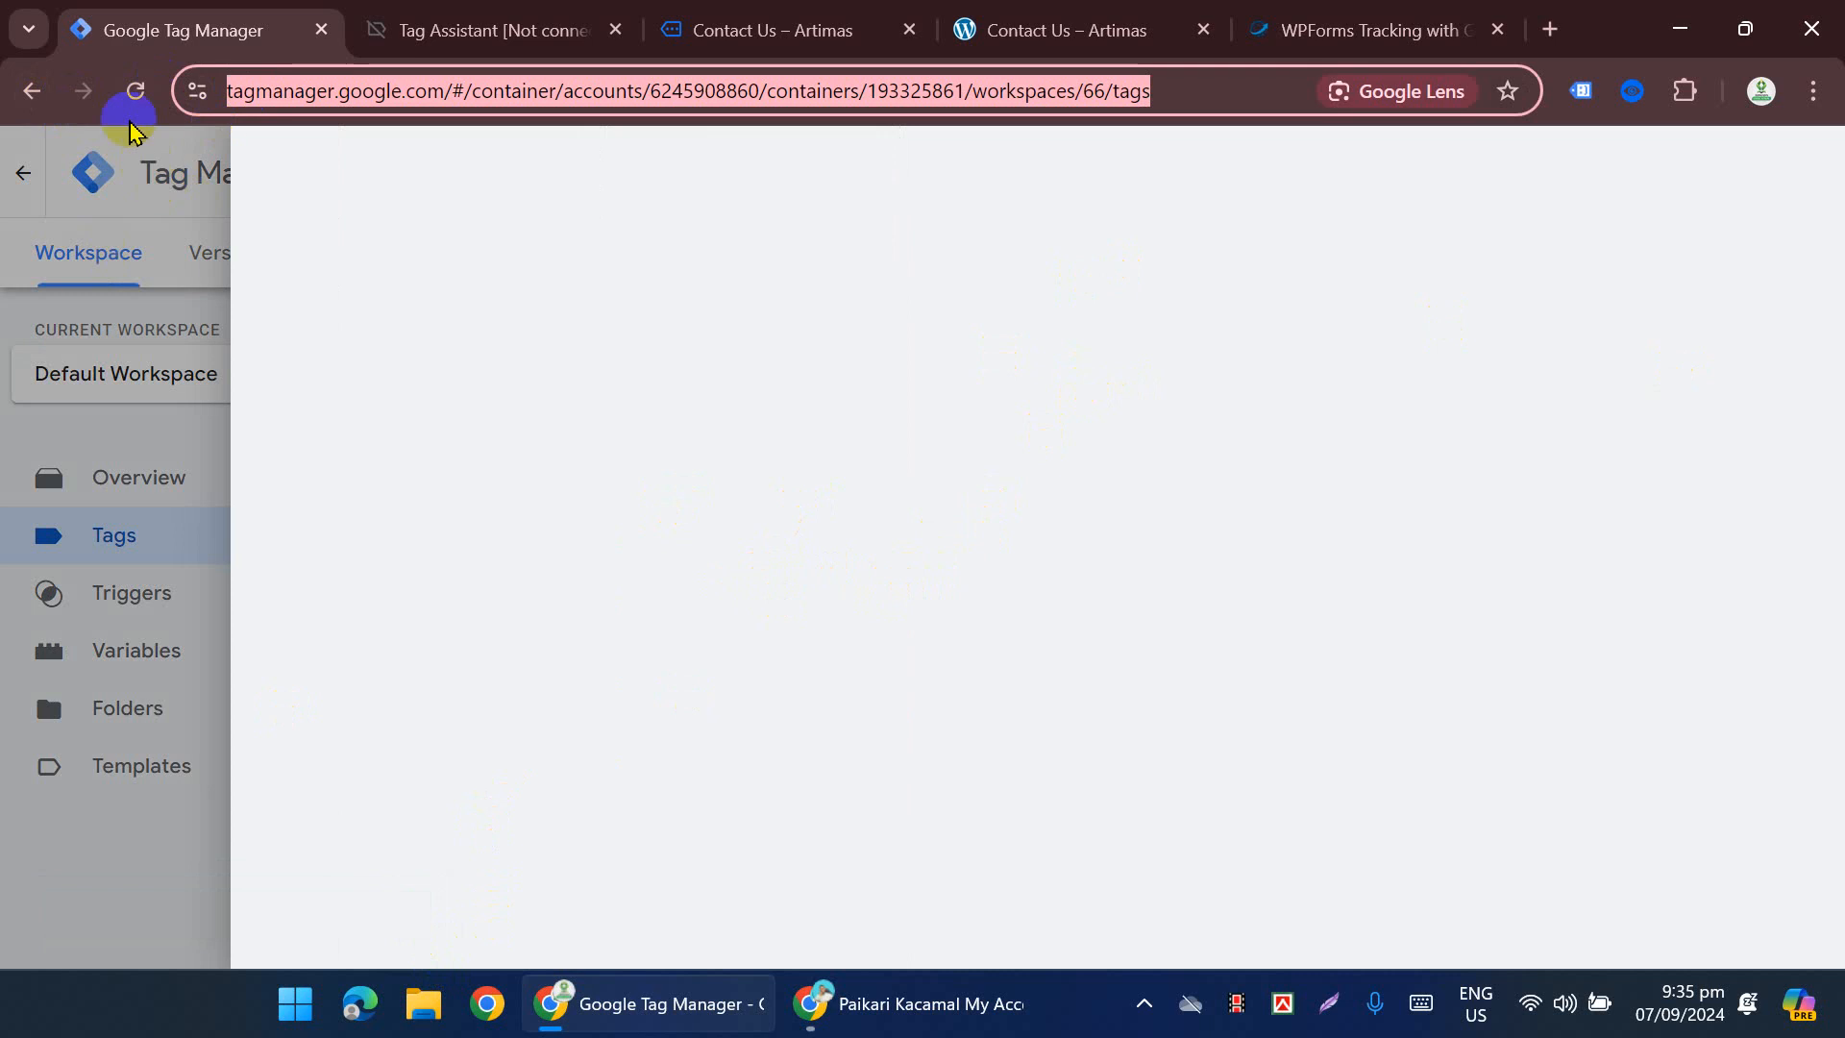
click(136, 90)
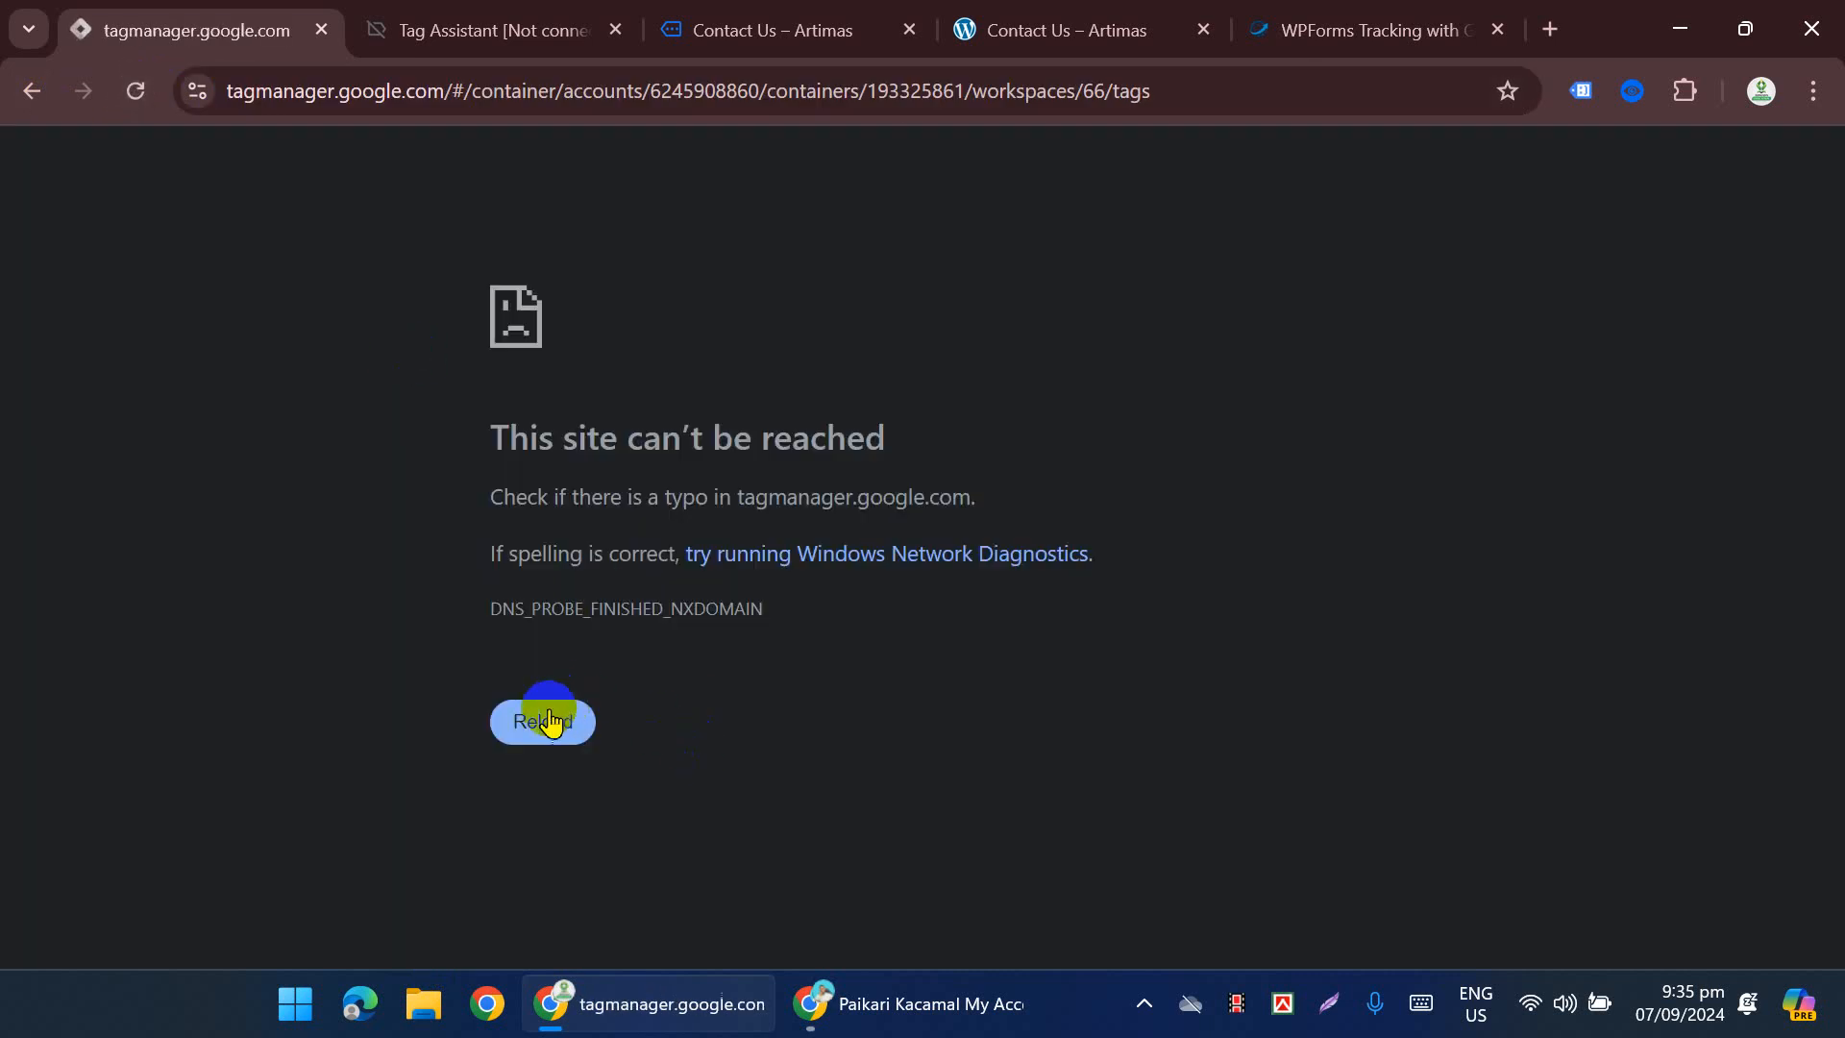
click(511, 730)
click(530, 718)
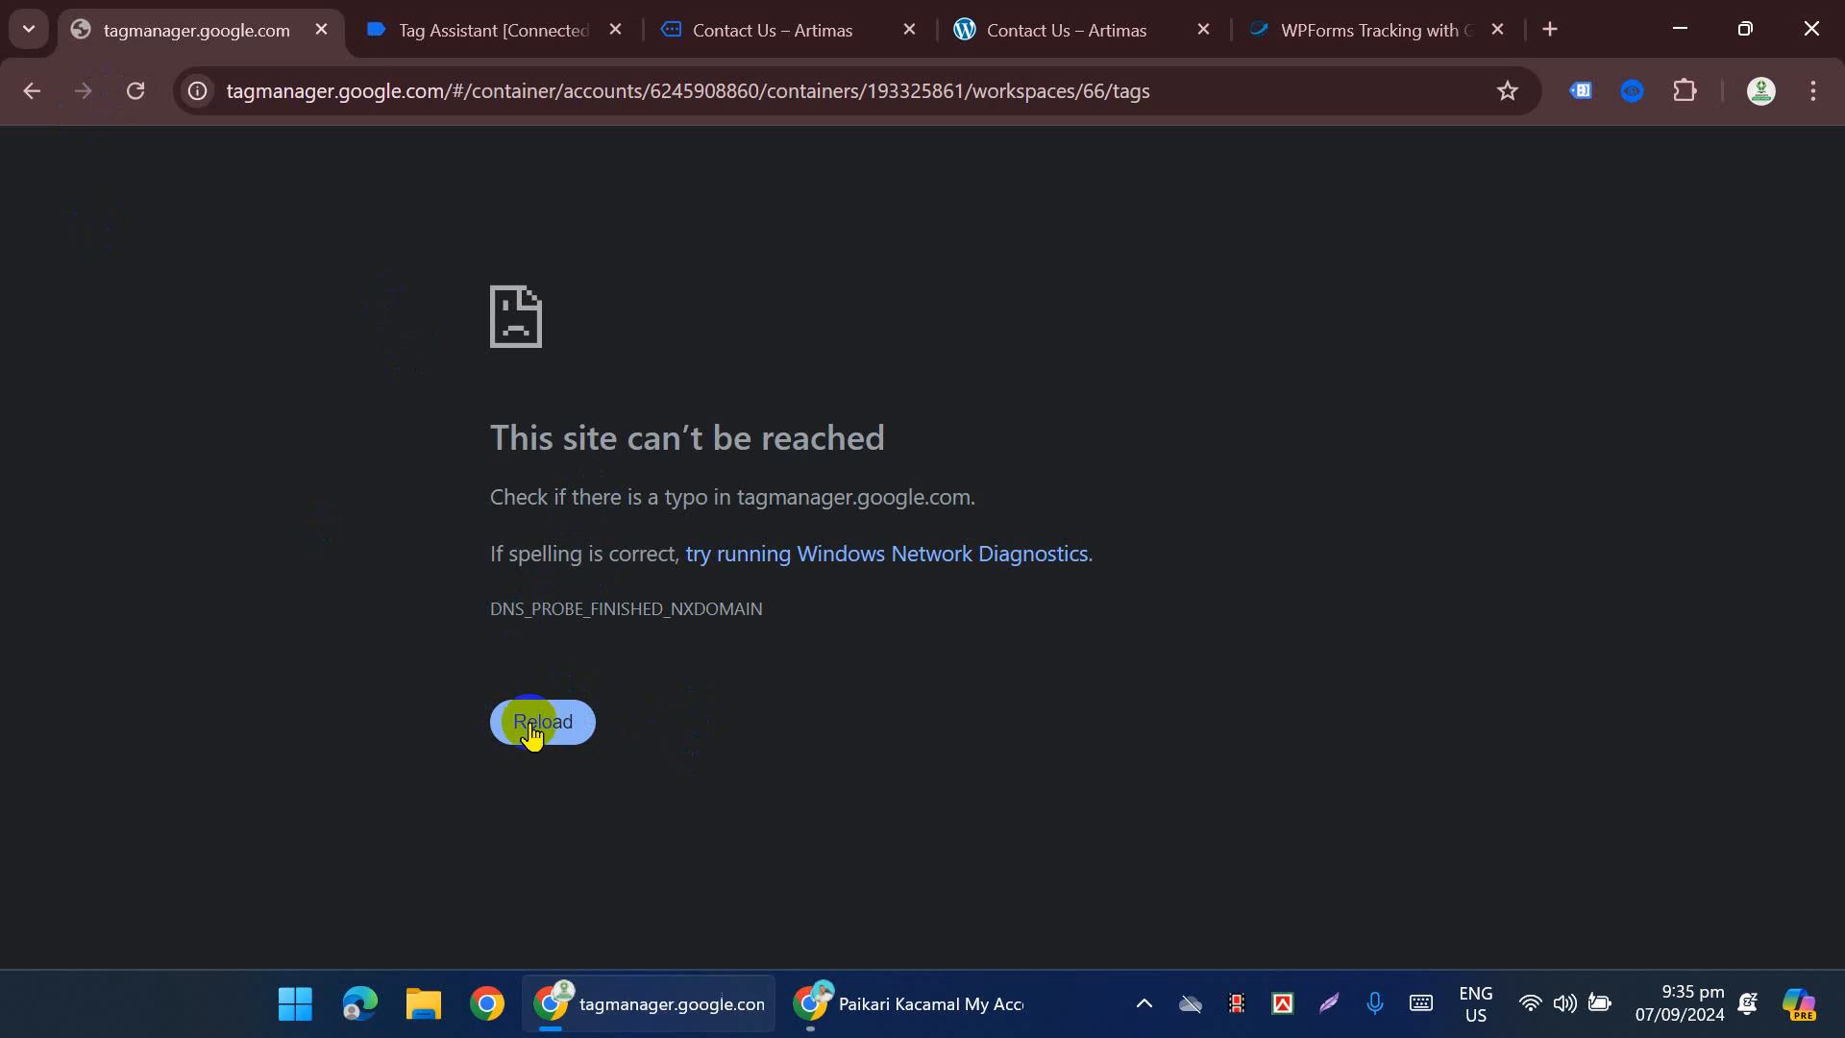
Step: Replace the failed tab with a new one, load tagmanager.google.com and return to the container's Tags list
click(1548, 29)
text(tag)
key(Return)
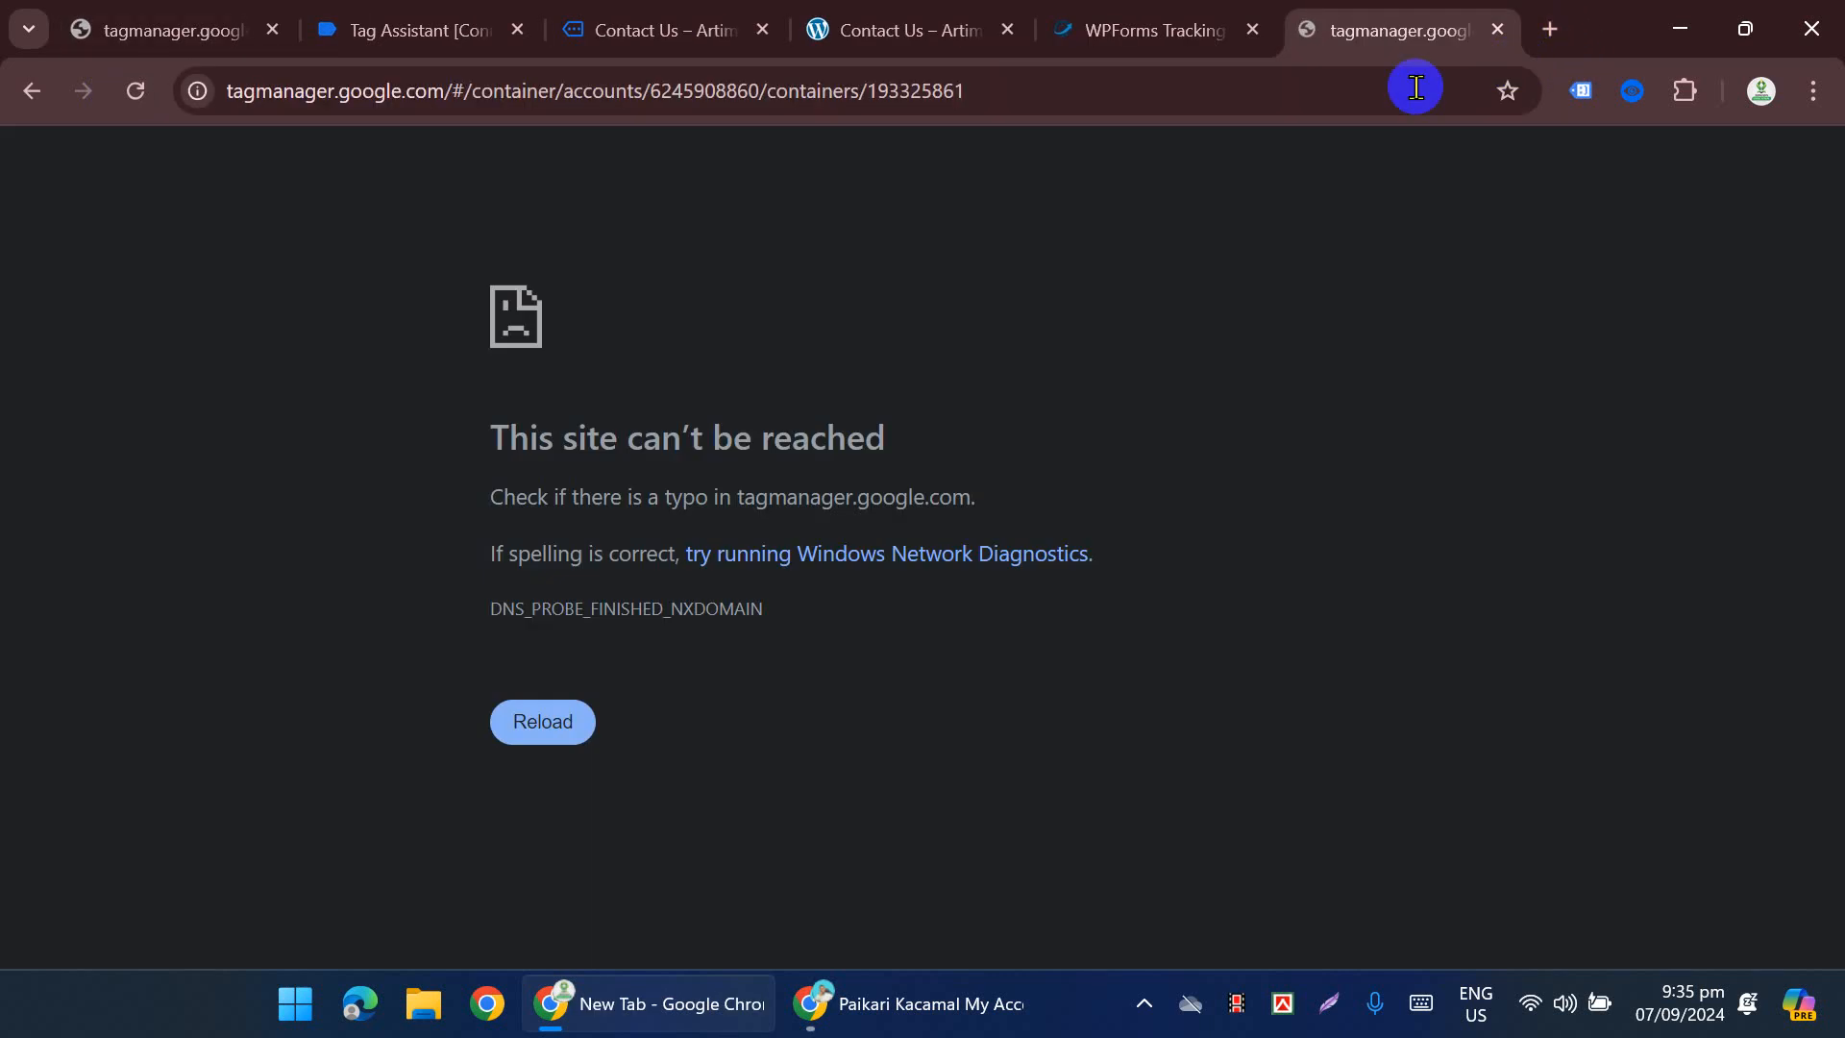
click(272, 30)
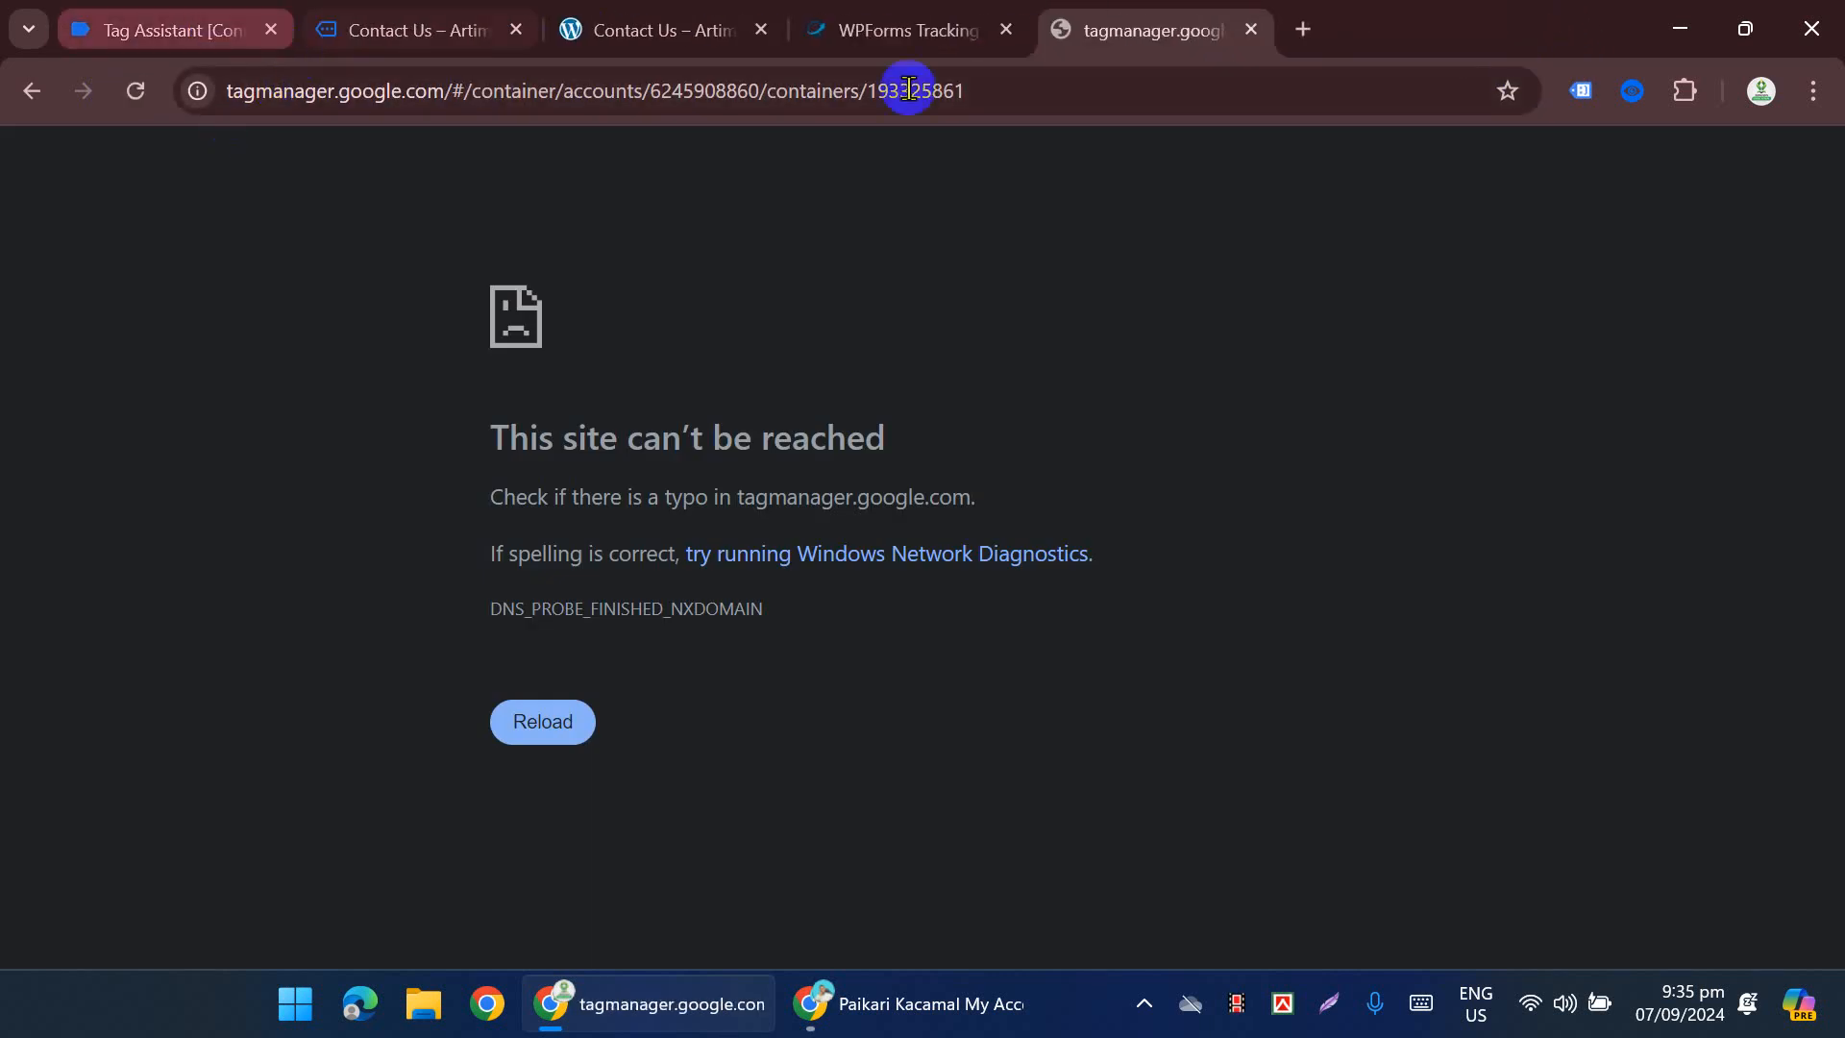
drag(1182, 22, 327, 48)
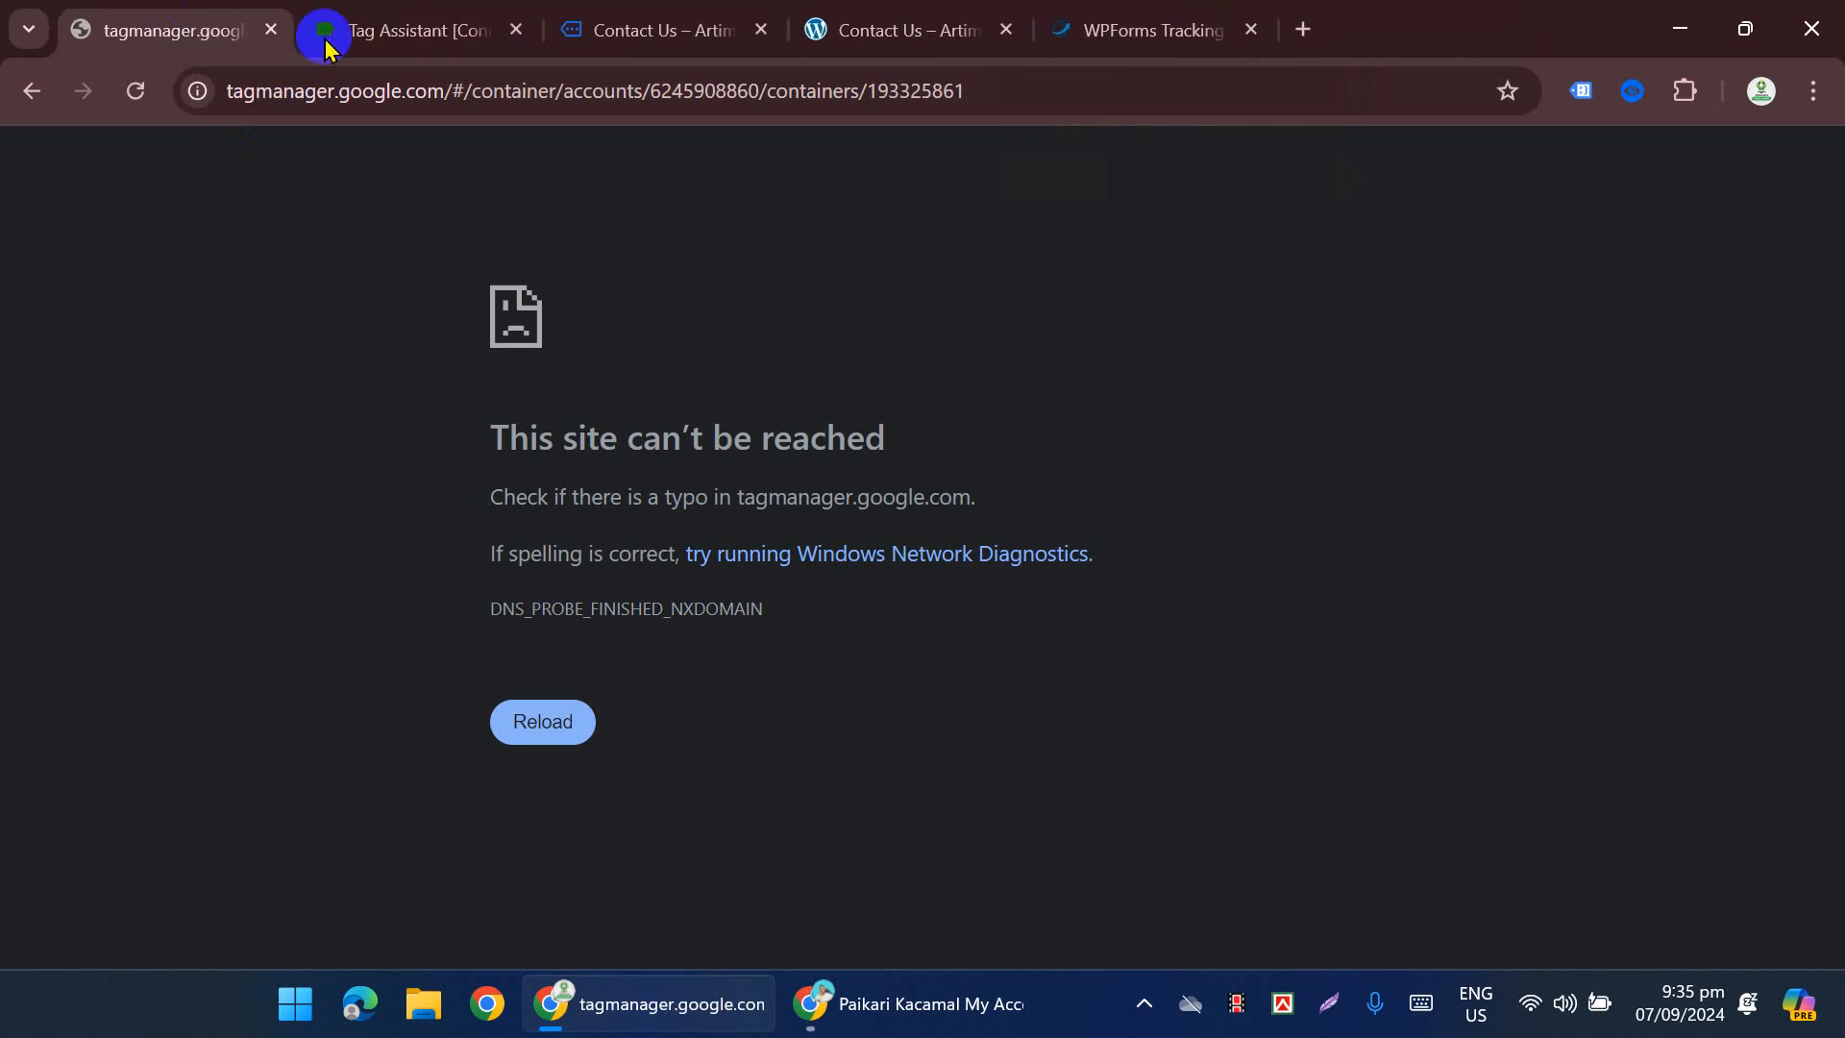
click(152, 93)
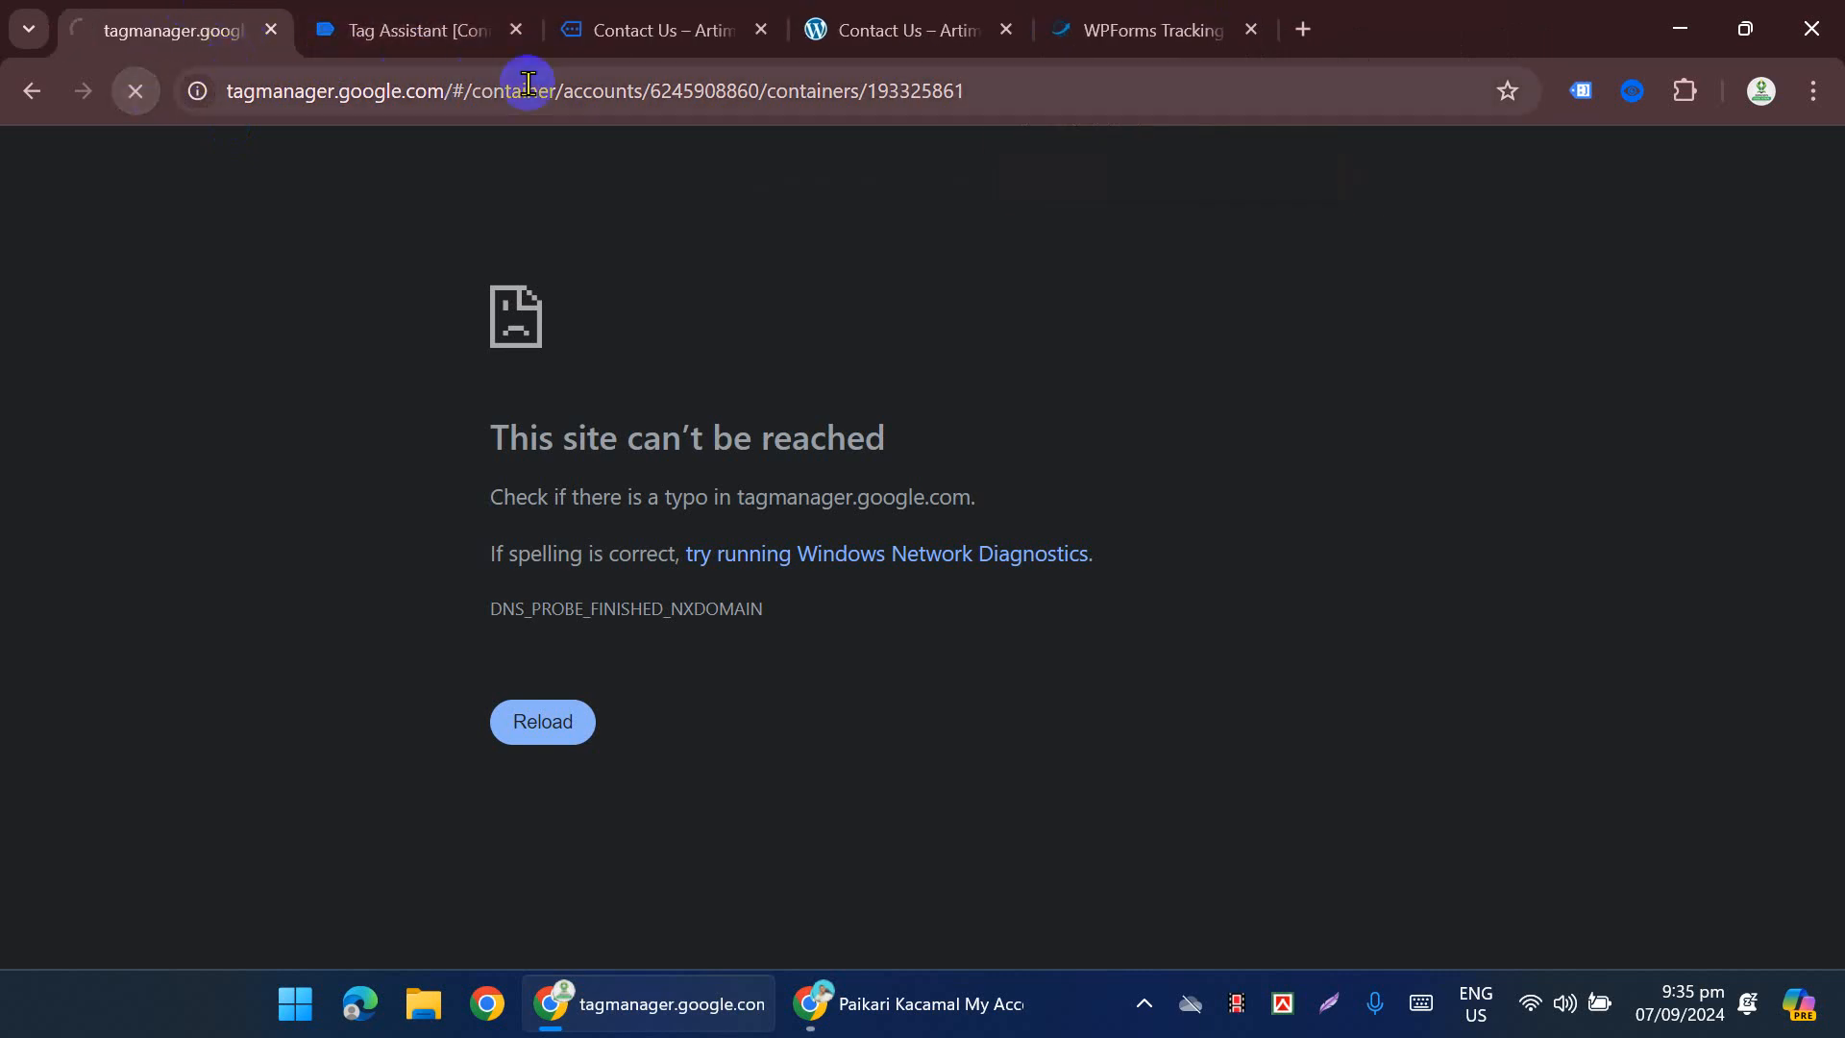
drag(443, 93, 1249, 37)
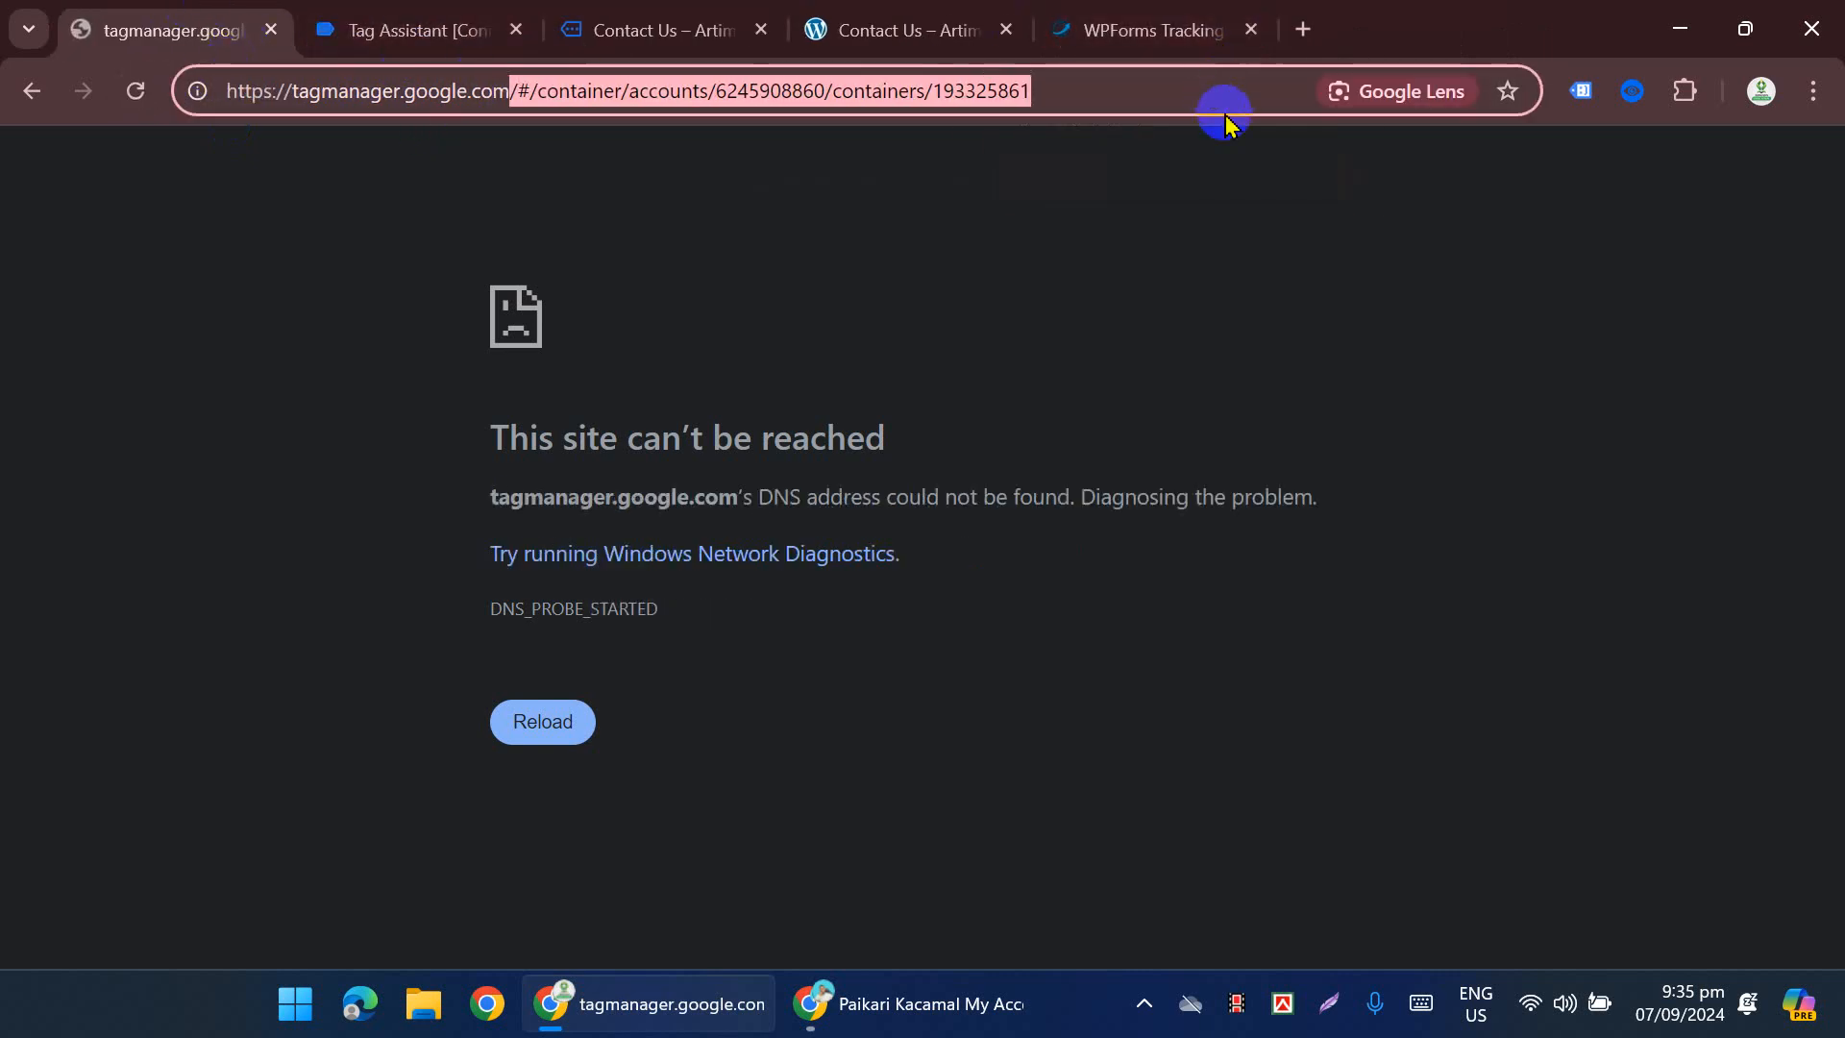
click(1183, 135)
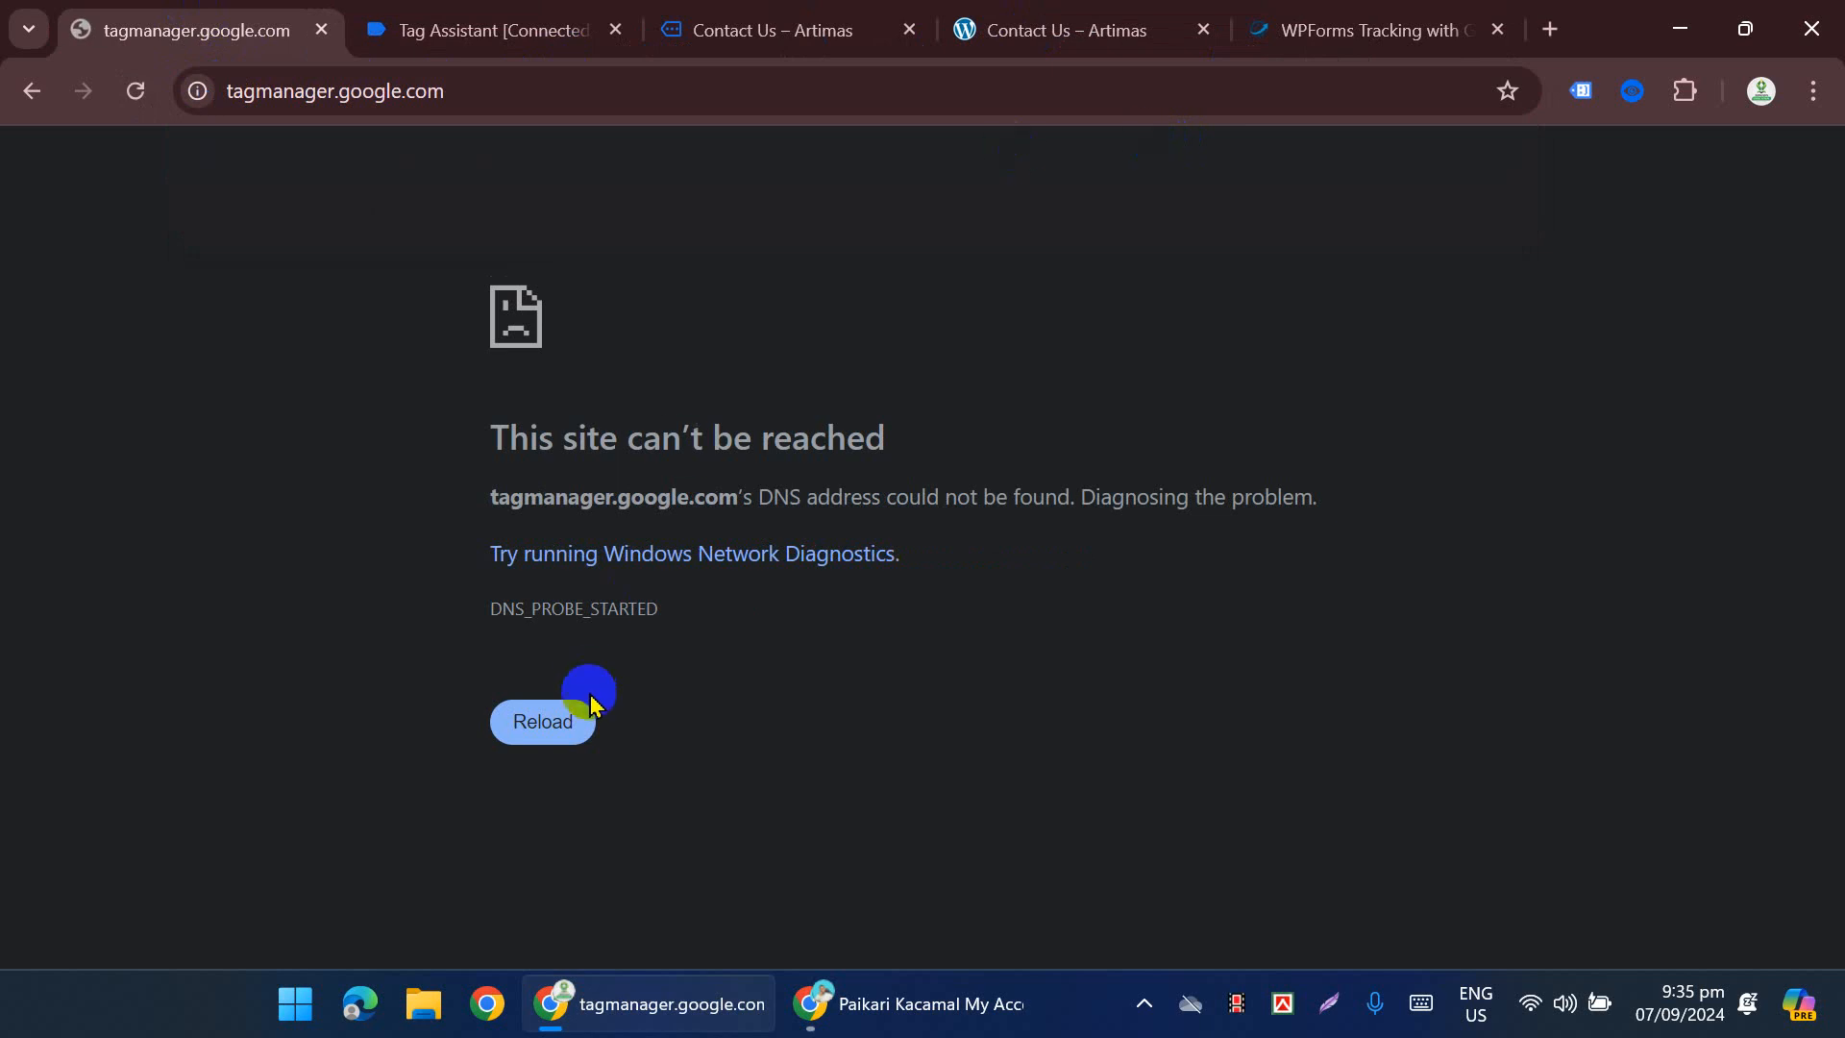
click(544, 723)
click(918, 563)
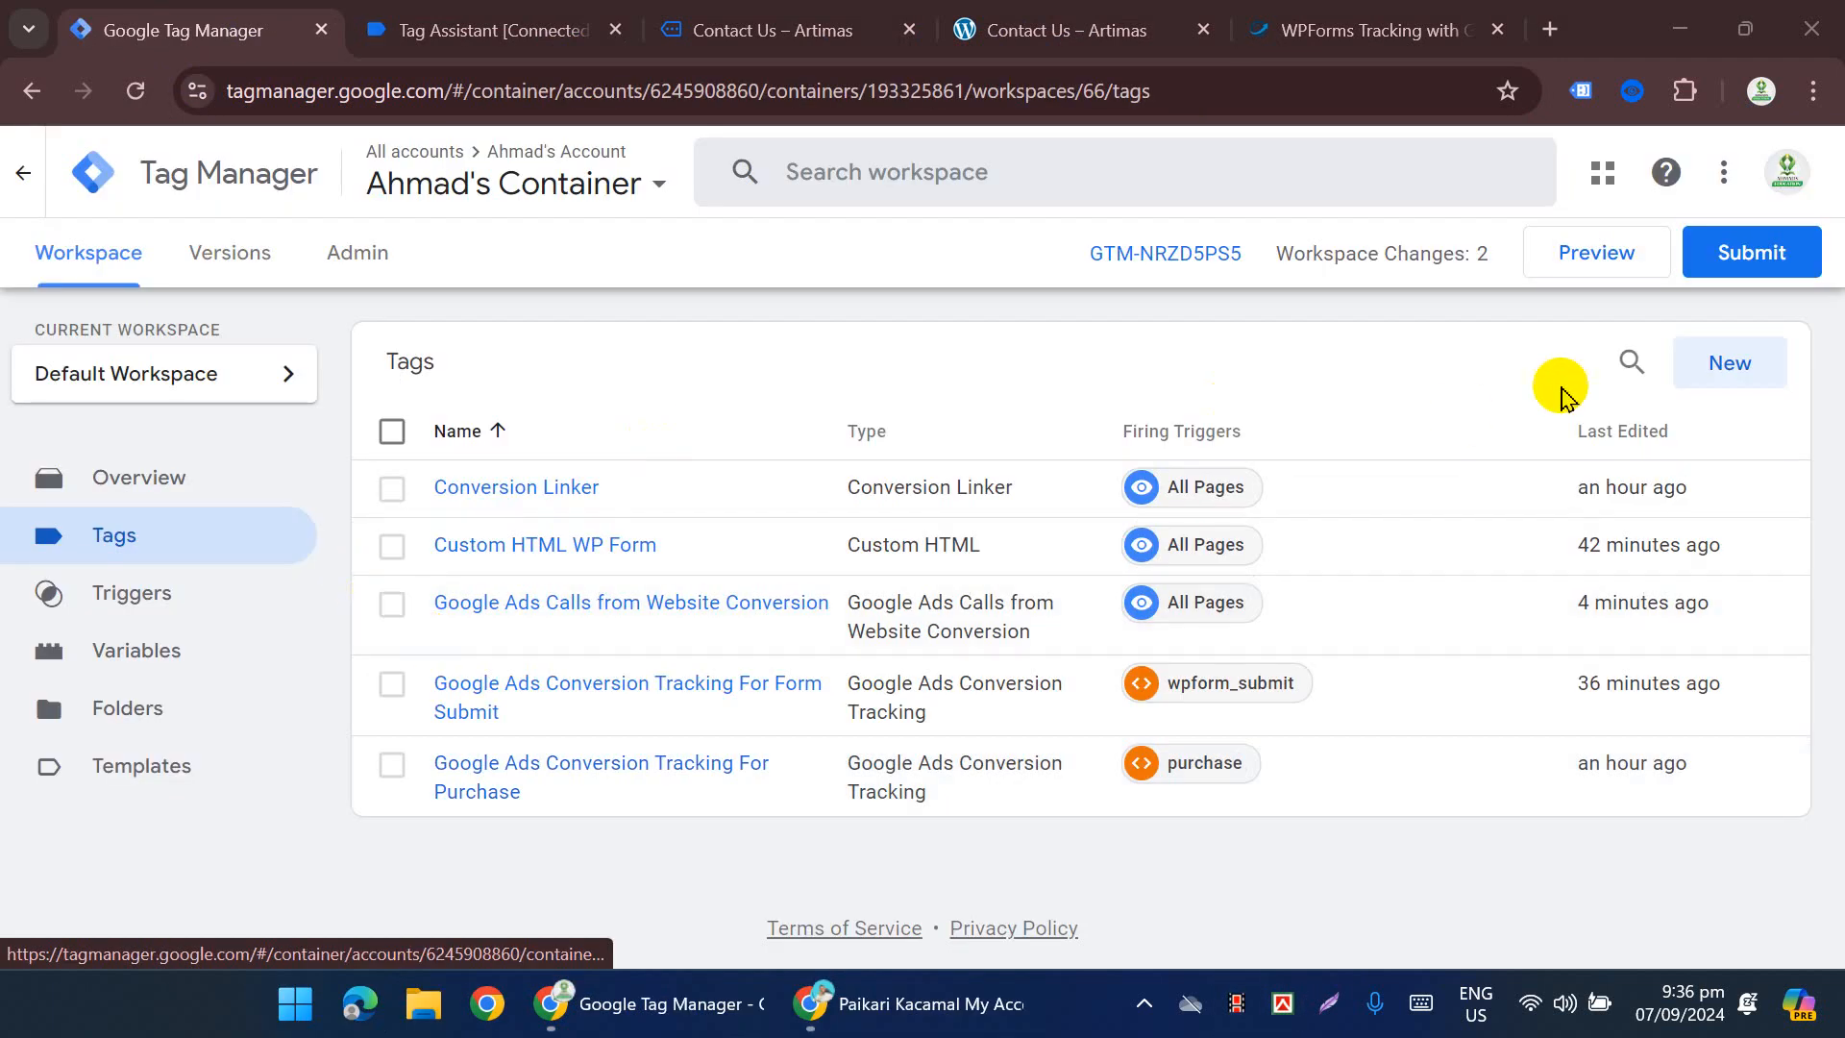
Step: Create a new tag of the type Google Ads Conversion Tracking
click(1735, 363)
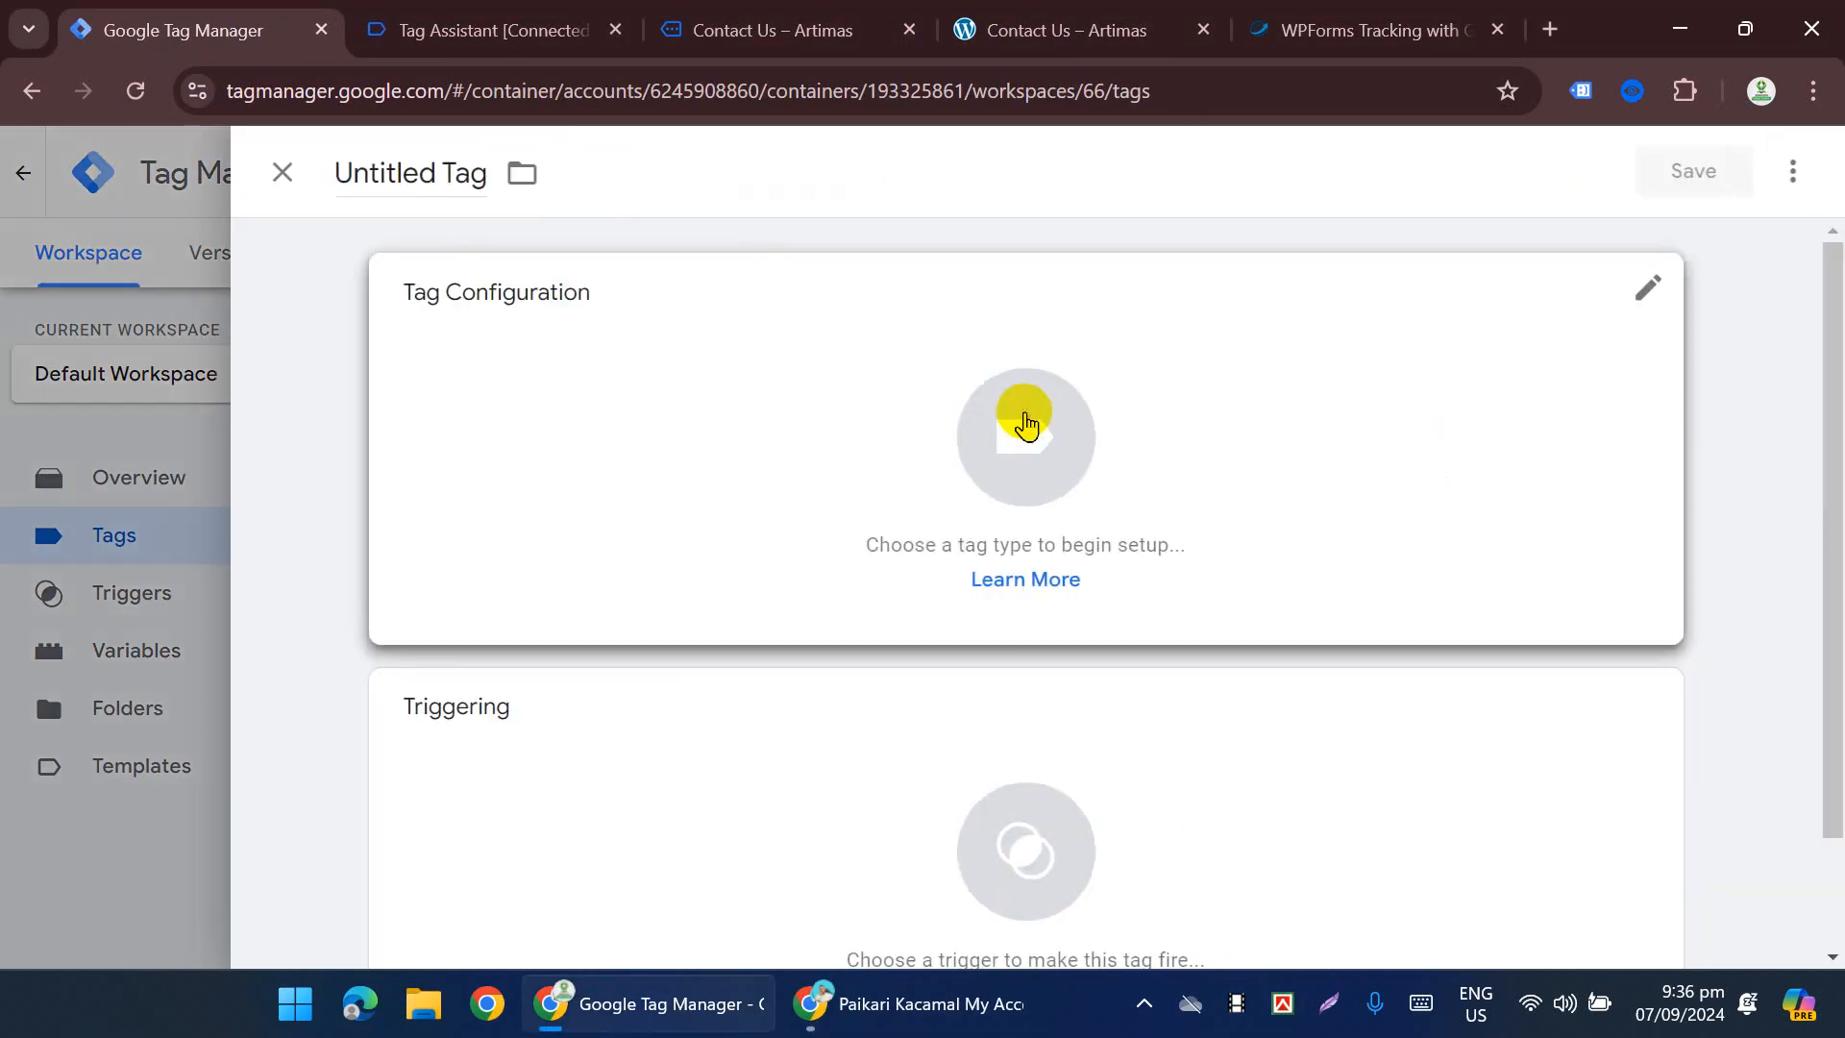
click(1022, 422)
click(1211, 500)
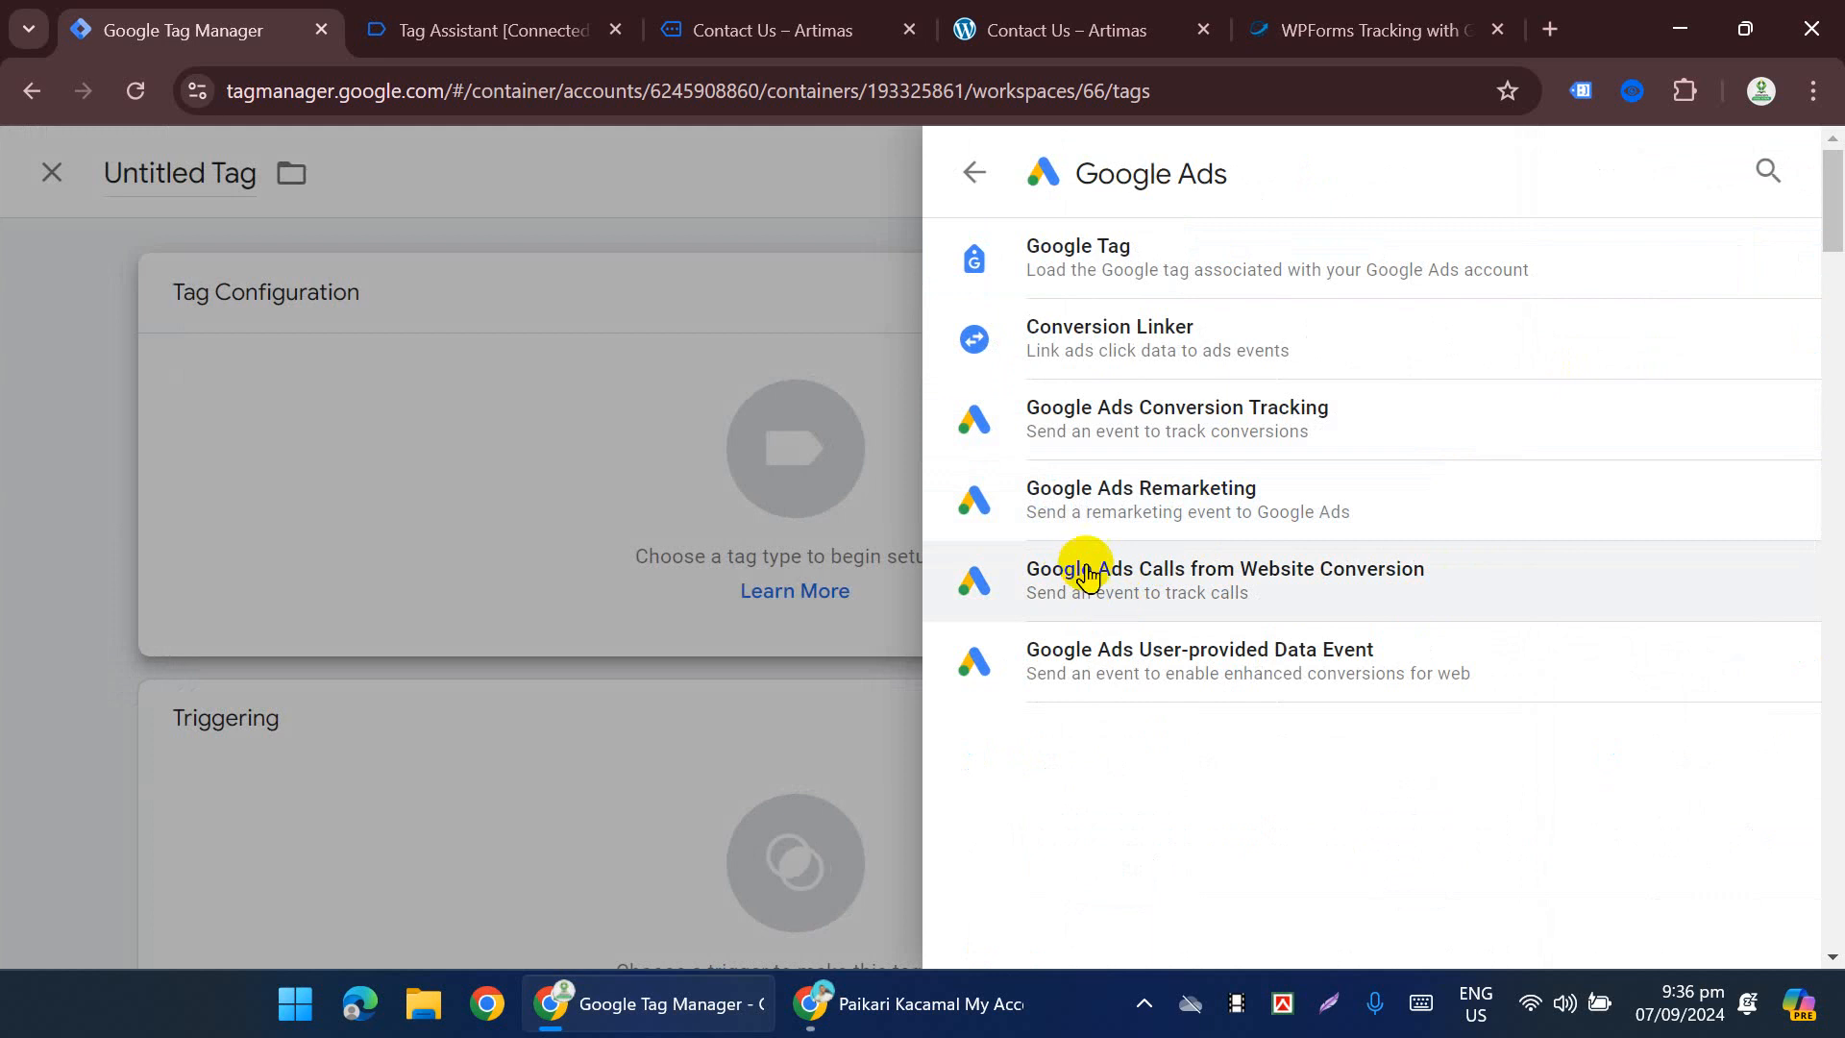
click(1147, 415)
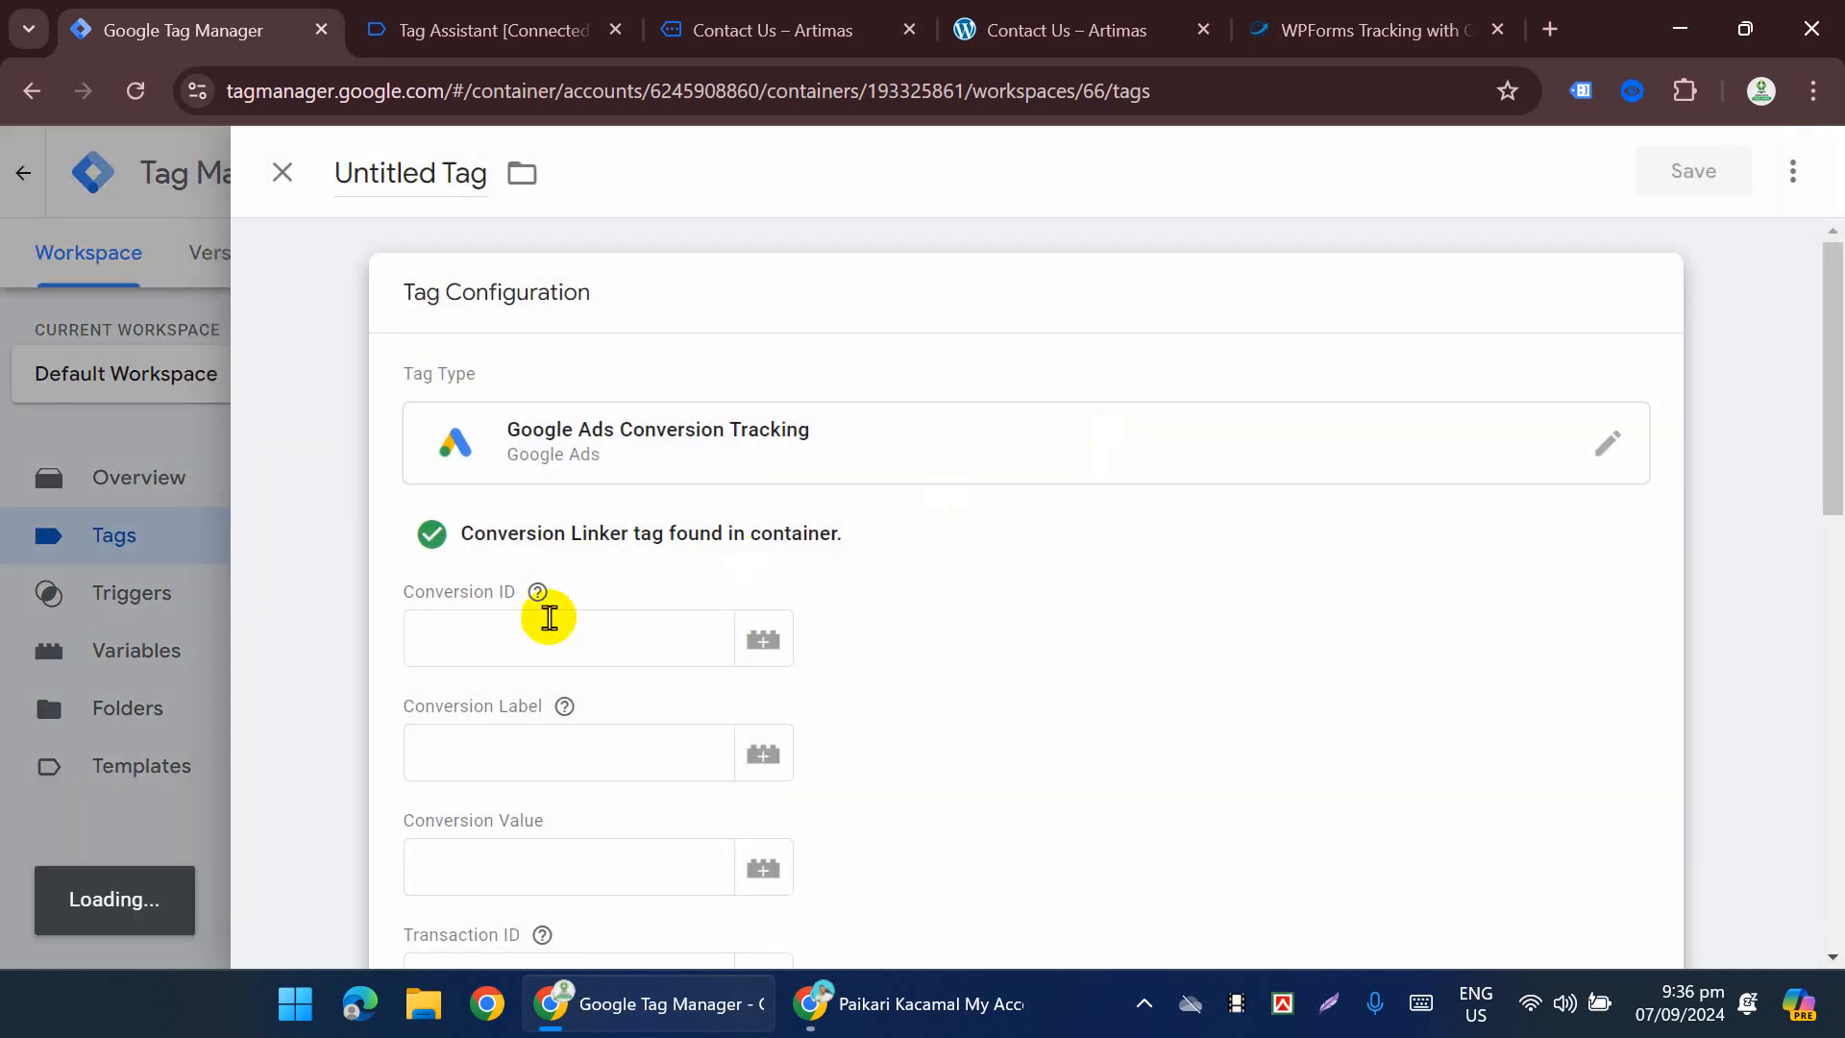
Step: Set the tag's Conversion ID to the variable {{Gads Conversion ID}}
click(494, 605)
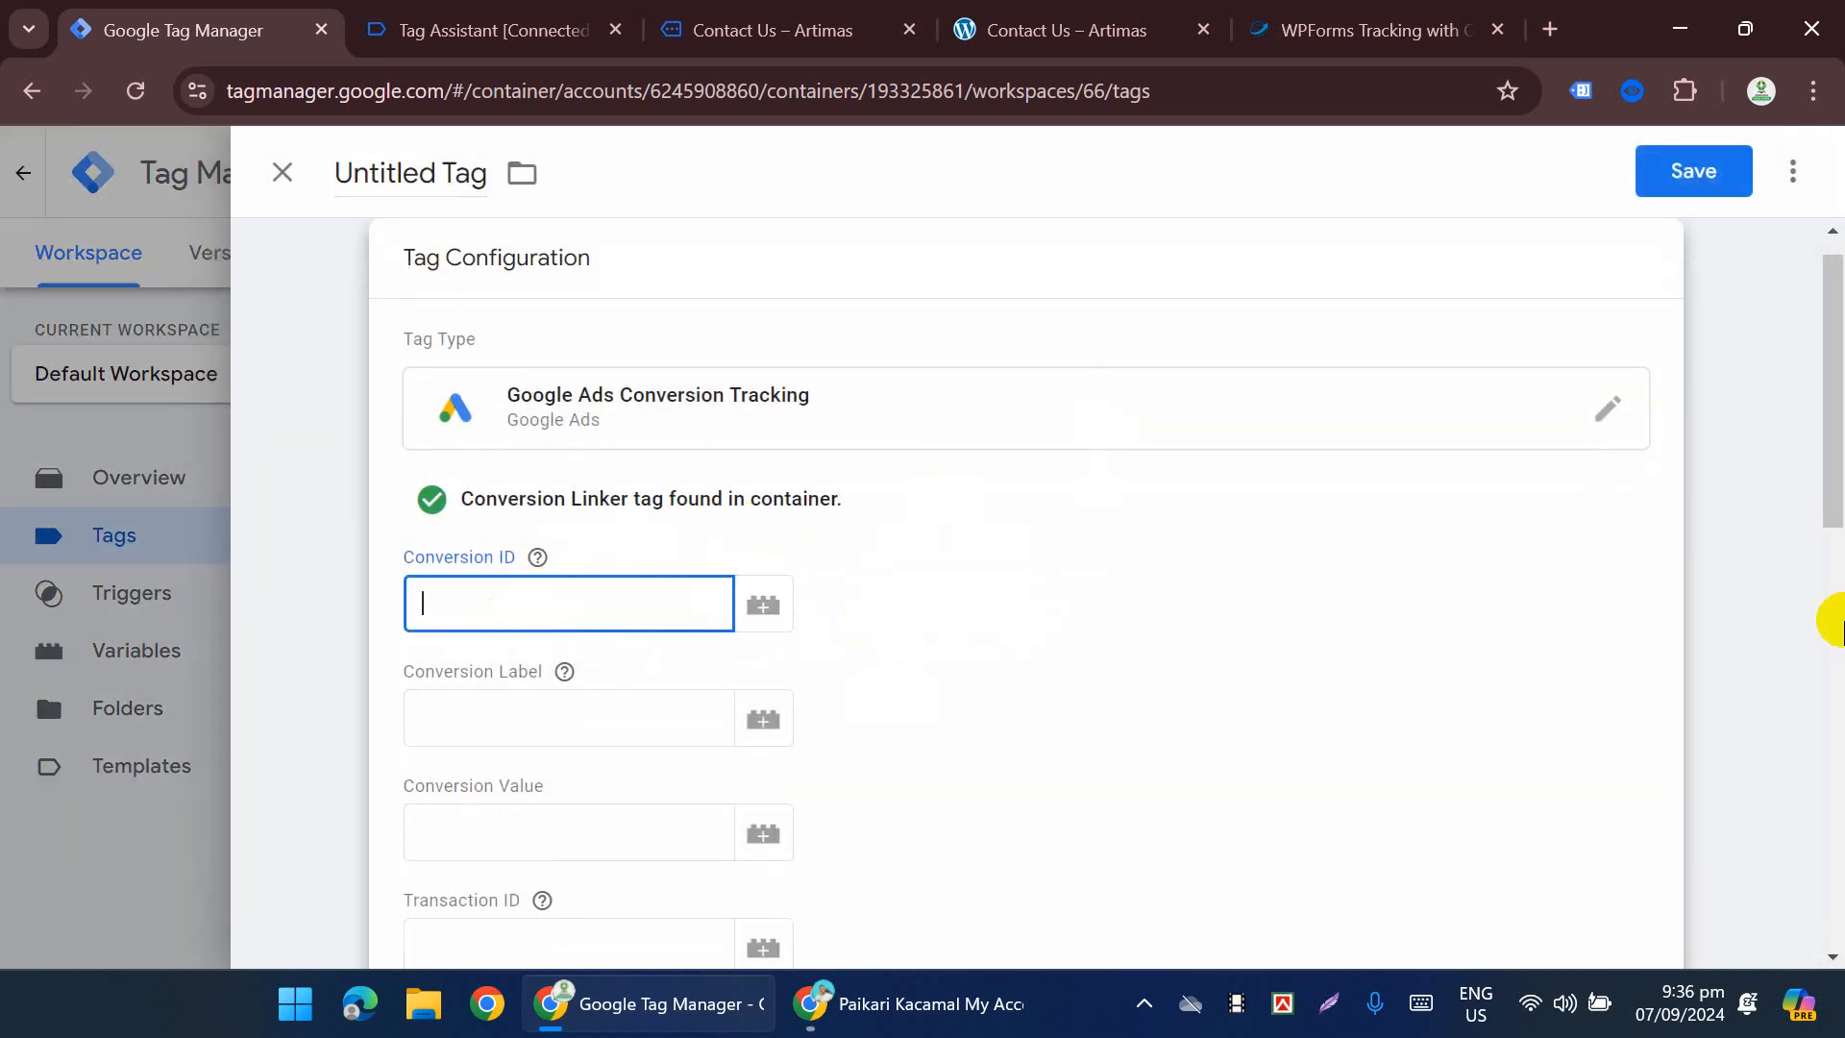
text({{con)
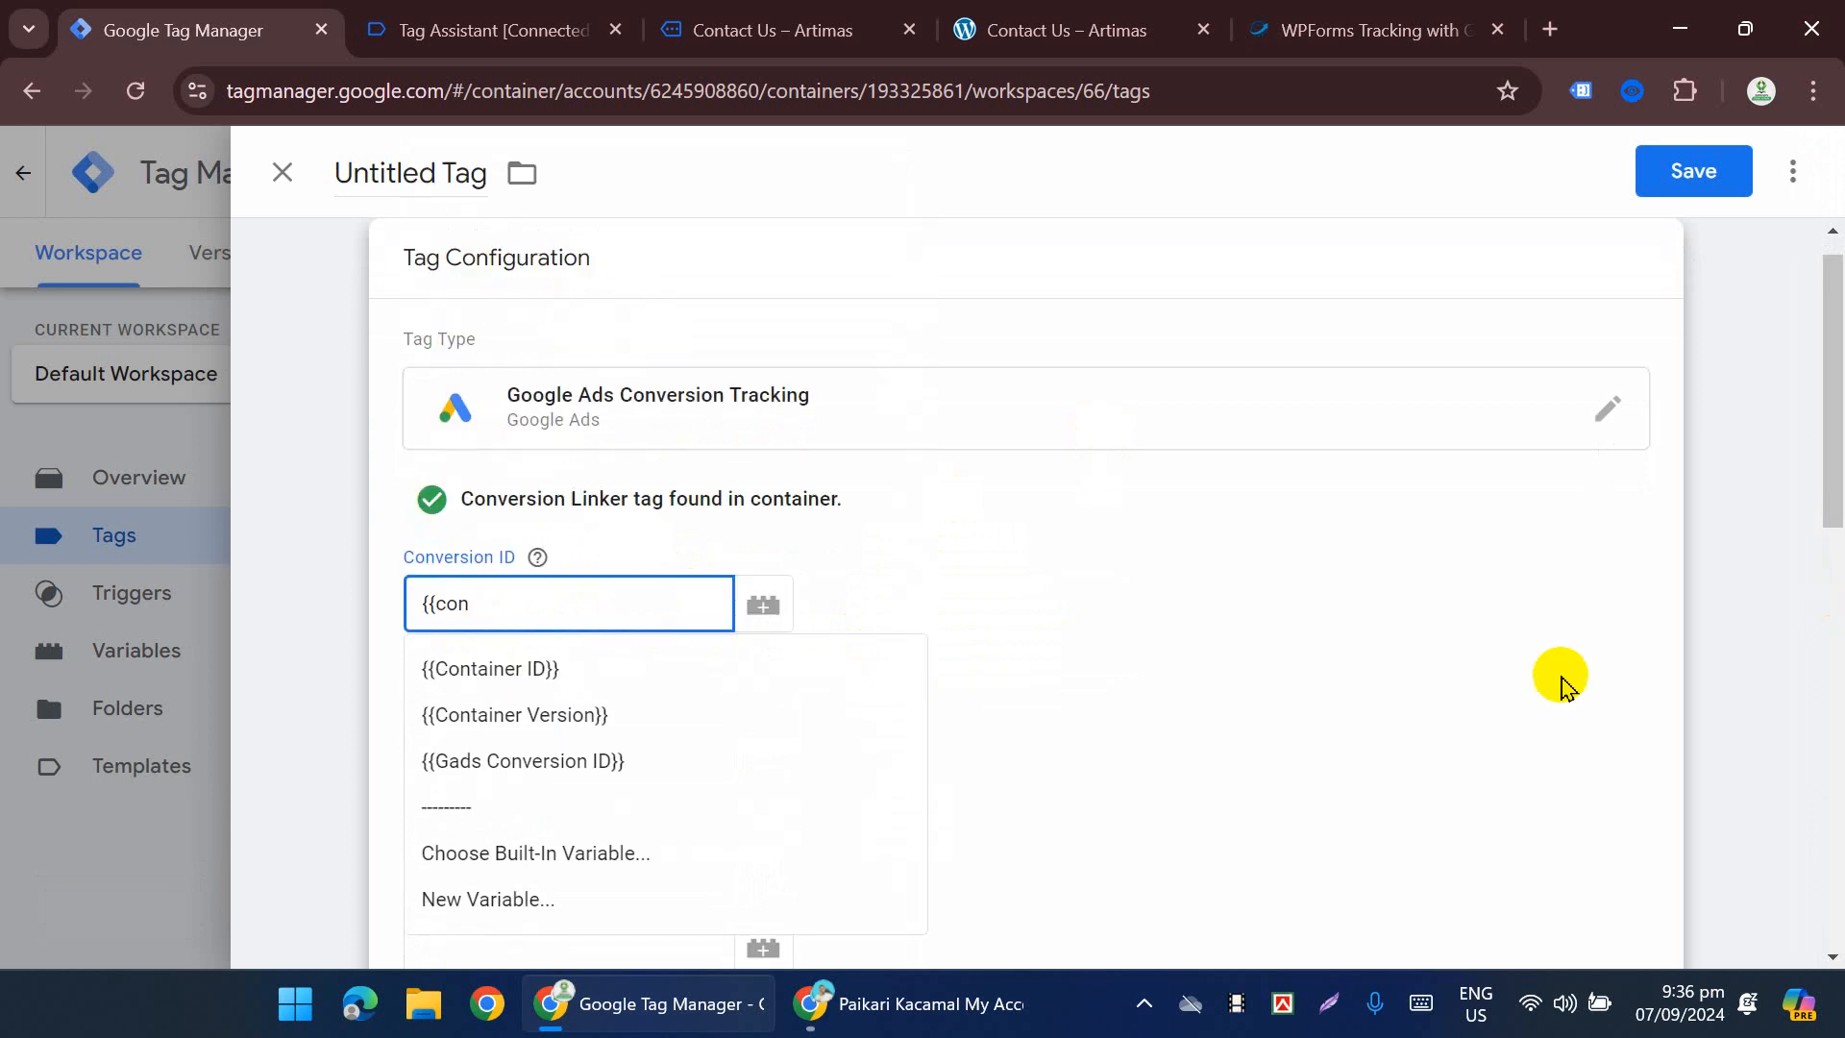
click(577, 747)
Step: Paste the copied conversion label as the tag's Conversion Label, leaving the Conversion Value empty
scroll(673, 624, down, 2)
click(593, 584)
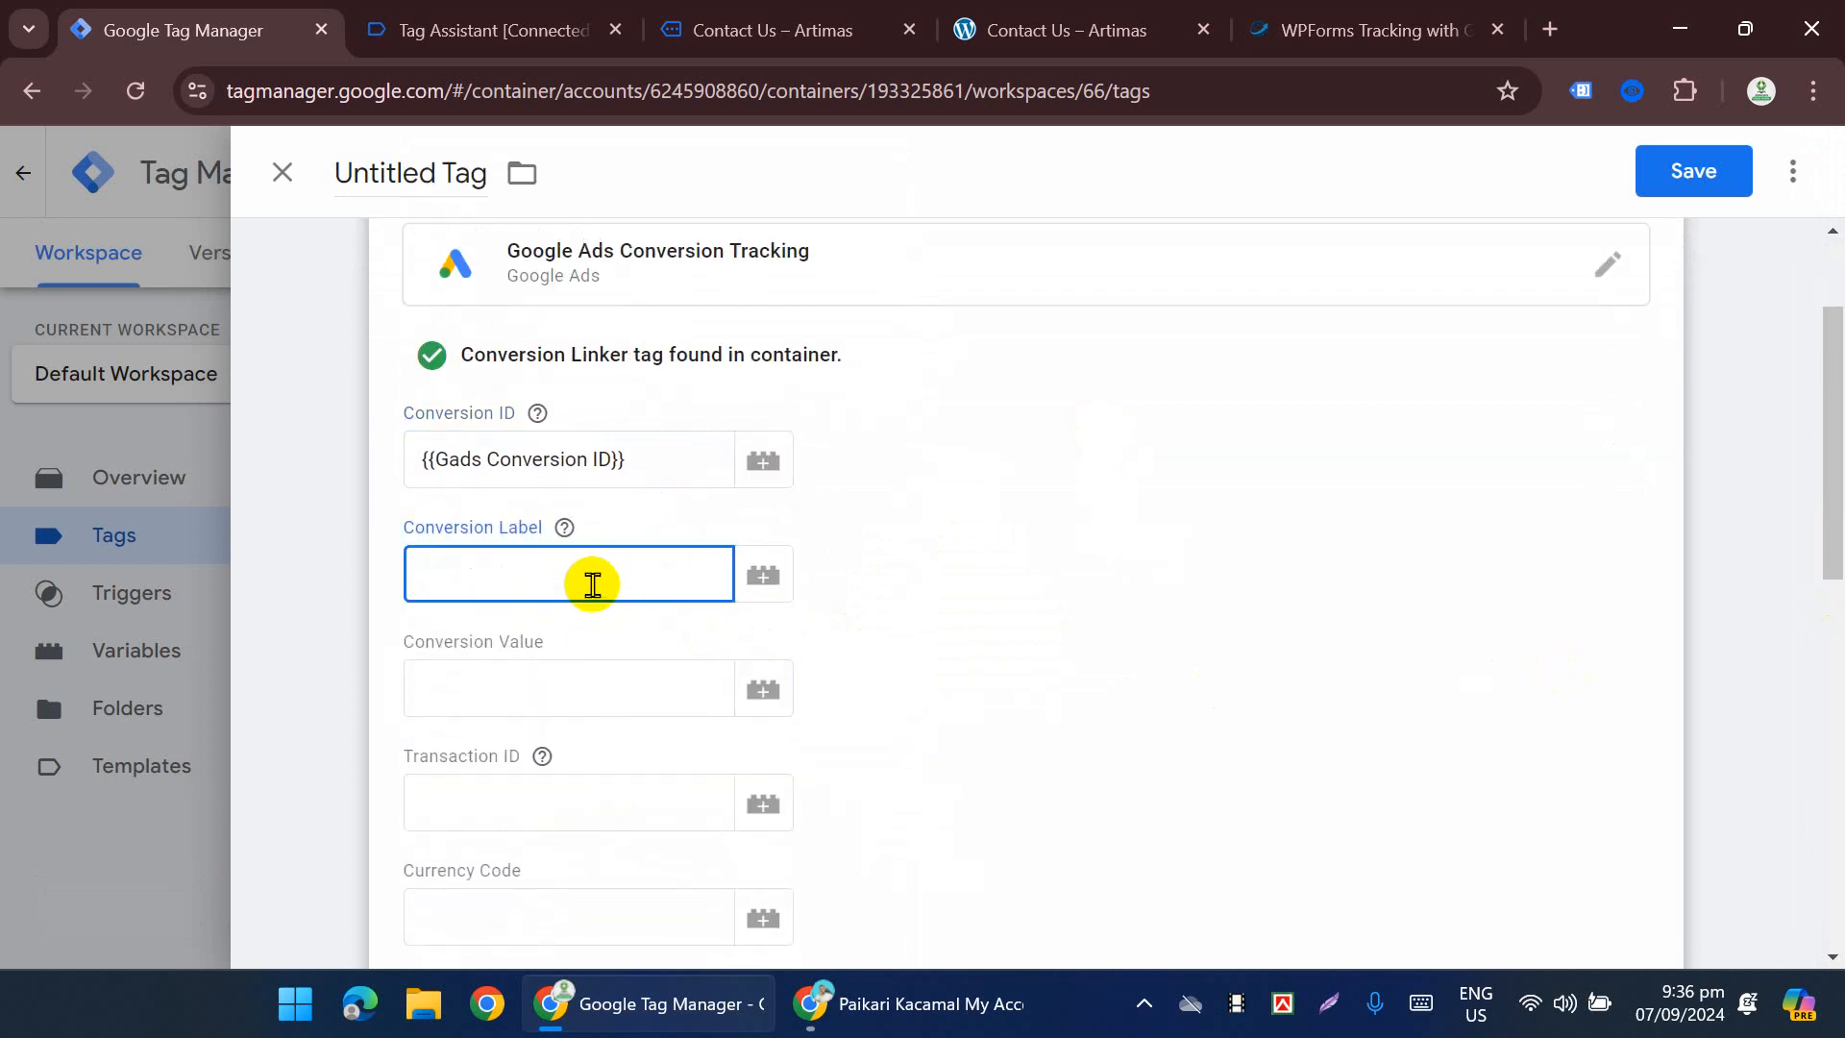
key(ctrl+v)
scroll(577, 558, down, 1)
scroll(565, 548, down, 1)
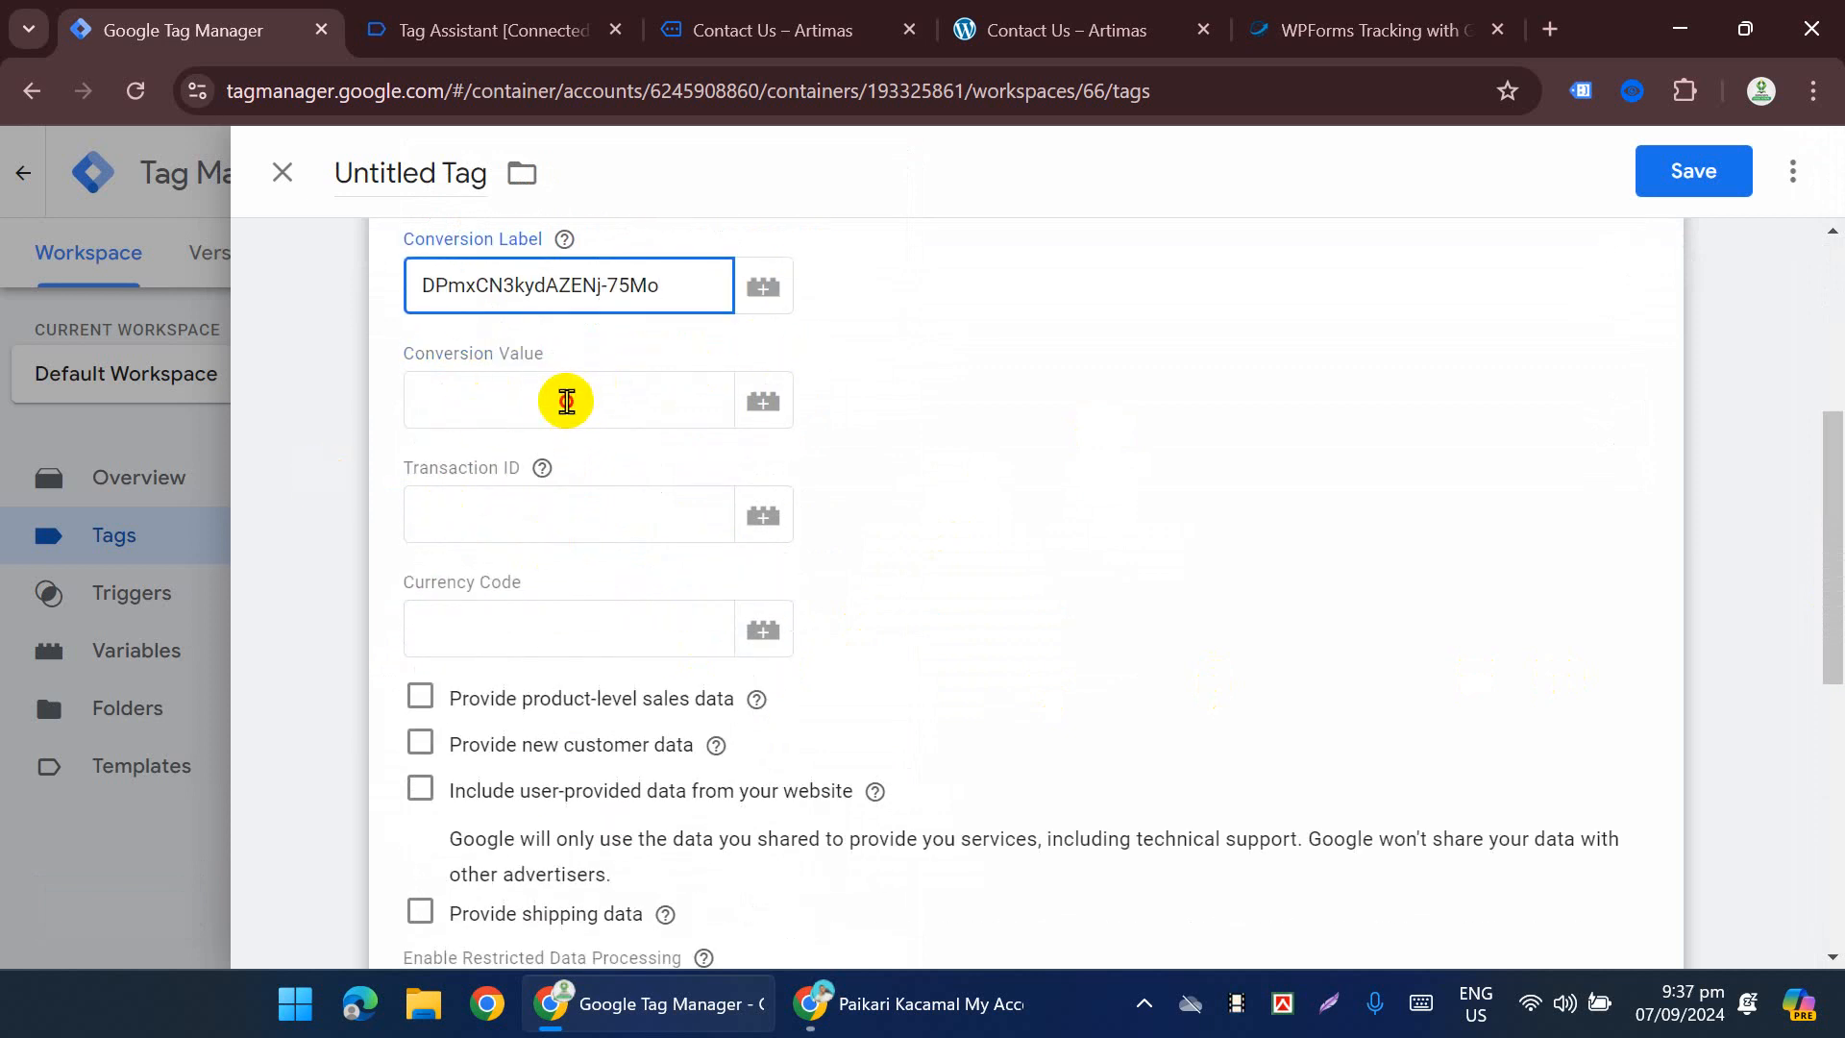
click(556, 411)
scroll(558, 413, down, 3)
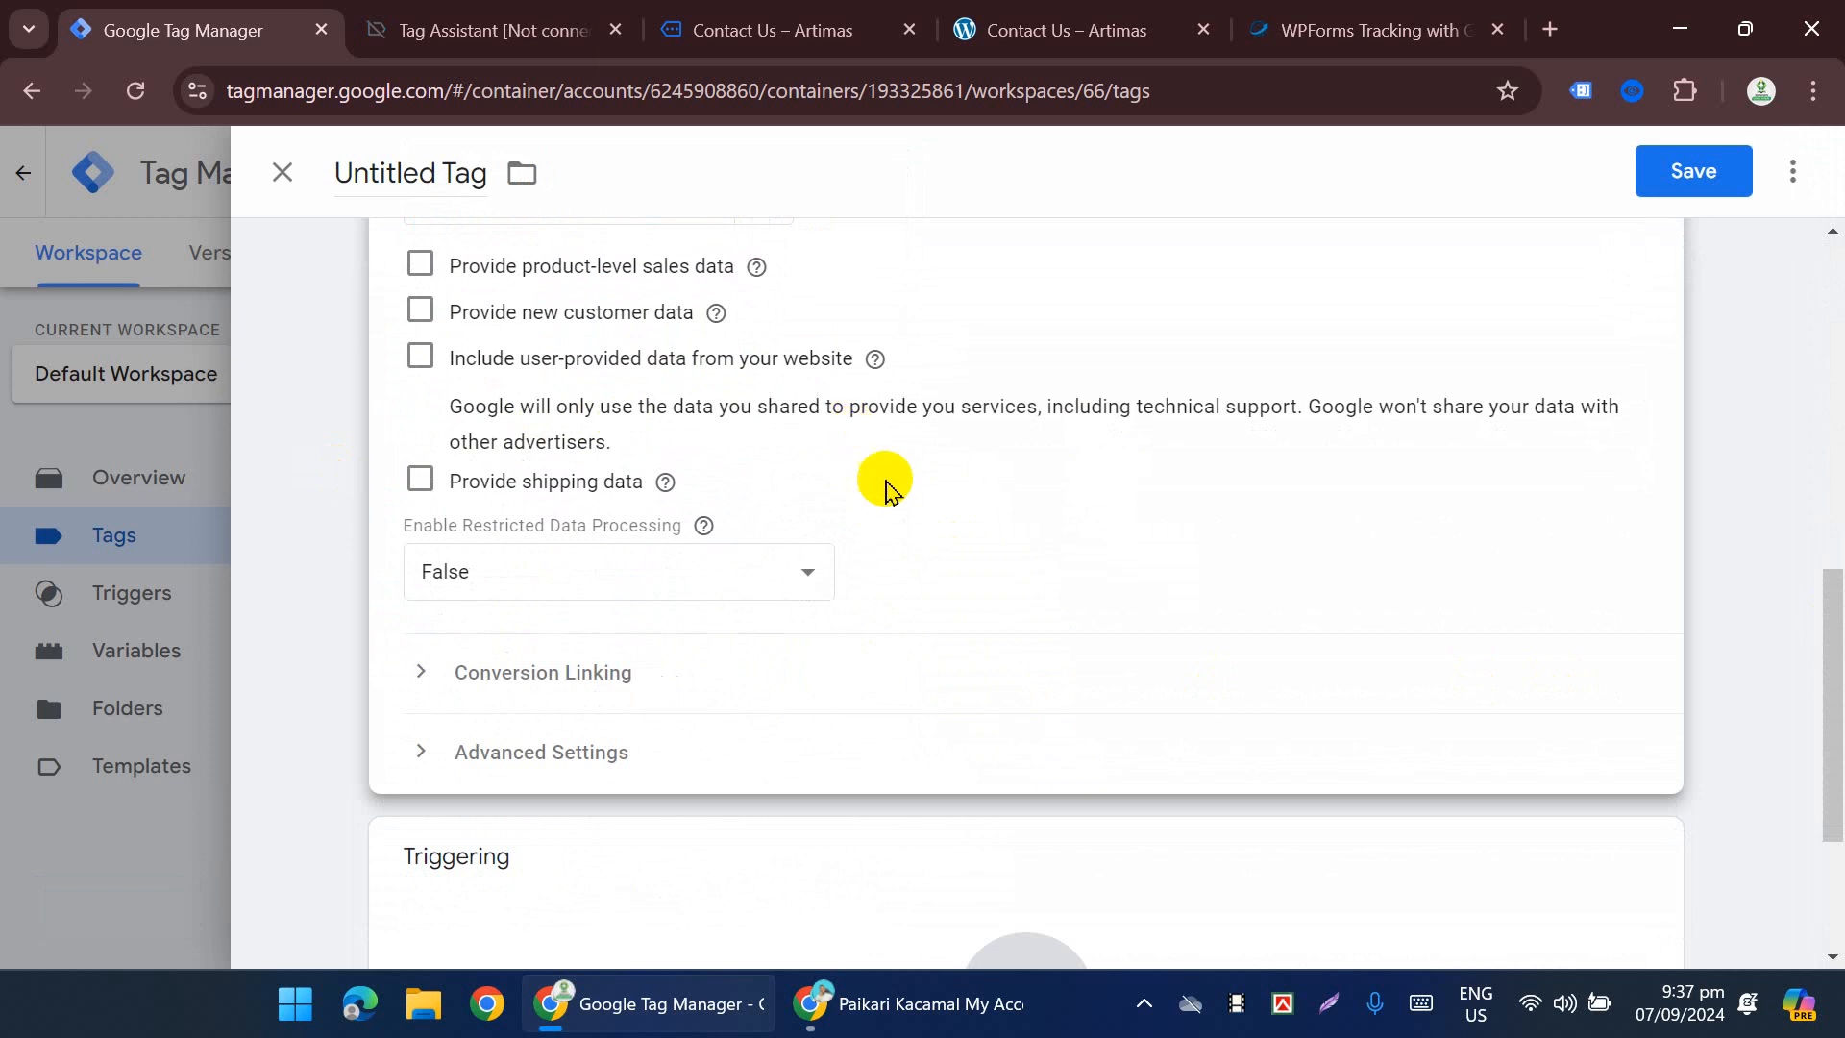
Step: Examine the phone number link above the footer of the website's Contact Us page
scroll(879, 500, down, 2)
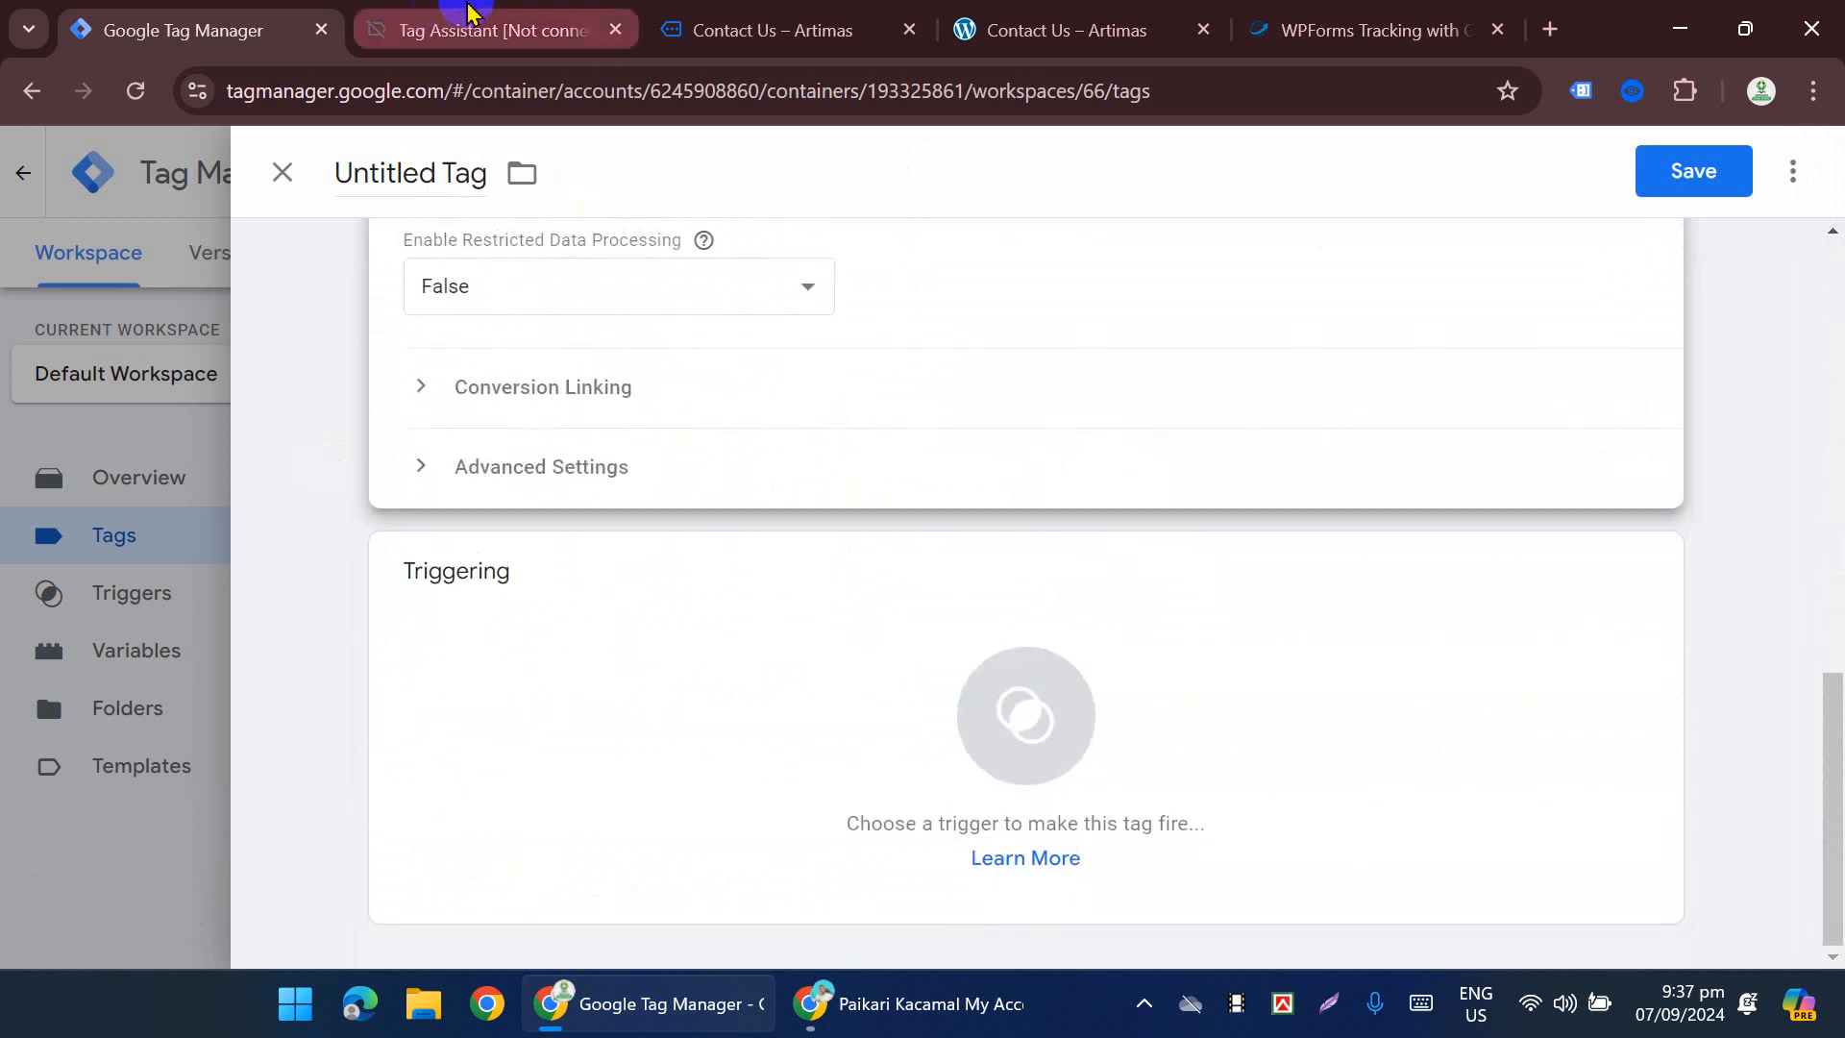
click(769, 39)
scroll(807, 494, up, 10)
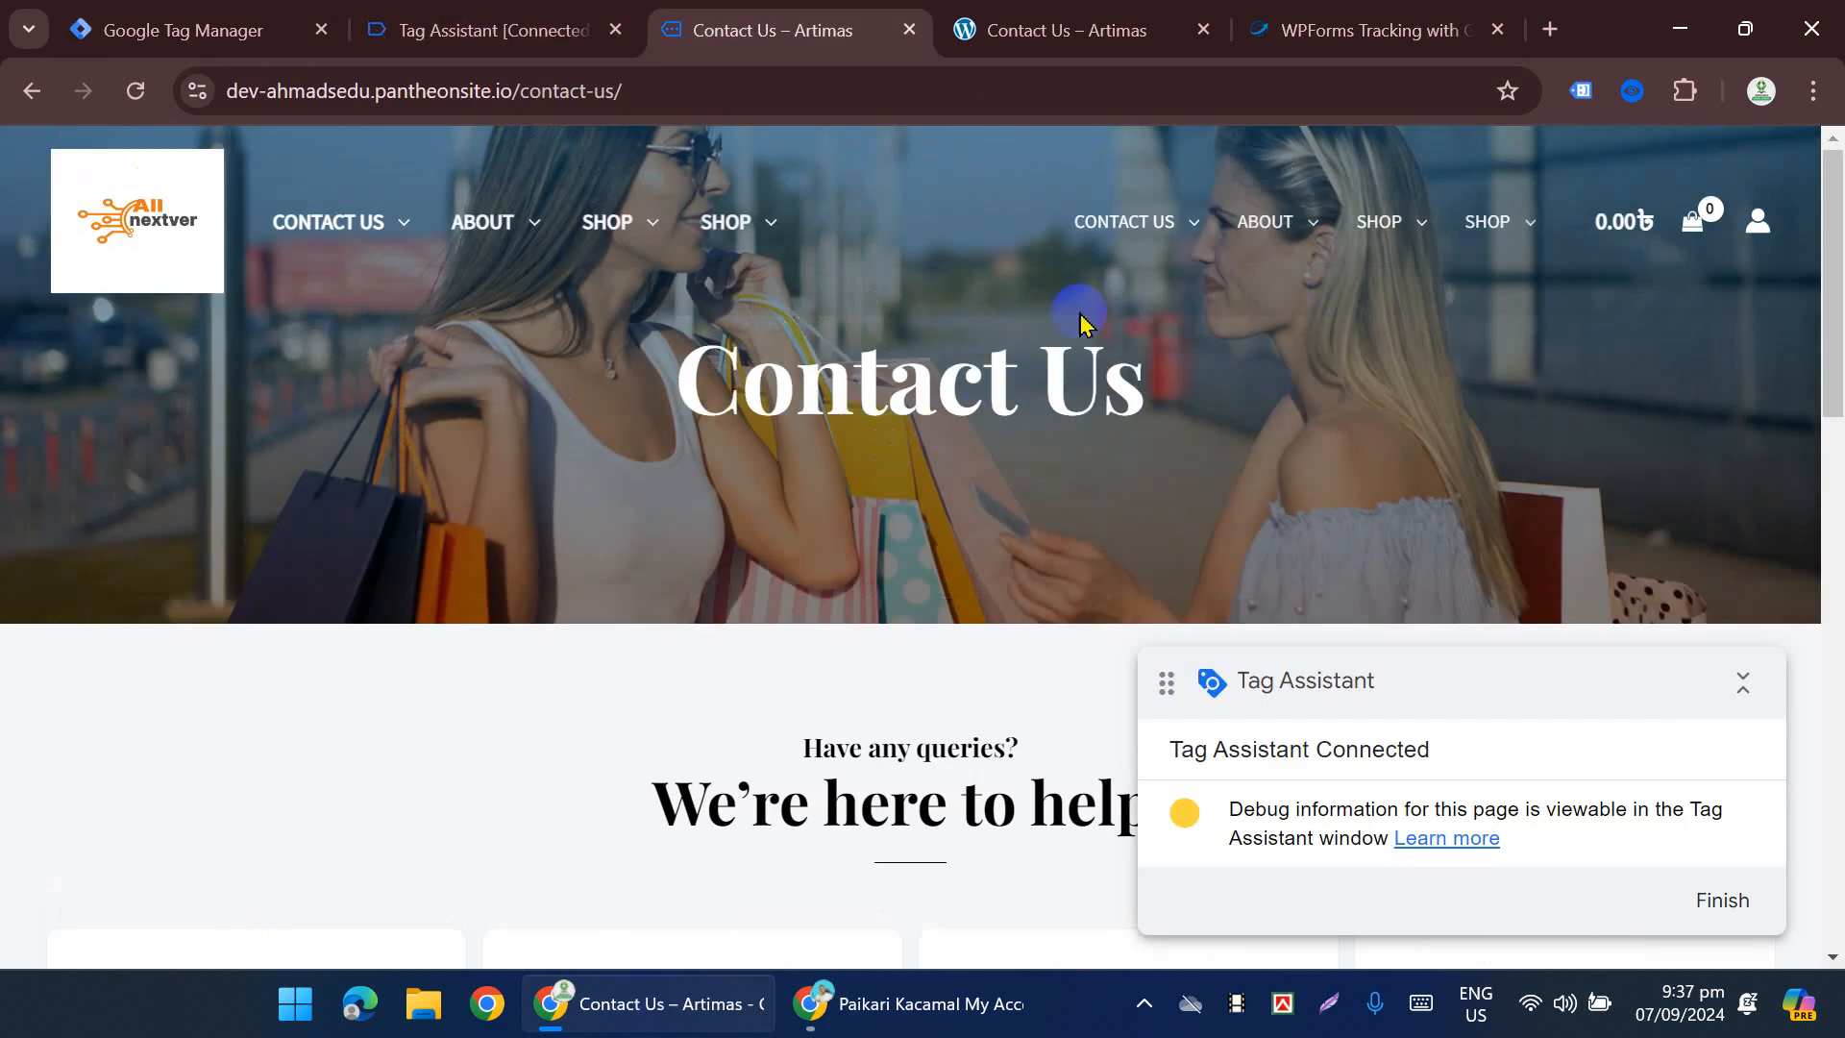
scroll(899, 486, down, 13)
scroll(899, 519, up, 8)
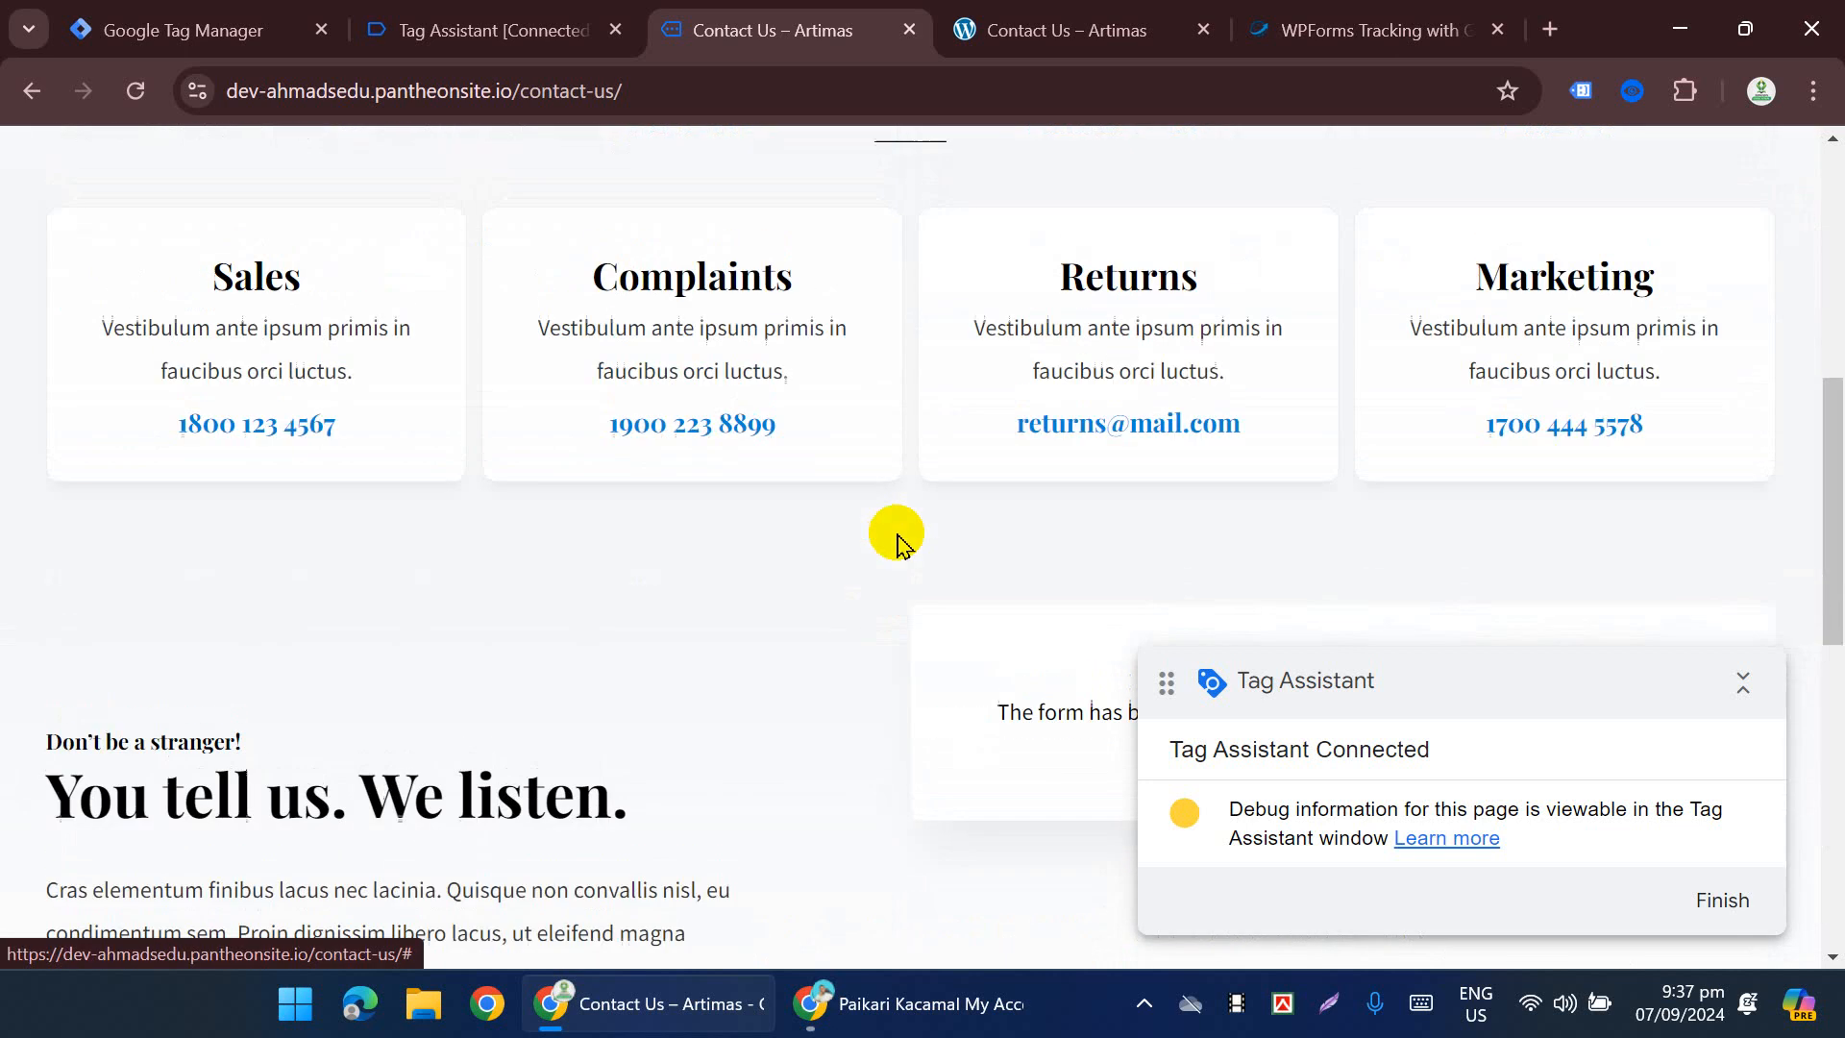
scroll(899, 538, down, 9)
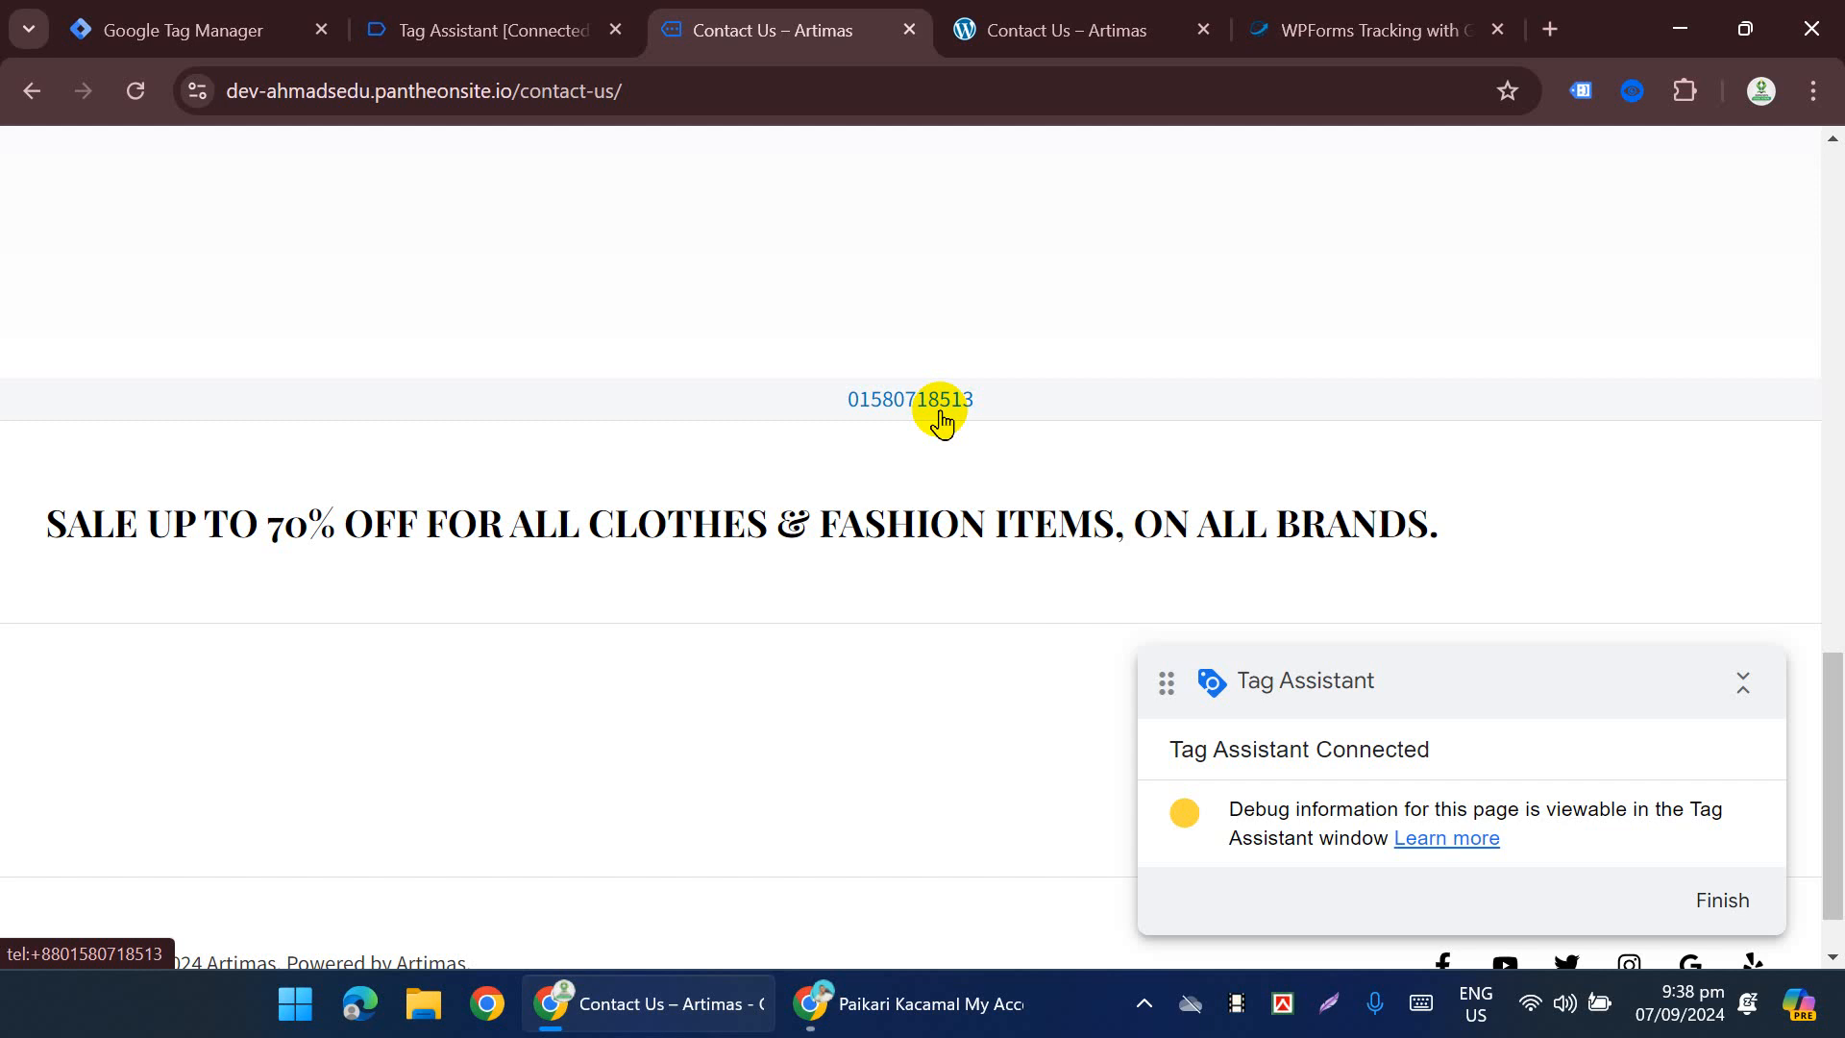
Step: Back in Tag Manager, create a new firing trigger of the type Click - Just Links for the untitled tag
click(152, 29)
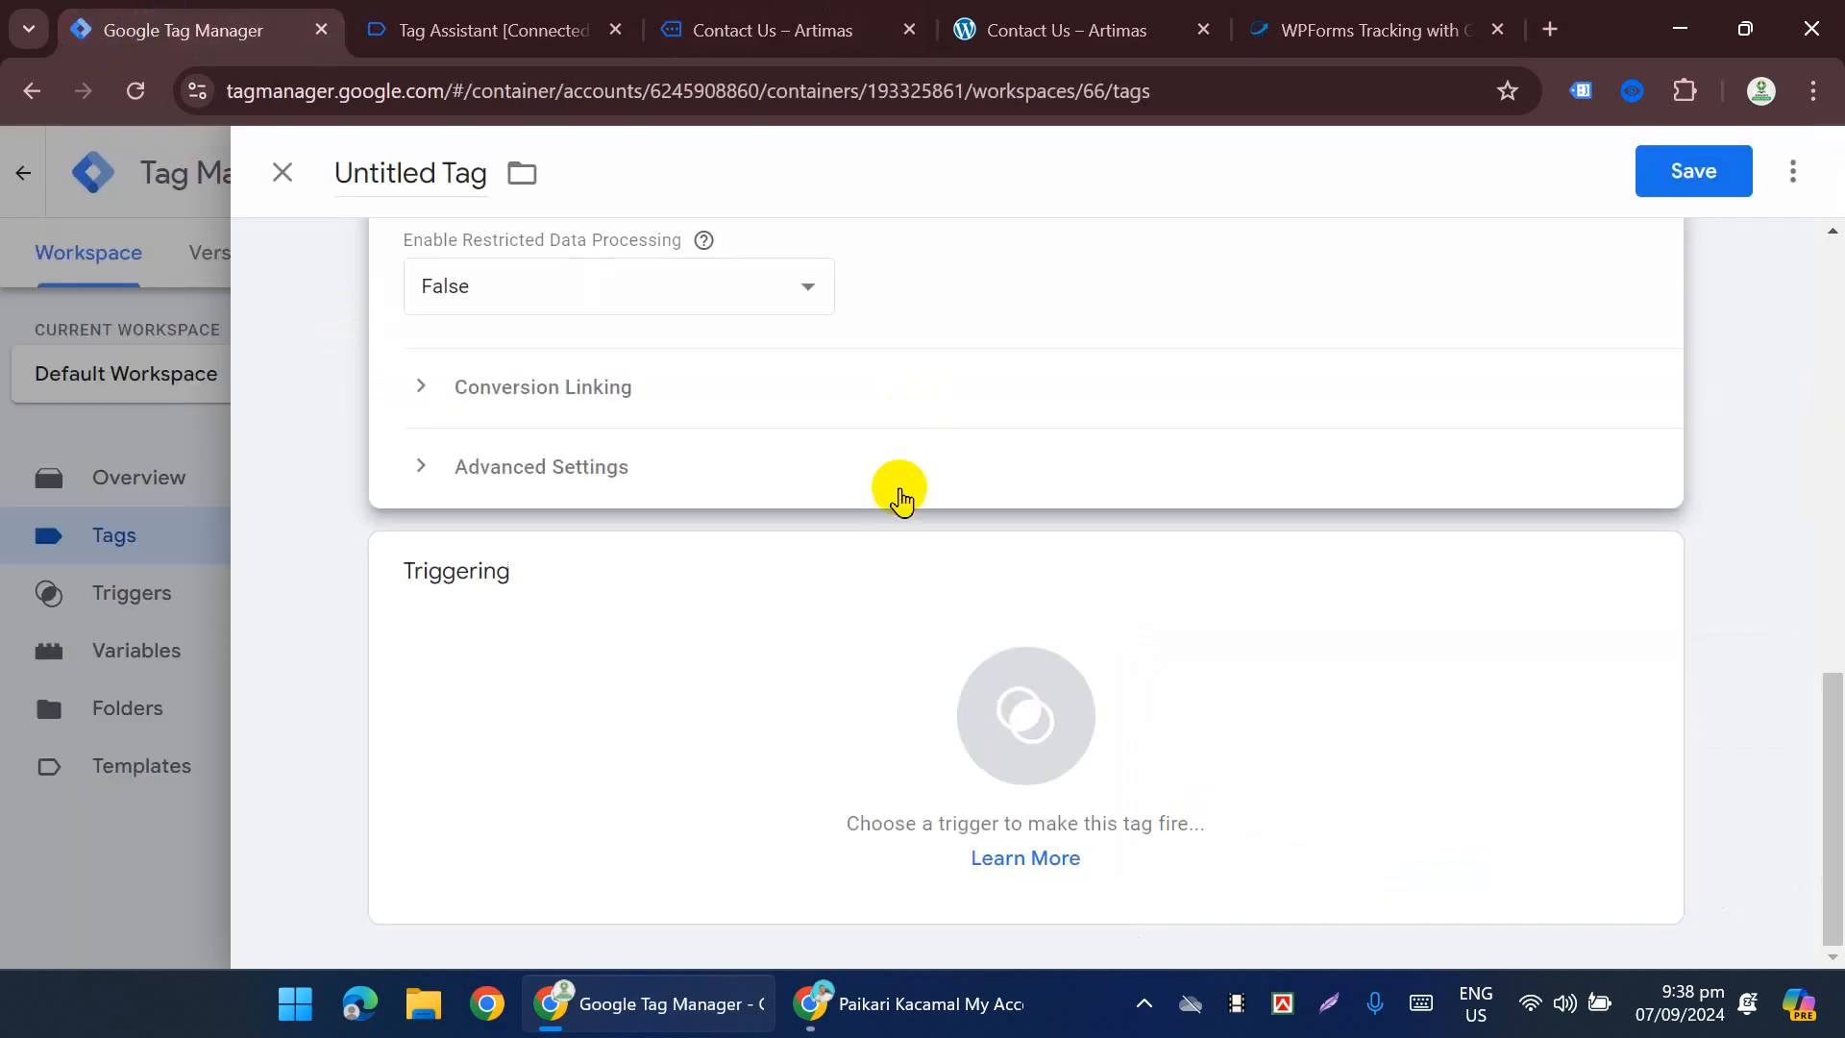
scroll(901, 497, up, 9)
scroll(819, 597, down, 9)
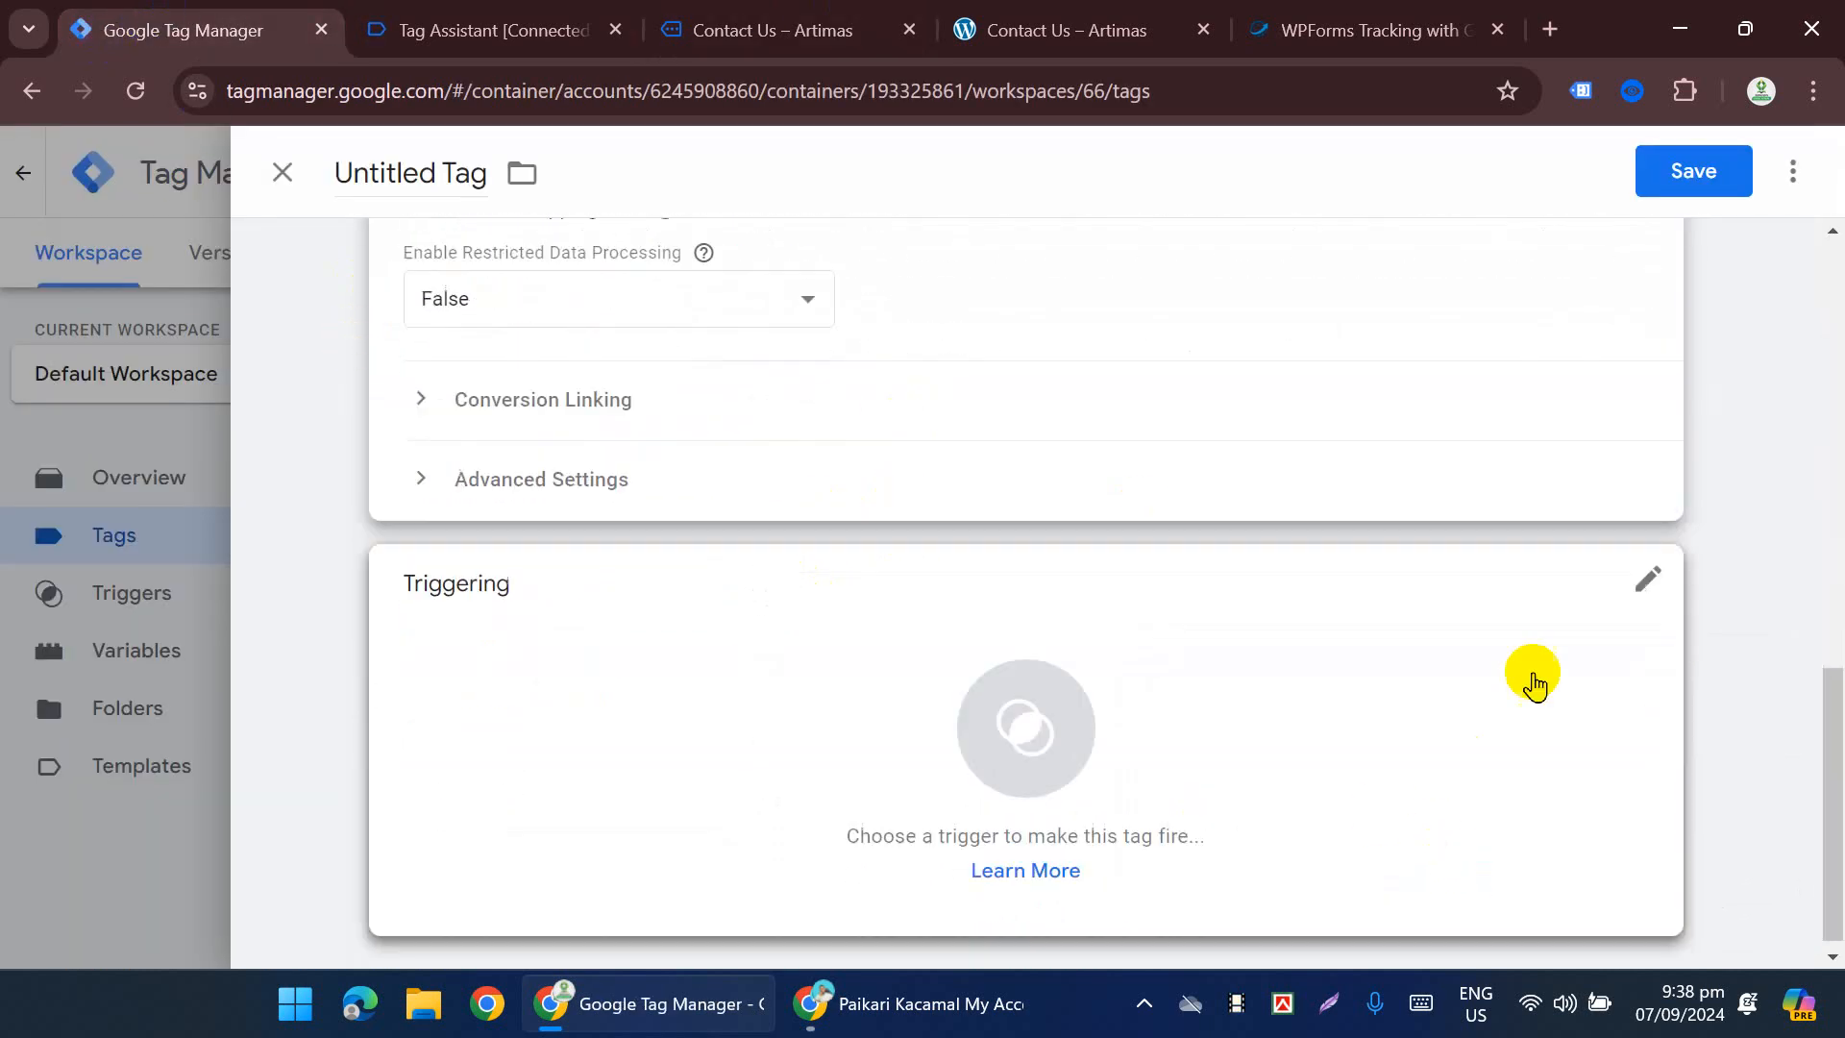
click(1644, 575)
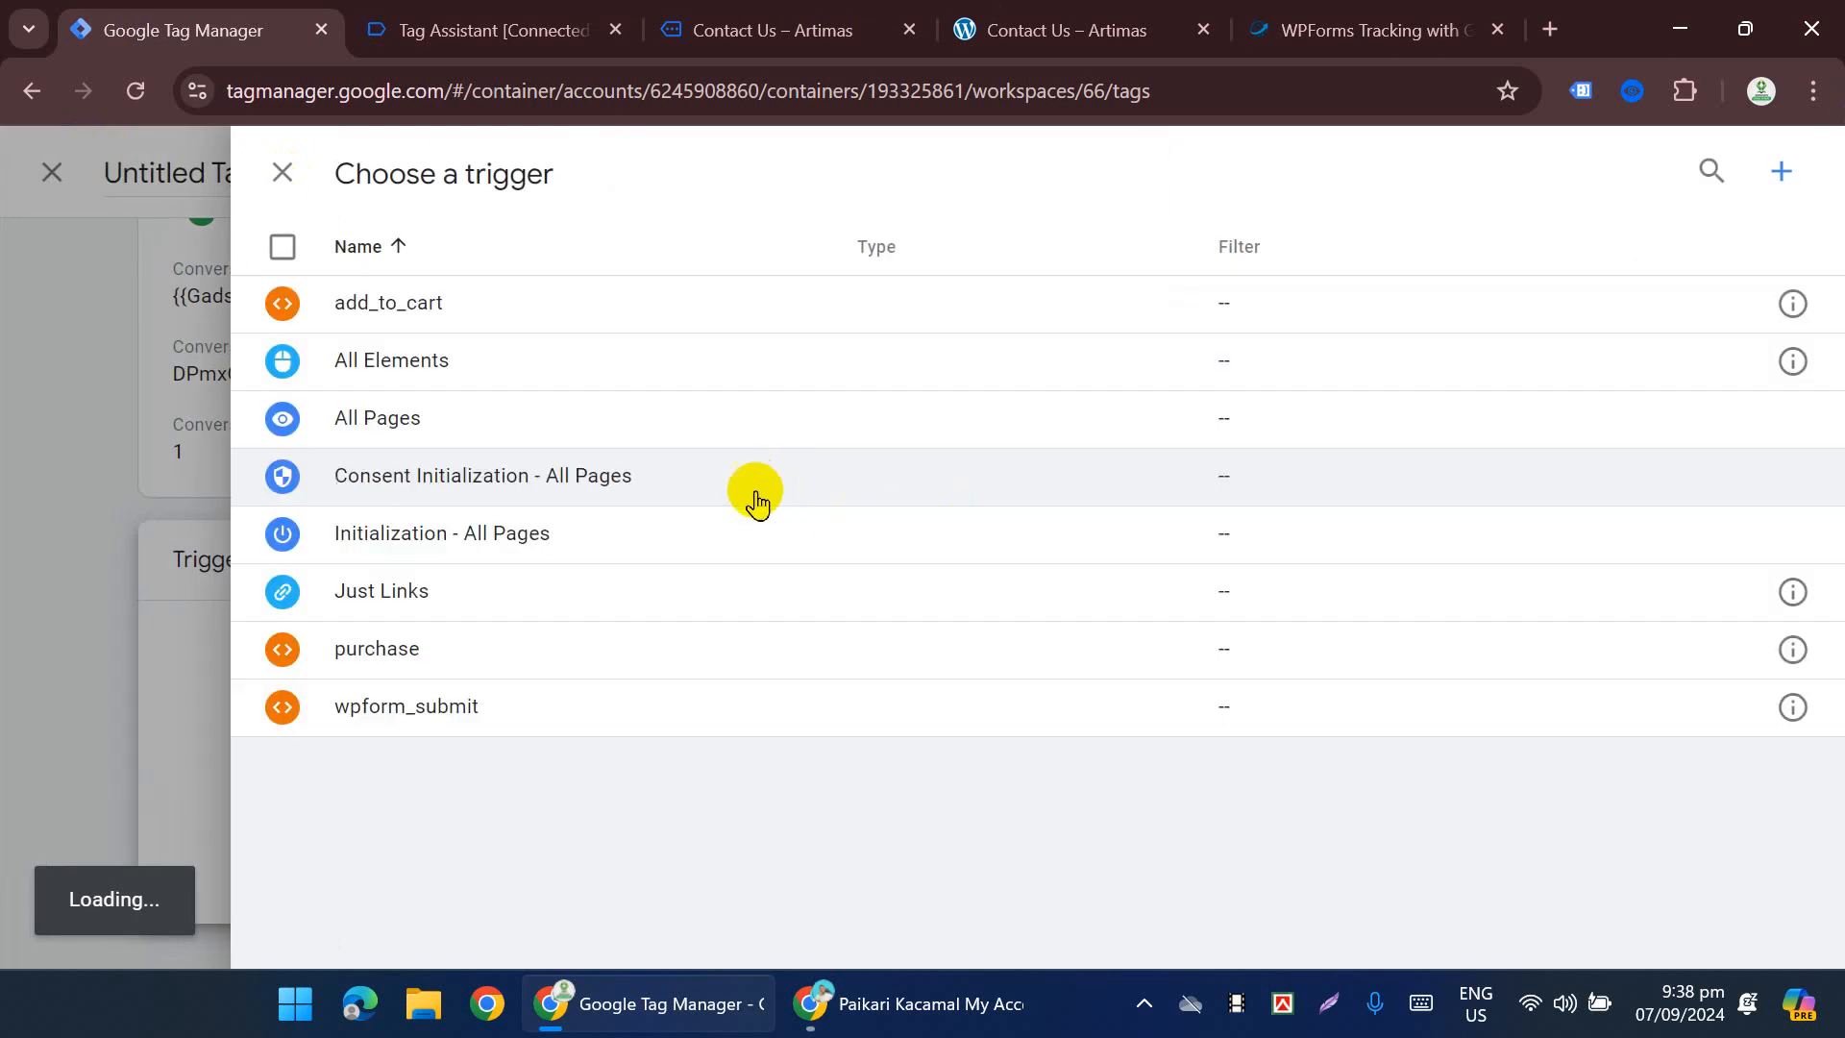
click(1782, 173)
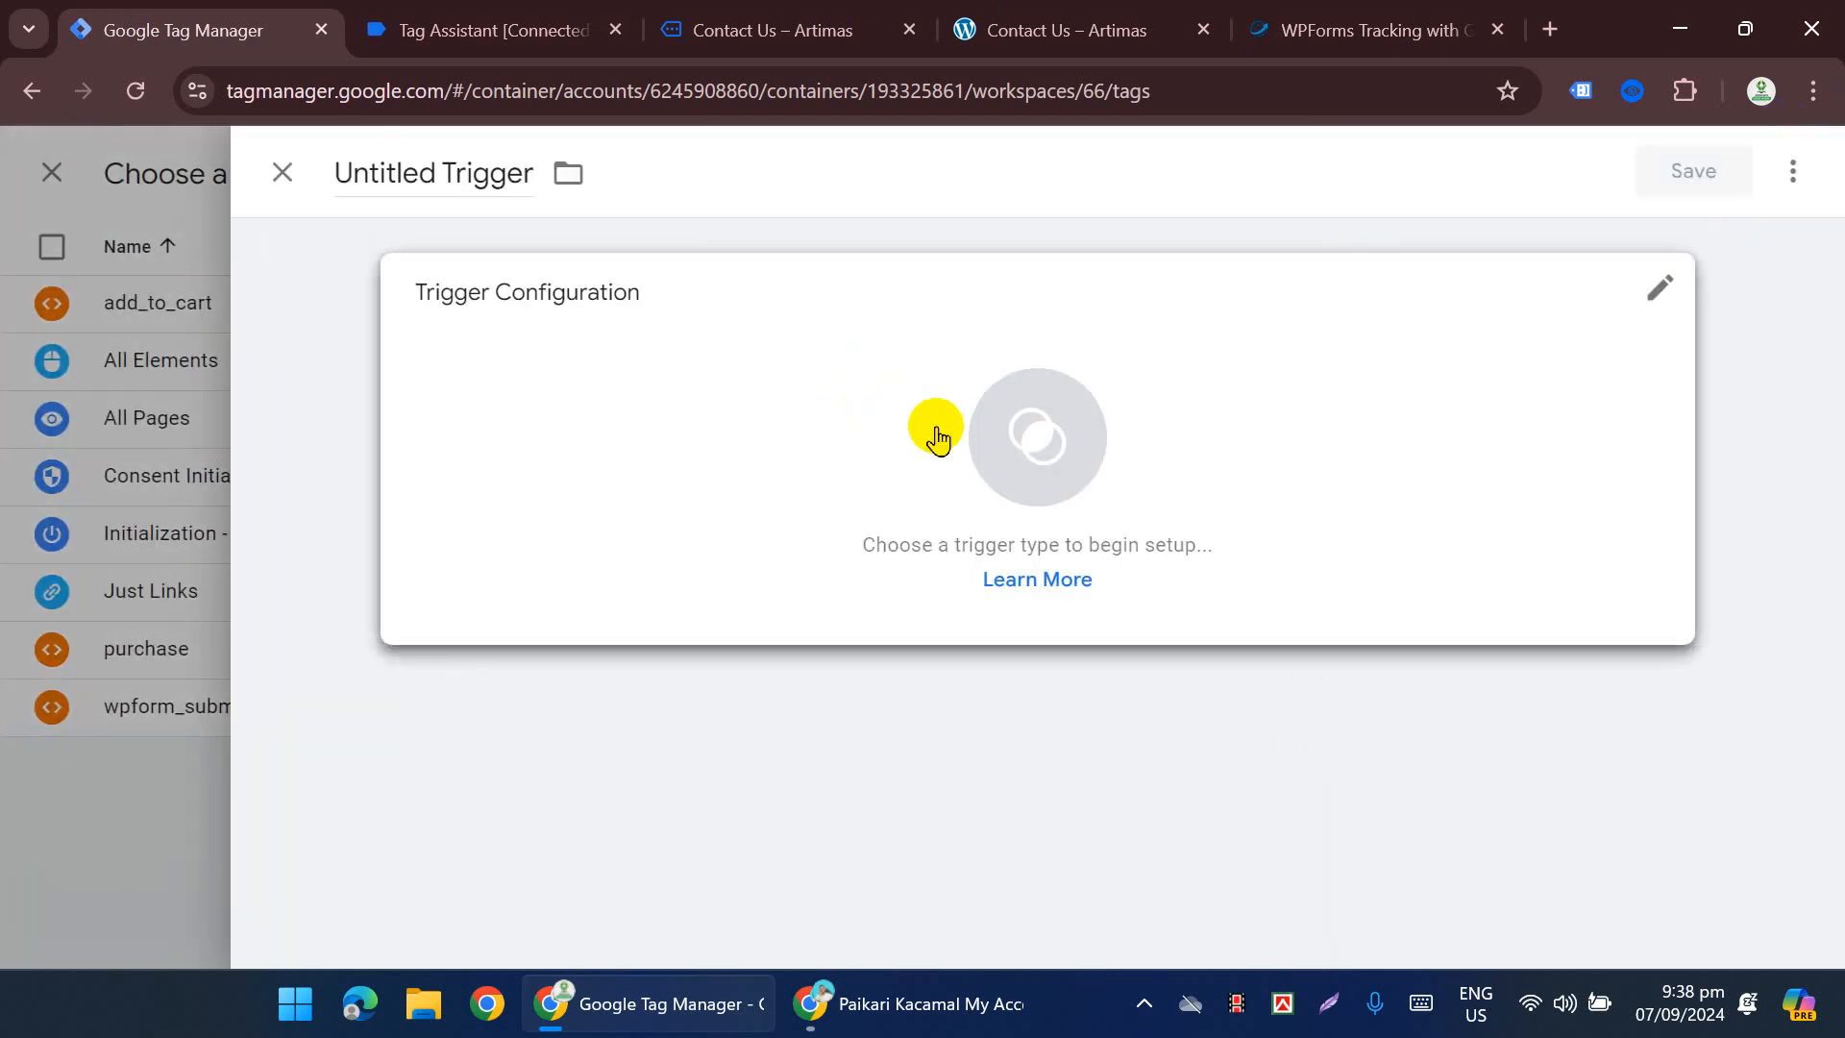
click(994, 430)
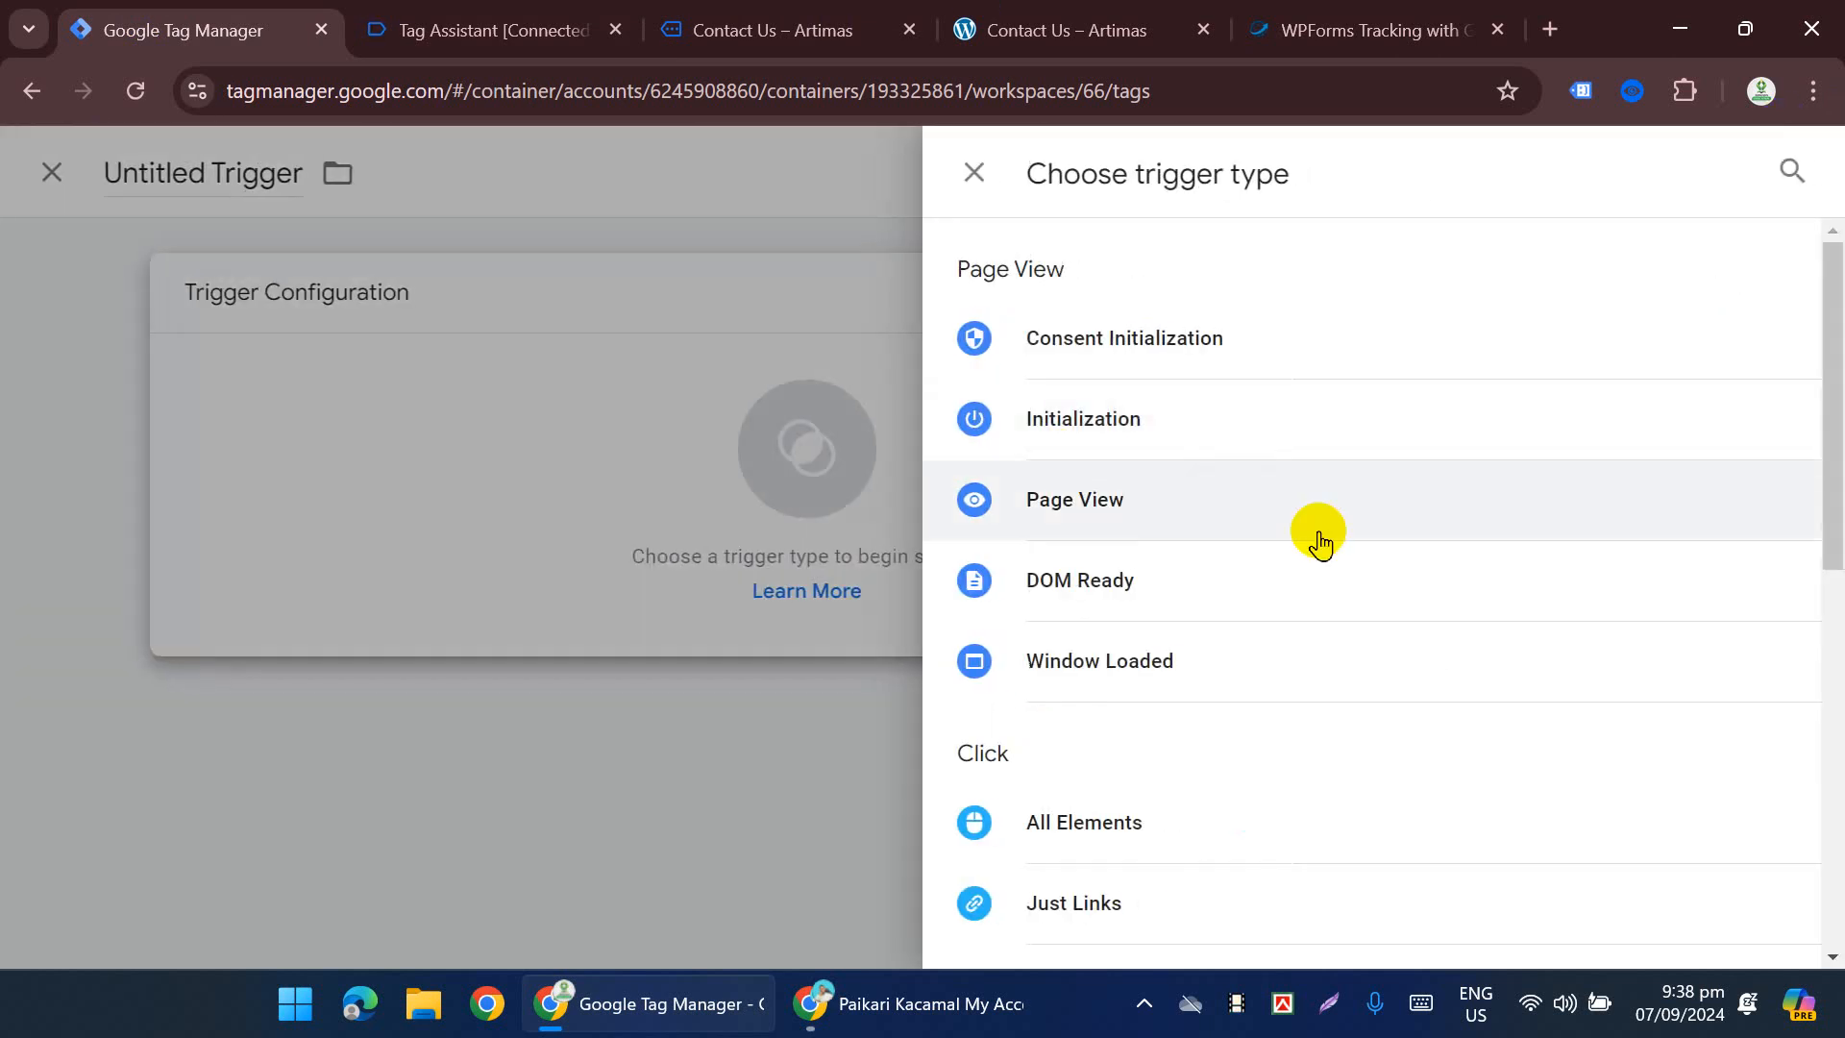
scroll(1288, 576, down, 3)
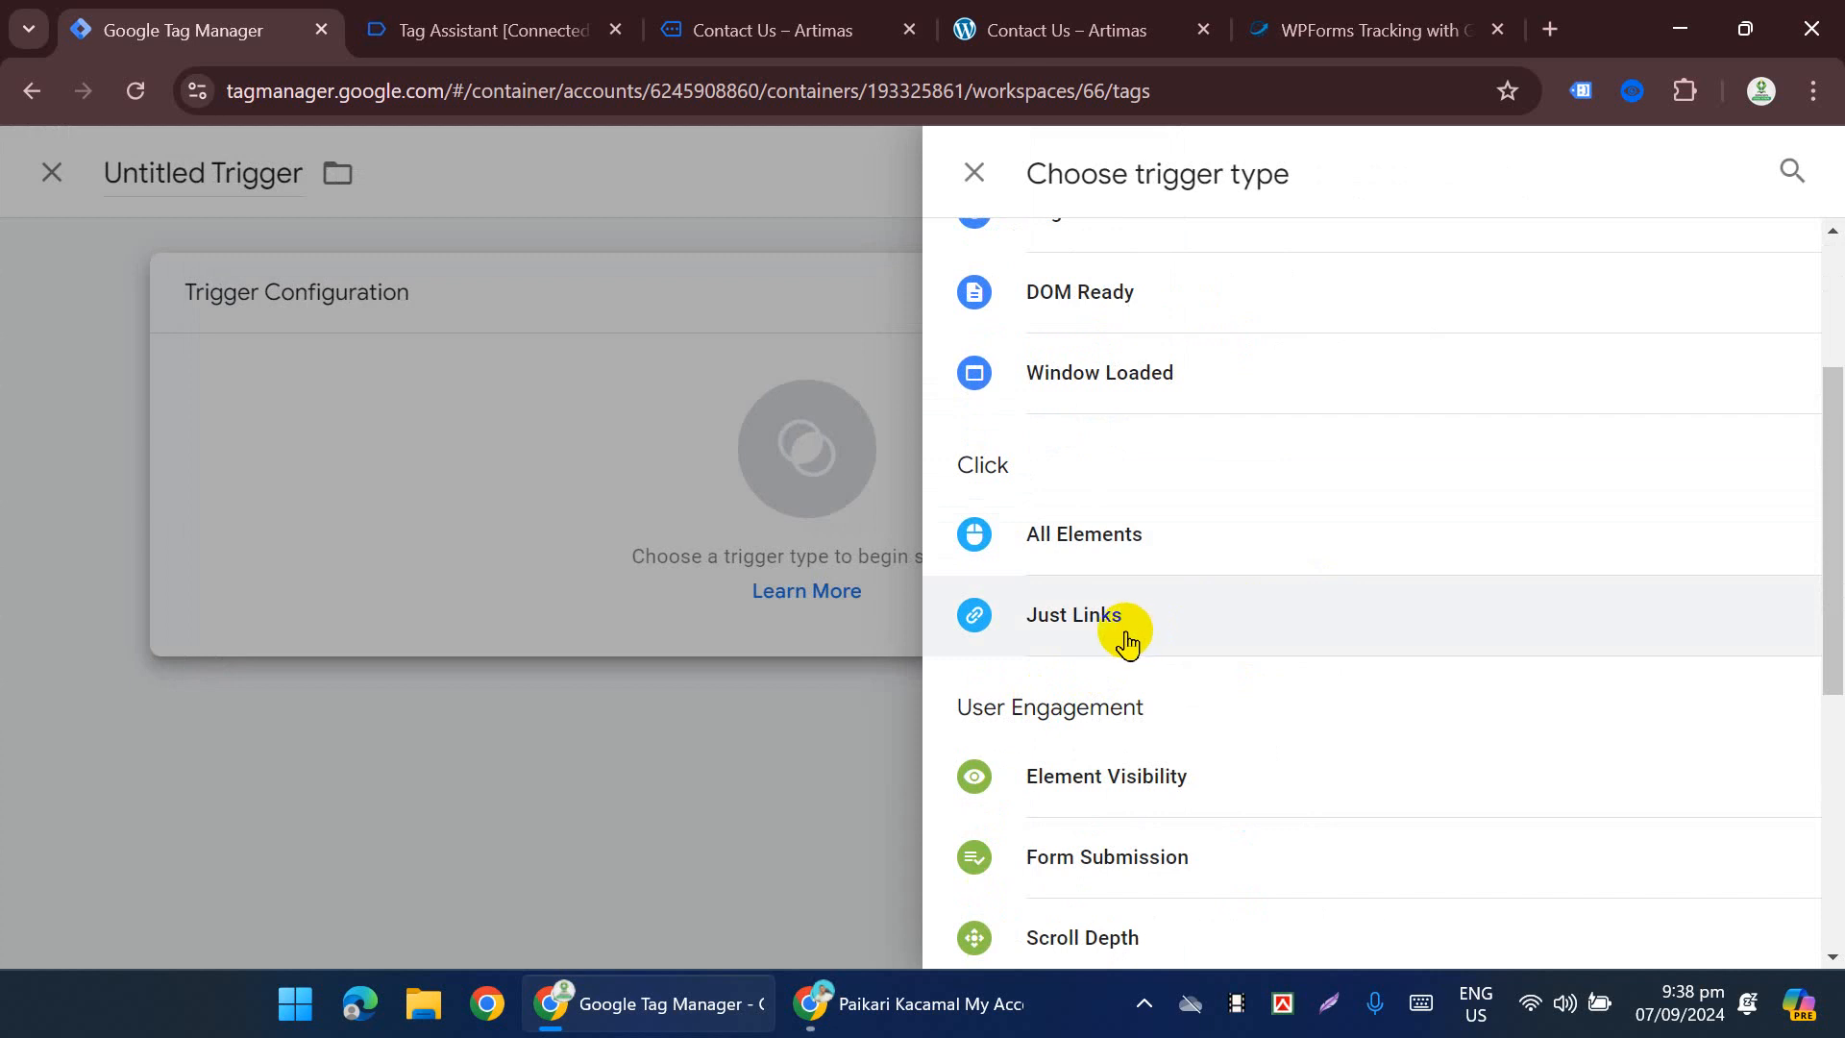
click(1140, 632)
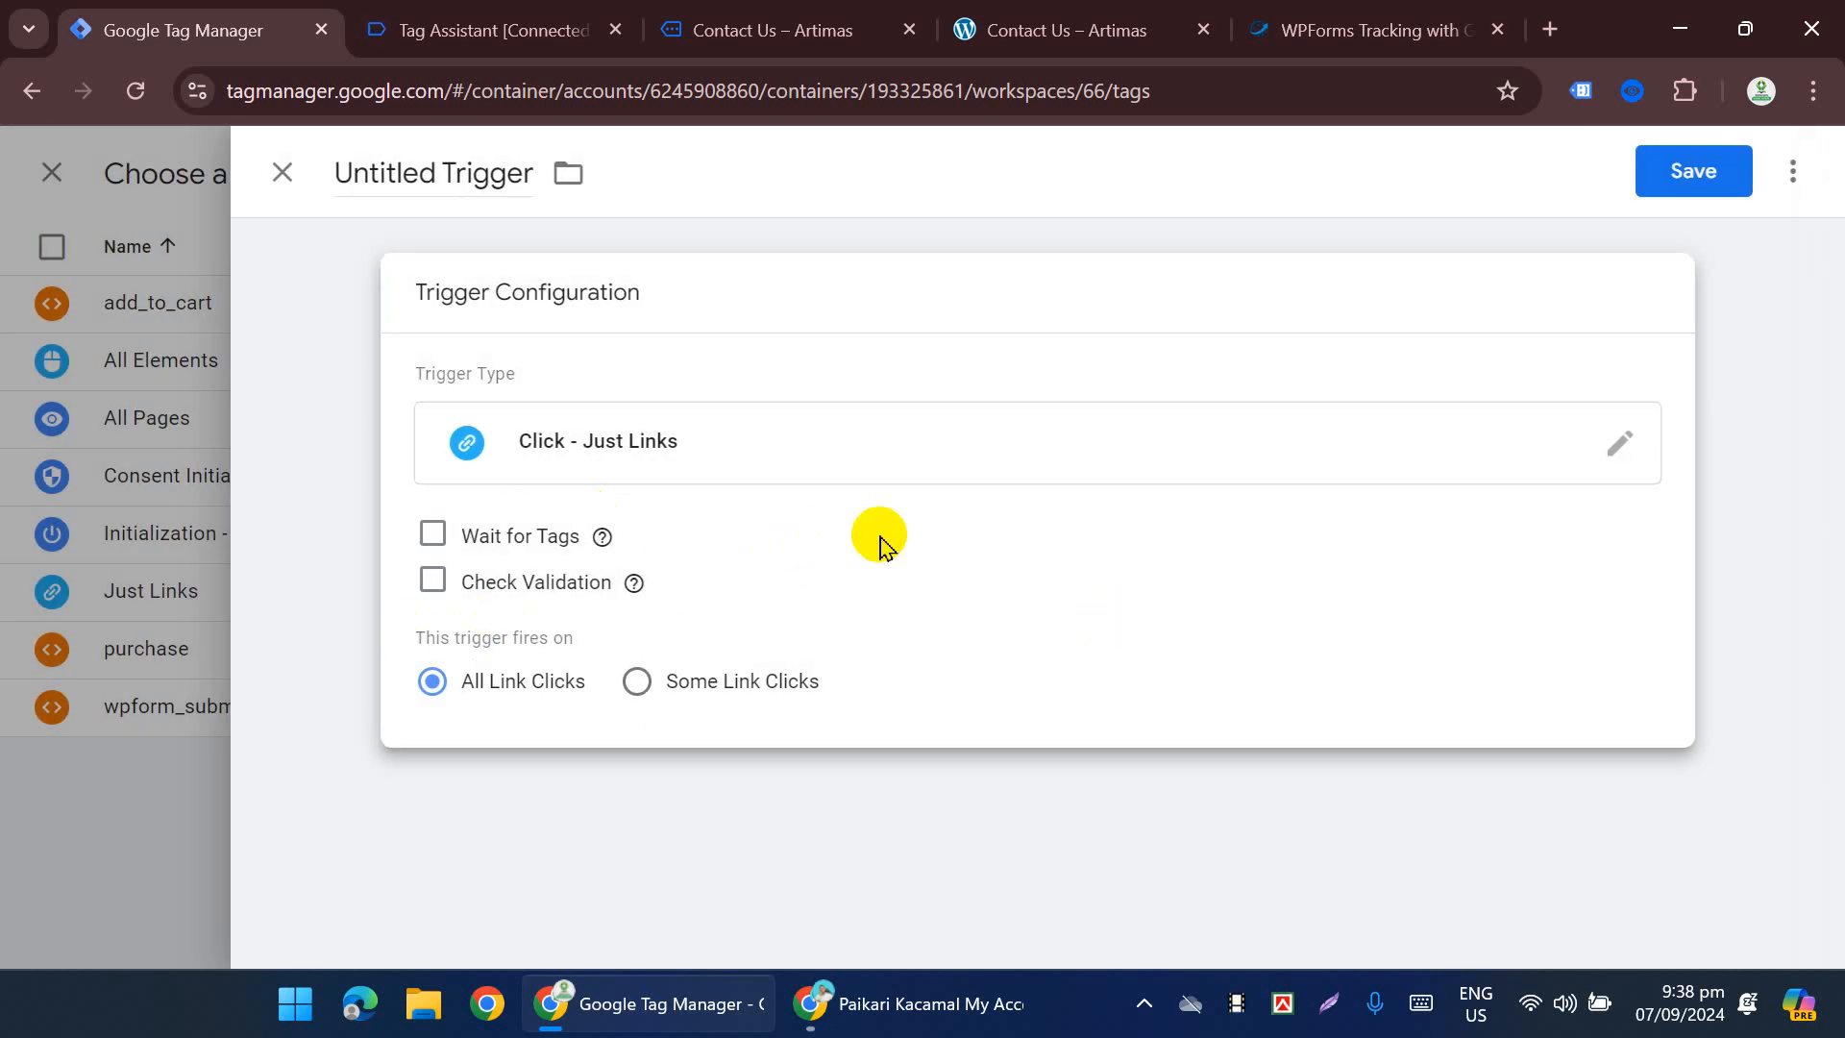
Step: Make the trigger fire on Some Link Clicks where Click URL contains "tel:"
click(637, 681)
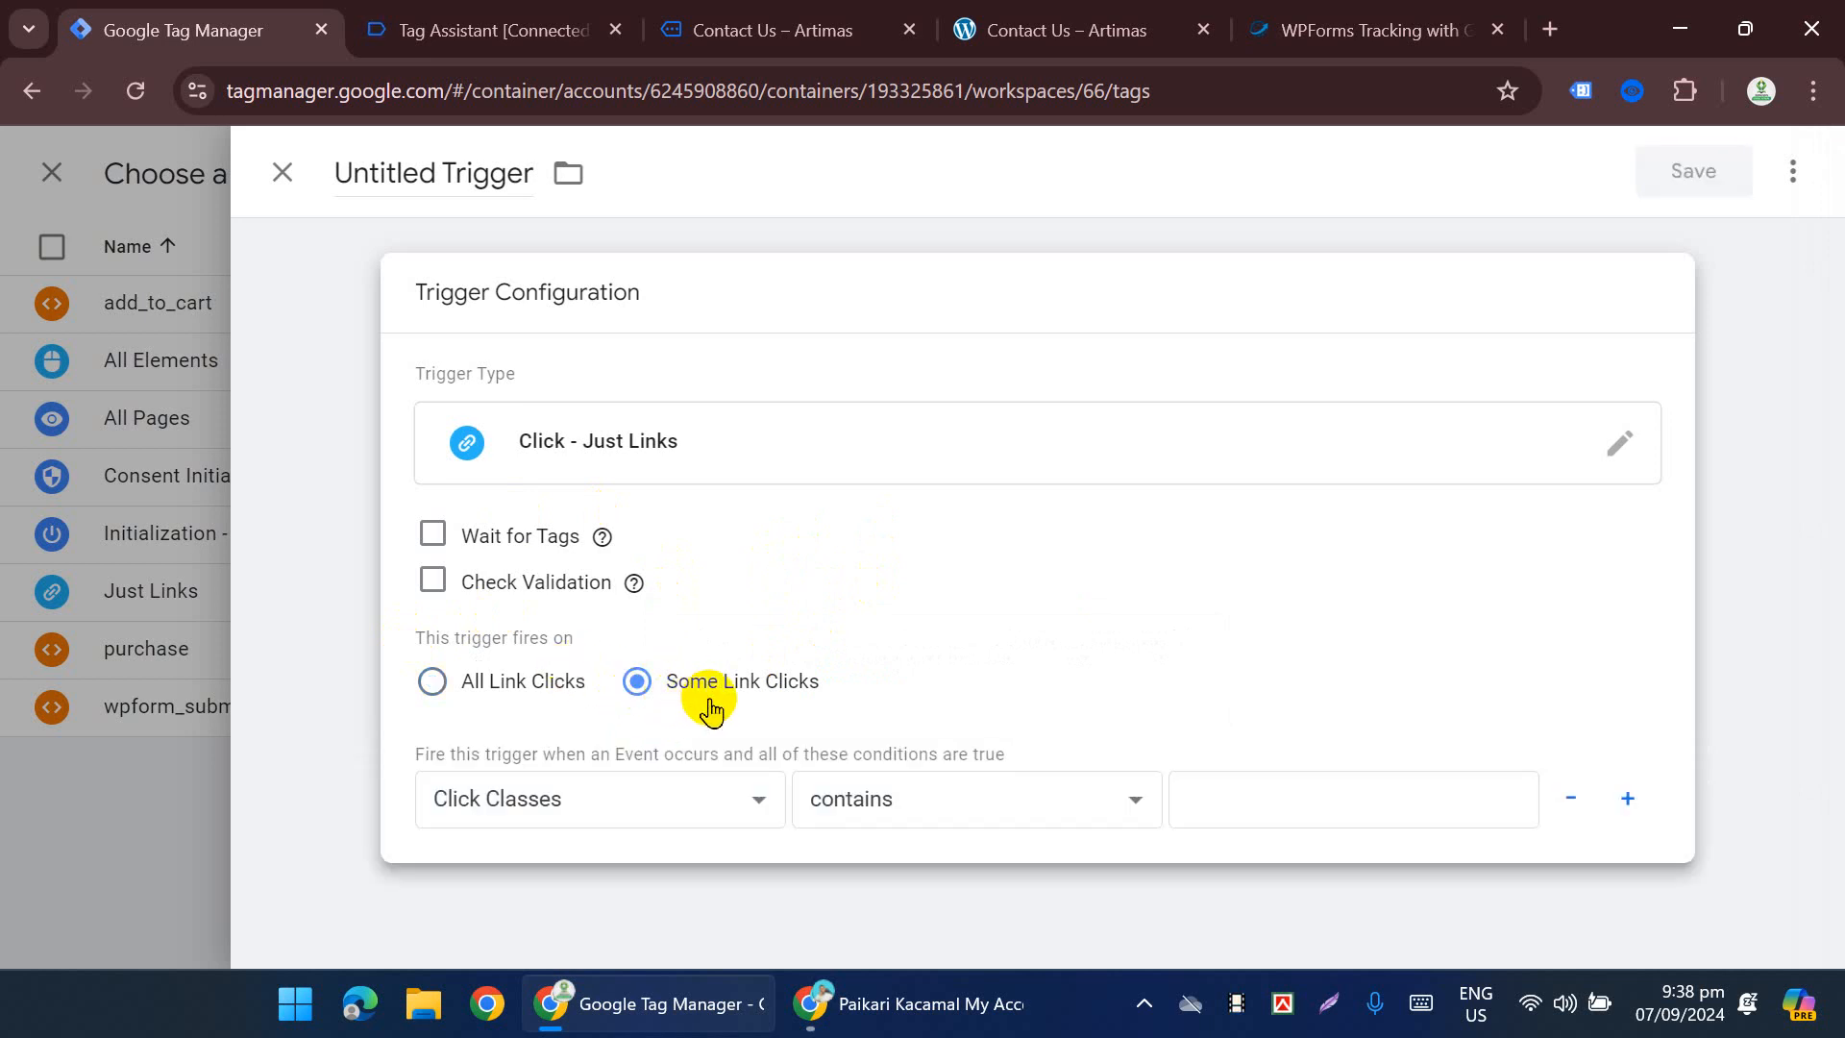
click(586, 817)
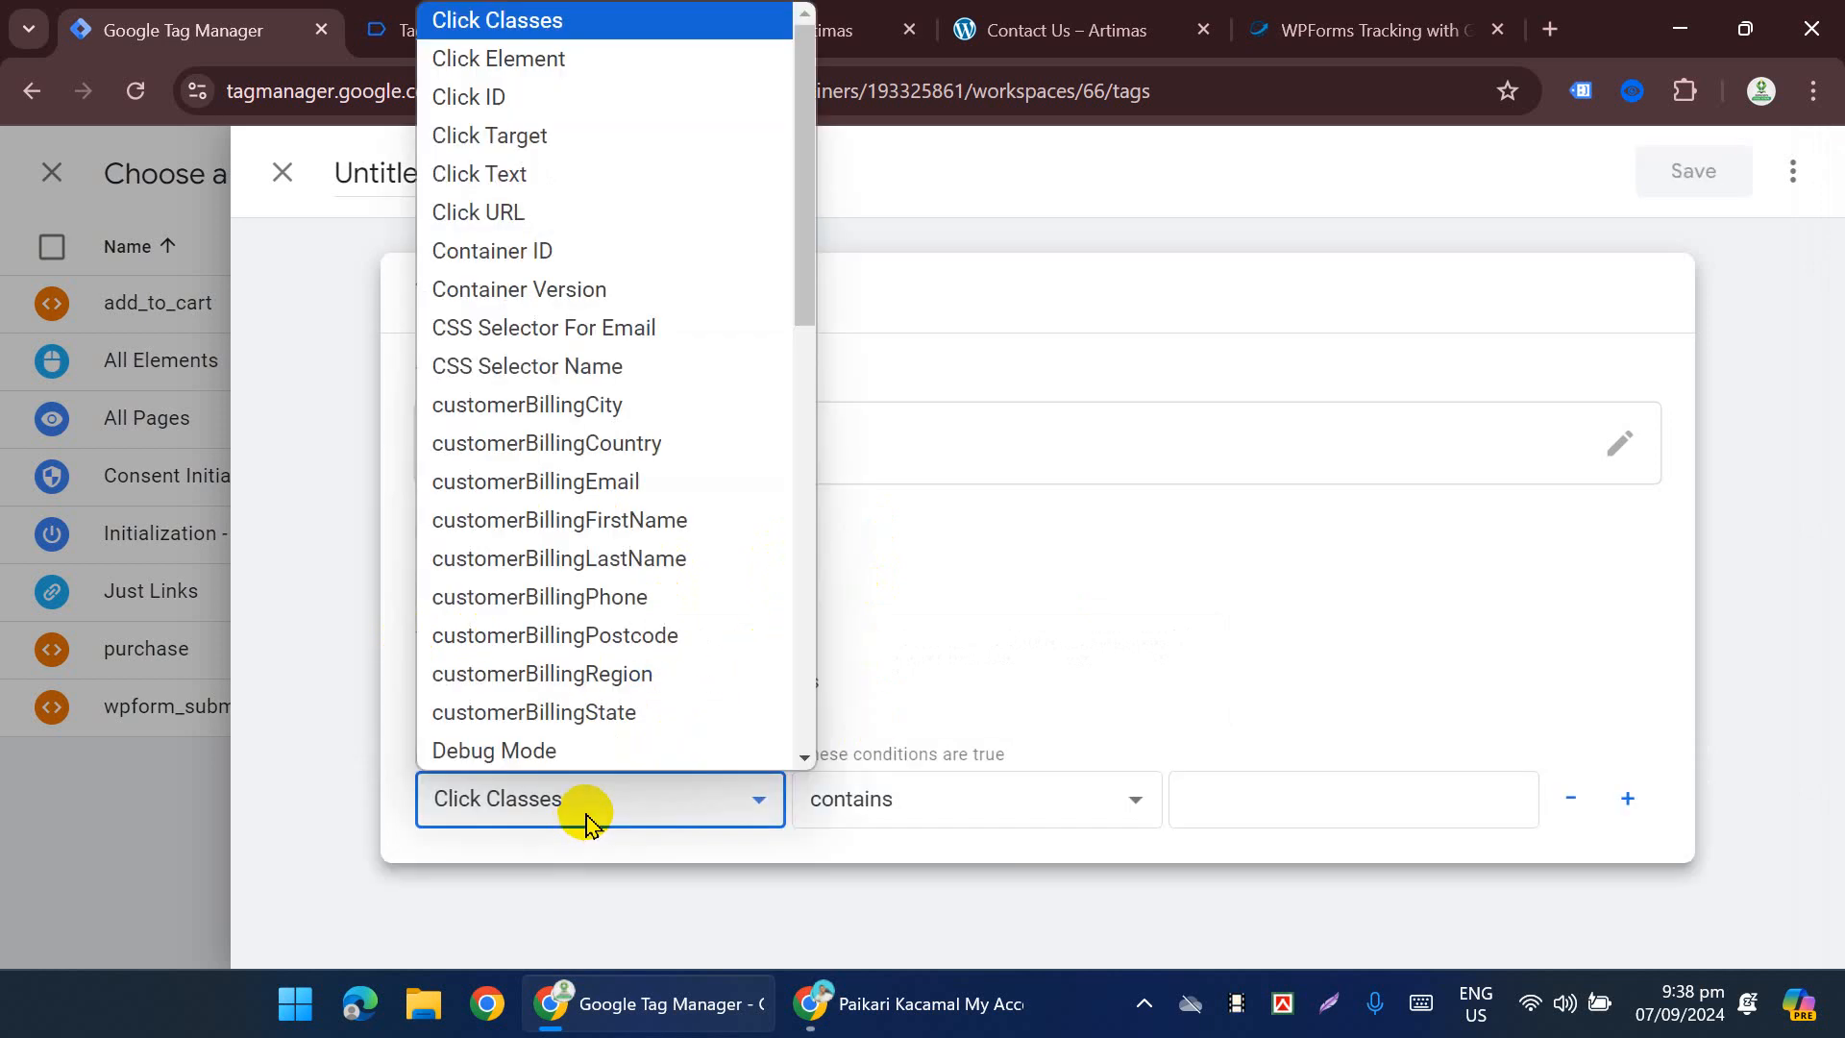
click(554, 213)
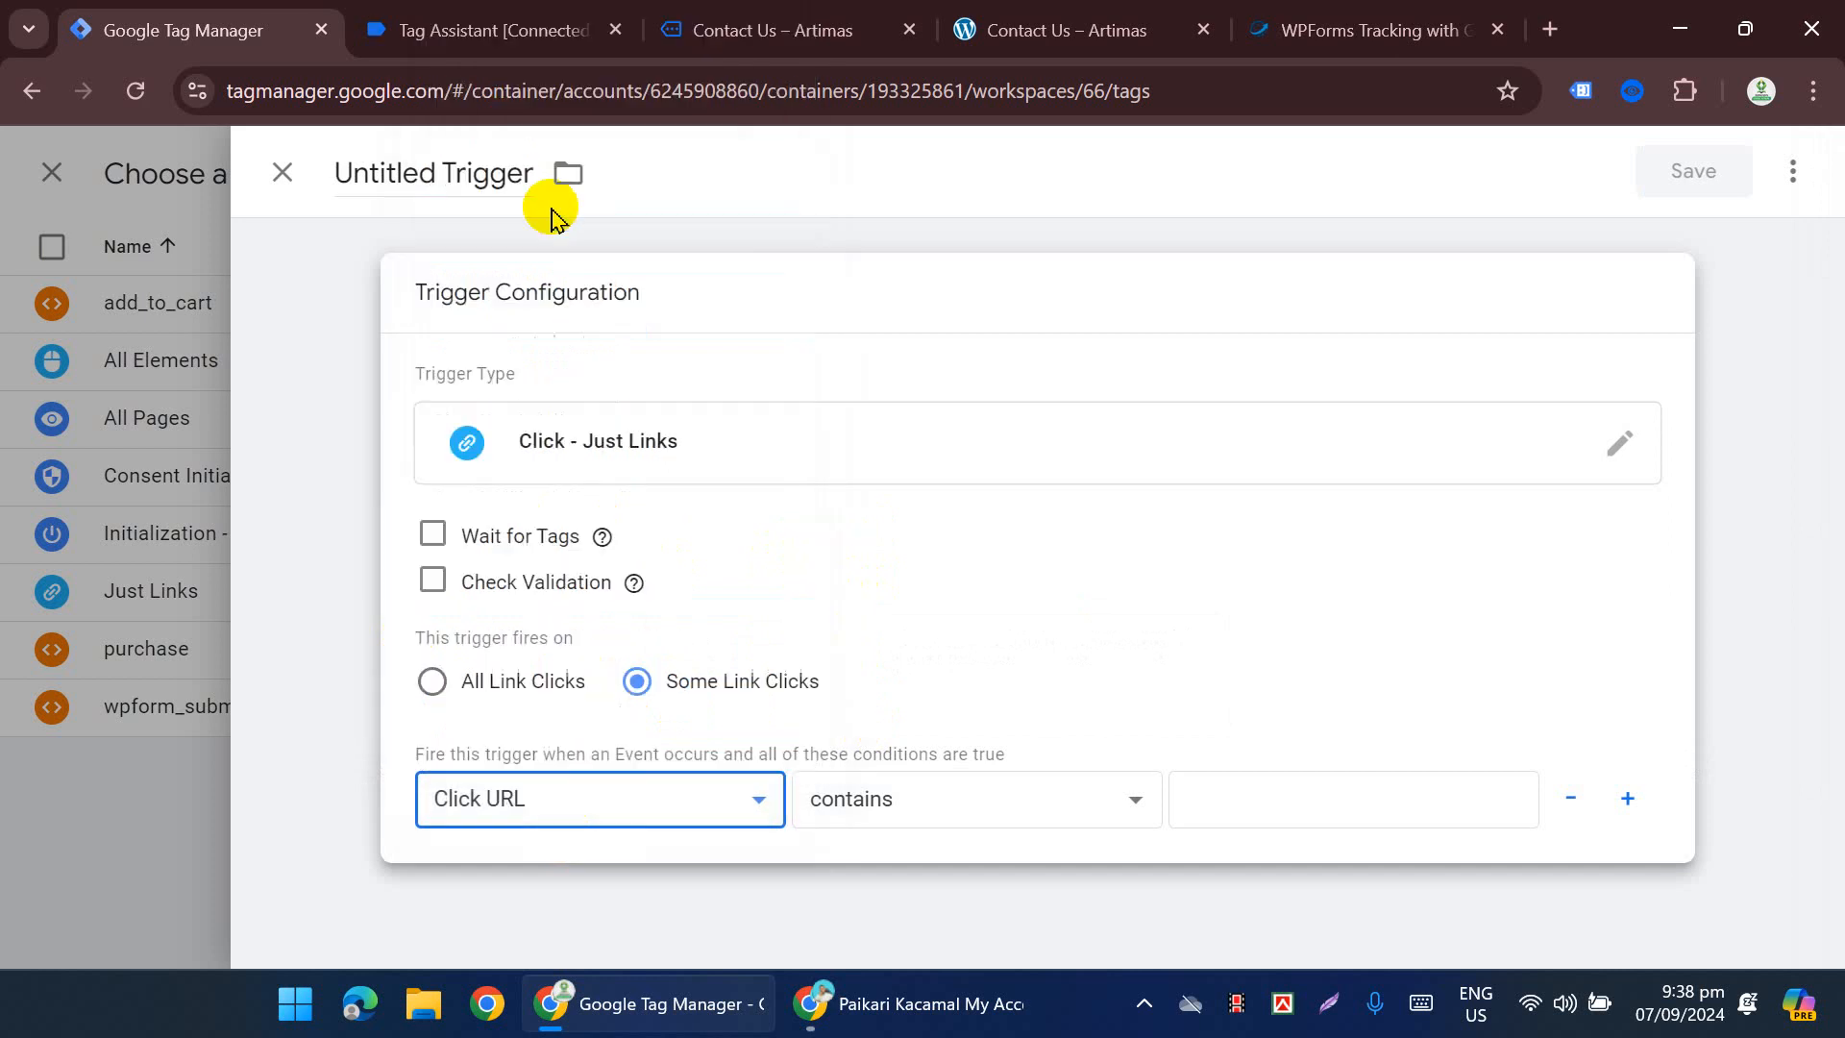
click(554, 803)
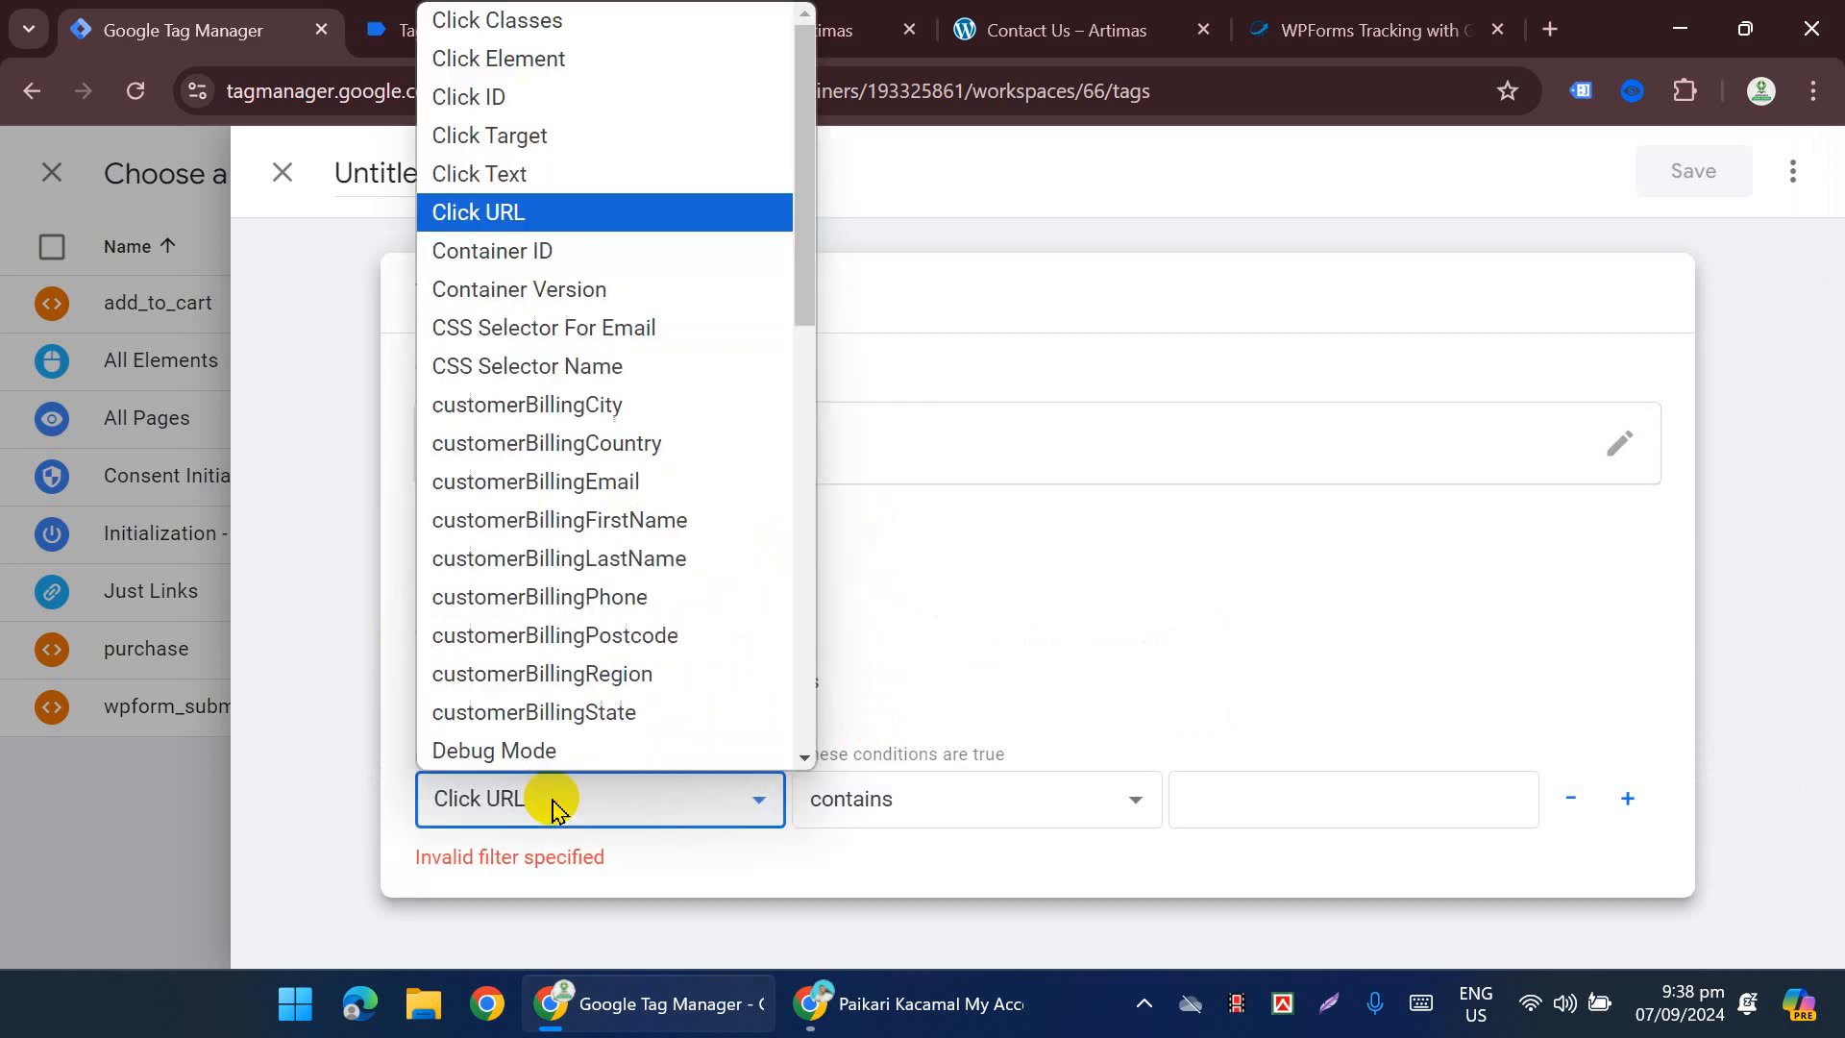
click(588, 211)
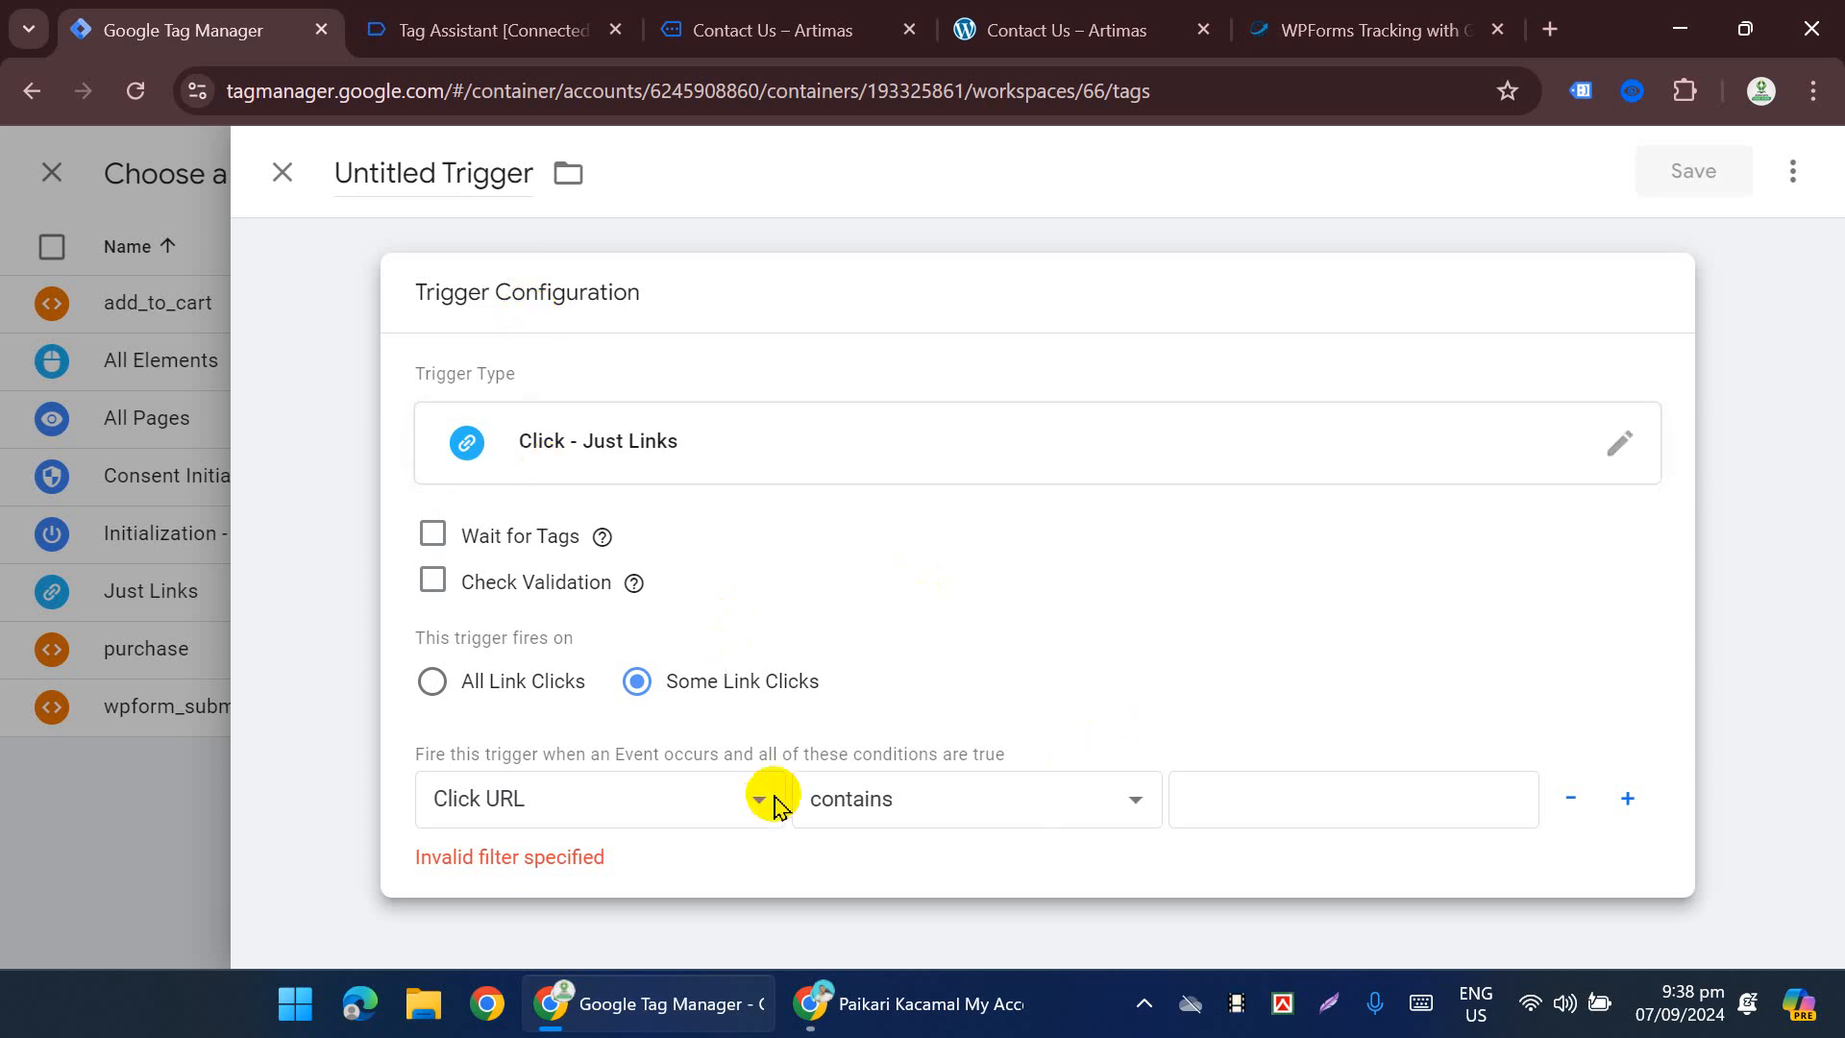
click(1235, 806)
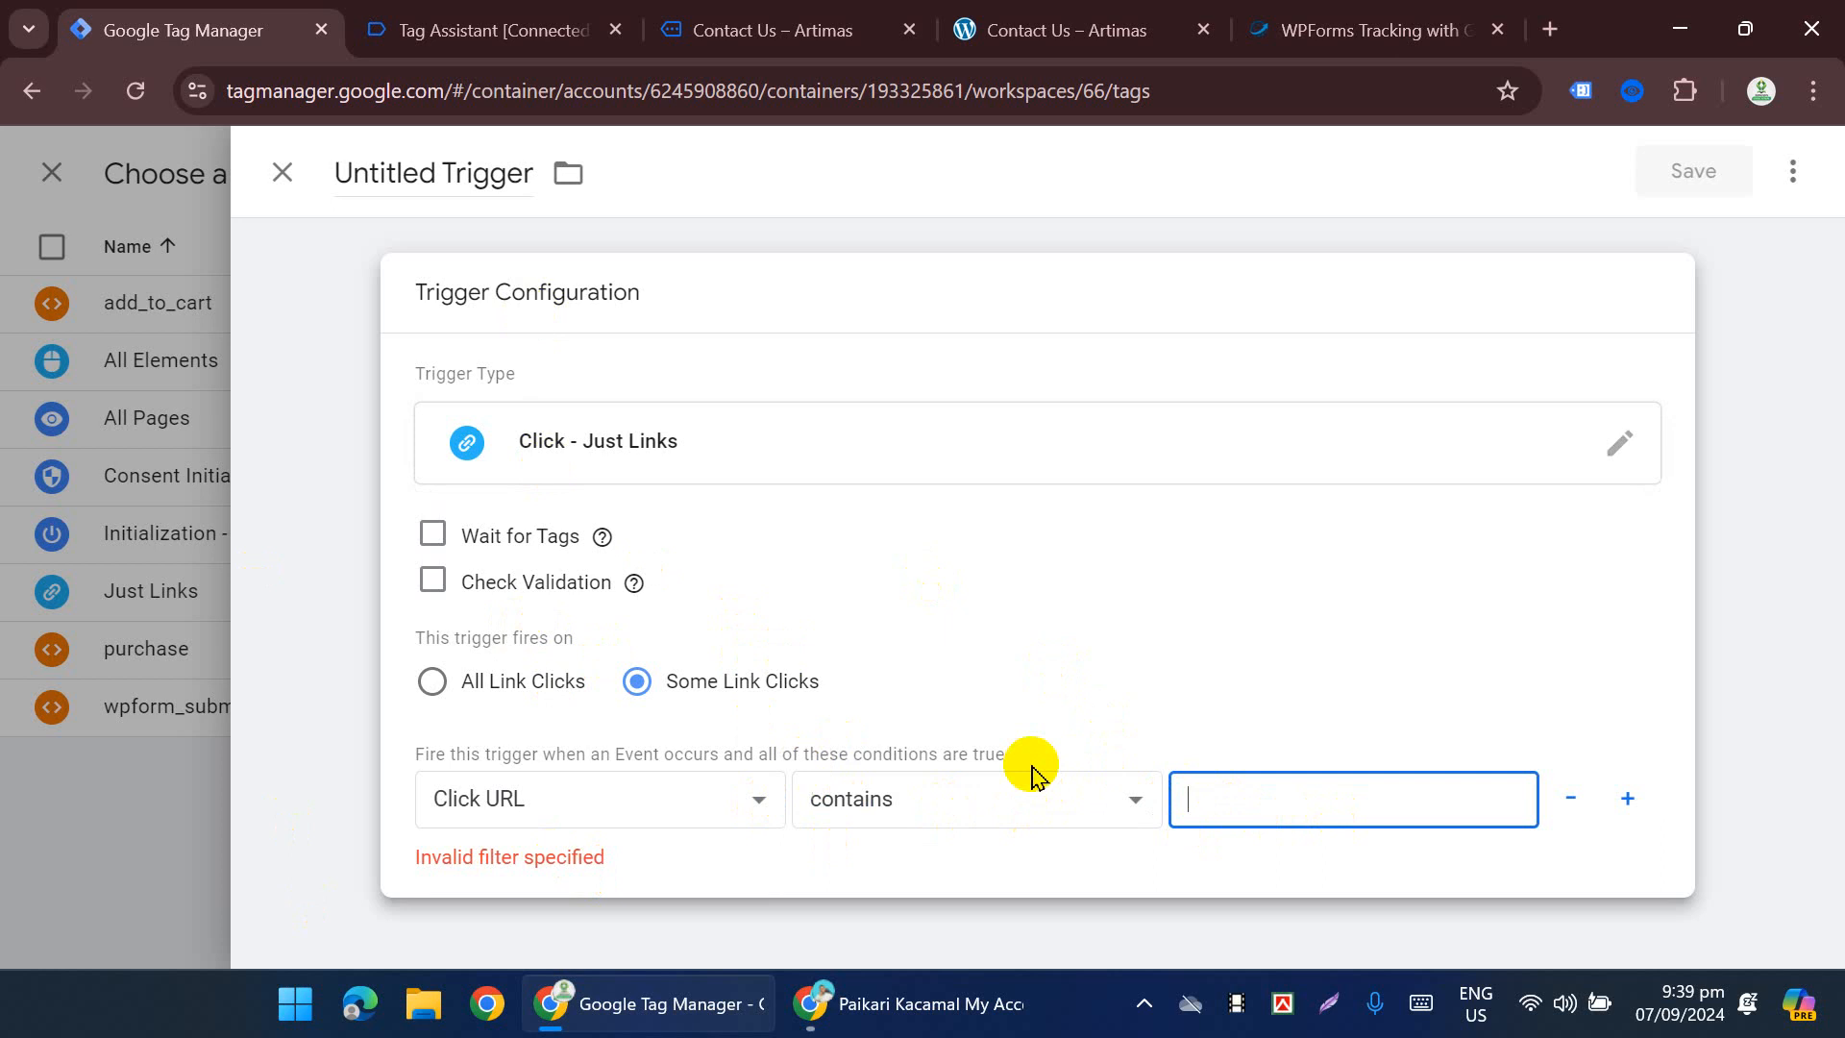
text(el:)
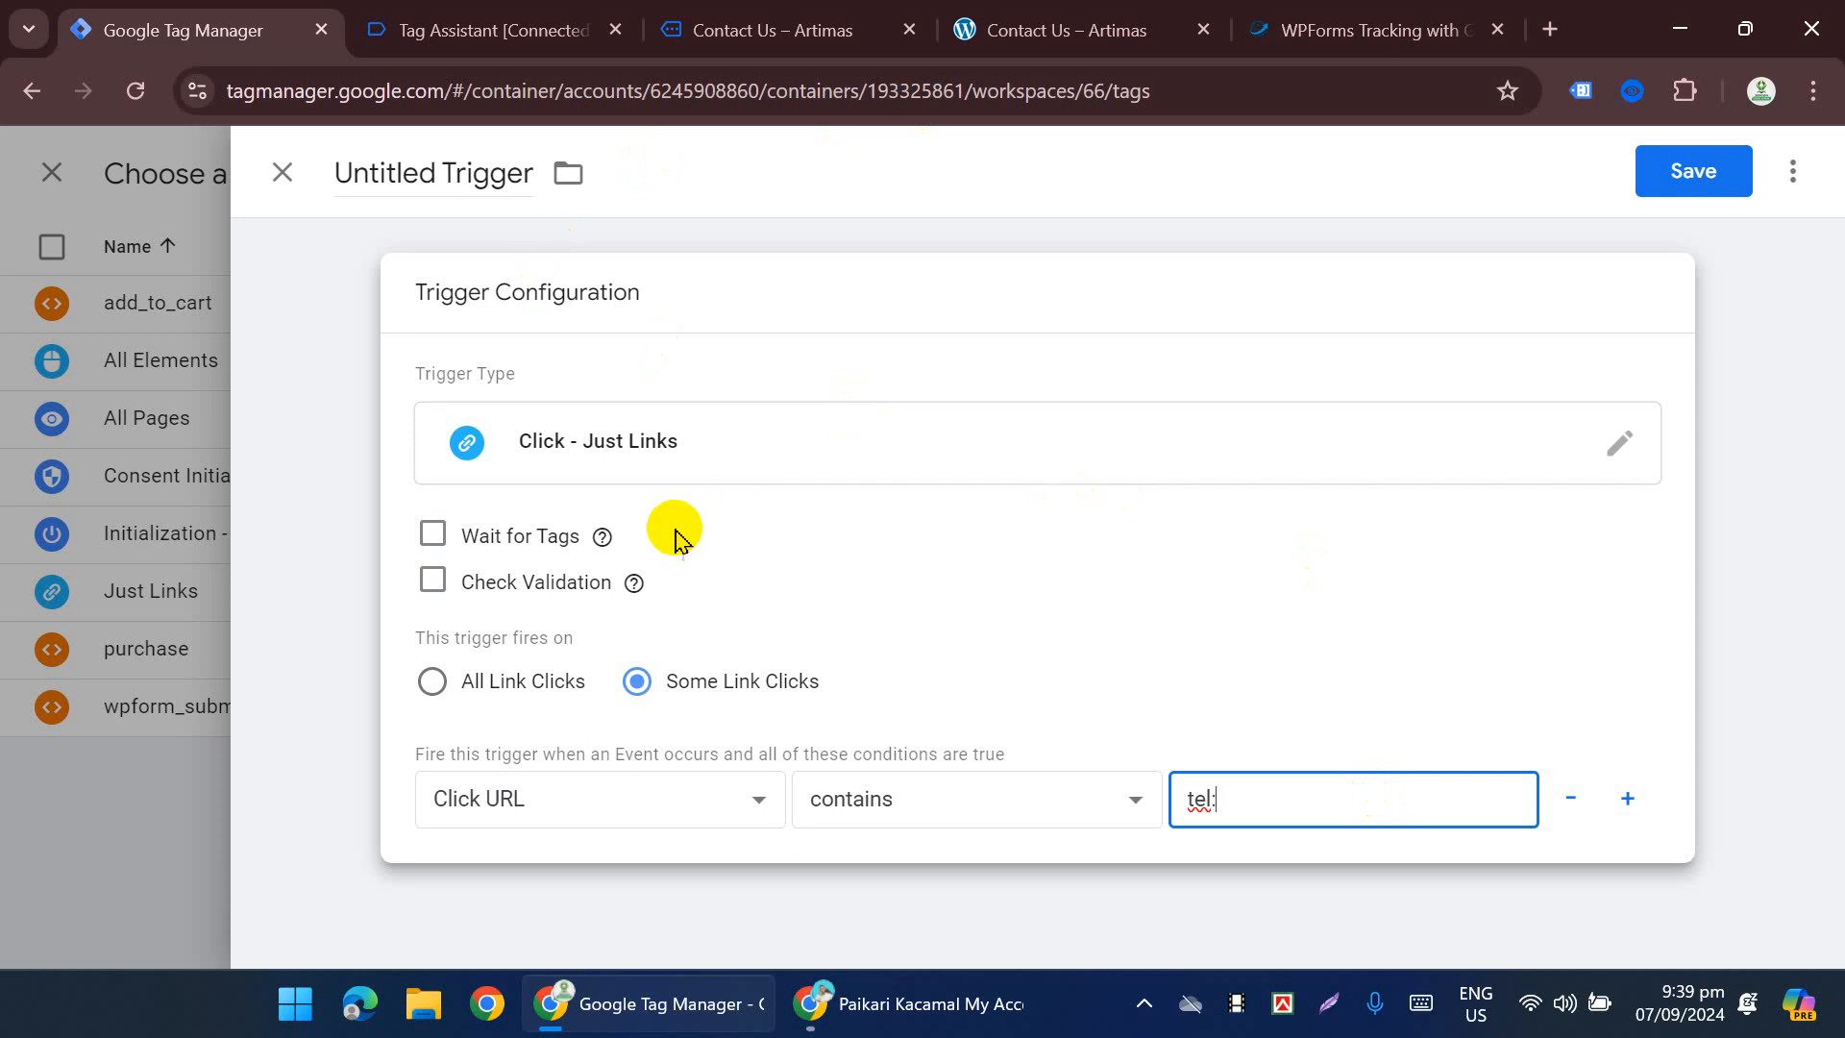
Step: Name the trigger "Click on phone NO", save it, and close the old Tag Assistant and Contact Us preview tabs
click(429, 171)
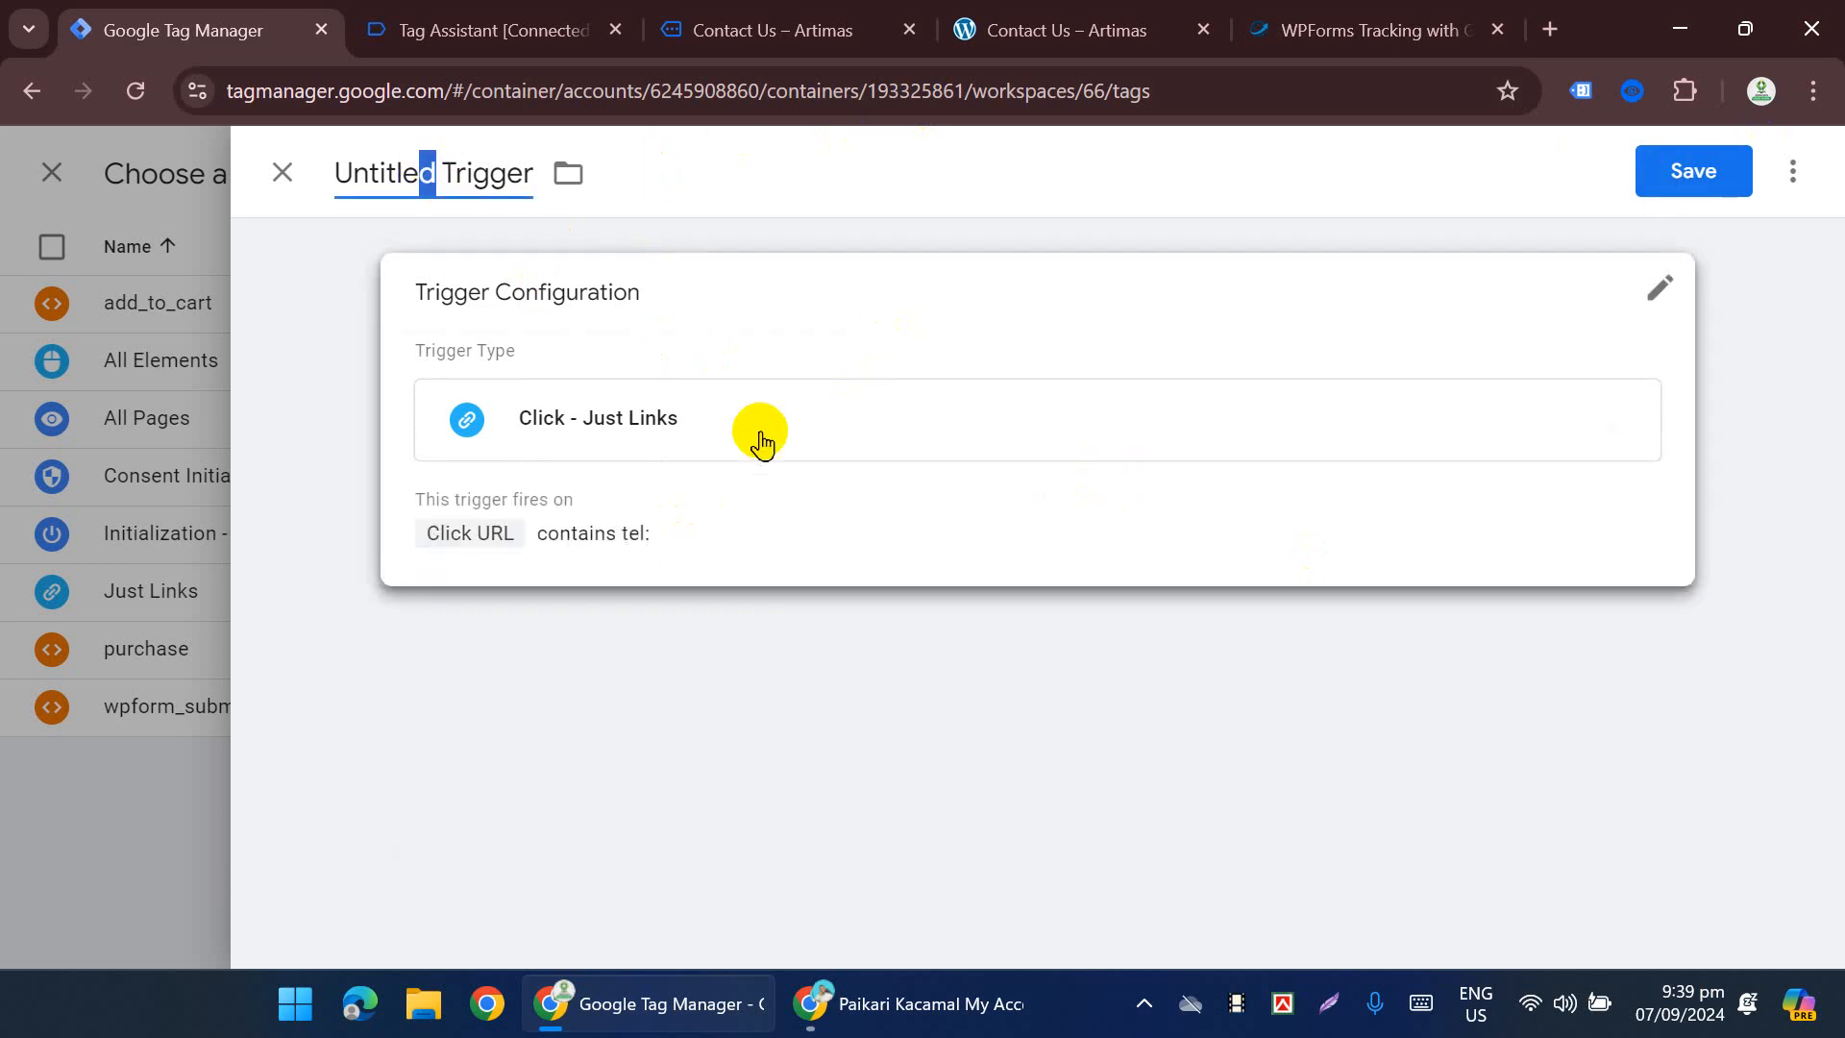
key(ctrl+a)
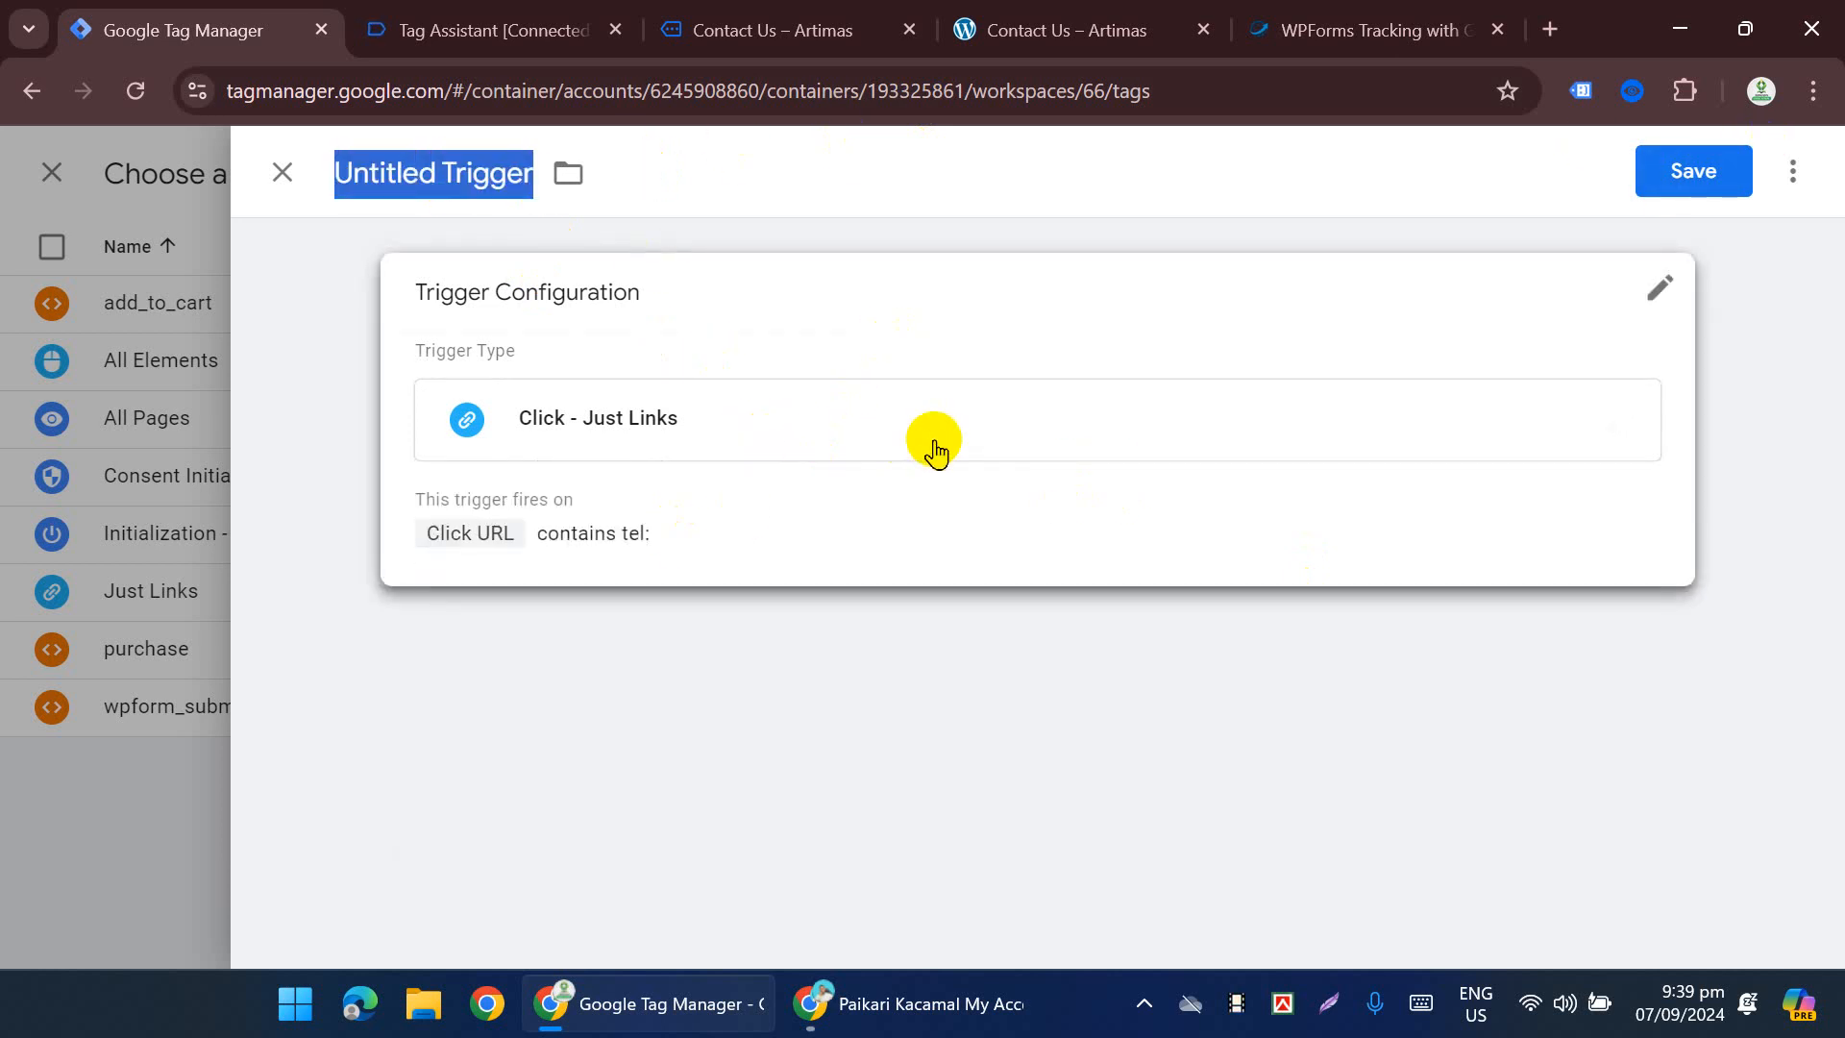
text(Click on phone NO)
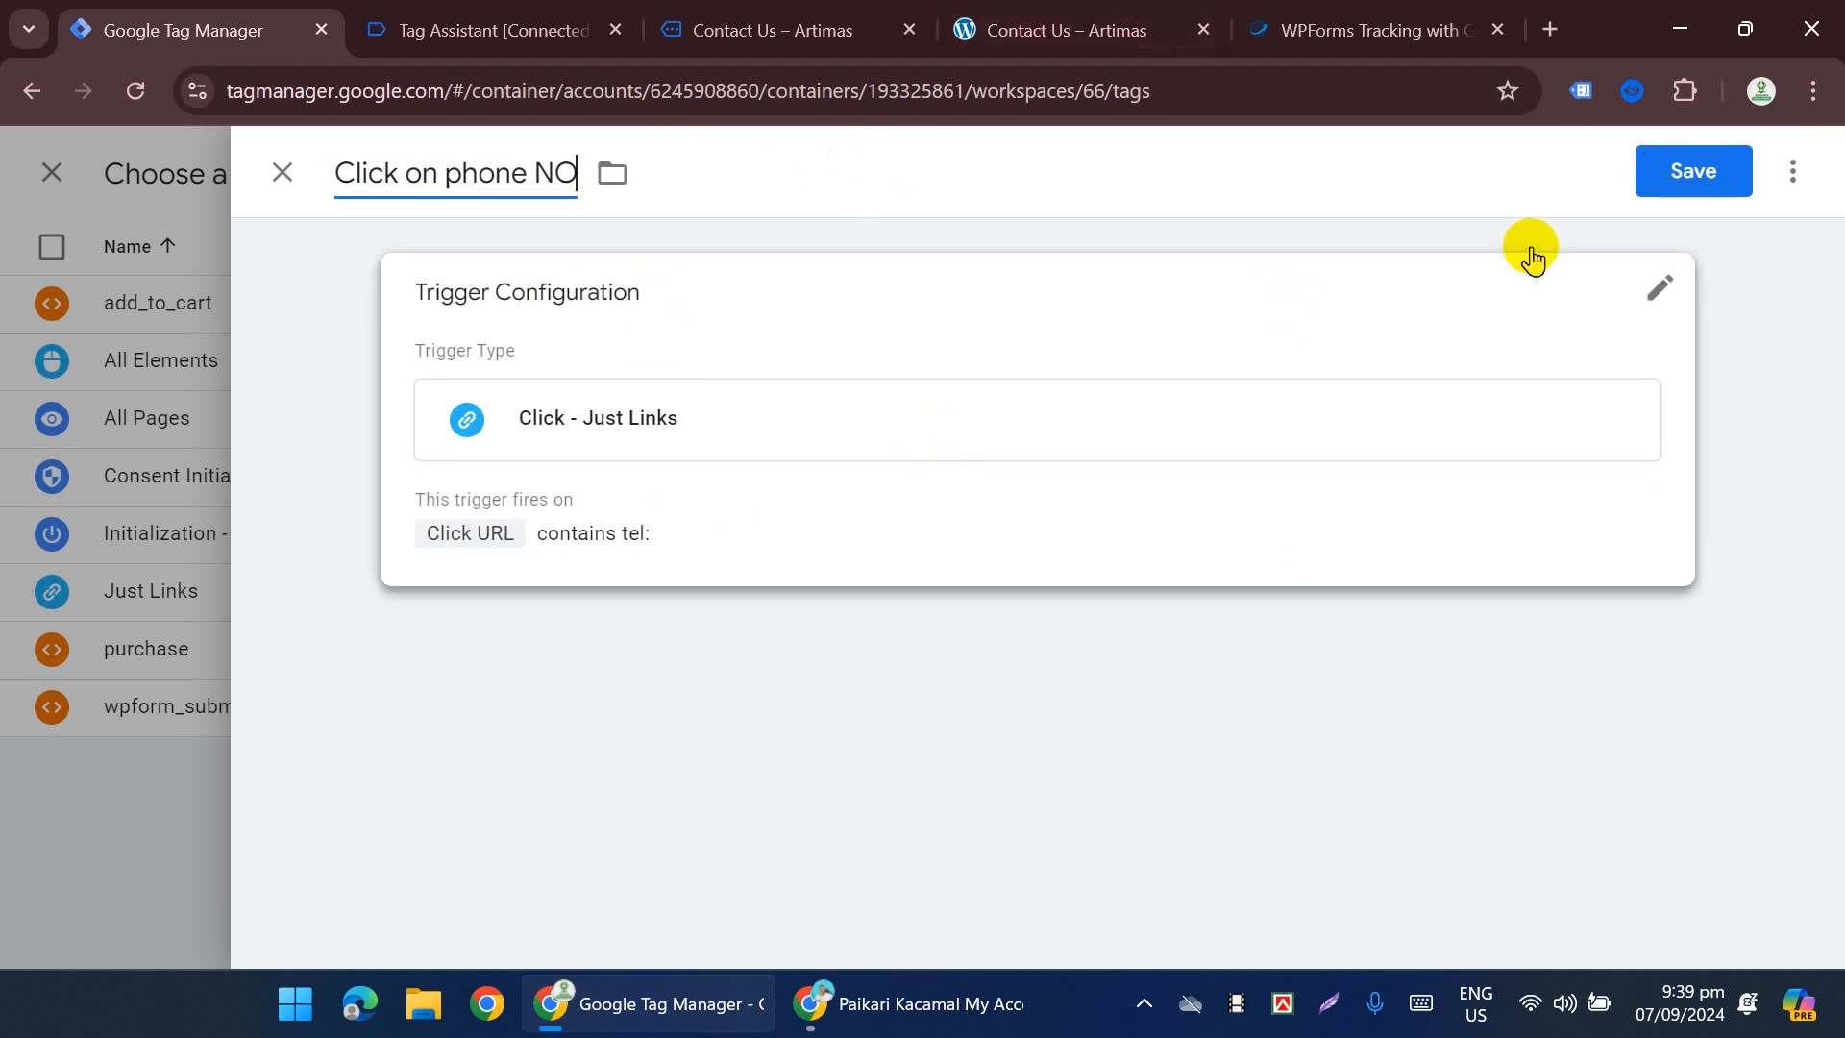
click(1672, 185)
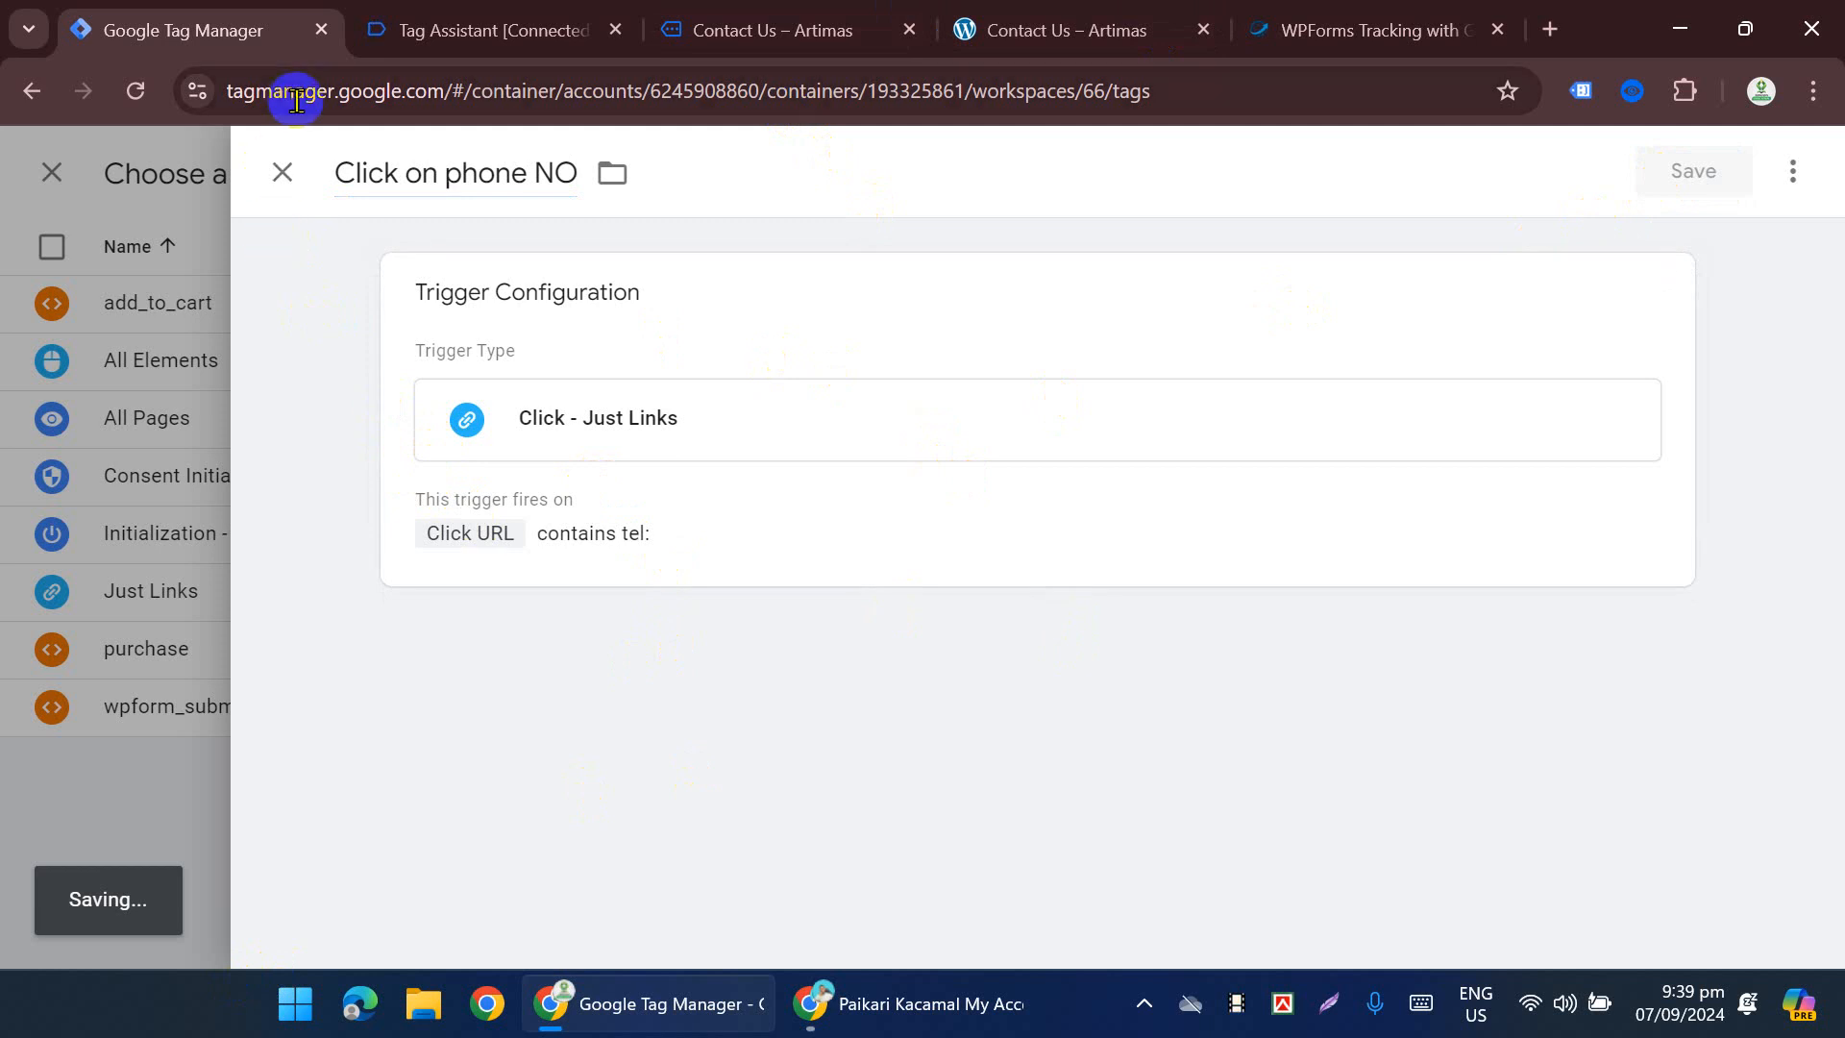
click(614, 30)
click(611, 29)
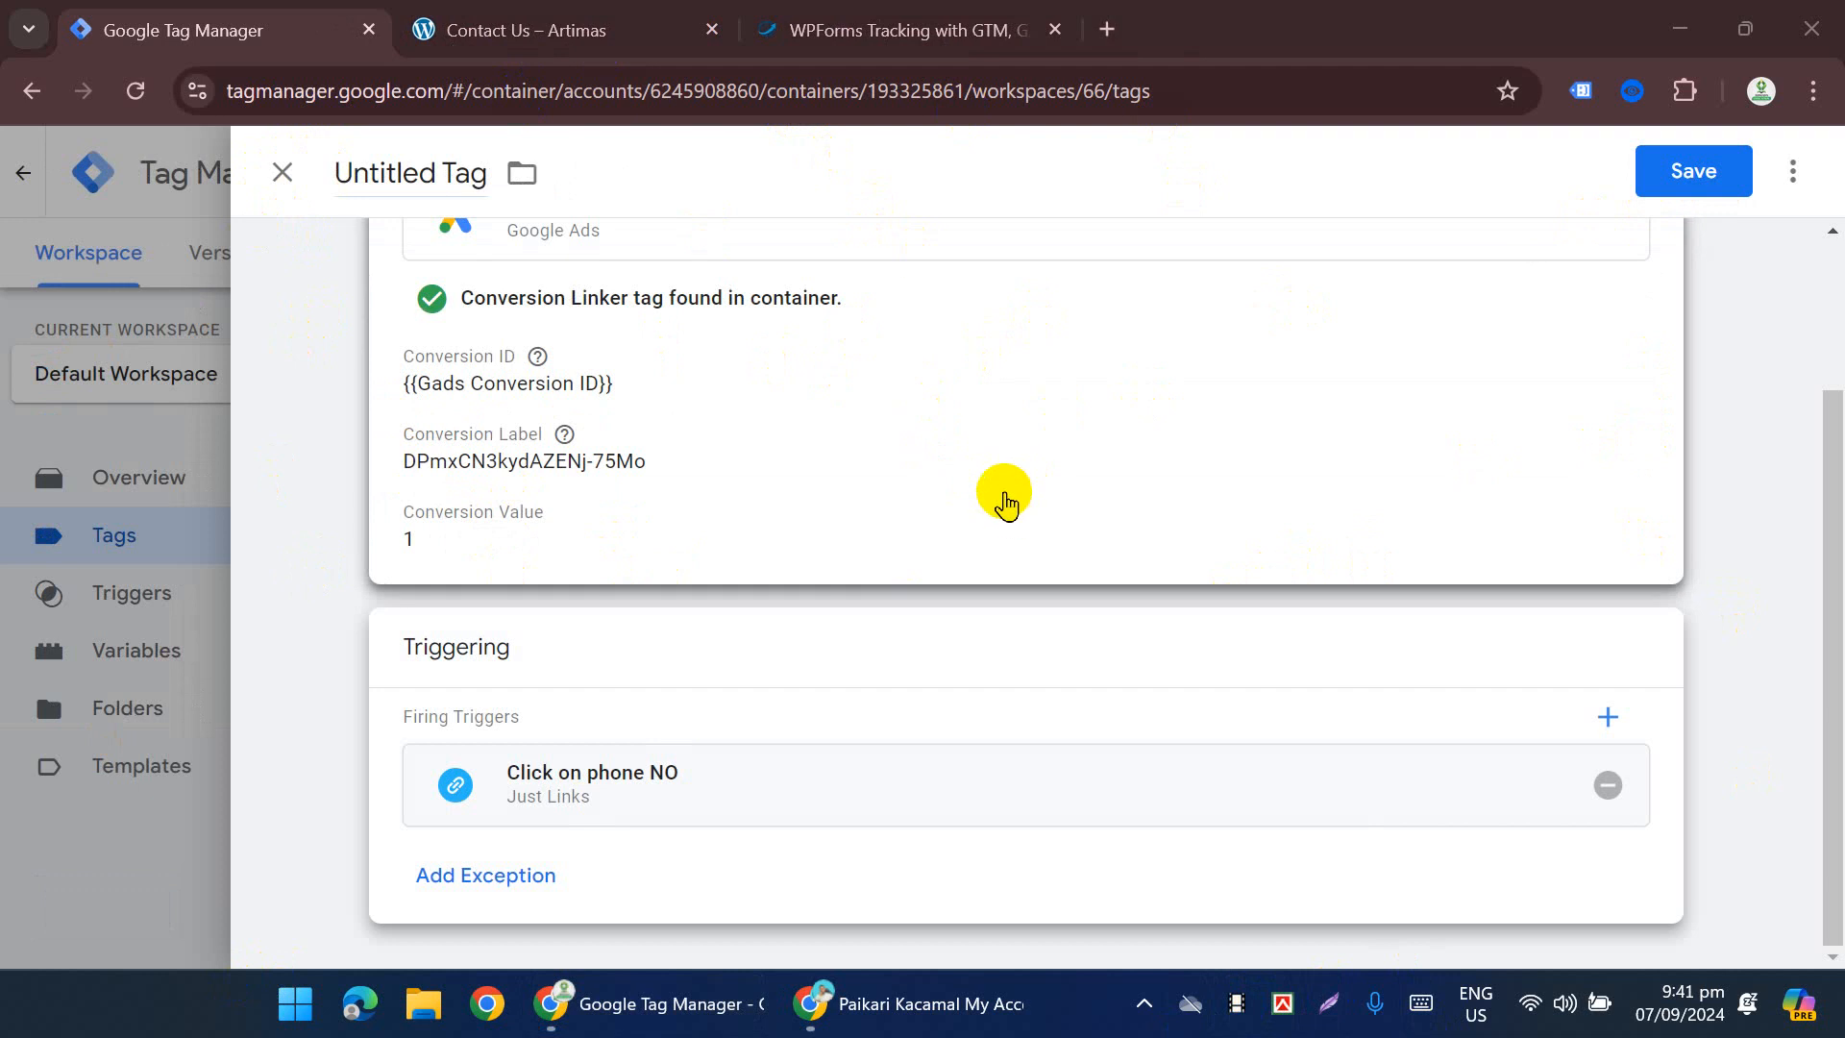
Step: Name the conversion tag "Click on phone NO" and save it
click(441, 173)
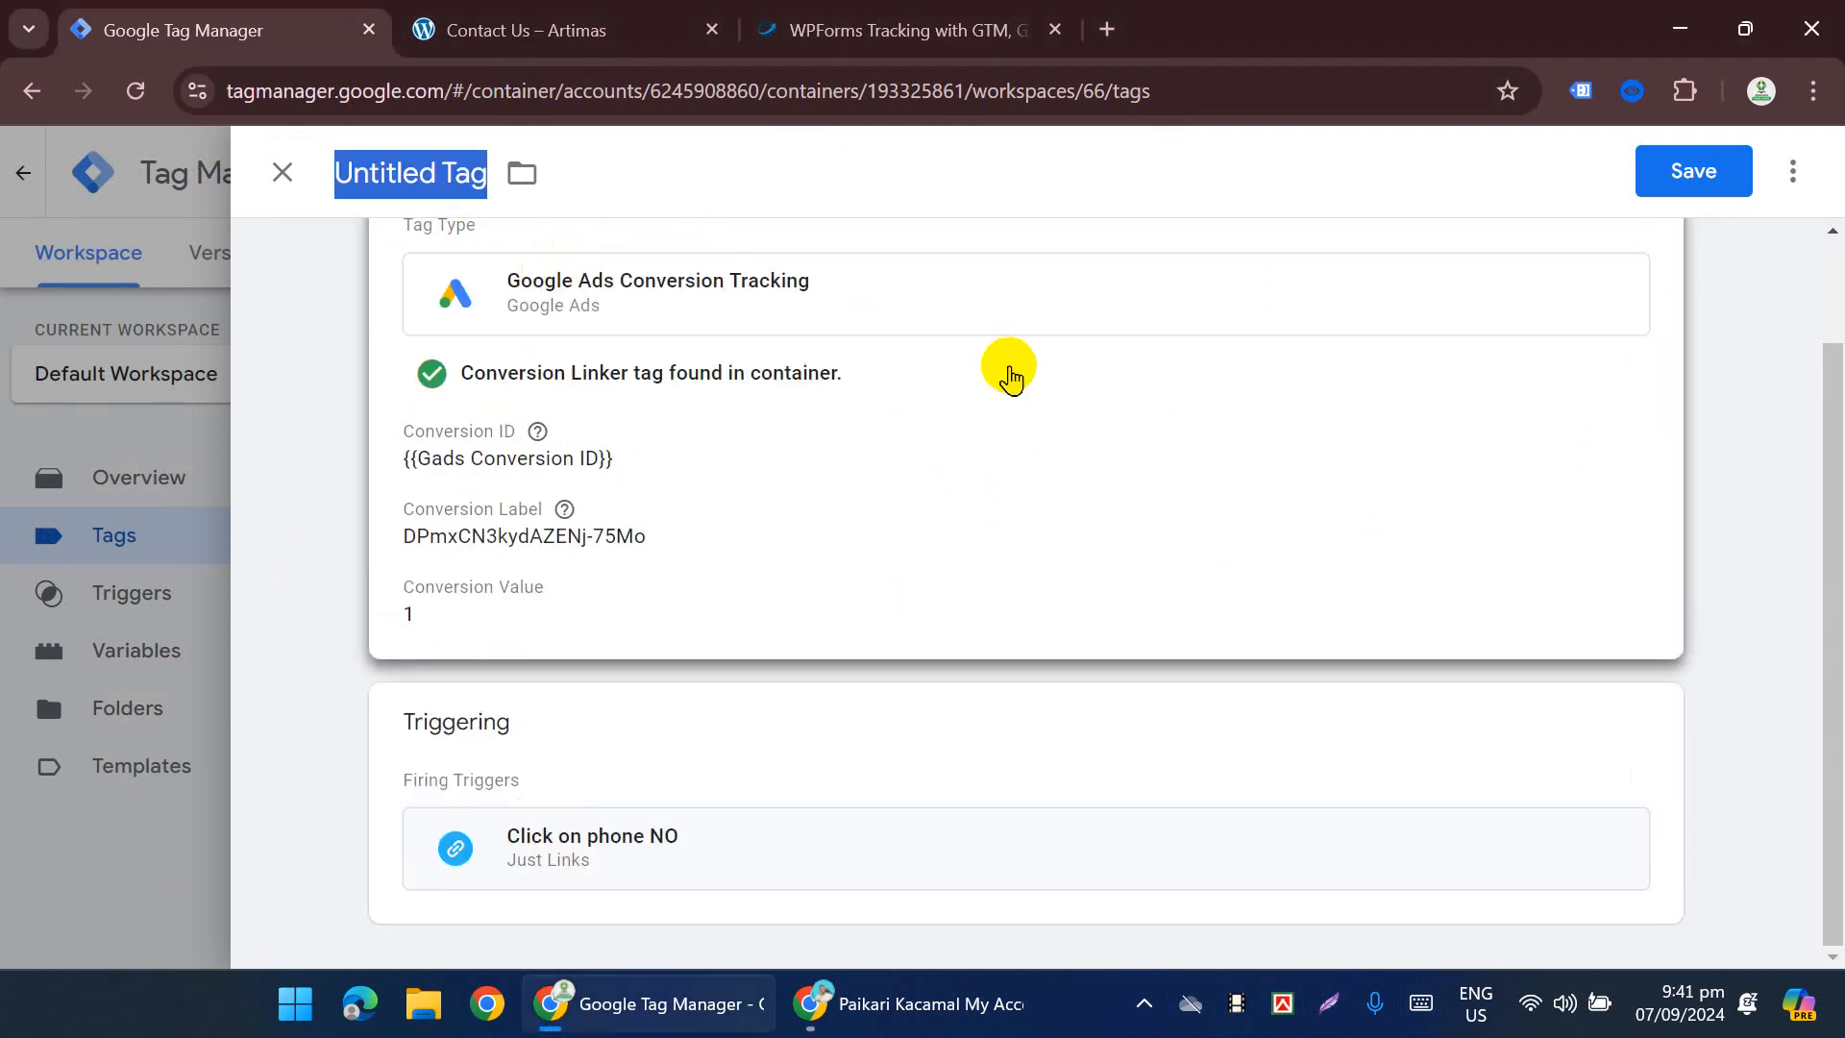
text(Click on phone NO)
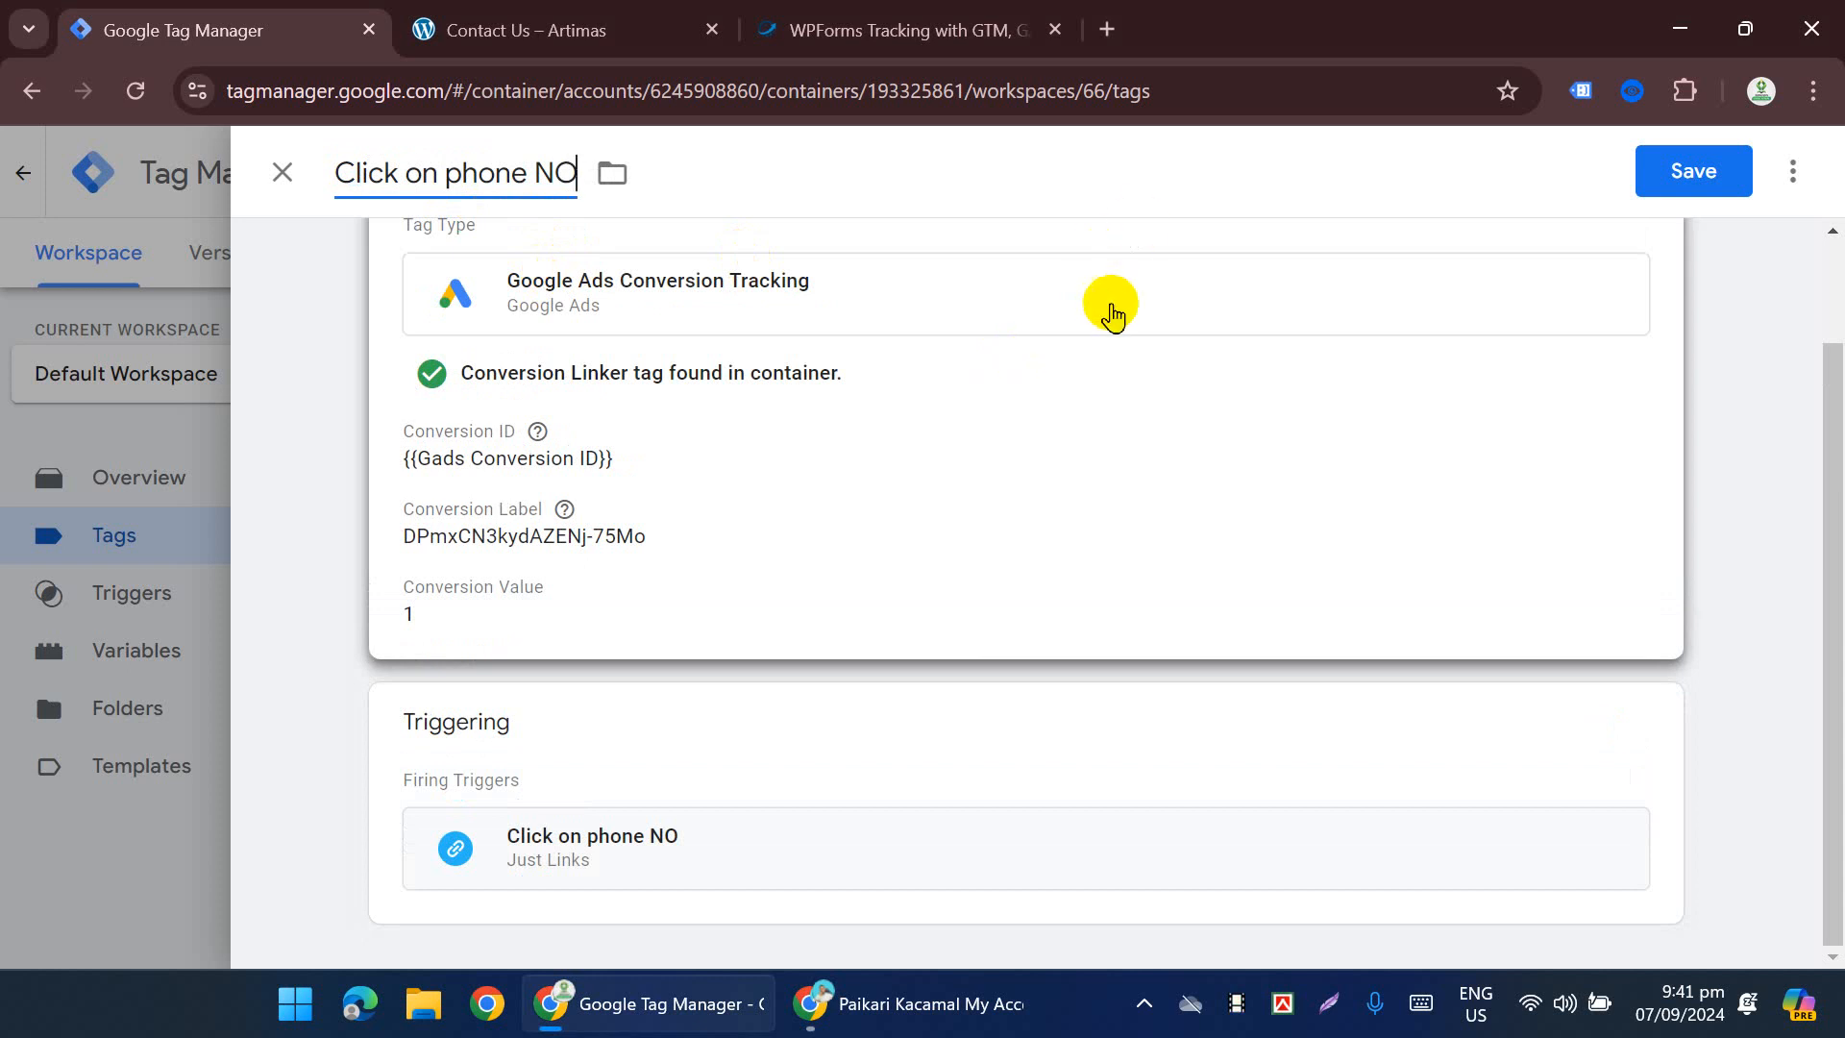
scroll(1103, 308, up, 2)
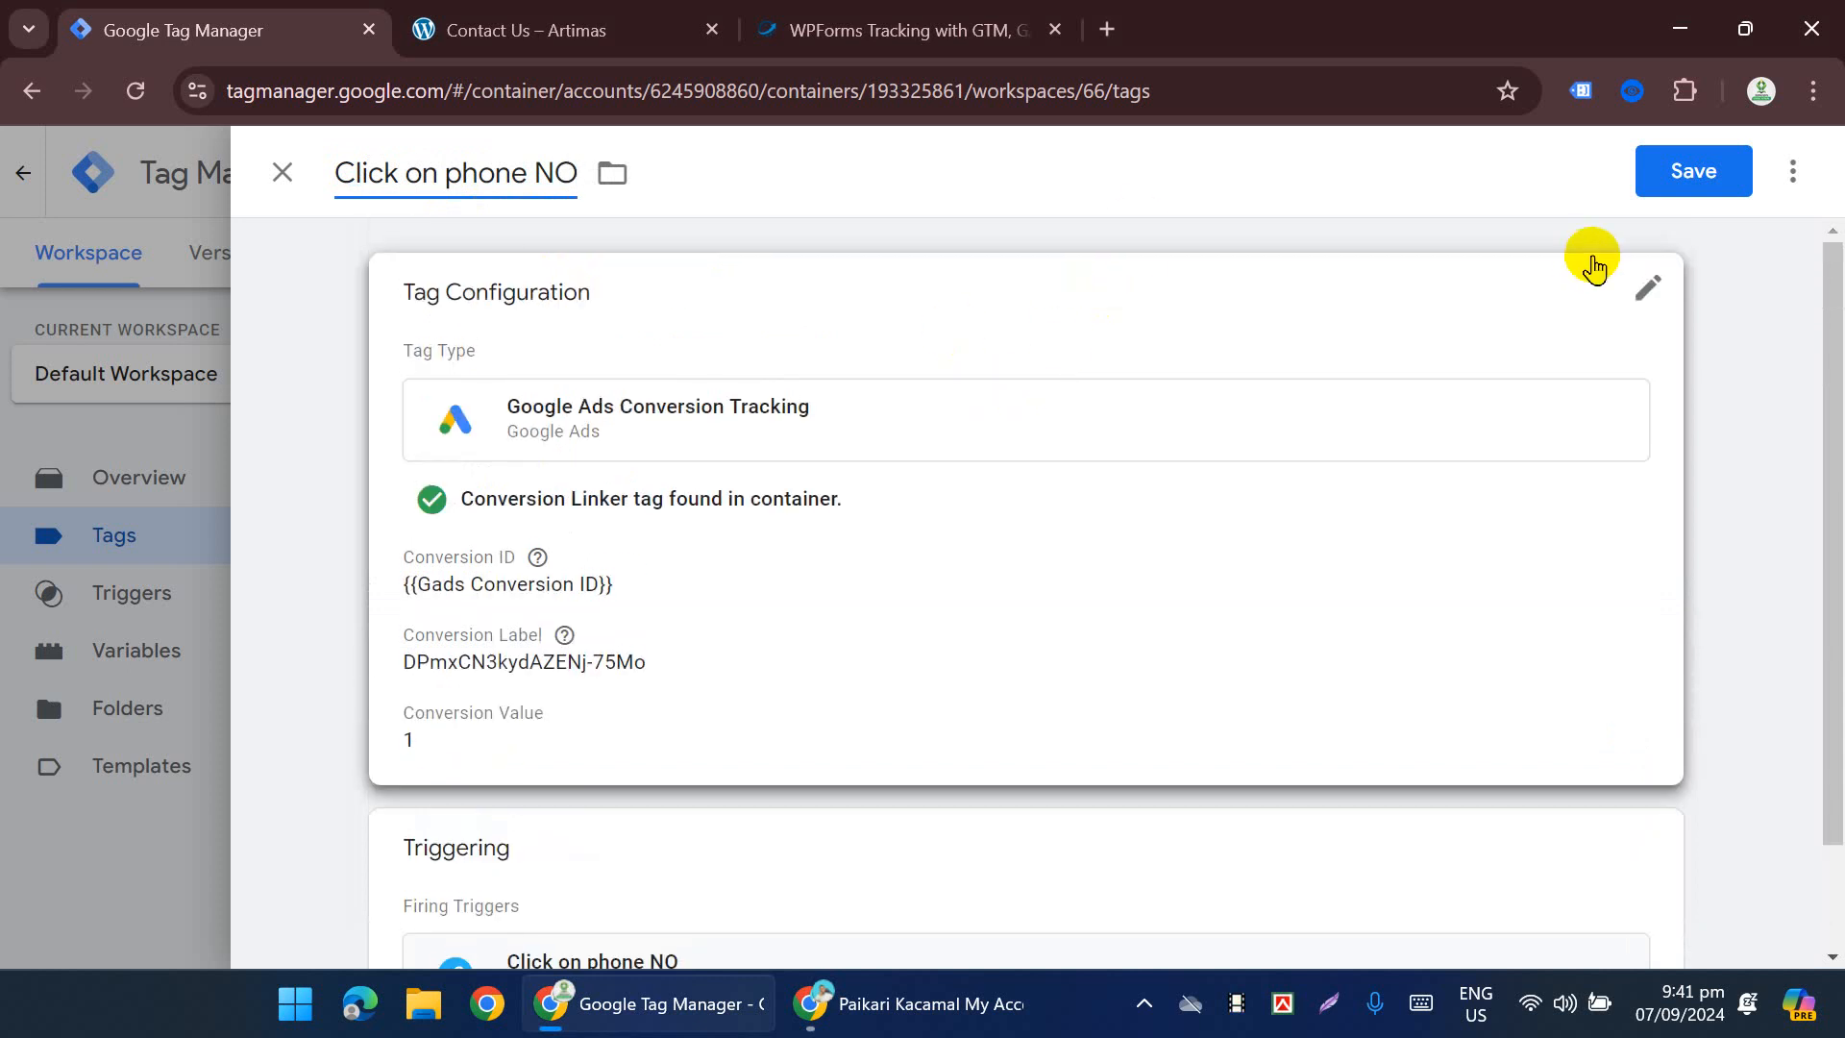
click(1726, 182)
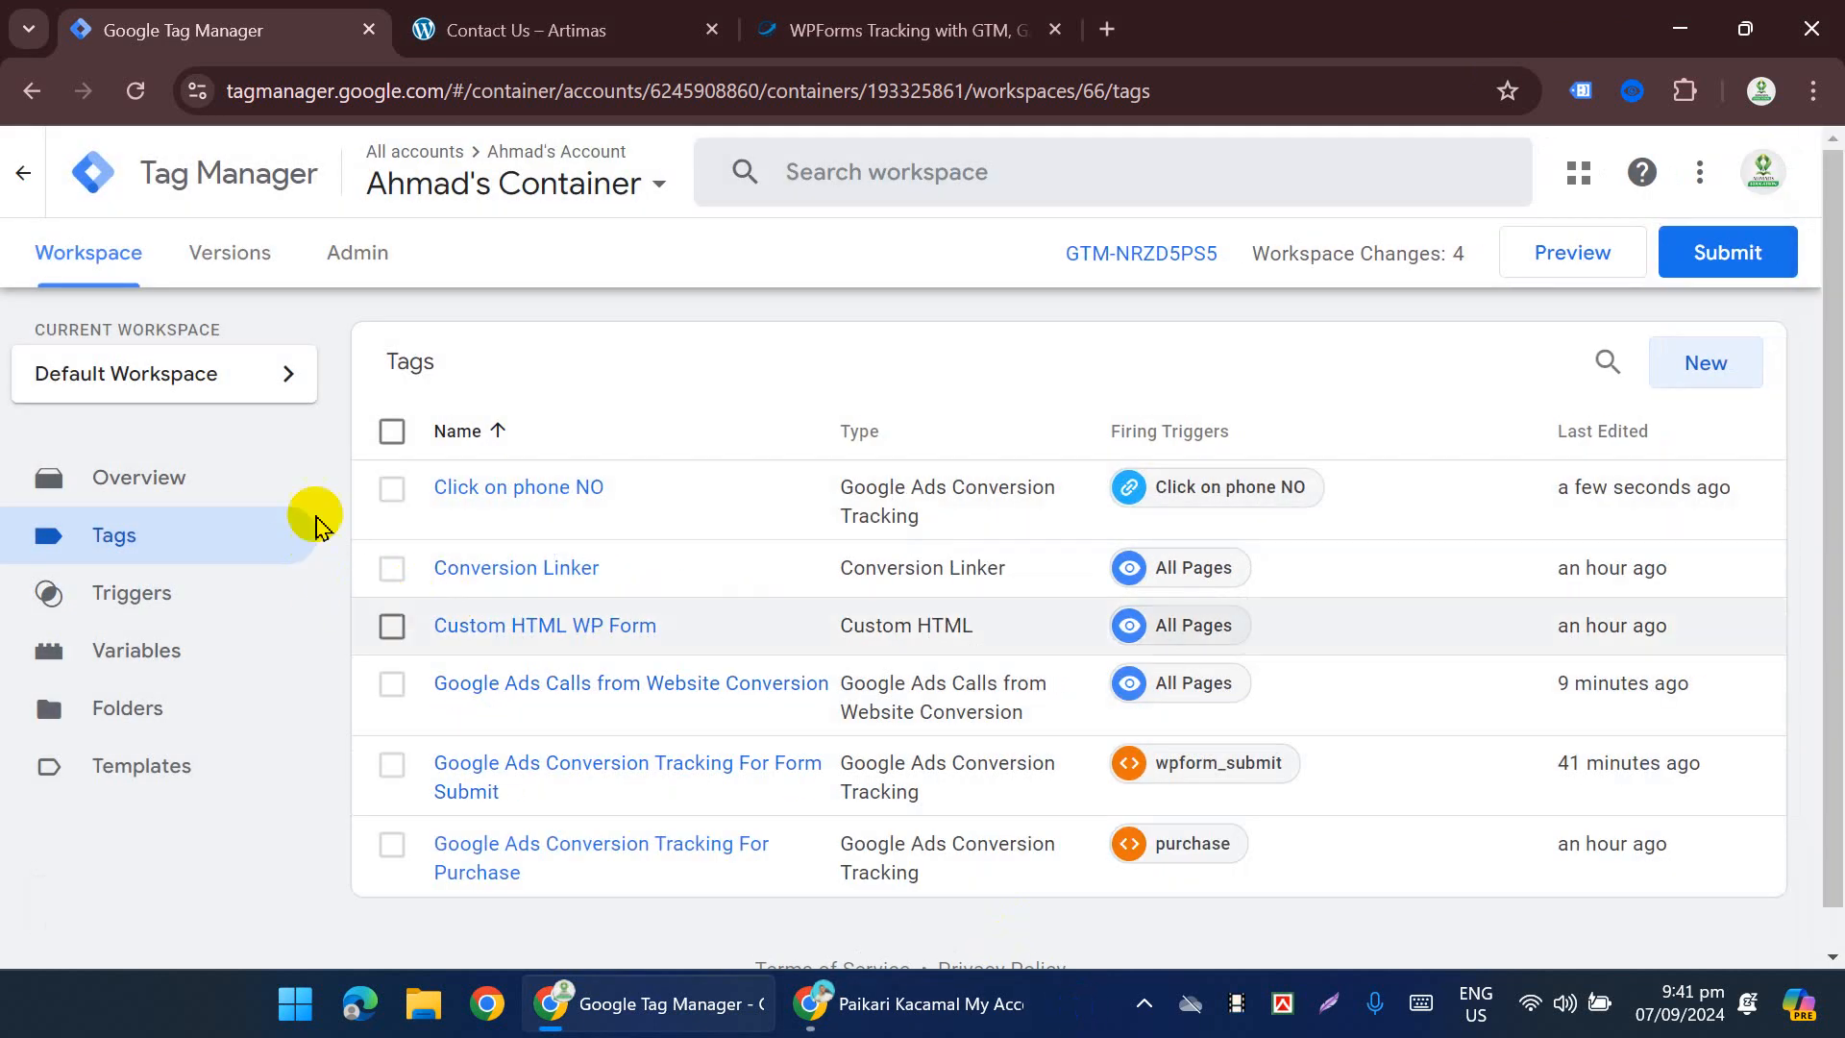
Step: Preview the container by connecting Tag Assistant to the website, and open the site's Contact Us page
click(1558, 279)
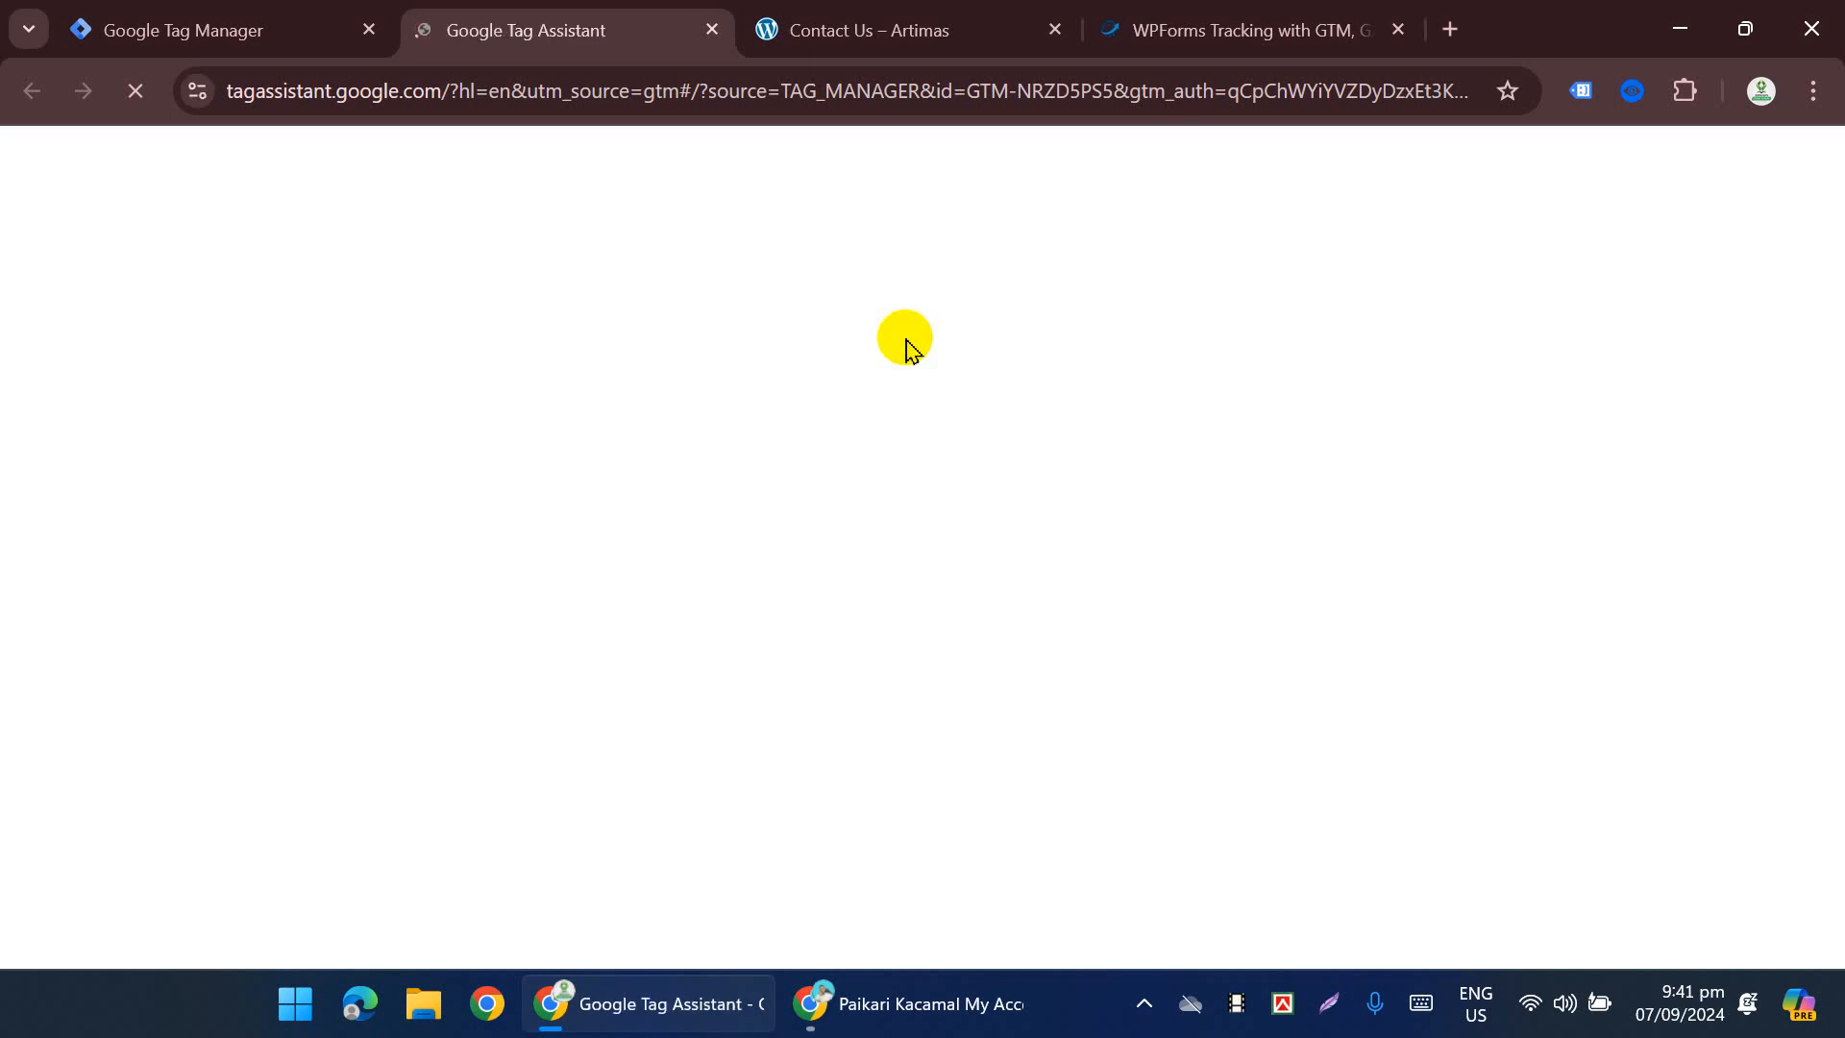
click(913, 827)
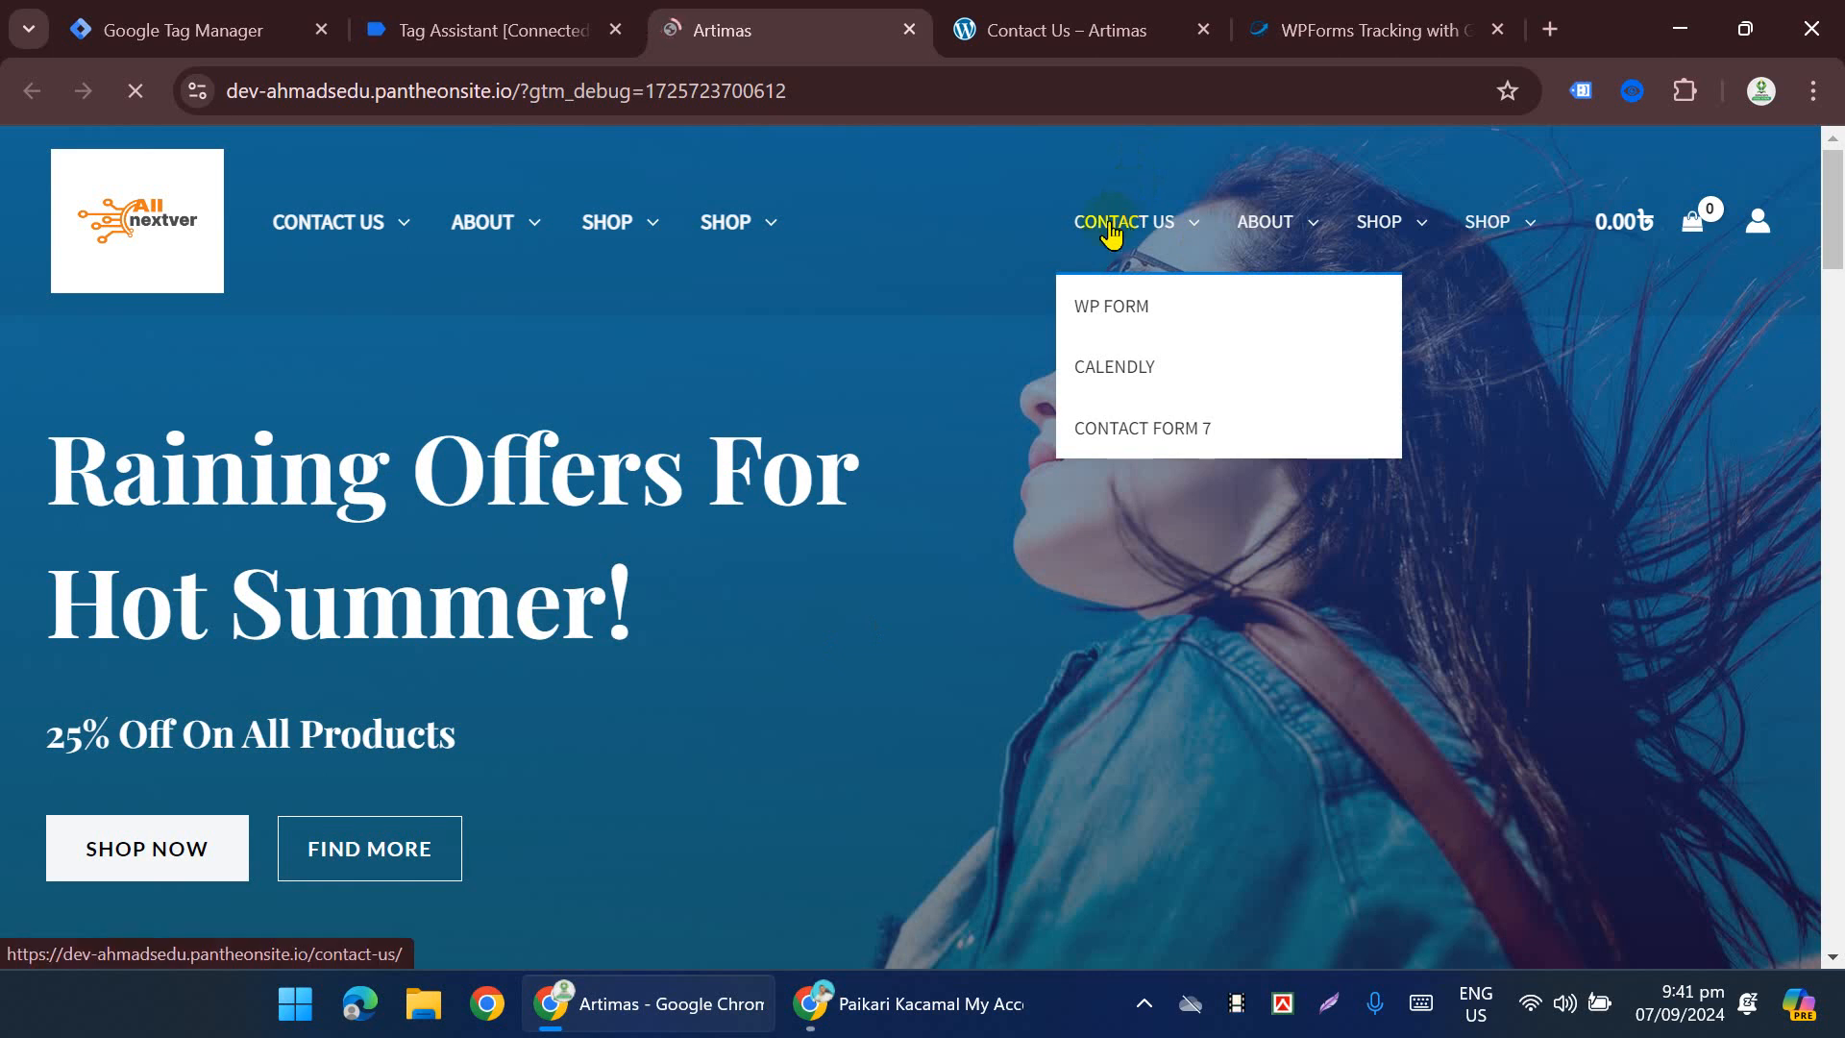
click(1111, 224)
Step: Follow the phone number link above the Contact Us page's footer to test the tag
scroll(960, 404, down, 12)
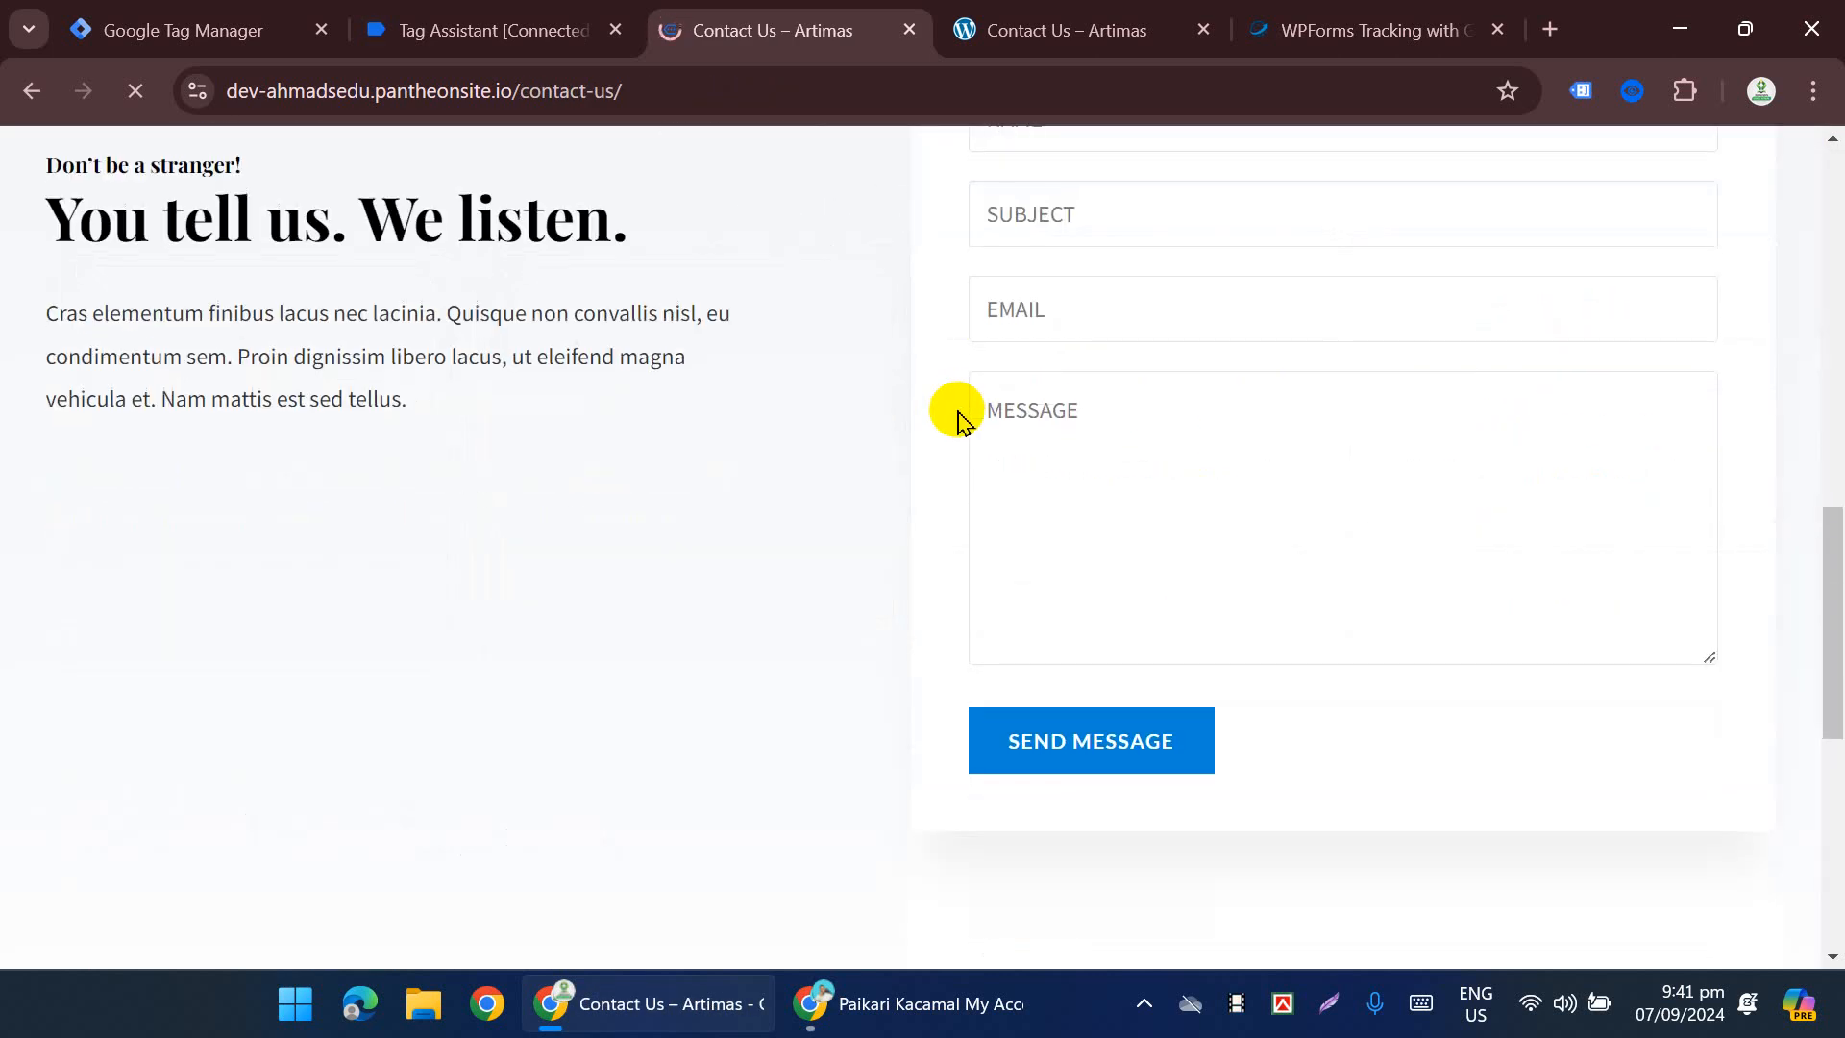
scroll(951, 423, down, 7)
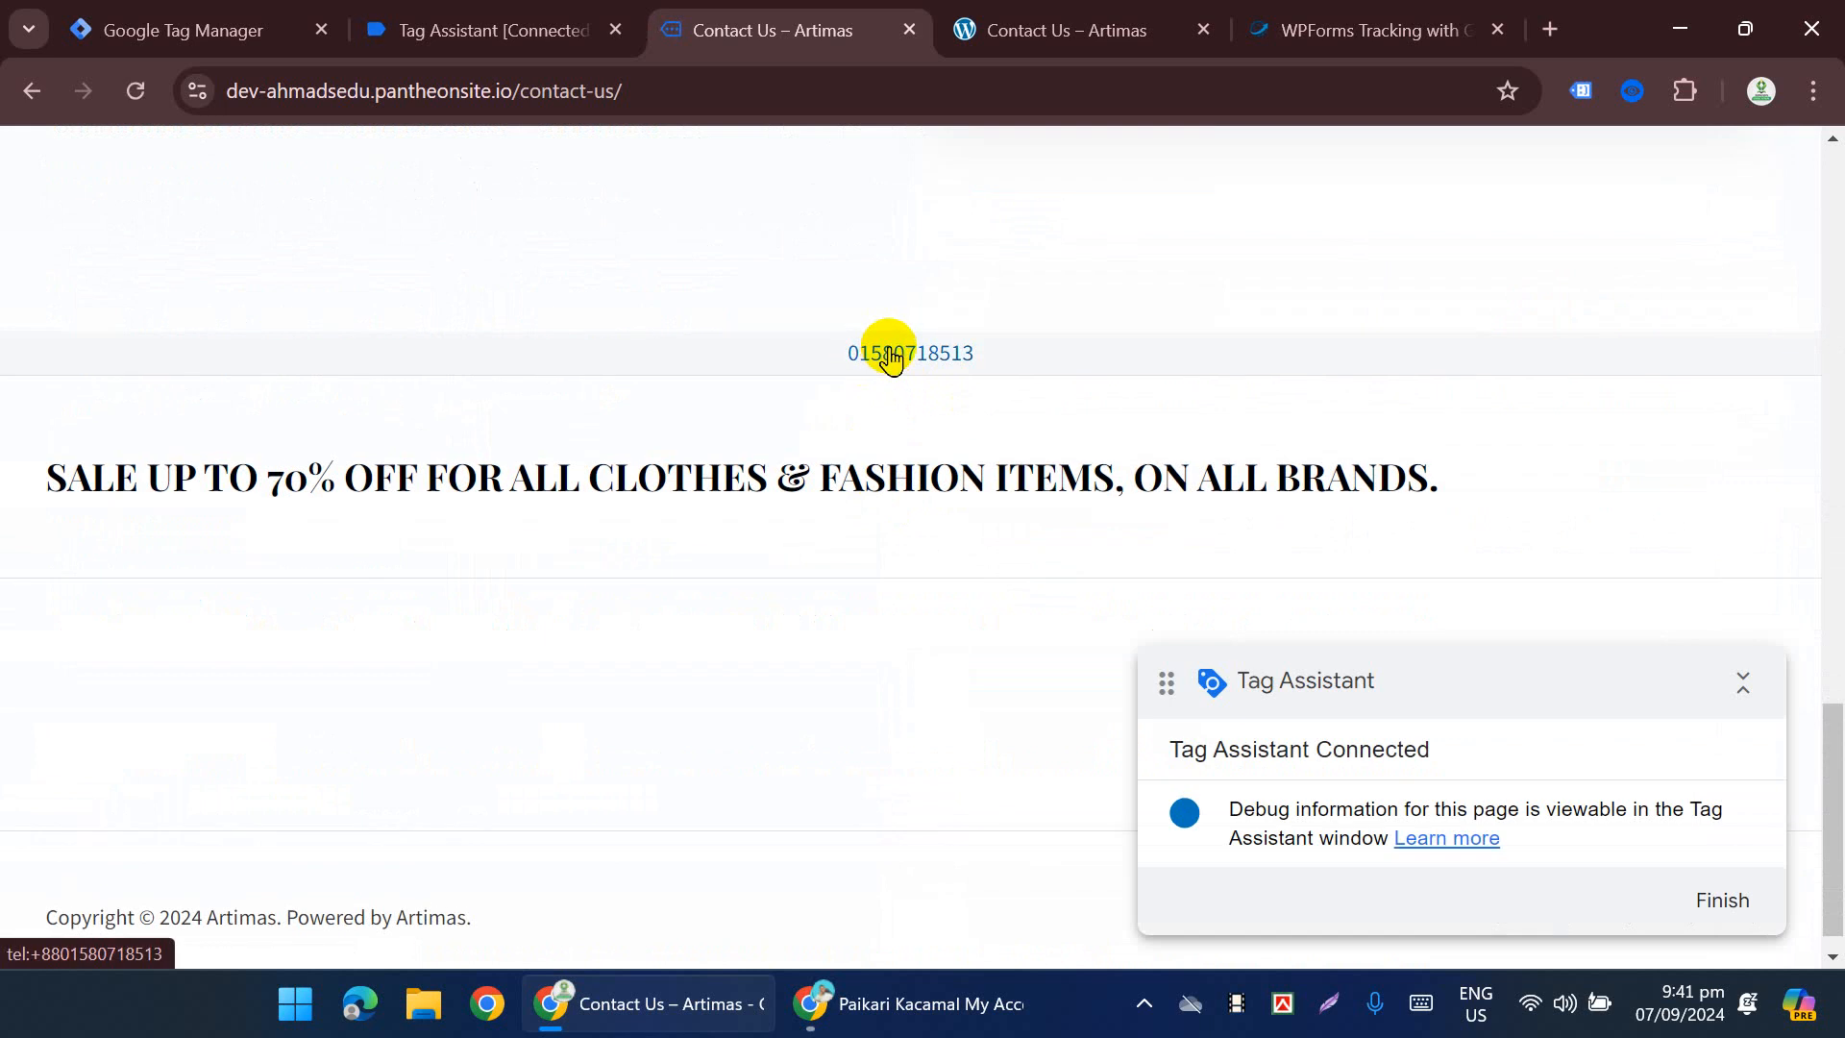
click(891, 355)
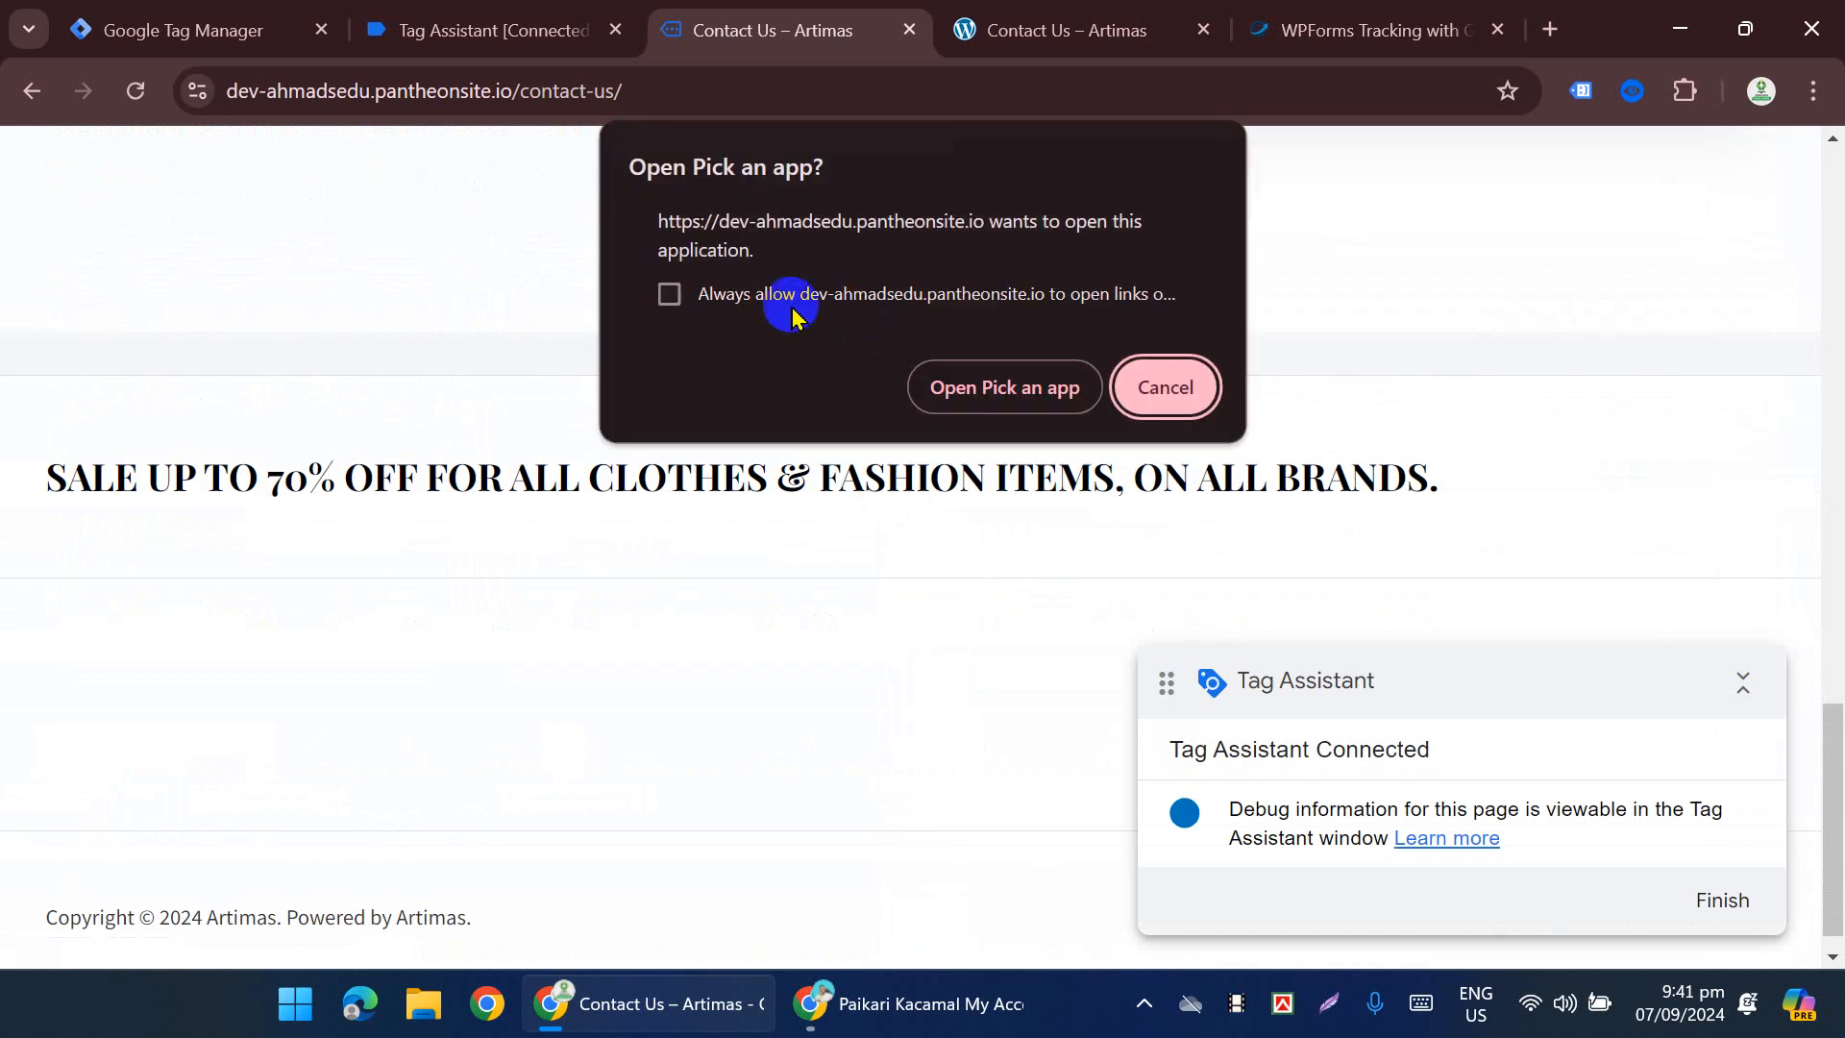
Step: Examine which tags fired on the Link Click event in Tag Assistant
click(423, 19)
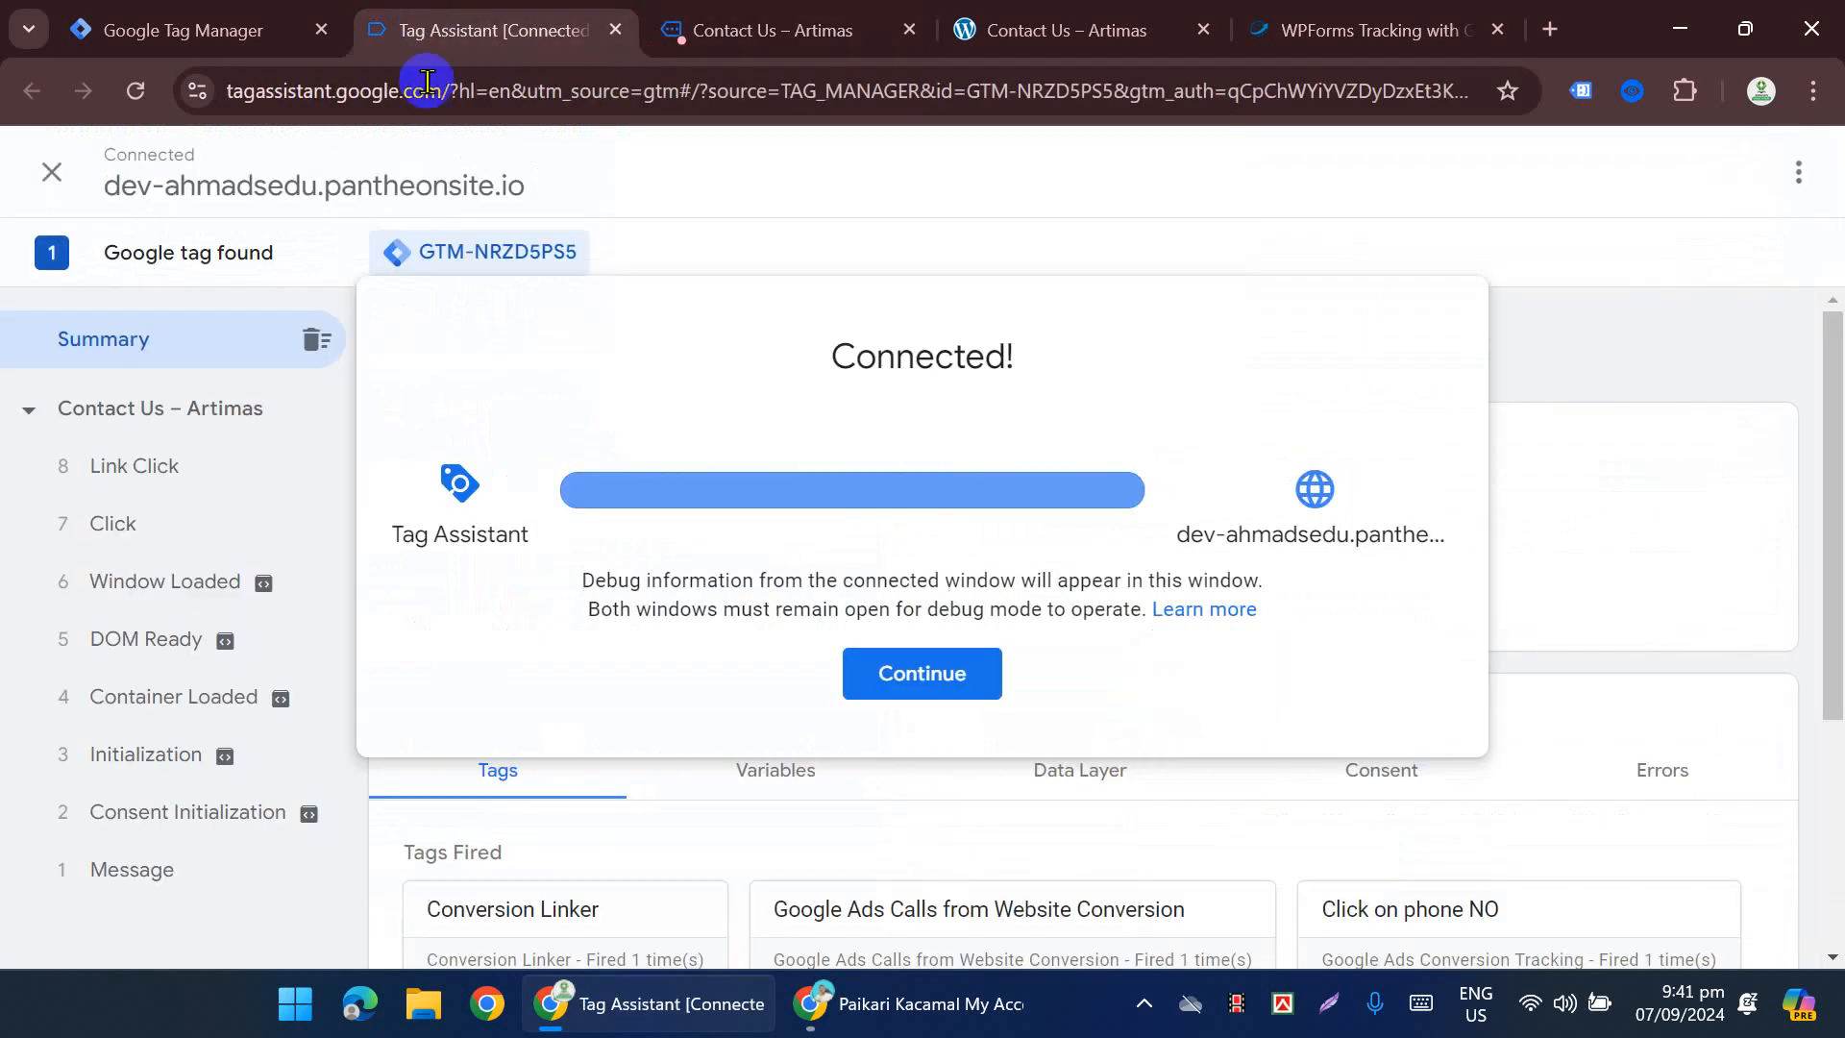
click(923, 673)
click(209, 471)
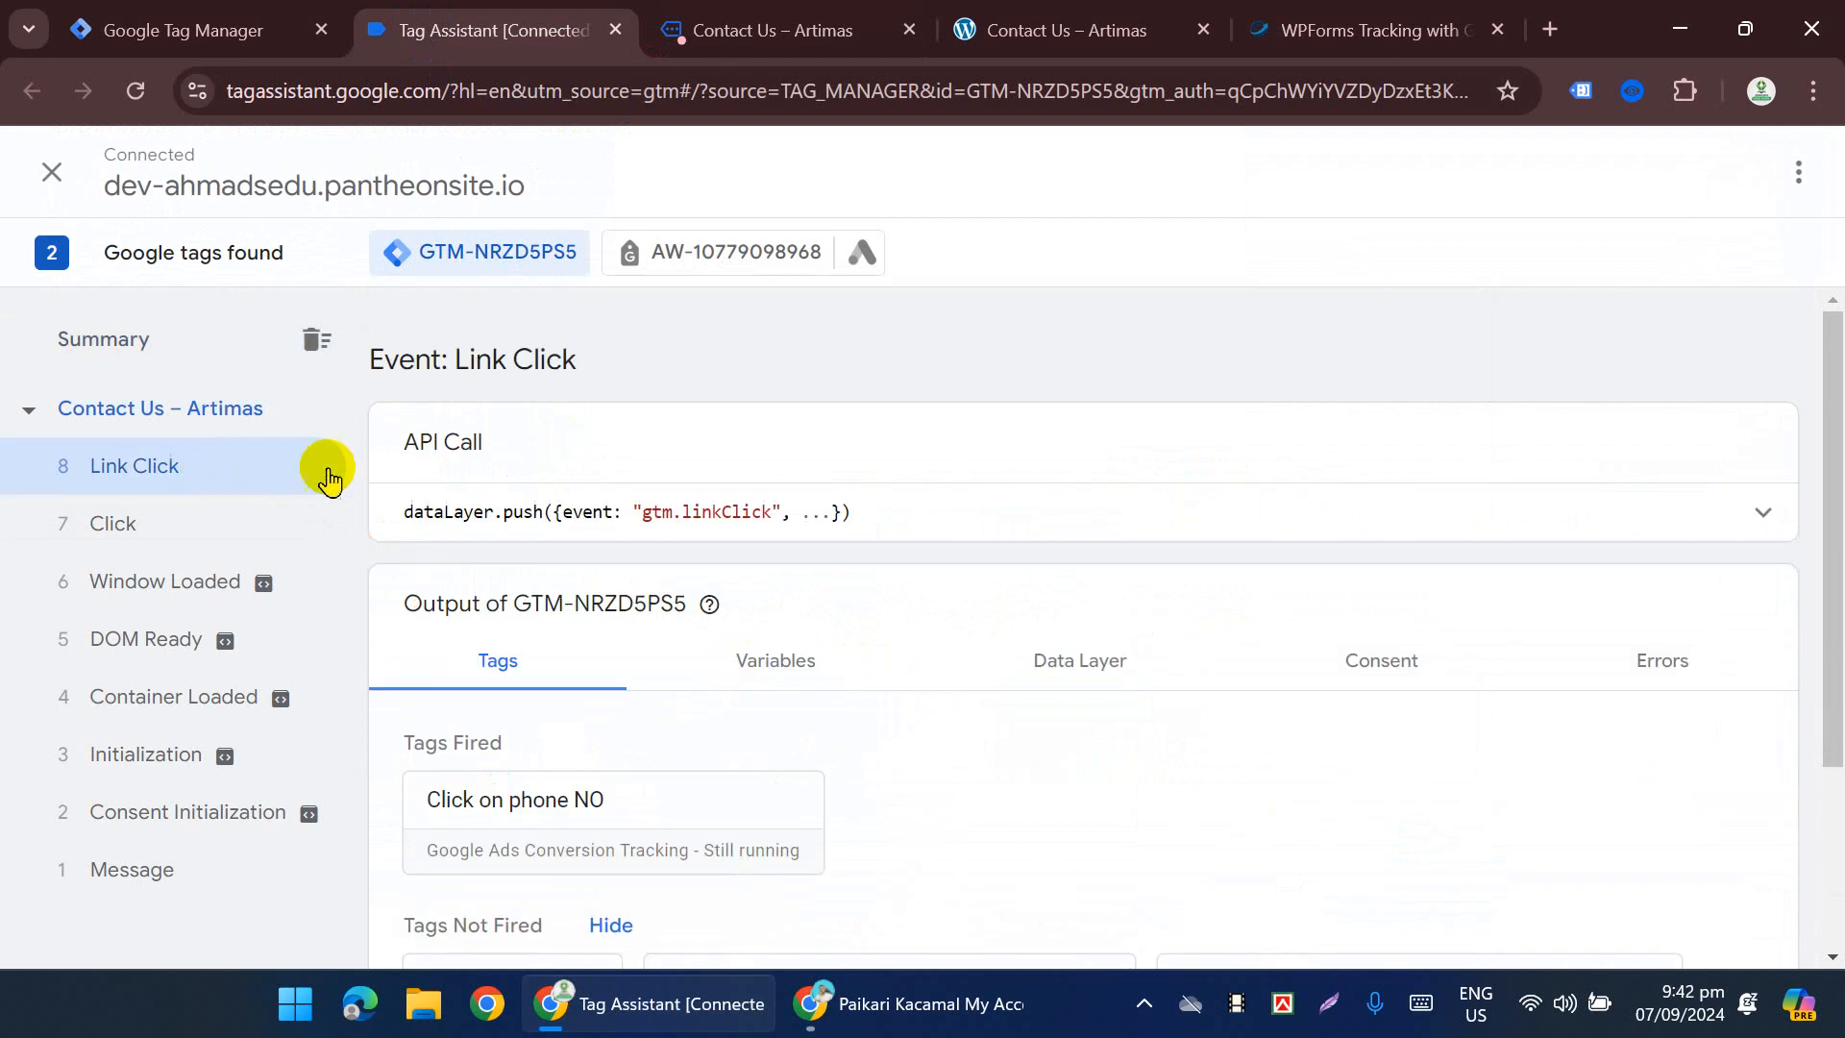
scroll(659, 523, down, 3)
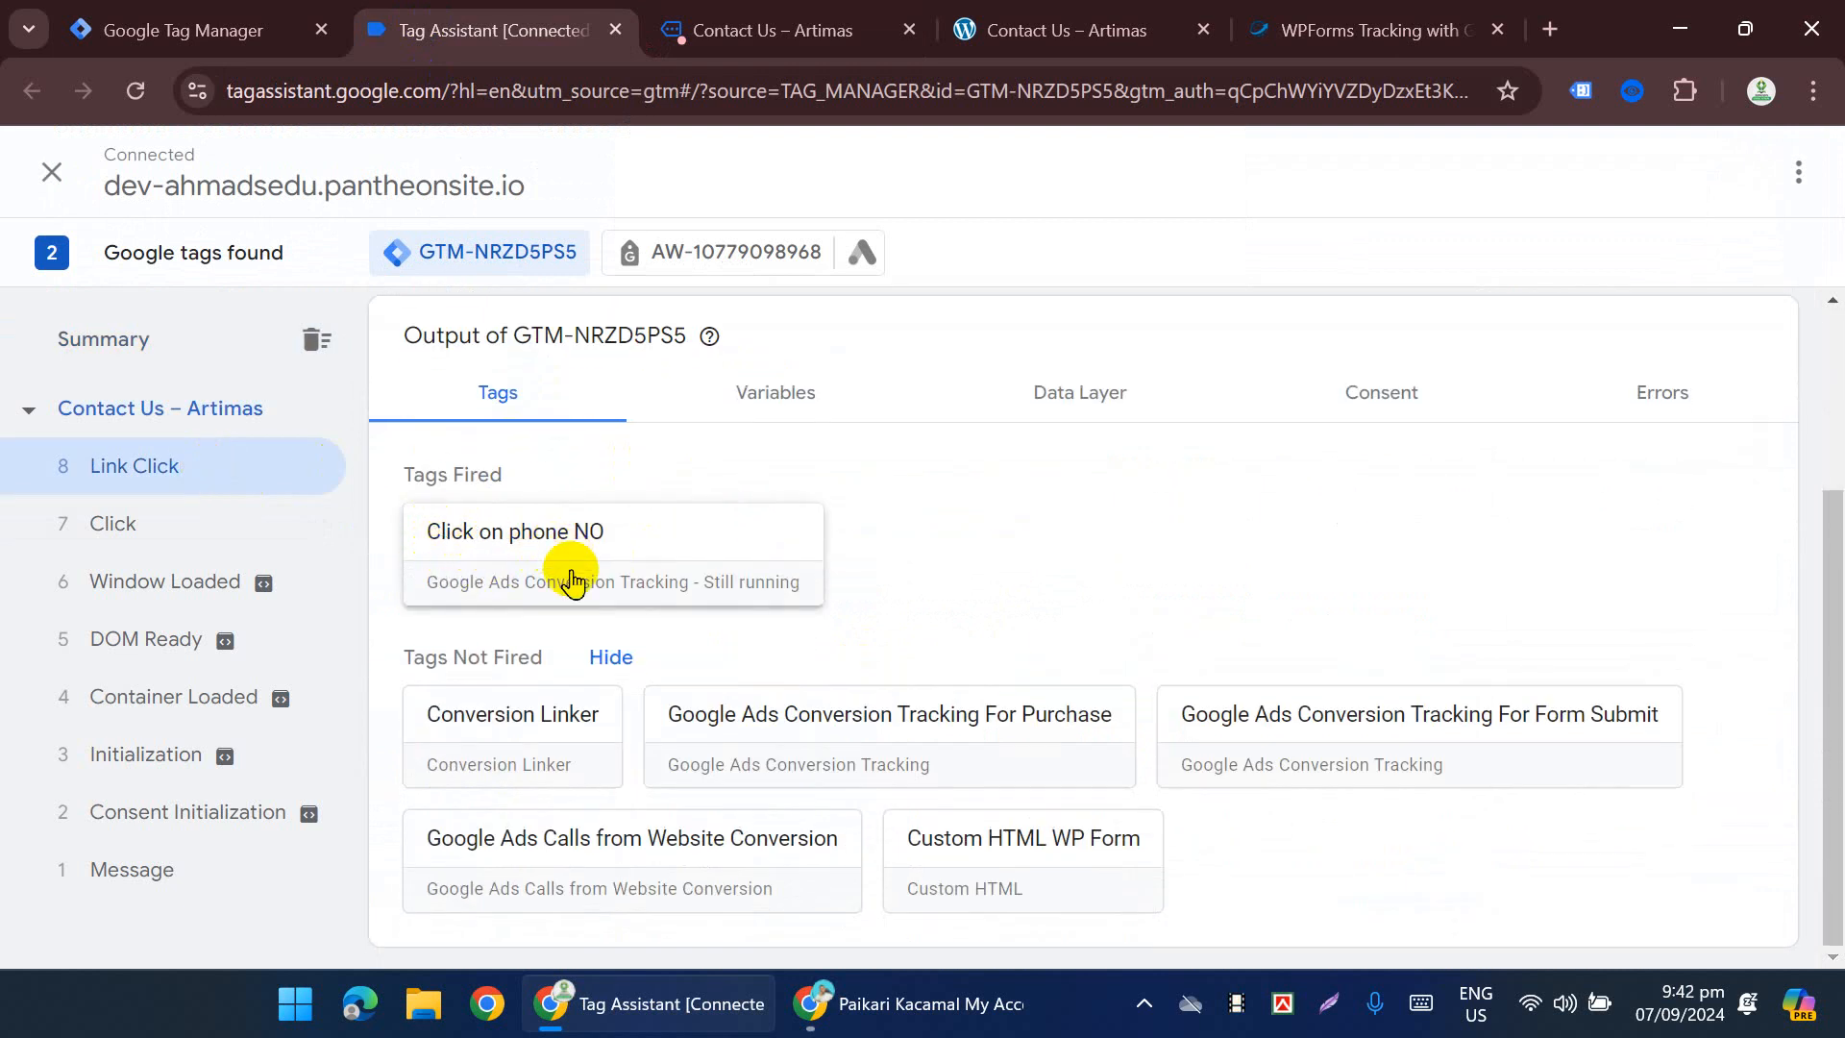
Step: Examine all properties of the fired "Click on phone NO" tag, including its firing status, conversion ID, conversion label and firing trigger, and close its details
click(618, 588)
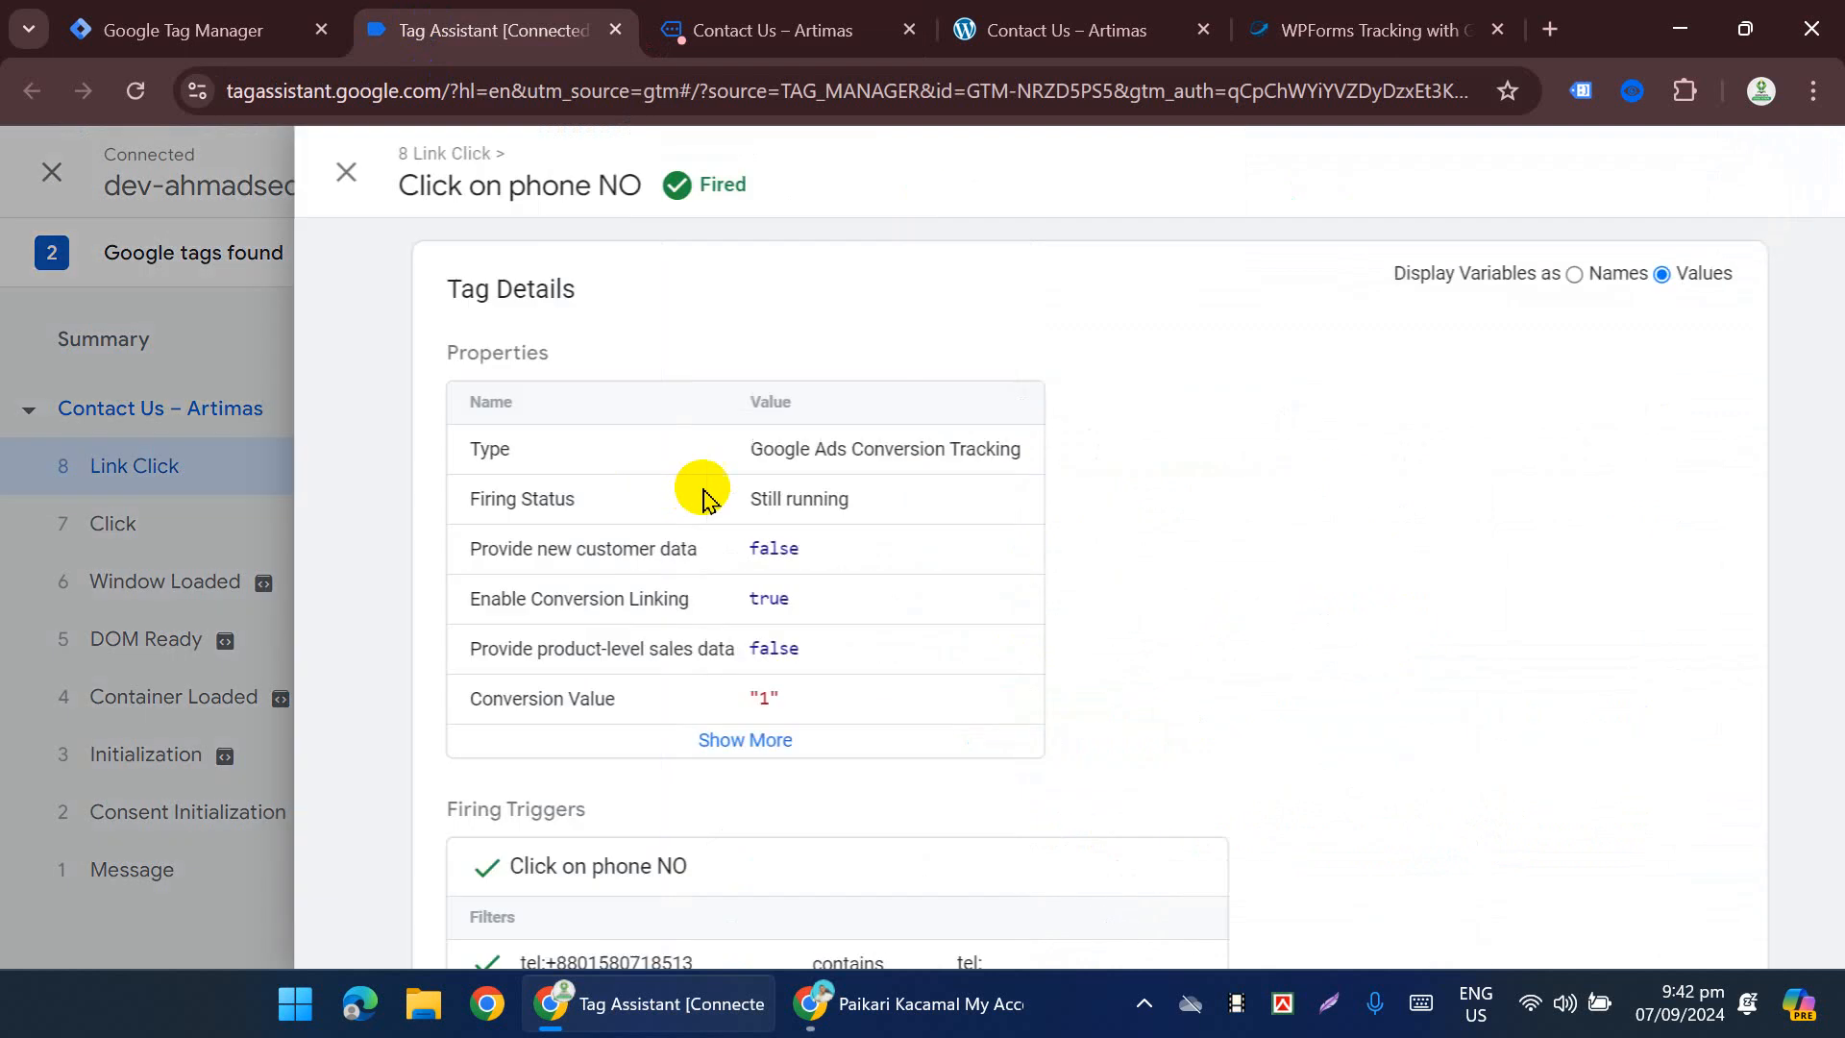
scroll(759, 523, down, 2)
click(698, 596)
scroll(858, 544, down, 2)
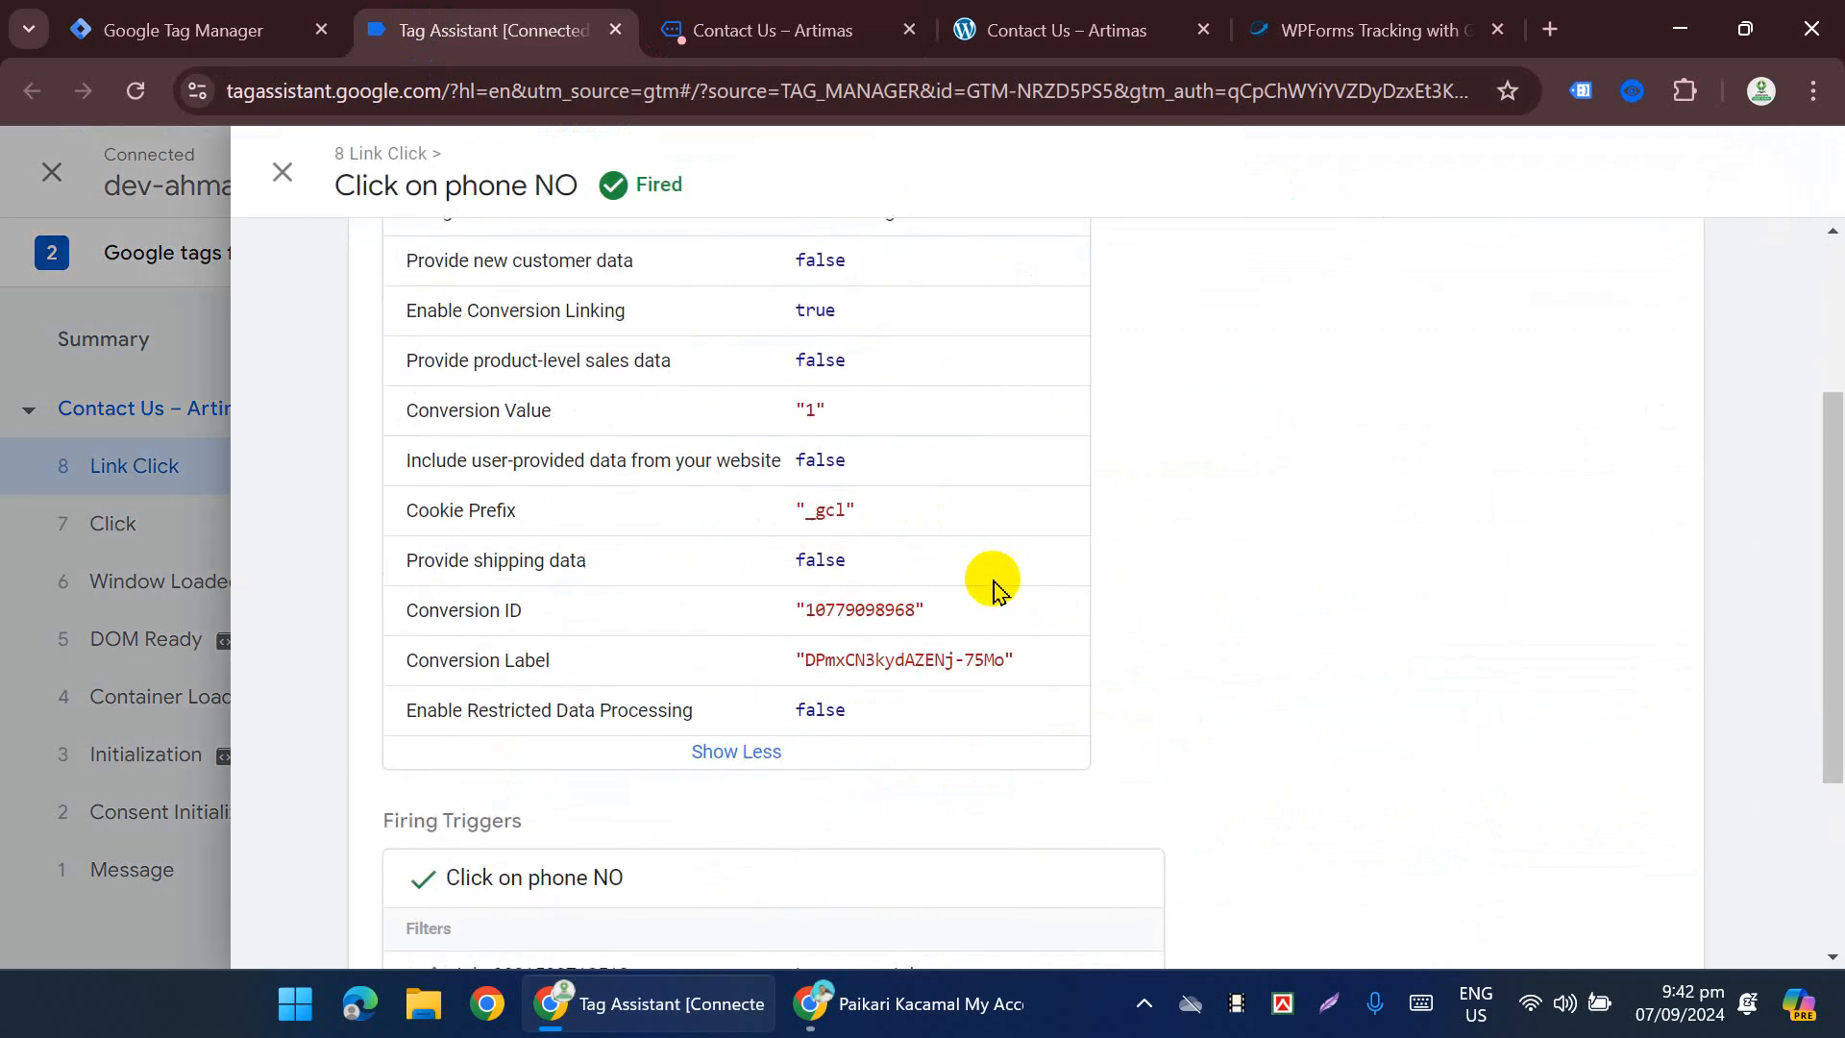
scroll(1429, 400, up, 3)
scroll(933, 609, down, 2)
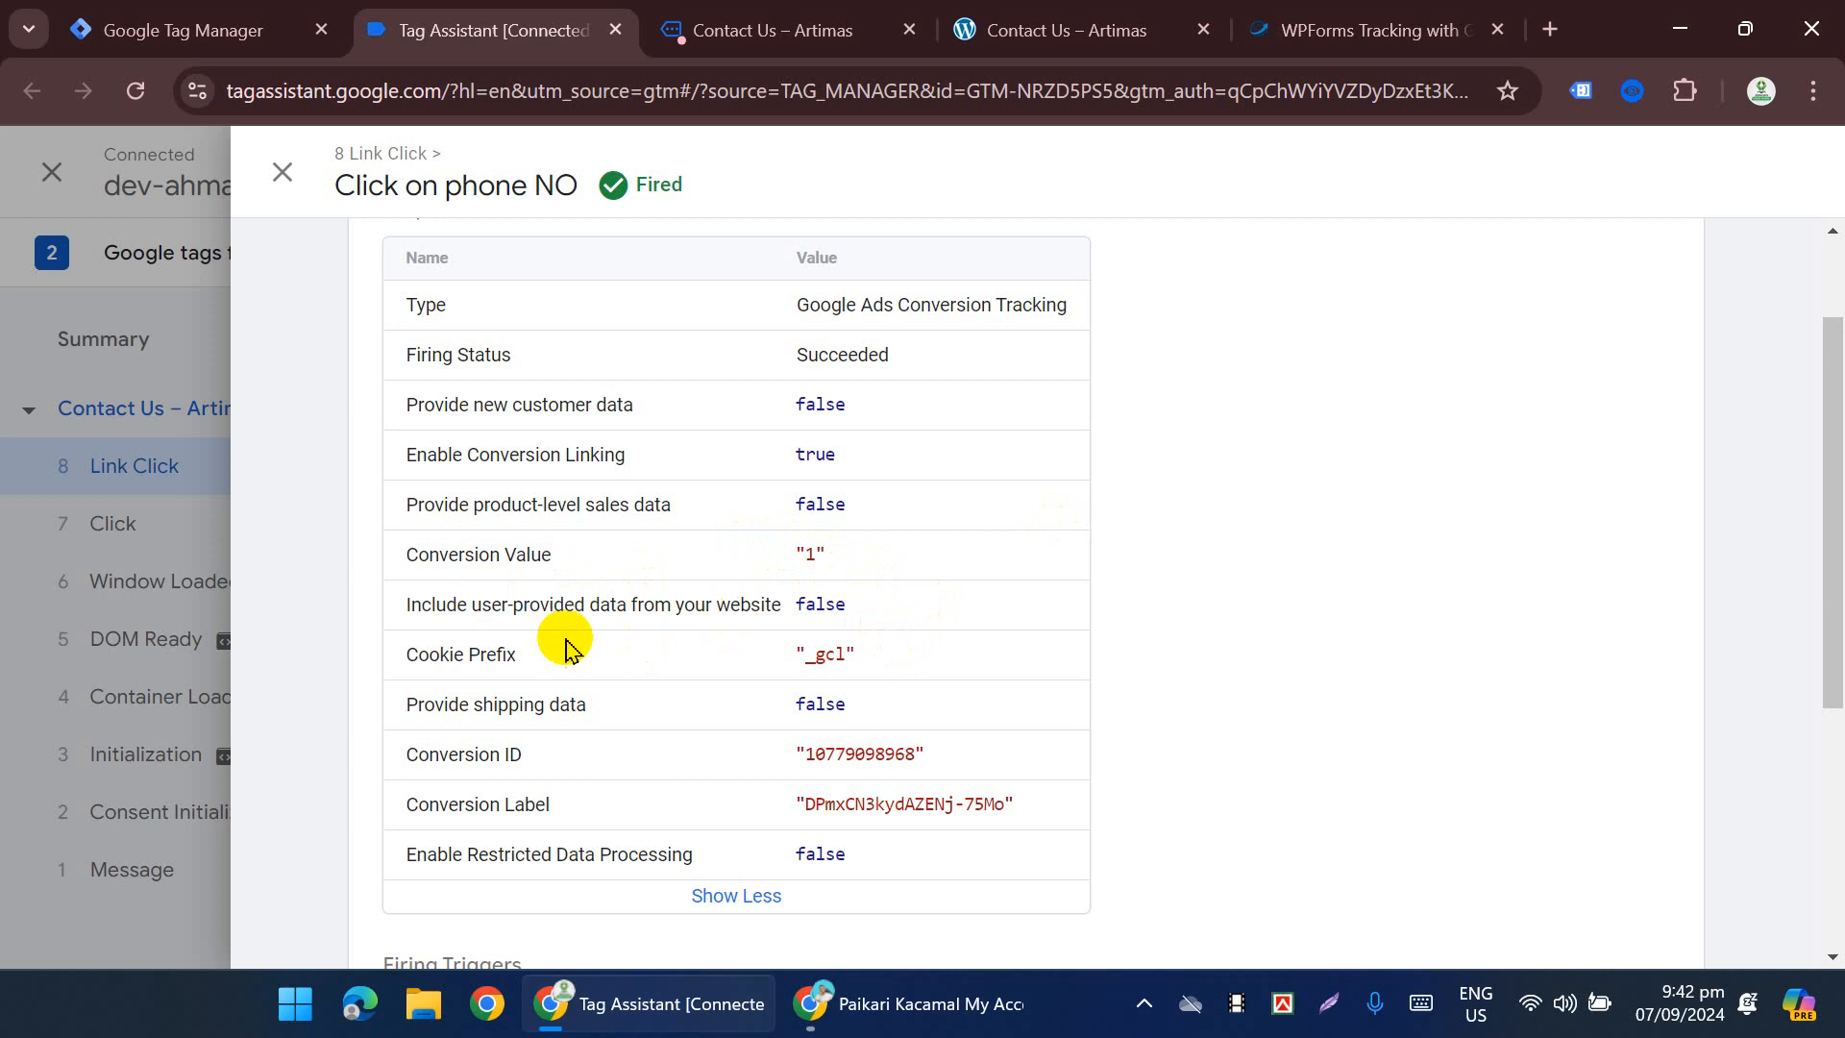
scroll(682, 620, down, 2)
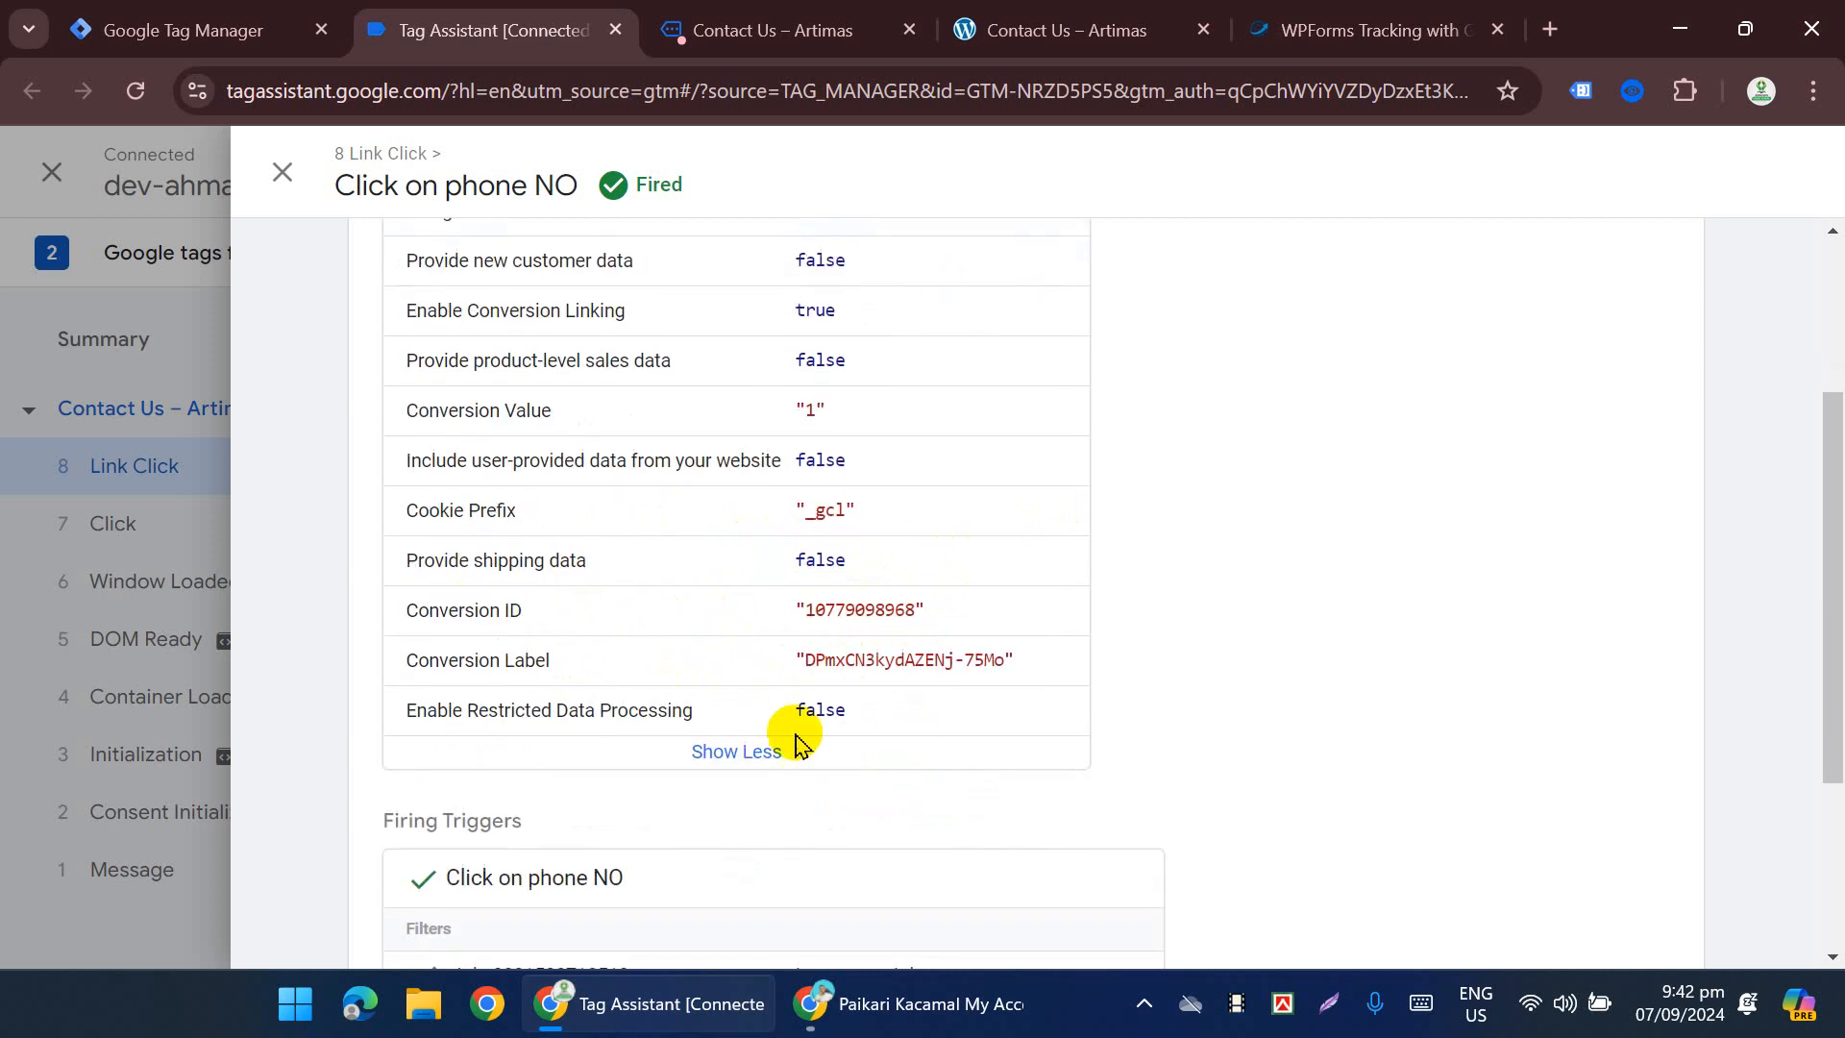
scroll(973, 653, up, 2)
scroll(968, 644, up, 2)
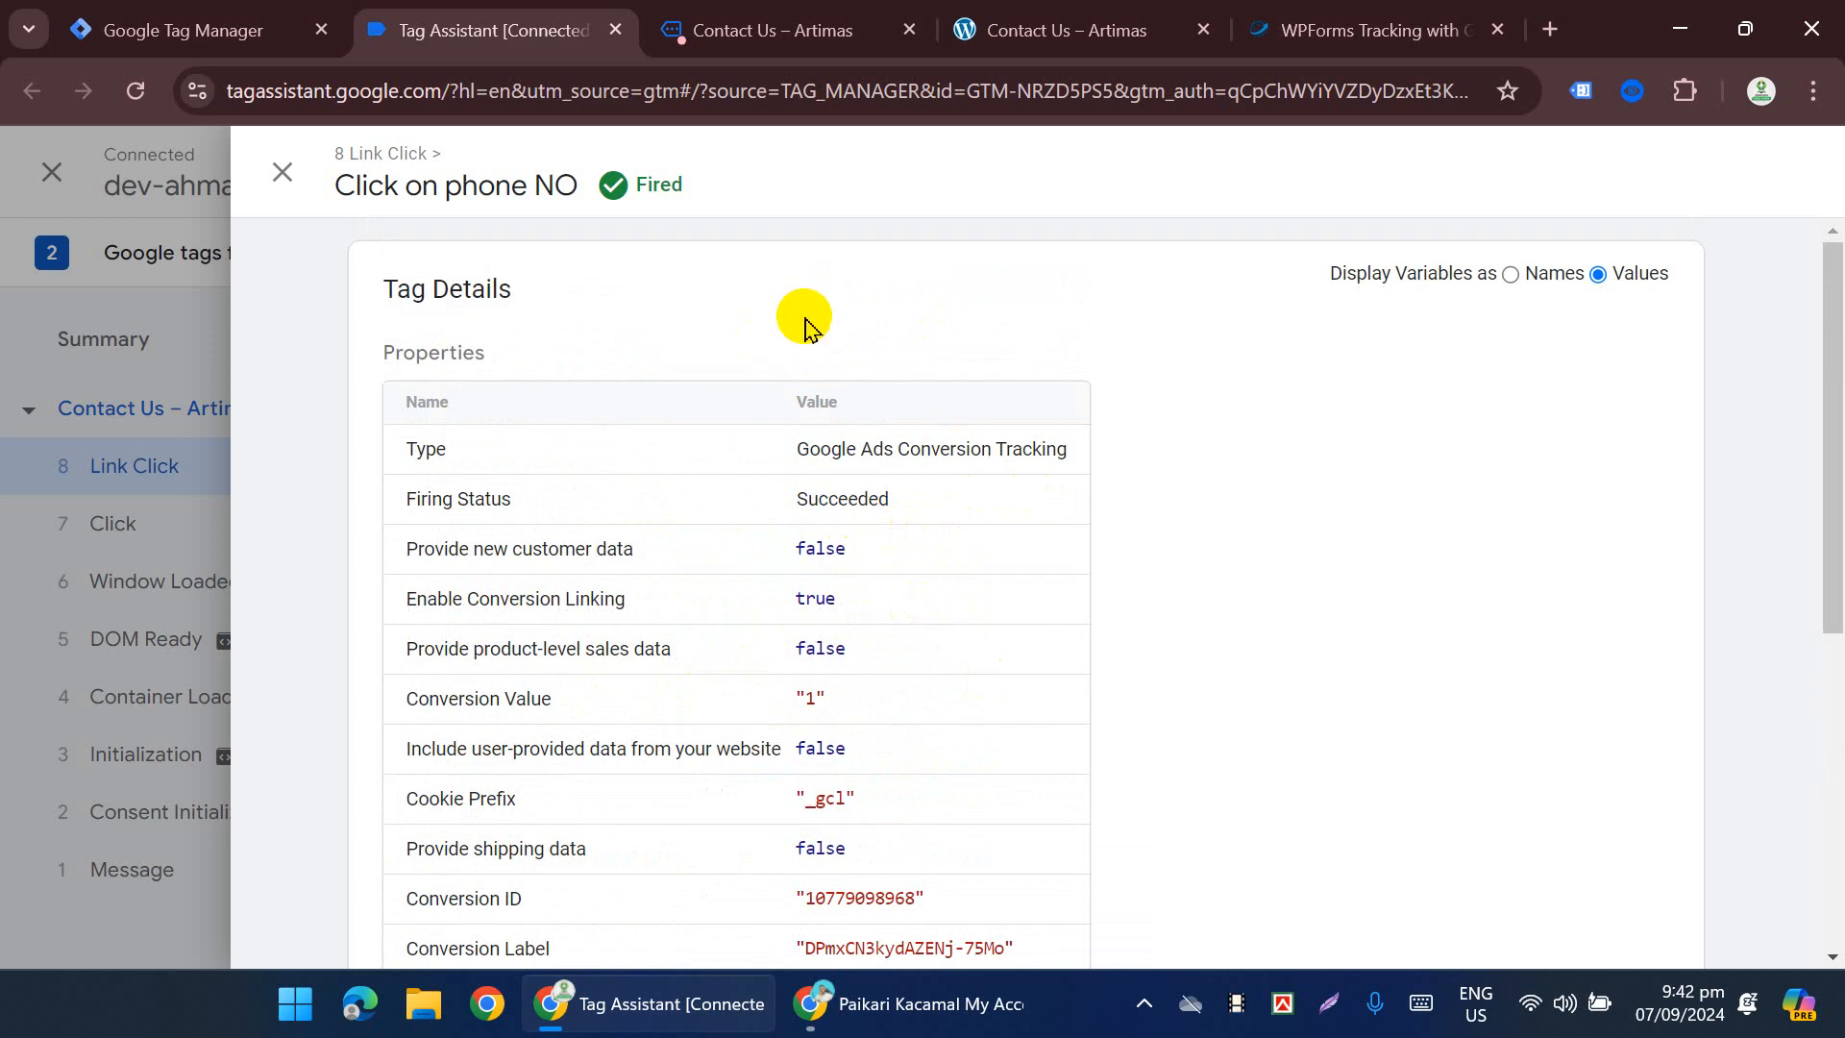
scroll(927, 496, down, 8)
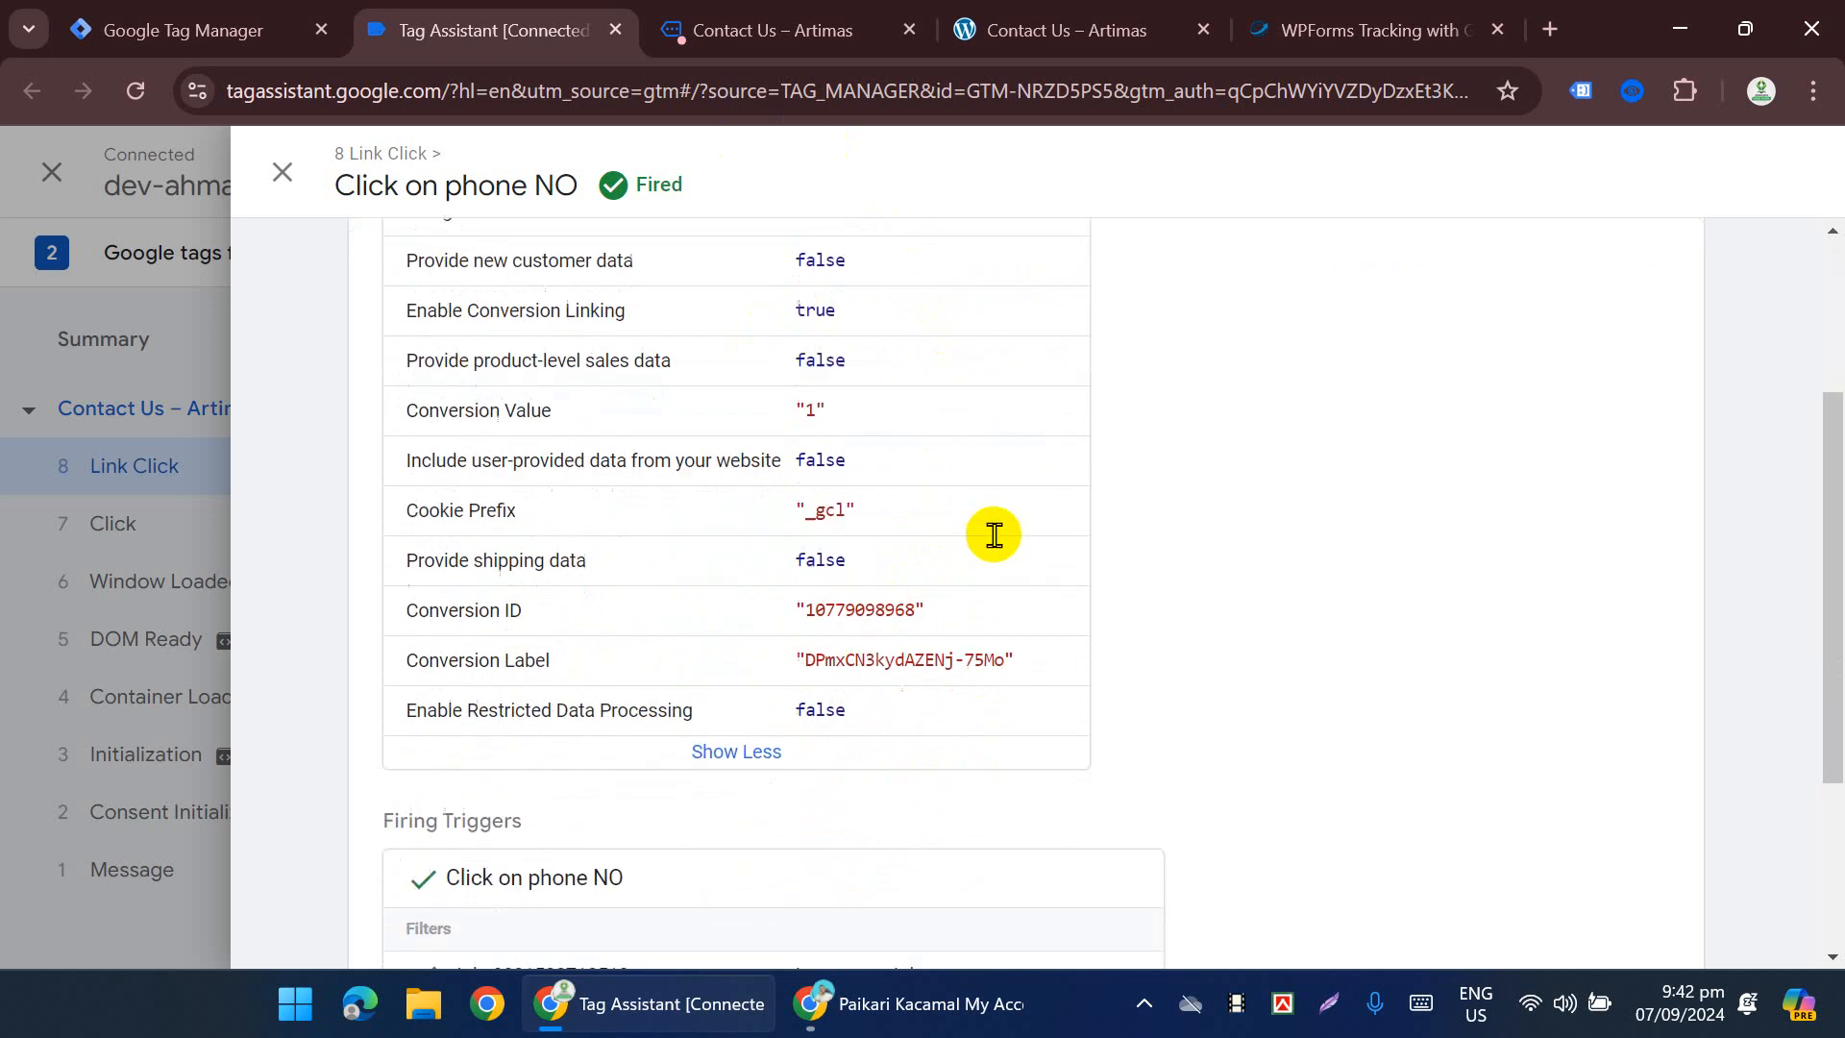
click(280, 173)
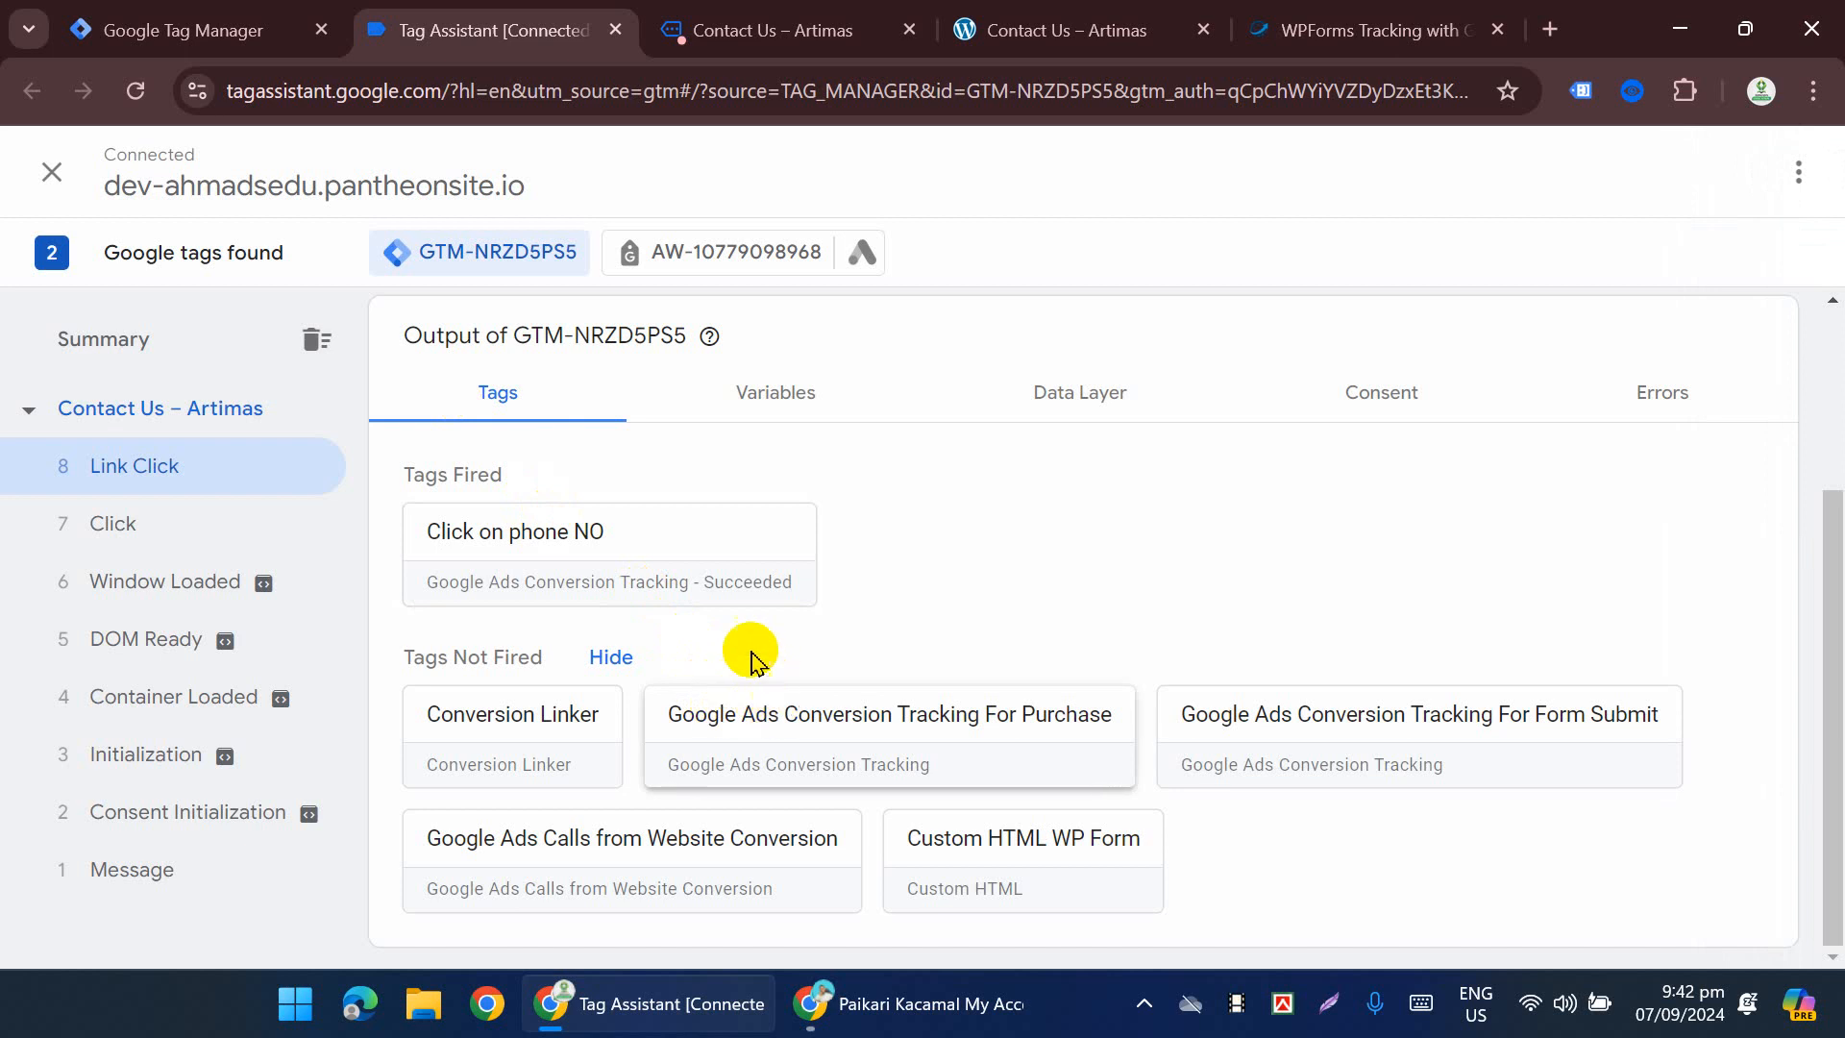
scroll(1612, 596, up, 1)
scroll(1612, 596, up, 3)
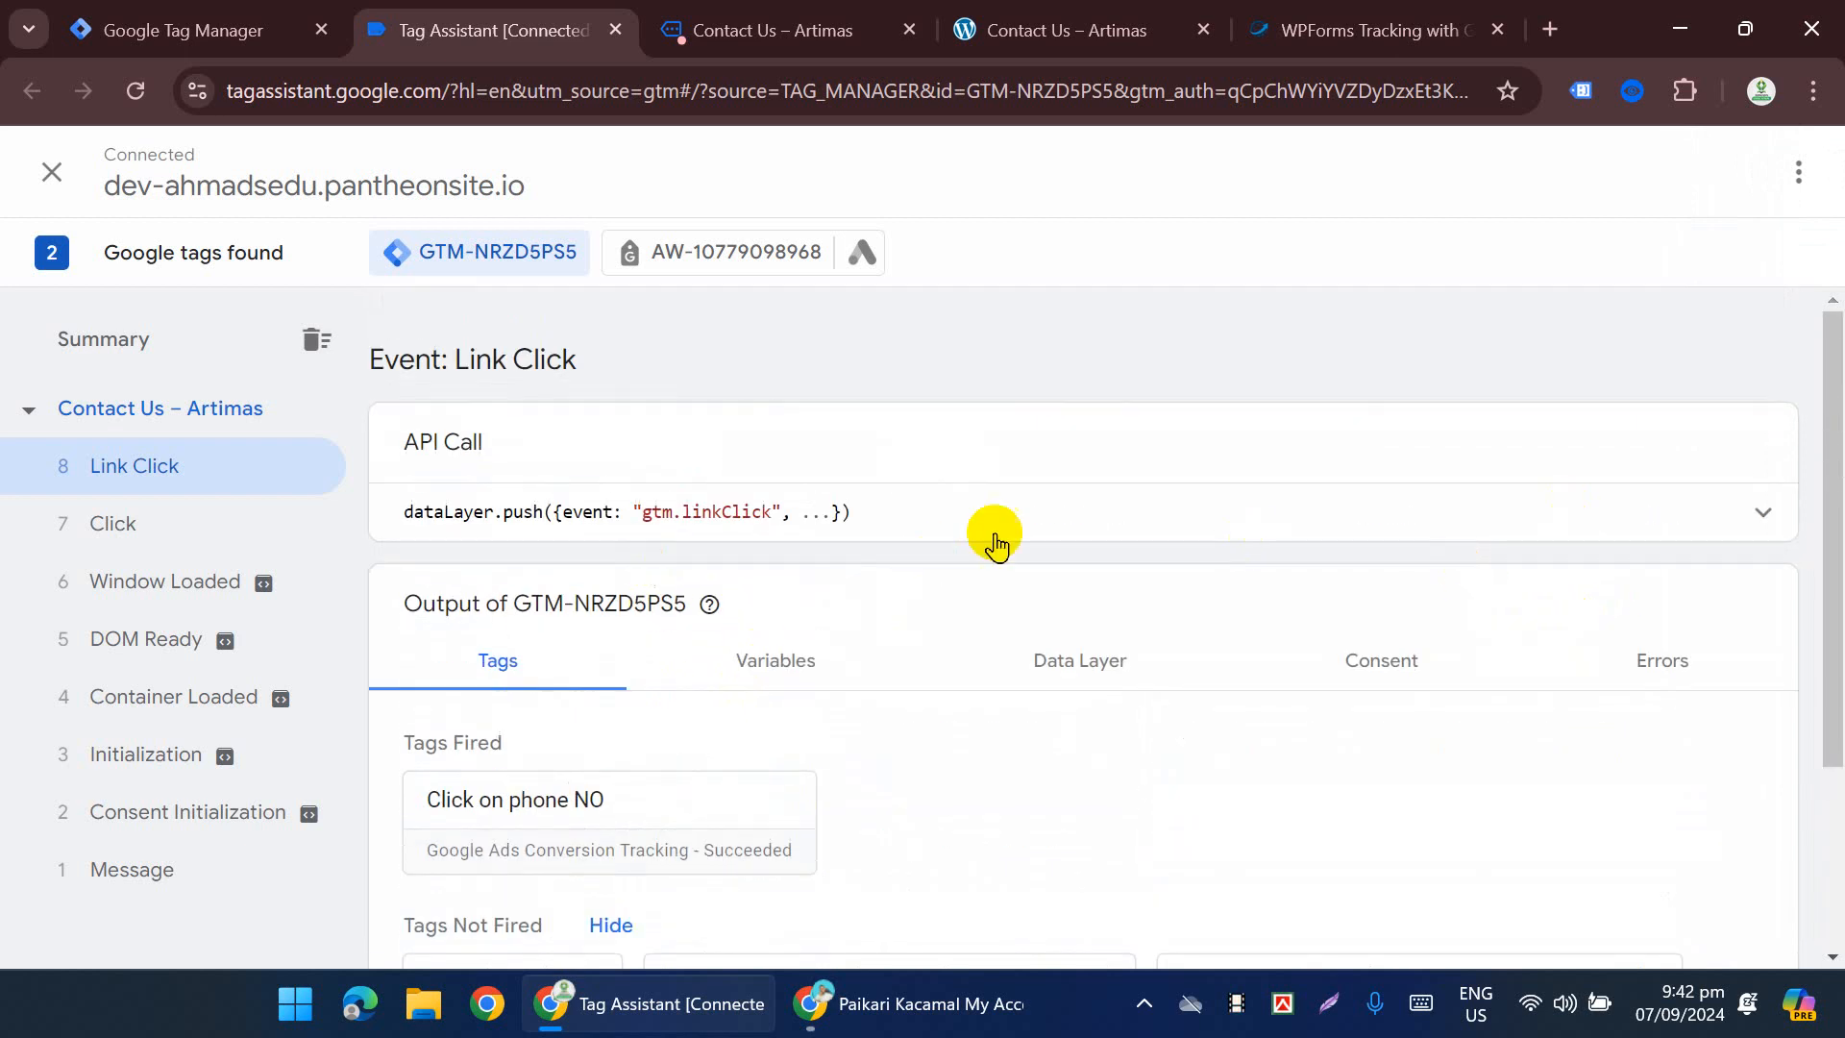